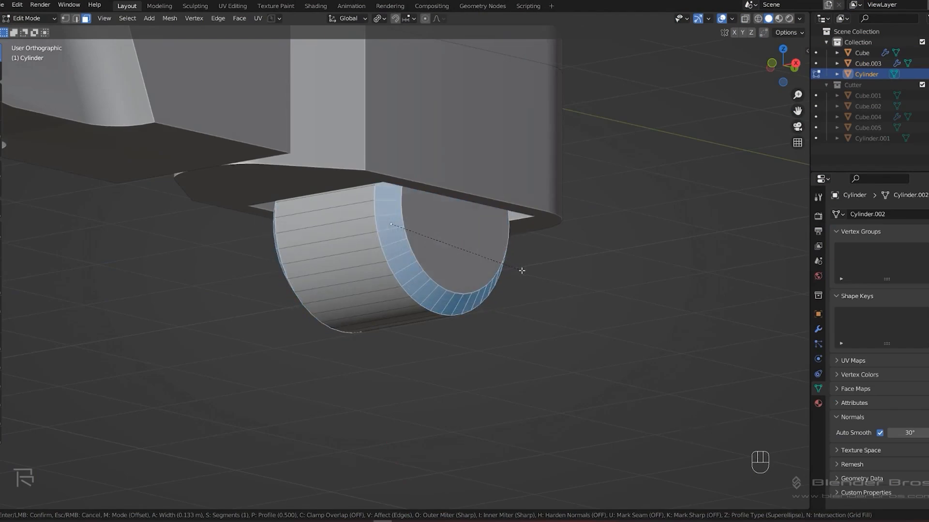
# Bevel the cylinder's end edges with a single-segment bevel about 0.133 m wide
pyautogui.hotkey('ctrl', 'b')
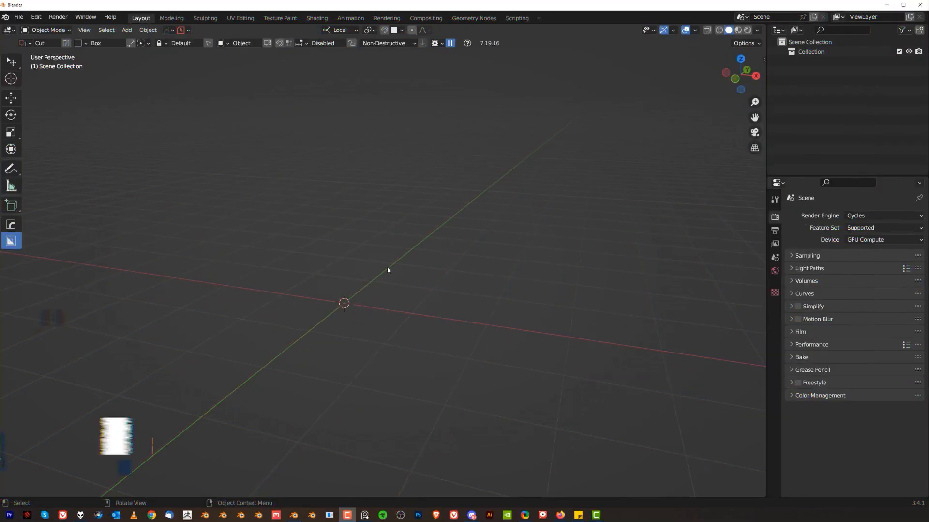
# Add a cube mesh to the empty scene and scale it along the Y axis into an elongated box
pyautogui.hotkey('shift', 'a')
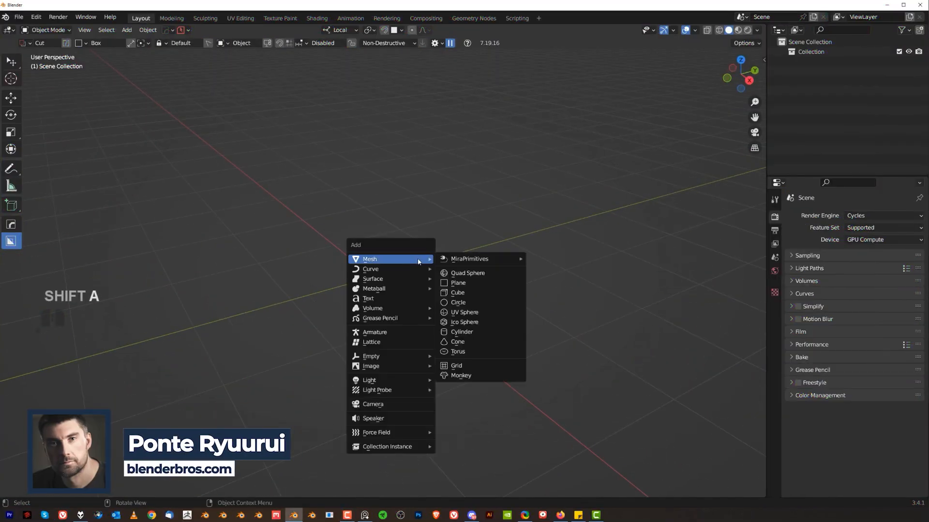
pyautogui.click(461, 292)
pyautogui.moveTo(415, 276); pyautogui.dragTo(433, 208, button='middle')
pyautogui.press('s')
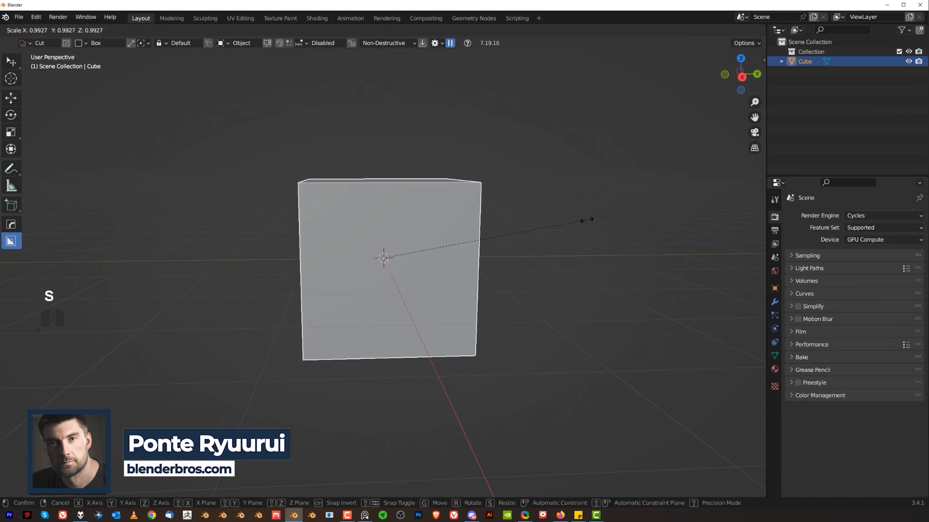
pyautogui.press('y')
pyautogui.click(136, 260)
pyautogui.moveTo(137, 260); pyautogui.dragTo(282, 217, button='middle')
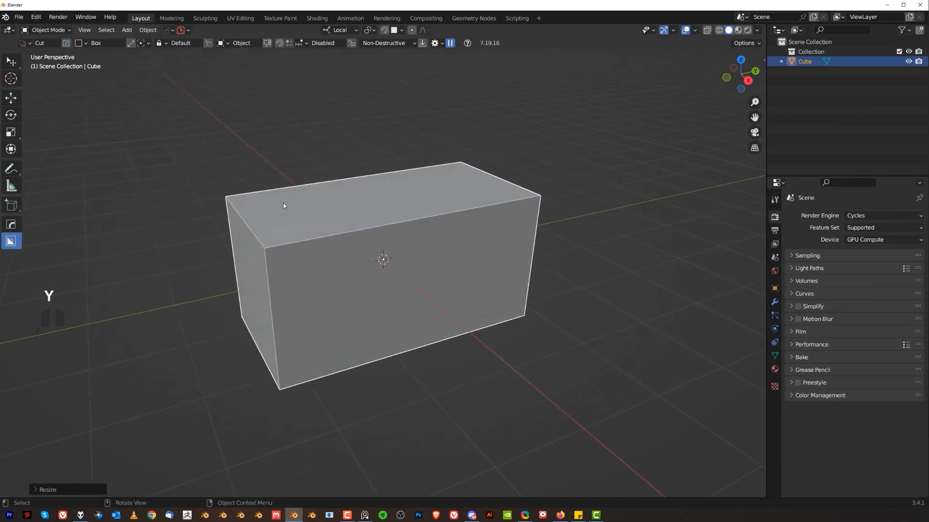
# Set the transform orientation to Global and scale the box further along the Y axis
pyautogui.click(343, 30)
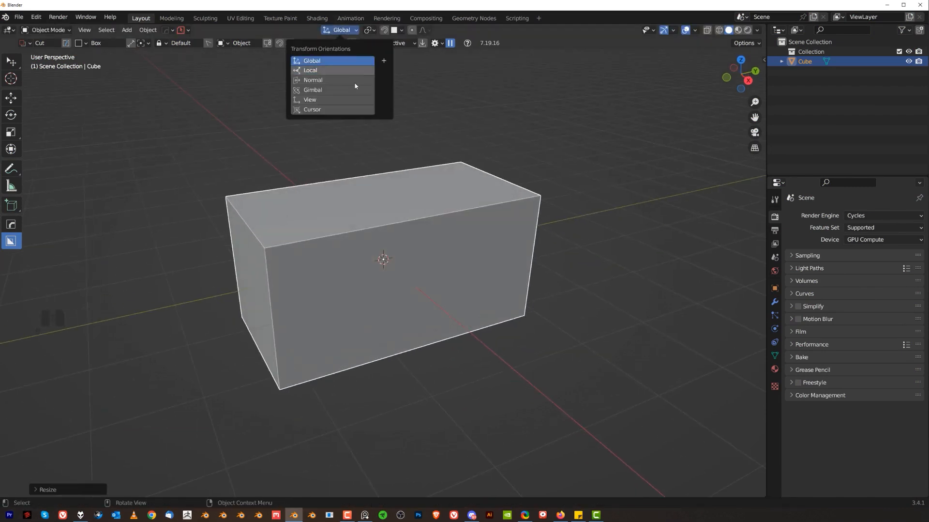
pyautogui.press('s')
pyautogui.moveTo(416, 162); pyautogui.dragTo(328, 232, button='middle')
pyautogui.press('y')
pyautogui.click(471, 191)
# Cut a rectangular opening about 4.145 by 1.697 m through the box's long side with BoxCutter
pyautogui.press('KP_5')
pyautogui.moveTo(202, 180)
pyautogui.mouseDown()
pyautogui.moveTo(271, 237)
pyautogui.moveTo(459, 309)
pyautogui.moveTo(594, 341)
pyautogui.mouseUp()
pyautogui.press('space')
pyautogui.moveTo(594, 342); pyautogui.dragTo(408, 220, button='middle')
pyautogui.press('KP_5')
# Reveal the boolean cutter with Ever Scroll and add a loop cut across the middle of its mesh
pyautogui.press('q')
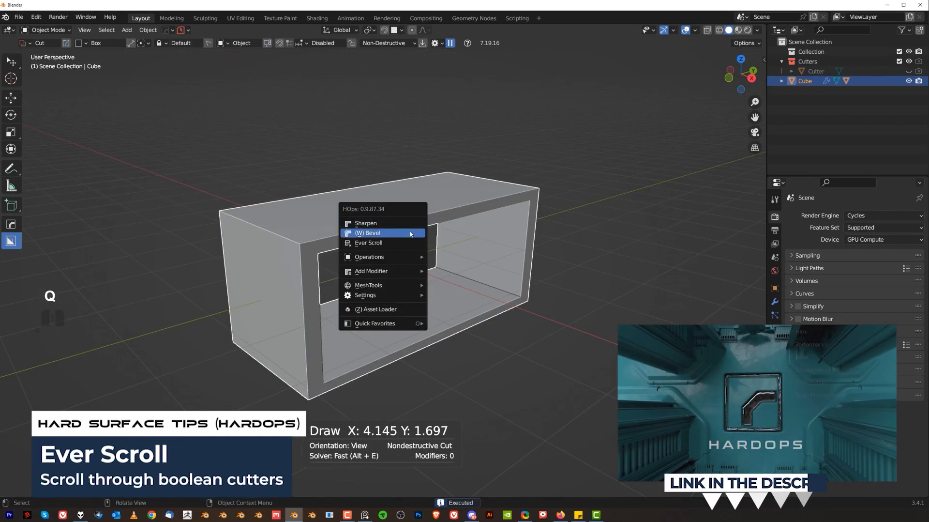
pyautogui.click(414, 244)
pyautogui.moveTo(425, 268); pyautogui.dragTo(344, 279, button='middle')
pyautogui.press('Tab')
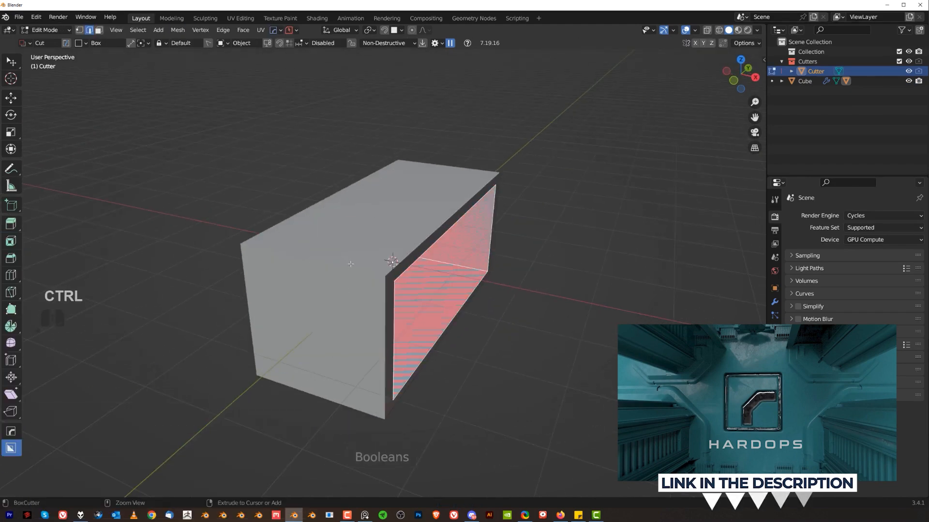
pyautogui.hotkey('ctrl', 'r')
pyautogui.click(501, 311)
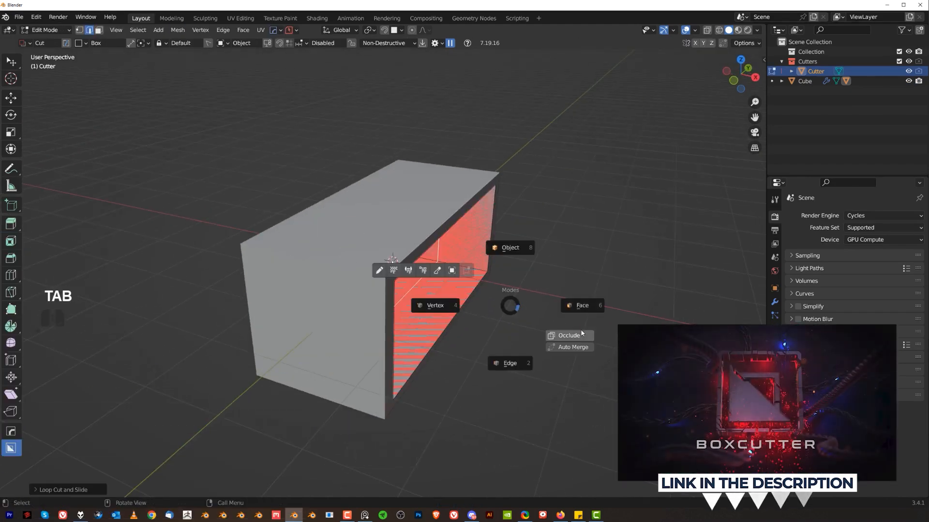
# Bevel the cutter's middle edge loop by about 0.94 m so its edges spread towards both ends
pyautogui.press('Tab')
pyautogui.press('Tab')
pyautogui.moveTo(521, 318); pyautogui.dragTo(421, 285, button='middle')
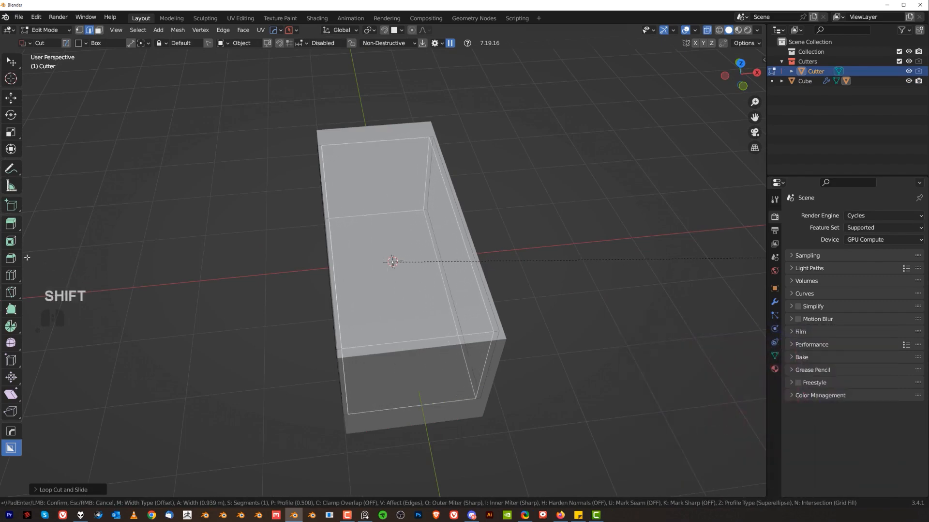
pyautogui.moveTo(29, 257); pyautogui.dragTo(290, 264, button='middle')
# Isolate the cutter, extrude its end face outward along its length past the box's end, and leave local view
pyautogui.press('/')
pyautogui.press('Tab')
pyautogui.click(261, 331)
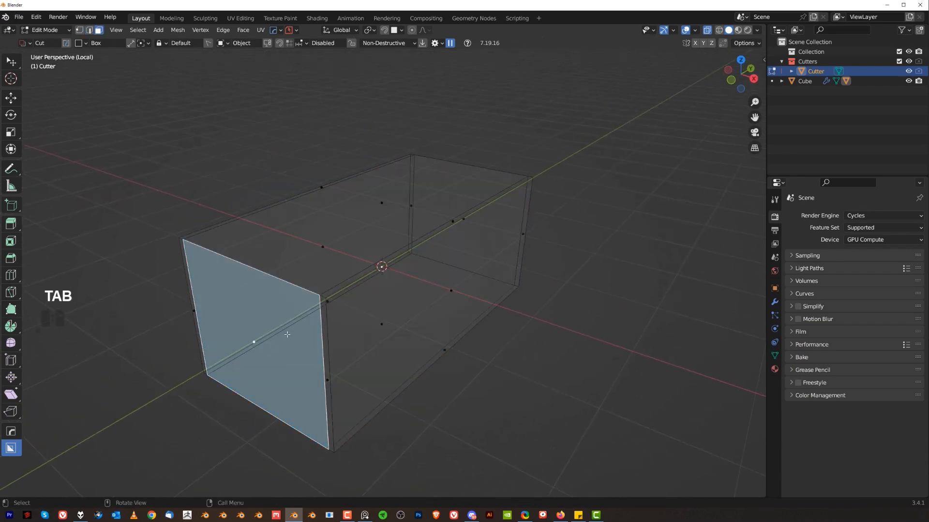
pyautogui.press('e')
pyautogui.click(266, 247)
pyautogui.press('Tab')
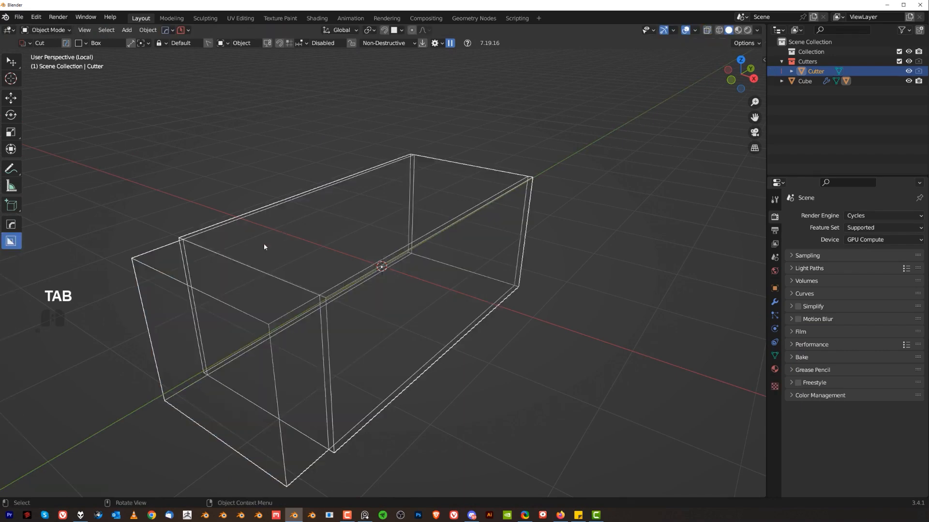
pyautogui.press('/')
# Symmetrize the cutter mesh along its length so the opposite end gets the same extension
pyautogui.moveTo(263, 252); pyautogui.dragTo(203, 235, button='middle')
pyautogui.press('Tab')
pyautogui.hotkey('alt', 'x')
pyautogui.moveTo(358, 237); pyautogui.dragTo(418, 268, button='middle')
pyautogui.press('Tab')
# Add a loop cut around the cutter's extruded end section and slide it near the inner side of the end frame
pyautogui.moveTo(488, 169); pyautogui.dragTo(313, 282, button='middle')
pyautogui.moveTo(328, 313); pyautogui.dragTo(404, 202, button='middle')
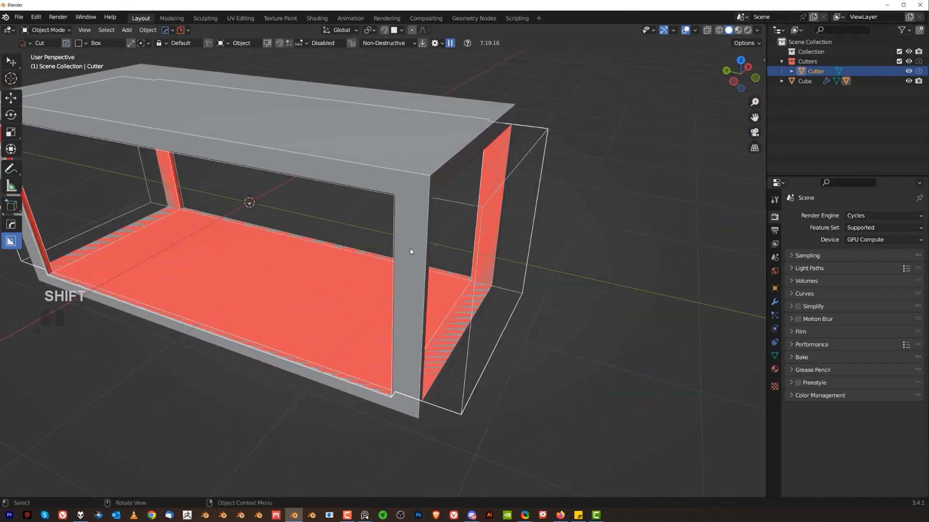
pyautogui.moveTo(415, 252); pyautogui.dragTo(289, 222, button='middle')
pyautogui.press('Tab')
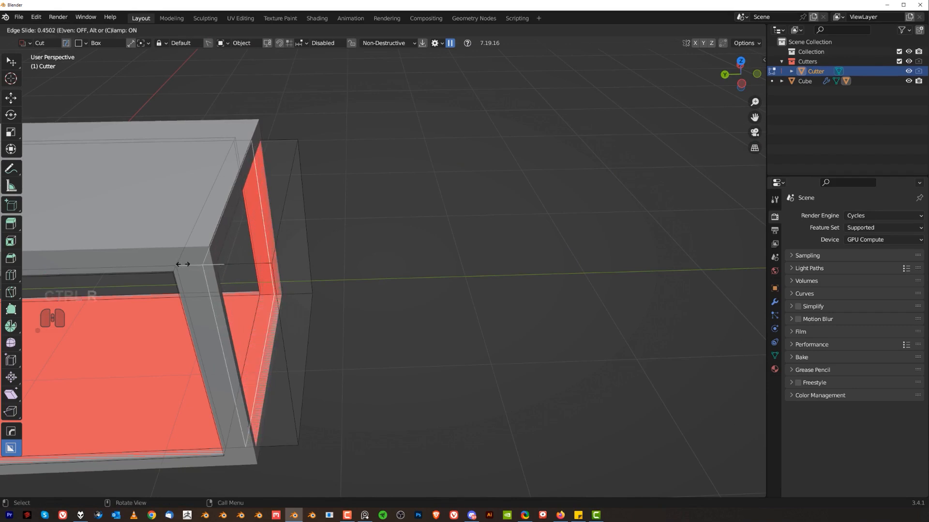
pyautogui.press('Tab')
# Select the outer face loop of the cutter's end section and extrude it inward along its normals with EM_Macro
pyautogui.keyDown('alt'); pyautogui.click(246, 263); pyautogui.keyUp('alt')
pyautogui.moveTo(246, 263); pyautogui.dragTo(247, 268, button='middle')
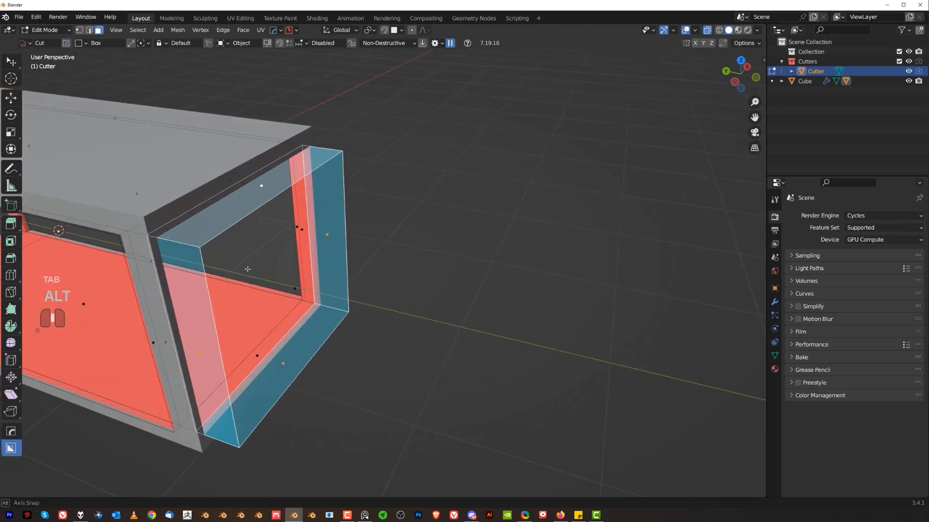
pyautogui.rightClick(498, 313)
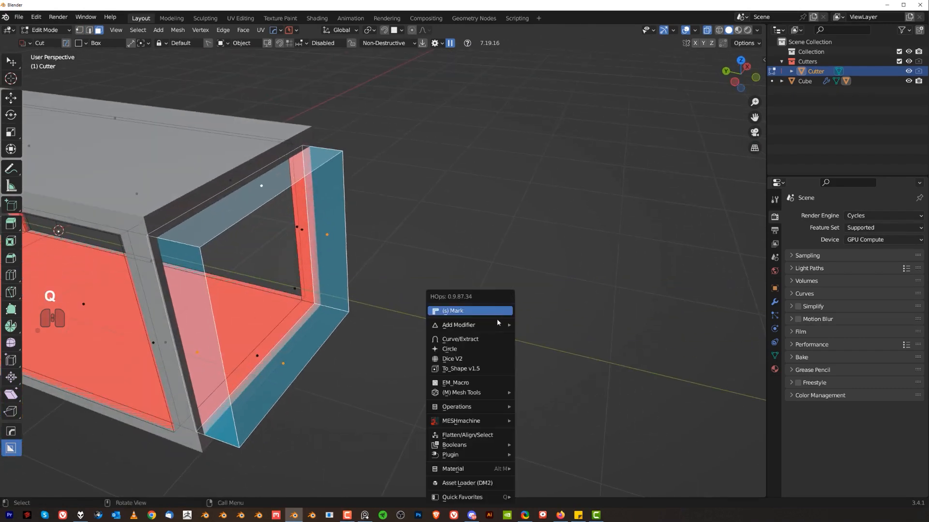
pyautogui.click(480, 384)
pyautogui.keyDown('shift'); pyautogui.click(480, 380); pyautogui.keyUp('shift')
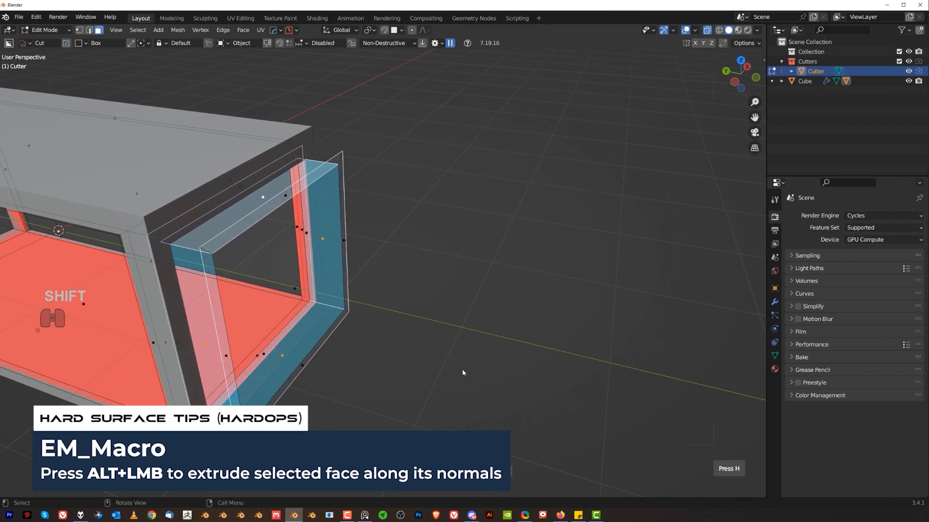
pyautogui.click(459, 371)
# Hide the cutters, select the box, and examine the stepped frame around its end opening from inside
pyautogui.moveTo(459, 371); pyautogui.dragTo(496, 156, button='middle')
pyautogui.press('Tab')
pyautogui.hotkey('shift', '2')
pyautogui.moveTo(489, 224); pyautogui.dragTo(391, 269, button='middle')
pyautogui.keyDown('ctrl'); pyautogui.keyDown('shift'); pyautogui.moveTo(428, 111); pyautogui.dragTo(392, 140, button='middle'); pyautogui.keyUp('shift'); pyautogui.keyUp('ctrl')
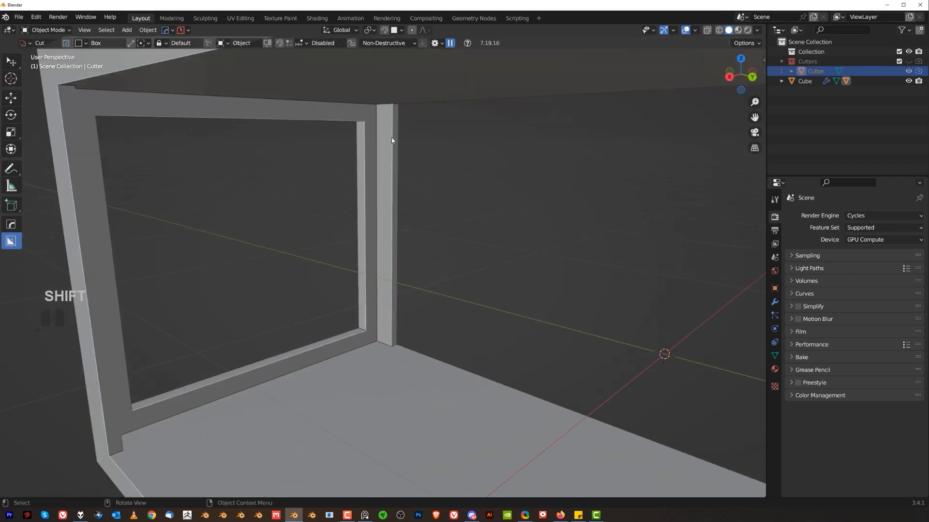
pyautogui.press('q')
pyautogui.click(390, 256)
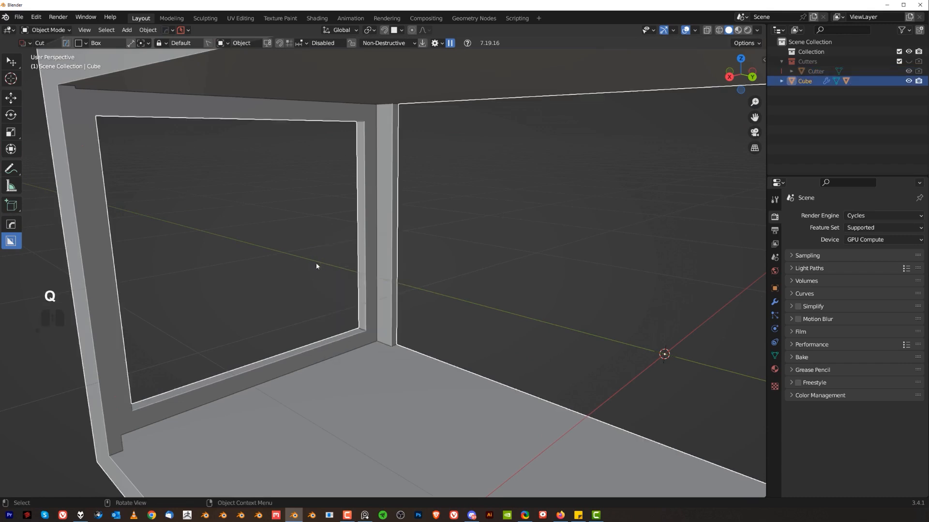
pyautogui.scroll(3, 342, 346)
pyautogui.keyDown('shift'); pyautogui.moveTo(344, 351); pyautogui.dragTo(347, 249, button='middle'); pyautogui.keyUp('shift')
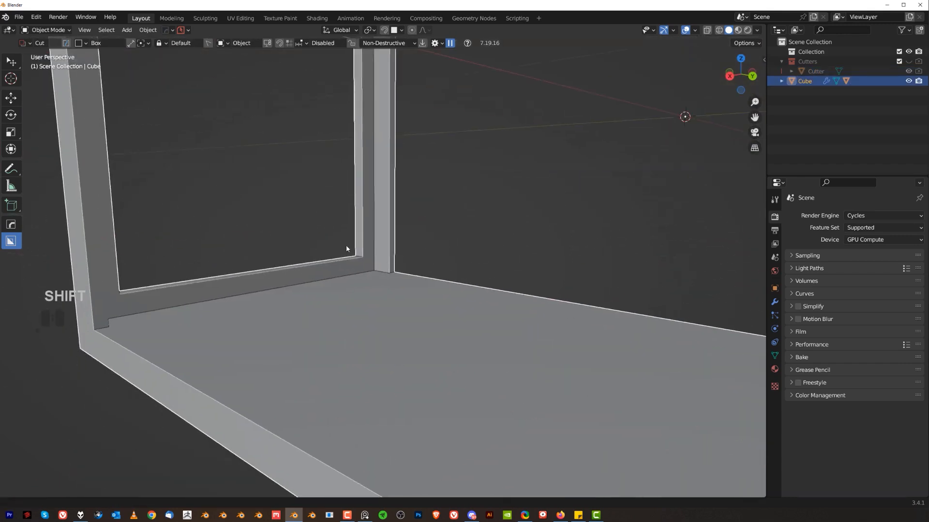
# Reveal the cutter again with Ever Scroll and select the inset face loop around its end section in Edit Mode
pyautogui.press('q')
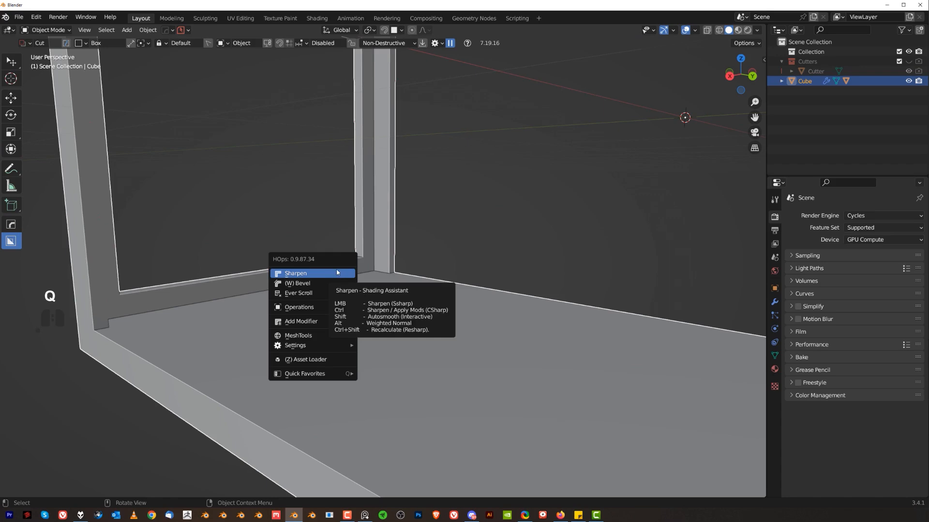
pyautogui.click(324, 293)
pyautogui.moveTo(323, 291); pyautogui.dragTo(371, 272, button='middle')
pyautogui.press('Tab')
pyautogui.keyDown('alt'); pyautogui.click(330, 306); pyautogui.keyUp('alt')
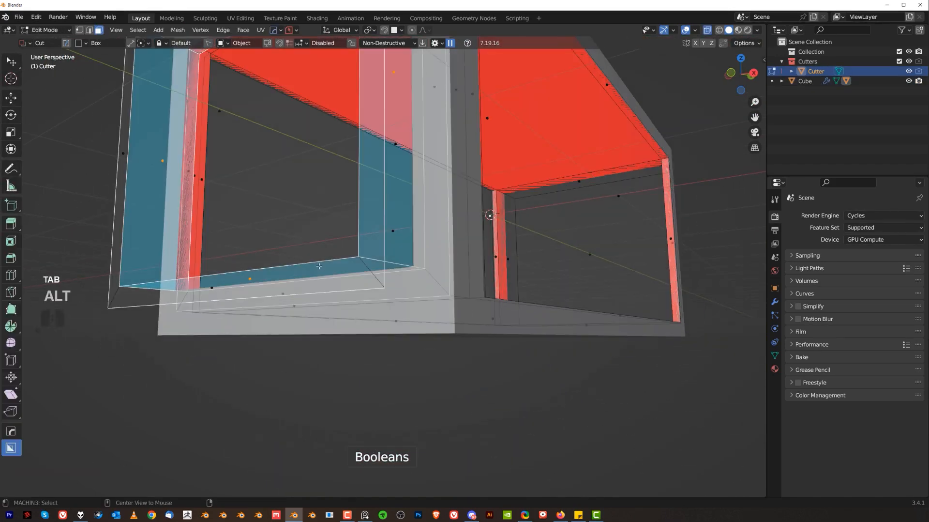
pyautogui.keyDown('alt'); pyautogui.click(275, 274); pyautogui.keyUp('alt')
# Align the end section's upper inset vertices to the top and clean up the collapsed geometry
pyautogui.scroll(-2, 275, 277)
pyautogui.moveTo(278, 278); pyautogui.dragTo(294, 336, button='middle')
pyautogui.click(333, 237)
pyautogui.scroll(1, 334, 237)
pyautogui.scroll(2, 334, 237)
pyautogui.moveTo(333, 237); pyautogui.dragTo(313, 212, button='middle')
pyautogui.press('Tab')
pyautogui.hotkey('alt', 'a')
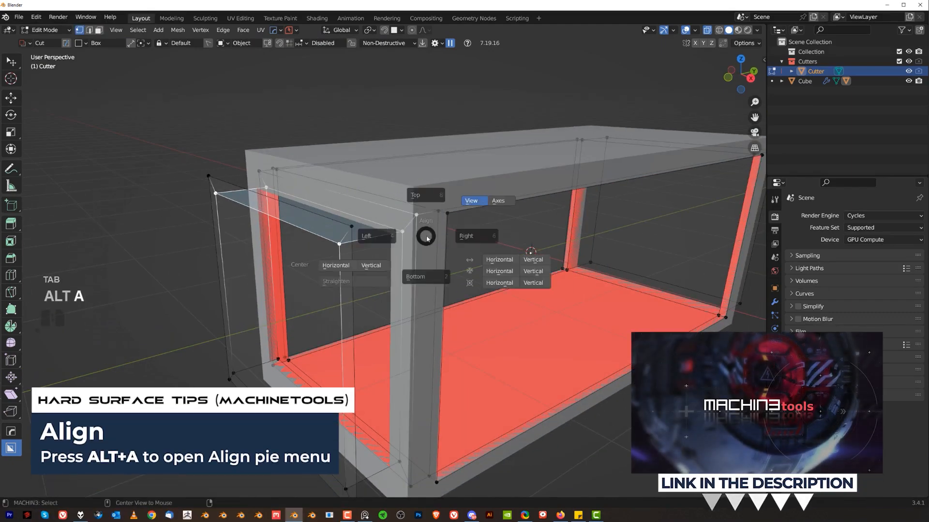
pyautogui.click(447, 127)
pyautogui.press('3')
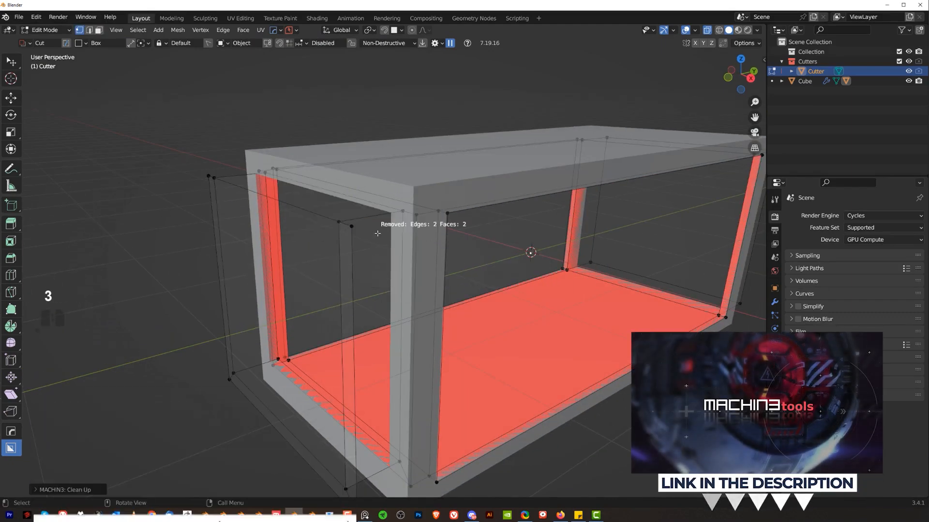
# Merge the doubled corner vertices of the cutter's end section at the last selected vertex
pyautogui.moveTo(382, 244); pyautogui.dragTo(419, 250, button='middle')
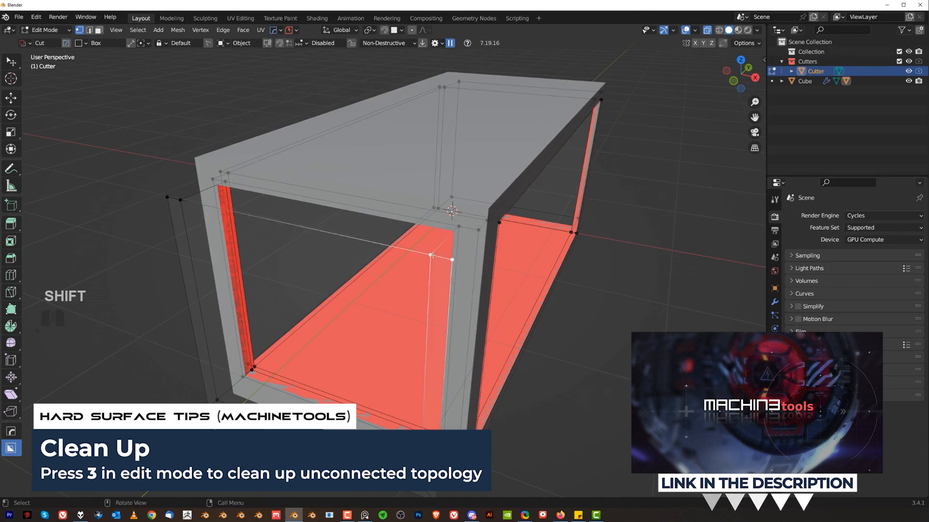
pyautogui.keyDown('shift'); pyautogui.moveTo(431, 325); pyautogui.dragTo(356, 256, button='middle'); pyautogui.keyUp('shift')
pyautogui.click(377, 221)
pyautogui.keyDown('shift'); pyautogui.click(363, 201); pyautogui.keyUp('shift')
pyautogui.press('1')
pyautogui.moveTo(386, 253); pyautogui.dragTo(467, 248, button='middle')
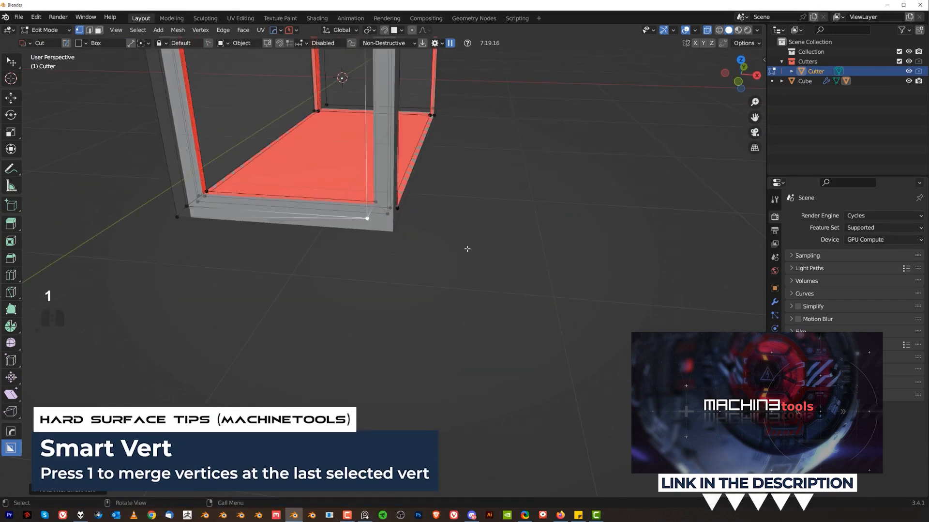
pyautogui.keyDown('shift'); pyautogui.moveTo(345, 232); pyautogui.dragTo(494, 295, button='middle'); pyautogui.keyUp('shift')
# Move the side face of the cutter's end section inward along the X axis by about 0.09 m
pyautogui.press('Tab')
pyautogui.moveTo(392, 158); pyautogui.dragTo(435, 182, button='middle')
pyautogui.press('Tab')
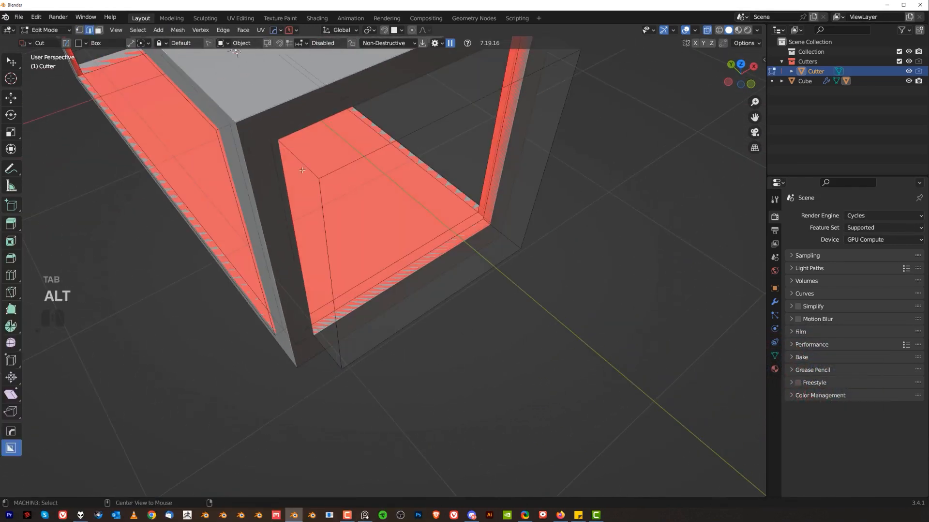
pyautogui.scroll(5, 305, 268)
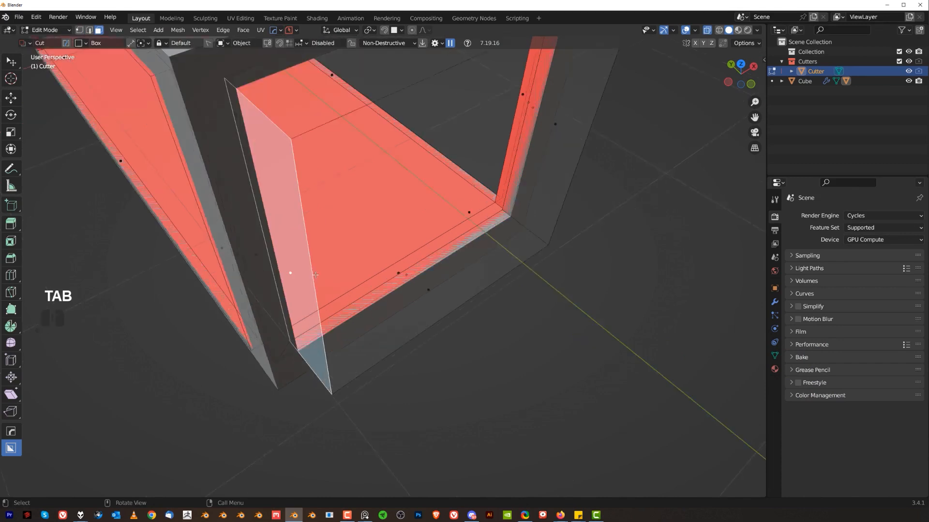
pyautogui.press('g')
pyautogui.press('x')
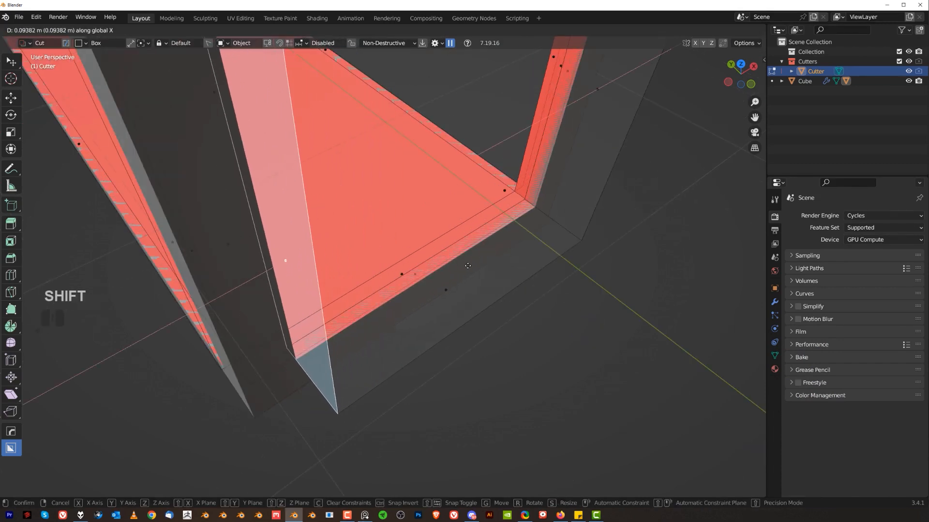
pyautogui.click(450, 274)
pyautogui.scroll(-4, 430, 290)
# Symmetrize the cutter mesh so the reshaped corner is mirrored to the opposite side
pyautogui.moveTo(429, 291); pyautogui.dragTo(360, 242, button='middle')
pyautogui.hotkey('alt', 'x')
pyautogui.moveTo(518, 233); pyautogui.dragTo(391, 221, button='middle')
pyautogui.keyDown('shift'); pyautogui.moveTo(488, 236); pyautogui.dragTo(358, 270, button='middle'); pyautogui.keyUp('shift')
pyautogui.scroll(4, 358, 261)
pyautogui.press('Tab')
# In orthographic top view, cut a square notch about 0.157 by 0.157 m into the cutter's stepped corner with BoxCutter
pyautogui.moveTo(383, 138); pyautogui.dragTo(452, 172, button='middle')
pyautogui.press('KP_5')
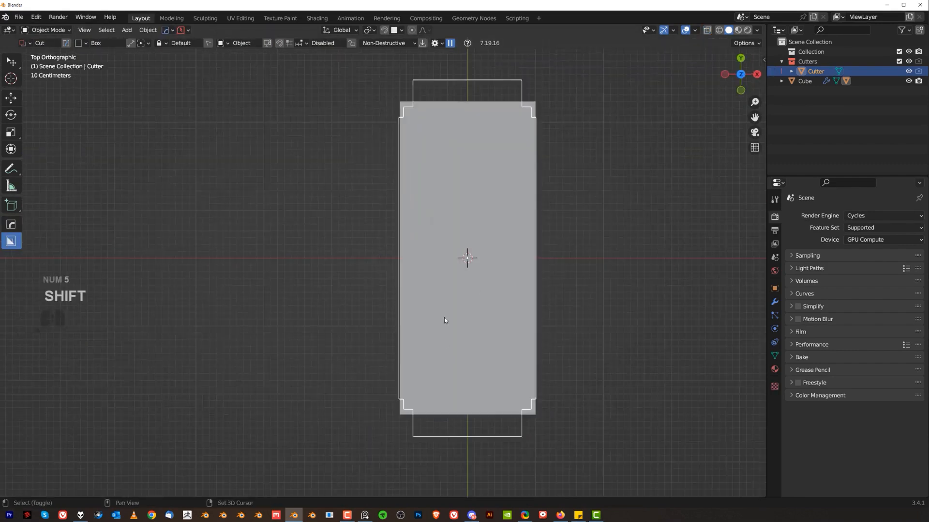
pyautogui.keyDown('shift'); pyautogui.moveTo(446, 327); pyautogui.dragTo(439, 219, button='middle'); pyautogui.keyUp('shift')
pyautogui.scroll(4, 416, 266)
pyautogui.scroll(2, 415, 320)
pyautogui.press('d')
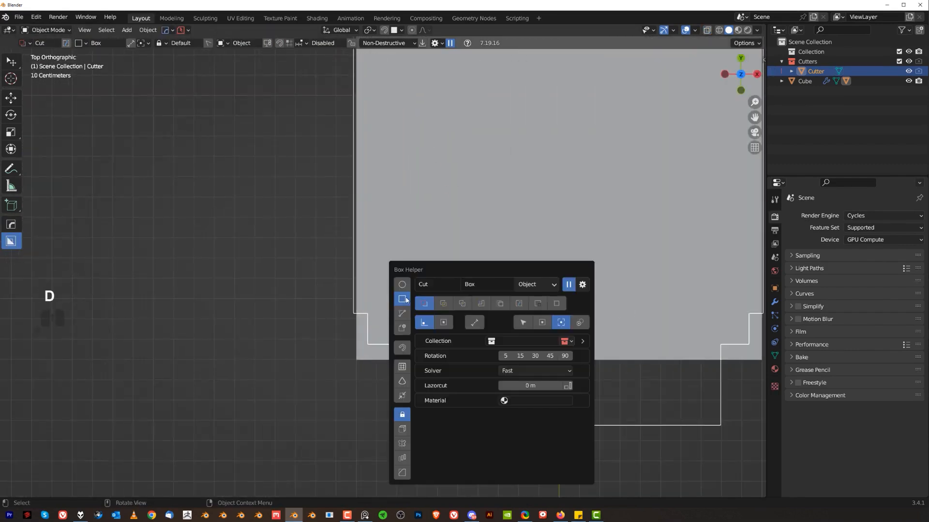
pyautogui.scroll(2, 344, 357)
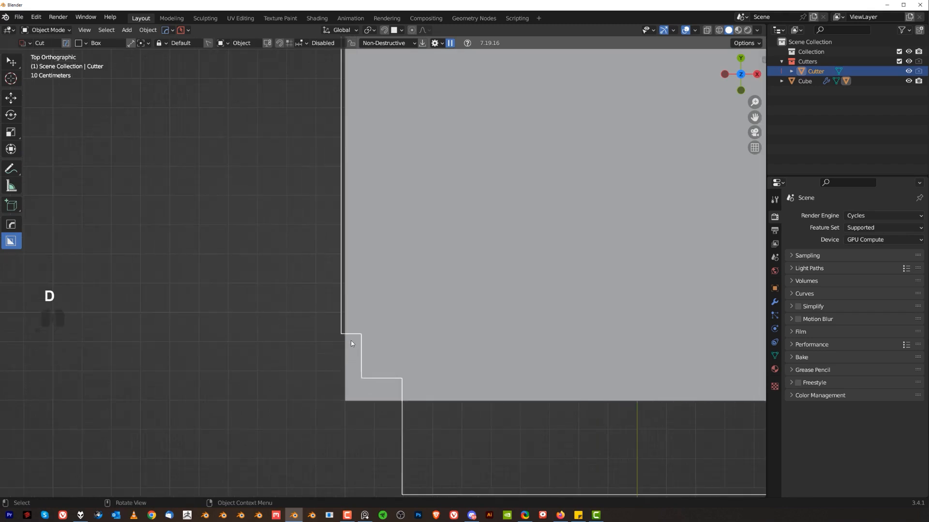
pyautogui.moveTo(352, 342); pyautogui.dragTo(376, 386)
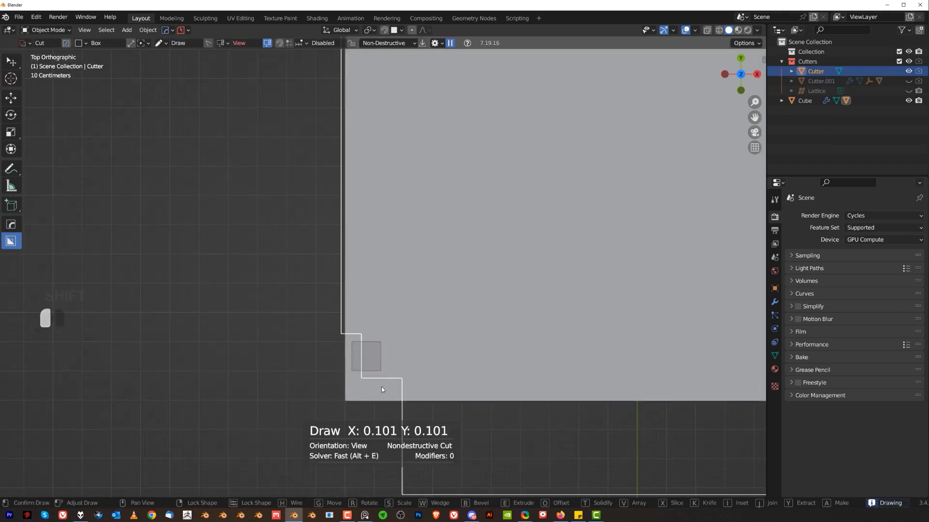
pyautogui.moveTo(401, 422)
pyautogui.keyDown('shift'); pyautogui.mouseDown()
pyautogui.moveTo(373, 349)
pyautogui.moveTo(351, 346)
pyautogui.moveTo(379, 391)
pyautogui.mouseUp(); pyautogui.keyUp('shift')
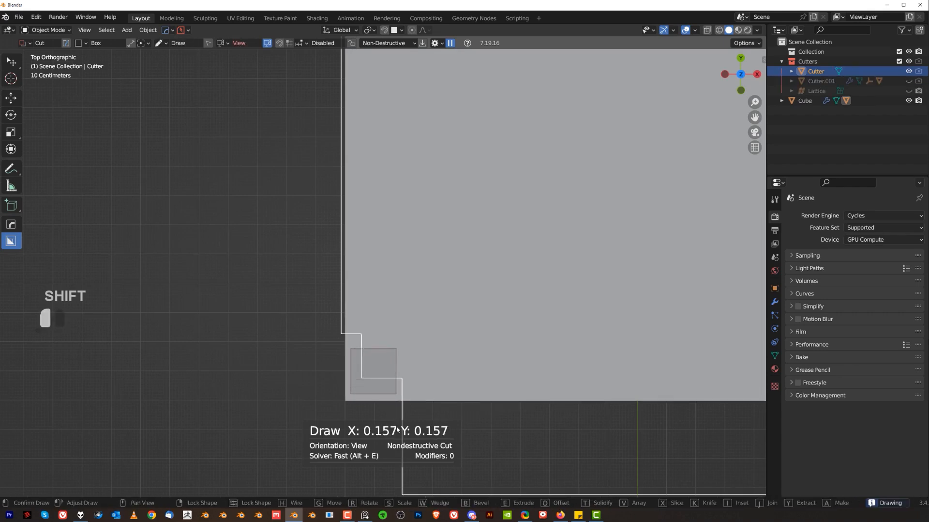
pyautogui.press('space')
# Examine the notched corner post up close from inside the frame in perspective view
pyautogui.scroll(-3, 466, 392)
pyautogui.moveTo(441, 337); pyautogui.dragTo(388, 272, button='middle')
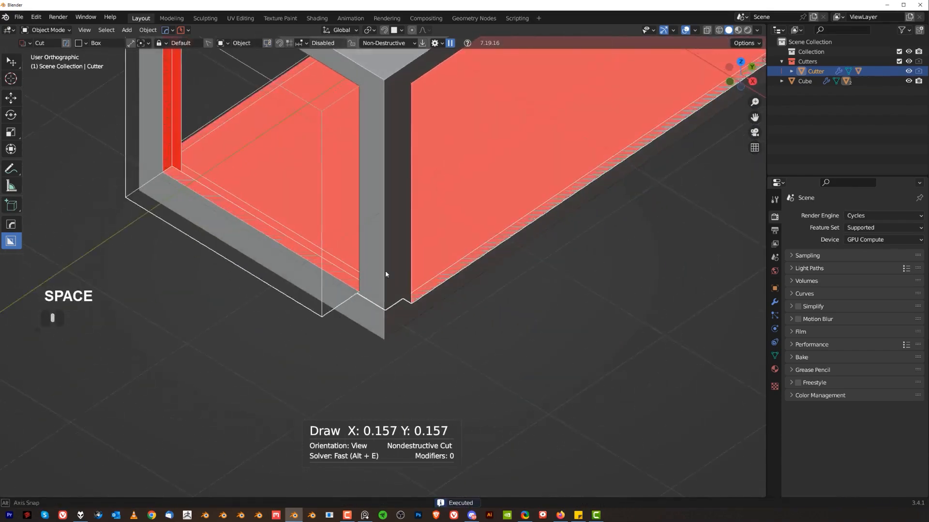
pyautogui.press('KP_5')
pyautogui.keyDown('shift'); pyautogui.moveTo(369, 172); pyautogui.dragTo(376, 261, button='middle'); pyautogui.keyUp('shift')
pyautogui.moveTo(376, 261); pyautogui.dragTo(295, 244, button='middle')
pyautogui.scroll(5, 348, 290)
pyautogui.keyDown('shift'); pyautogui.moveTo(361, 190); pyautogui.dragTo(311, 263, button='middle'); pyautogui.keyUp('shift')
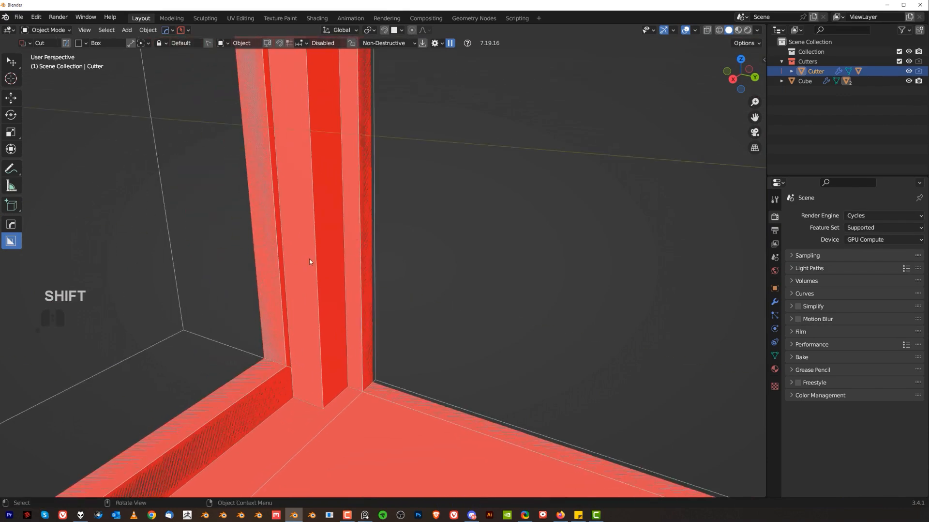
# Bring up the boolean notch cutter on the frame cutter's corner and move it slightly along the X axis
pyautogui.press('q')
pyautogui.click(316, 248)
pyautogui.click(316, 248)
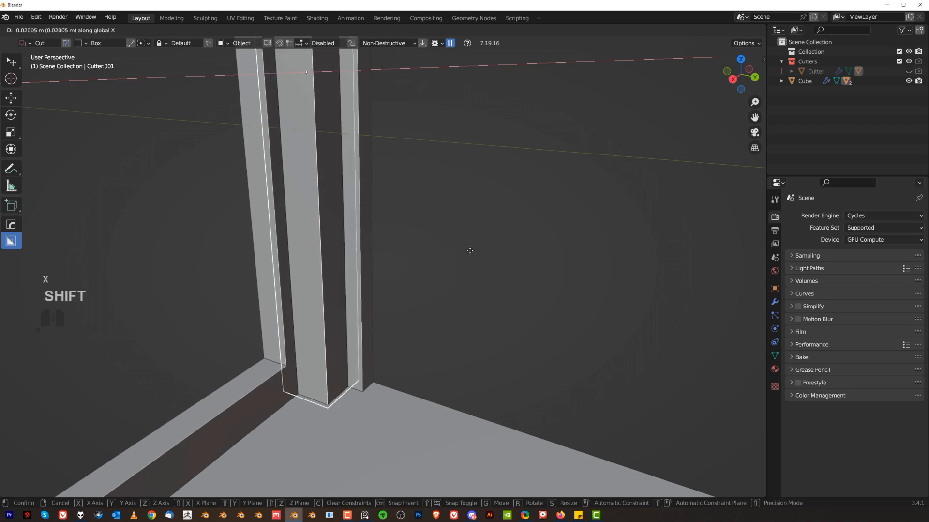
pyautogui.click(508, 243)
# Select the box frame and mirror it across the X and Y axes with the HardOps mirror modifier
pyautogui.scroll(-10, 494, 264)
pyautogui.moveTo(491, 266); pyautogui.dragTo(434, 182, button='middle')
pyautogui.moveTo(525, 299); pyautogui.dragTo(411, 286, button='middle')
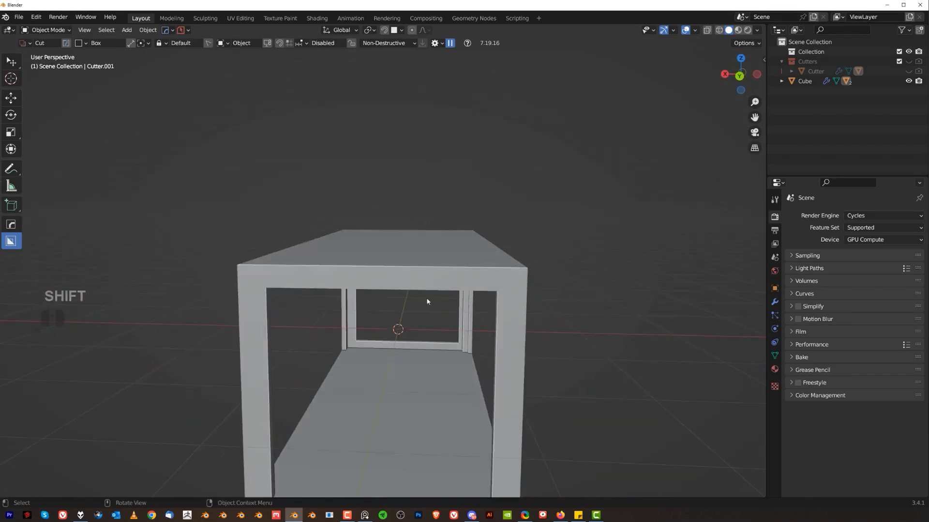
pyautogui.click(470, 262)
pyautogui.hotkey('alt', 'x')
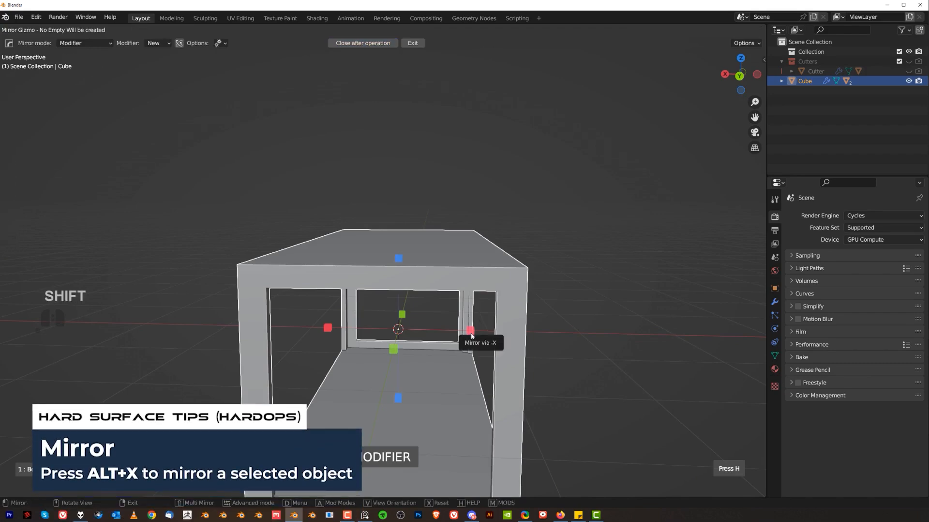
pyautogui.moveTo(523, 293); pyautogui.dragTo(498, 326, button='middle')
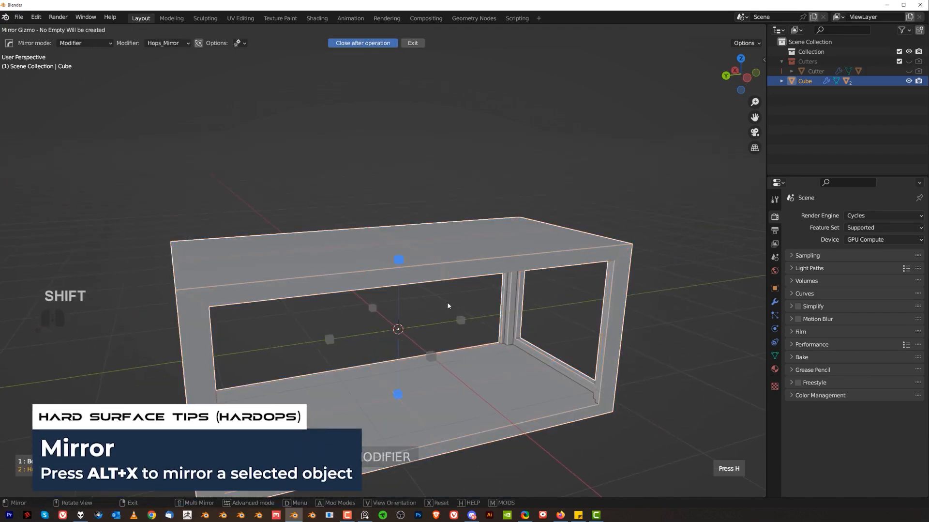
pyautogui.rightClick(454, 208)
# Bring back the frame's main boolean cutter with HardOps Ever Scroll
pyautogui.scroll(-4, 315, 218)
pyautogui.moveTo(255, 271); pyautogui.dragTo(448, 315, button='middle')
pyautogui.press('`')
pyautogui.moveTo(438, 258); pyautogui.dragTo(312, 139, button='middle')
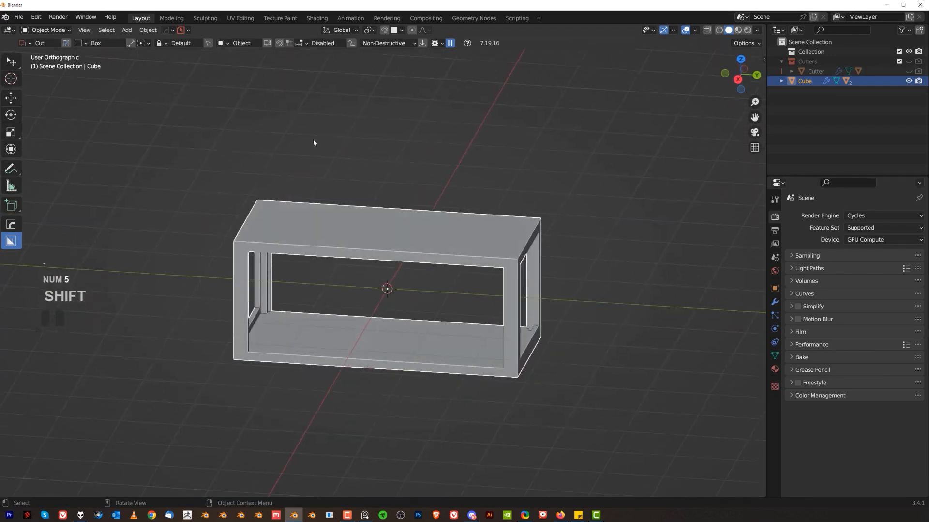
pyautogui.press('KP_5')
pyautogui.moveTo(344, 278); pyautogui.dragTo(323, 257, button='middle')
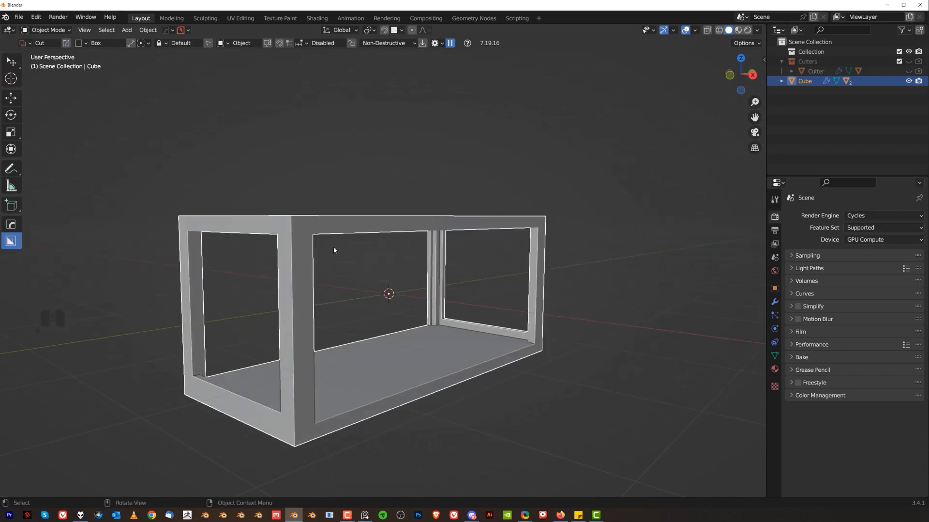
pyautogui.press('q')
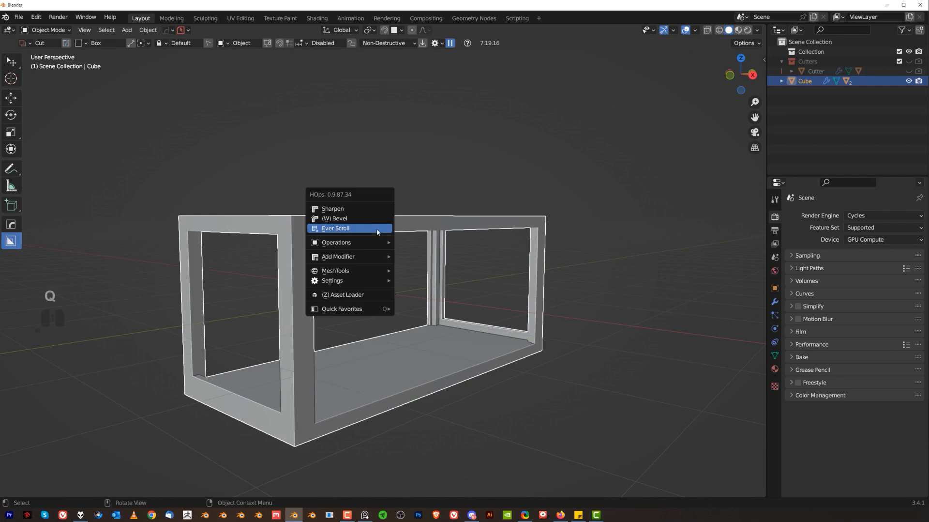
pyautogui.click(376, 231)
# In the cutter's mesh, extrude the narrow bottom face along one long side upward by about 0.084 m
pyautogui.moveTo(376, 232); pyautogui.dragTo(415, 186, button='middle')
pyautogui.scroll(-3, 415, 194)
pyautogui.keyDown('shift'); pyautogui.moveTo(421, 300); pyautogui.dragTo(378, 253, button='middle'); pyautogui.keyUp('shift')
pyautogui.scroll(4, 379, 256)
pyautogui.scroll(-4, 379, 263)
pyautogui.scroll(5, 382, 266)
pyautogui.press('Tab')
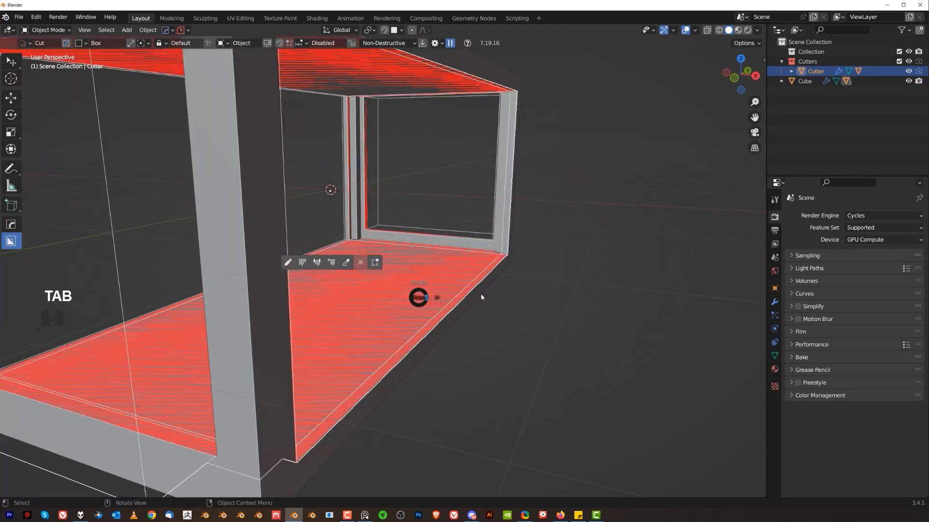
pyautogui.click(459, 301)
pyautogui.moveTo(444, 314); pyautogui.dragTo(450, 315, button='middle')
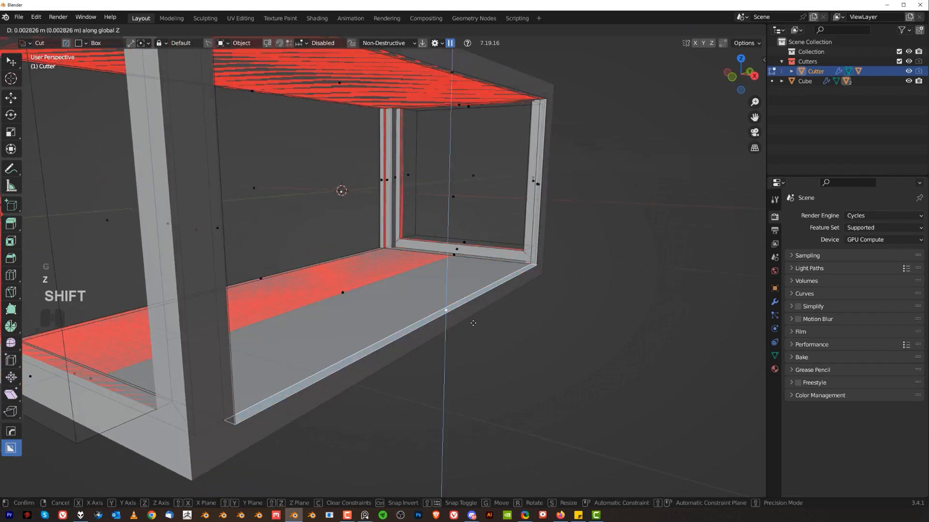
pyautogui.click(474, 301)
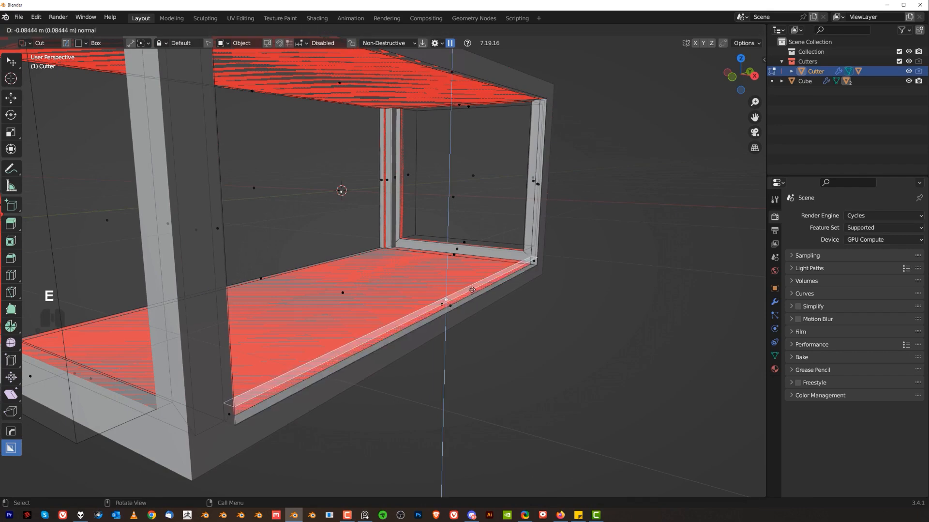
pyautogui.click(472, 290)
# Extrude the narrow bottom face along the cutter's opposite long side upward, and select the top vertices of both raised strips
pyautogui.scroll(-4, 338, 342)
pyautogui.moveTo(178, 299); pyautogui.dragTo(293, 322, button='middle')
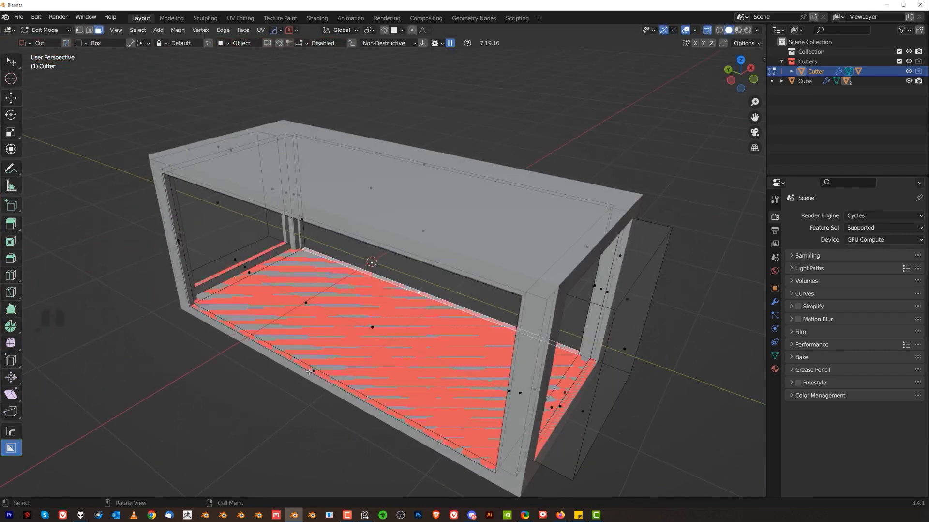
pyautogui.scroll(1, 316, 371)
pyautogui.keyDown('shift'); pyautogui.moveTo(315, 372); pyautogui.dragTo(378, 263, button='middle'); pyautogui.keyUp('shift')
pyautogui.scroll(2, 422, 274)
pyautogui.press('e')
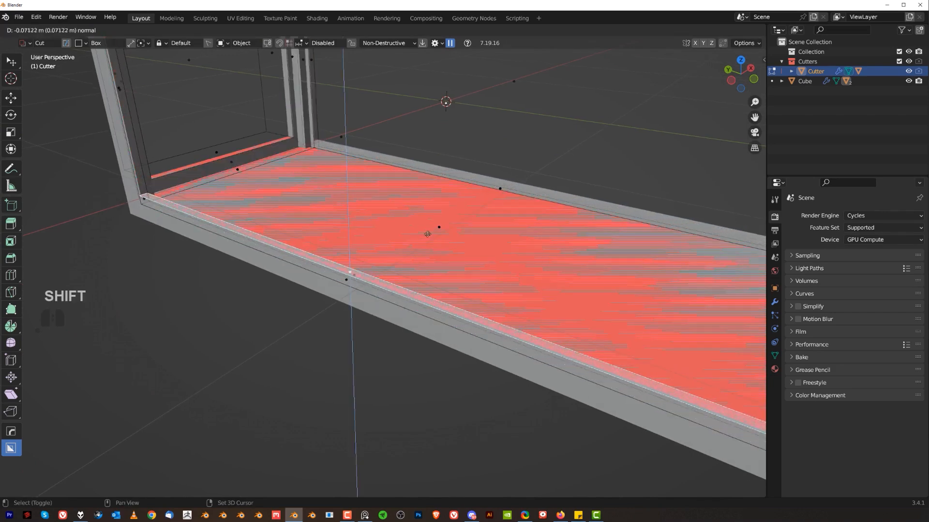
pyautogui.click(436, 173)
pyautogui.scroll(-5, 425, 194)
pyautogui.moveTo(382, 237); pyautogui.dragTo(474, 237, button='middle')
pyautogui.scroll(4, 474, 237)
pyautogui.keyDown('shift'); pyautogui.moveTo(280, 288); pyautogui.dragTo(443, 171, button='middle'); pyautogui.keyUp('shift')
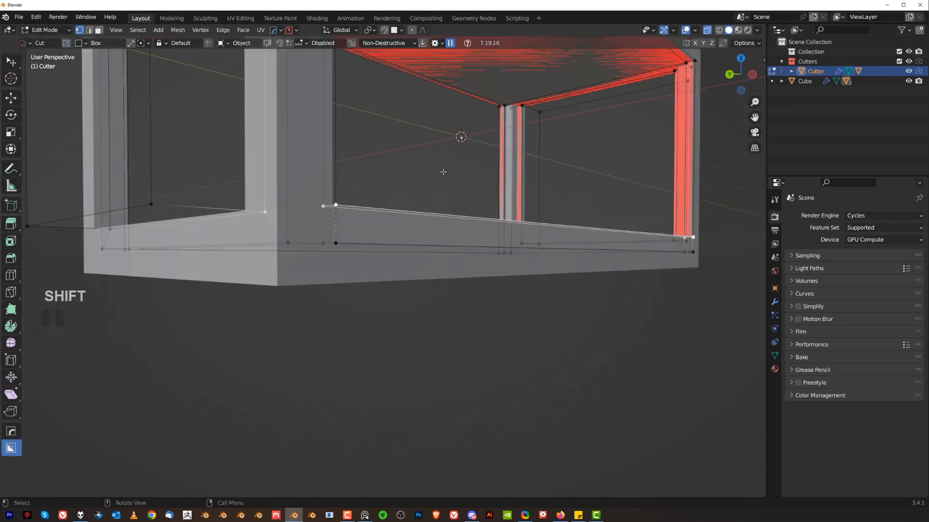
pyautogui.press('Tab')
# Reselect the box frame and mirror it once more with the HardOps mirror modifier
pyautogui.moveTo(455, 228); pyautogui.dragTo(531, 203, button='middle')
pyautogui.scroll(-5, 448, 124)
pyautogui.press('Tab')
pyautogui.click(452, 246)
pyautogui.hotkey('alt', 'x')
pyautogui.keyDown('shift'); pyautogui.click(438, 231); pyautogui.keyUp('shift')
pyautogui.rightClick(409, 229)
# Save the scene with PowerSave and apply the frame's modifiers with HardOps Smart Apply
pyautogui.click(188, 30)
pyautogui.click(190, 65)
pyautogui.press('q')
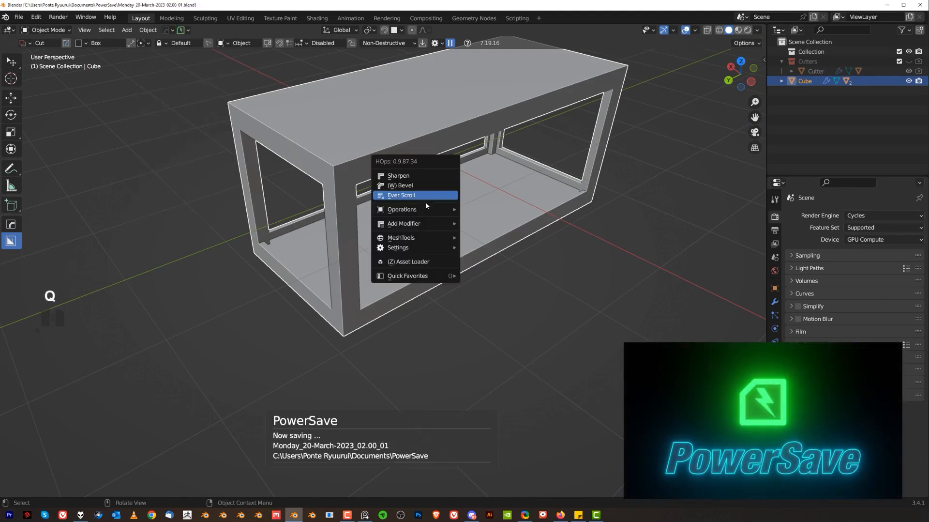
pyautogui.moveTo(431, 208)
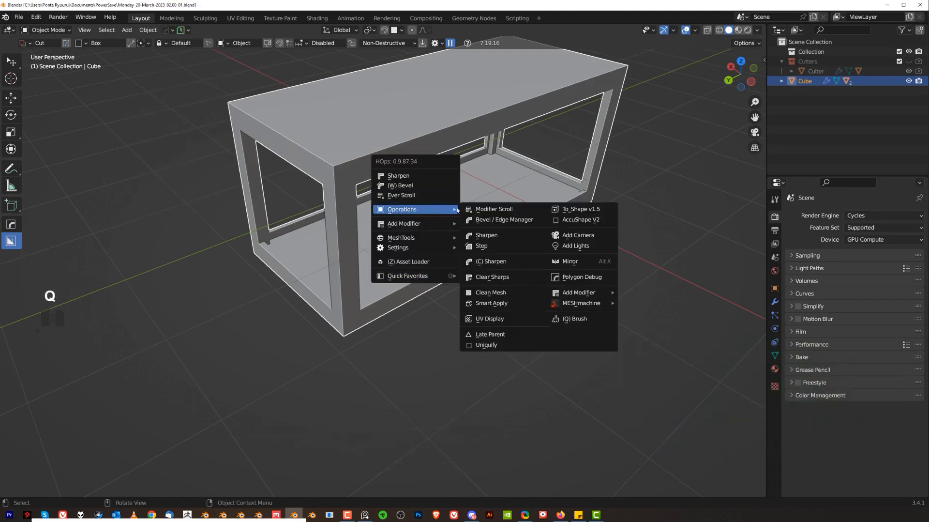
pyautogui.click(491, 303)
# In right orthographic view, cut a long shallow recess with slanted ends into the upper rail's inner edge using BoxCutter's Ngon shape
pyautogui.press('KP_3')
pyautogui.press('KP_5')
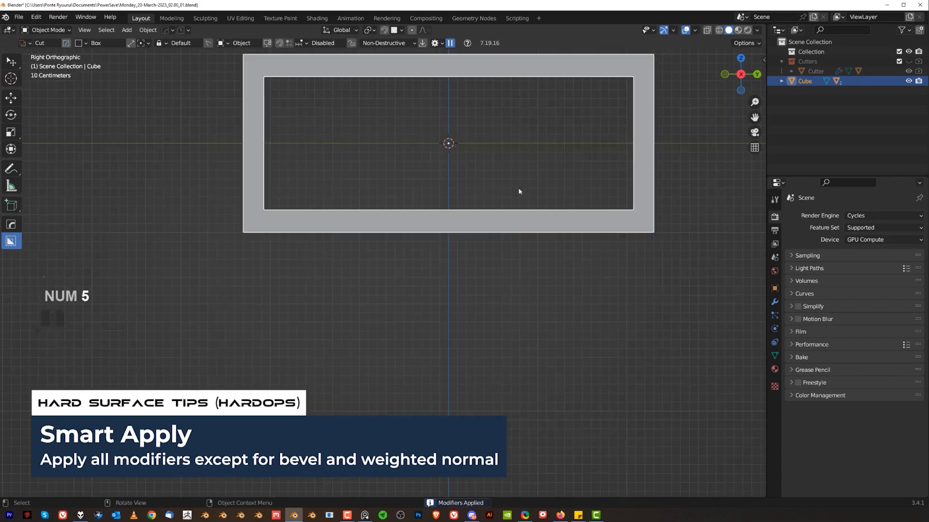
pyautogui.keyDown('shift'); pyautogui.moveTo(523, 197); pyautogui.dragTo(370, 262, button='middle'); pyautogui.keyUp('shift')
pyautogui.scroll(1, 388, 249)
pyautogui.scroll(2, 278, 237)
pyautogui.scroll(-2, 336, 238)
pyautogui.press('d')
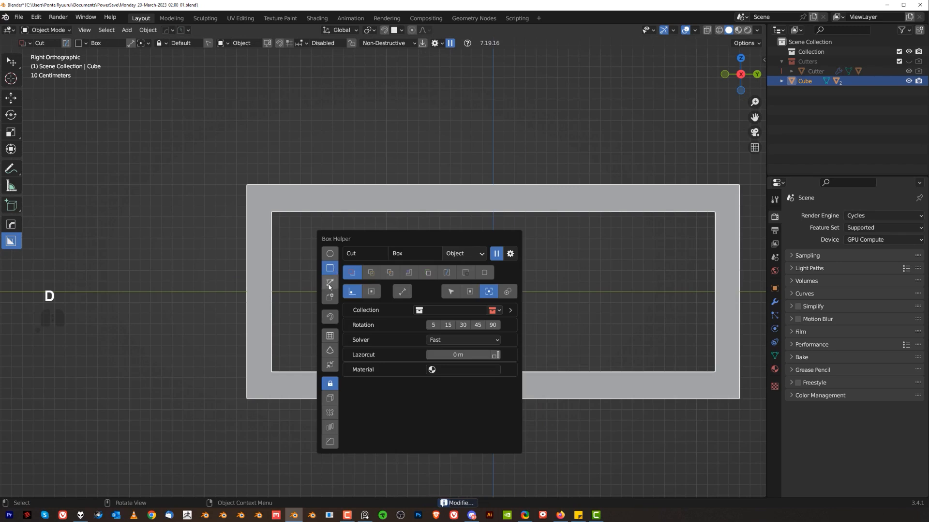
pyautogui.click(329, 283)
pyautogui.click(332, 208)
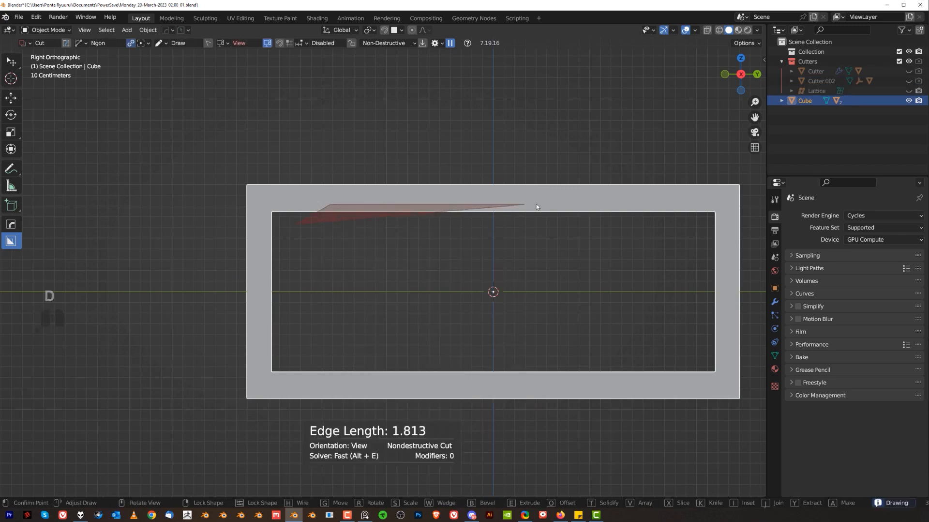
pyautogui.press('space')
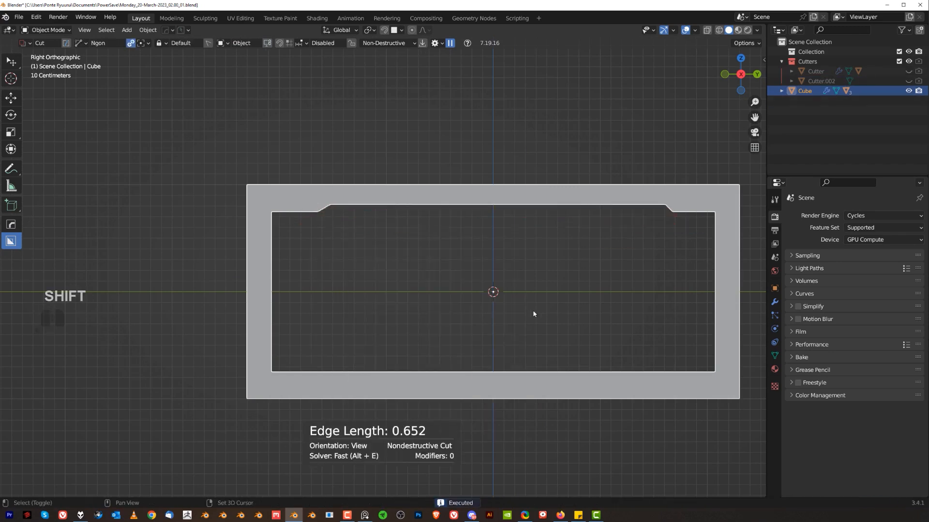
# Cut a slot about 3.7 by 0.064 m with rounded corners through the lower rail using BoxCutter's Box shape
pyautogui.keyDown('shift'); pyautogui.moveTo(539, 317); pyautogui.dragTo(440, 237, button='middle'); pyautogui.keyUp('shift')
pyautogui.keyDown('shift'); pyautogui.moveTo(381, 280); pyautogui.dragTo(358, 261, button='middle'); pyautogui.keyUp('shift')
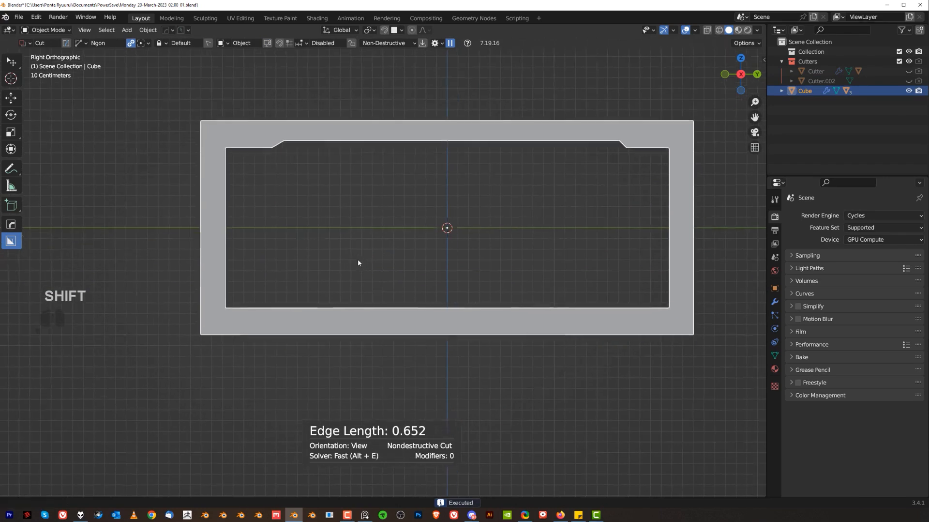
pyautogui.press('d')
pyautogui.click(281, 301)
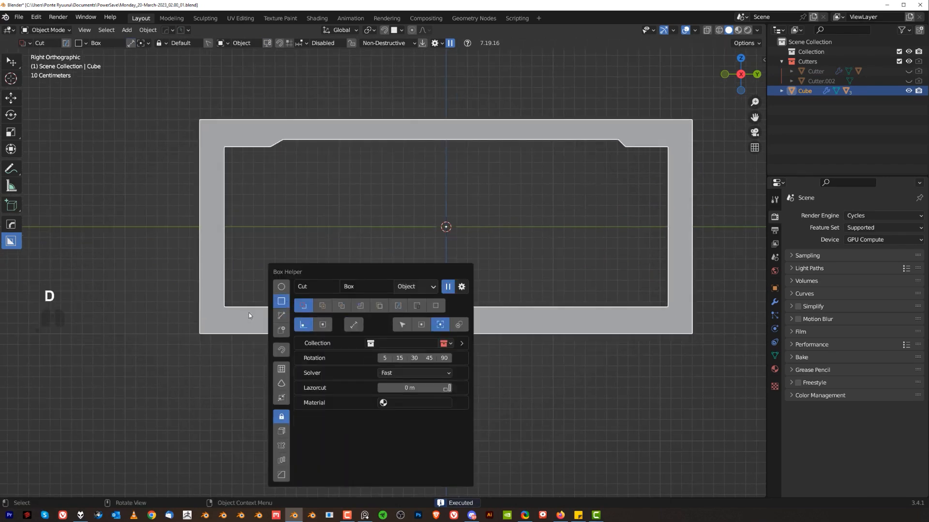
pyautogui.moveTo(250, 312)
pyautogui.mouseDown()
pyautogui.moveTo(451, 332)
pyautogui.moveTo(647, 321)
pyautogui.mouseUp()
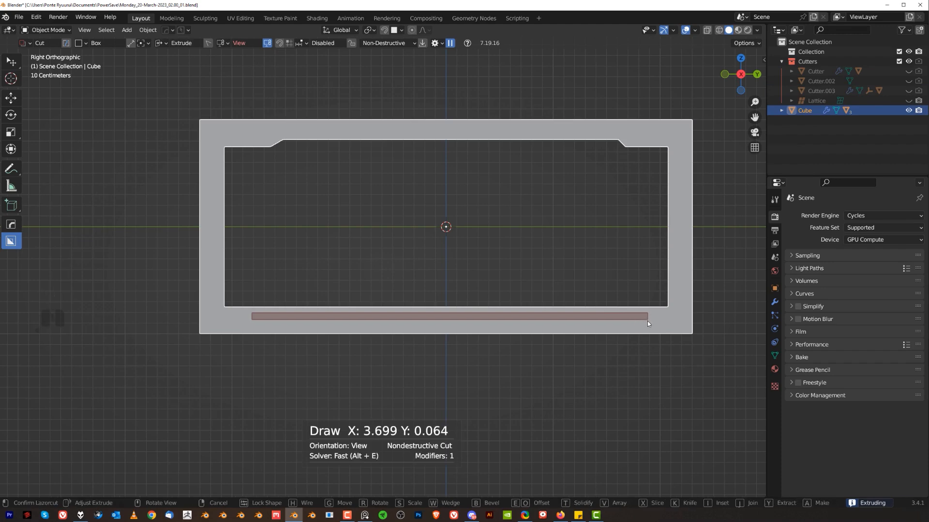
pyautogui.press('b')
pyautogui.press('space')
# Select the frame's four inner floor faces and lower them along their normals with HardOps EM_Macro
pyautogui.moveTo(647, 321); pyautogui.dragTo(456, 275, button='middle')
pyautogui.press('KP_5')
pyautogui.scroll(6, 445, 266)
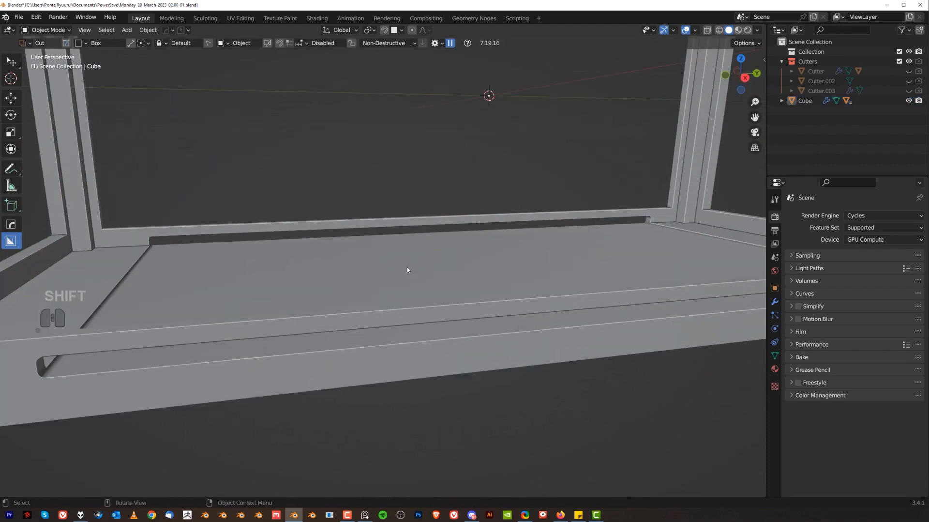
pyautogui.click(408, 270)
pyautogui.press('q')
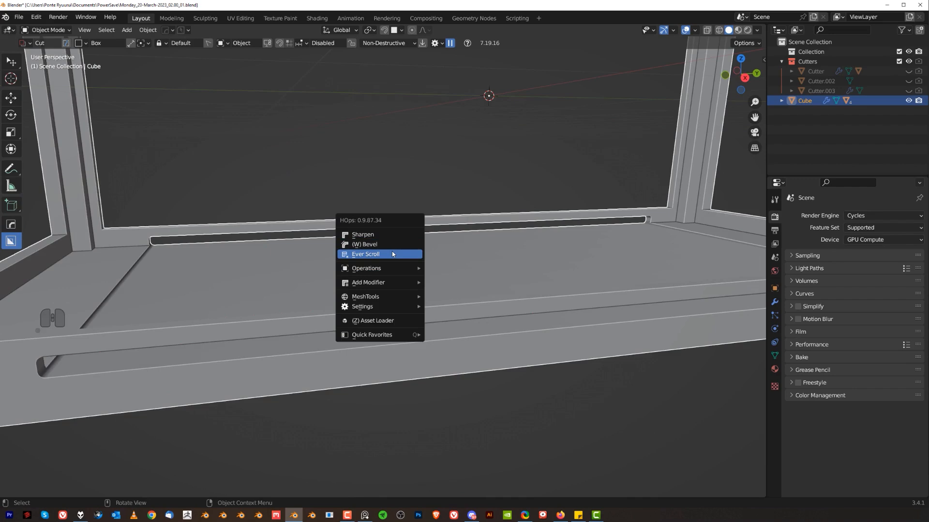
pyautogui.press('Tab')
pyautogui.moveTo(432, 268); pyautogui.dragTo(469, 256, button='middle')
pyautogui.press('Tab')
pyautogui.click(309, 244)
pyautogui.keyDown('shift'); pyautogui.click(333, 295); pyautogui.keyUp('shift')
pyautogui.keyDown('shift'); pyautogui.click(551, 218); pyautogui.keyUp('shift')
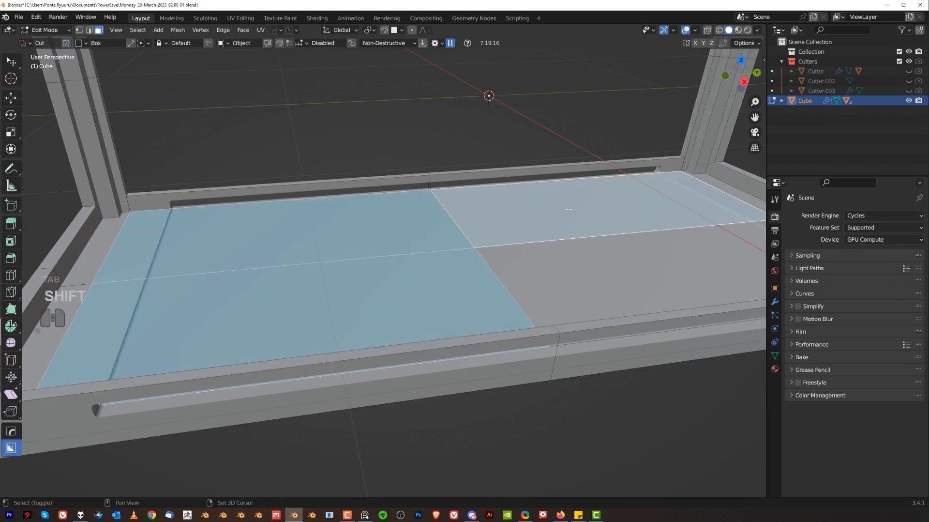
pyautogui.keyDown('shift'); pyautogui.click(646, 263); pyautogui.keyUp('shift')
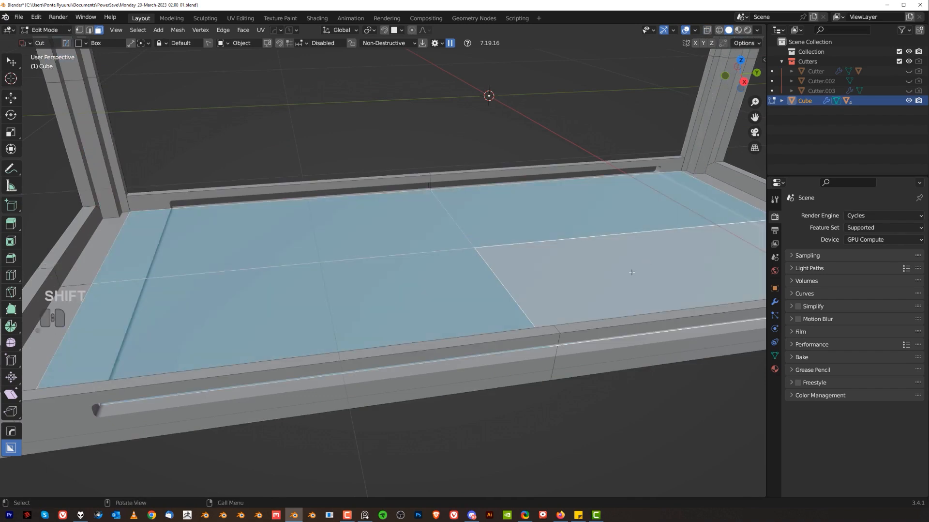
pyautogui.press('q')
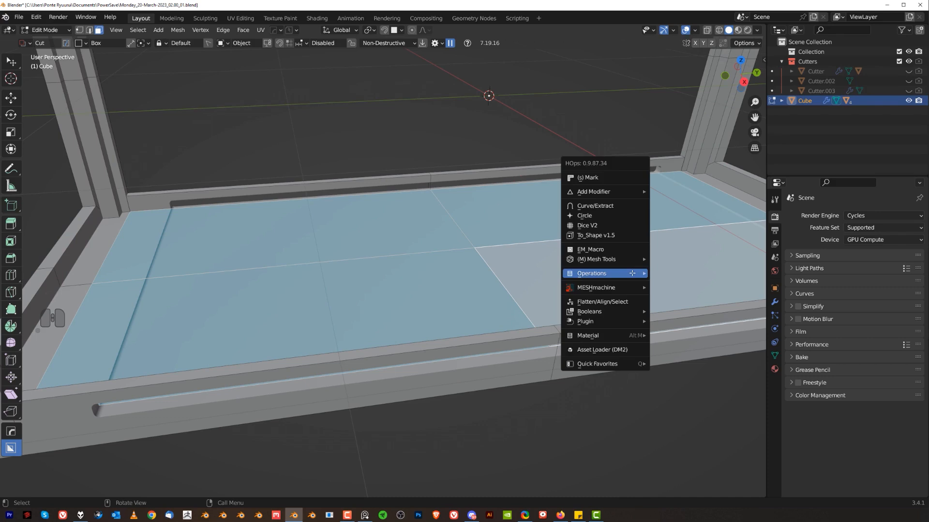
pyautogui.click(612, 250)
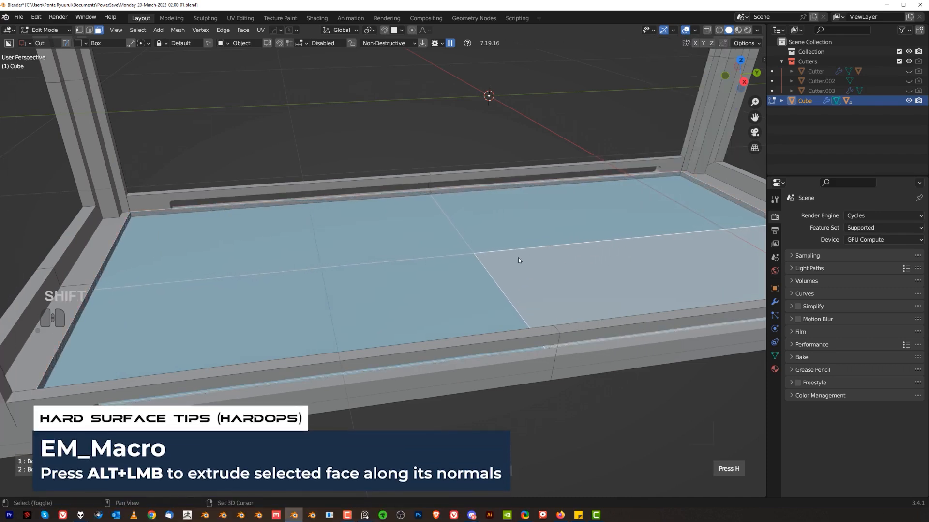
pyautogui.press('Tab')
# In orthographic top view, cut a centered opening about 0.7 by 3.8 m with rounded corners through the frame
pyautogui.scroll(-2, 536, 201)
pyautogui.moveTo(535, 201); pyautogui.dragTo(489, 281, button='middle')
pyautogui.keyDown('shift'); pyautogui.moveTo(489, 281); pyautogui.dragTo(479, 295, button='middle'); pyautogui.keyUp('shift')
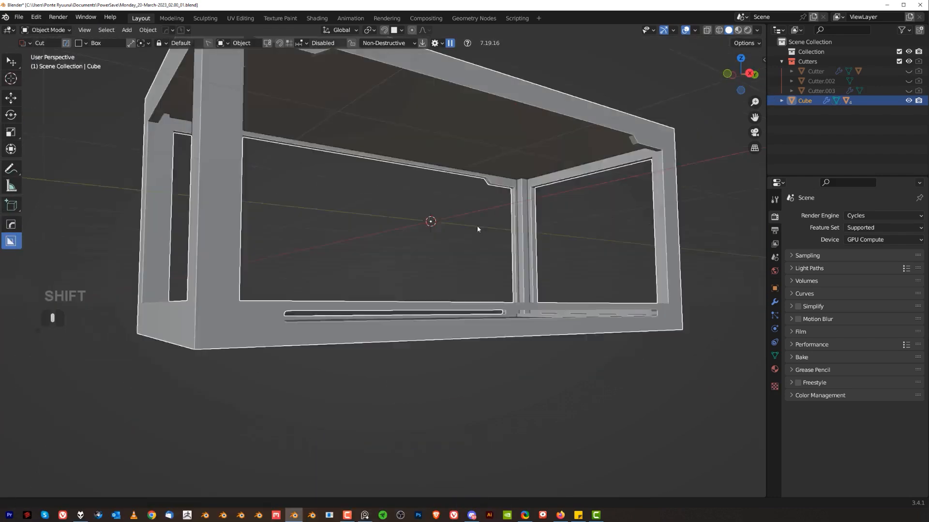
pyautogui.press('KP_7')
pyautogui.press('KP_5')
pyautogui.scroll(-3, 510, 170)
pyautogui.keyDown('shift'); pyautogui.scroll(-1, 460, 216); pyautogui.keyUp('shift')
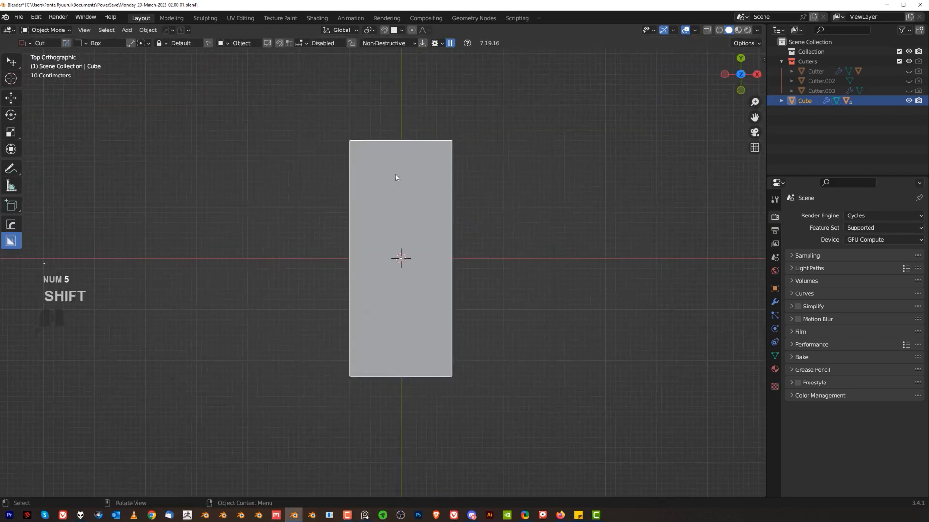
pyautogui.moveTo(383, 157); pyautogui.dragTo(411, 295)
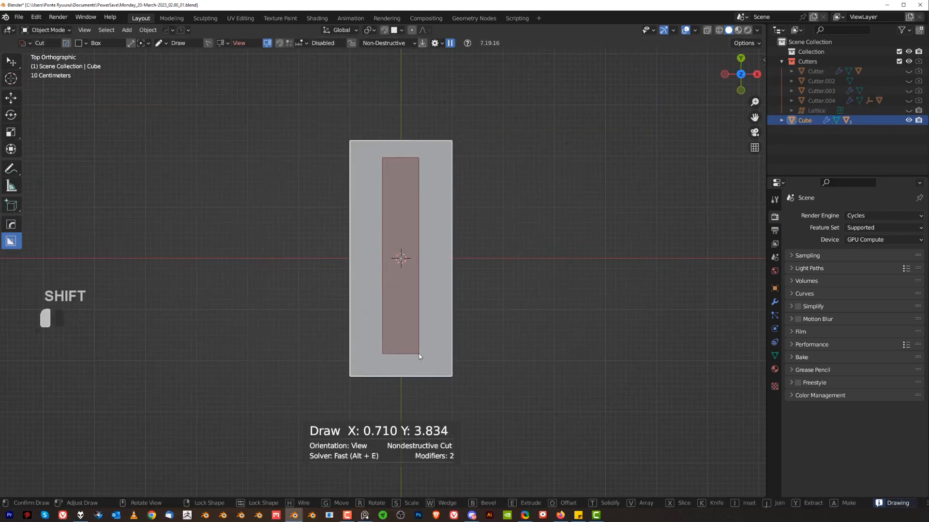
pyautogui.moveTo(420, 359); pyautogui.dragTo(427, 311)
pyautogui.press('b')
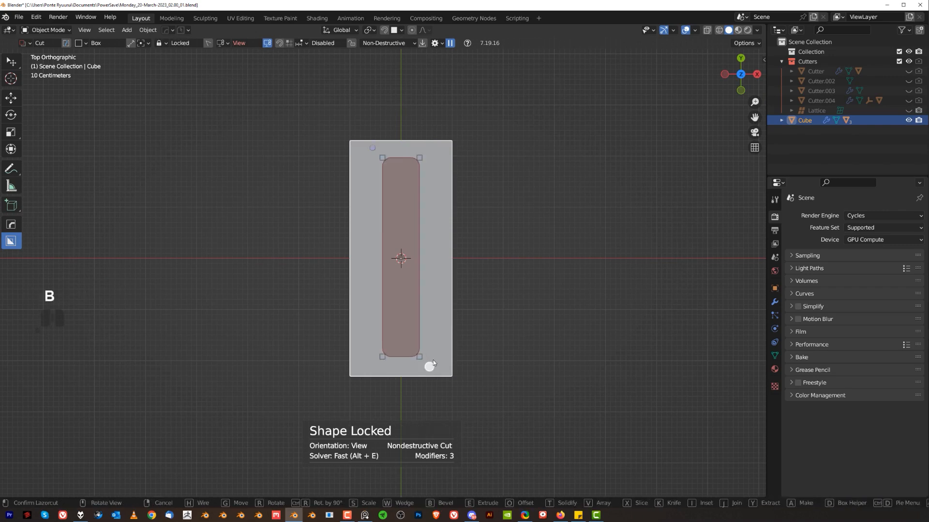
pyautogui.press('space')
# In orthographic top view, cut a small rounded slot through the frame beside one end of the central opening
pyautogui.press('KP_5')
pyautogui.moveTo(470, 289); pyautogui.dragTo(448, 193, button='middle')
pyautogui.press('`')
pyautogui.press('KP_5')
pyautogui.scroll(2, 446, 207)
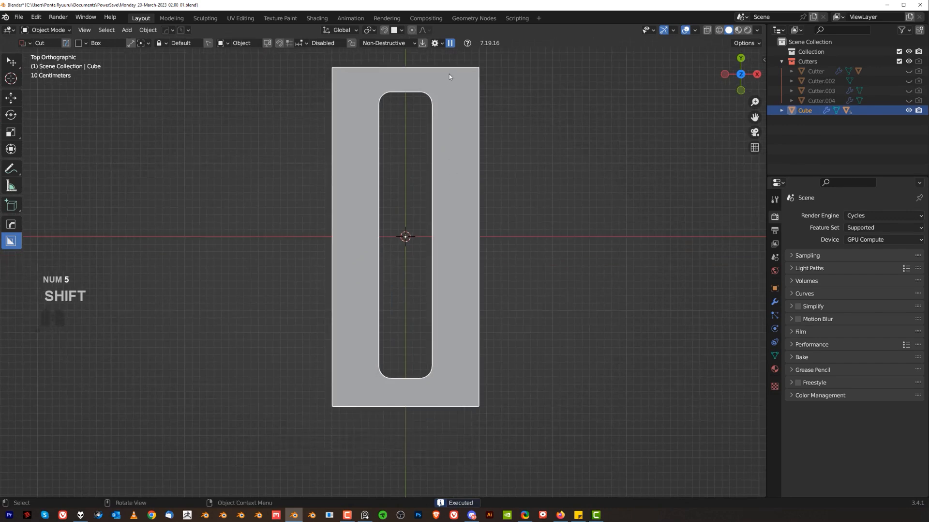
pyautogui.moveTo(450, 77); pyautogui.dragTo(475, 143)
pyautogui.press('b')
pyautogui.press('space')
# Mirror the frame across the X and Y axes so the small slot repeats at all four corners
pyautogui.moveTo(475, 143); pyautogui.dragTo(524, 236, button='middle')
pyautogui.hotkey('alt', 'x')
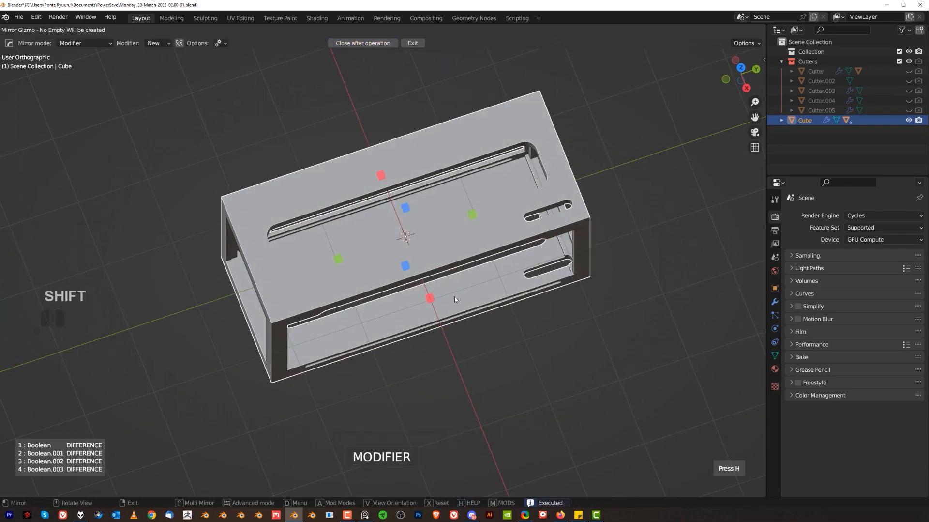
pyautogui.click(430, 298)
pyautogui.press('KP_5')
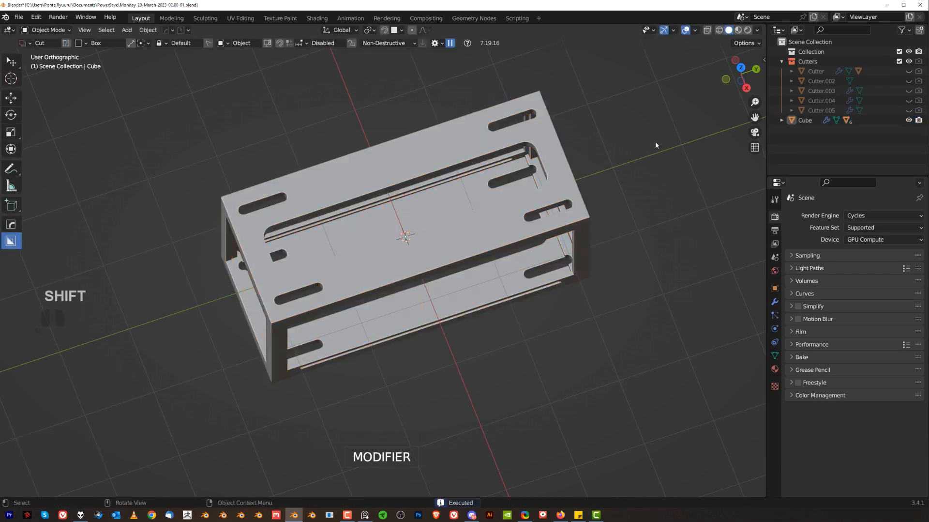
# Apply the frame's modifiers with HardOps Smart Apply
pyautogui.moveTo(468, 258); pyautogui.dragTo(484, 194, button='middle')
pyautogui.scroll(5, 379, 223)
pyautogui.moveTo(379, 224); pyautogui.dragTo(285, 230, button='middle')
pyautogui.click(358, 237)
pyautogui.press('Tab')
pyautogui.press('Tab')
pyautogui.press('q')
pyautogui.moveTo(265, 263)
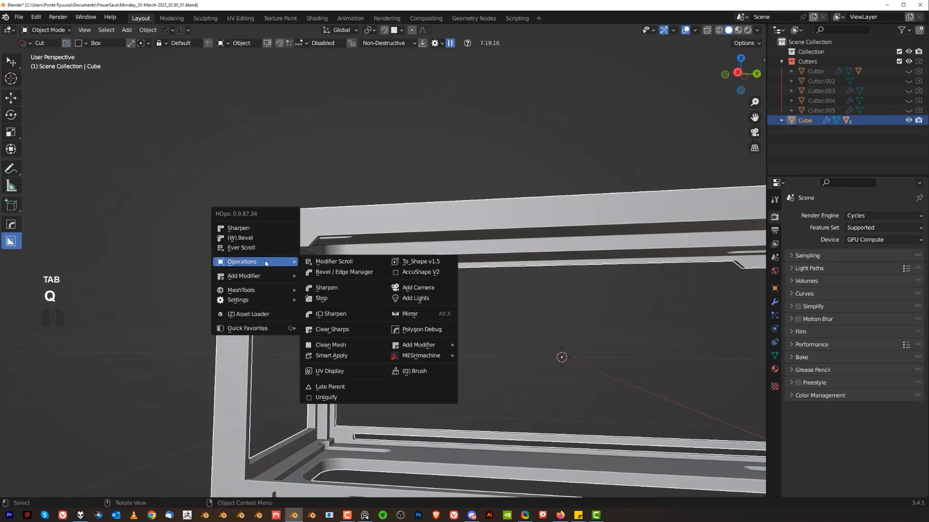
pyautogui.click(346, 355)
# Remove the frame's unnecessary geometry with HardOps Clean Mesh and open the mesh for editing
pyautogui.keyDown('shift'); pyautogui.moveTo(346, 355); pyautogui.dragTo(397, 263, button='middle'); pyautogui.keyUp('shift')
pyautogui.press('q')
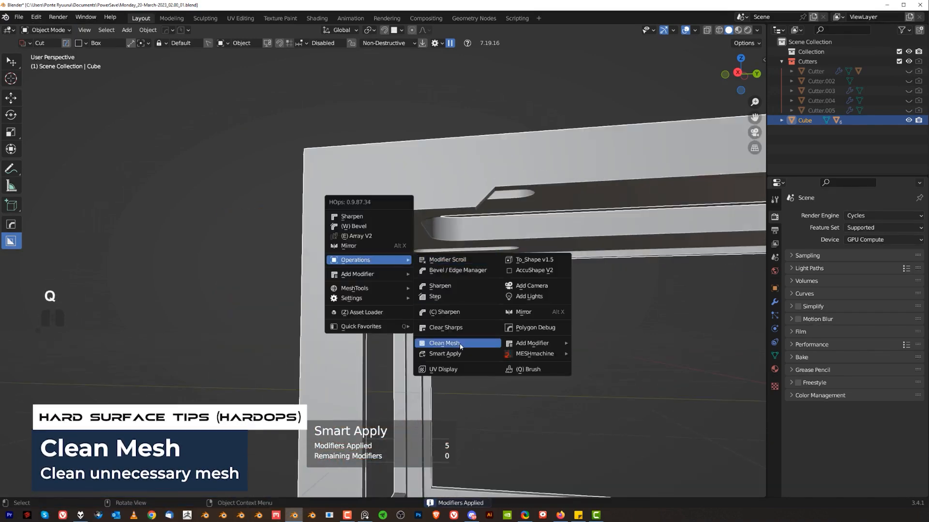
pyautogui.click(444, 343)
pyautogui.press('Tab')
pyautogui.keyDown('shift'); pyautogui.moveTo(436, 227); pyautogui.dragTo(438, 194, button='middle'); pyautogui.keyUp('shift')
pyautogui.scroll(-3, 465, 277)
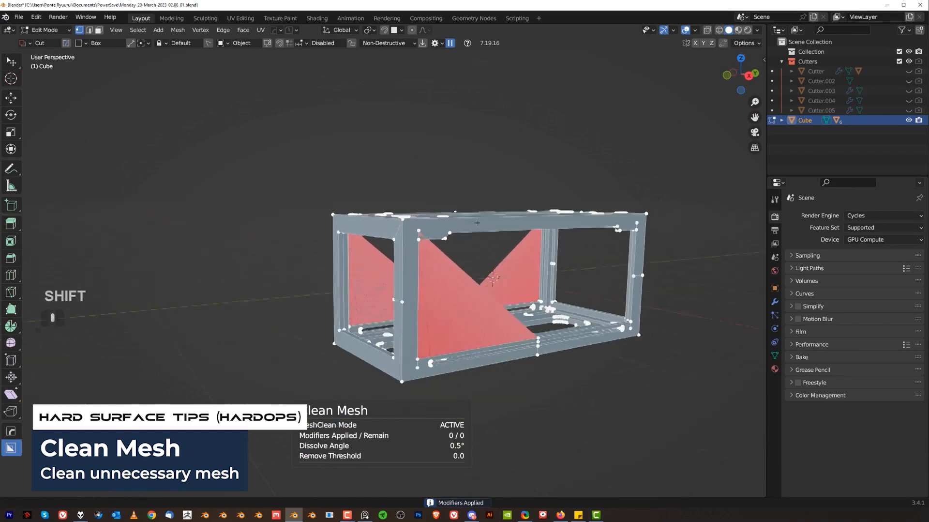
# Symmetrize the frame mesh with MESHmachine to replace the corners and side openings with broken faces
pyautogui.scroll(2, 438, 193)
pyautogui.keyDown('shift'); pyautogui.click(438, 207); pyautogui.keyUp('shift')
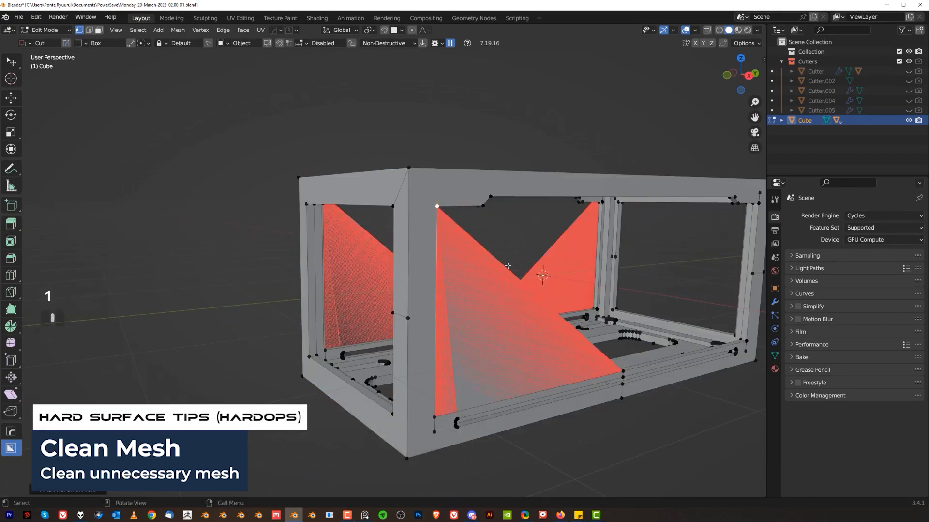
pyautogui.moveTo(507, 266); pyautogui.dragTo(469, 269, button='middle')
pyautogui.keyDown('shift'); pyautogui.moveTo(590, 358); pyautogui.dragTo(556, 206, button='middle'); pyautogui.keyUp('shift')
pyautogui.scroll(2, 220, 255)
pyautogui.keyDown('shift'); pyautogui.click(215, 254); pyautogui.keyUp('shift')
pyautogui.moveTo(216, 254); pyautogui.dragTo(624, 242, button='middle')
pyautogui.scroll(-3, 496, 319)
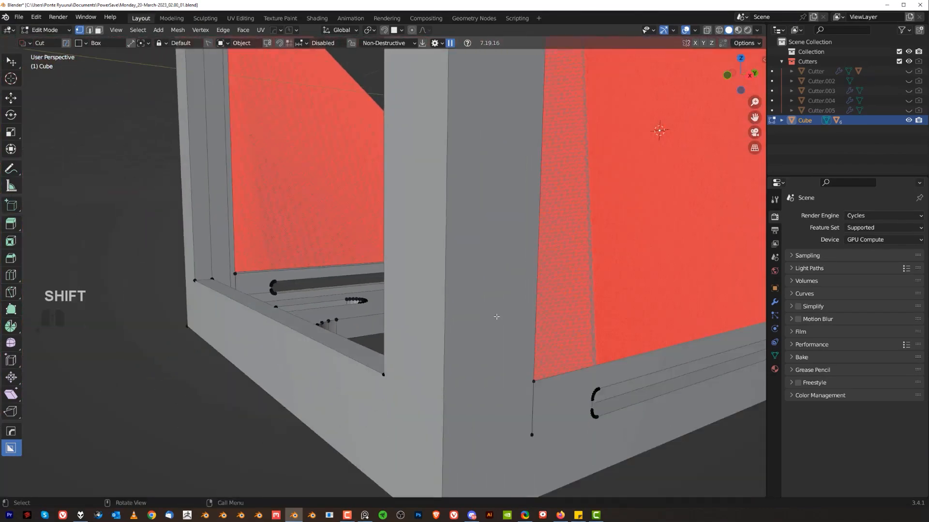
pyautogui.keyDown('shift'); pyautogui.moveTo(496, 318); pyautogui.dragTo(436, 316, button='middle'); pyautogui.keyUp('shift')
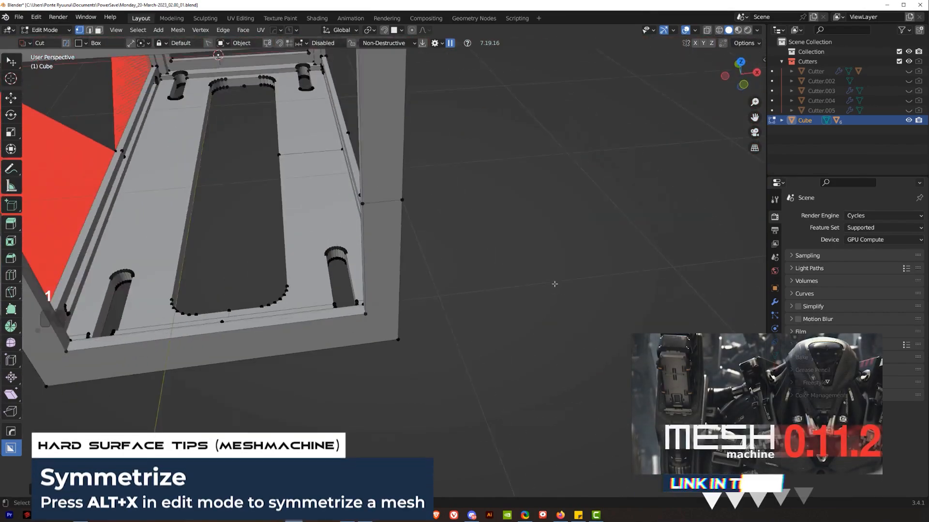
pyautogui.hotkey('alt', 'x')
pyautogui.moveTo(106, 301); pyautogui.dragTo(159, 331, button='middle')
# Try to bevel the upper inner corner edge of the frame's end opening
pyautogui.press('Tab')
pyautogui.scroll(4, 162, 251)
pyautogui.keyDown('shift'); pyautogui.moveTo(162, 251); pyautogui.dragTo(369, 298, button='middle'); pyautogui.keyUp('shift')
pyautogui.scroll(-6, 368, 298)
pyautogui.moveTo(368, 242); pyautogui.dragTo(373, 164, button='middle')
pyautogui.scroll(3, 414, 187)
pyautogui.keyDown('shift'); pyautogui.moveTo(373, 163); pyautogui.dragTo(329, 208, button='middle'); pyautogui.keyUp('shift')
pyautogui.press('Tab')
pyautogui.scroll(2, 373, 232)
pyautogui.press('2')
pyautogui.hotkey('ctrl', 'b')
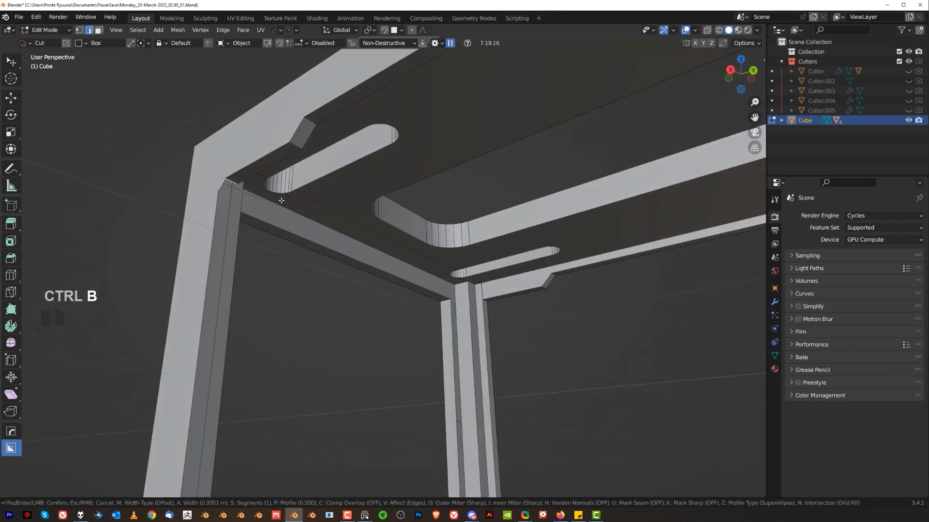
# Try dissolving the stray edge beside the frame's inner corner post, and undo it
pyautogui.moveTo(317, 183); pyautogui.dragTo(145, 120, button='middle')
pyautogui.press('x')
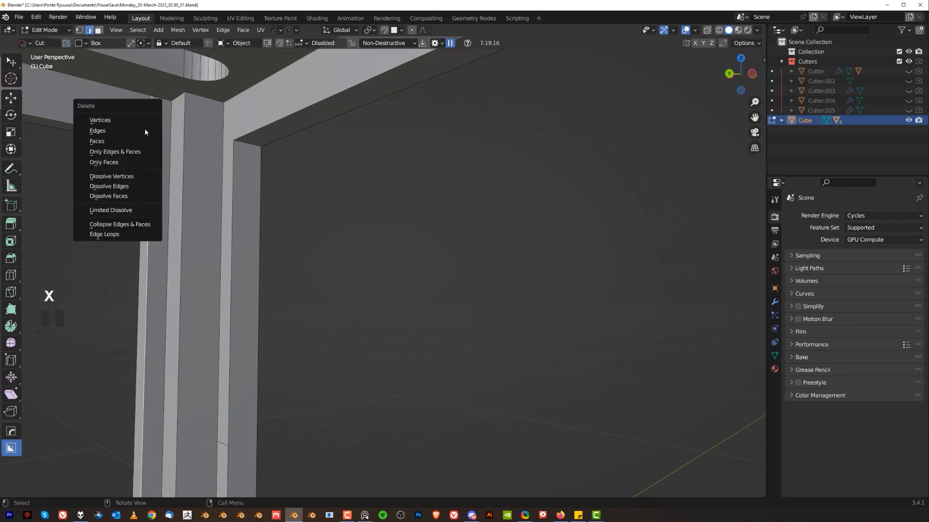
pyautogui.click(137, 188)
pyautogui.moveTo(140, 188); pyautogui.dragTo(159, 208, button='middle')
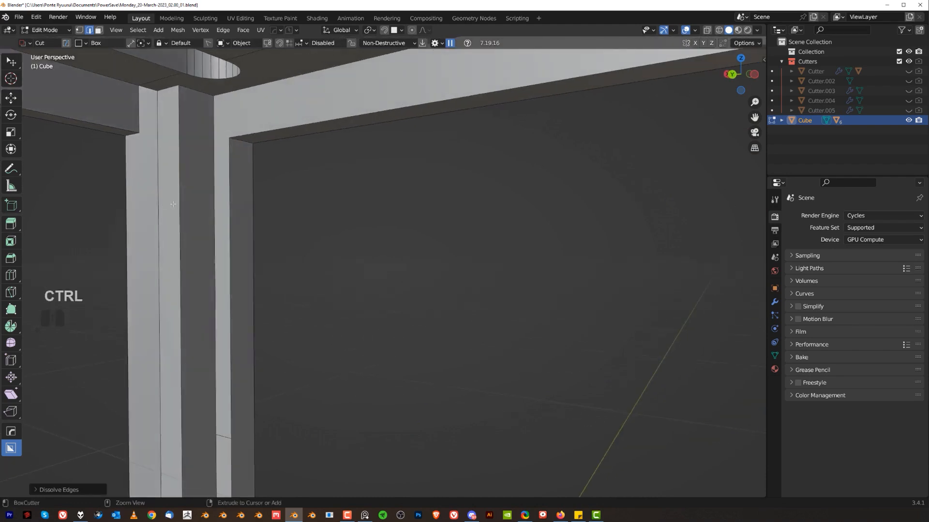
pyautogui.hotkey('ctrl', 'z')
# Try moving the vertex where the side rim meets the corner post, and cancel the move
pyautogui.keyDown('shift'); pyautogui.moveTo(160, 208); pyautogui.dragTo(291, 189, button='middle'); pyautogui.keyUp('shift')
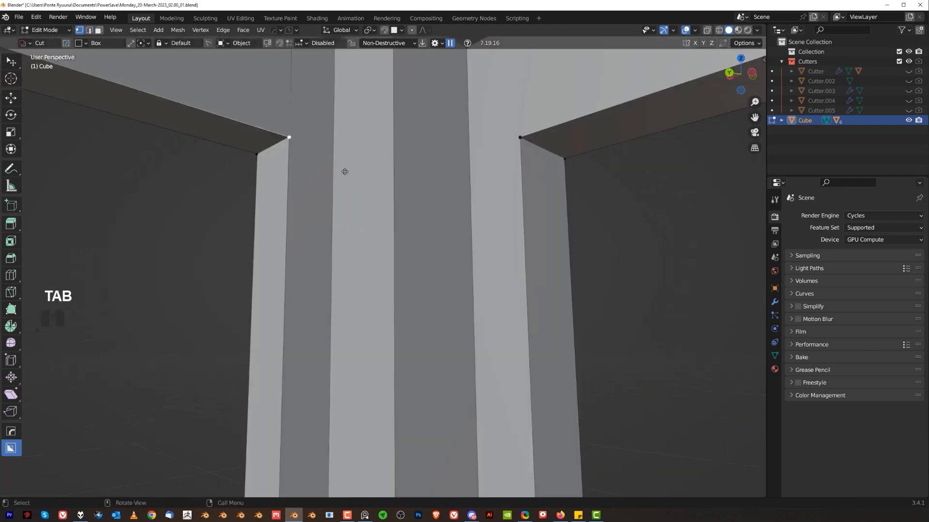
pyautogui.press('g')
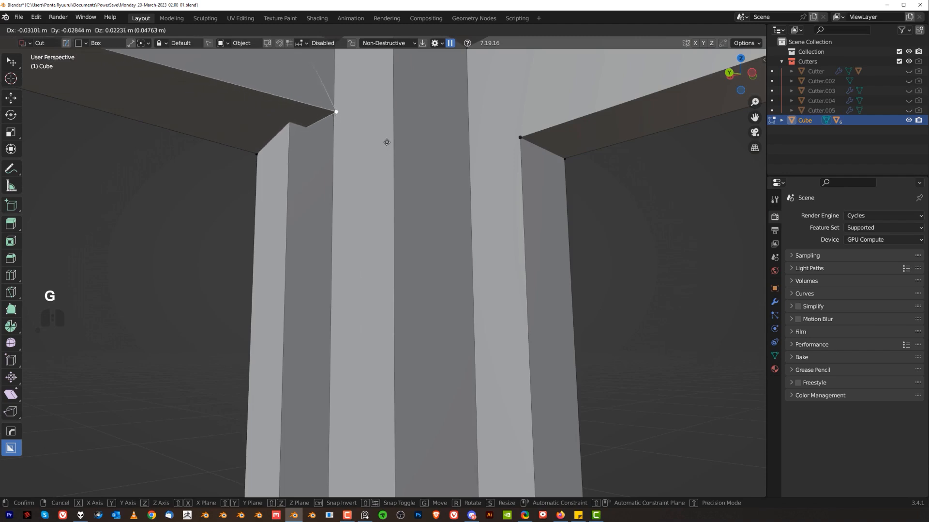
pyautogui.rightClick(274, 140)
pyautogui.scroll(-3, 285, 242)
pyautogui.press('Tab')
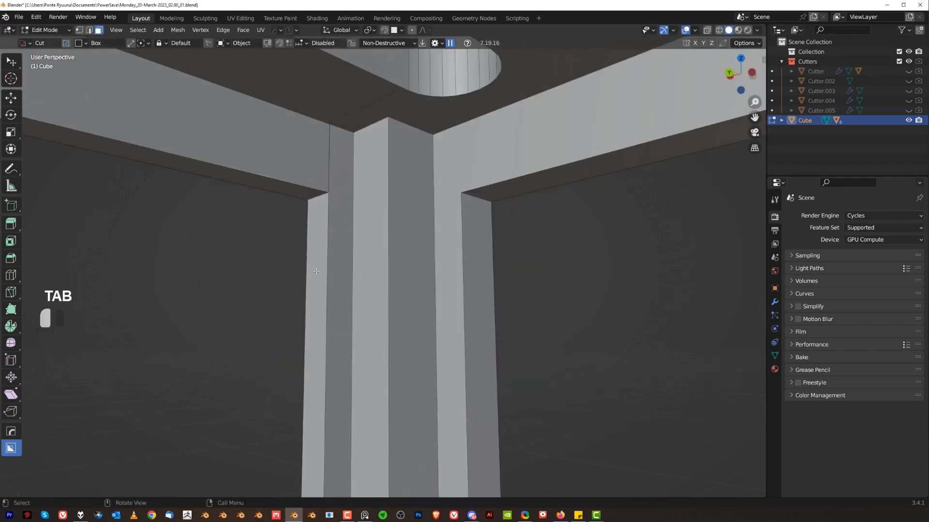
# Delete the narrow inner side face of the corner post
pyautogui.click(317, 271)
pyautogui.press('x')
pyautogui.click(305, 231)
pyautogui.scroll(-1, 342, 271)
pyautogui.moveTo(342, 271); pyautogui.dragTo(448, 254, button='middle')
pyautogui.scroll(2, 380, 224)
pyautogui.press('1')
pyautogui.moveTo(380, 223); pyautogui.dragTo(213, 179, button='middle')
pyautogui.scroll(-3, 309, 167)
pyautogui.scroll(3, 310, 232)
pyautogui.keyDown('shift'); pyautogui.moveTo(309, 232); pyautogui.dragTo(501, 264, button='middle'); pyautogui.keyUp('shift')
pyautogui.press('Tab')
pyautogui.click(501, 263)
pyautogui.rightClick(501, 263)
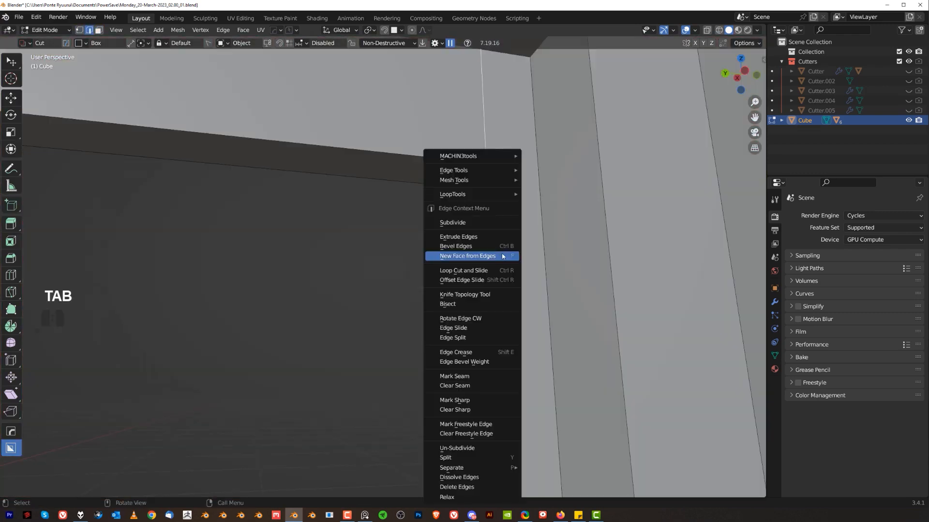
pyautogui.click(481, 225)
# Merge the mid-height vertex on the post's inner edge into the upper corner vertex with Smart Vert
pyautogui.press('1')
pyautogui.scroll(-4, 230, 269)
pyautogui.keyDown('shift'); pyautogui.moveTo(425, 384); pyautogui.dragTo(402, 304, button='middle'); pyautogui.keyUp('shift')
pyautogui.scroll(2, 402, 304)
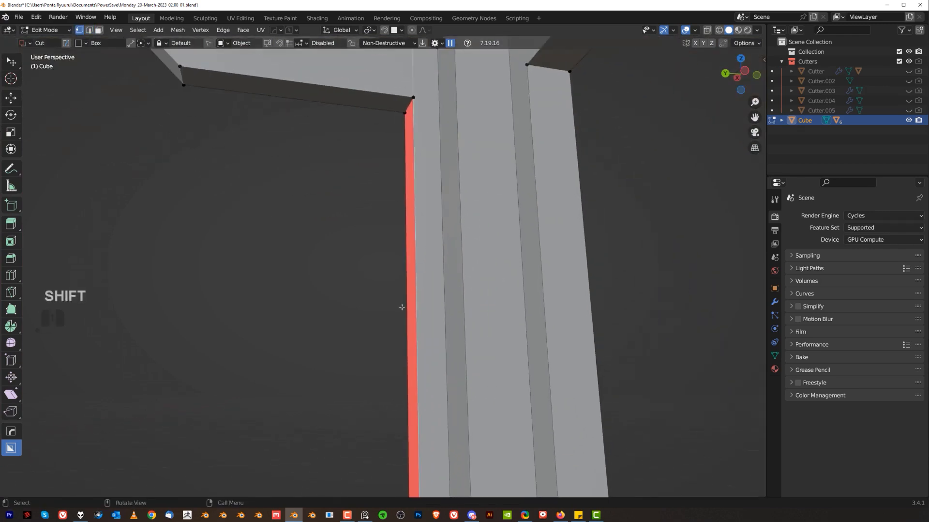
pyautogui.scroll(-3, 396, 372)
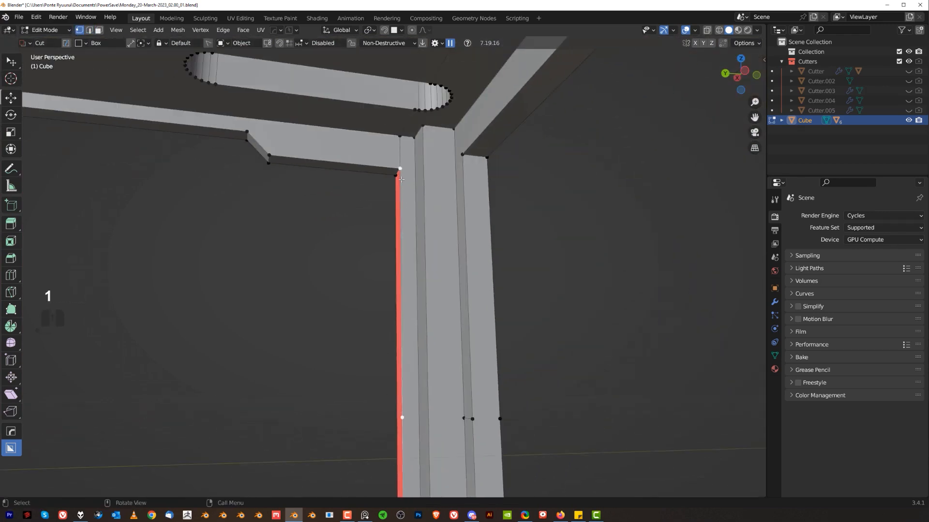
pyautogui.press('1')
pyautogui.scroll(3, 401, 180)
pyautogui.scroll(3, 431, 221)
pyautogui.keyDown('shift'); pyautogui.moveTo(419, 97); pyautogui.dragTo(462, 213, button='middle'); pyautogui.keyUp('shift')
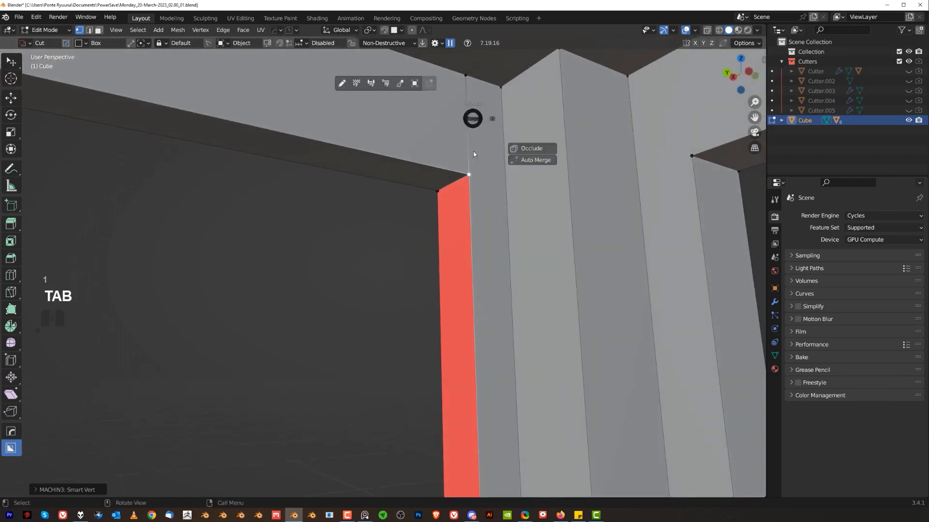
# Try to dissolve the short edge separating the upper rim face from the corner post face
pyautogui.press('2')
pyautogui.press('x')
pyautogui.click(466, 114)
pyautogui.press('x')
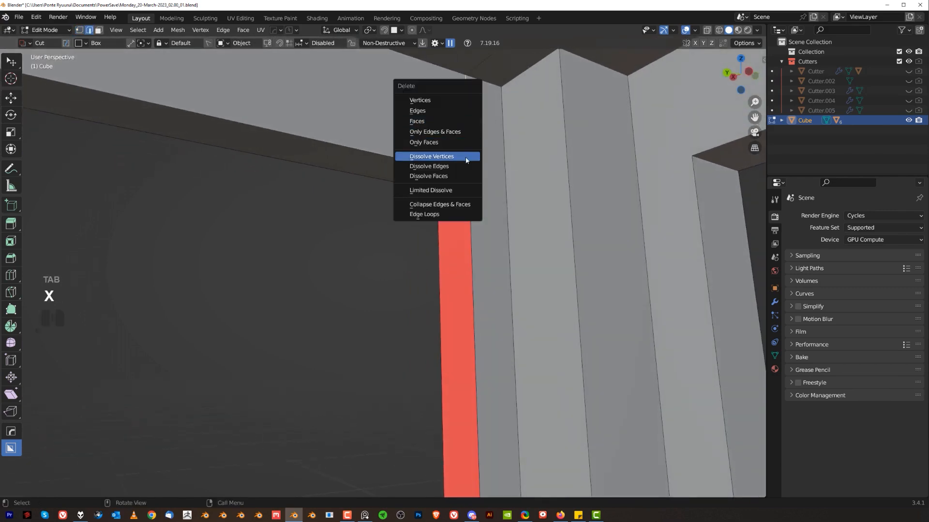
pyautogui.click(466, 168)
pyautogui.scroll(-3, 457, 184)
pyautogui.keyDown('shift'); pyautogui.moveTo(417, 213); pyautogui.dragTo(415, 171, button='middle'); pyautogui.keyUp('shift')
# Try to join the upper rim face and the adjoining post face into one face, and undo it
pyautogui.press('Tab')
pyautogui.click(398, 138)
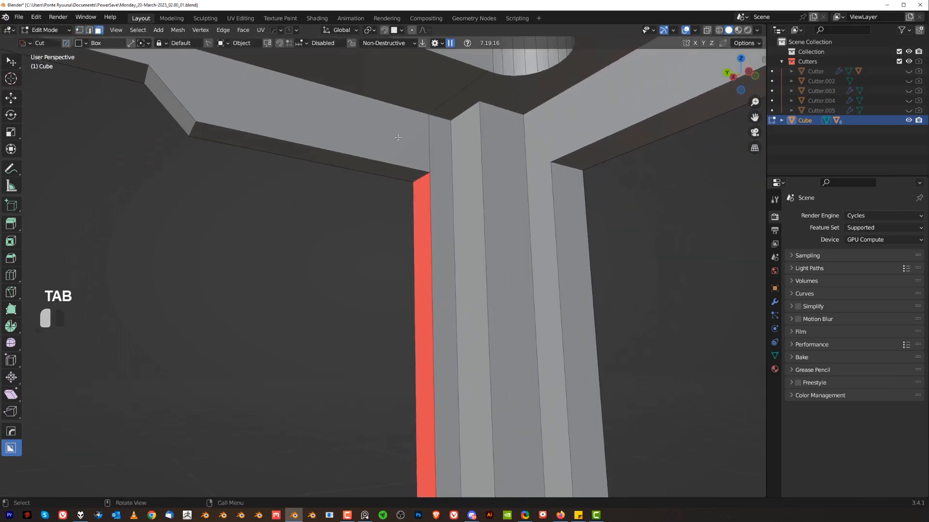
pyautogui.click(398, 138)
pyautogui.keyDown('shift'); pyautogui.click(442, 186); pyautogui.keyUp('shift')
pyautogui.press('f')
pyautogui.scroll(-3, 421, 228)
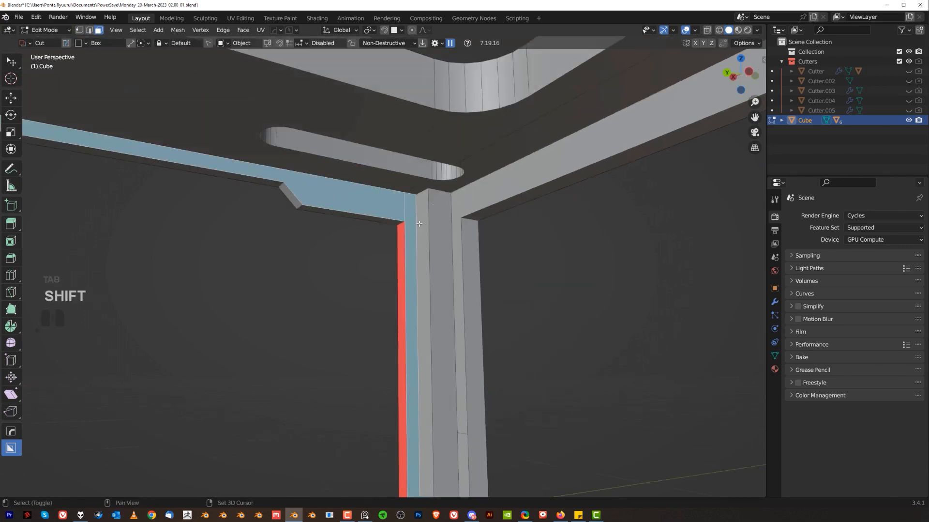
pyautogui.scroll(8, 421, 228)
pyautogui.hotkey('ctrl', 'z')
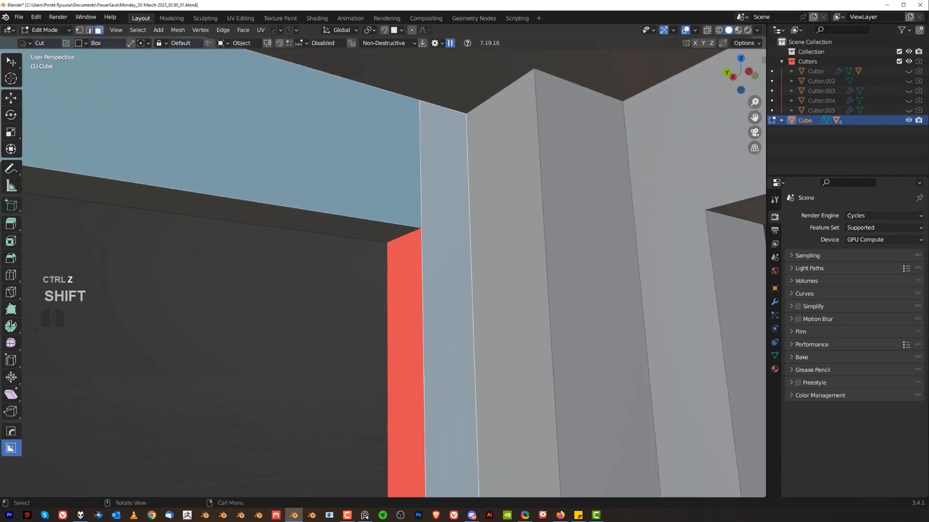
# Delete the two adjoining inner faces of the upper rim and the corner post
pyautogui.press('x')
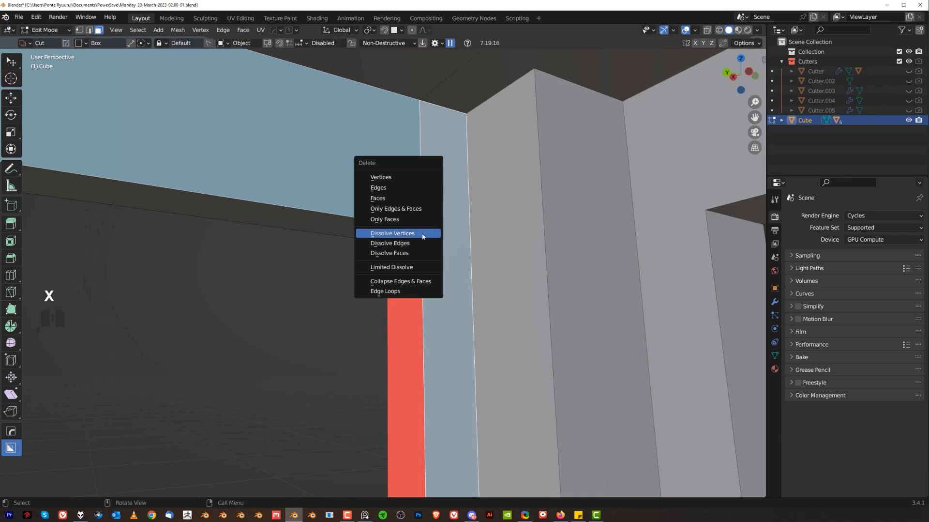
pyautogui.click(404, 198)
pyautogui.moveTo(411, 216)
pyautogui.mouseDown(button='middle')
pyautogui.moveTo(427, 239)
pyautogui.moveTo(387, 208)
pyautogui.moveTo(535, 202)
pyautogui.moveTo(452, 209)
pyautogui.moveTo(429, 228)
pyautogui.moveTo(427, 219)
pyautogui.mouseUp(button='middle')
pyautogui.press('x')
pyautogui.click(387, 207)
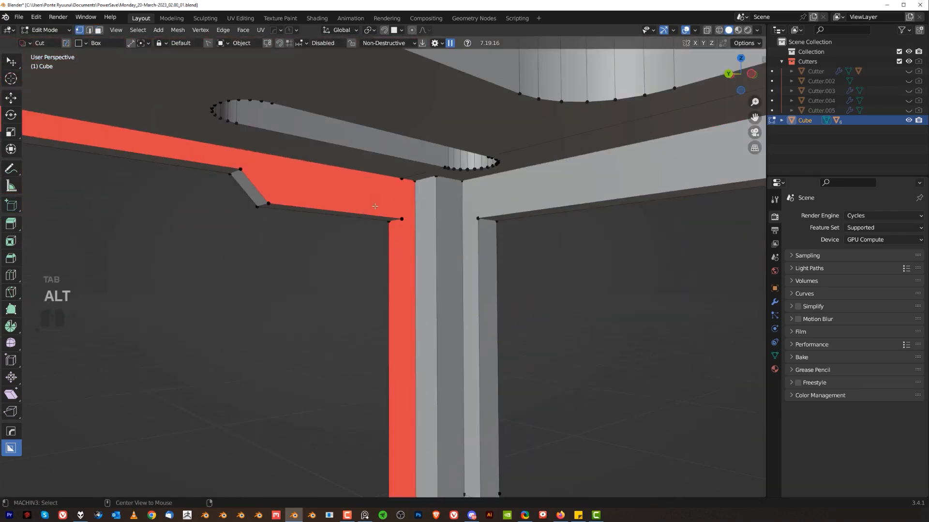
# Try to fill the gap left in the upper rim and corner post, and undo the fill
pyautogui.moveTo(426, 245); pyautogui.dragTo(459, 242, button='middle')
pyautogui.press('f')
pyautogui.hotkey('ctrl', 'z')
# Fill the missing narrow side face of the corner post from its upper and lower corner vertices
pyautogui.keyDown('shift'); pyautogui.moveTo(418, 265); pyautogui.dragTo(411, 187, button='middle'); pyautogui.keyUp('shift')
pyautogui.scroll(-4, 399, 187)
pyautogui.moveTo(391, 269); pyautogui.dragTo(390, 291, button='middle')
pyautogui.keyDown('shift'); pyautogui.moveTo(390, 290); pyautogui.dragTo(373, 187, button='middle'); pyautogui.keyUp('shift')
pyautogui.scroll(4, 372, 387)
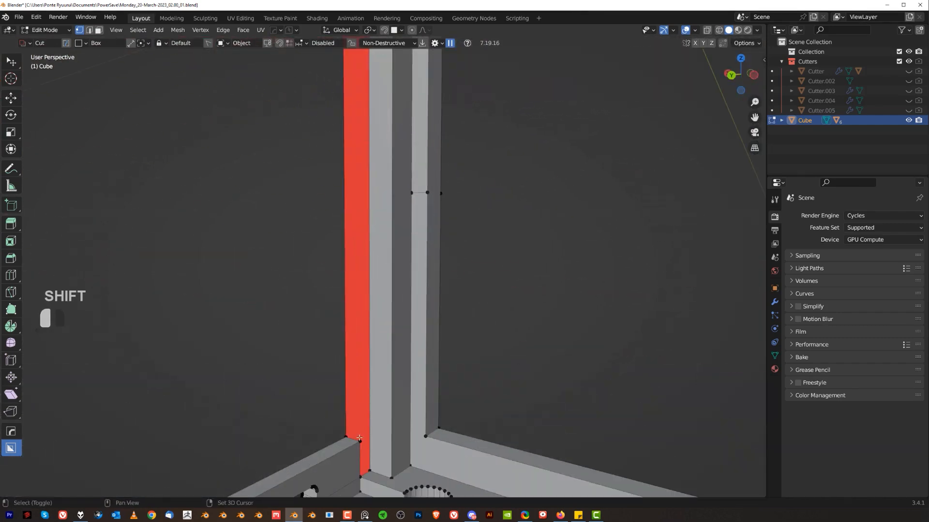
pyautogui.moveTo(347, 437); pyautogui.dragTo(370, 228, button='middle')
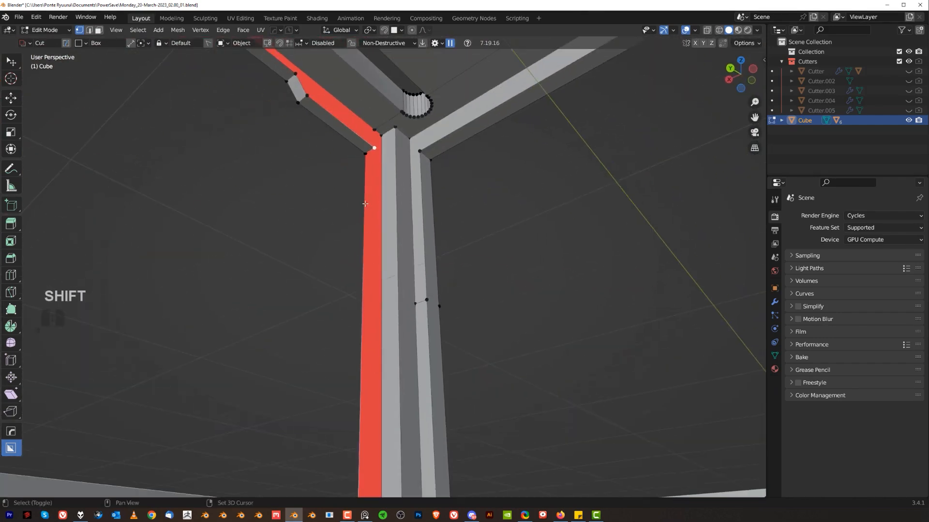
pyautogui.press('f')
pyautogui.moveTo(363, 155); pyautogui.dragTo(446, 197, button='middle')
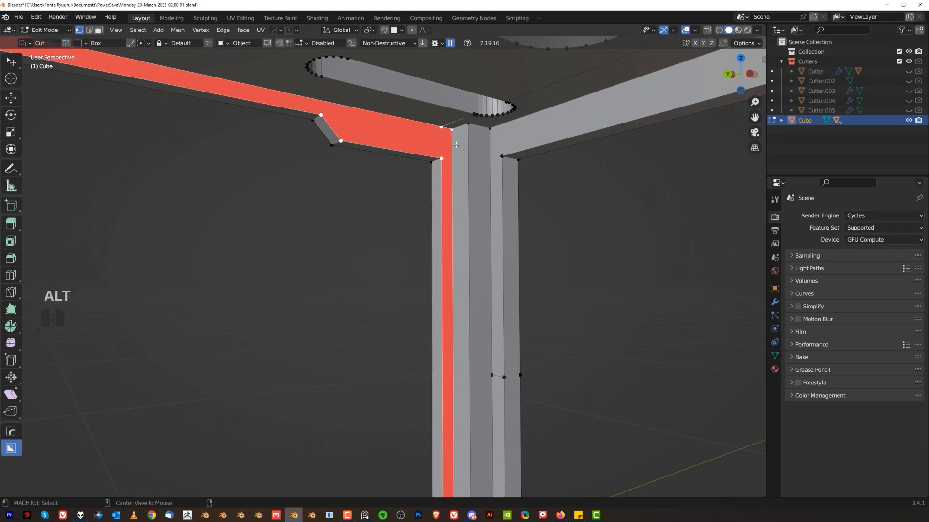
# Fill the missing inner face of the upper rim and corner post from its boundary vertices, and symmetrize the frame
pyautogui.press('f')
pyautogui.hotkey('ctrl', 'z')
pyautogui.scroll(-3, 465, 186)
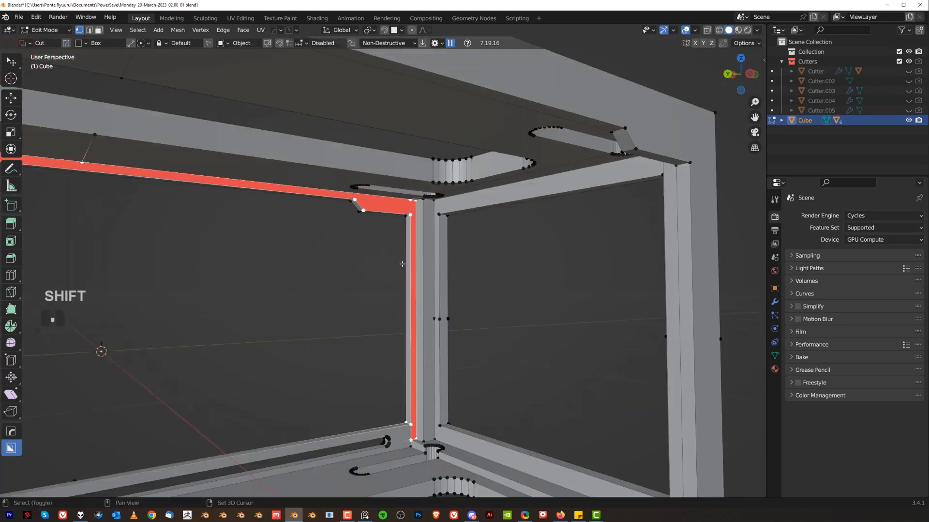
pyautogui.keyDown('shift'); pyautogui.moveTo(431, 253); pyautogui.dragTo(487, 227, button='middle'); pyautogui.keyUp('shift')
pyautogui.press('Tab')
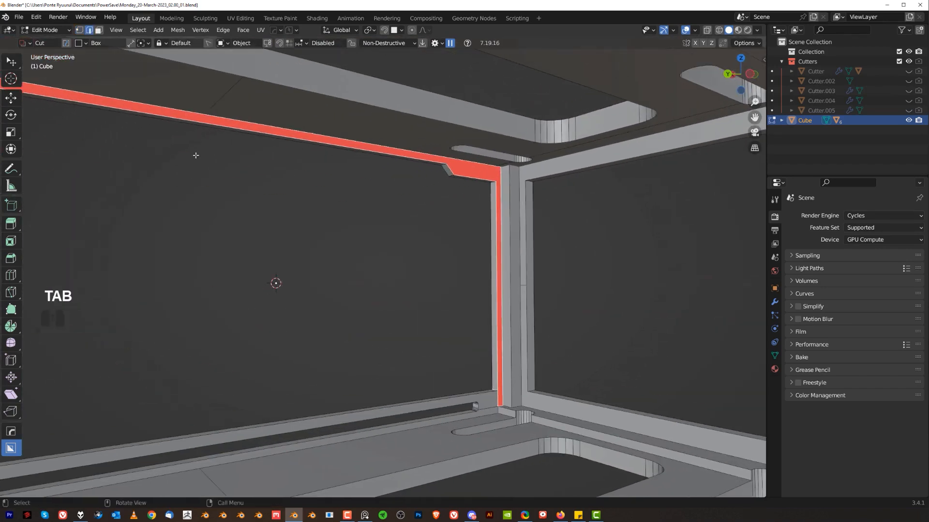
pyautogui.rightClick(206, 119)
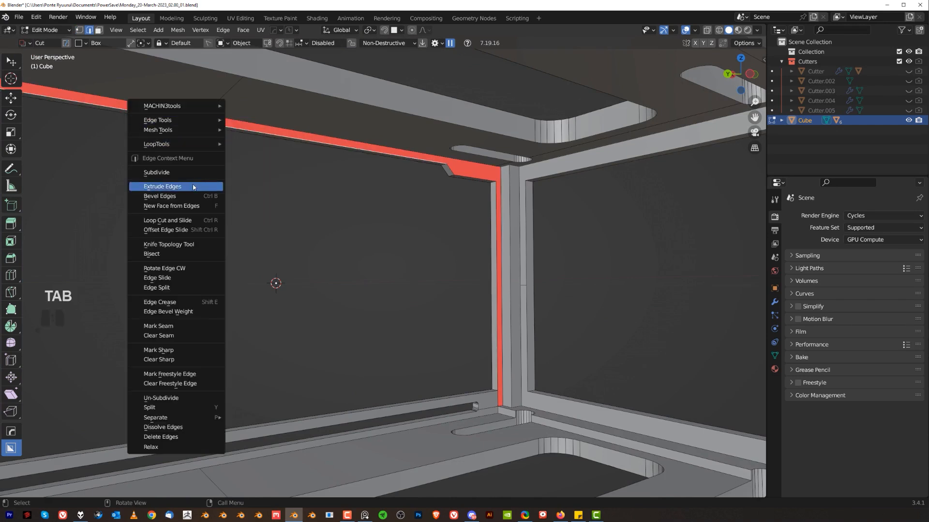
pyautogui.press('Tab')
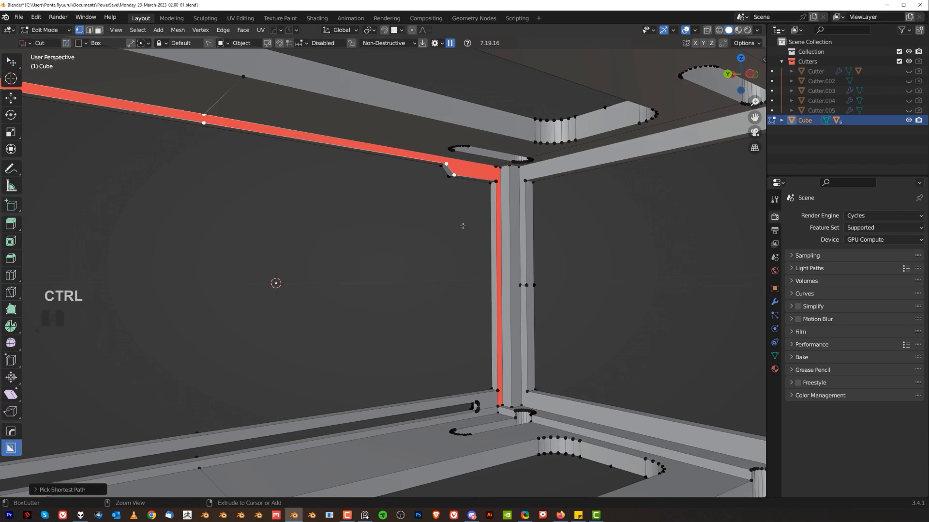
pyautogui.keyDown('shift'); pyautogui.moveTo(520, 279); pyautogui.dragTo(515, 274, button='middle'); pyautogui.keyUp('shift')
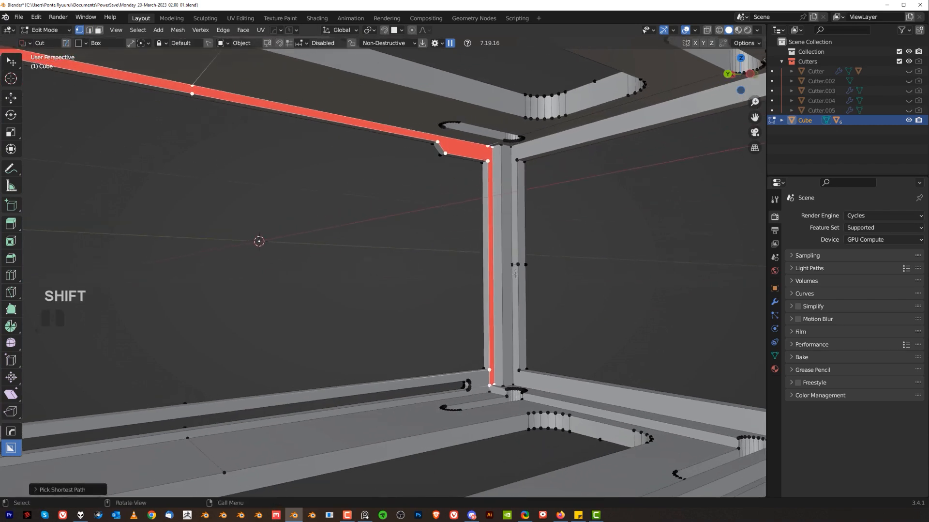
pyautogui.press('f')
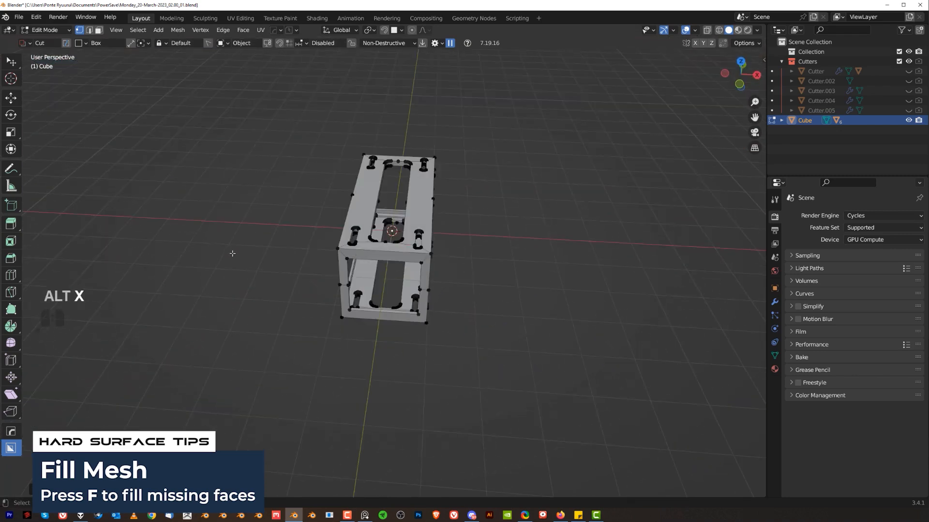
pyautogui.press('Tab')
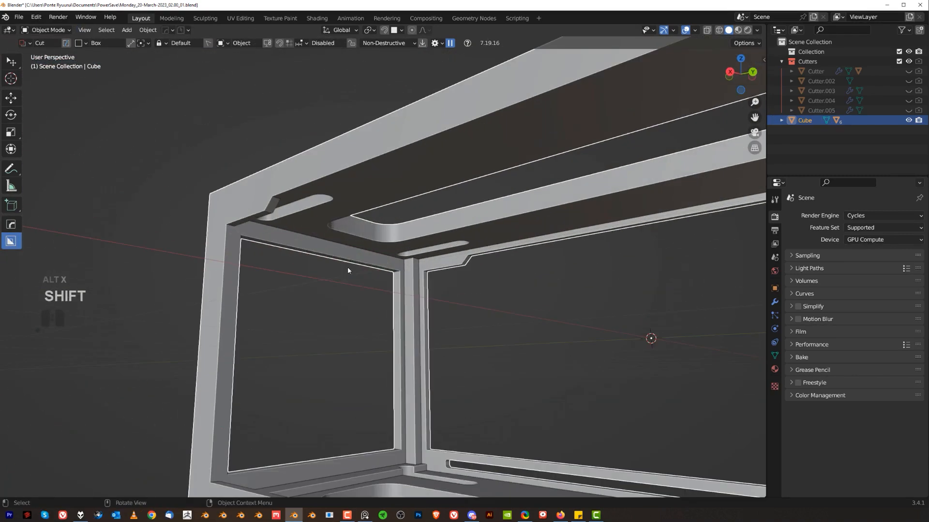
# Sharpen the frame with HardOps using a 60-degree autosmooth angle and add a Weighted Normal modifier
pyautogui.press('q')
pyautogui.click(332, 234)
pyautogui.moveTo(312, 235)
pyautogui.press('1')
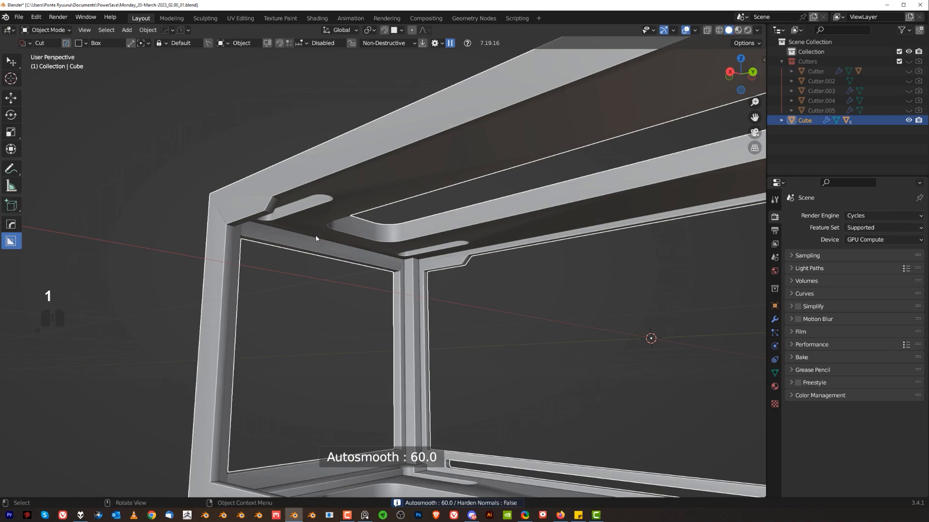
pyautogui.press('q')
pyautogui.keyDown('alt'); pyautogui.click(316, 240); pyautogui.keyUp('alt')
pyautogui.keyDown('alt'); pyautogui.moveTo(316, 240); pyautogui.dragTo(420, 219, button='middle'); pyautogui.keyUp('alt')
# Bevel the upper inner corner edge of the frame's end opening into a diagonal chamfer
pyautogui.scroll(5, 419, 219)
pyautogui.press('Tab')
pyautogui.hotkey('ctrl', 'b')
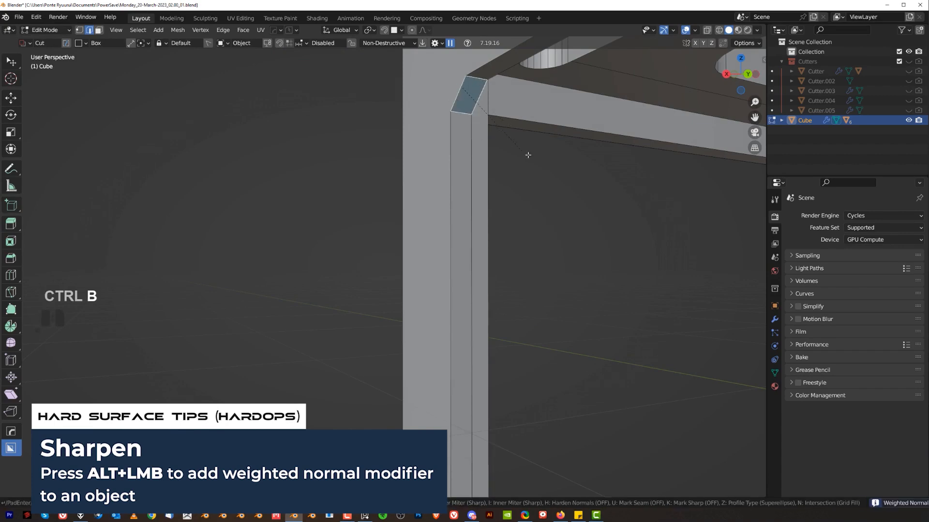
pyautogui.click(583, 203)
pyautogui.scroll(-4, 546, 240)
pyautogui.scroll(-3, 546, 240)
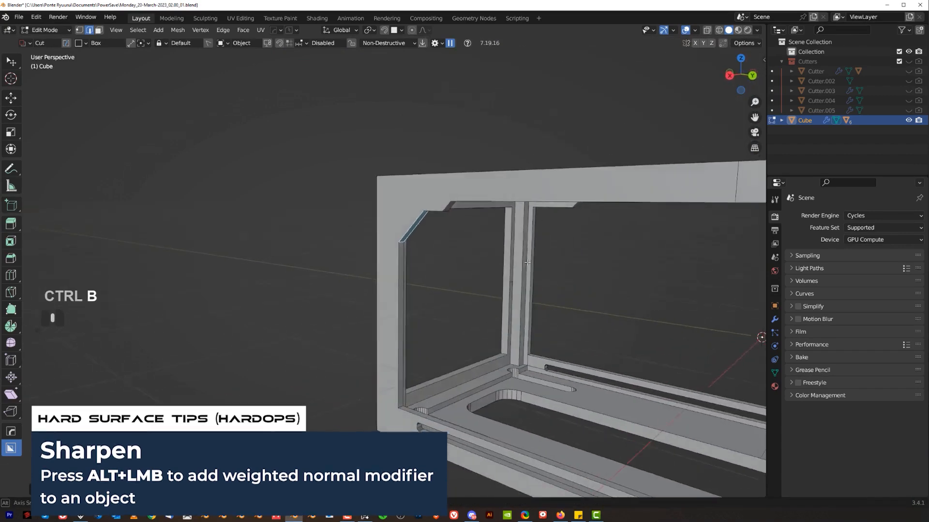
# Merge the outer upper vertex of the diagonal chamfer with the neighbouring vertex of the small notch in the upper rim
pyautogui.press('KP_3')
pyautogui.press('KP_5')
pyautogui.press('Tab')
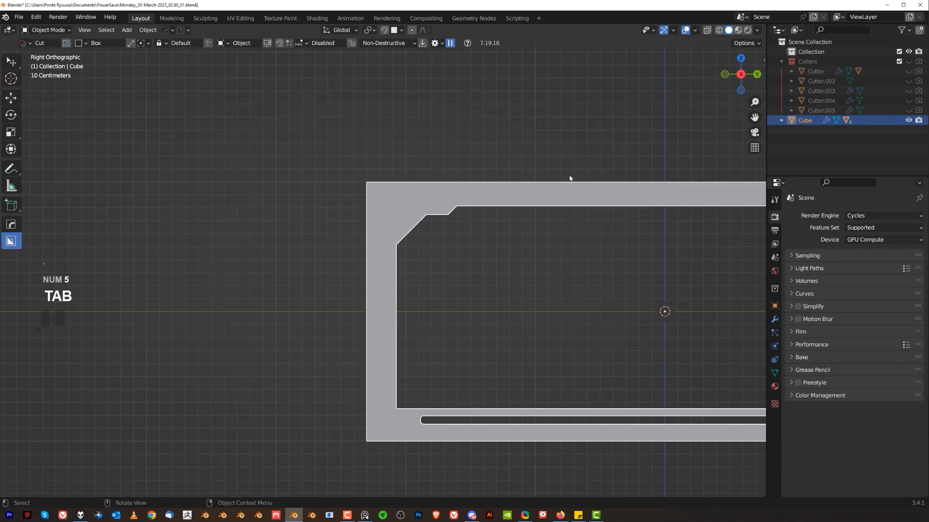
pyautogui.scroll(4, 472, 202)
pyautogui.keyDown('shift'); pyautogui.moveTo(477, 215); pyautogui.dragTo(419, 200, button='middle'); pyautogui.keyUp('shift')
pyautogui.press('Tab')
pyautogui.keyDown('shift'); pyautogui.click(349, 187); pyautogui.keyUp('shift')
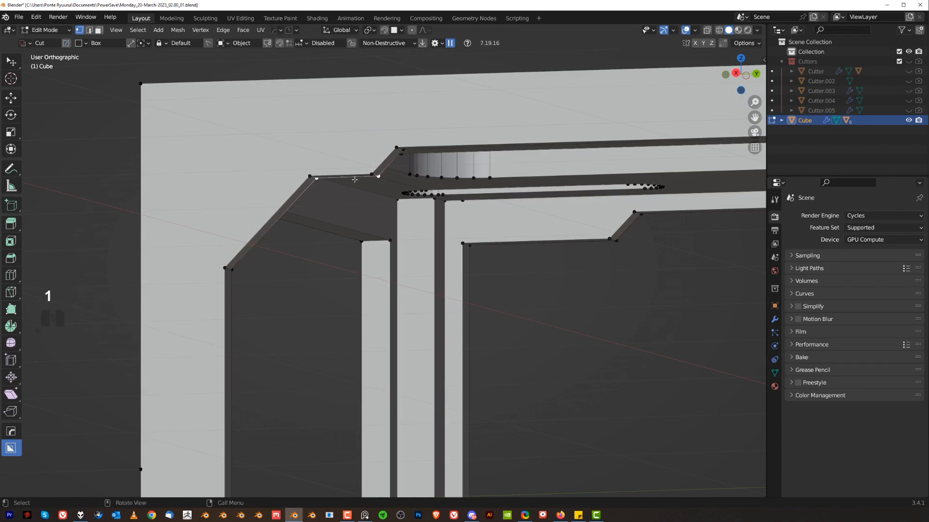
pyautogui.keyDown('shift'); pyautogui.click(309, 167); pyautogui.keyUp('shift')
pyautogui.press('1')
# Merge the remaining vertices between the diagonal chamfer and the small notch, on the rim's inner side too
pyautogui.scroll(-5, 380, 205)
pyautogui.moveTo(421, 259); pyautogui.dragTo(460, 291, button='middle')
pyautogui.press('`')
pyautogui.scroll(3, 393, 241)
pyautogui.keyDown('shift'); pyautogui.click(391, 185); pyautogui.keyUp('shift')
pyautogui.press('1')
pyautogui.moveTo(391, 185)
pyautogui.mouseDown(button='middle')
pyautogui.moveTo(384, 207)
pyautogui.moveTo(388, 182)
pyautogui.mouseUp(button='middle')
pyautogui.keyDown('shift'); pyautogui.click(391, 182); pyautogui.keyUp('shift')
pyautogui.press('1')
pyautogui.scroll(-3, 384, 250)
pyautogui.press('`')
pyautogui.press('Tab')
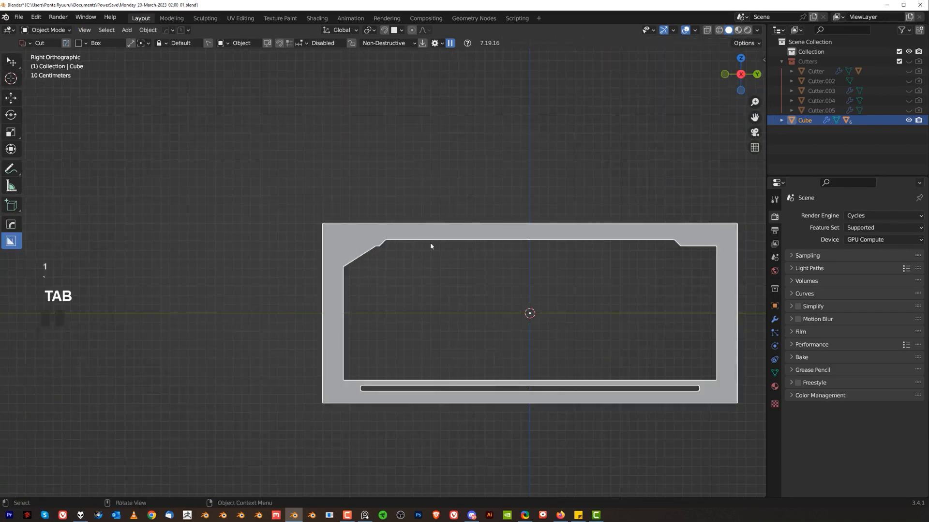
# Symmetrize the frame mesh so the straightened diagonal chamfer is repeated at the opposite corner
pyautogui.press('KP_5')
pyautogui.moveTo(447, 285); pyautogui.dragTo(425, 280, button='middle')
pyautogui.scroll(-2, 426, 279)
pyautogui.press('Tab')
pyautogui.hotkey('alt', 'x')
pyautogui.moveTo(502, 296); pyautogui.dragTo(456, 248, button='middle')
pyautogui.press('KP_5')
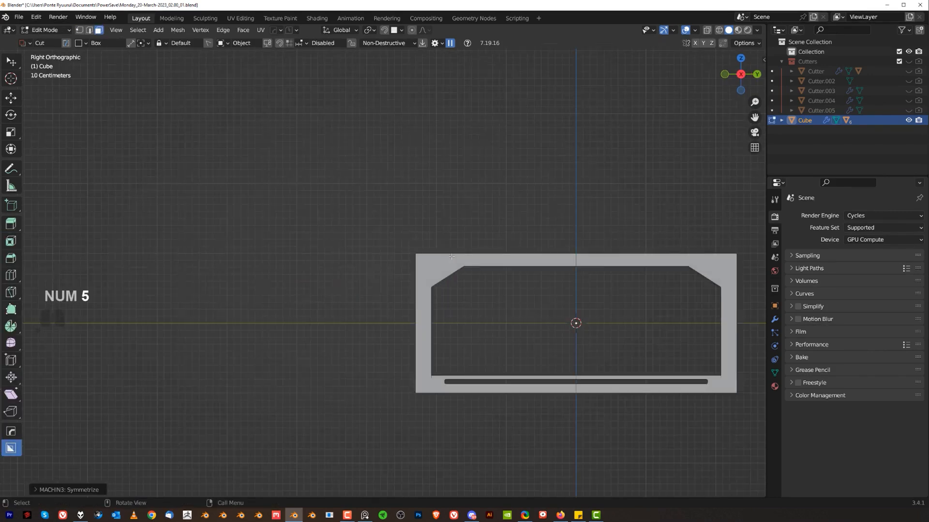
pyautogui.press('Tab')
pyautogui.scroll(5, 427, 193)
pyautogui.keyDown('shift'); pyautogui.moveTo(329, 189); pyautogui.dragTo(381, 202, button='middle'); pyautogui.keyUp('shift')
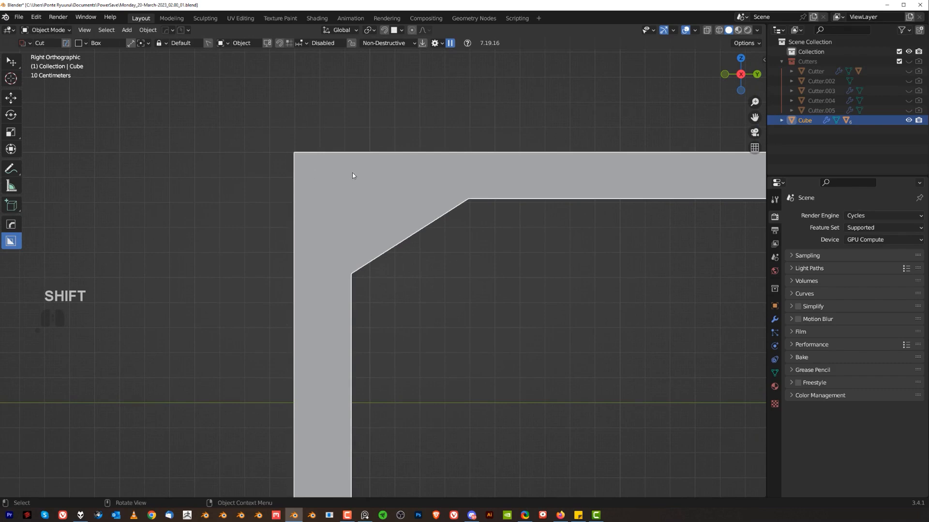
pyautogui.click(351, 255)
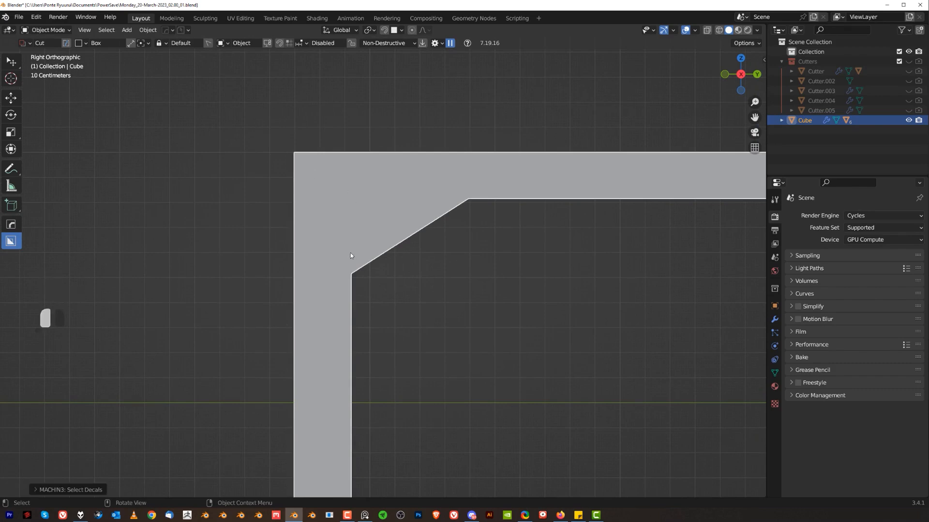
pyautogui.moveTo(357, 187)
pyautogui.mouseDown()
pyautogui.moveTo(348, 219)
pyautogui.moveTo(369, 224)
pyautogui.mouseUp()
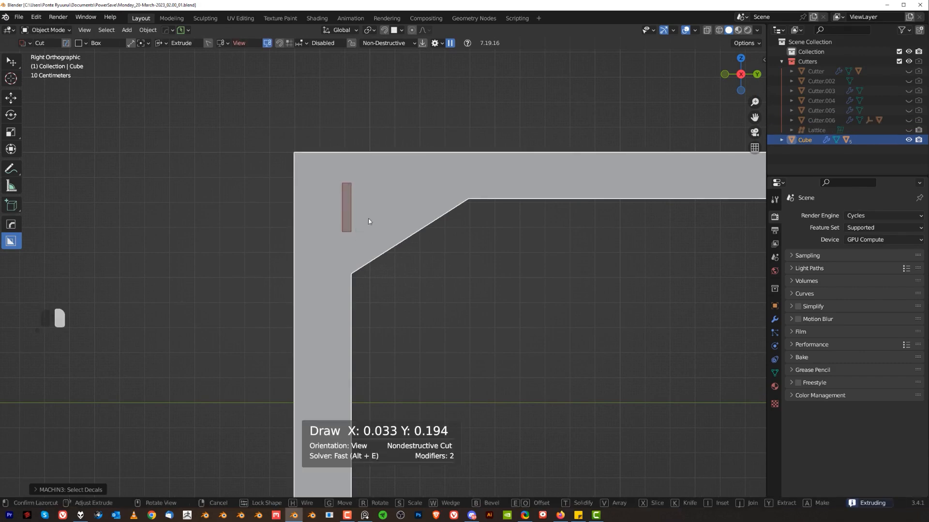
# Switch BoxCutter to the Ngon shape and draw a four-sided cutter in the upper corner, with its slanted side following the diagonal chamfer
pyautogui.press('f')
pyautogui.press('d')
pyautogui.click(401, 221)
pyautogui.scroll(5, 222, 199)
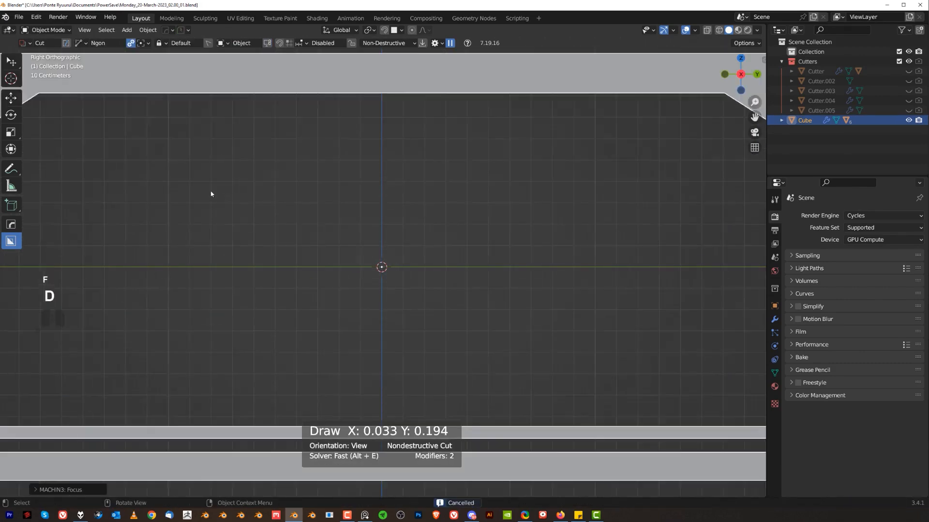
pyautogui.keyDown('shift'); pyautogui.moveTo(222, 199); pyautogui.dragTo(366, 222, button='middle'); pyautogui.keyUp('shift')
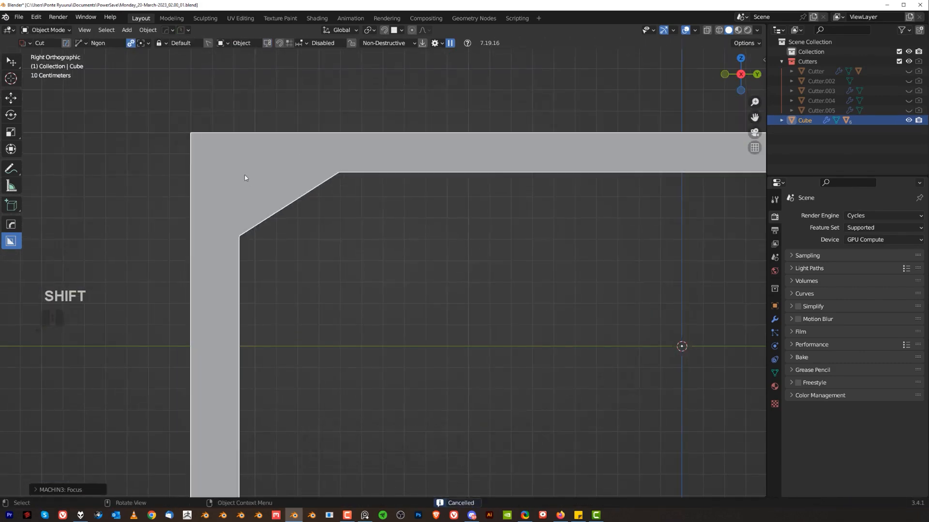
pyautogui.moveTo(245, 175); pyautogui.dragTo(247, 192)
pyautogui.click(247, 215)
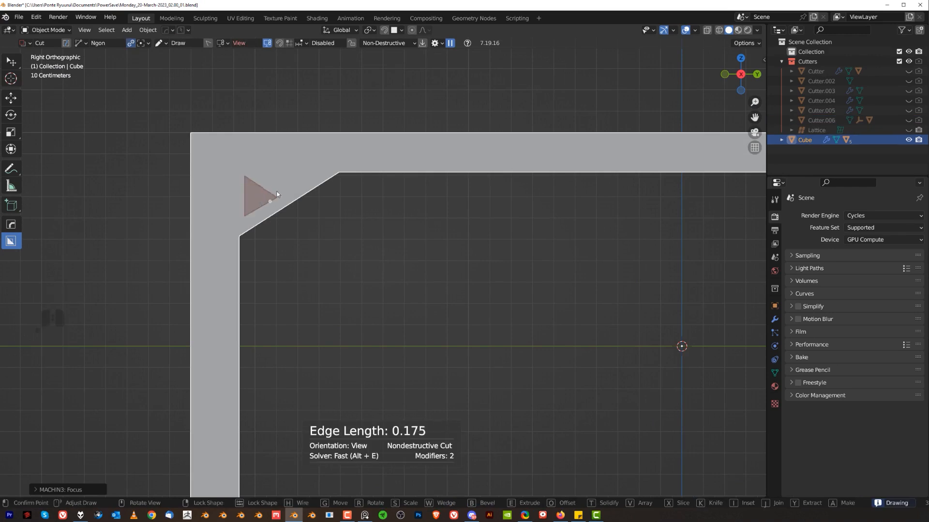
pyautogui.click(310, 175)
pyautogui.click(310, 158)
pyautogui.click(243, 161)
# Round the ngon cutter's corners with a 4-segment bevel and cut it through the frame
pyautogui.press('b')
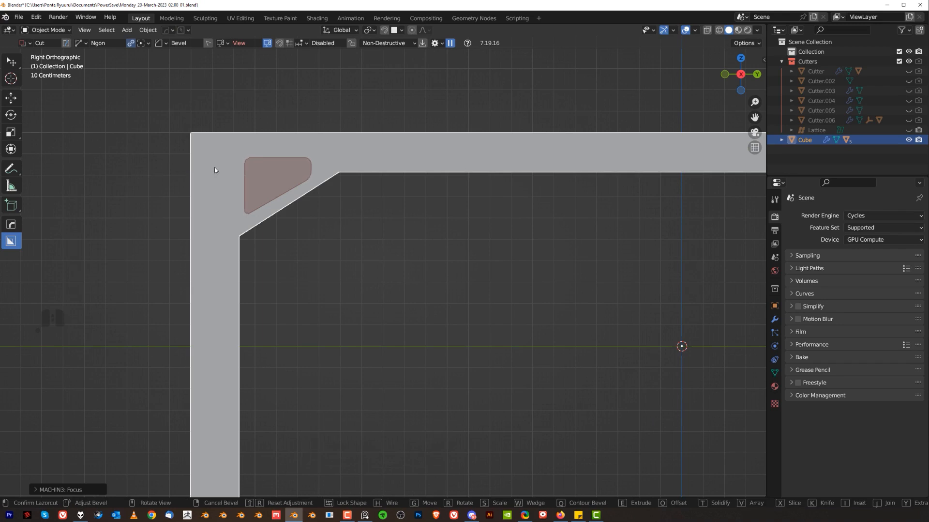
pyautogui.scroll(1, 215, 170)
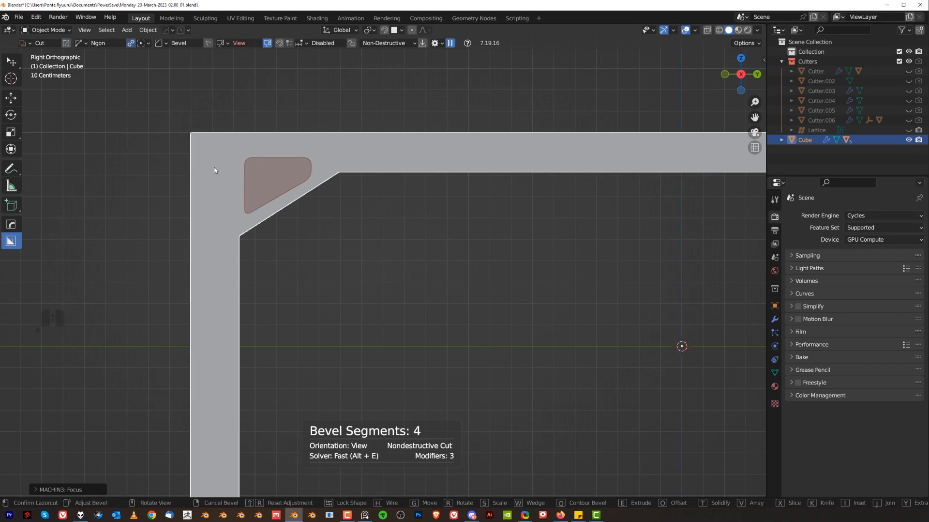
pyautogui.press('space')
pyautogui.scroll(-3, 445, 233)
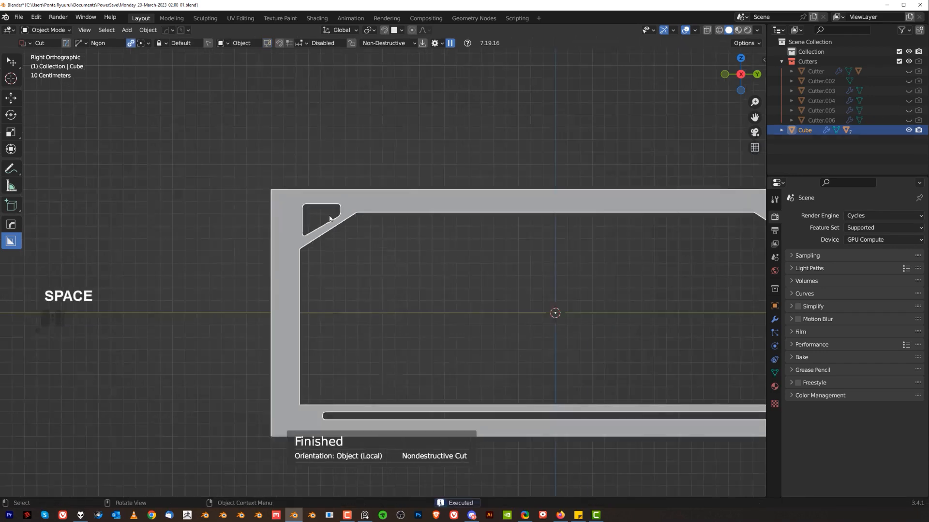
# Mirror the corner cutout to the opposite end along the Y axis with a HardOps mirror modifier
pyautogui.hotkey('alt', 'x')
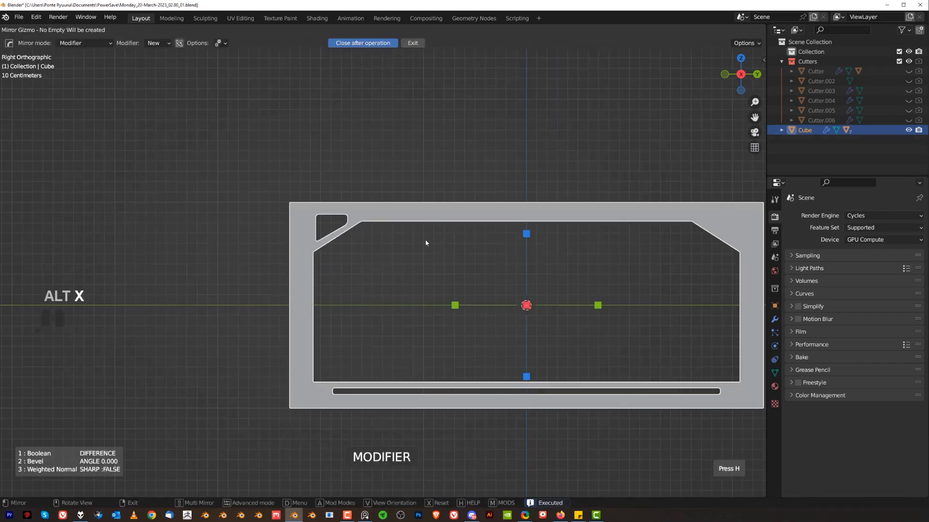
pyautogui.click(455, 303)
pyautogui.scroll(-3, 414, 242)
pyautogui.moveTo(414, 242); pyautogui.dragTo(489, 243, button='middle')
# Bevel the edges at both ends of the diagonal chamfer into rounded transitions
pyautogui.press('`')
pyautogui.scroll(3, 450, 286)
pyautogui.keyDown('shift'); pyautogui.moveTo(449, 297); pyautogui.dragTo(451, 311, button='middle'); pyautogui.keyUp('shift')
pyautogui.scroll(5, 320, 220)
pyautogui.moveTo(314, 218); pyautogui.dragTo(286, 198, button='middle')
pyautogui.press('KP_5')
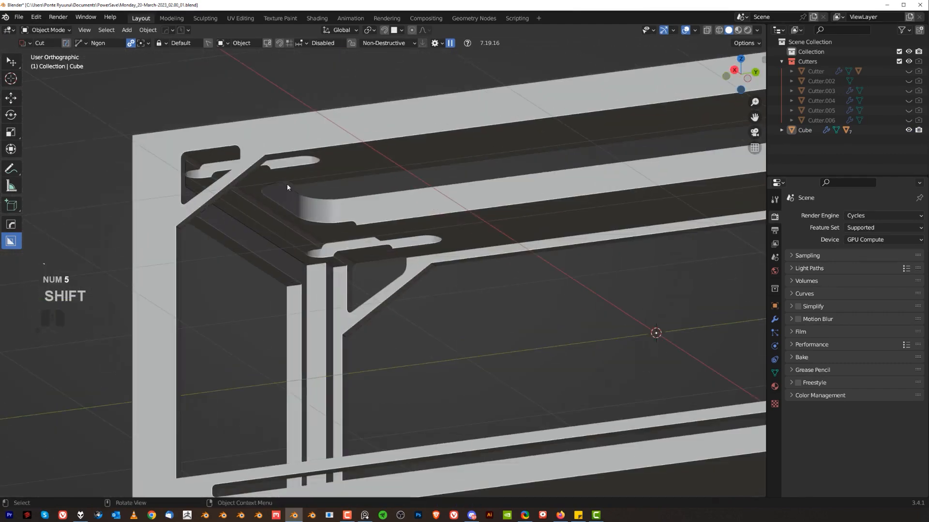
pyautogui.press('Tab')
pyautogui.scroll(2, 237, 141)
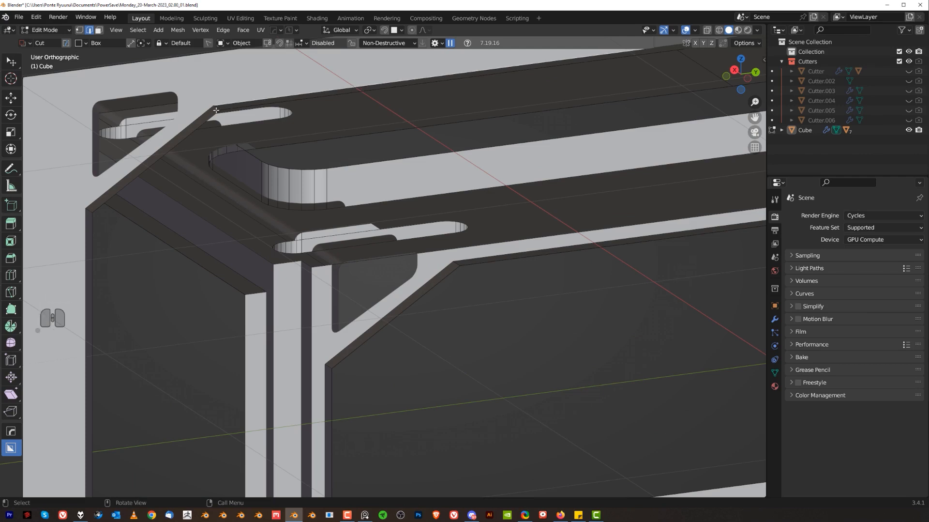
pyautogui.click(216, 110)
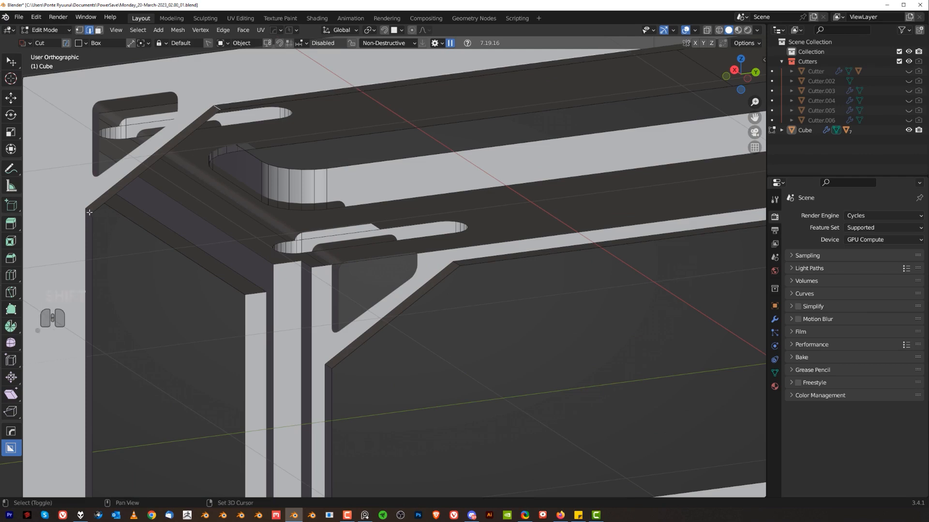
pyautogui.hotkey('ctrl', 'b')
pyautogui.click(354, 192)
pyautogui.press('KP_3')
pyautogui.press('Tab')
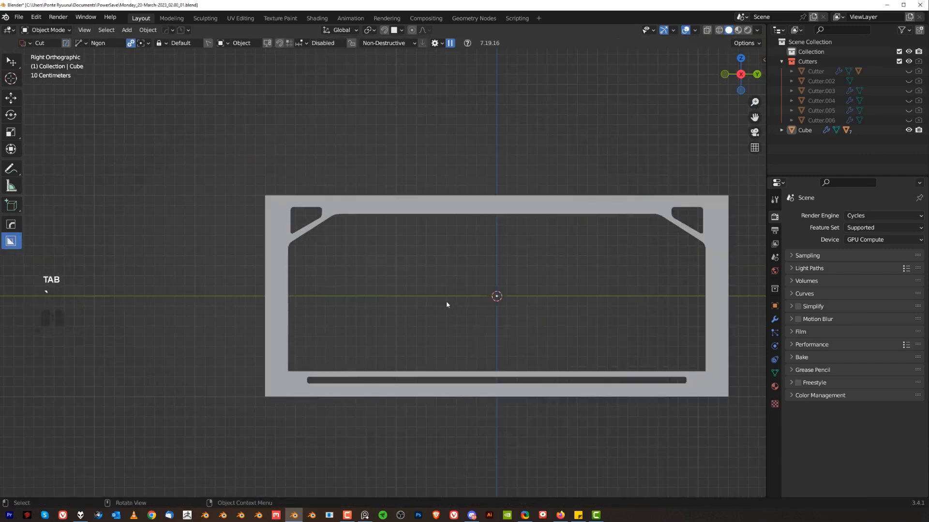
# Try to bevel the lower inner corner edge of the end opening and test its geometry by moving it
pyautogui.moveTo(372, 295); pyautogui.dragTo(302, 308, button='middle')
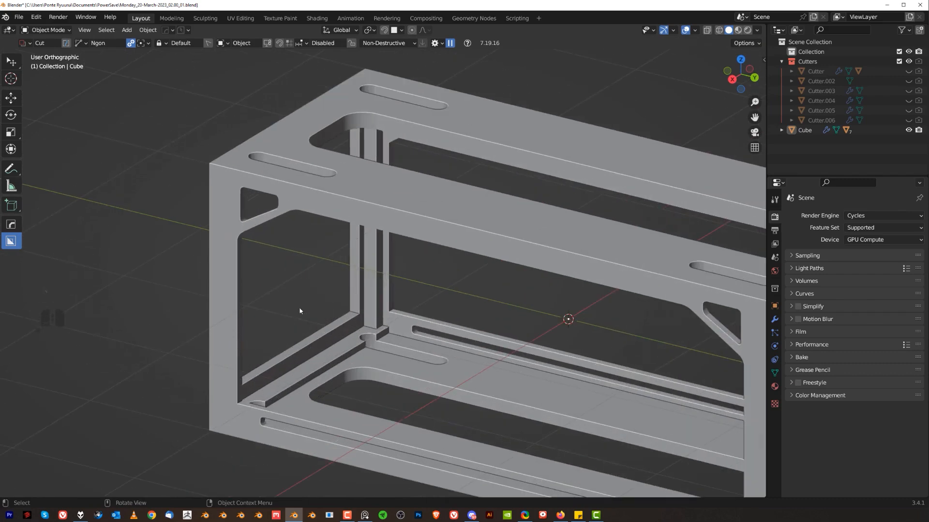
pyautogui.press('Tab')
pyautogui.hotkey('ctrl', 'b')
pyautogui.press('shift')
pyautogui.scroll(2, 265, 373)
pyautogui.press('KP_5')
pyautogui.scroll(1, 290, 382)
pyautogui.moveTo(320, 392); pyautogui.dragTo(317, 317, button='middle')
pyautogui.press('g')
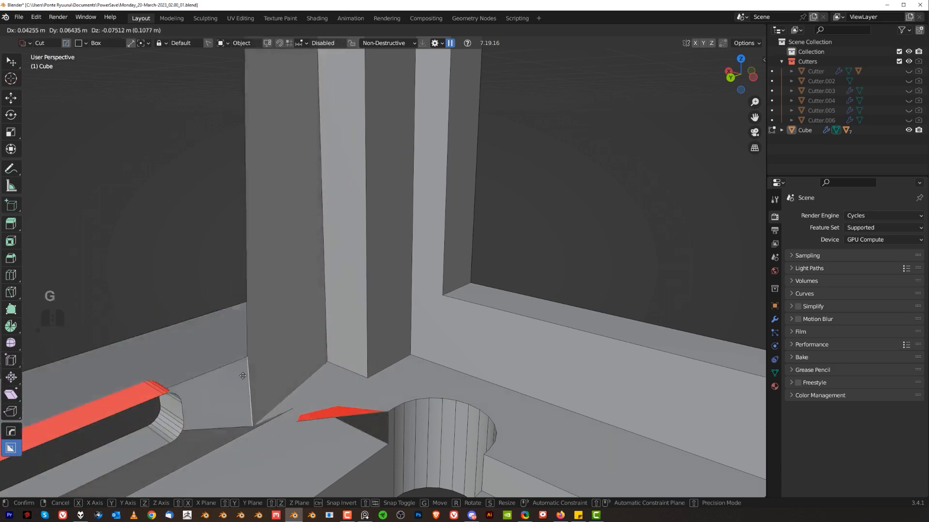
pyautogui.click(309, 344)
# Apply Dissolve Edges to the edge running from the lower rail's slot end to the corner post
pyautogui.keyDown('shift'); pyautogui.moveTo(309, 344); pyautogui.dragTo(300, 320, button='middle'); pyautogui.keyUp('shift')
pyautogui.press('x')
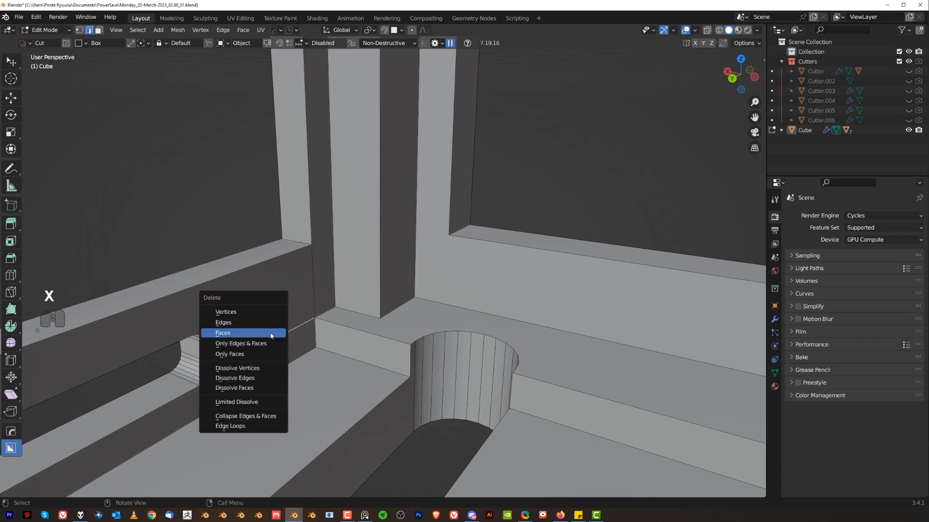
pyautogui.click(263, 376)
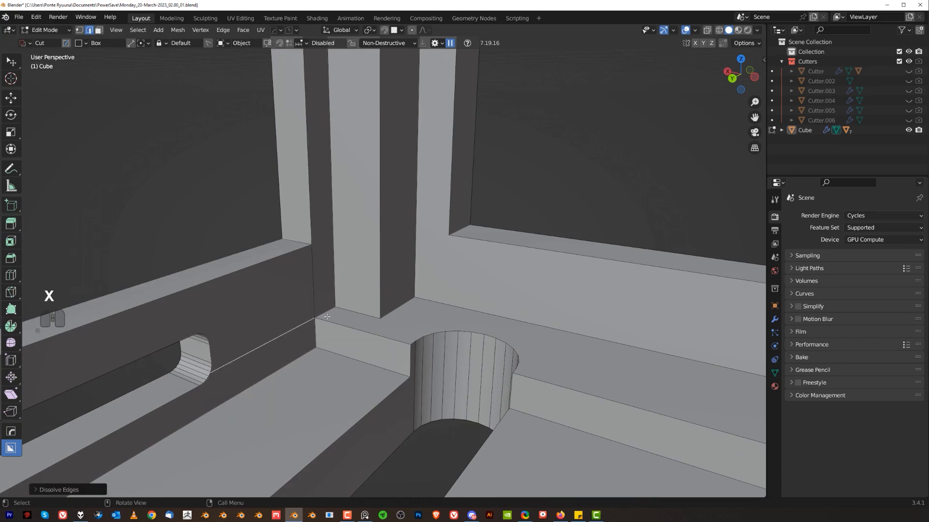
# Delete the lower rail's inner side face around the slot, next to the corner post
pyautogui.moveTo(327, 316); pyautogui.dragTo(325, 317, button='middle')
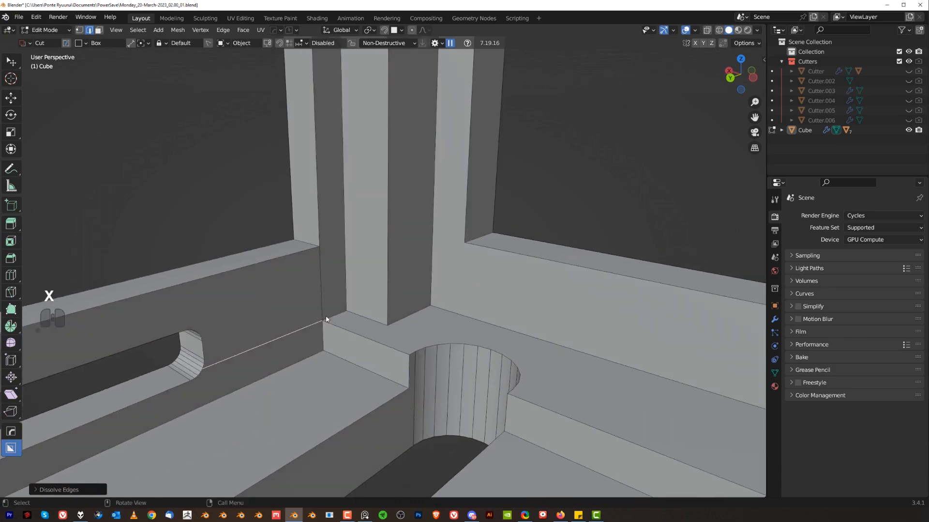
pyautogui.press('Tab')
pyautogui.click(336, 281)
pyautogui.click(286, 292)
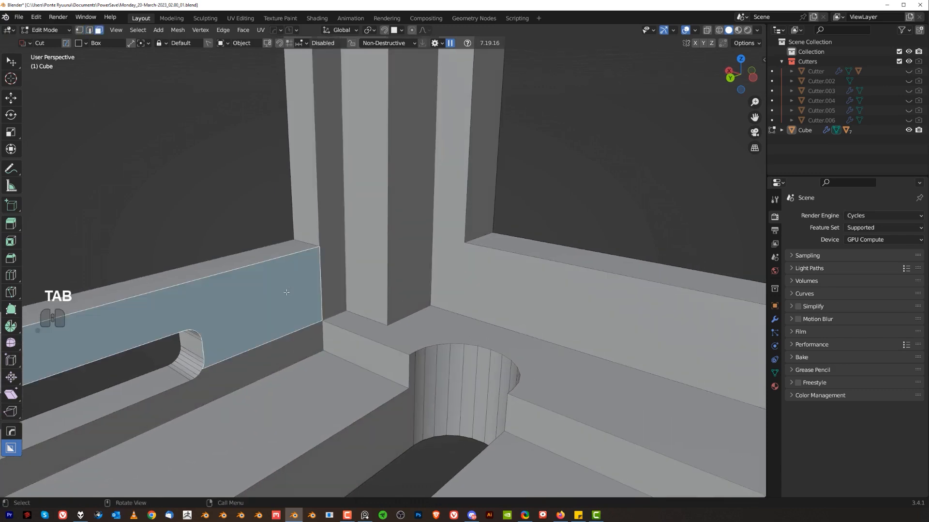
pyautogui.press('x')
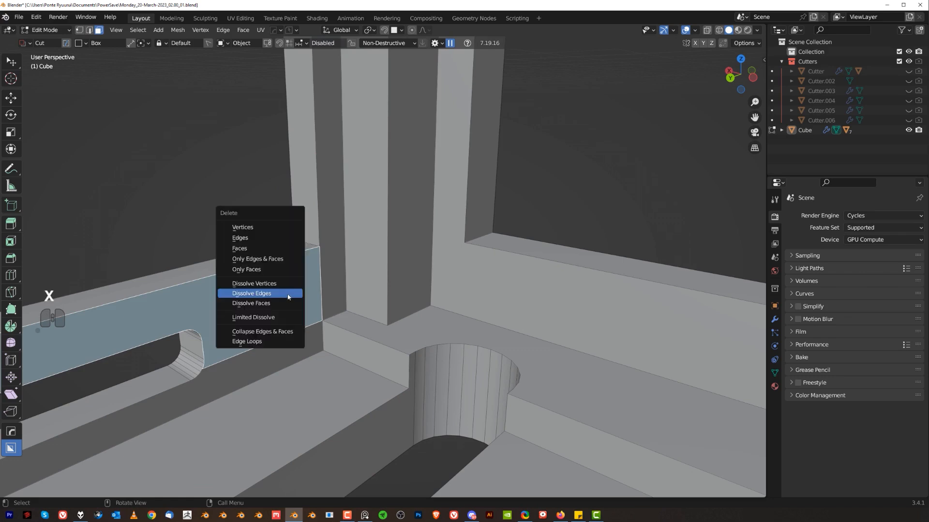
pyautogui.click(282, 248)
pyautogui.moveTo(291, 252); pyautogui.dragTo(285, 280, button='middle')
pyautogui.press('x')
pyautogui.click(315, 265)
# Try to fill the open side of the lower rail from its edge loop, and undo the fill
pyautogui.keyDown('alt'); pyautogui.click(307, 253); pyautogui.keyUp('alt')
pyautogui.press('f')
pyautogui.hotkey('ctrl', 'z')
pyautogui.keyDown('shift'); pyautogui.moveTo(304, 272); pyautogui.dragTo(298, 299, button='middle'); pyautogui.keyUp('shift')
pyautogui.press('Tab')
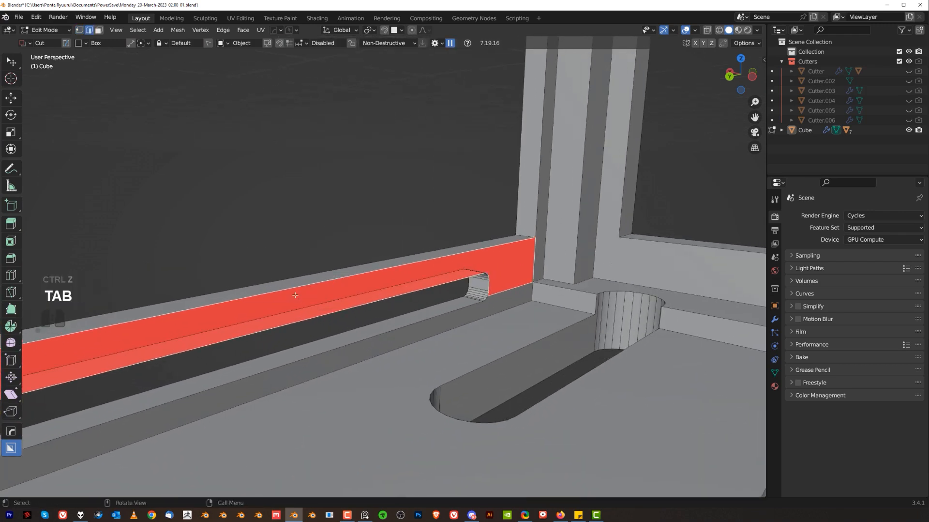
pyautogui.rightClick(271, 246)
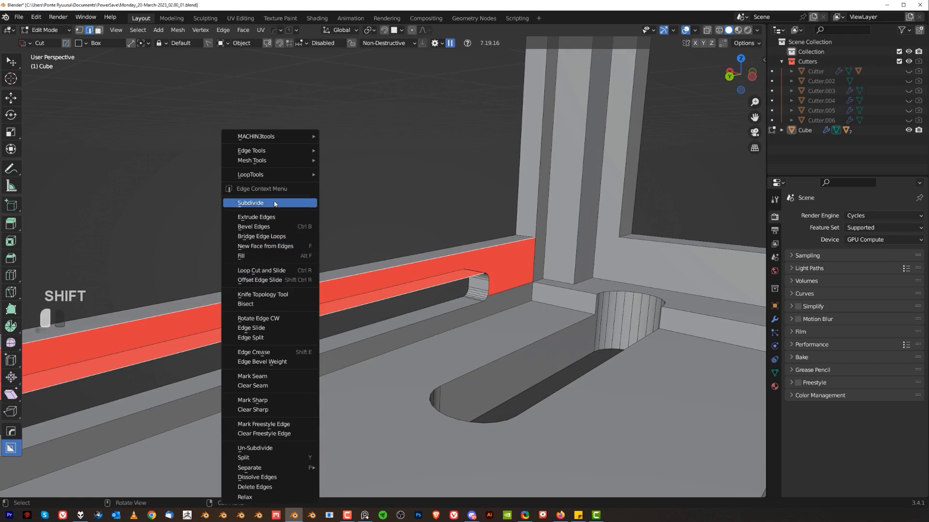
# Fill the missing inner face of the lower rail from the vertices around the slot end and along the corner post
pyautogui.hotkey('ctrl', 'Tab')
pyautogui.scroll(-3, 213, 307)
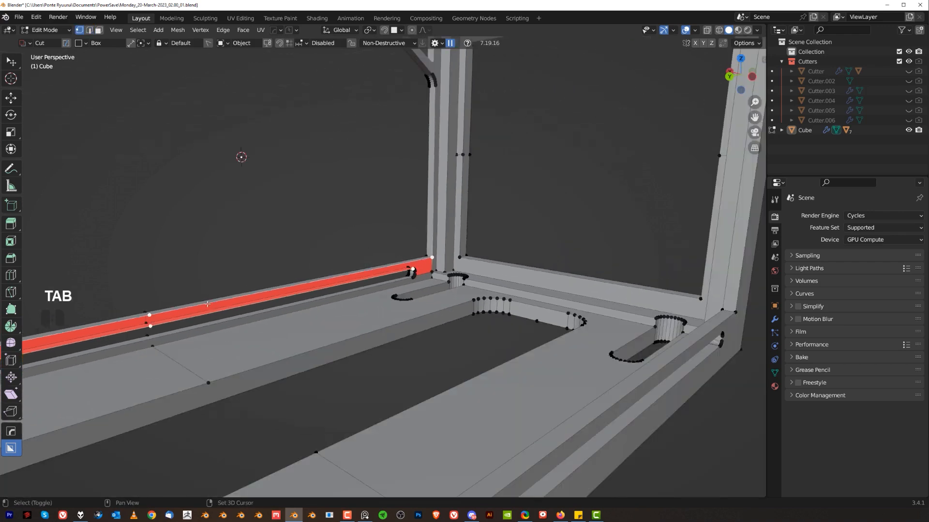
pyautogui.keyDown('shift'); pyautogui.moveTo(208, 303); pyautogui.dragTo(410, 251, button='middle'); pyautogui.keyUp('shift')
pyautogui.keyDown('ctrl'); pyautogui.click(540, 254); pyautogui.keyUp('ctrl')
pyautogui.keyDown('ctrl'); pyautogui.moveTo(409, 251); pyautogui.dragTo(392, 290, button='middle'); pyautogui.keyUp('ctrl')
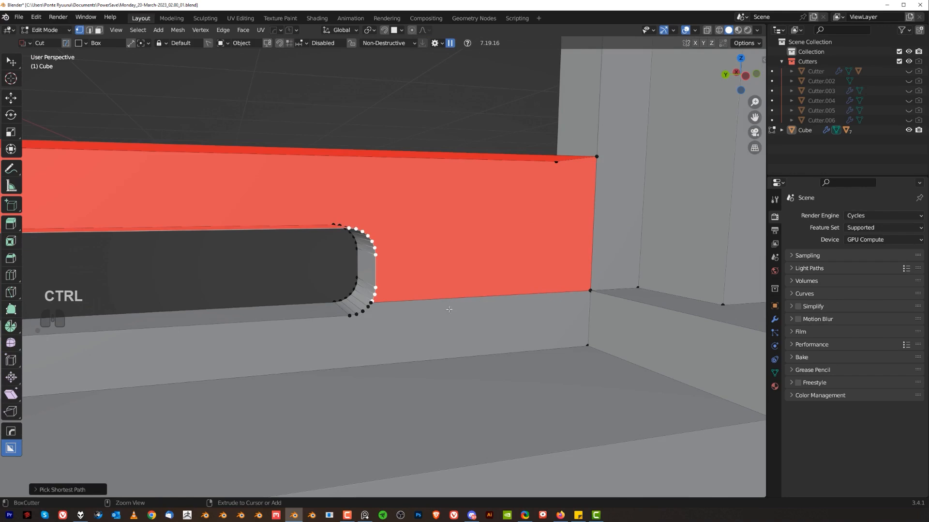
pyautogui.keyDown('ctrl'); pyautogui.click(600, 158); pyautogui.keyUp('ctrl')
pyautogui.keyDown('ctrl'); pyautogui.moveTo(381, 268); pyautogui.dragTo(370, 328, button='middle'); pyautogui.keyUp('ctrl')
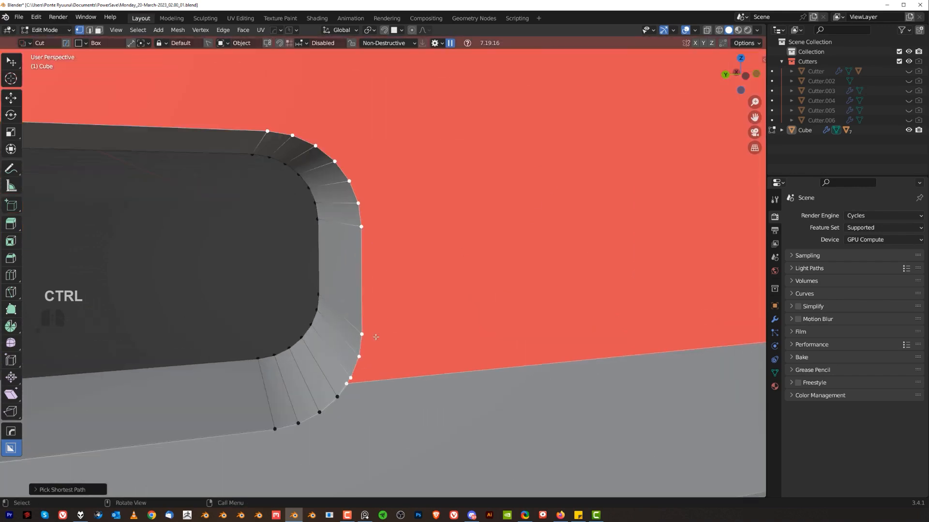
pyautogui.press('f')
pyautogui.scroll(-8, 435, 286)
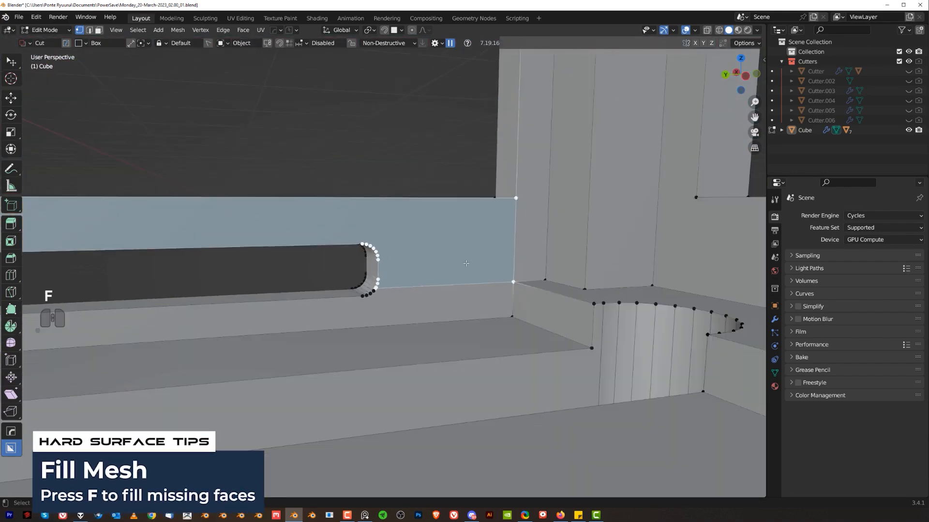
# Symmetrize the frame mesh so the repaired lower rail face is repeated on the other sides
pyautogui.hotkey('alt', 'x')
pyautogui.scroll(-4, 351, 278)
pyautogui.moveTo(351, 278); pyautogui.dragTo(443, 262, button='middle')
pyautogui.hotkey('alt', 'x')
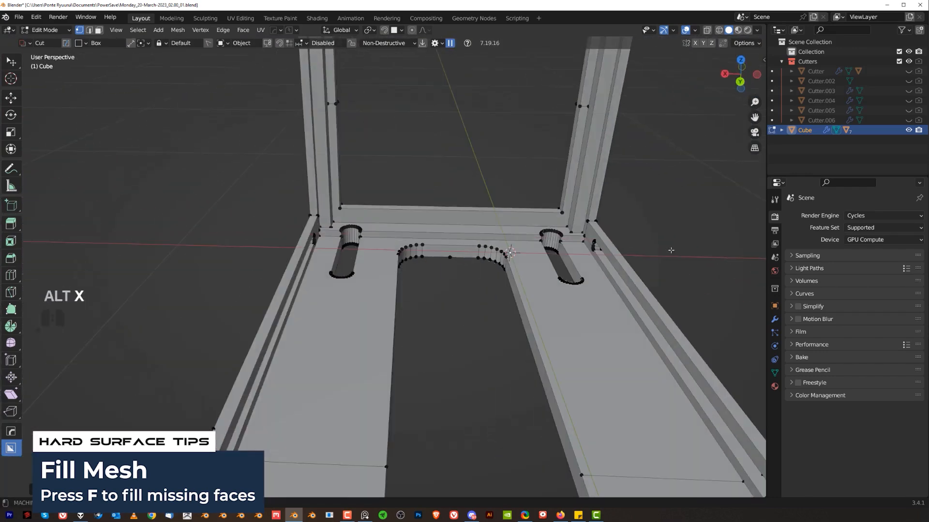
# Bevel the lower inner corner edge of the side opening by about 0.115 m with 8 segments
pyautogui.scroll(5, 442, 257)
pyautogui.keyDown('shift'); pyautogui.moveTo(290, 213); pyautogui.dragTo(365, 253, button='middle'); pyautogui.keyUp('shift')
pyautogui.scroll(3, 366, 253)
pyautogui.press('Tab')
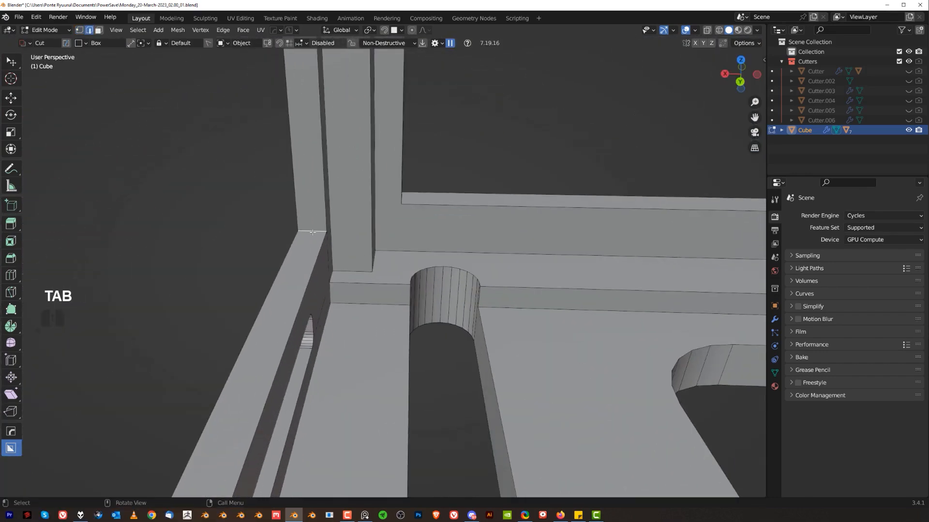
pyautogui.moveTo(312, 232); pyautogui.dragTo(394, 197, button='middle')
pyautogui.hotkey('ctrl', 'b')
pyautogui.rightClick(403, 257)
pyautogui.scroll(-6, 404, 256)
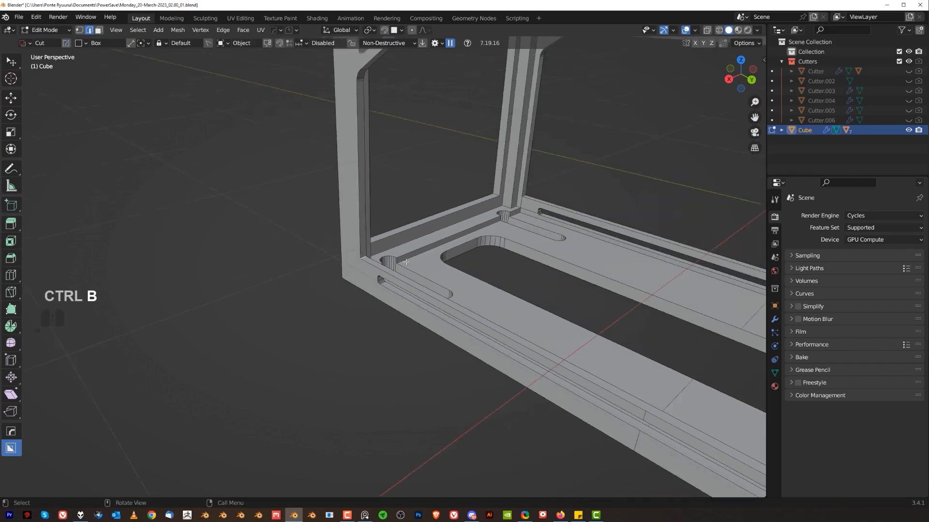
pyautogui.moveTo(403, 256); pyautogui.dragTo(425, 251, button='middle')
pyautogui.hotkey('ctrl', 'b')
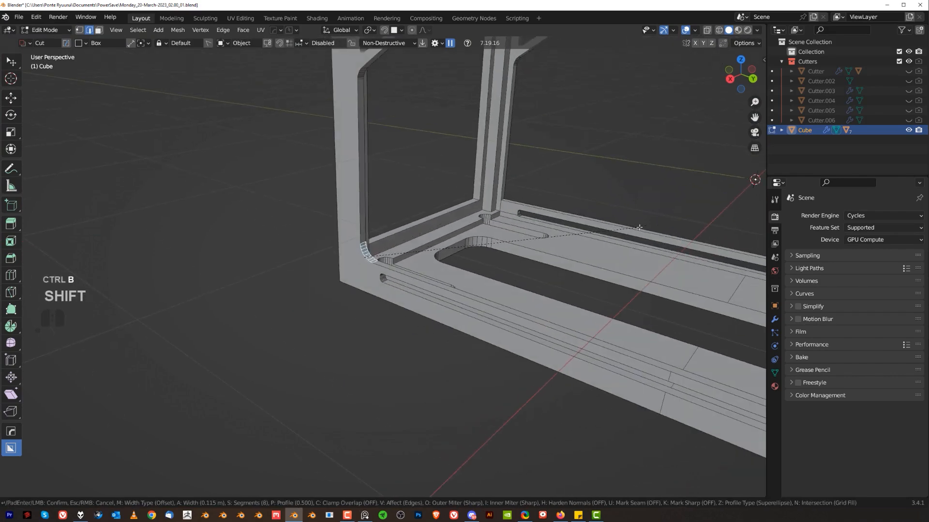
pyautogui.click(639, 227)
# Symmetrize the frame mesh so the rounded lower corner is repeated across the side openings
pyautogui.scroll(-5, 639, 227)
pyautogui.hotkey('alt', 'x')
pyautogui.moveTo(572, 263); pyautogui.dragTo(660, 246, button='middle')
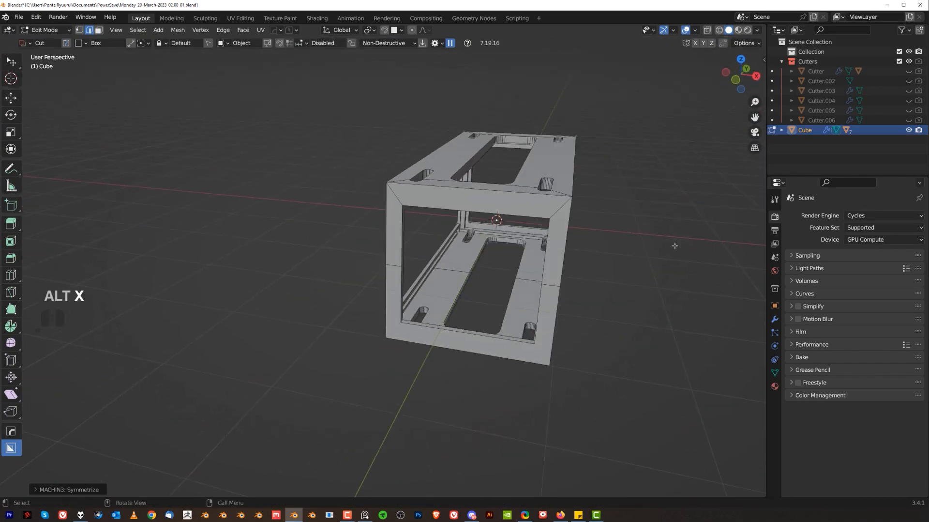
# Examine the frame in right orthographic view and around its end opening
pyautogui.press('Tab')
pyautogui.press('`')
pyautogui.click(689, 164)
pyautogui.press('KP_5')
pyautogui.scroll(1, 493, 213)
pyautogui.keyDown('shift'); pyautogui.moveTo(486, 217); pyautogui.dragTo(448, 234, button='middle'); pyautogui.keyUp('shift')
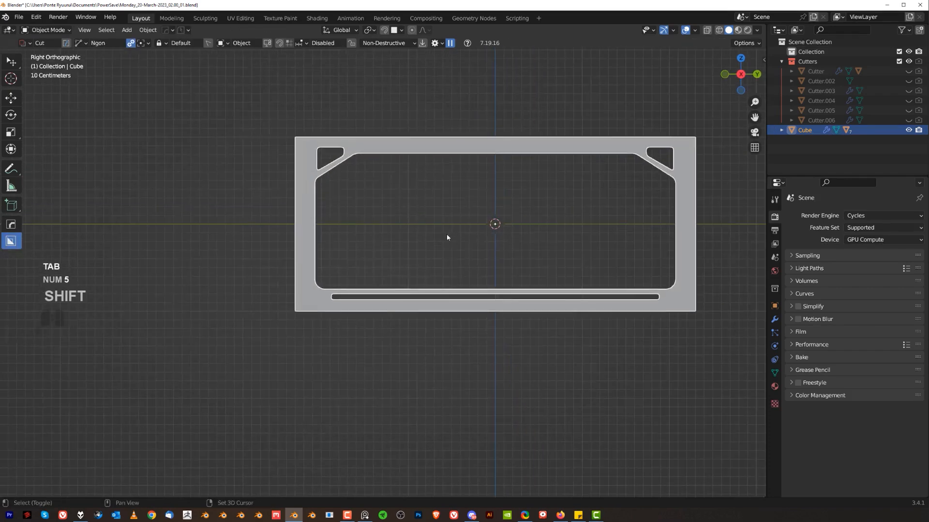
pyautogui.click(445, 237)
pyautogui.moveTo(380, 228); pyautogui.dragTo(448, 242, button='middle')
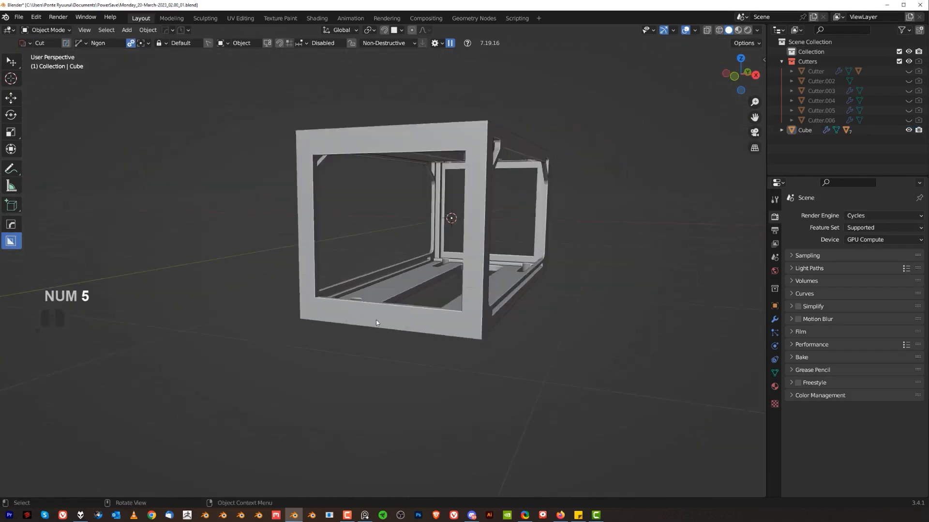
pyautogui.scroll(3, 368, 268)
pyautogui.press('Tab')
pyautogui.moveTo(273, 296); pyautogui.dragTo(254, 333, button='middle')
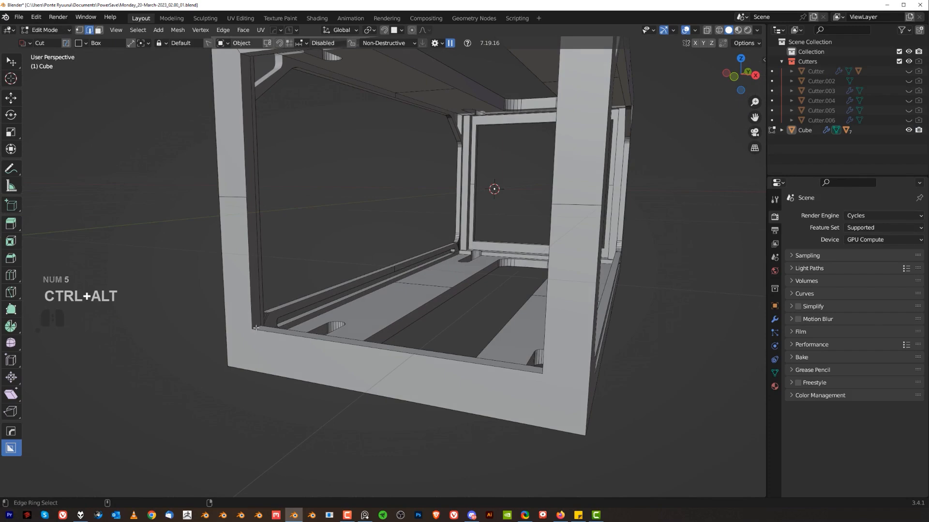
pyautogui.scroll(2, 275, 321)
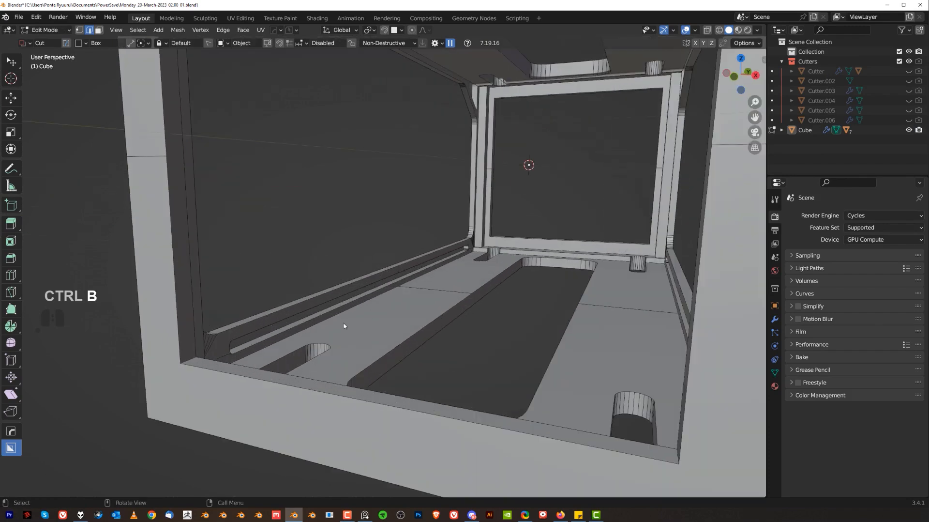
pyautogui.keyDown('ctrl'); pyautogui.keyDown('alt'); pyautogui.click(188, 362); pyautogui.keyUp('alt'); pyautogui.keyUp('ctrl')
pyautogui.scroll(-3, 194, 356)
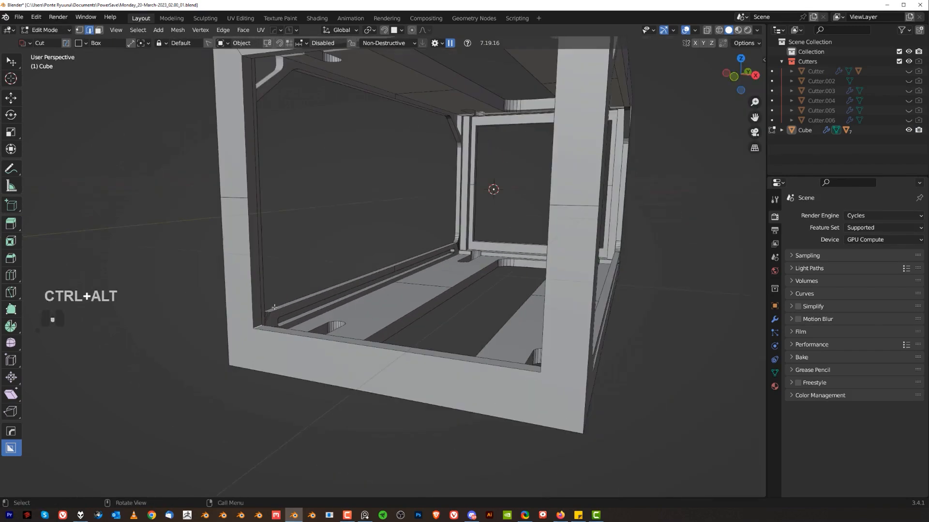
pyautogui.keyDown('shift'); pyautogui.moveTo(271, 237); pyautogui.dragTo(263, 282, button='middle'); pyautogui.keyUp('shift')
pyautogui.hotkey('ctrl', 'b')
pyautogui.rightClick(337, 283)
pyautogui.hotkey('ctrl', 'b')
pyautogui.rightClick(391, 245)
# Chamfer the inner corner edges on one side of the end opening by about 0.101 m with a single segment
pyautogui.moveTo(286, 218); pyautogui.dragTo(353, 235, button='middle')
pyautogui.click(287, 232)
pyautogui.hotkey('ctrl', 'b')
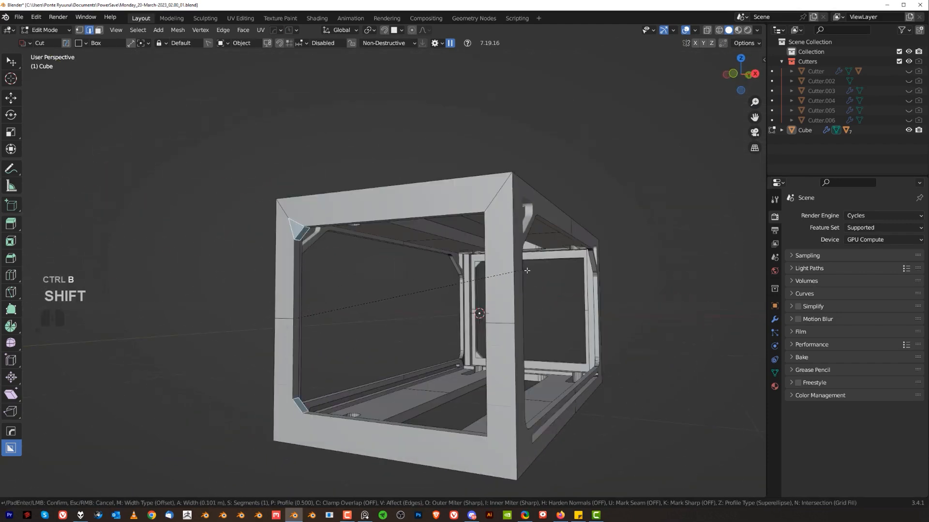
pyautogui.click(540, 269)
# Symmetrize the frame mesh so the end opening's corner chamfers are mirrored to the opposite side
pyautogui.scroll(-3, 417, 301)
pyautogui.moveTo(358, 306); pyautogui.dragTo(395, 311, button='middle')
pyautogui.hotkey('alt', 'x')
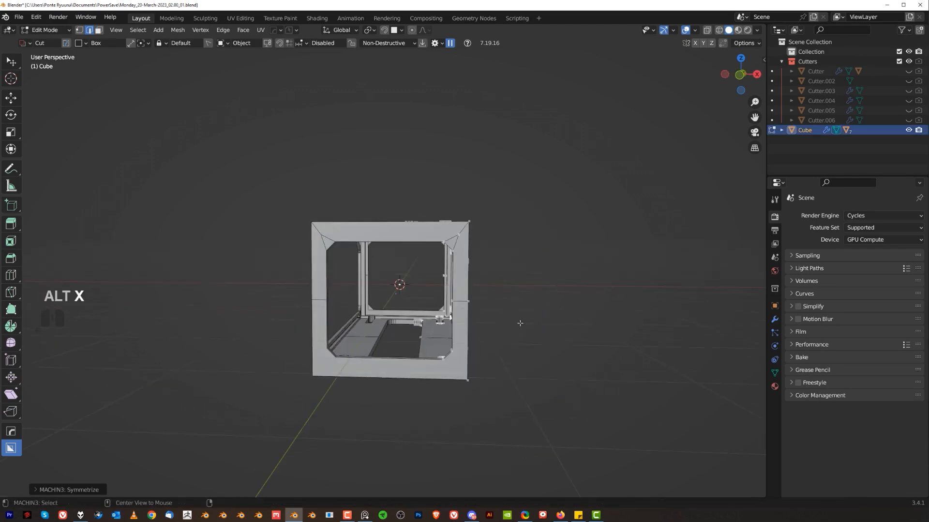
# Examine the rounded lower corner of the side opening in right orthographic view
pyautogui.moveTo(516, 291); pyautogui.dragTo(428, 294, button='middle')
pyautogui.keyDown('shift'); pyautogui.moveTo(628, 264); pyautogui.dragTo(461, 273, button='middle'); pyautogui.keyUp('shift')
pyautogui.press('Tab')
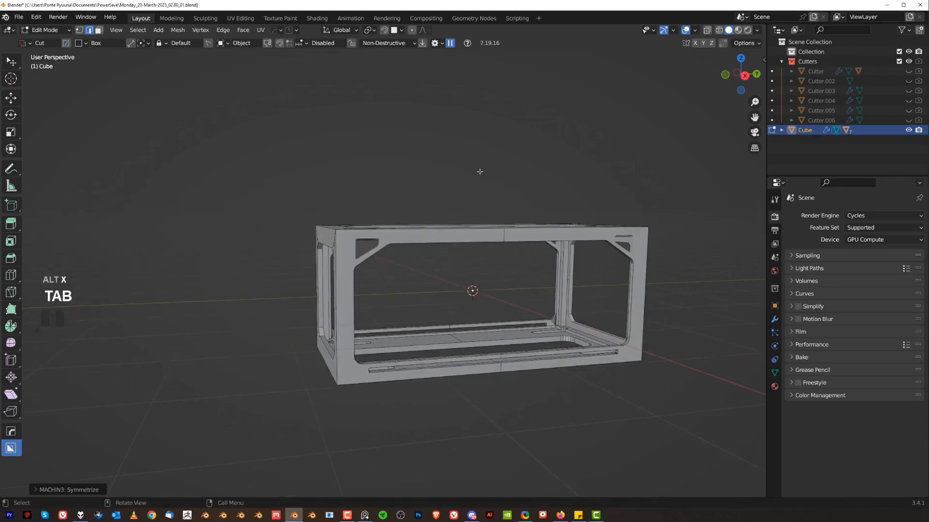
pyautogui.press('`')
pyautogui.press('KP_5')
pyautogui.keyDown('shift'); pyautogui.moveTo(410, 340); pyautogui.dragTo(368, 243, button='middle'); pyautogui.keyUp('shift')
pyautogui.scroll(4, 368, 237)
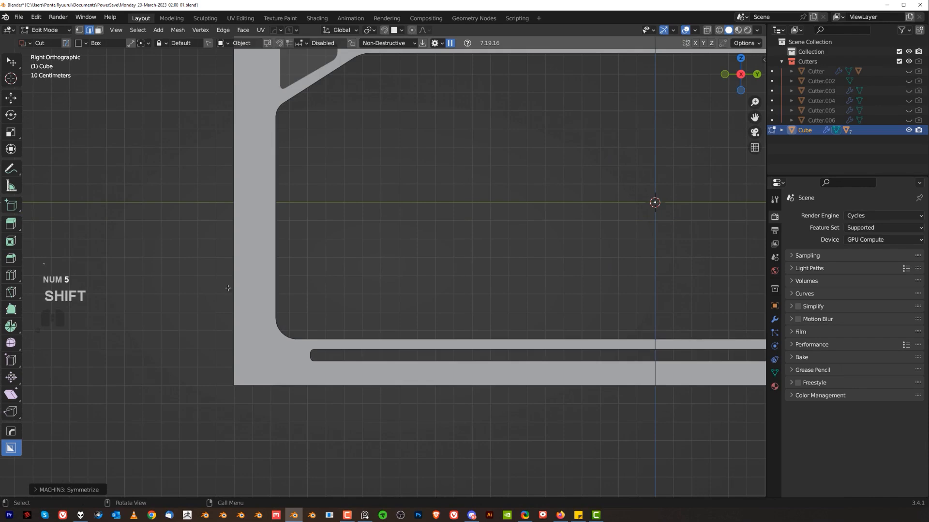
# Try to turn the rounded lower corner of the side opening back into a hard edge with MESHmachine Unbevel
pyautogui.moveTo(299, 297); pyautogui.dragTo(451, 313, button='middle')
pyautogui.press('Tab')
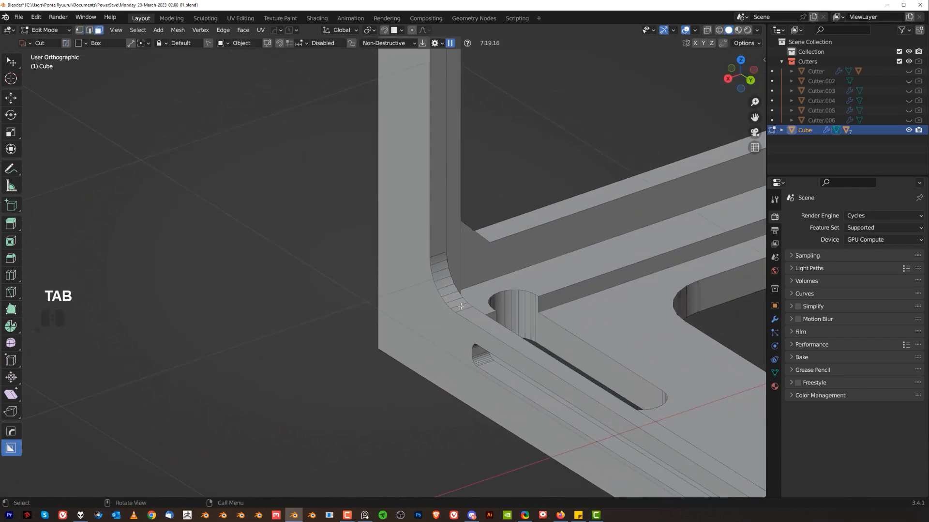
pyautogui.keyDown('ctrl'); pyautogui.click(442, 258); pyautogui.keyUp('ctrl')
pyautogui.press('y')
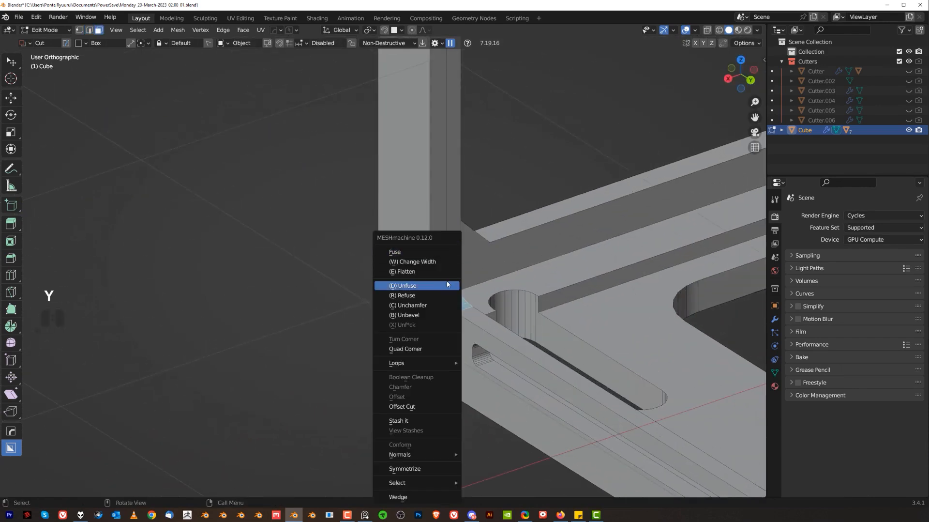
pyautogui.click(446, 314)
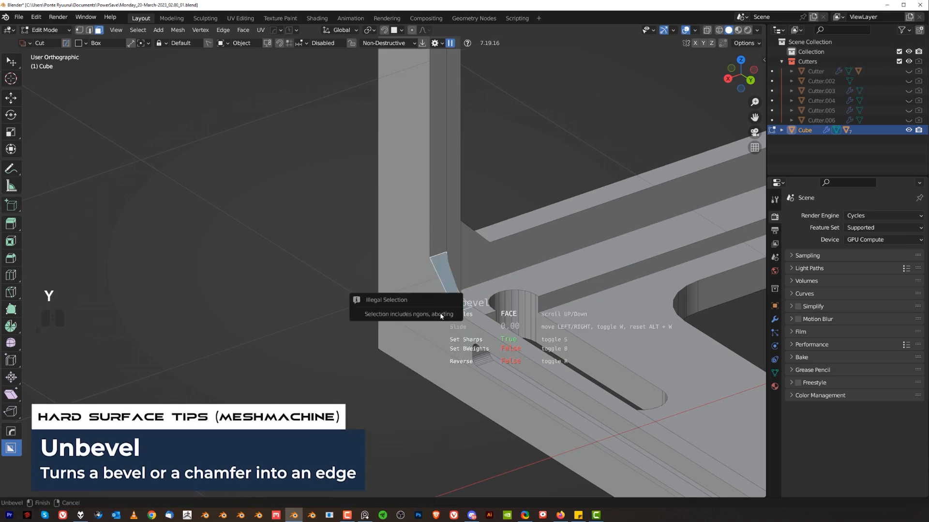
pyautogui.press('y')
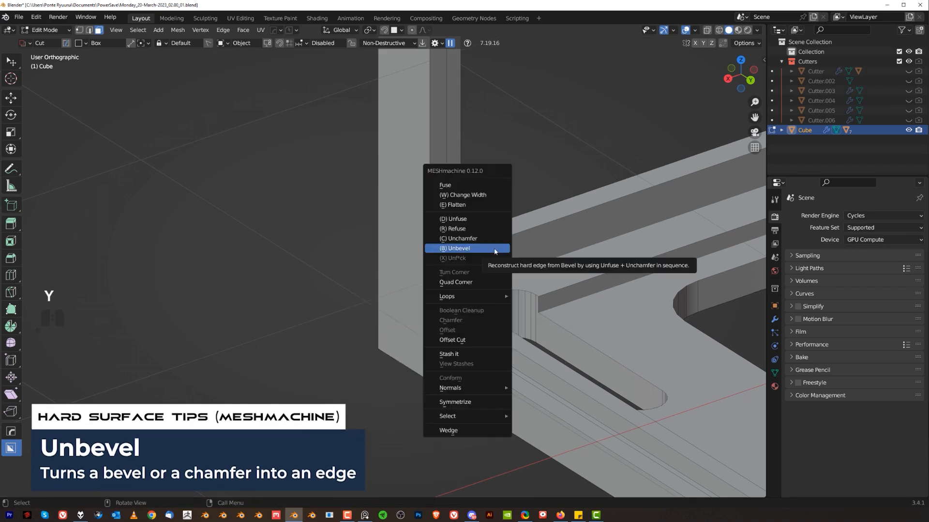
pyautogui.click(496, 248)
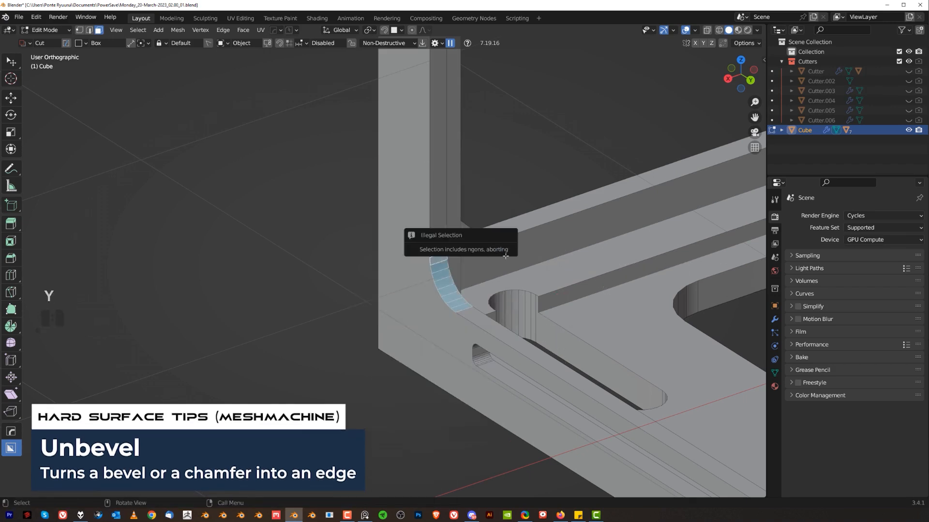
pyautogui.rightClick(597, 199)
# Merge the triangular fan faces behind the rounded corner with the lower rail's inner face into one face
pyautogui.moveTo(542, 194); pyautogui.dragTo(444, 175, button='middle')
pyautogui.scroll(2, 472, 322)
pyautogui.keyDown('shift'); pyautogui.moveTo(472, 323); pyautogui.dragTo(459, 269, button='middle'); pyautogui.keyUp('shift')
pyautogui.keyDown('ctrl'); pyautogui.click(459, 269); pyautogui.keyUp('ctrl')
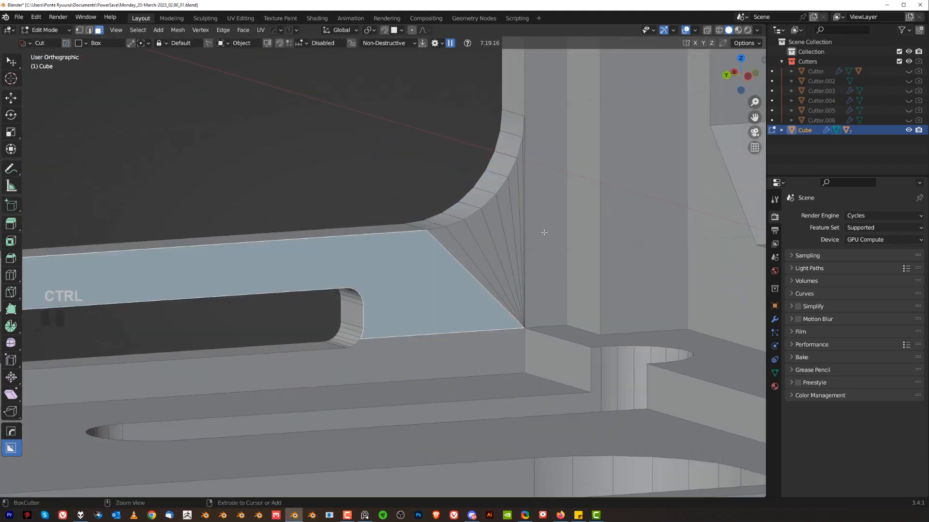
pyautogui.keyDown('ctrl'); pyautogui.click(544, 229); pyautogui.keyUp('ctrl')
pyautogui.click(521, 186)
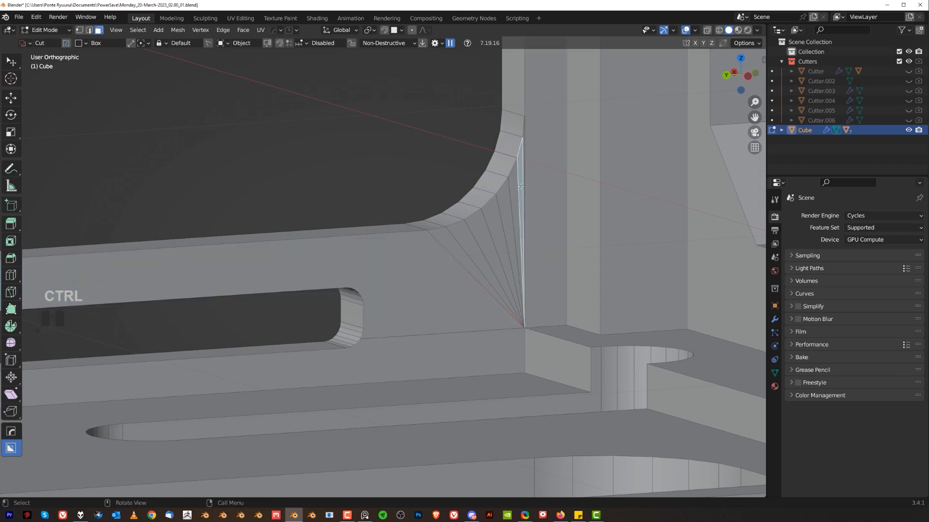
pyautogui.keyDown('ctrl'); pyautogui.click(465, 257); pyautogui.keyUp('ctrl')
pyautogui.keyDown('ctrl'); pyautogui.keyDown('shift'); pyautogui.click(437, 283); pyautogui.keyUp('shift'); pyautogui.keyUp('ctrl')
pyautogui.press('g')
pyautogui.rightClick(486, 281)
pyautogui.press('f')
# Merge the remaining sliver triangle beside the corner post into the lower rail's inner face
pyautogui.scroll(2, 487, 282)
pyautogui.keyDown('shift'); pyautogui.moveTo(486, 282); pyautogui.dragTo(359, 248, button='middle'); pyautogui.keyUp('shift')
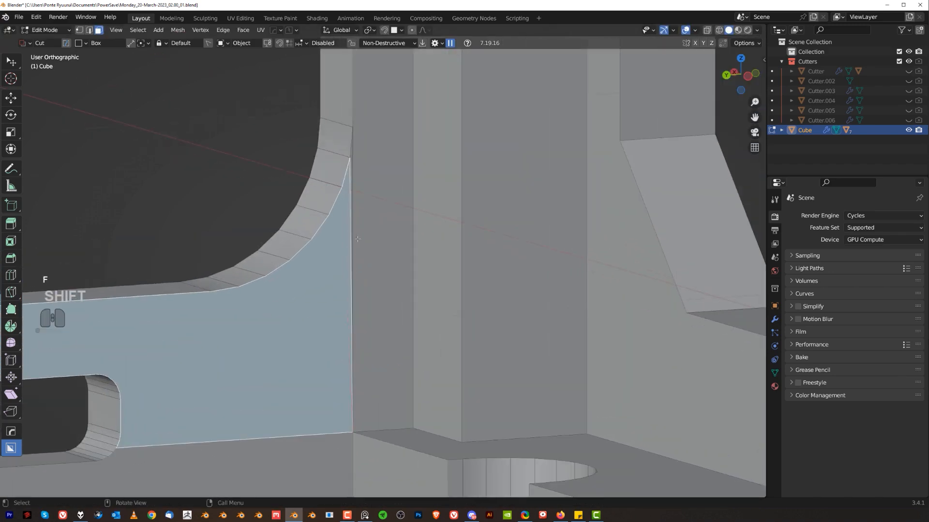
pyautogui.click(352, 218)
pyautogui.keyDown('shift'); pyautogui.click(336, 233); pyautogui.keyUp('shift')
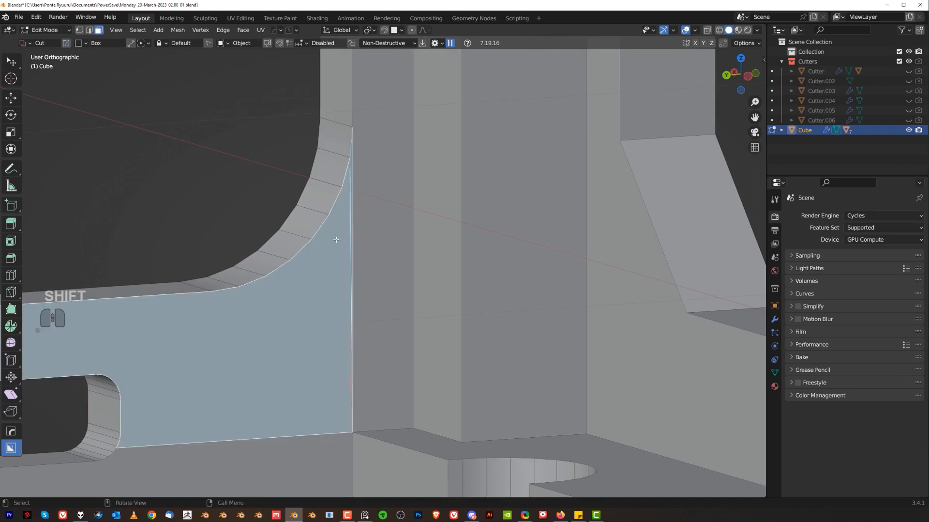
pyautogui.press('f')
# Dissolve the vertical edge between the lower rail's inner face and the corner post
pyautogui.scroll(-2, 337, 239)
pyautogui.moveTo(336, 239); pyautogui.dragTo(348, 241, button='middle')
pyautogui.press('Tab')
pyautogui.click(343, 257)
pyautogui.press('x')
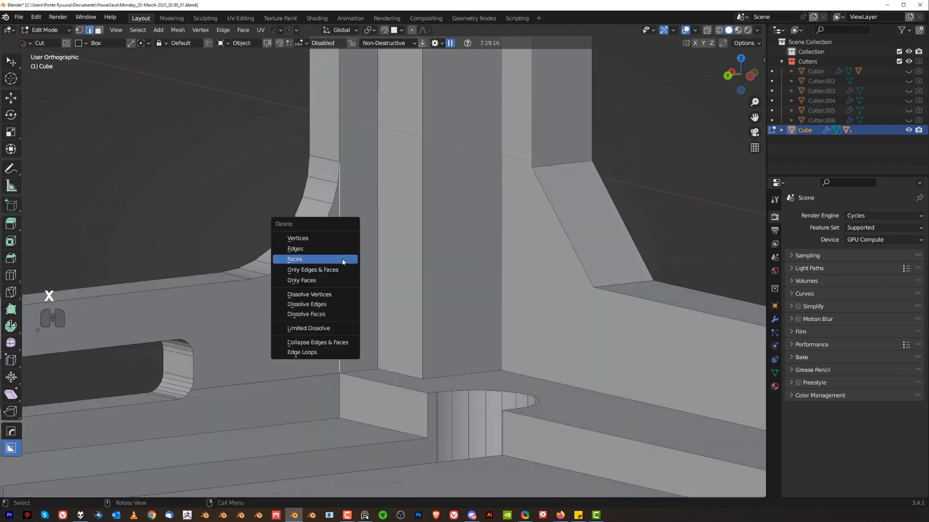
pyautogui.click(319, 304)
# Select the whole strip of rounded faces at the side opening's lower inner corner
pyautogui.keyDown('shift'); pyautogui.moveTo(328, 290); pyautogui.dragTo(292, 300, button='middle'); pyautogui.keyUp('shift')
pyautogui.press('Tab')
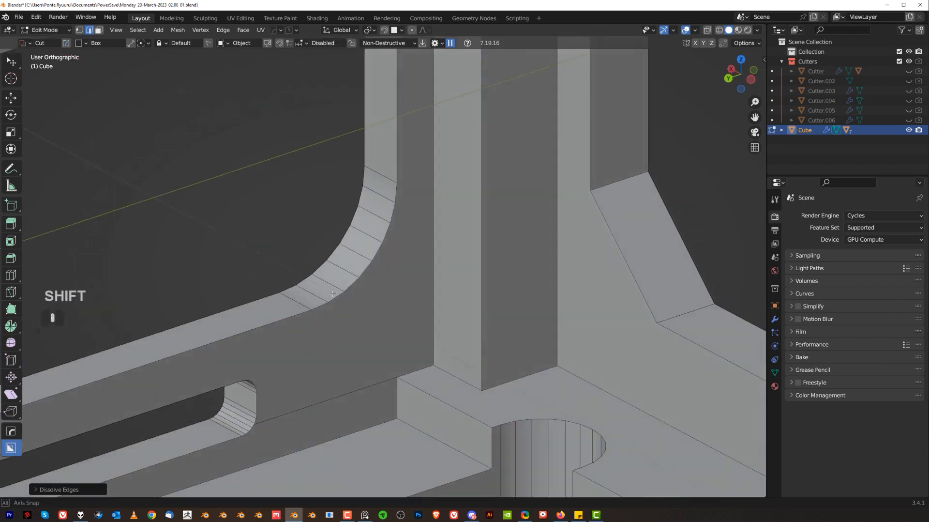
pyautogui.click(305, 297)
pyautogui.keyDown('ctrl'); pyautogui.click(384, 188); pyautogui.keyUp('ctrl')
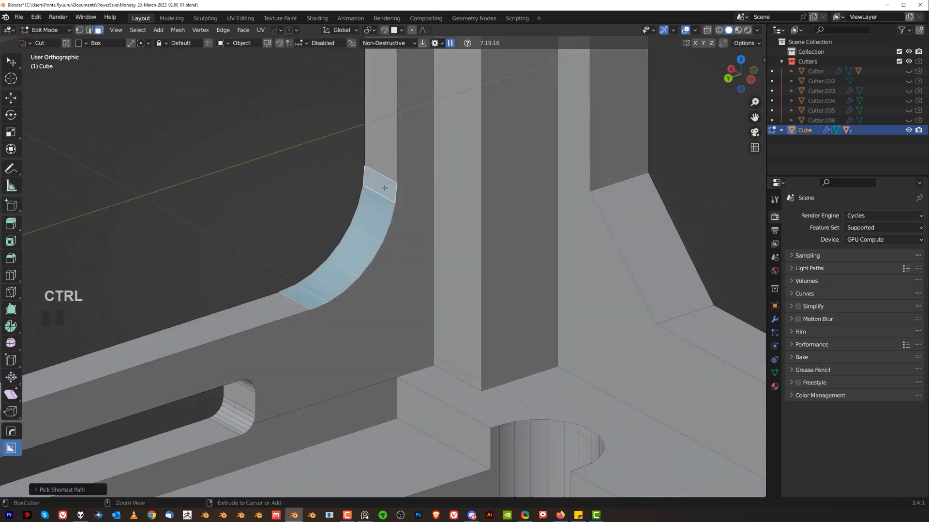
# Try MESHmachine Unbevel again on the selected strip of rounded corner faces
pyautogui.press('y')
pyautogui.click(385, 212)
pyautogui.rightClick(386, 212)
pyautogui.moveTo(385, 212); pyautogui.dragTo(471, 249, button='middle')
pyautogui.press('KP_5')
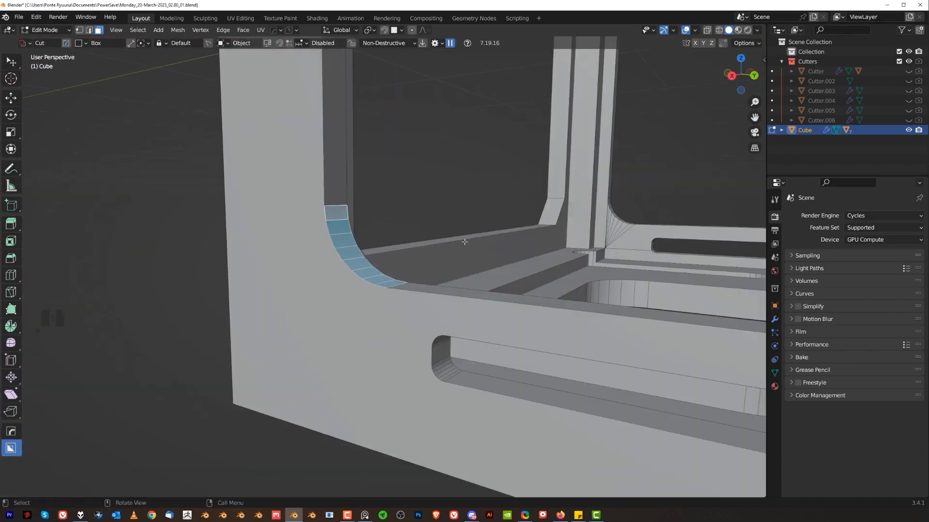
pyautogui.press('y')
pyautogui.click(460, 232)
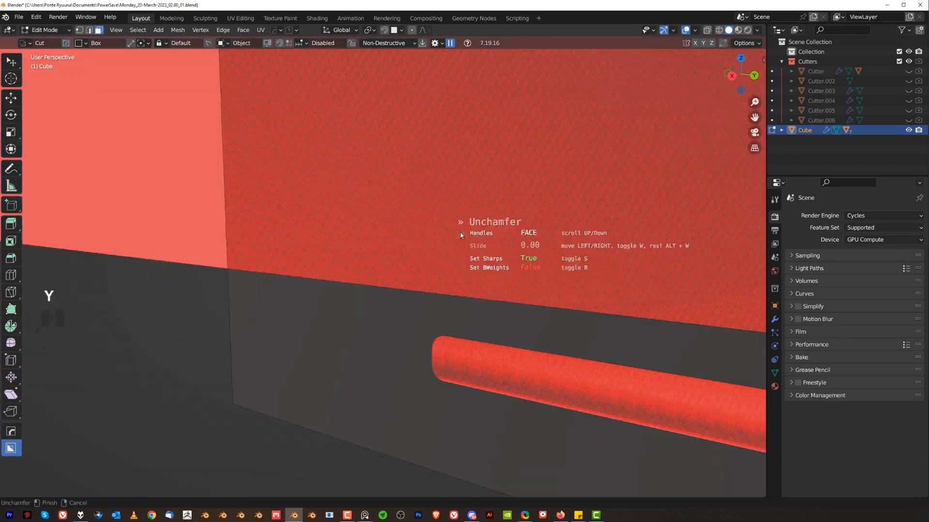
pyautogui.rightClick(460, 232)
pyautogui.press('KP_5')
pyautogui.press('KP_5')
# Align the rounded corner's vertices horizontally and vertically into one hard corner, and clean up the mesh
pyautogui.scroll(-4, 413, 261)
pyautogui.moveTo(413, 261); pyautogui.dragTo(433, 277, button='middle')
pyautogui.press('Tab')
pyautogui.click(76, 289)
pyautogui.hotkey('alt', 'a')
pyautogui.click(490, 252)
pyautogui.moveTo(490, 251); pyautogui.dragTo(400, 249, button='middle')
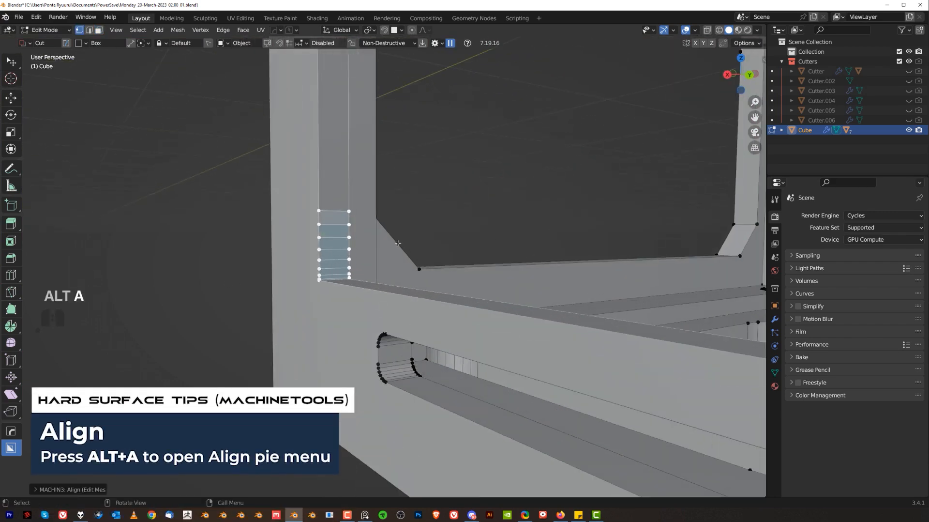
pyautogui.hotkey('alt', 'a')
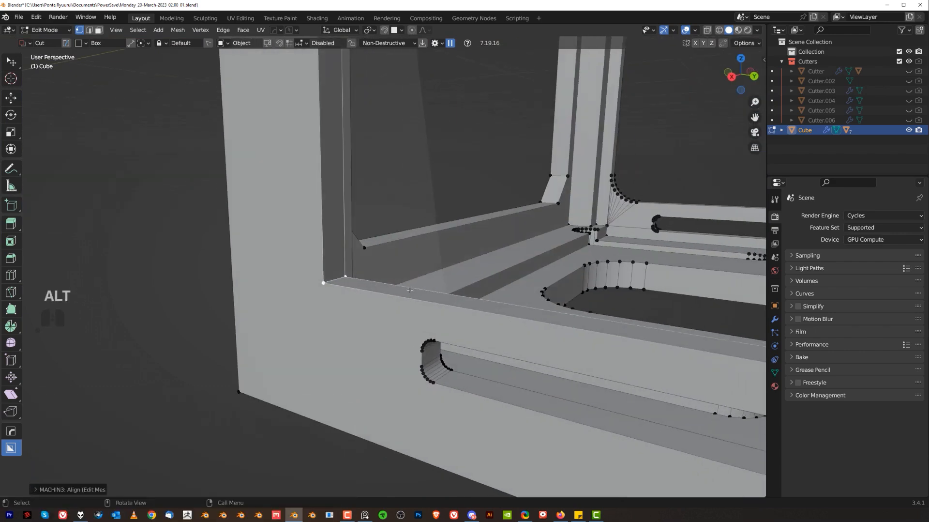
pyautogui.press('3')
# Chamfer the restored lower corner edge of the side opening with a single-segment bevel
pyautogui.moveTo(382, 290); pyautogui.dragTo(398, 299, button='middle')
pyautogui.scroll(1, 398, 299)
pyautogui.press('Tab')
pyautogui.scroll(4, 358, 277)
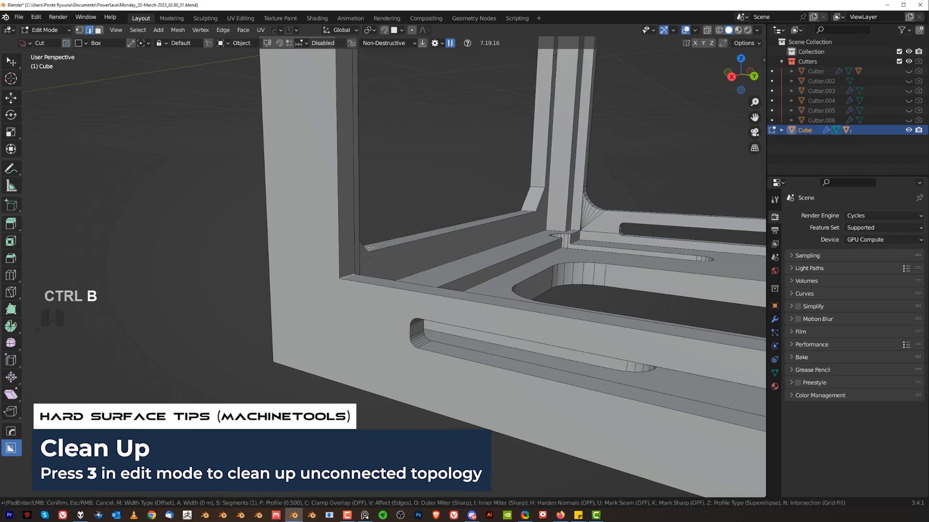
pyautogui.click(454, 276)
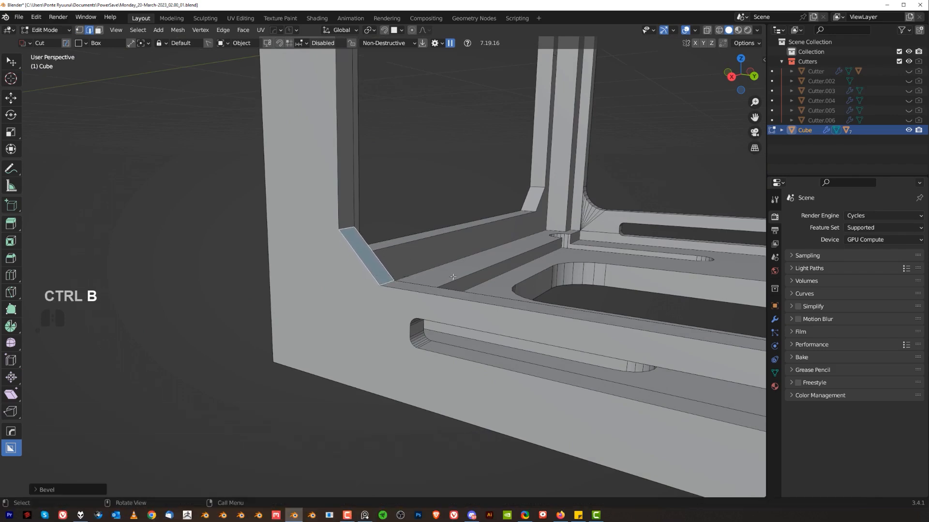
# Symmetrize the frame mesh so the lower corner chamfer is repeated on the other side openings
pyautogui.scroll(-6, 454, 276)
pyautogui.moveTo(404, 335); pyautogui.dragTo(470, 300, button='middle')
pyautogui.hotkey('alt', 'x')
pyautogui.moveTo(528, 265); pyautogui.dragTo(585, 273, button='middle')
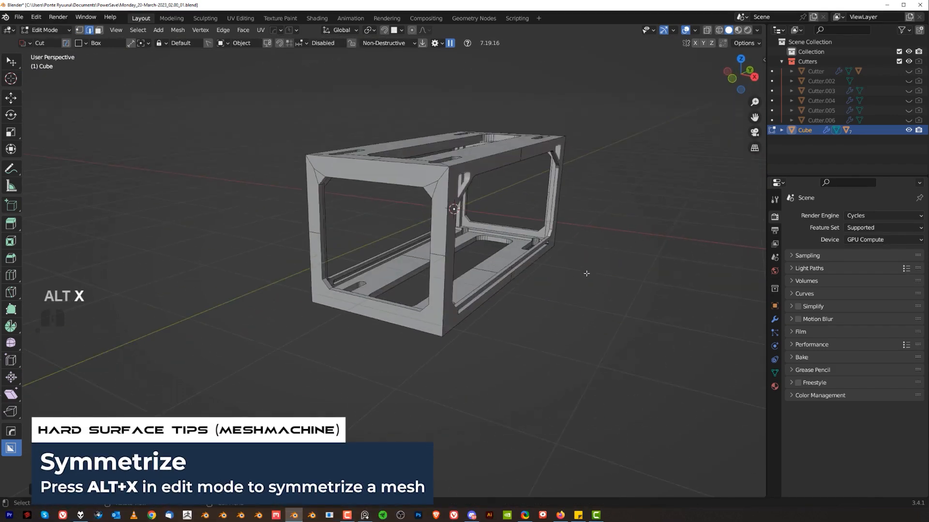
# Align the rounded faces where the diagonal brace meets the corner post into a hard corner, and clean up the mesh
pyautogui.moveTo(461, 229); pyautogui.dragTo(413, 327, button='middle')
pyautogui.scroll(3, 373, 214)
pyautogui.scroll(3, 412, 327)
pyautogui.moveTo(348, 272); pyautogui.dragTo(143, 208, button='middle')
pyautogui.press('Tab')
pyautogui.click(384, 253)
pyautogui.click(303, 241)
pyautogui.keyDown('ctrl'); pyautogui.click(309, 220); pyautogui.keyUp('ctrl')
pyautogui.hotkey('alt', 'a')
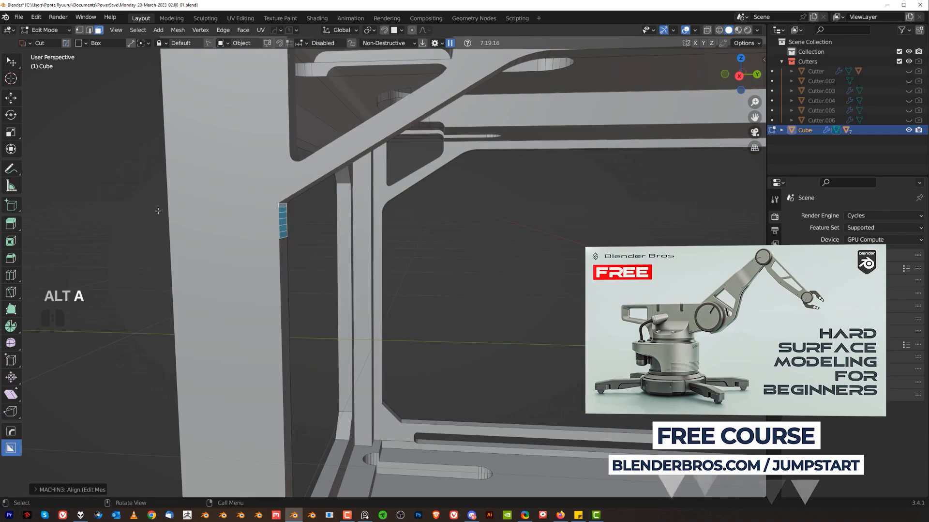
pyautogui.press('3')
# Align the rounded faces where the diagonal brace meets the top rail into a hard corner
pyautogui.moveTo(416, 252); pyautogui.dragTo(399, 208, button='middle')
pyautogui.press('Tab')
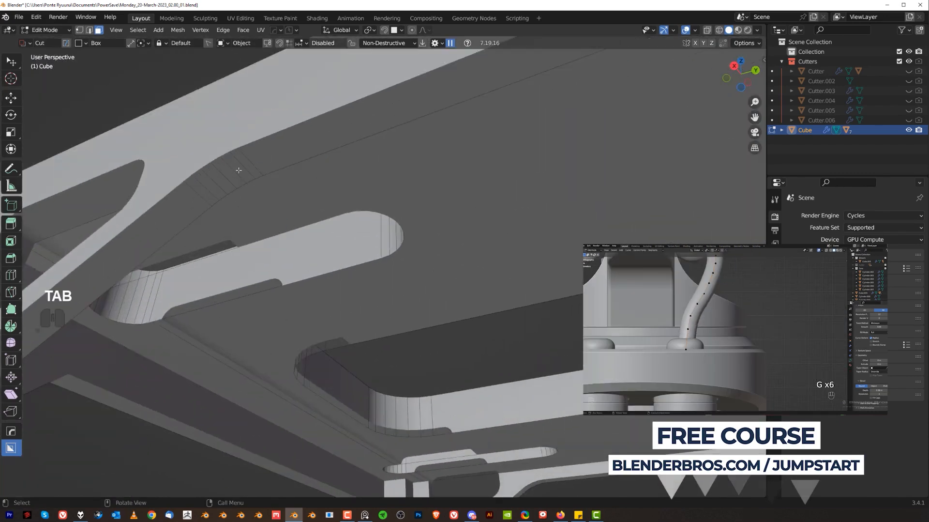
pyautogui.click(201, 190)
pyautogui.keyDown('ctrl'); pyautogui.click(247, 160); pyautogui.keyUp('ctrl')
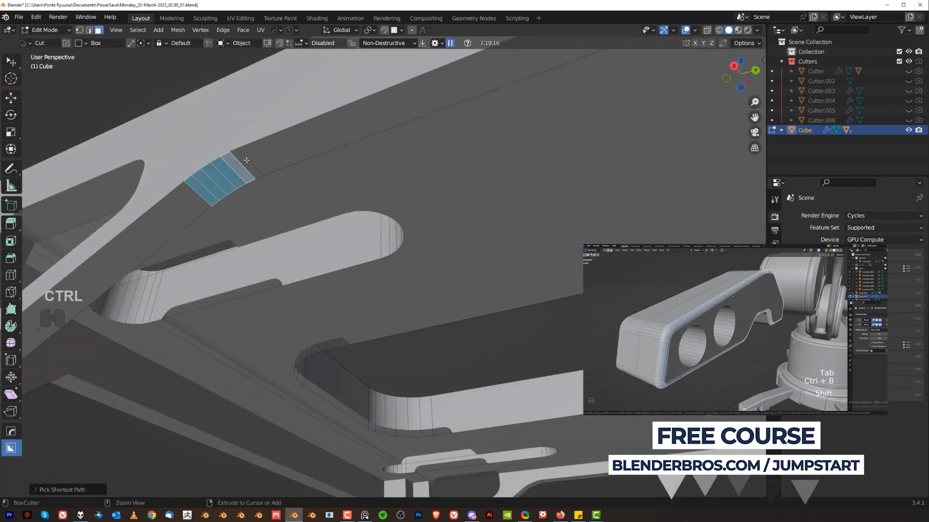
pyautogui.press('KP_3')
pyautogui.hotkey('alt', 'a')
pyautogui.press('3')
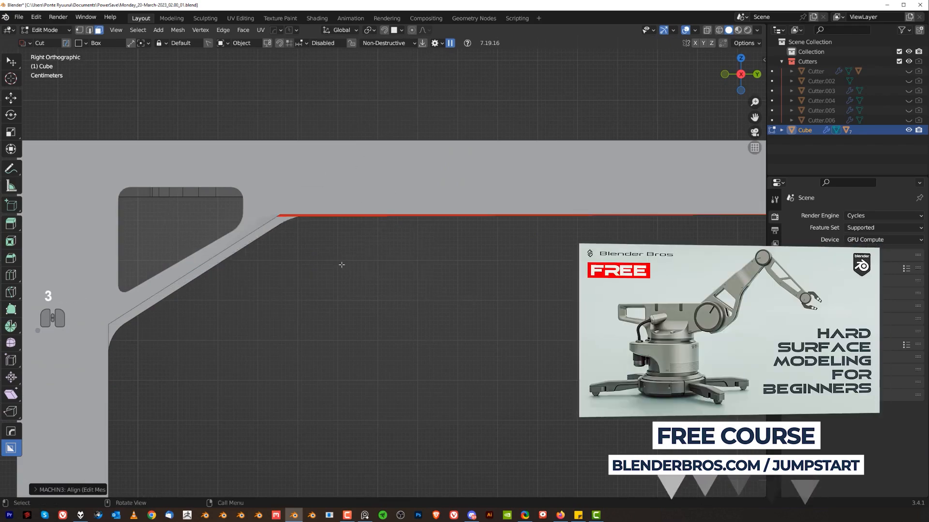
# Symmetrize the frame mesh so the hard brace corners are repeated on the opposite side
pyautogui.scroll(-5, 342, 265)
pyautogui.hotkey('alt', 'x')
pyautogui.moveTo(341, 264); pyautogui.dragTo(91, 348, button='middle')
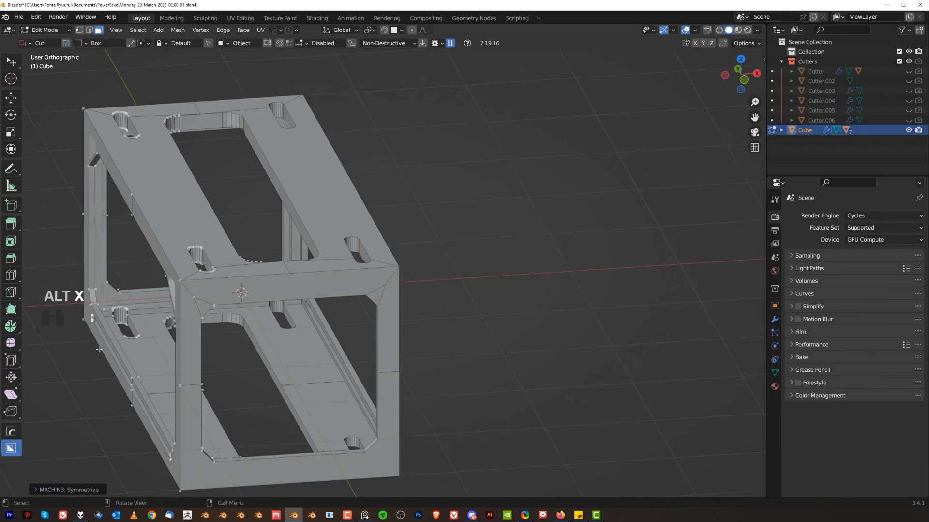
# Bring up the boolean cutter of the rounded triangular cutout above the brace and delete it
pyautogui.press('KP_3')
pyautogui.scroll(5, 363, 259)
pyautogui.press('Tab')
pyautogui.scroll(3, 436, 268)
pyautogui.press('Tab')
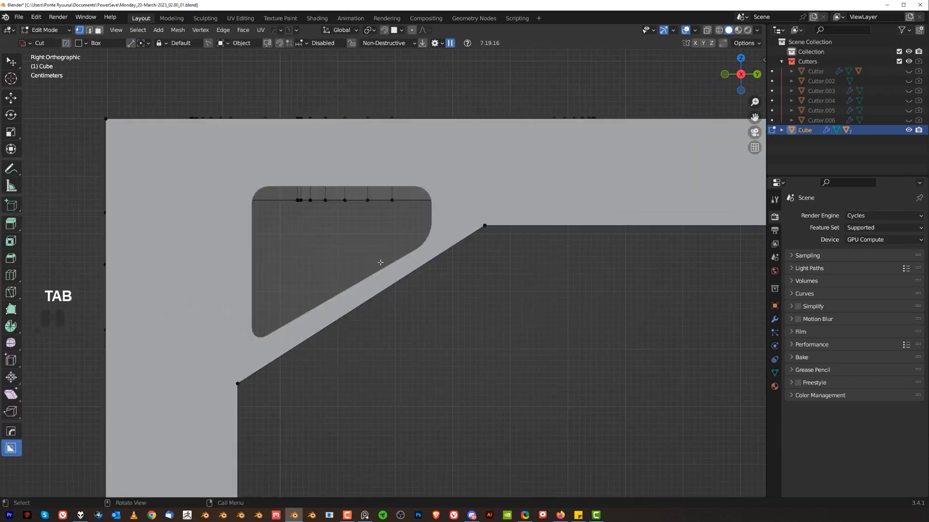
pyautogui.scroll(1, 409, 213)
pyautogui.press('q')
pyautogui.click(384, 226)
pyautogui.press('x')
pyautogui.click(400, 235)
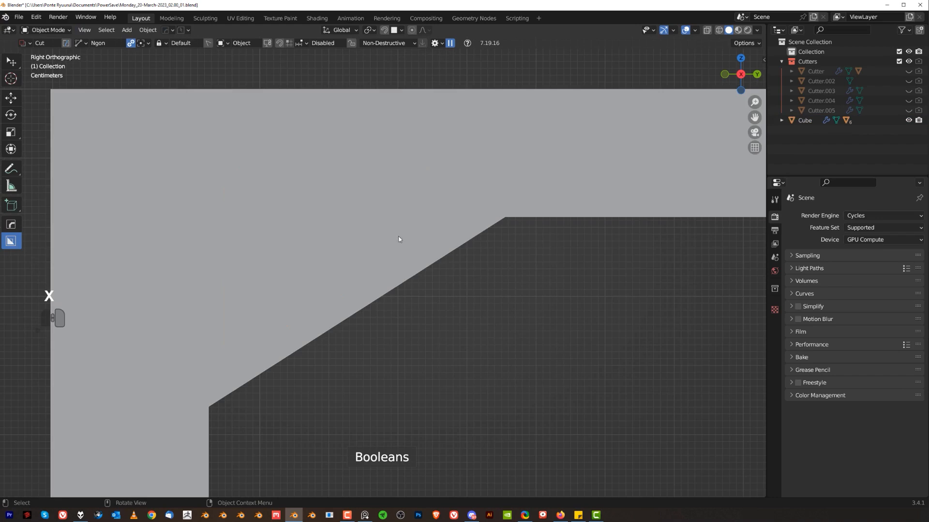
# Cut a four-sided Ngon hole through the frame corner above the brace, with its corners chamfered by a single-segment bevel
pyautogui.scroll(-2, 384, 267)
pyautogui.press('d')
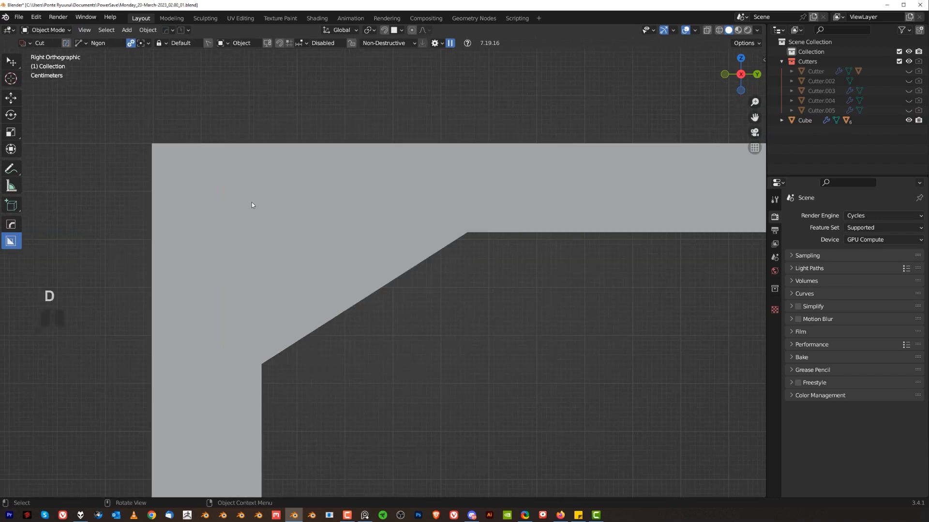
pyautogui.click(263, 236)
pyautogui.rightClick(313, 248)
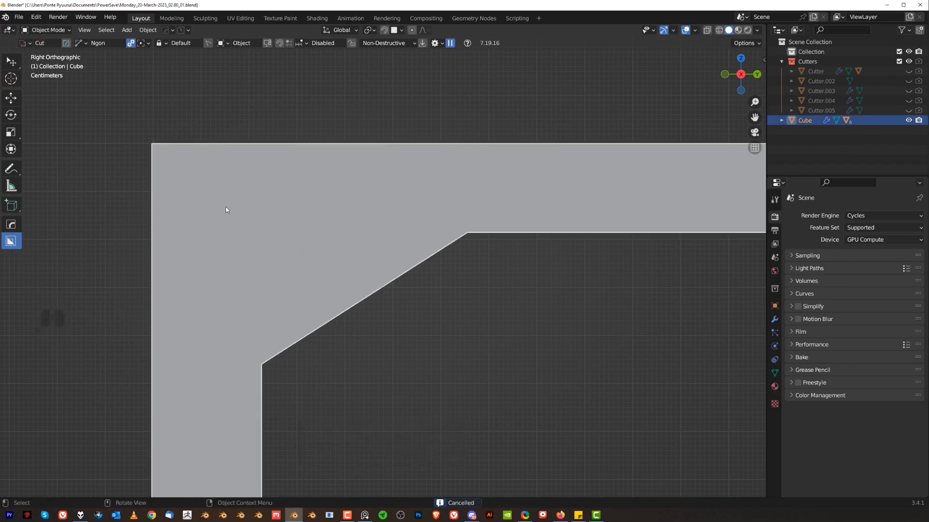
pyautogui.click(211, 205)
pyautogui.click(210, 359)
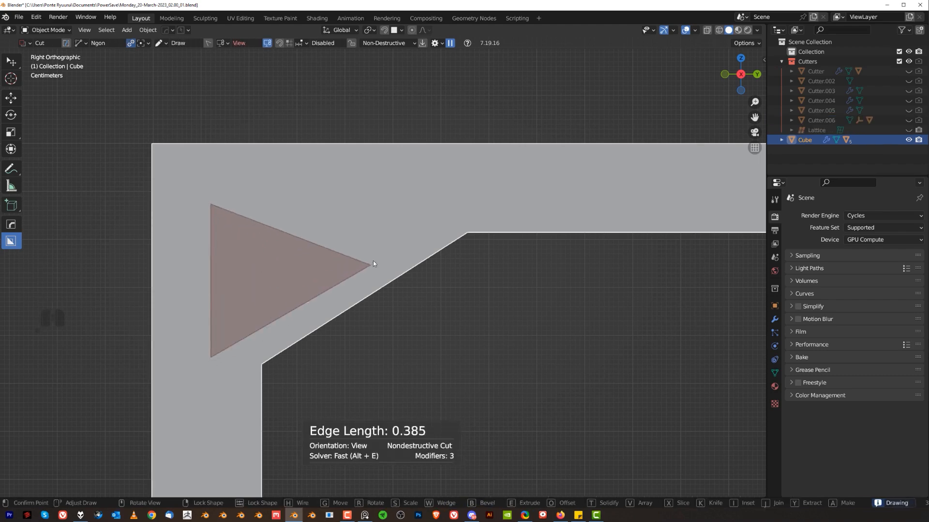
pyautogui.click(398, 250)
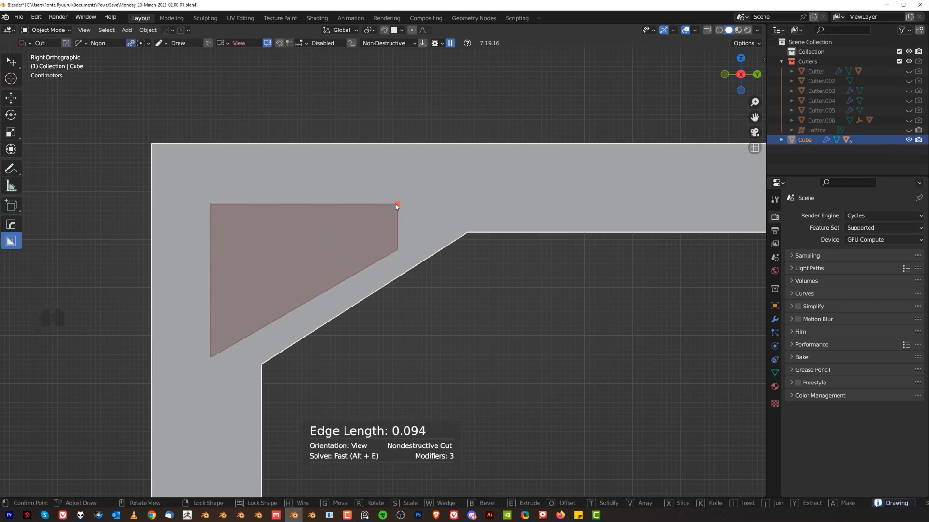
pyautogui.press('b')
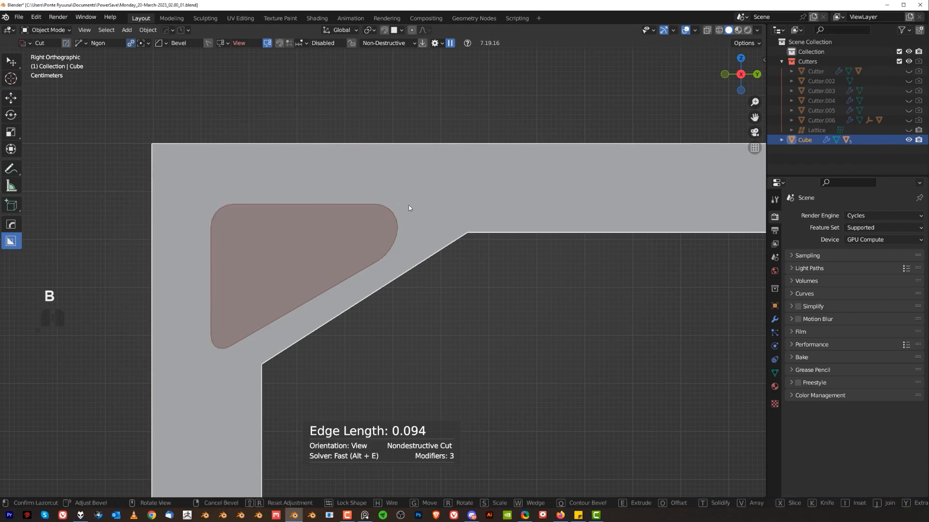
pyautogui.scroll(-3, 408, 208)
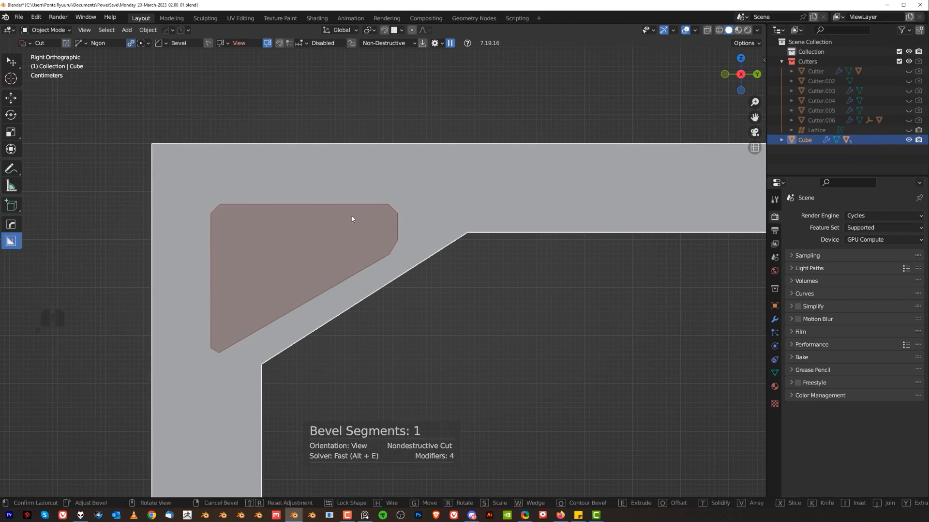
pyautogui.press('space')
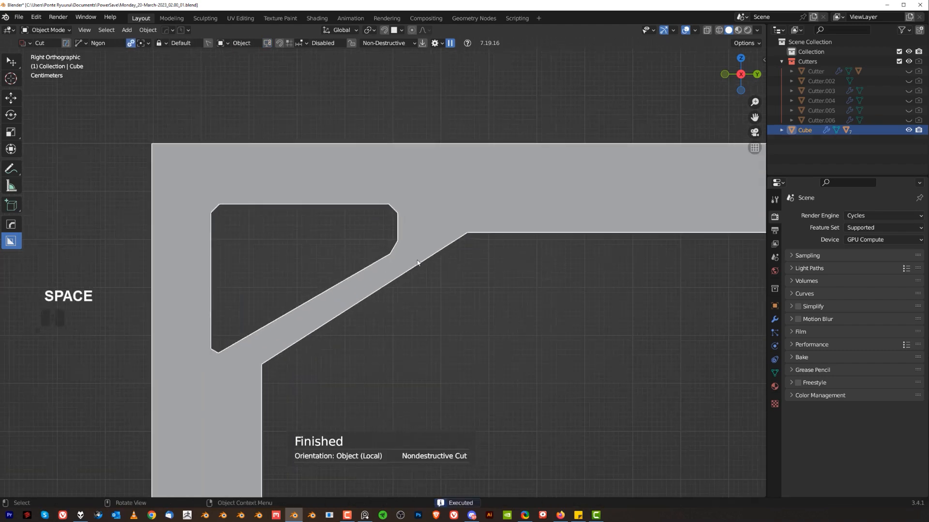
# Slide the vertices at the brace's upper end along the top rail's edge by a factor of about 0.015
pyautogui.moveTo(492, 251); pyautogui.dragTo(469, 231, button='middle')
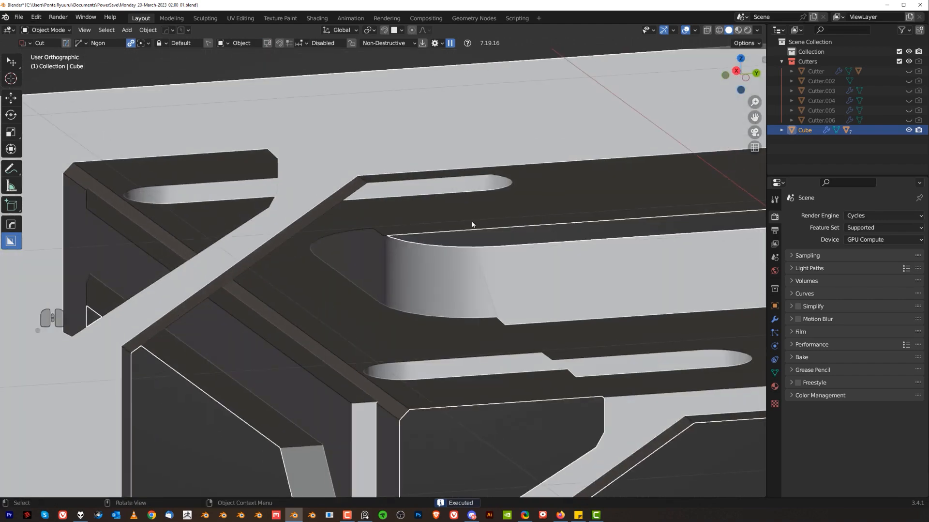
pyautogui.press('Tab')
pyautogui.click(357, 175)
pyautogui.keyDown('shift'); pyautogui.click(367, 183); pyautogui.keyUp('shift')
pyautogui.press('KP_3')
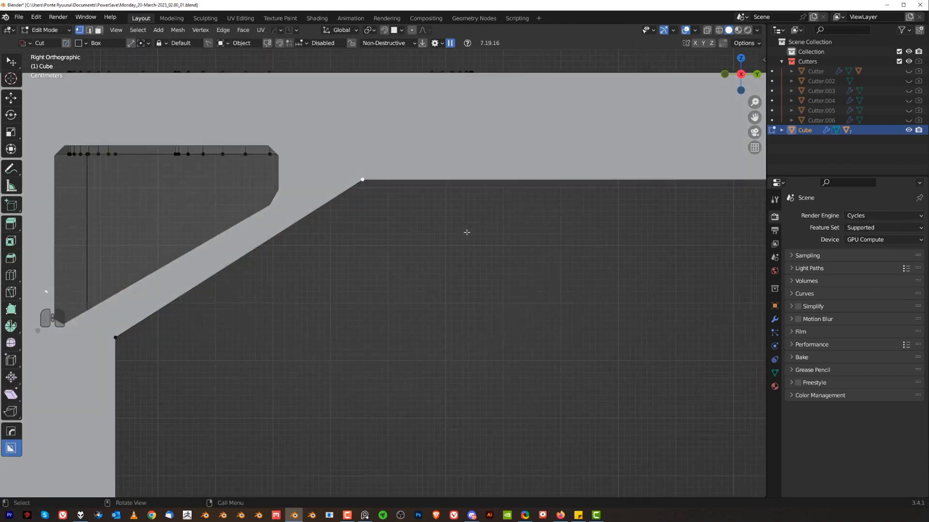
pyautogui.press('g')
pyautogui.press('g')
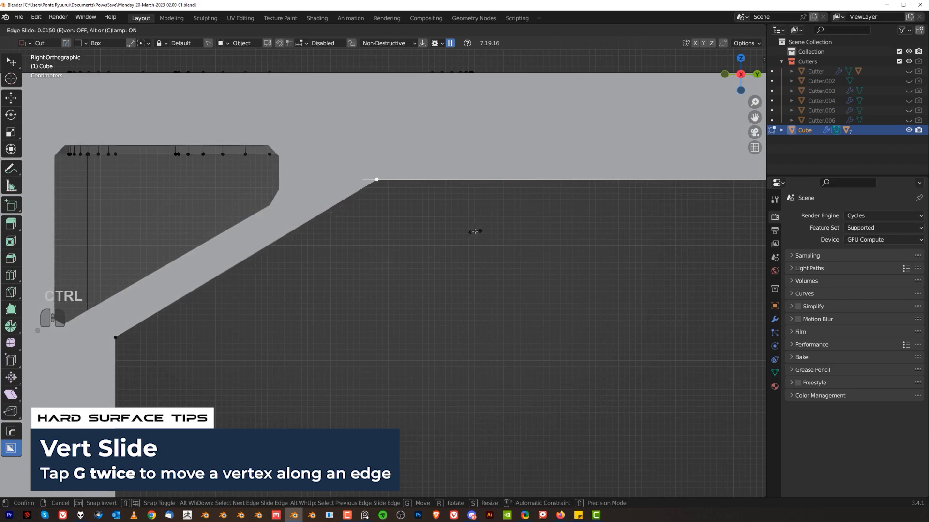
pyautogui.click(477, 231)
pyautogui.press('Tab')
pyautogui.scroll(-9, 440, 210)
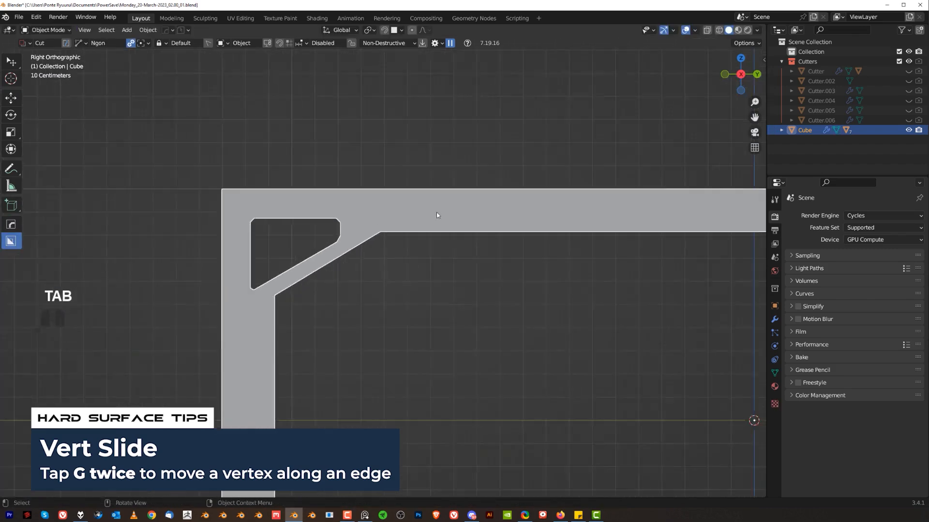
# Symmetrize the frame mesh to carry the slid brace corner over to the opposite side
pyautogui.press('Tab')
pyautogui.scroll(-4, 401, 267)
pyautogui.hotkey('alt', 'x')
pyautogui.keyDown('alt'); pyautogui.moveTo(406, 262); pyautogui.dragTo(466, 272, button='middle'); pyautogui.keyUp('alt')
pyautogui.hotkey('alt', 'x')
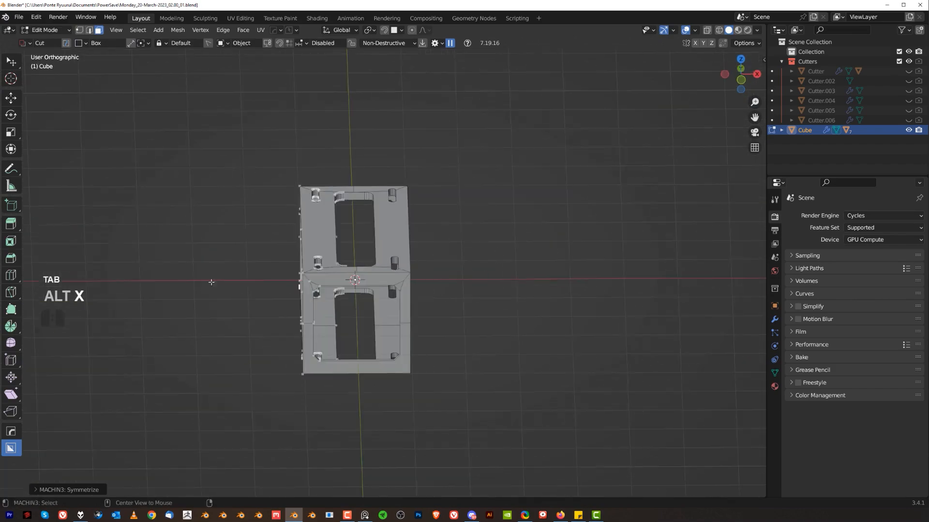
# Examine the whole frame from different angles to check its corner cutouts and slots
pyautogui.press('Tab')
pyautogui.press('`')
pyautogui.press('KP_5')
pyautogui.press('KP_5')
pyautogui.moveTo(503, 218); pyautogui.dragTo(552, 263, button='middle')
pyautogui.press('Tab')
pyautogui.press('KP_5')
pyautogui.press('`')
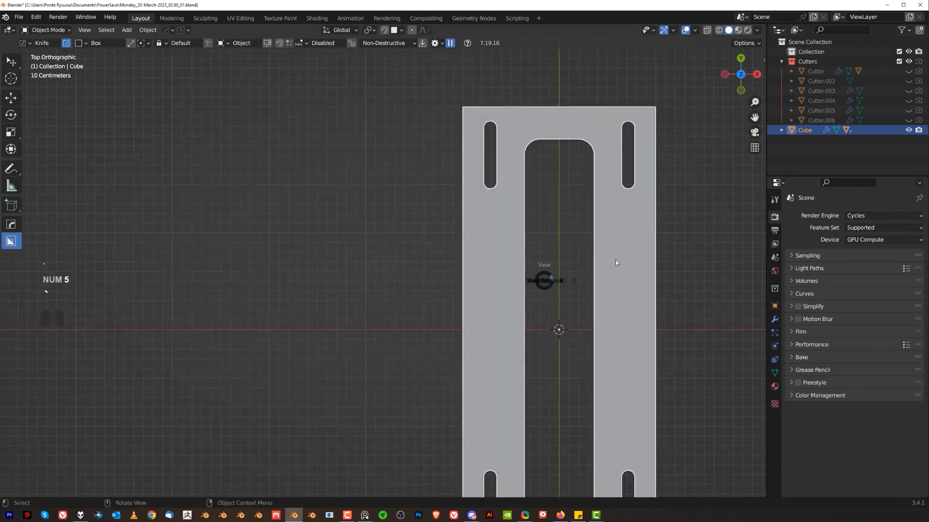
# Bring up the boolean cutter of the rounded triangular corner cutout and remove its Bevel and Bevel Weld modifiers
pyautogui.scroll(5, 382, 267)
pyautogui.keyDown('shift'); pyautogui.moveTo(363, 250); pyautogui.dragTo(381, 280, button='middle'); pyautogui.keyUp('shift')
pyautogui.scroll(3, 381, 281)
pyautogui.press('q')
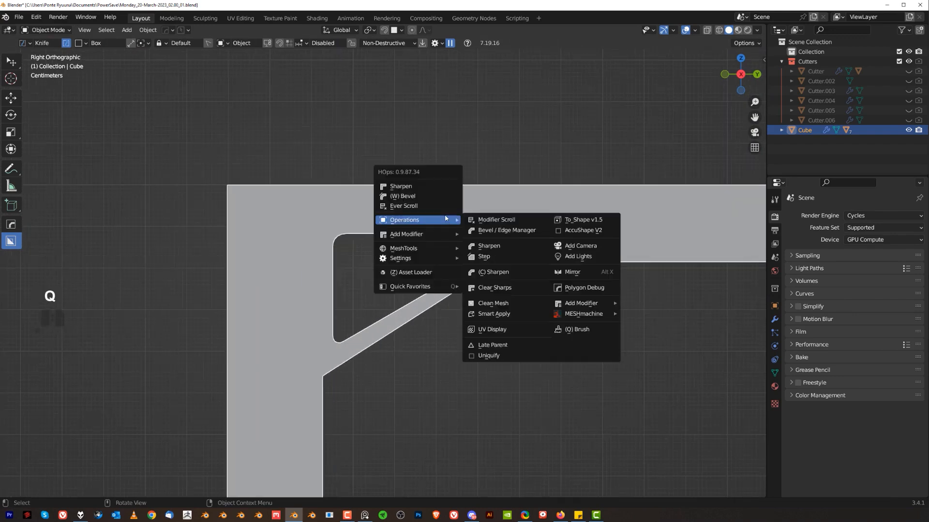
pyautogui.click(445, 207)
pyautogui.click(445, 207)
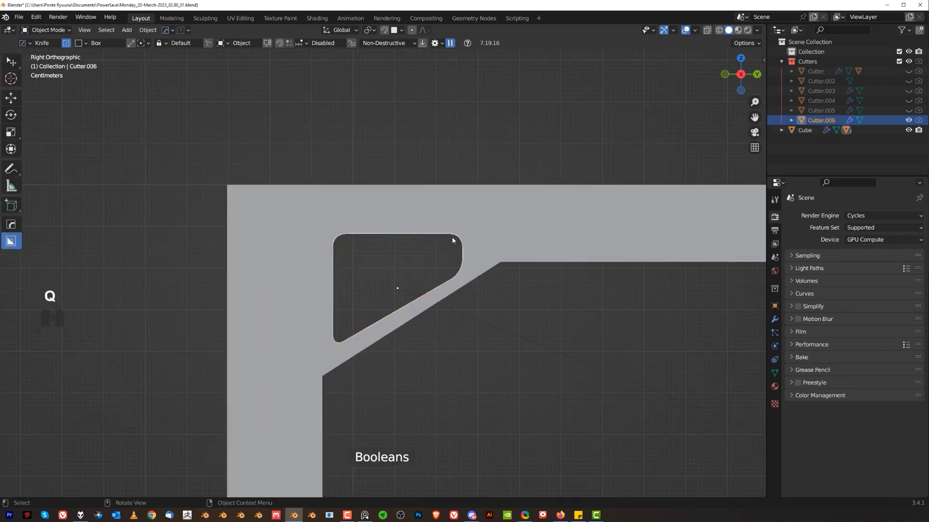
pyautogui.hotkey('ctrl', '`')
pyautogui.click(340, 284)
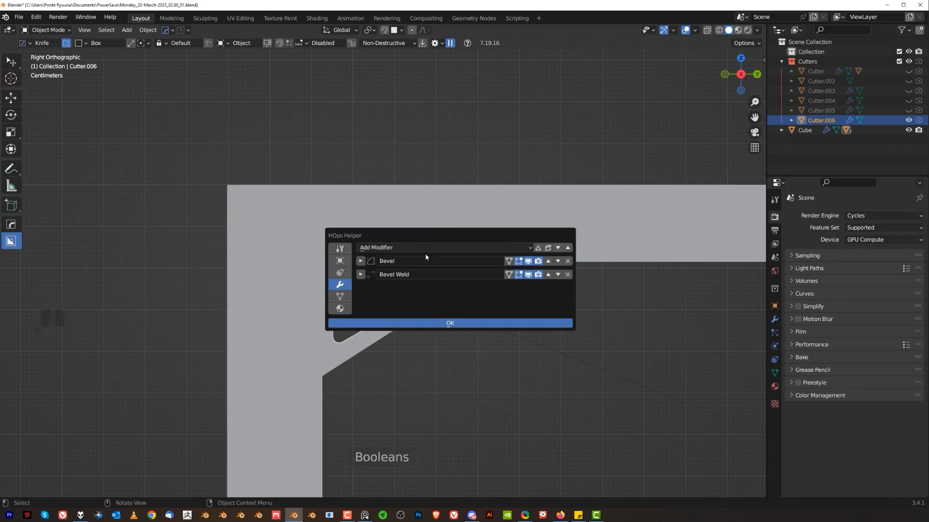
pyautogui.click(568, 261)
pyautogui.scroll(2, 442, 252)
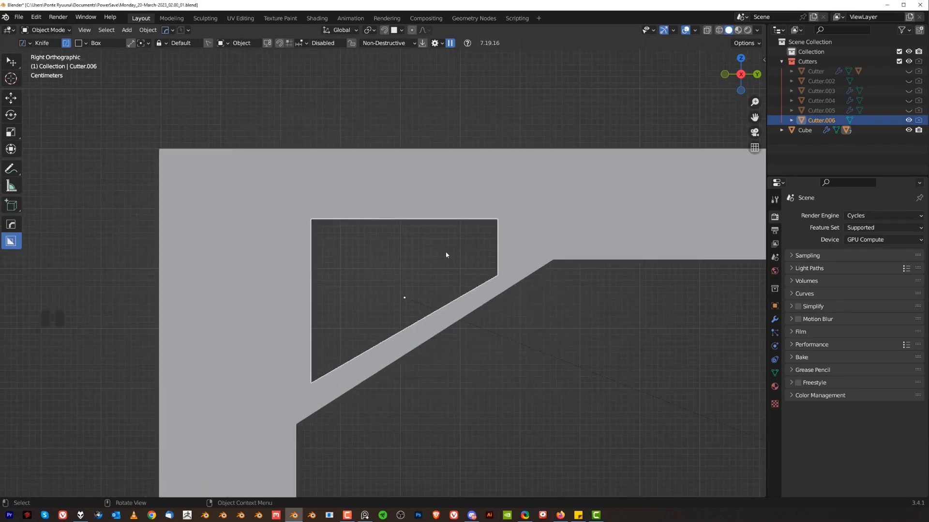
# Move the cutter edge at the upper end of its slanted side up along Z by about 0.015 m
pyautogui.keyDown('shift'); pyautogui.moveTo(441, 253); pyautogui.dragTo(439, 232, button='middle'); pyautogui.keyUp('shift')
pyautogui.press('Tab')
pyautogui.moveTo(486, 276); pyautogui.dragTo(170, 222, button='middle')
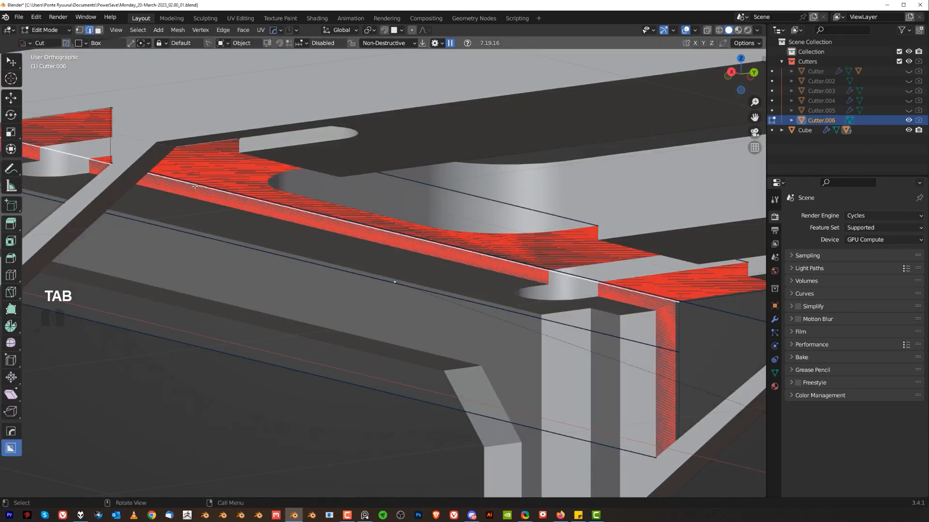
pyautogui.moveTo(195, 186); pyautogui.dragTo(410, 292, button='middle')
pyautogui.keyDown('shift'); pyautogui.moveTo(510, 298); pyautogui.dragTo(555, 321, button='middle'); pyautogui.keyUp('shift')
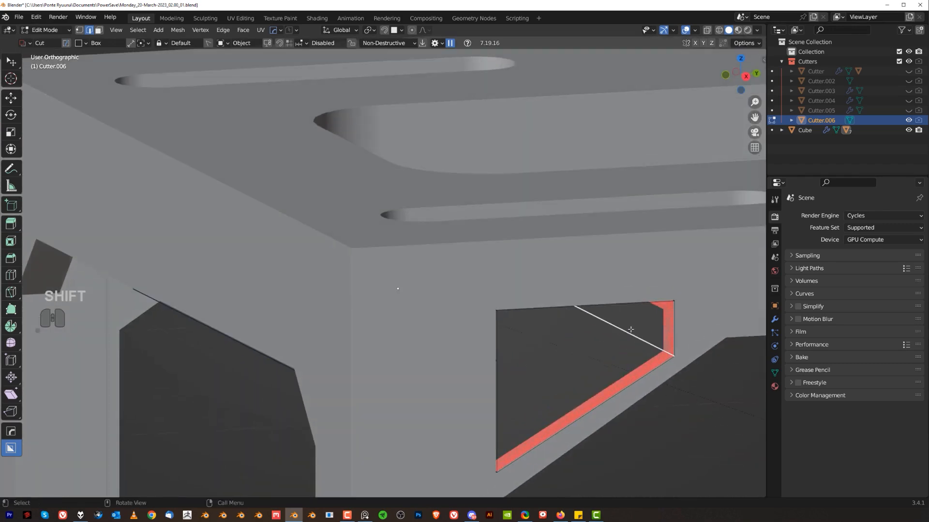
pyautogui.keyDown('alt'); pyautogui.moveTo(631, 328); pyautogui.dragTo(608, 345, button='middle'); pyautogui.keyUp('alt')
pyautogui.press('g')
pyautogui.press('z')
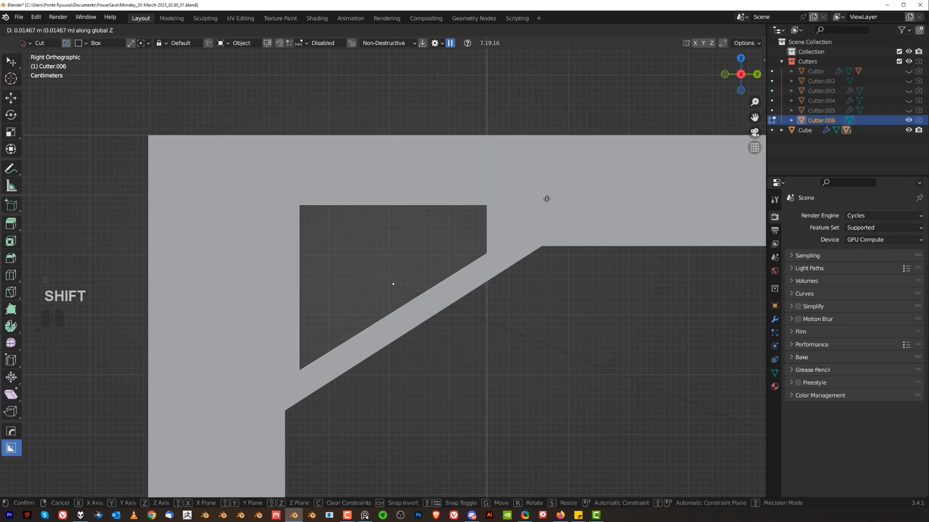
pyautogui.click(546, 196)
# Bevel the cutter's sharp lower edge with one segment and align the resulting edges into a flat horizontal base
pyautogui.moveTo(332, 327); pyautogui.dragTo(279, 388, button='middle')
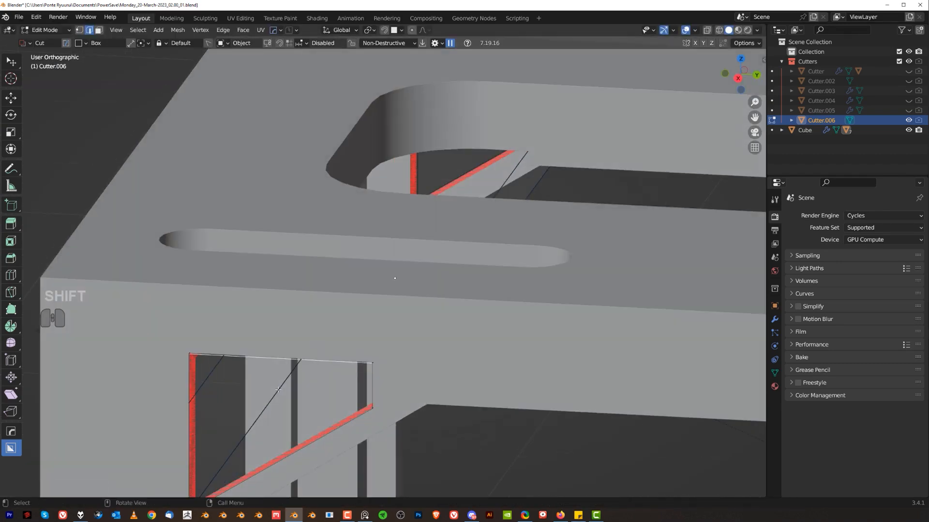
pyautogui.keyDown('alt'); pyautogui.moveTo(336, 388); pyautogui.dragTo(539, 373, button='middle'); pyautogui.keyUp('alt')
pyautogui.hotkey('ctrl', 'b')
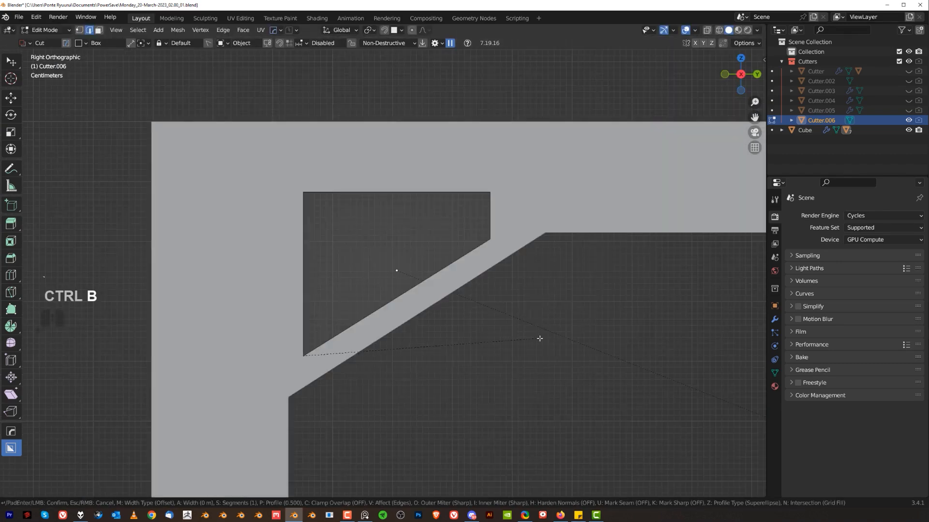
pyautogui.click(582, 330)
pyautogui.scroll(-1, 390, 206)
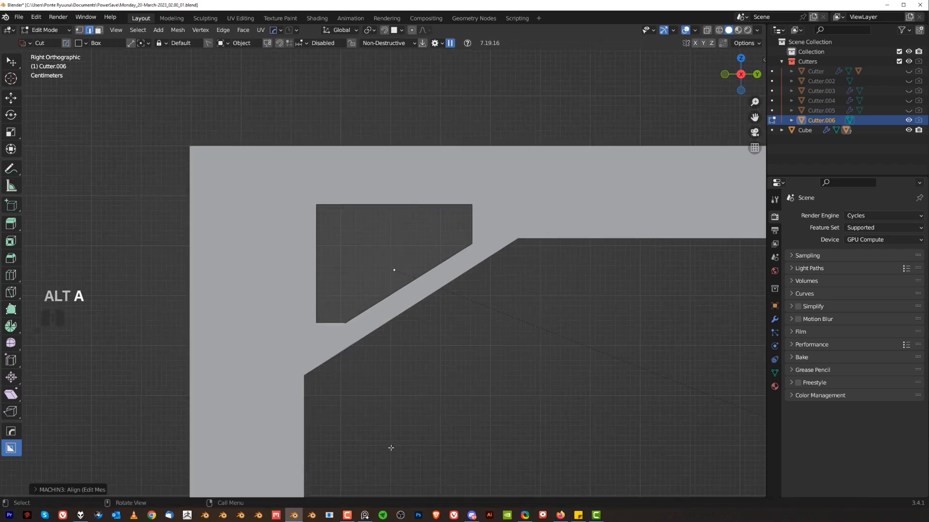
# Select the cutter's outer end face and move it along the X axis
pyautogui.moveTo(358, 270); pyautogui.dragTo(265, 260, button='middle')
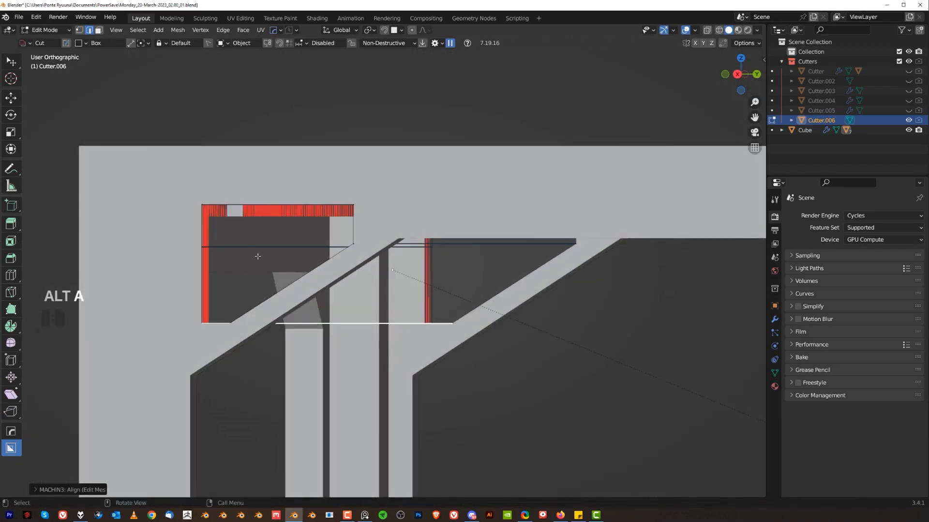
pyautogui.click(253, 254)
pyautogui.press('Tab')
pyautogui.click(253, 275)
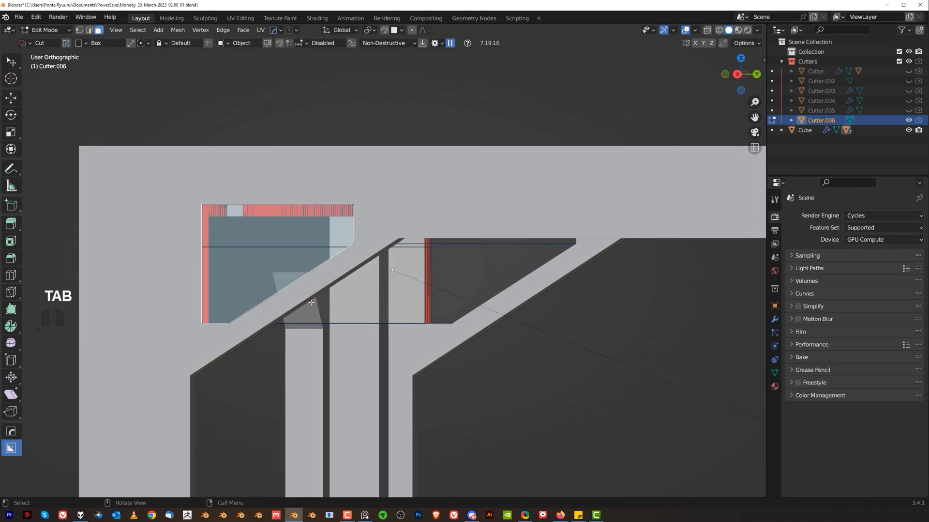
pyautogui.press('`')
pyautogui.moveTo(456, 324); pyautogui.dragTo(480, 315, button='middle')
pyautogui.scroll(-1, 480, 315)
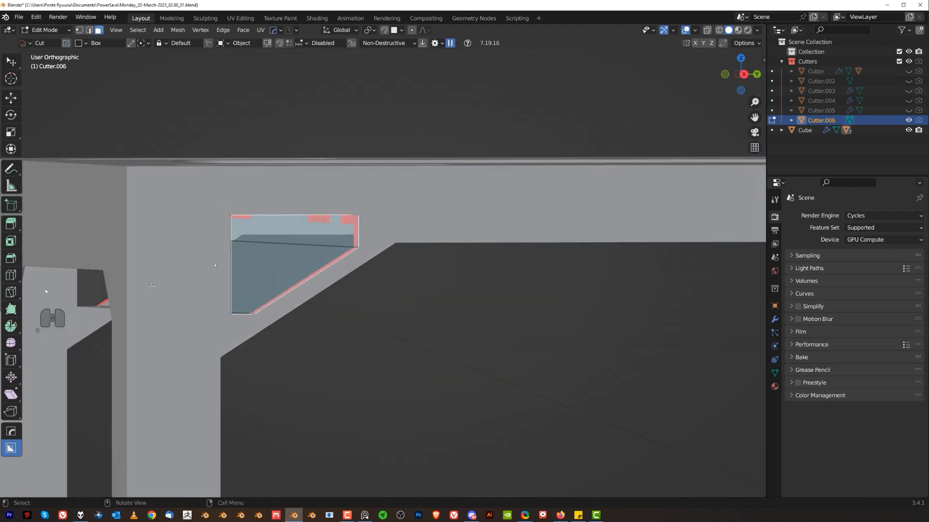
pyautogui.press('g')
pyautogui.press('x')
pyautogui.click(149, 276)
pyautogui.press('`')
pyautogui.keyDown('shift'); pyautogui.moveTo(148, 300); pyautogui.dragTo(194, 293, button='middle'); pyautogui.keyUp('shift')
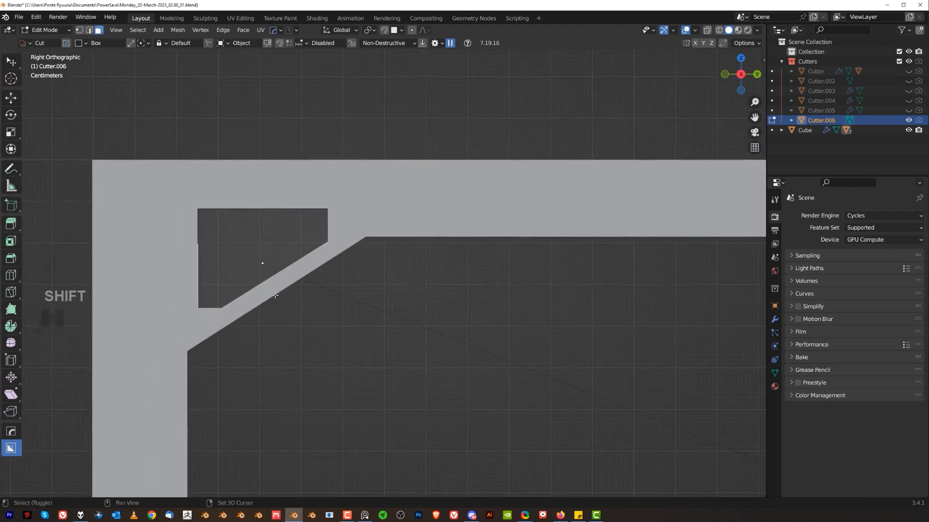
pyautogui.scroll(1, 385, 335)
pyautogui.press('g')
pyautogui.press('y')
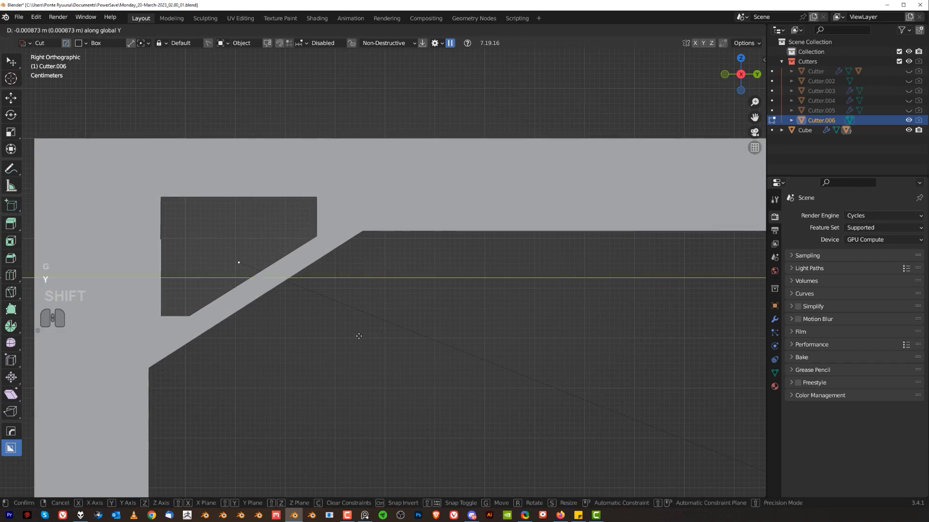
pyautogui.rightClick(281, 337)
pyautogui.moveTo(281, 338); pyautogui.dragTo(218, 310, button='middle')
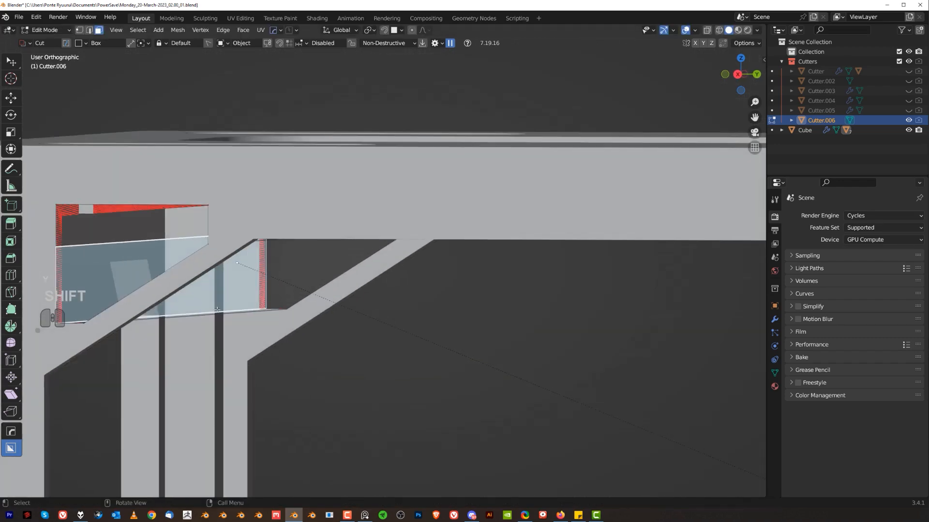
# Select the cutter's vertical side face nearest the leg and move it along Y to line up with the leg's inner edge
pyautogui.keyDown('shift'); pyautogui.click(86, 231); pyautogui.keyUp('shift')
pyautogui.hotkey('ctrl', 'z')
pyautogui.moveTo(86, 230); pyautogui.dragTo(328, 285, button='middle')
pyautogui.press('/')
pyautogui.keyDown('shift'); pyautogui.click(325, 257); pyautogui.keyUp('shift')
pyautogui.press('/')
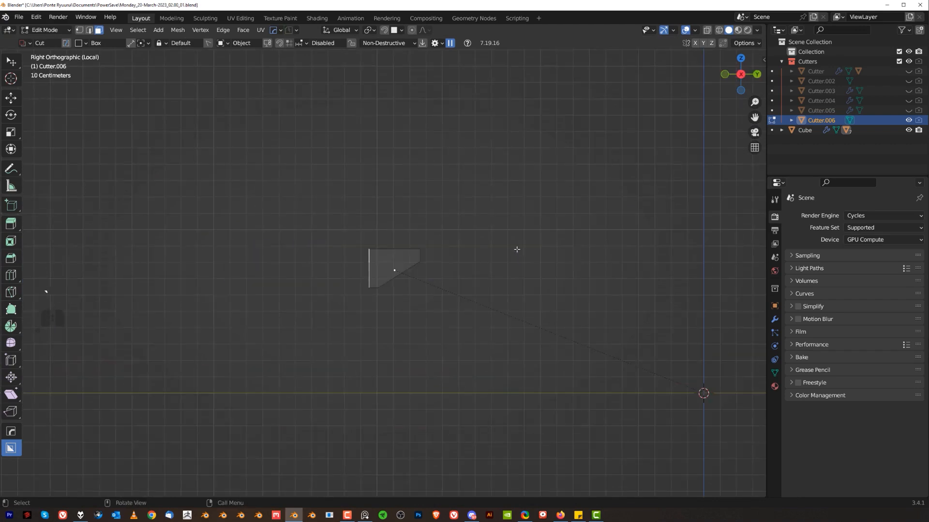
pyautogui.press('KP_3')
pyautogui.press('g')
pyautogui.press('y')
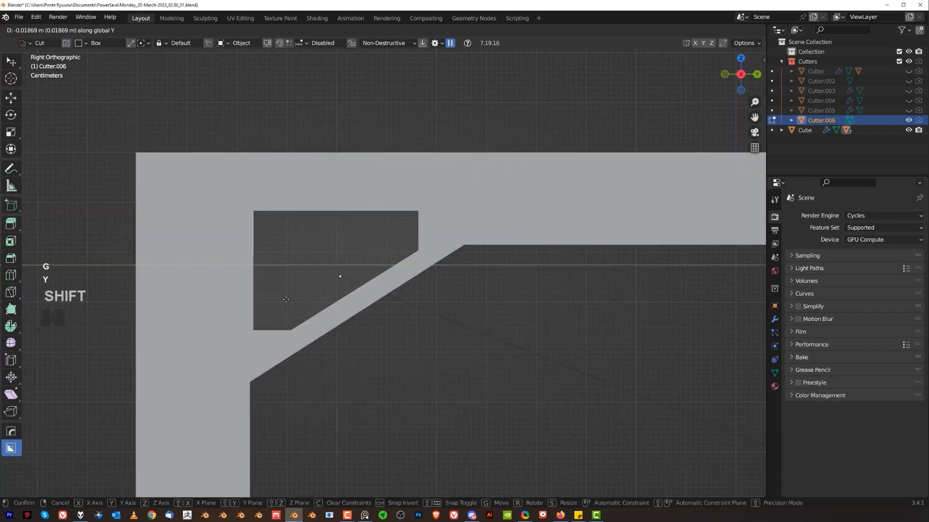
pyautogui.click(246, 304)
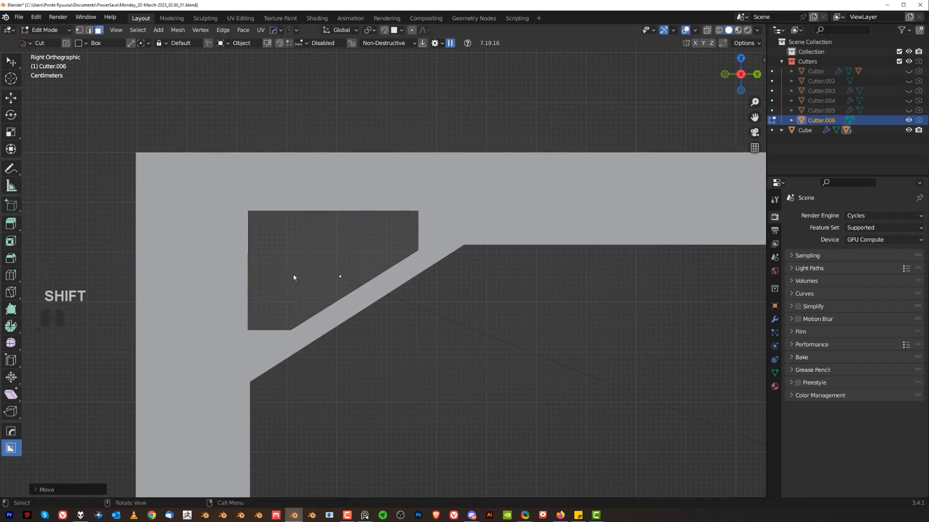
# Hide the cutters to examine the widened corner cutout on the whole frame, and undo back to the visible cutter
pyautogui.press('Tab')
pyautogui.scroll(-10, 339, 305)
pyautogui.hotkey('shift', '2')
pyautogui.scroll(8, 394, 261)
pyautogui.moveTo(394, 246); pyautogui.dragTo(525, 284, button='middle')
pyautogui.press('Tab')
pyautogui.press('Tab')
pyautogui.hotkey('ctrl', 'z')
pyautogui.hotkey('ctrl', 'z')
pyautogui.hotkey('ctrl', 'z')
# Set the transform orientation to Face and move the cutter's slanted face inward along its Z axis to thicken the brace
pyautogui.moveTo(439, 288); pyautogui.dragTo(334, 241, button='middle')
pyautogui.press('Tab')
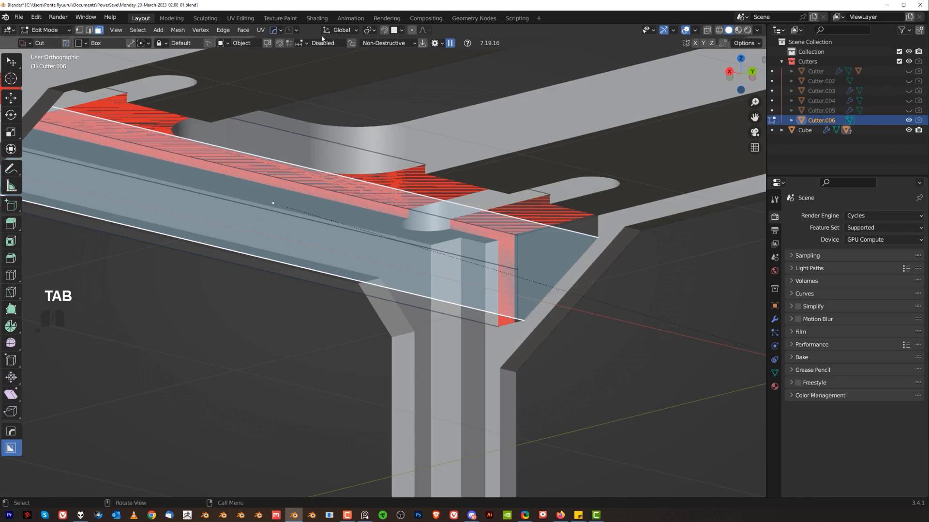
pyautogui.click(341, 30)
pyautogui.click(383, 60)
pyautogui.keyDown('alt'); pyautogui.moveTo(541, 237); pyautogui.dragTo(437, 239, button='middle'); pyautogui.keyUp('alt')
pyautogui.scroll(-2, 512, 240)
pyautogui.scroll(1, 406, 252)
pyautogui.press('g')
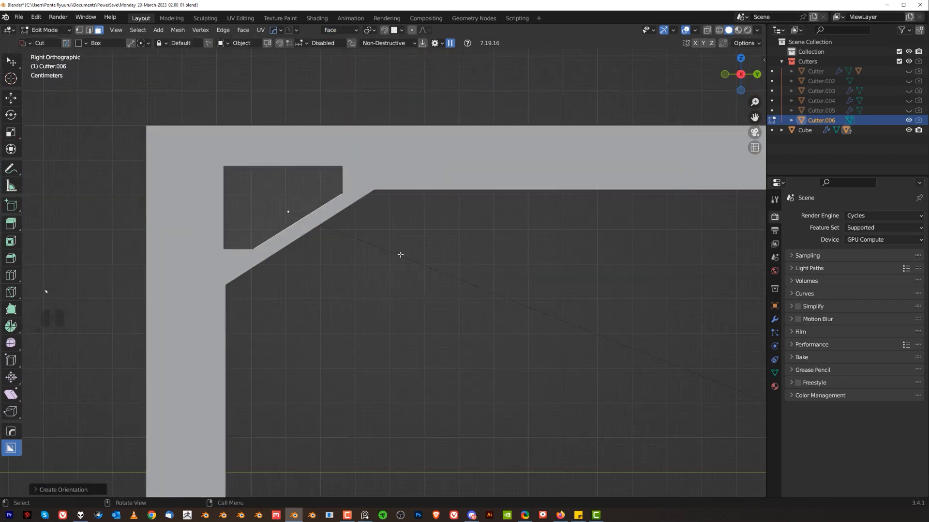
pyautogui.press('z')
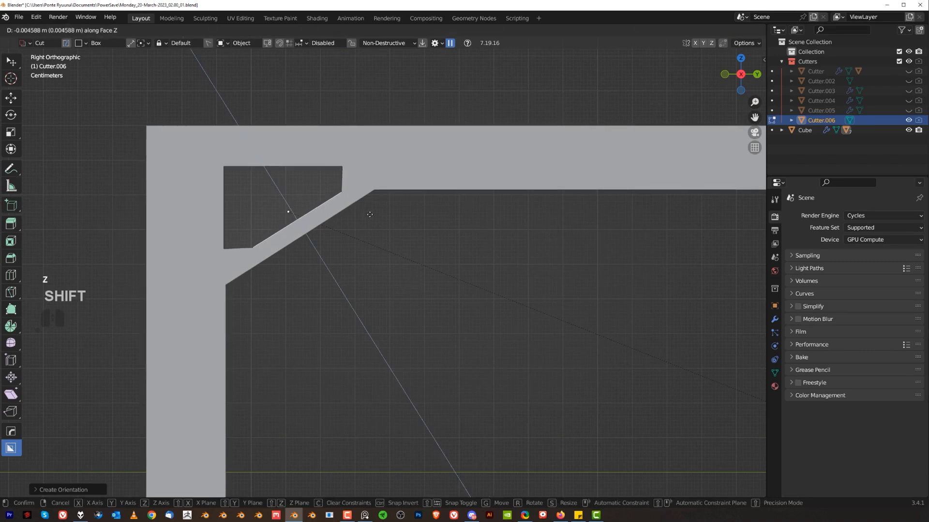
pyautogui.click(312, 124)
# Merge the two end vertices of the slanted side into the cutter's adjacent upper and lower corners, forming a triangular profile
pyautogui.scroll(2, 334, 130)
pyautogui.keyDown('shift'); pyautogui.moveTo(373, 150); pyautogui.dragTo(403, 207, button='middle'); pyautogui.keyUp('shift')
pyautogui.moveTo(403, 207); pyautogui.dragTo(414, 207, button='middle')
pyautogui.press('Tab')
pyautogui.press('1')
pyautogui.click(416, 204)
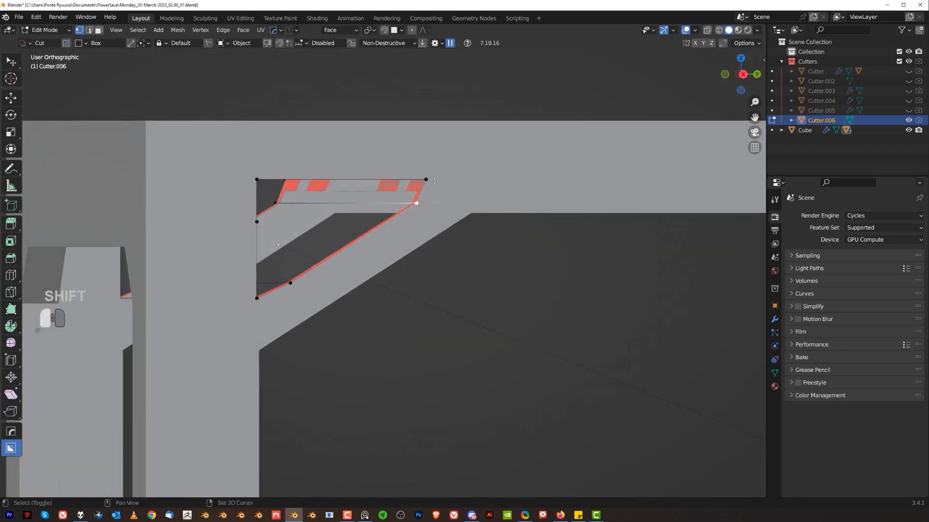
pyautogui.keyDown('shift'); pyautogui.click(425, 180); pyautogui.keyUp('shift')
pyautogui.press('1')
pyautogui.click(290, 283)
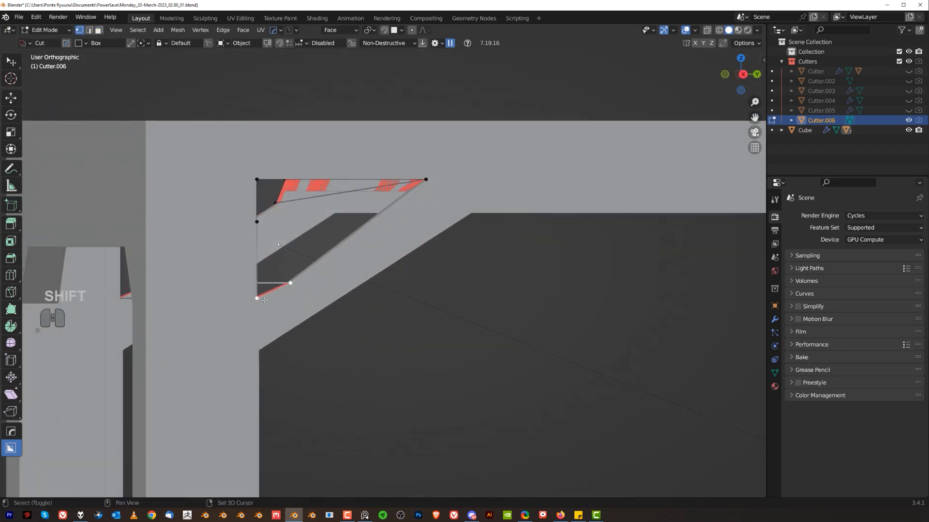
pyautogui.press('1')
pyautogui.scroll(-4, 270, 311)
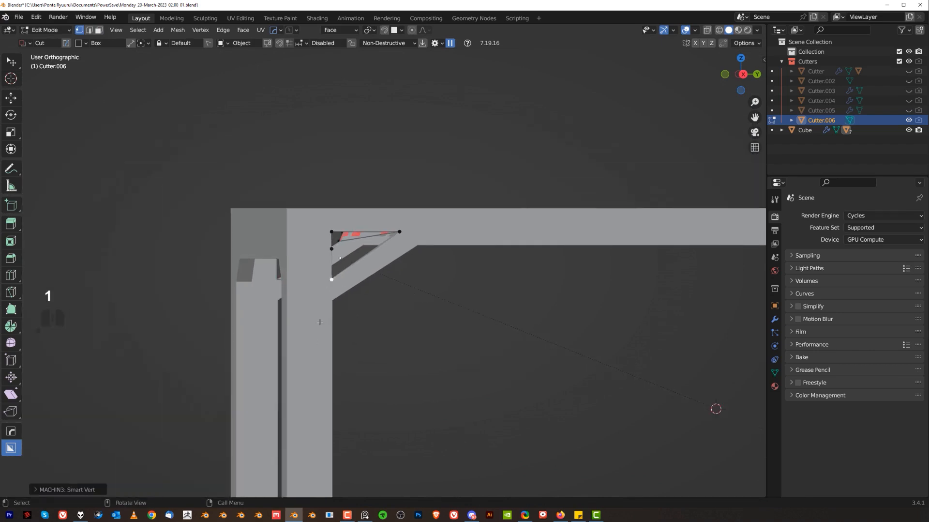
# Isolate the cutter and symmetrize its mesh to carry the triangular profile over to the opposite end
pyautogui.press('/')
pyautogui.moveTo(352, 346); pyautogui.dragTo(476, 355, button='middle')
pyautogui.press('Tab')
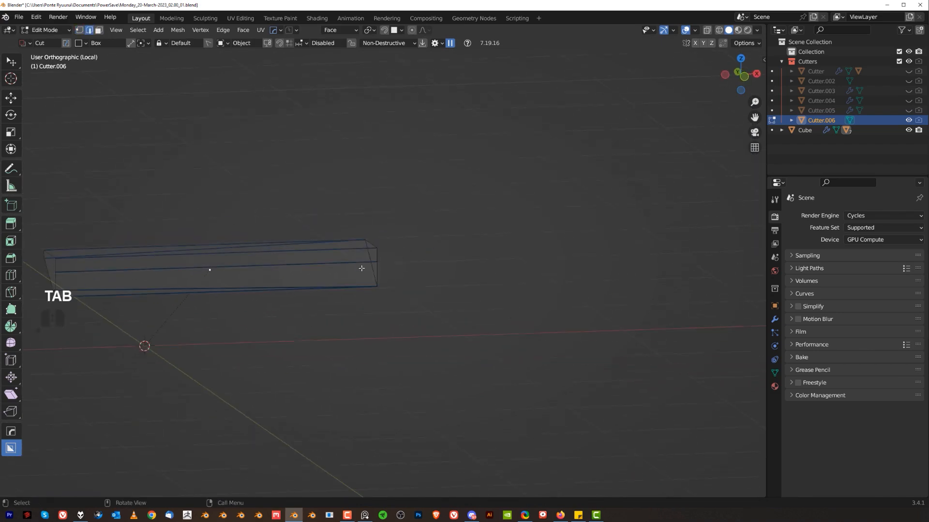
pyautogui.hotkey('alt', 'x')
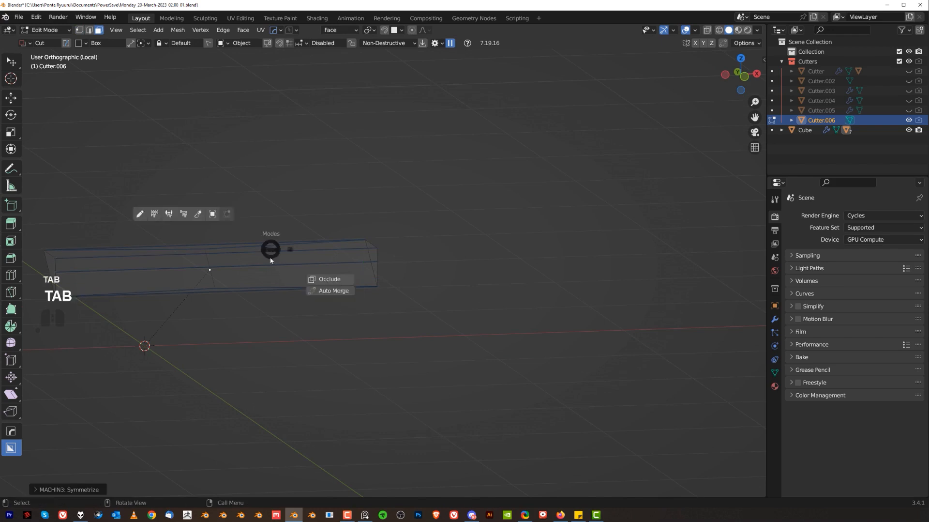
pyautogui.keyDown('alt'); pyautogui.click(213, 267); pyautogui.keyUp('alt')
# Dissolve the leftover lengthwise edges on the cutter's sides
pyautogui.moveTo(213, 268); pyautogui.dragTo(255, 292, button='middle')
pyautogui.press('Tab')
pyautogui.keyDown('shift'); pyautogui.click(206, 291); pyautogui.keyUp('shift')
pyautogui.press('x')
pyautogui.click(205, 292)
pyautogui.scroll(2, 182, 269)
pyautogui.click(173, 258)
pyautogui.press('x')
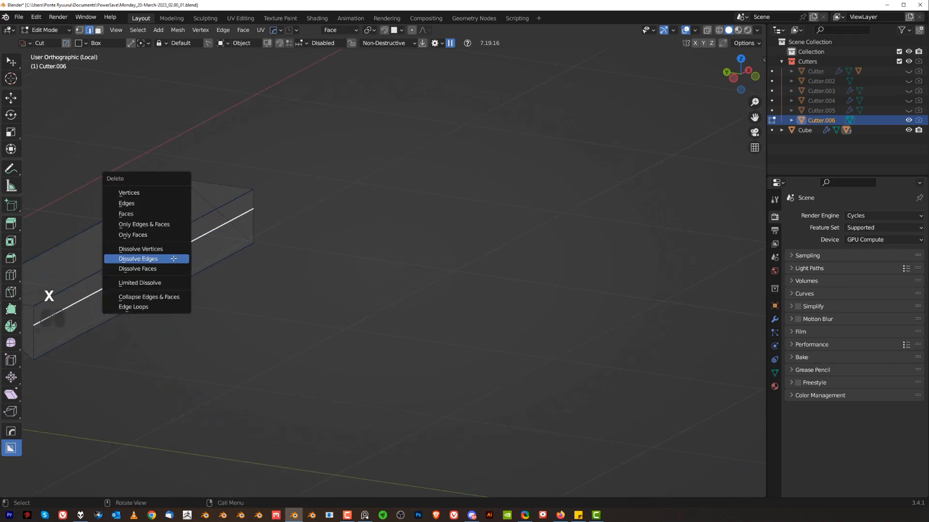
pyautogui.click(174, 258)
pyautogui.moveTo(222, 257); pyautogui.dragTo(150, 234, button='middle')
pyautogui.press('Tab')
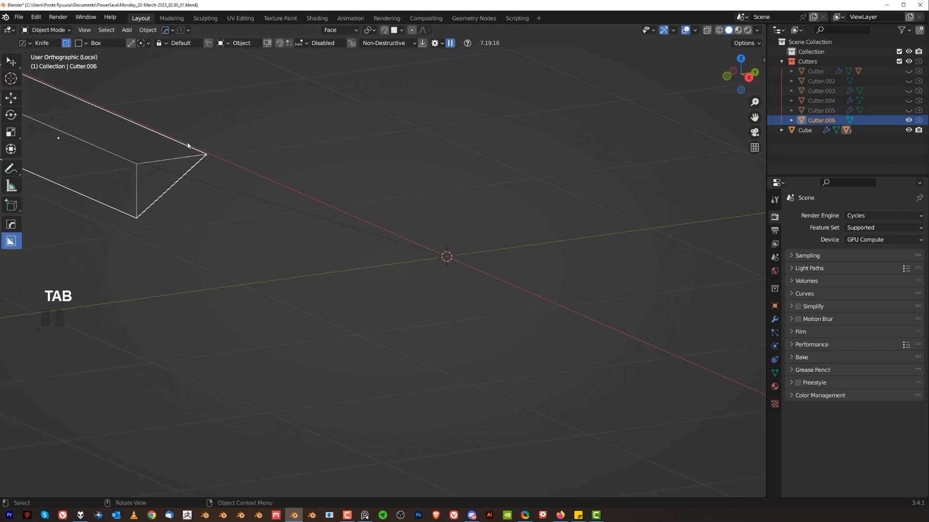
# Leave isolation and move the cutter's sharp edge at the upper end of the slanted side outward along Y
pyautogui.press('/')
pyautogui.scroll(2, 361, 236)
pyautogui.press('`')
pyautogui.scroll(2, 425, 257)
pyautogui.keyDown('shift'); pyautogui.moveTo(387, 245); pyautogui.dragTo(352, 222, button='middle'); pyautogui.keyUp('shift')
pyautogui.press('Tab')
pyautogui.click(334, 180)
pyautogui.press('`')
pyautogui.scroll(1, 427, 265)
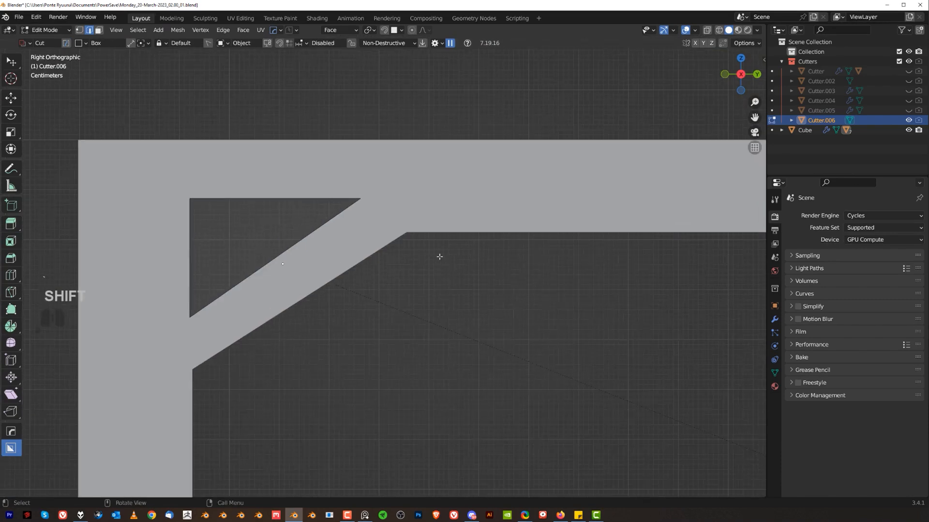
pyautogui.press('g')
pyautogui.press('y')
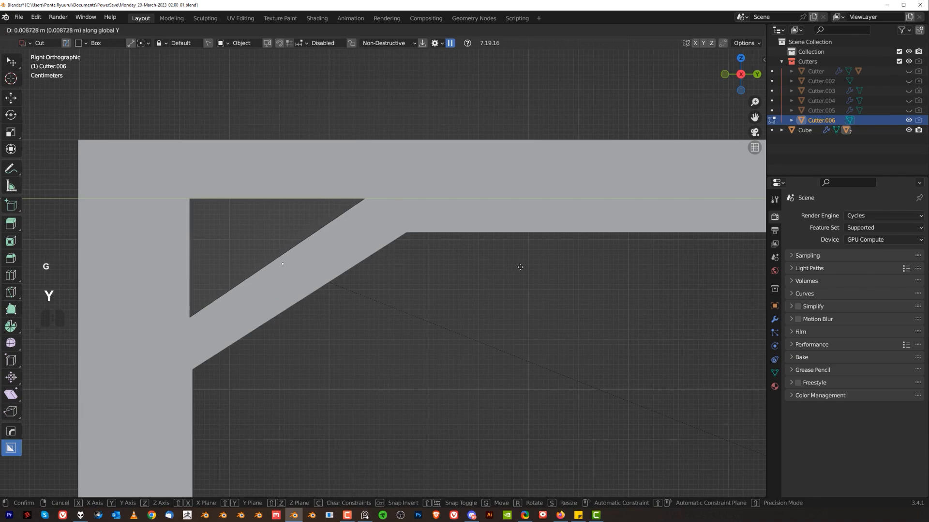
pyautogui.click(537, 269)
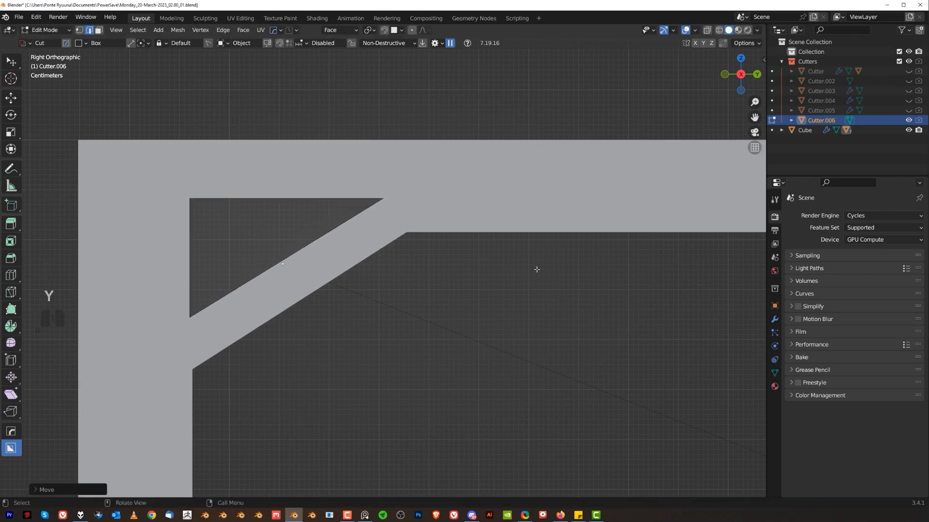
# Try to bevel the cutter's sharp upper edge and align the resulting edges, and undo the alignment
pyautogui.moveTo(432, 279); pyautogui.dragTo(489, 294, button='middle')
pyautogui.hotkey('ctrl', 'b')
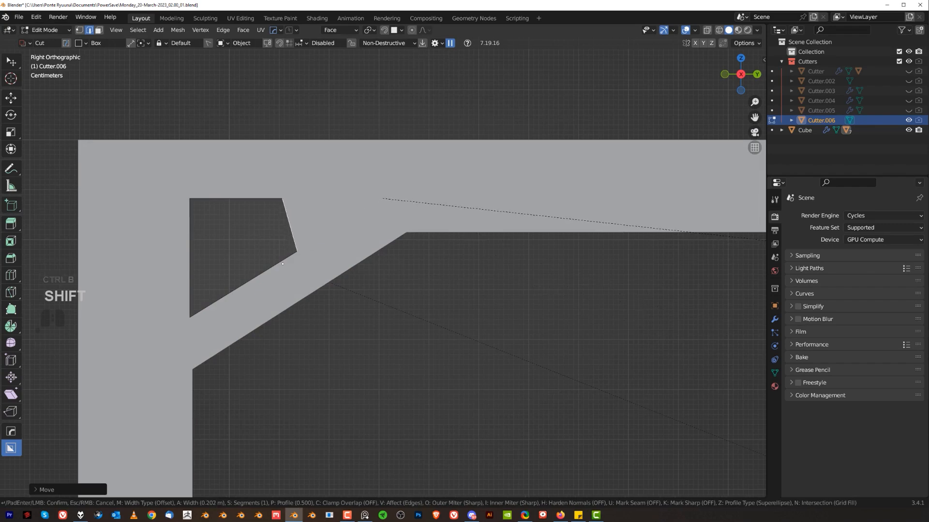
pyautogui.rightClick(283, 296)
pyautogui.hotkey('ctrl', 'shift', 'b')
pyautogui.click(439, 233)
pyautogui.hotkey('alt', 'a')
pyautogui.hotkey('ctrl', 'z')
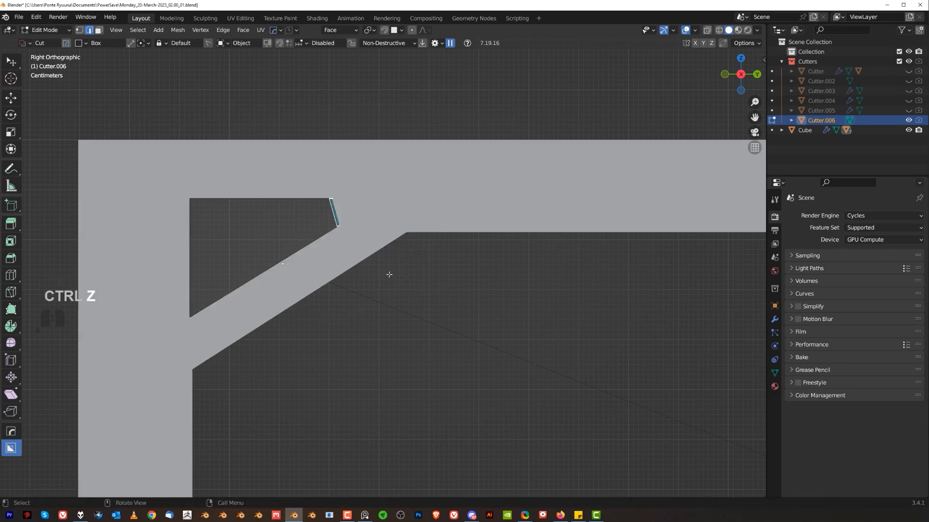
# Bevel the cutter's sharp upper edge in isolation and align the resulting edges into a vertical side
pyautogui.press('KP_Divide')
pyautogui.moveTo(398, 282); pyautogui.dragTo(434, 309, button='middle')
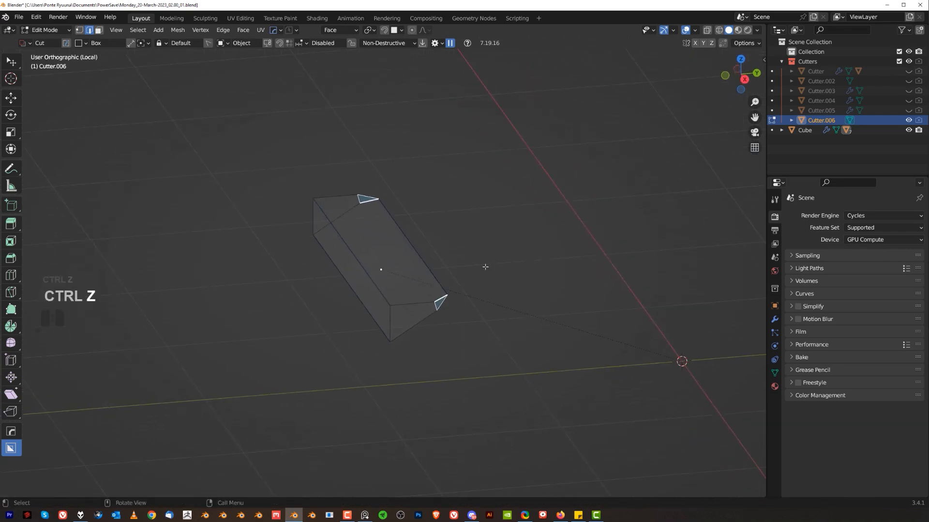
pyautogui.hotkey('ctrl', 'b')
pyautogui.click(556, 265)
pyautogui.hotkey('alt', 'a')
pyautogui.press('KP_Divide')
# Bevel the cutter's sharp lower edge with one segment, about 0.038 m wide, and align the new edges into a horizontal base
pyautogui.moveTo(241, 281); pyautogui.dragTo(213, 324, button='middle')
pyautogui.keyDown('shift'); pyautogui.moveTo(213, 324); pyautogui.dragTo(251, 302, button='middle'); pyautogui.keyUp('shift')
pyautogui.click(159, 415)
pyautogui.keyDown('alt'); pyautogui.moveTo(458, 340); pyautogui.dragTo(371, 330, button='middle'); pyautogui.keyUp('alt')
pyautogui.hotkey('alt', 'a')
pyautogui.hotkey('ctrl', 'b')
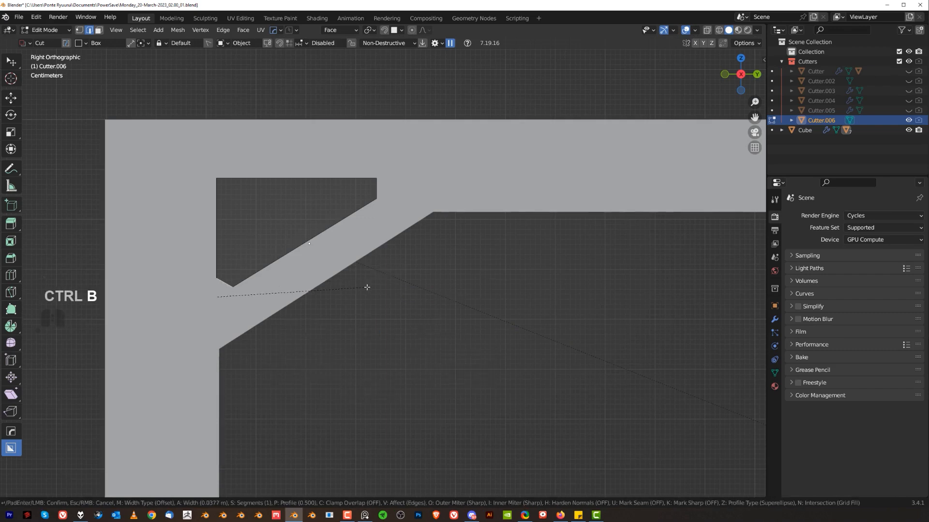
pyautogui.click(367, 287)
pyautogui.press('Tab')
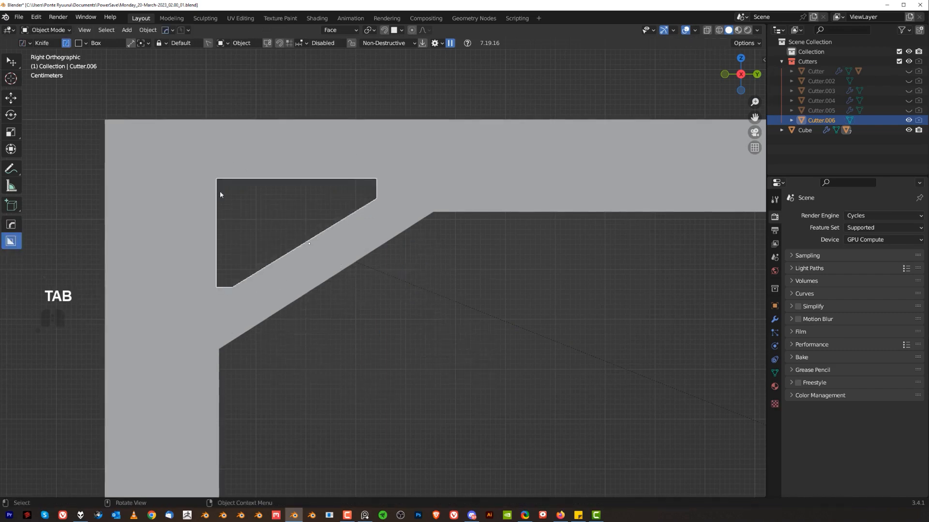
# Bevel the cutter's square upper corner edge with one segment, about 0.05 m wide
pyautogui.scroll(-4, 339, 277)
pyautogui.scroll(3, 339, 277)
pyautogui.press('Tab')
pyautogui.moveTo(262, 200); pyautogui.dragTo(268, 203, button='middle')
pyautogui.click(255, 201)
pyautogui.press('/')
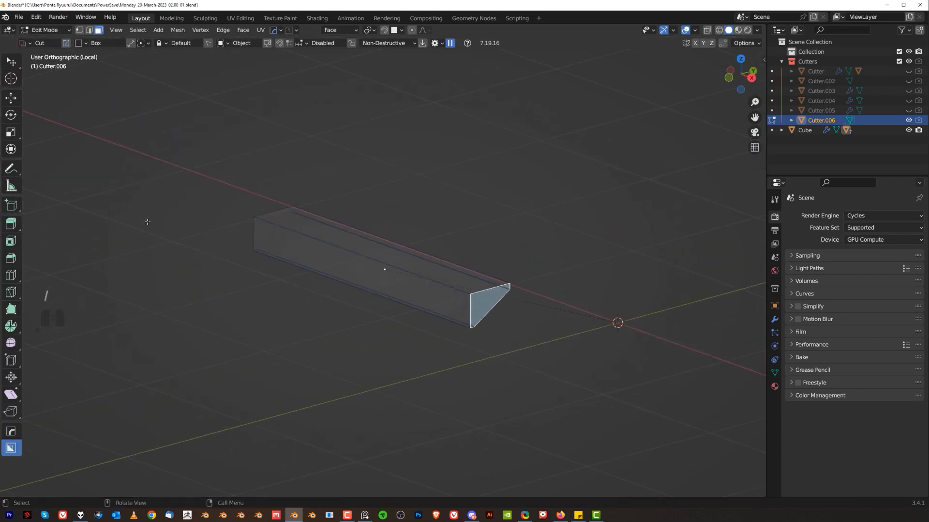
pyautogui.click(344, 248)
pyautogui.click(356, 268)
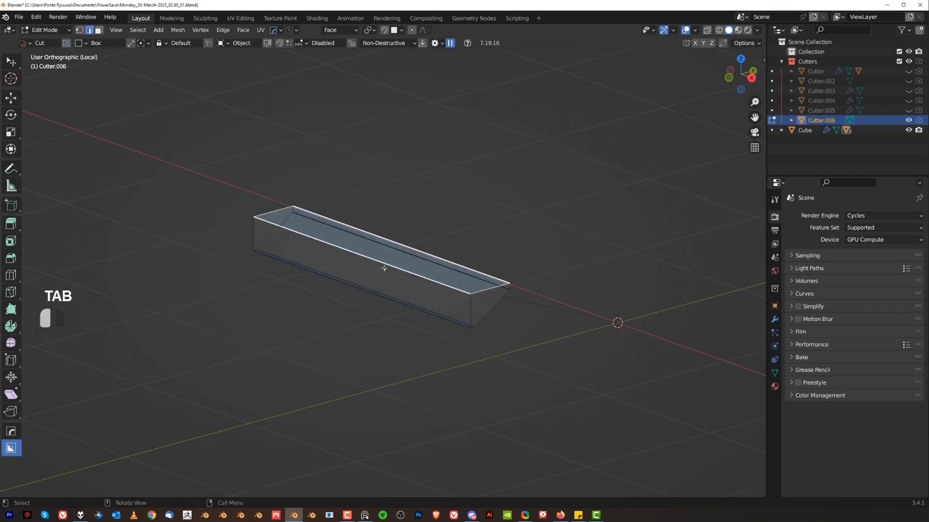
pyautogui.press('/')
pyautogui.scroll(-5, 315, 213)
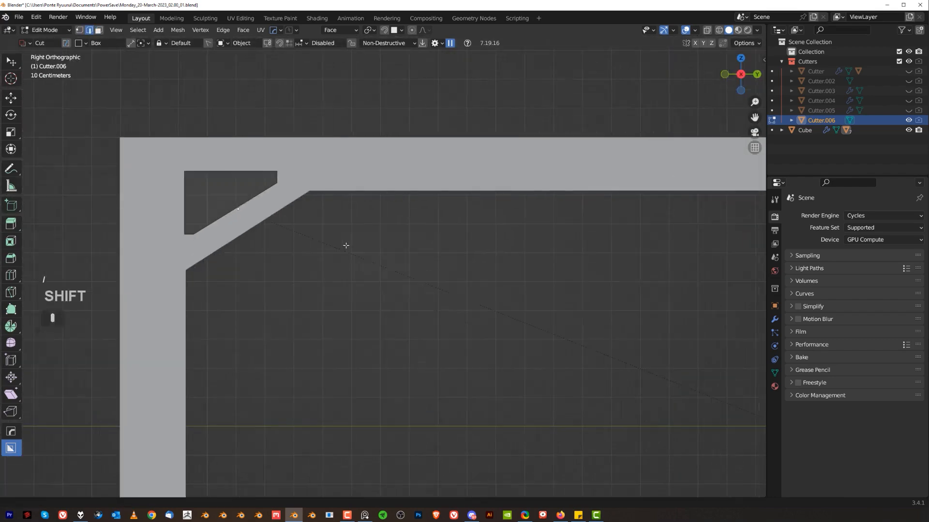
pyautogui.hotkey('ctrl', 'b')
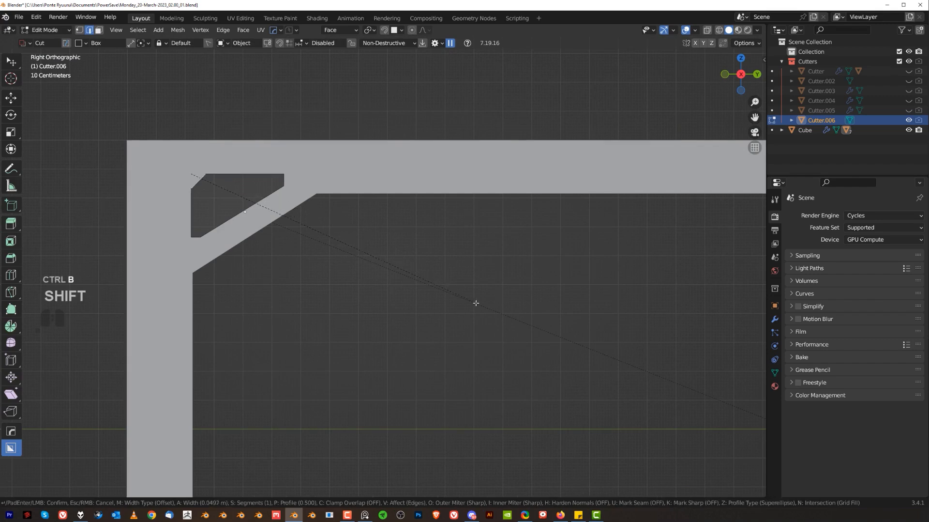
pyautogui.click(321, 259)
pyautogui.moveTo(321, 259); pyautogui.dragTo(247, 221, button='middle')
# Move the upper edge of the new corner chamfer along Y by about 0.036 m
pyautogui.press('Tab')
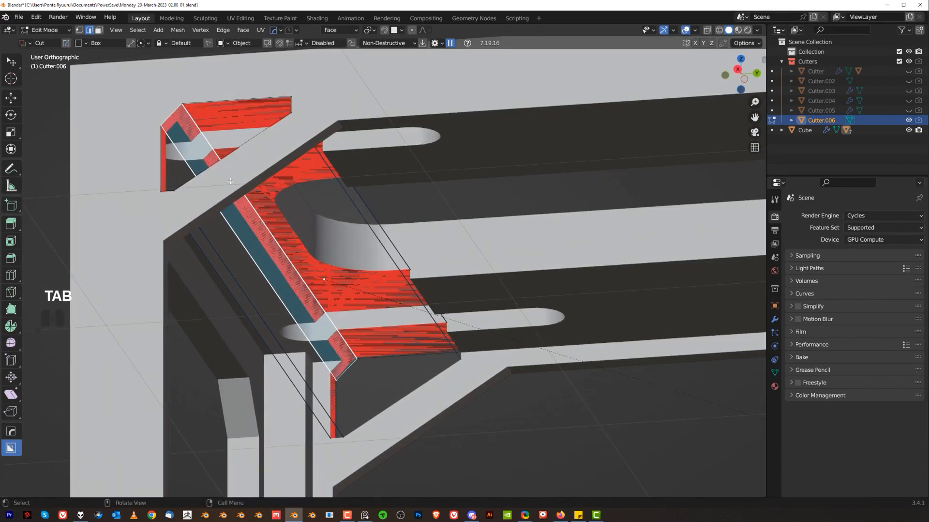
pyautogui.press('KP_3')
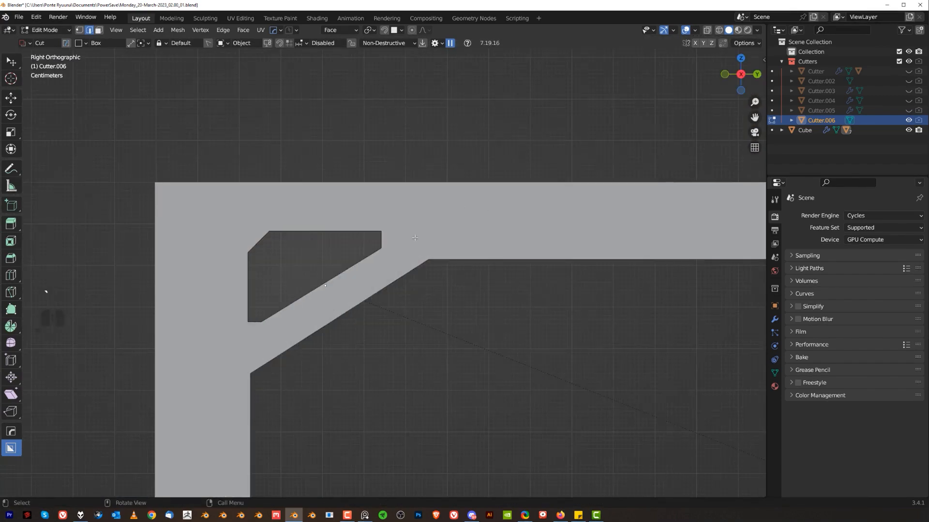
pyautogui.scroll(3, 362, 302)
pyautogui.press('g')
pyautogui.press('y')
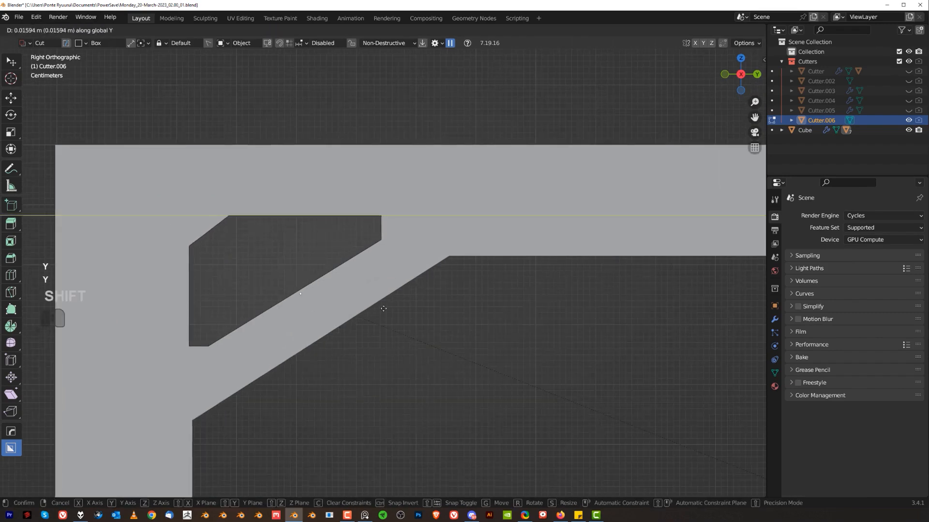
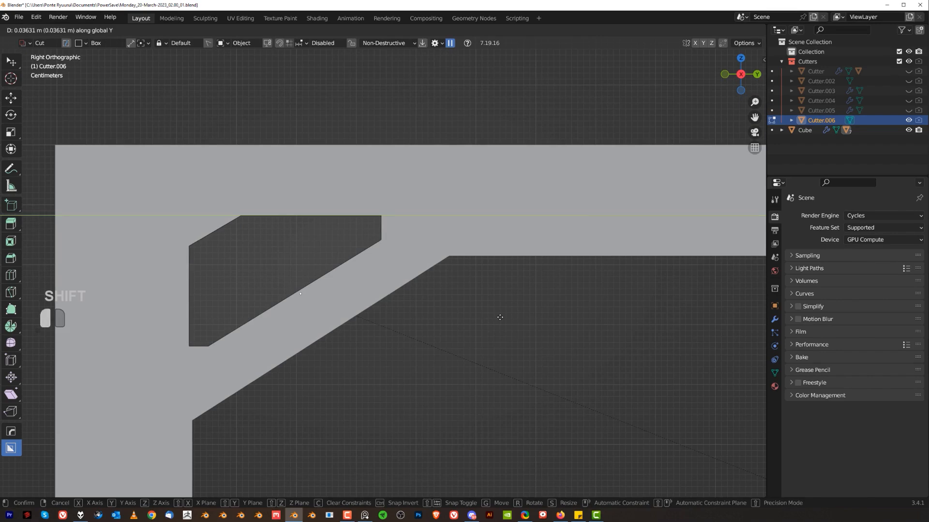
pyautogui.click(499, 316)
# Finish editing the cutter mesh and hide the Cutters collection
pyautogui.press('Tab')
pyautogui.hotkey('shift', '2')
pyautogui.scroll(-10, 392, 297)
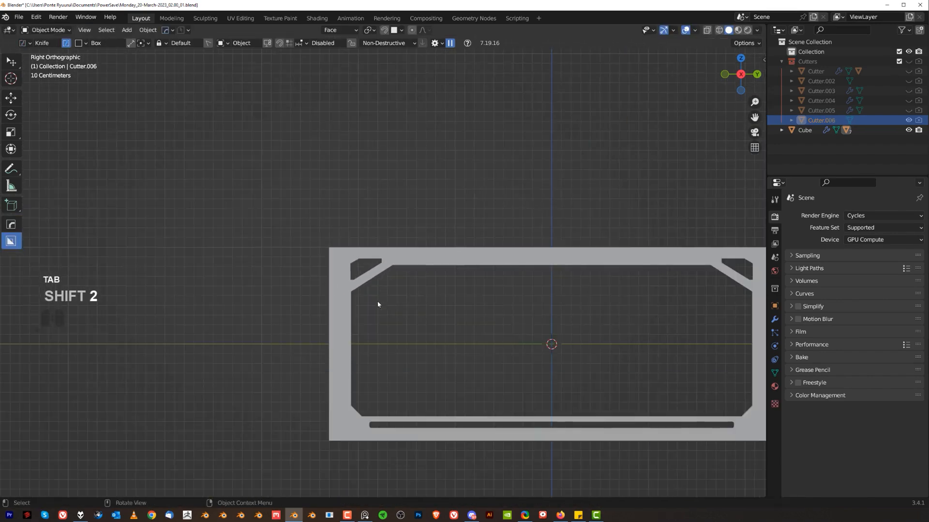
pyautogui.scroll(2, 385, 194)
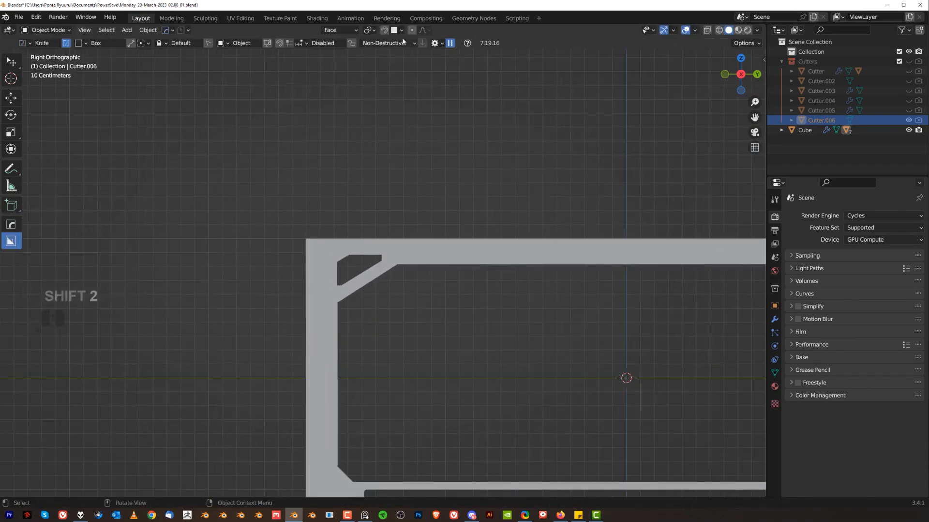
pyautogui.scroll(-4, 570, 222)
pyautogui.scroll(2, 325, 172)
# Examine the reshaped corner cutout and brace on the frame in perspective view
pyautogui.press('KP_5')
pyautogui.moveTo(326, 172); pyautogui.dragTo(454, 214, button='middle')
pyautogui.scroll(2, 454, 214)
pyautogui.moveTo(407, 196); pyautogui.dragTo(442, 218, button='middle')
pyautogui.scroll(2, 441, 218)
pyautogui.moveTo(387, 208)
pyautogui.keyDown('shift'); pyautogui.mouseDown(button='middle')
pyautogui.moveTo(418, 157)
pyautogui.moveTo(400, 213)
pyautogui.mouseUp(button='middle'); pyautogui.keyUp('shift')
pyautogui.press('Tab')
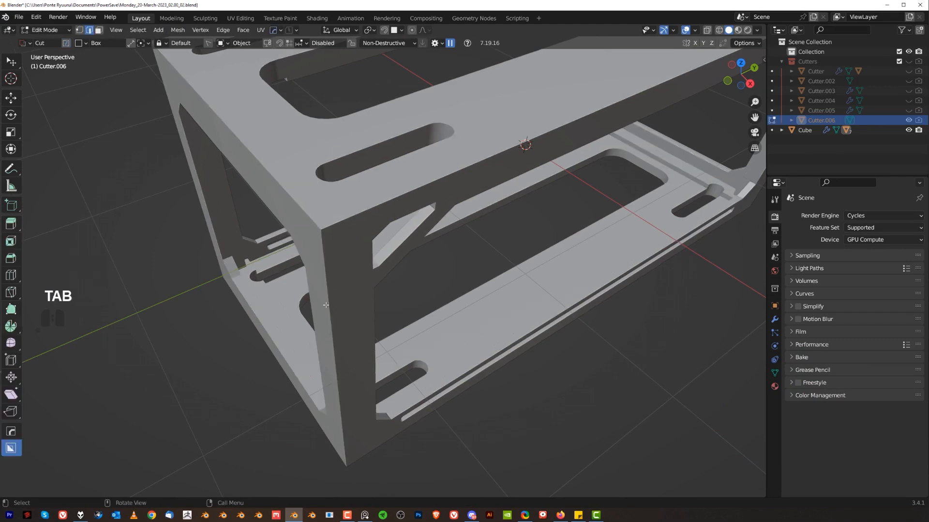
# Finish editing the cutter mesh and open the Cube frame's mesh for editing
pyautogui.press('Tab')
pyautogui.click(347, 283)
pyautogui.press('Tab')
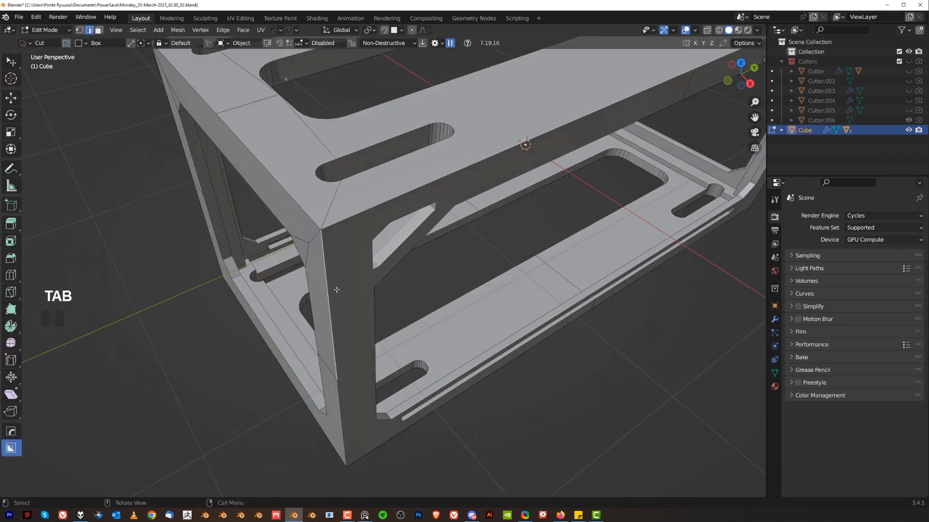
# Knife a straight cut across the frame's end from above with a box about 3.72 by 1.12 m
pyautogui.moveTo(360, 348); pyautogui.dragTo(380, 47, button='middle')
pyautogui.scroll(4, 368, 252)
pyautogui.press('Tab')
pyautogui.press('KP_7')
pyautogui.press('KP_5')
pyautogui.press('Tab')
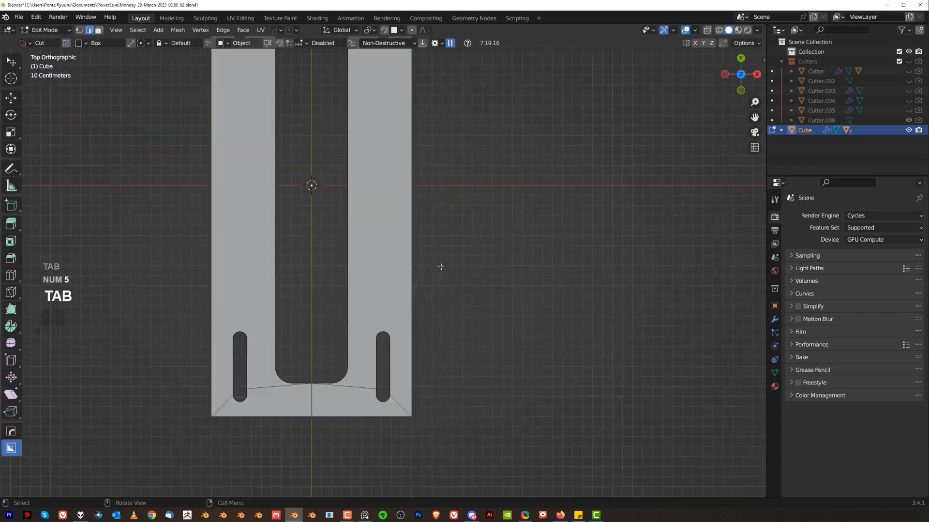
pyautogui.scroll(-3, 412, 301)
pyautogui.scroll(2, 412, 301)
pyautogui.keyDown('shift'); pyautogui.moveTo(412, 301); pyautogui.dragTo(461, 108, button='middle'); pyautogui.keyUp('shift')
pyautogui.press('Tab')
pyautogui.moveTo(233, 273); pyautogui.dragTo(539, 360)
pyautogui.press('space')
pyautogui.scroll(3, 461, 269)
pyautogui.press('Tab')
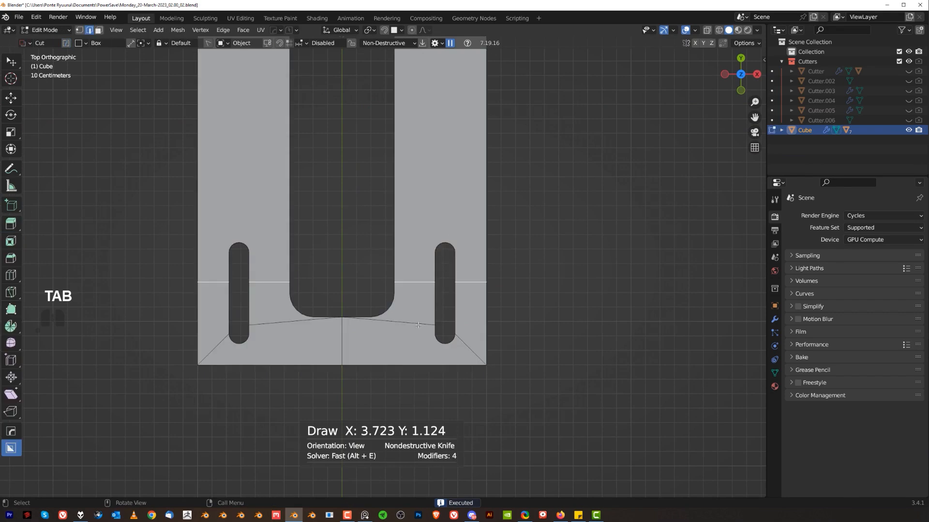
# Dissolve the stray edges between the rounded slots and the corners at the frame's end
pyautogui.press('x')
pyautogui.click(475, 356)
pyautogui.moveTo(476, 356); pyautogui.dragTo(305, 213, button='middle')
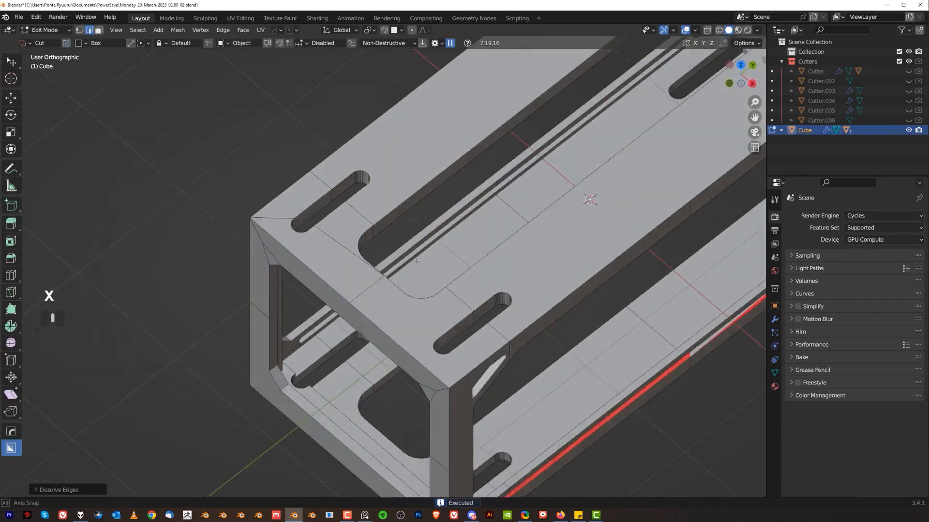
pyautogui.press('KP_5')
pyautogui.press('KP_5')
pyautogui.keyDown('shift'); pyautogui.click(355, 296); pyautogui.keyUp('shift')
pyautogui.press('x')
pyautogui.click(356, 298)
# Dissolve the stray vertical edge beside the brace cutout on the frame's upper side rail
pyautogui.scroll(-3, 357, 298)
pyautogui.scroll(4, 336, 249)
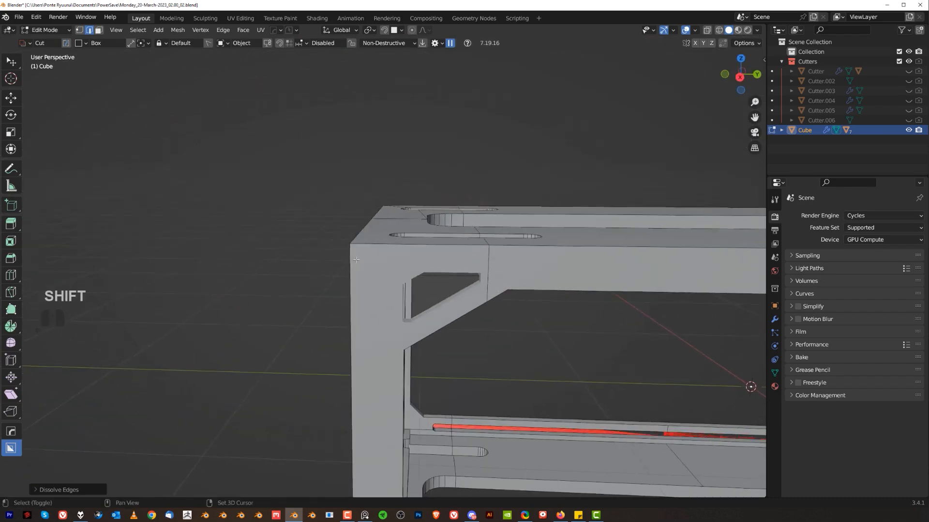
pyautogui.scroll(-1, 399, 205)
pyautogui.moveTo(399, 205); pyautogui.dragTo(467, 195, button='middle')
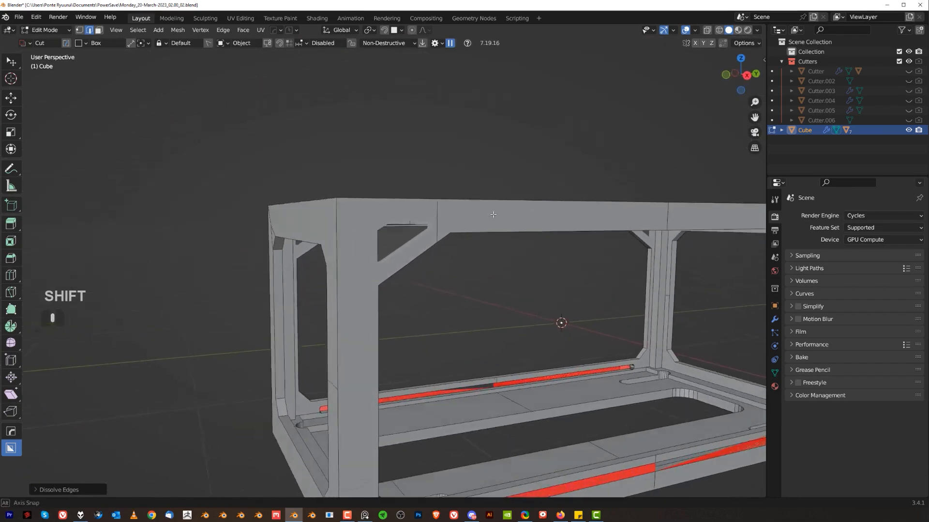
pyautogui.press('`')
pyautogui.press('KP_5')
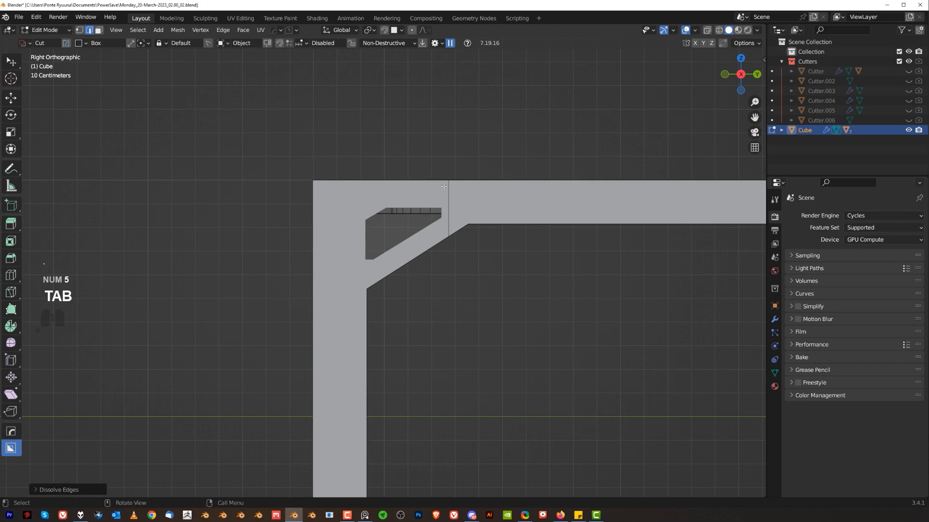
pyautogui.press('x')
pyautogui.click(442, 204)
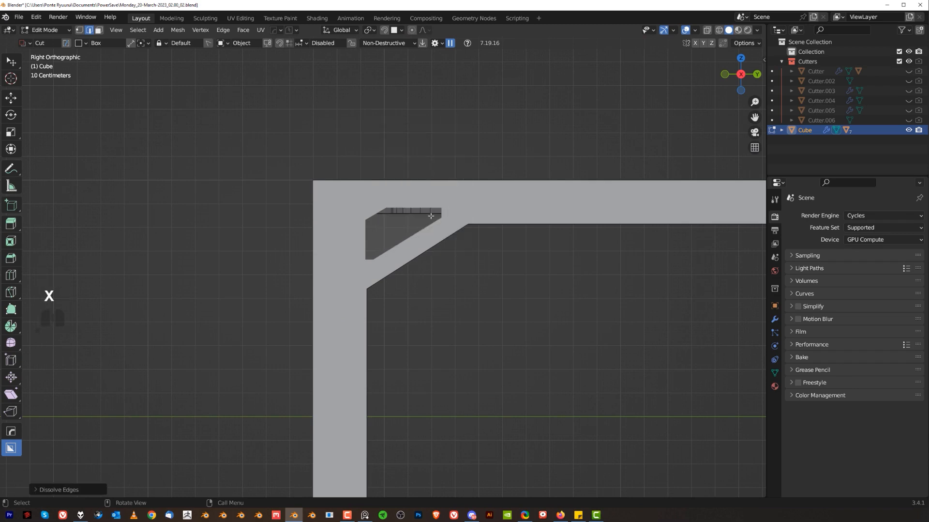
# Knife an edge from the top rail across the brace cutout to the brace's underside and symmetrize the frame along X
pyautogui.press('k')
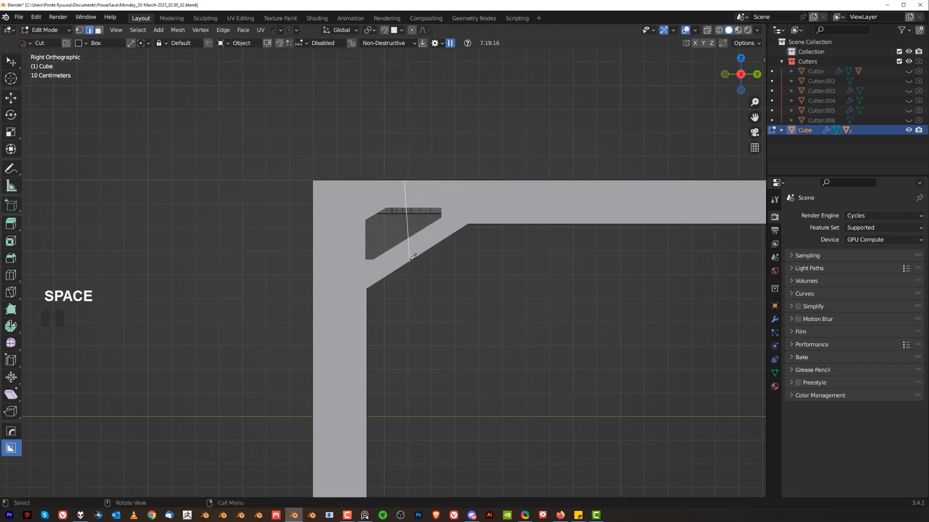
pyautogui.moveTo(429, 263); pyautogui.dragTo(307, 315, button='middle')
pyautogui.scroll(4, 145, 313)
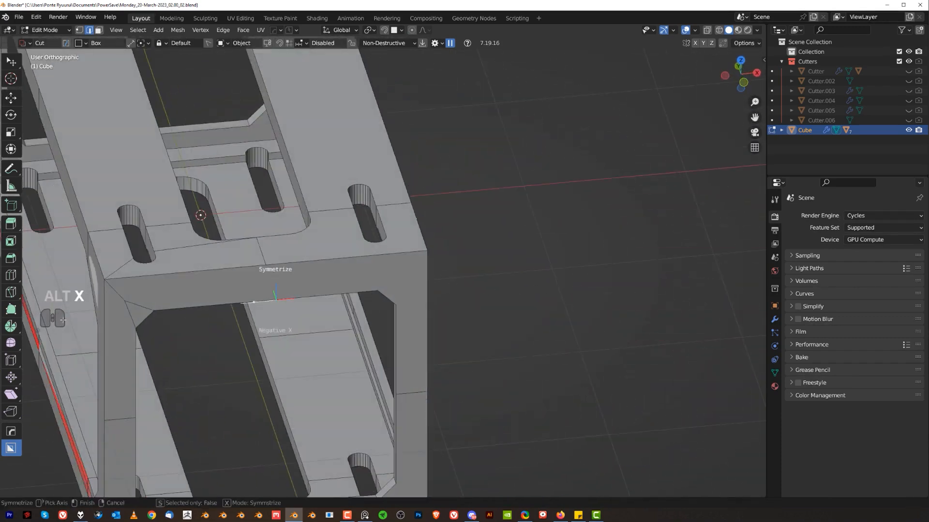
pyautogui.moveTo(460, 315); pyautogui.dragTo(338, 277, button='middle')
pyautogui.scroll(-3, 435, 309)
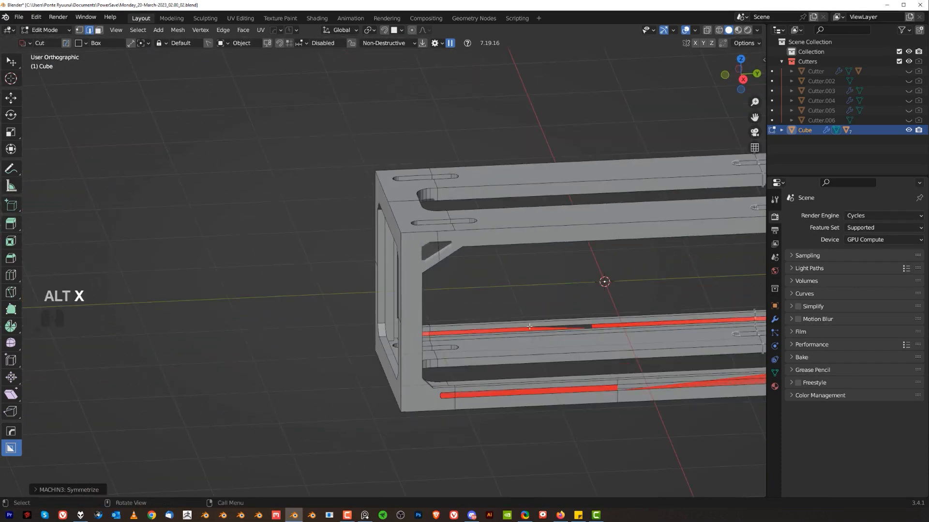
# Run MACHIN3 Clean Up on the frame mesh around the broken lower side slot
pyautogui.keyDown('shift'); pyautogui.moveTo(576, 324); pyautogui.dragTo(503, 287, button='middle'); pyautogui.keyUp('shift')
pyautogui.scroll(2, 373, 294)
pyautogui.press('KP_5')
pyautogui.press('Tab')
pyautogui.moveTo(473, 317)
pyautogui.keyDown('shift'); pyautogui.mouseDown(button='middle')
pyautogui.moveTo(352, 224)
pyautogui.moveTo(485, 306)
pyautogui.mouseUp(button='middle'); pyautogui.keyUp('shift')
pyautogui.scroll(2, 352, 224)
pyautogui.press('Tab')
pyautogui.moveTo(244, 261); pyautogui.dragTo(186, 247, button='middle')
pyautogui.scroll(3, 433, 222)
pyautogui.keyDown('shift'); pyautogui.moveTo(488, 210); pyautogui.dragTo(438, 234, button='middle'); pyautogui.keyUp('shift')
pyautogui.scroll(3, 438, 234)
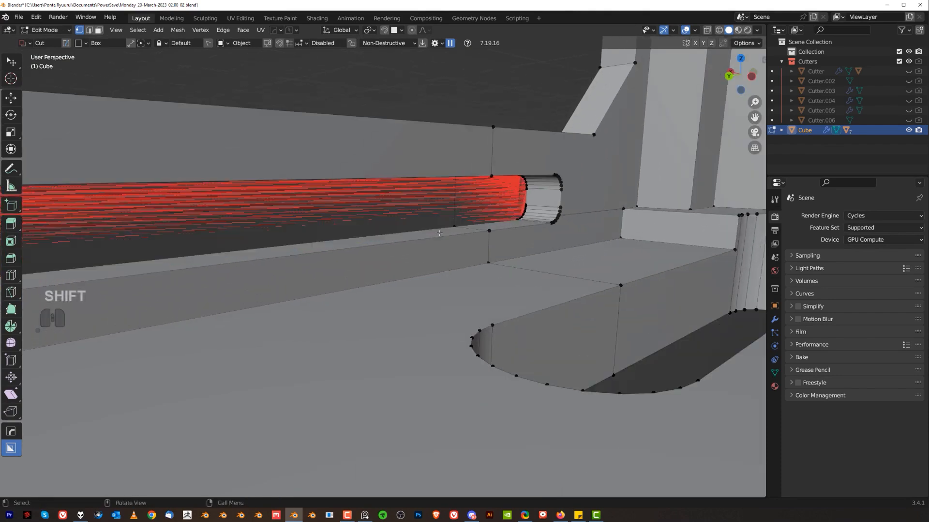
pyautogui.keyDown('shift'); pyautogui.moveTo(544, 209); pyautogui.dragTo(420, 266, button='middle'); pyautogui.keyUp('shift')
pyautogui.scroll(4, 422, 267)
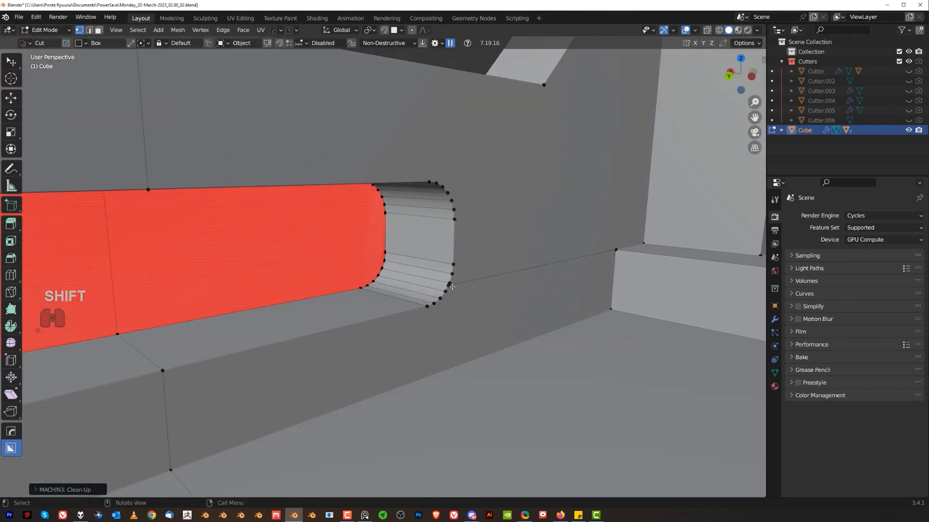
# Merge the stray vertices on the lower side slot's rounded corner with Smart Vert
pyautogui.scroll(4, 420, 267)
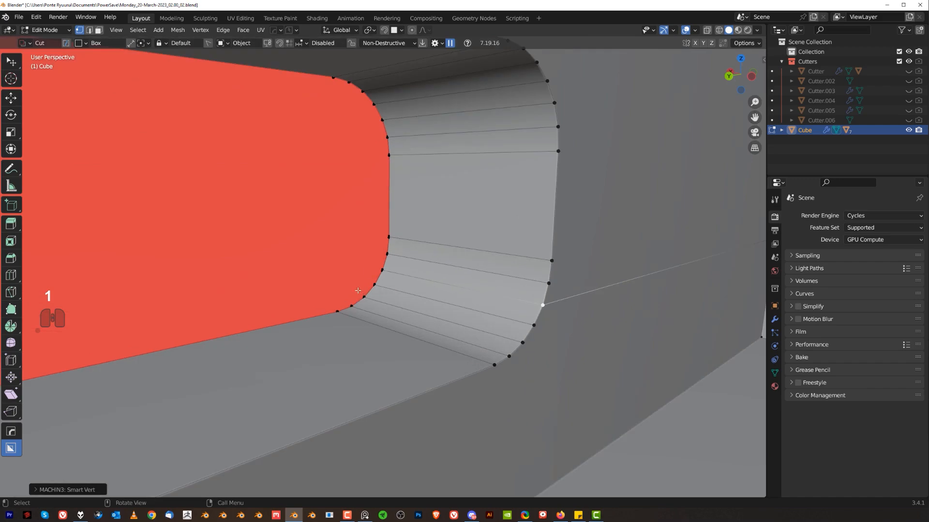
pyautogui.click(376, 274)
pyautogui.moveTo(378, 274); pyautogui.dragTo(544, 294, button='middle')
pyautogui.scroll(-9, 489, 292)
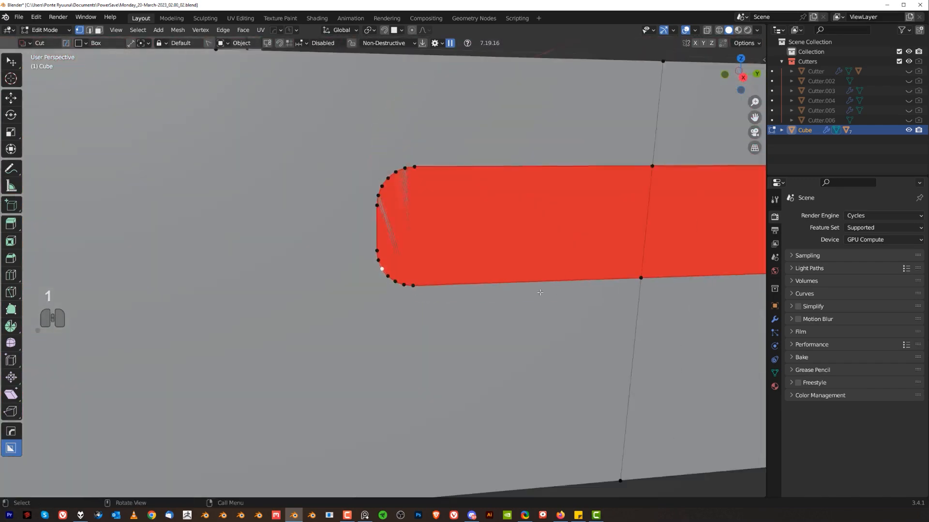
# Try to delete the L-shaped side face around the lower slot's end and undo the deletion
pyautogui.click(369, 262)
pyautogui.moveTo(369, 261); pyautogui.dragTo(464, 305, button='middle')
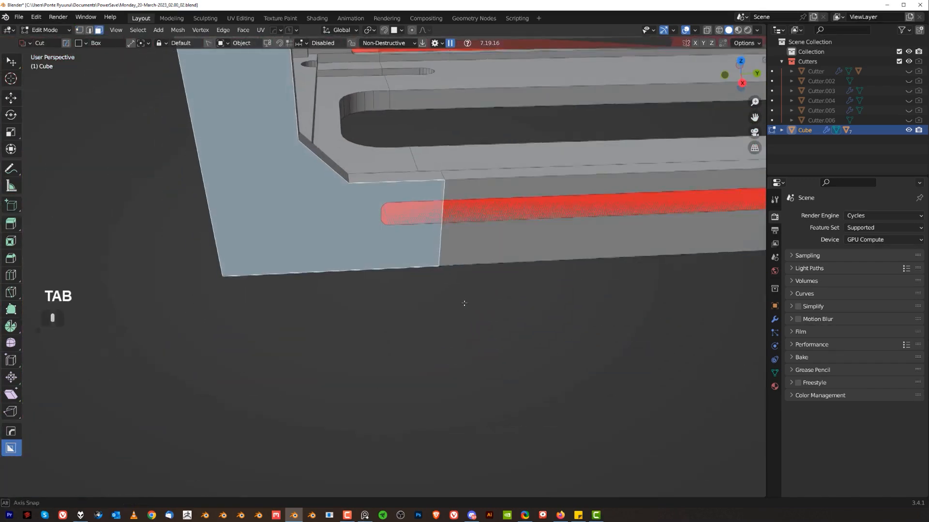
pyautogui.press('x')
pyautogui.click(453, 207)
pyautogui.moveTo(453, 224); pyautogui.dragTo(362, 277, button='middle')
pyautogui.hotkey('ctrl', 'z')
# Delete the lower rail's side face and the L-shaped corner face around the side slot
pyautogui.click(485, 214)
pyautogui.press('x')
pyautogui.click(485, 217)
pyautogui.click(297, 323)
pyautogui.press('x')
pyautogui.click(296, 323)
pyautogui.moveTo(296, 323); pyautogui.dragTo(410, 276, button='middle')
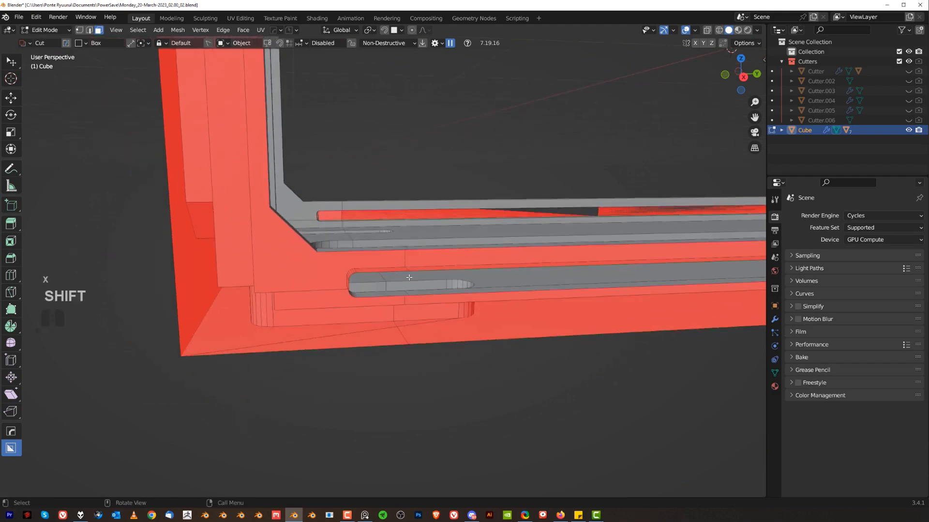
# Rebuild the missing side faces around the lower slot from their boundary vertices and symmetrize the frame along X
pyautogui.keyDown('alt'); pyautogui.click(362, 277); pyautogui.keyUp('alt')
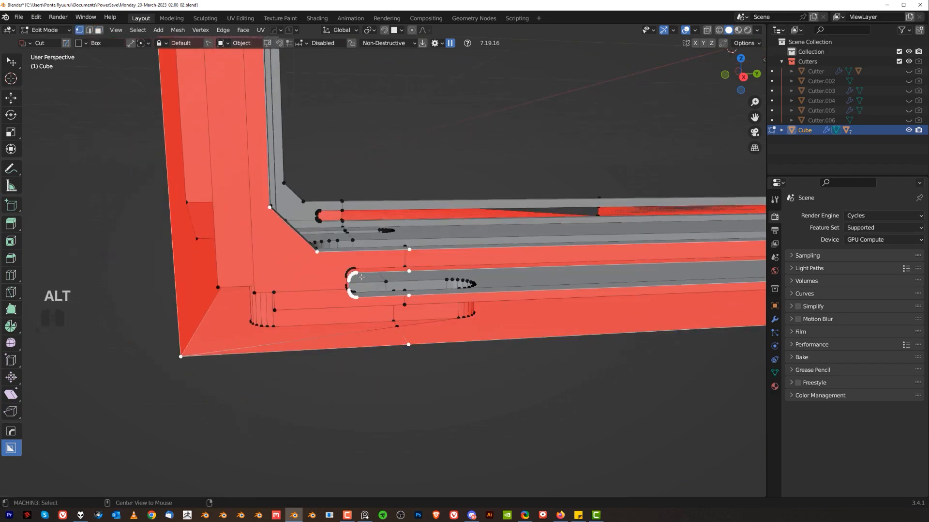
pyautogui.press('f')
pyautogui.scroll(-8, 364, 281)
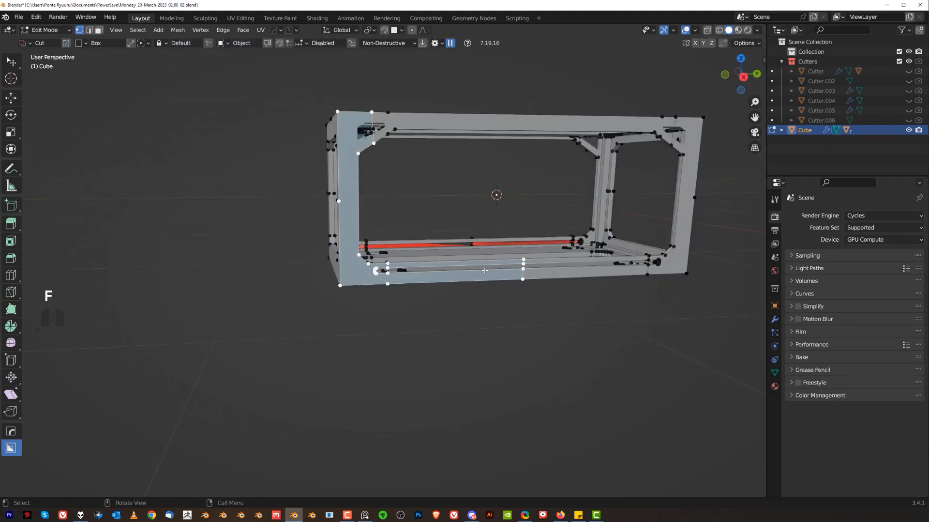
pyautogui.press('Tab')
pyautogui.press('Tab')
pyautogui.hotkey('alt', 'x')
pyautogui.moveTo(503, 228); pyautogui.dragTo(438, 252, button='middle')
# Bevel the frame's outer vertical corner edge with one segment
pyautogui.press('Tab')
pyautogui.press('KP_3')
pyautogui.press('KP_5')
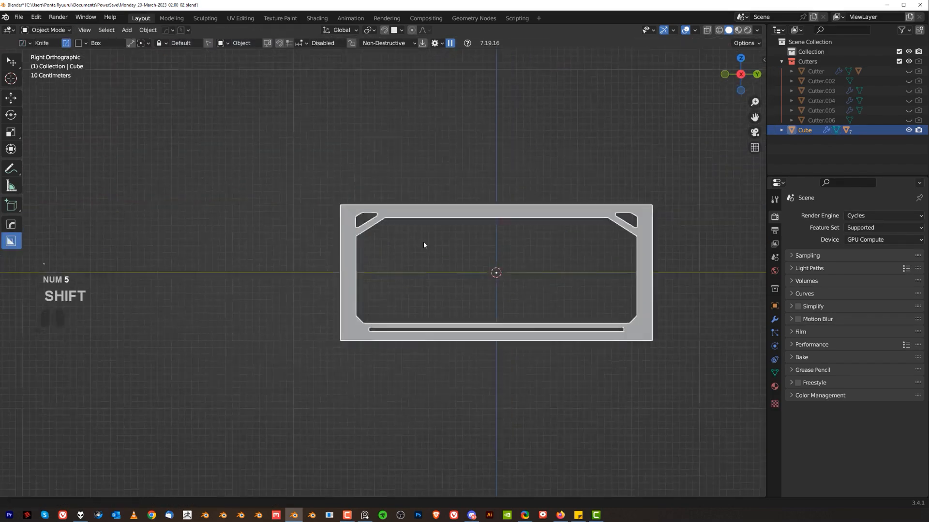
pyautogui.scroll(4, 404, 243)
pyautogui.moveTo(317, 244); pyautogui.dragTo(403, 216, button='middle')
pyautogui.press('KP_5')
pyautogui.scroll(-5, 402, 215)
pyautogui.press('Tab')
pyautogui.keyDown('shift'); pyautogui.moveTo(409, 270); pyautogui.dragTo(393, 232, button='middle'); pyautogui.keyUp('shift')
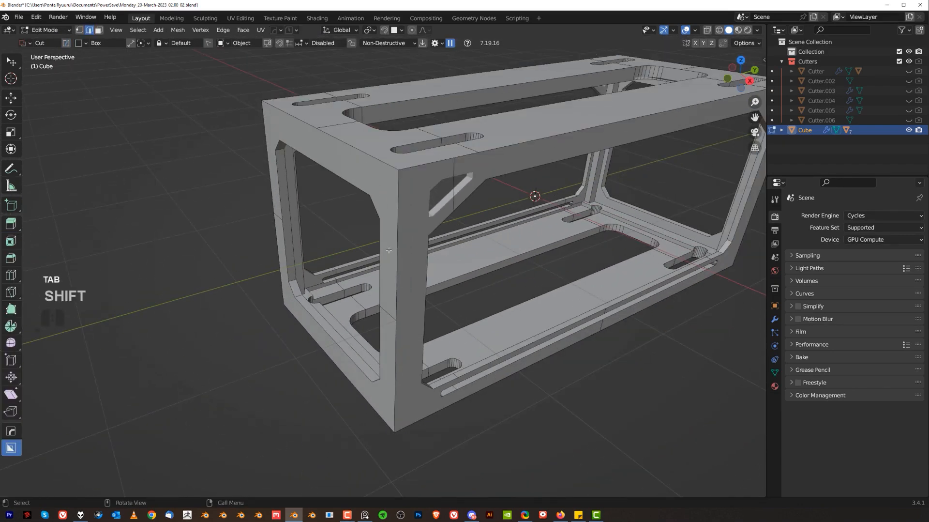
pyautogui.scroll(2, 396, 343)
pyautogui.hotkey('ctrl', 'b')
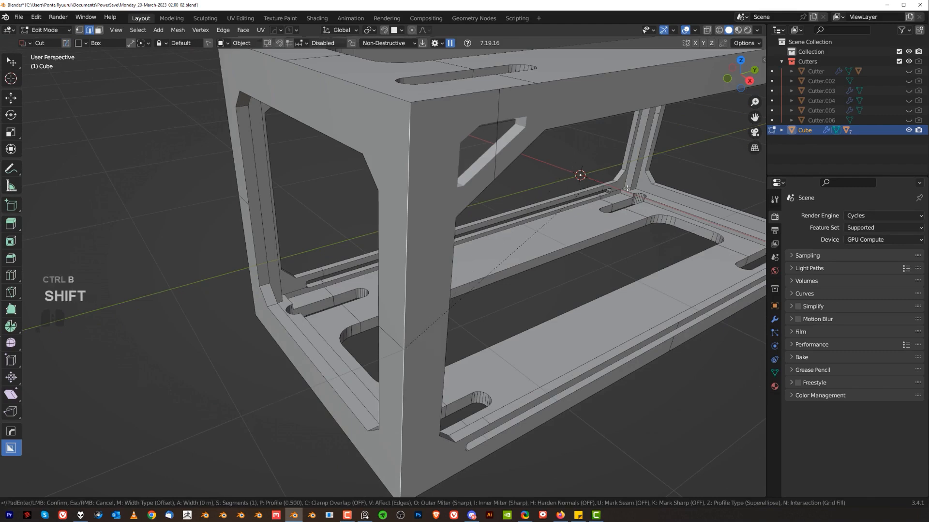
pyautogui.click(18, 202)
# Knife a rectangular outline about 0.26 m wide and 0.16 m deep around the lower part of the corner post
pyautogui.press('Tab')
pyautogui.scroll(-5, 332, 271)
pyautogui.moveTo(332, 271); pyautogui.dragTo(358, 232, button='middle')
pyautogui.press('KP_5')
pyautogui.scroll(2, 394, 196)
pyautogui.scroll(2, 356, 232)
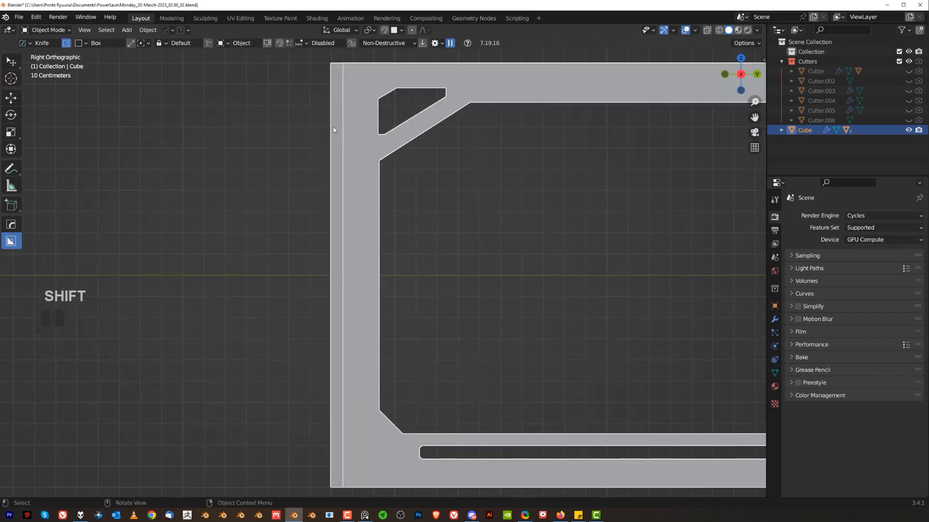
pyautogui.scroll(-2, 347, 200)
pyautogui.moveTo(333, 195); pyautogui.dragTo(370, 397)
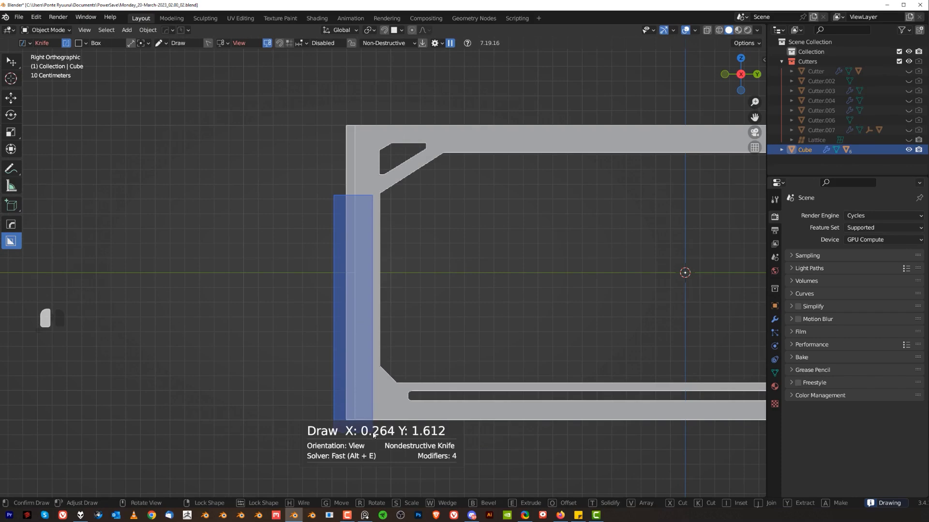
pyautogui.moveTo(372, 415); pyautogui.dragTo(371, 414)
pyautogui.moveTo(434, 290); pyautogui.dragTo(500, 336, button='middle')
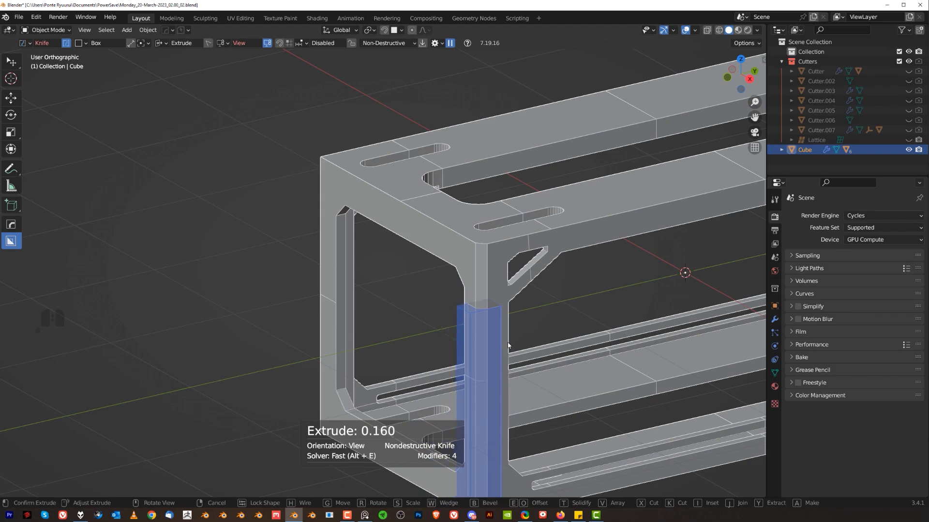
pyautogui.keyDown('shift'); pyautogui.moveTo(507, 345); pyautogui.dragTo(426, 335, button='middle'); pyautogui.keyUp('shift')
pyautogui.scroll(4, 490, 235)
# Extrude the corner post's knifed faces inward along their normals with EM_Macro
pyautogui.press('Tab')
pyautogui.click(409, 244)
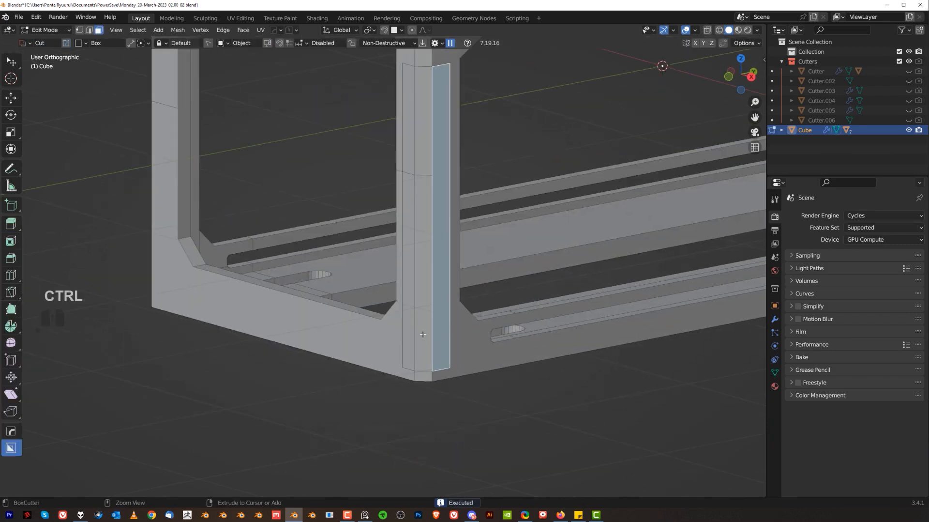
pyautogui.keyDown('ctrl'); pyautogui.click(424, 265); pyautogui.keyUp('ctrl')
pyautogui.keyDown('ctrl'); pyautogui.click(407, 220); pyautogui.keyUp('ctrl')
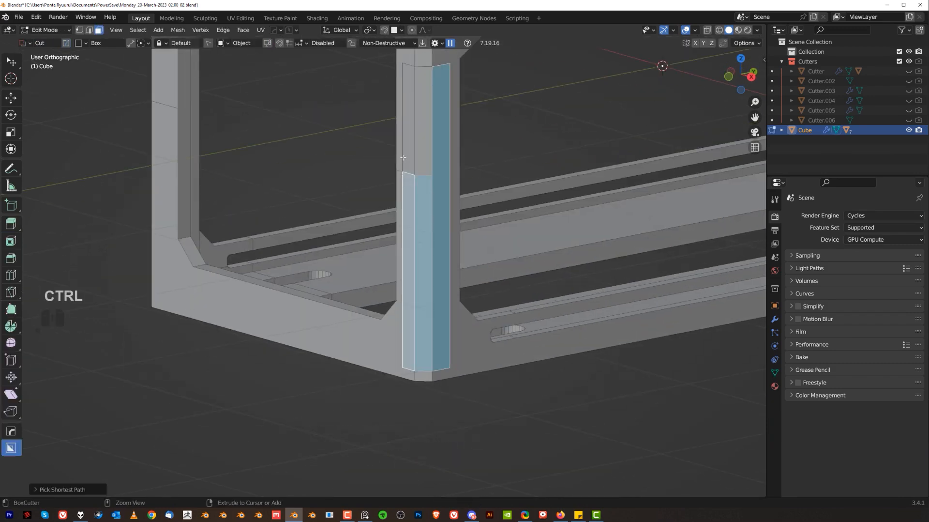
pyautogui.press('KP_5')
pyautogui.moveTo(445, 220); pyautogui.dragTo(487, 243, button='middle')
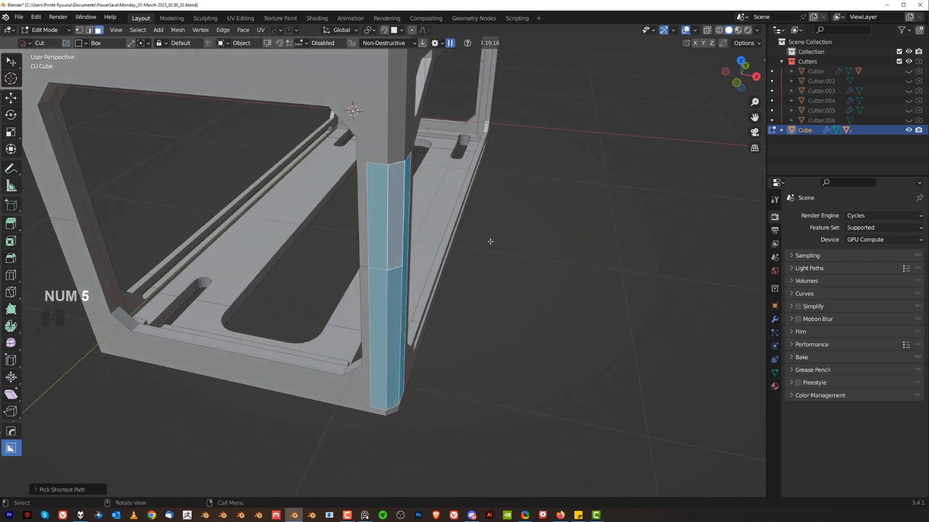
pyautogui.press('q')
pyautogui.click(532, 317)
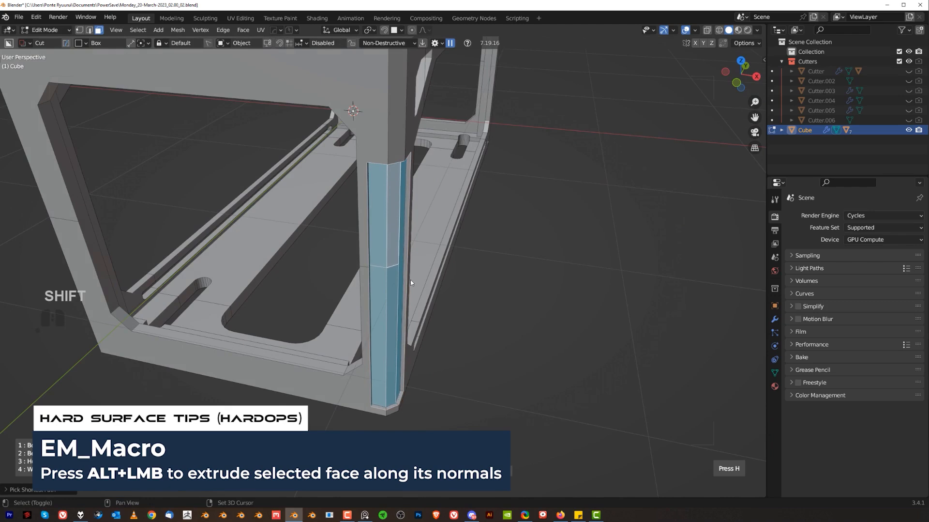
pyautogui.click(298, 286)
# Symmetrize the recessed corner post along X to the other side of the frame
pyautogui.scroll(-3, 420, 301)
pyautogui.moveTo(420, 301); pyautogui.dragTo(457, 307, button='middle')
pyautogui.hotkey('alt', 'x')
pyautogui.moveTo(422, 267); pyautogui.dragTo(431, 292, button='middle')
# Set the frame's HardOps bevel to three segments with a 0.0044 m width, and sharpen the frame with weighted normals
pyautogui.press('Tab')
pyautogui.scroll(5, 437, 156)
pyautogui.click(444, 141)
pyautogui.press('KP_5')
pyautogui.scroll(2, 431, 215)
pyautogui.press('q')
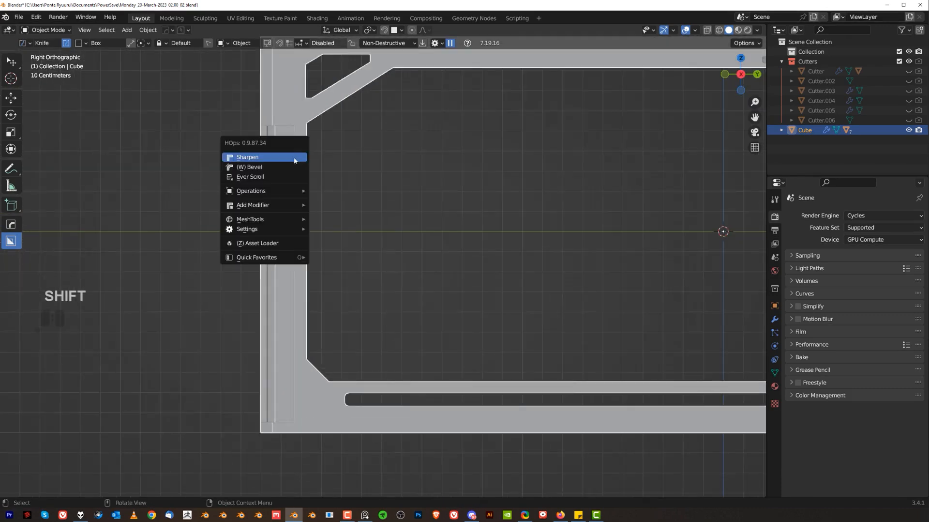
pyautogui.click(293, 168)
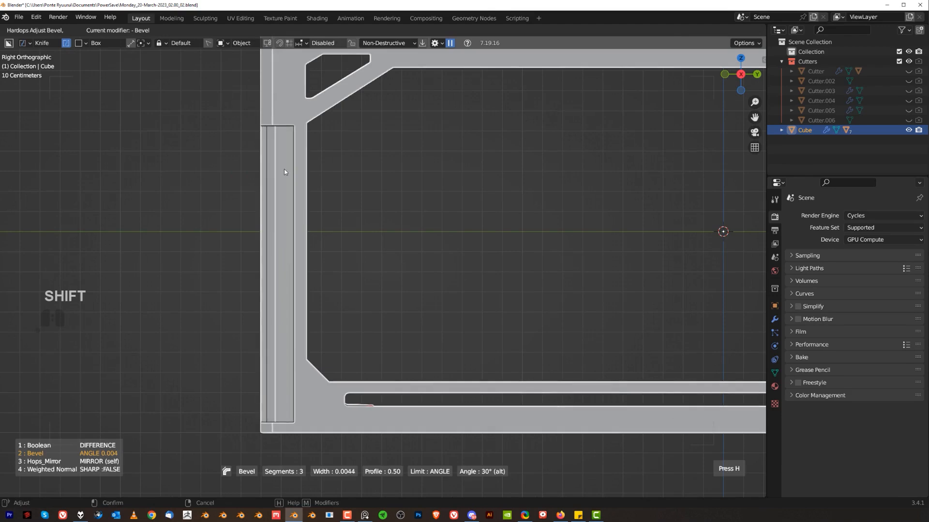
pyautogui.click(288, 170)
pyautogui.press('q')
pyautogui.keyDown('alt'); pyautogui.click(353, 159); pyautogui.keyUp('alt')
# Bevel the upper rim of the small rounded top slot and symmetrize the frame along X
pyautogui.scroll(-6, 353, 160)
pyautogui.press('KP_5')
pyautogui.moveTo(394, 210); pyautogui.dragTo(442, 269, button='middle')
pyautogui.scroll(2, 468, 244)
pyautogui.scroll(2, 473, 269)
pyautogui.press('Tab')
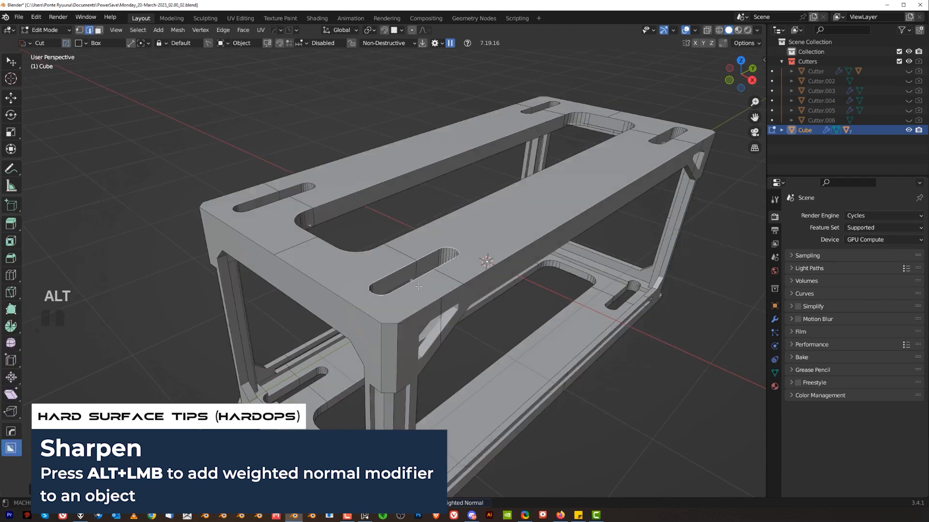
pyautogui.click(477, 275)
pyautogui.scroll(-2, 521, 297)
pyautogui.moveTo(518, 292); pyautogui.dragTo(420, 271, button='middle')
pyautogui.hotkey('alt', 'x')
pyautogui.click(518, 315)
# Bevel the upper rim of the large central cutout on the frame's top
pyautogui.scroll(3, 420, 270)
pyautogui.press('Tab')
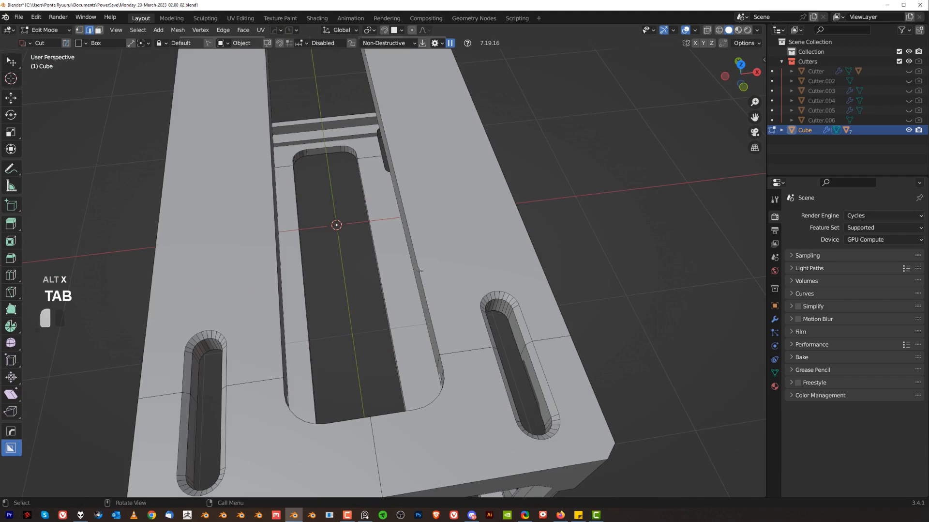
pyautogui.hotkey('ctrl', 'b')
pyautogui.click(494, 294)
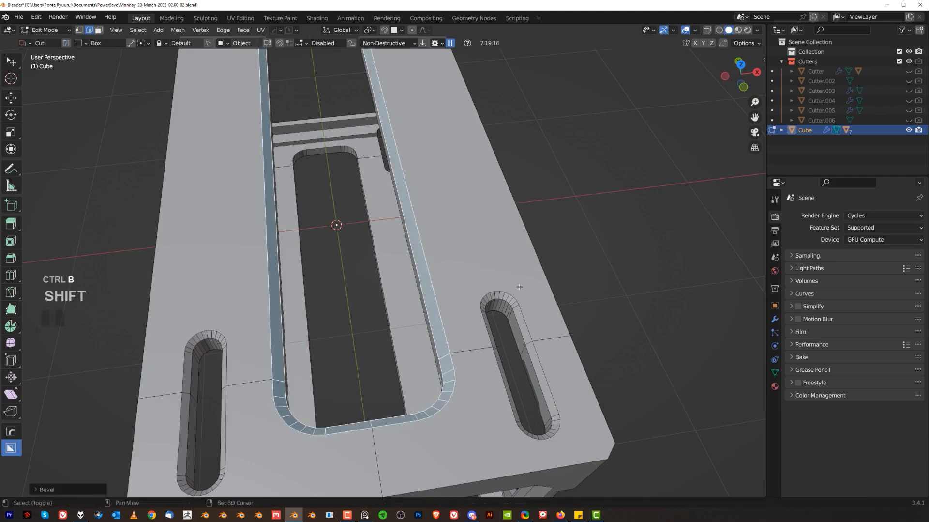
# Leave mesh editing and show the whole frame squarely in the right orthographic view
pyautogui.scroll(-3, 492, 295)
pyautogui.moveTo(493, 294); pyautogui.dragTo(394, 228, button='middle')
pyautogui.press('Tab')
pyautogui.press('KP_5')
pyautogui.keyDown('alt'); pyautogui.moveTo(338, 215); pyautogui.dragTo(382, 231, button='middle'); pyautogui.keyUp('alt')
pyautogui.scroll(1, 440, 193)
pyautogui.scroll(2, 358, 213)
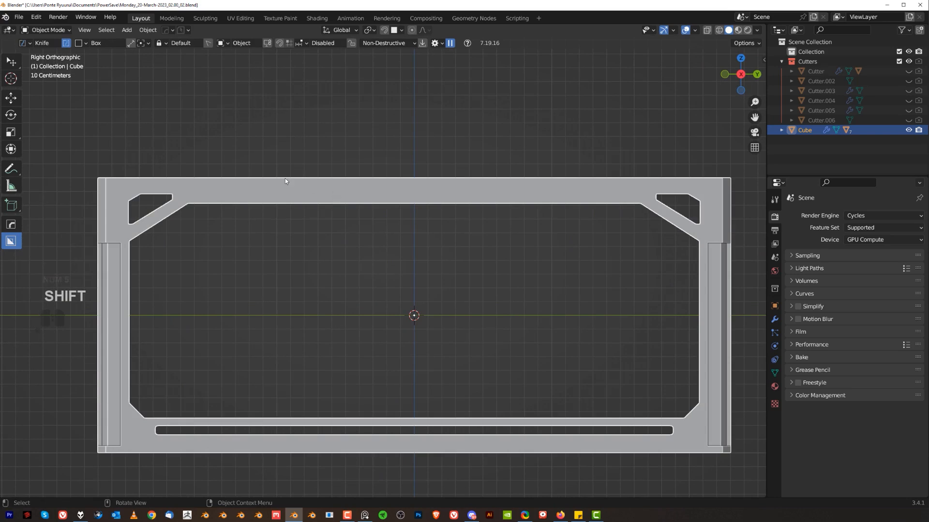
pyautogui.press('d')
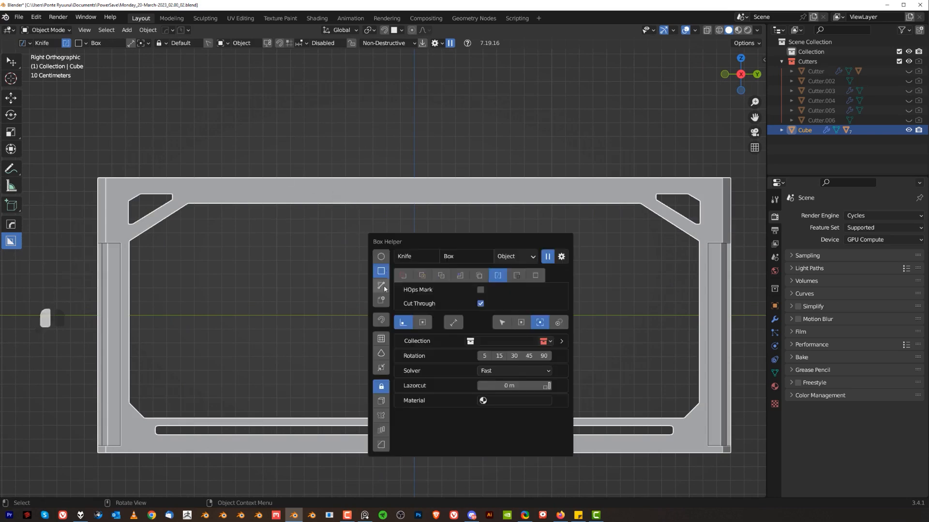
pyautogui.click(384, 286)
pyautogui.click(243, 193)
pyautogui.rightClick(505, 204)
pyautogui.press('d')
pyautogui.click(496, 187)
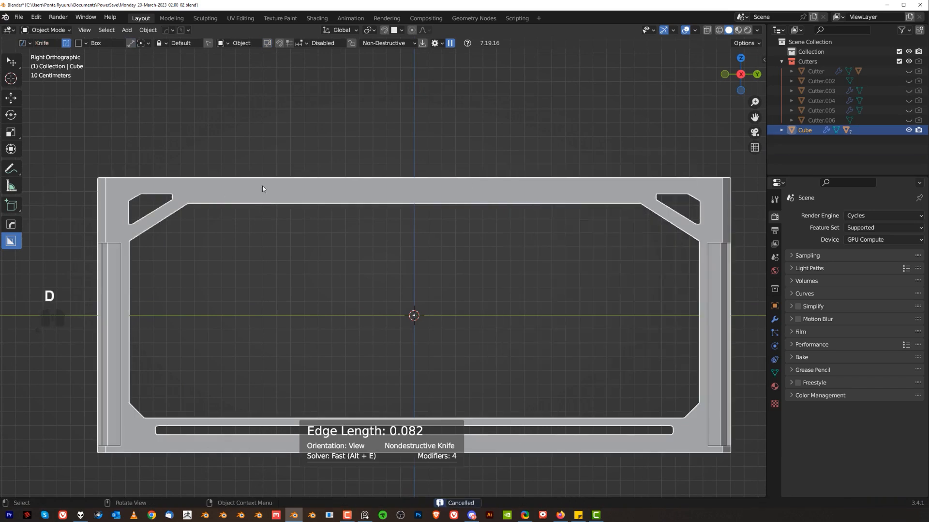
pyautogui.moveTo(228, 187); pyautogui.dragTo(583, 196)
pyautogui.rightClick(584, 195)
pyautogui.rightClick(584, 194)
pyautogui.press('d')
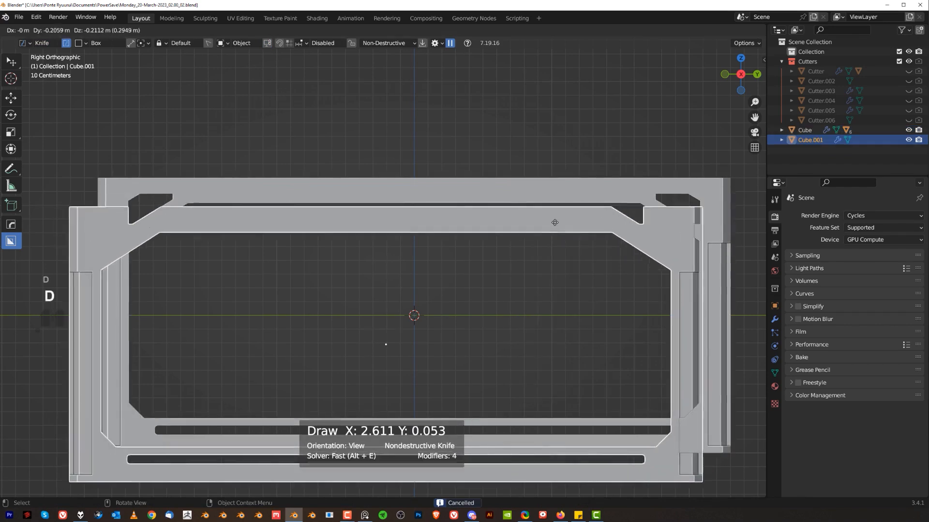
pyautogui.rightClick(557, 224)
pyautogui.press('x')
pyautogui.click(560, 230)
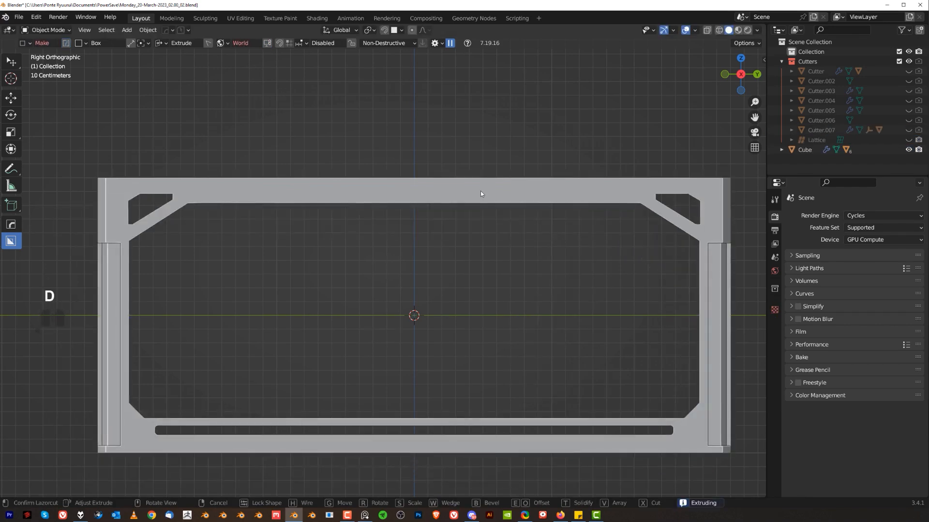
pyautogui.click(515, 195)
# Switch the box shape to cutting and cut a round-ended slot about 2.0 m long and 0.07 m high through the upper side rail
pyautogui.press('d')
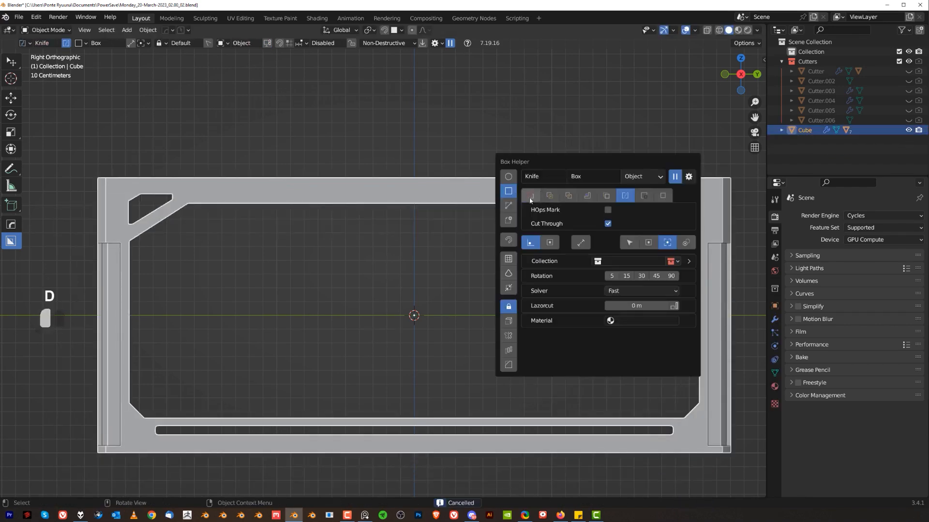
pyautogui.click(530, 196)
pyautogui.moveTo(266, 189); pyautogui.dragTo(478, 200)
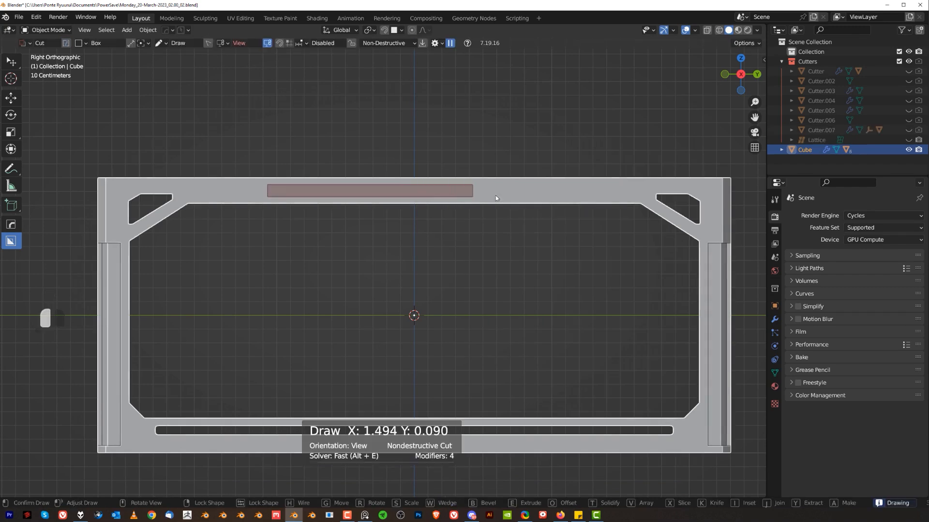
pyautogui.press('b')
pyautogui.press('space')
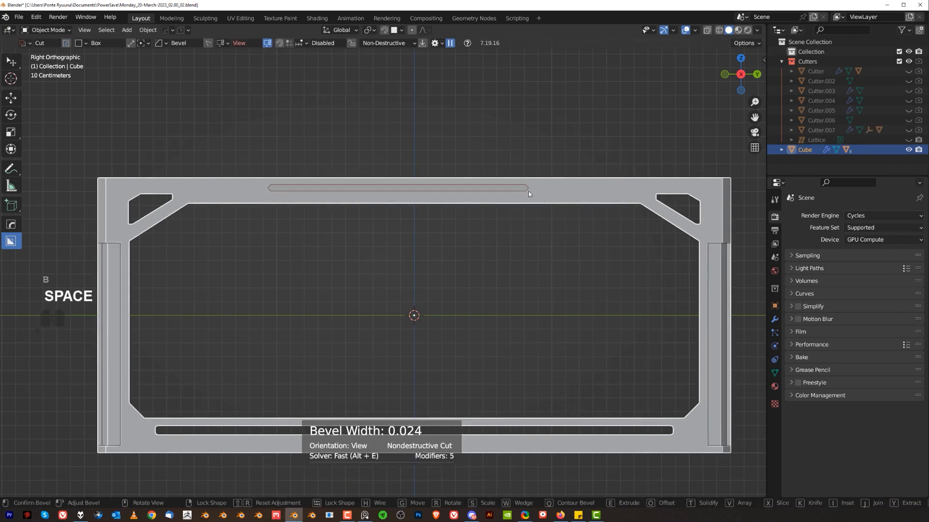
pyautogui.hotkey('ctrl', 'z')
pyautogui.moveTo(266, 186); pyautogui.dragTo(541, 191)
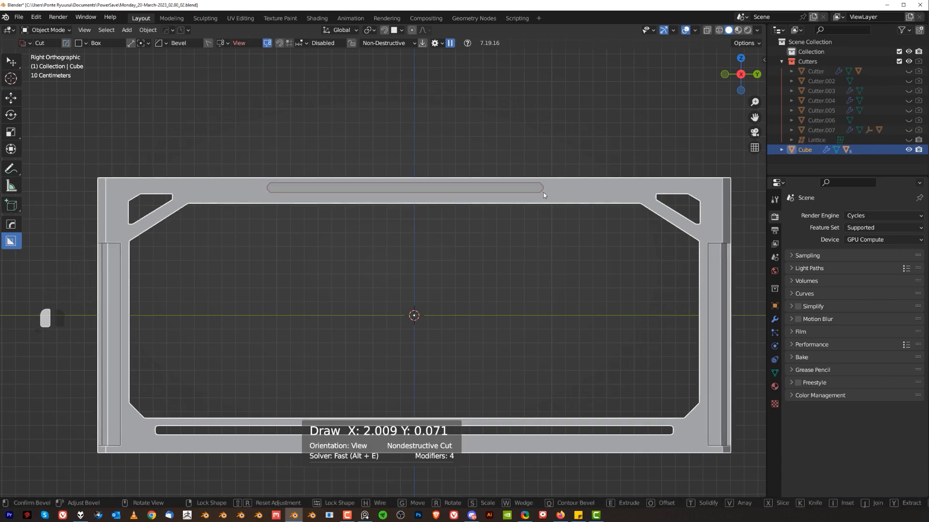
pyautogui.press('b')
pyautogui.scroll(2, 541, 190)
pyautogui.press('space')
pyautogui.scroll(-6, 536, 199)
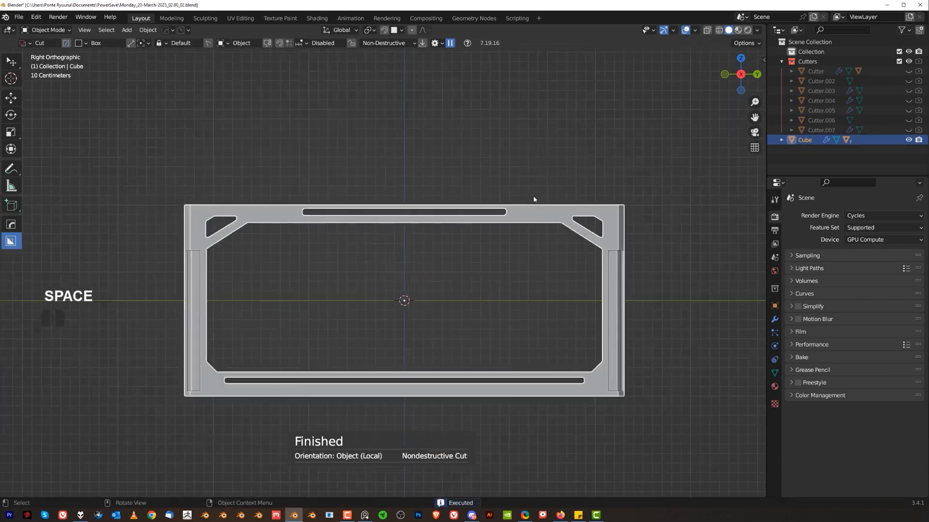
pyautogui.click(451, 172)
# Bring up the upper side slot's boolean cutter with Ever Scroll and scale it down along Z
pyautogui.scroll(2, 410, 229)
pyautogui.moveTo(411, 229); pyautogui.dragTo(488, 253, button='middle')
pyautogui.rightClick(420, 233)
pyautogui.scroll(2, 437, 205)
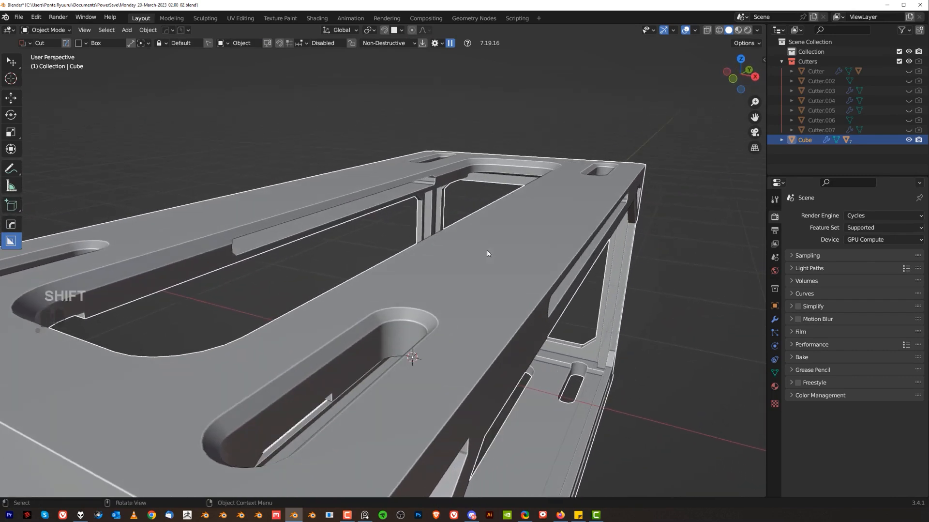
pyautogui.press('q')
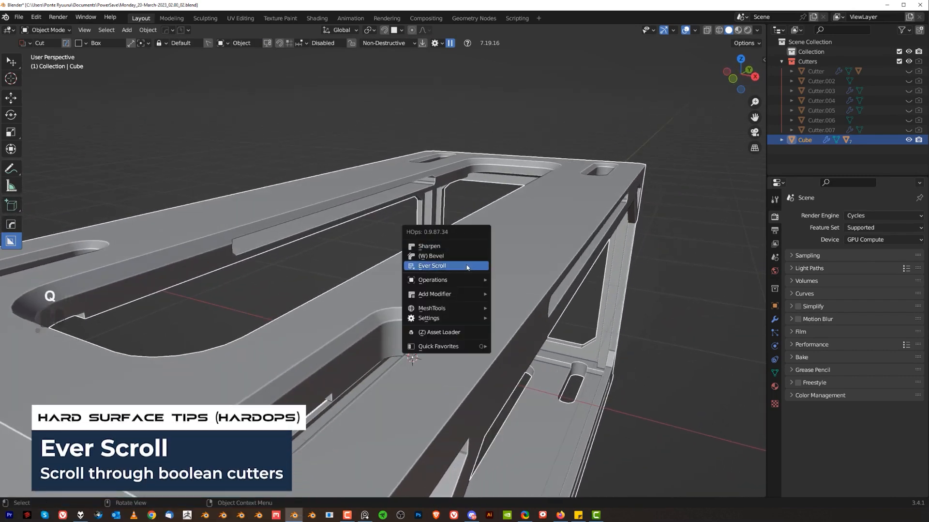
pyautogui.click(467, 266)
pyautogui.press('s')
pyautogui.press('z')
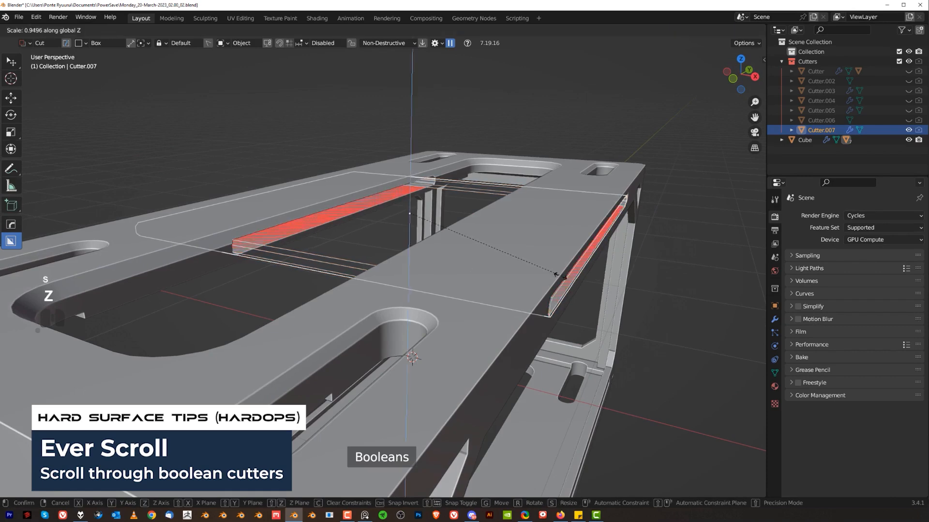
pyautogui.click(523, 264)
# Set the slot cutter's HardOps bevel to four segments with a 0.0233 m width
pyautogui.press('q')
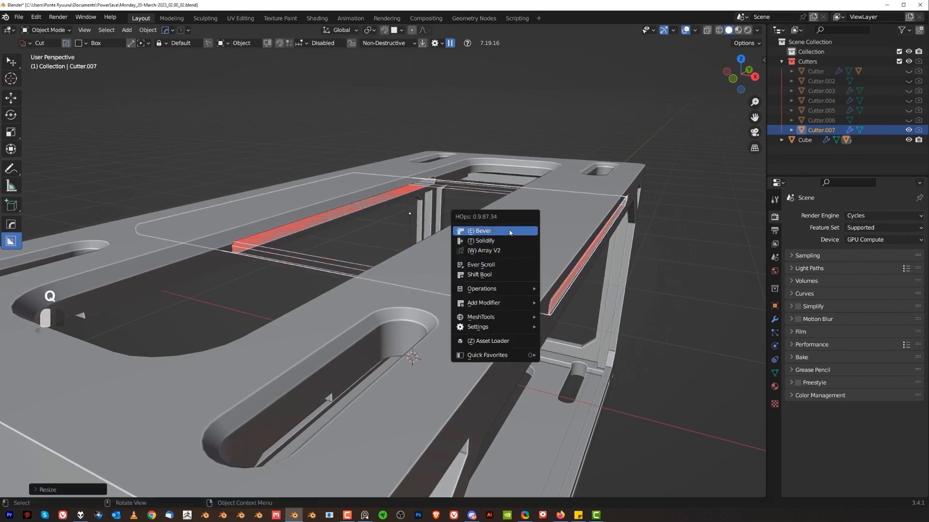
pyautogui.click(509, 232)
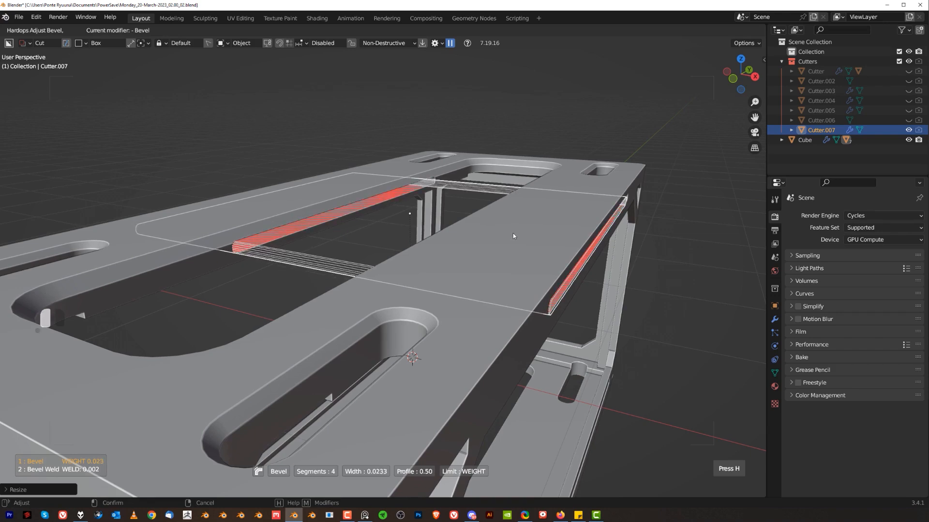
pyautogui.click(513, 236)
# Scale the slot cutter down further along Z and apply its scale
pyautogui.press('s')
pyautogui.press('z')
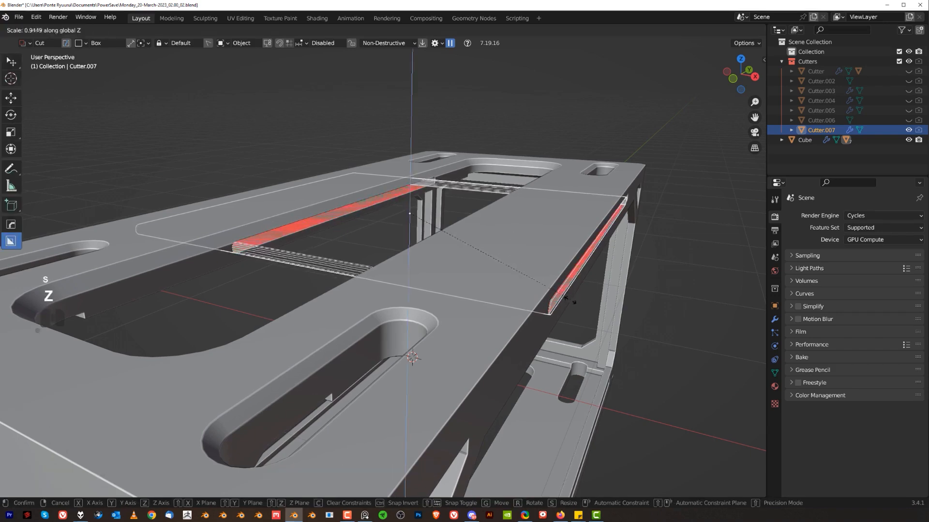
pyautogui.click(534, 290)
pyautogui.hotkey('ctrl', 'a')
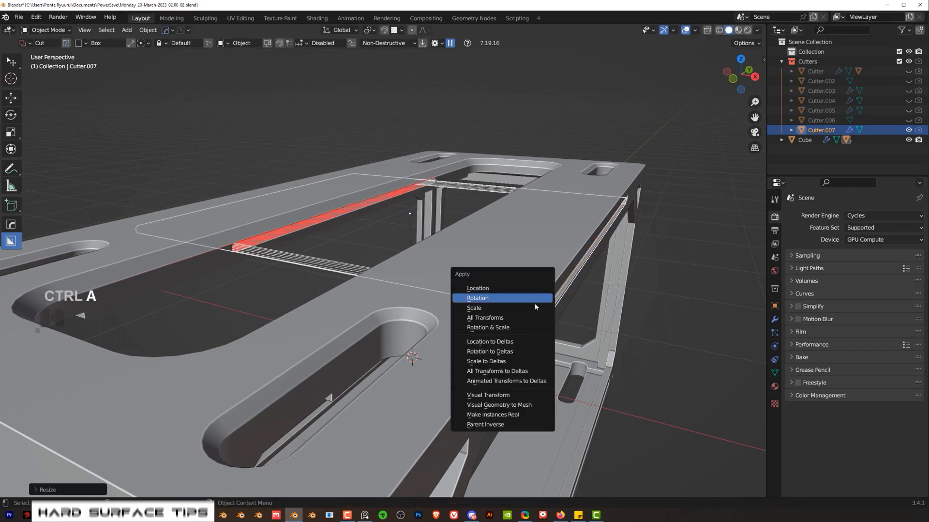
pyautogui.click(534, 307)
# Raise the slot cutter about 0.006 m along Z and hide the cutters collection
pyautogui.press('g')
pyautogui.press('z')
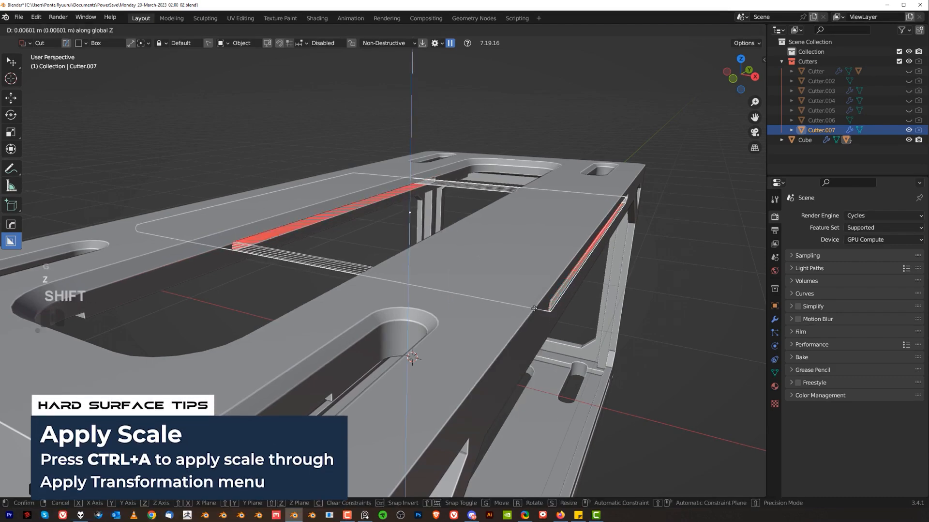
pyautogui.click(534, 307)
pyautogui.hotkey('shift', '2')
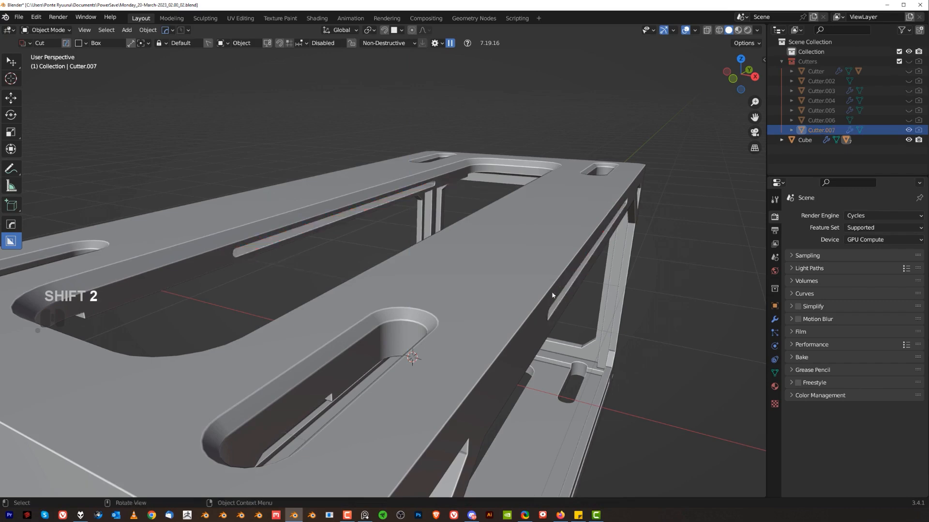
# Inspect the frame with its side rail slots from several angles, ending in the right orthographic view
pyautogui.moveTo(556, 286); pyautogui.dragTo(652, 224, button='middle')
pyautogui.press('`')
pyautogui.press('KP_5')
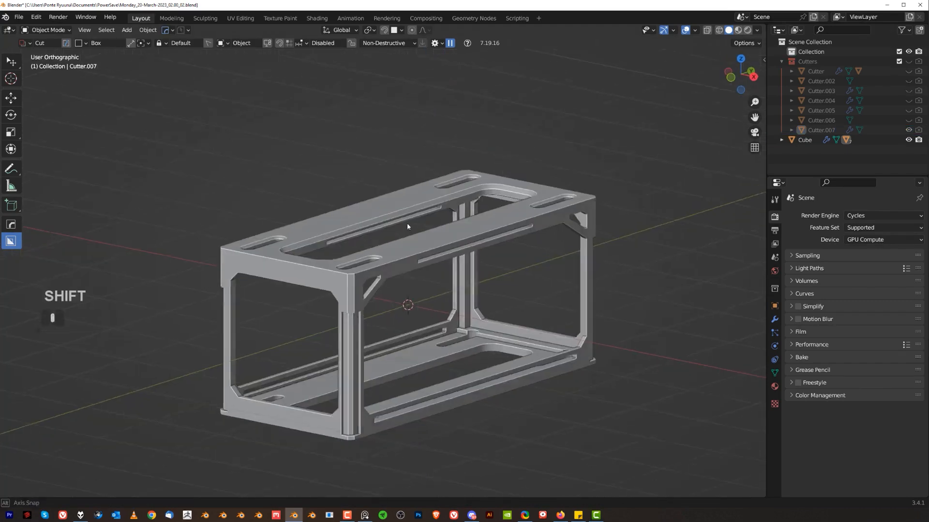
pyautogui.keyDown('shift'); pyautogui.moveTo(407, 222); pyautogui.dragTo(404, 217, button='middle'); pyautogui.keyUp('shift')
pyautogui.press('KP_5')
pyautogui.scroll(3, 405, 299)
pyautogui.keyDown('shift'); pyautogui.moveTo(405, 298); pyautogui.dragTo(360, 268, button='middle'); pyautogui.keyUp('shift')
pyautogui.press('Tab')
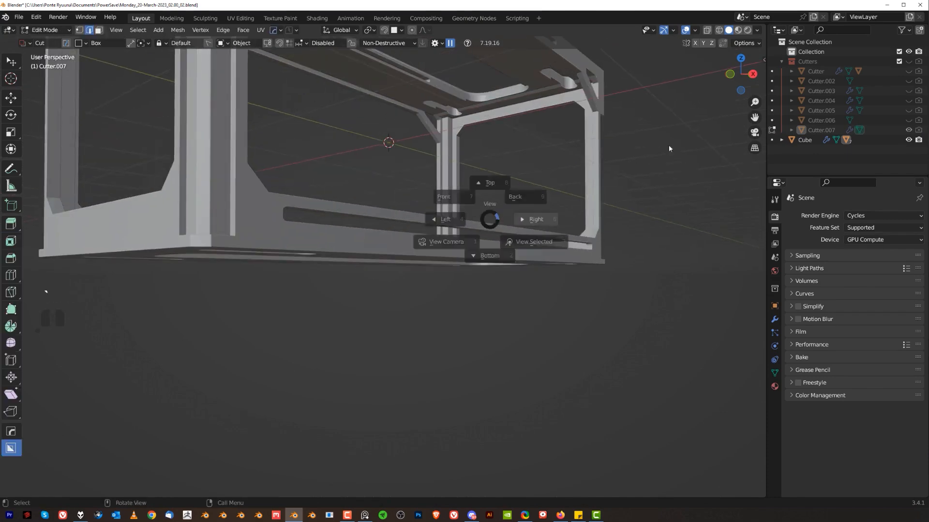
pyautogui.click(663, 152)
pyautogui.press('KP_5')
pyautogui.scroll(1, 387, 257)
pyautogui.keyDown('shift'); pyautogui.moveTo(349, 218); pyautogui.dragTo(386, 292, button='middle'); pyautogui.keyUp('shift')
pyautogui.press('Tab')
pyautogui.scroll(-4, 380, 144)
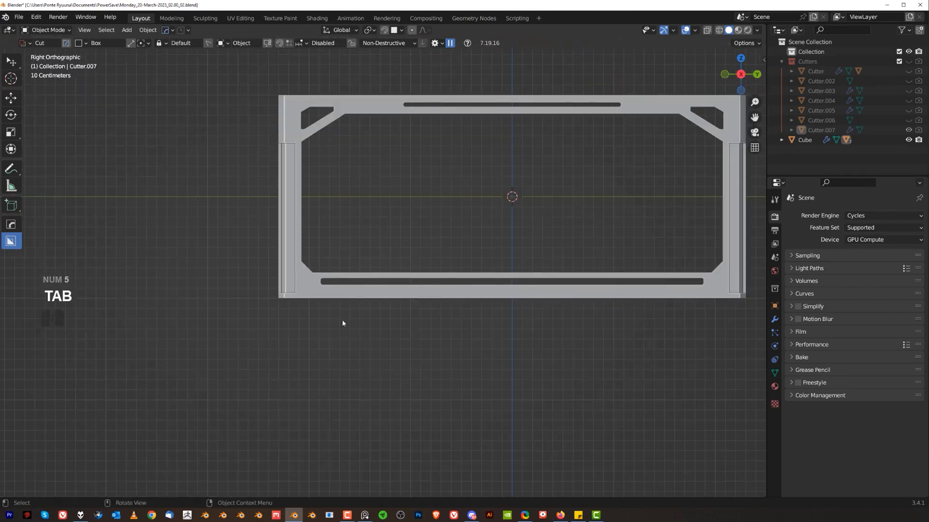
# Add a cube and scale it down along Z and Y into a small flat block
pyautogui.hotkey('shift', 'a')
pyautogui.moveTo(361, 310)
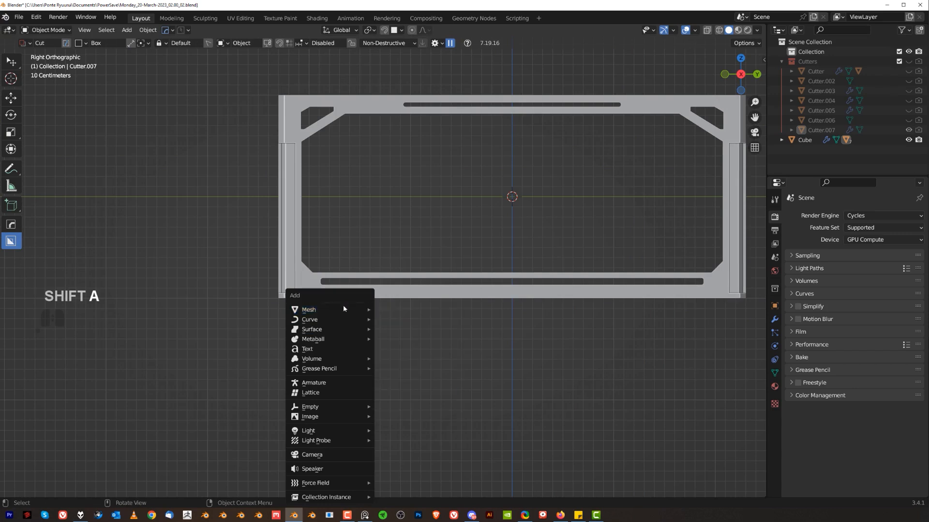
pyautogui.click(390, 340)
pyautogui.press('s')
pyautogui.press('z')
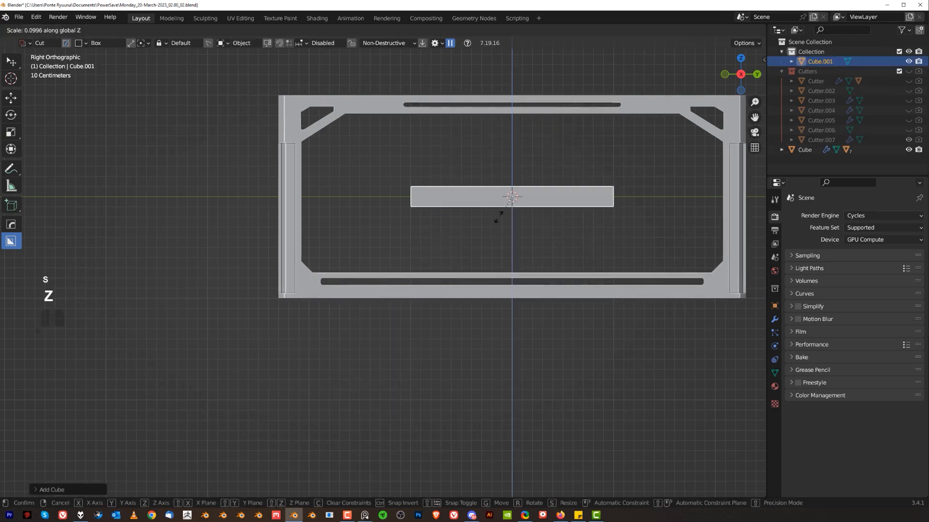
pyautogui.click(503, 216)
pyautogui.press('s')
pyautogui.press('y')
pyautogui.click(544, 208)
pyautogui.press('s')
pyautogui.press('z')
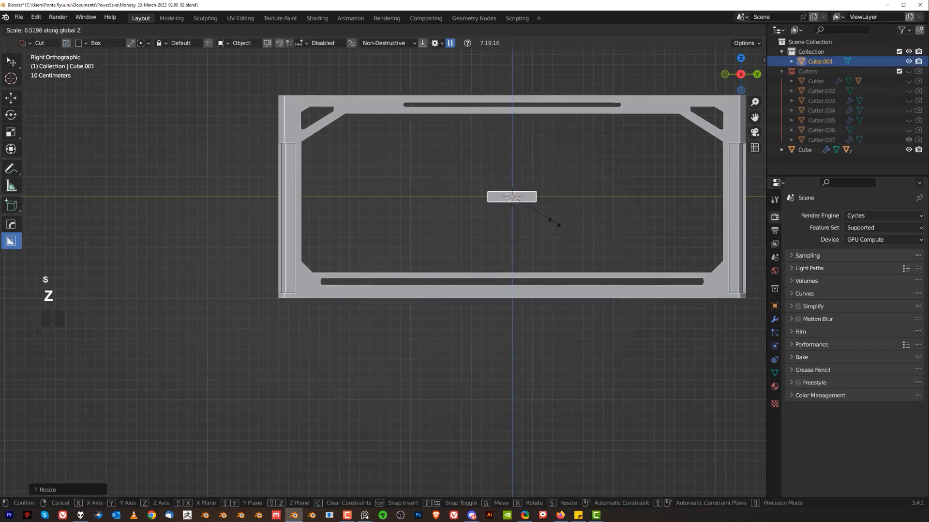
pyautogui.click(535, 218)
# Move the block to the frame's lower corner beside the post and scale it by about 1.98 along Z
pyautogui.press('g')
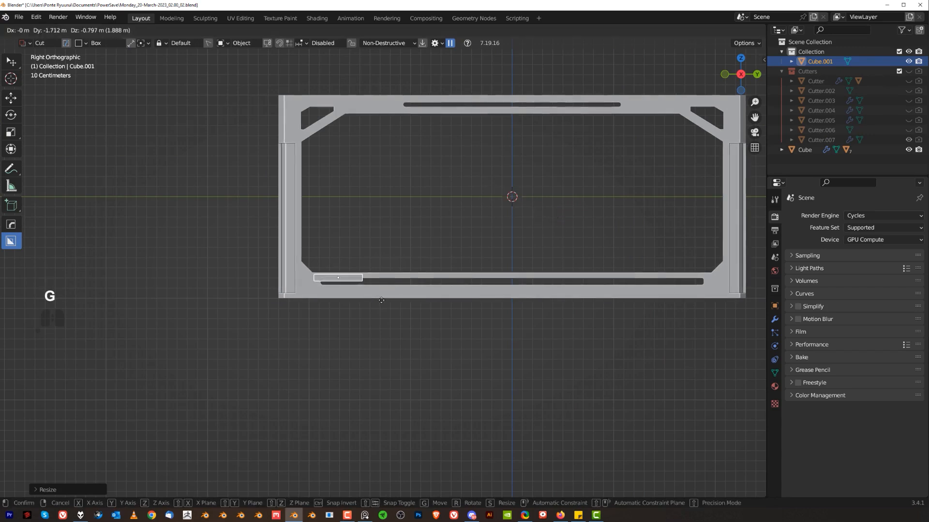
pyautogui.click(301, 343)
pyautogui.press('s')
pyautogui.press('z')
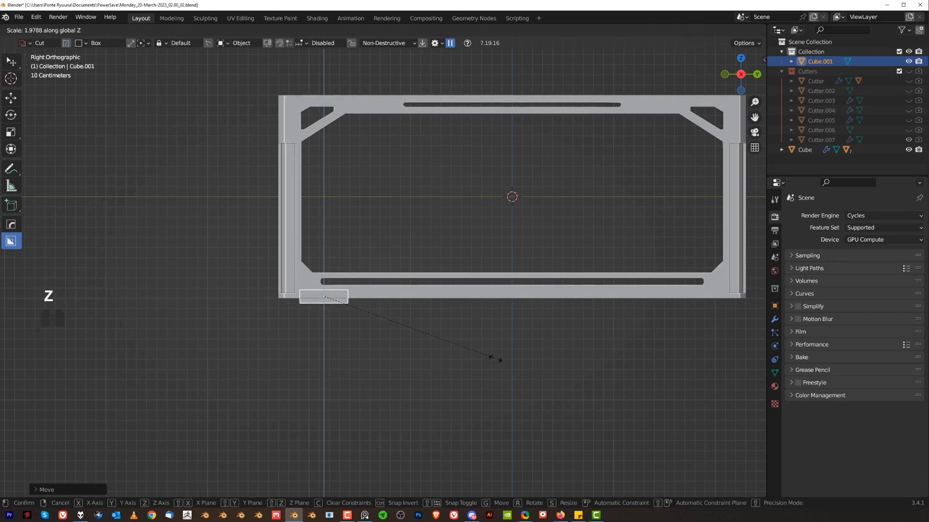
pyautogui.click(494, 358)
# Widen the block along X by a factor of about 1.07 and apply its scale
pyautogui.moveTo(435, 348); pyautogui.dragTo(474, 349, button='middle')
pyautogui.press('s')
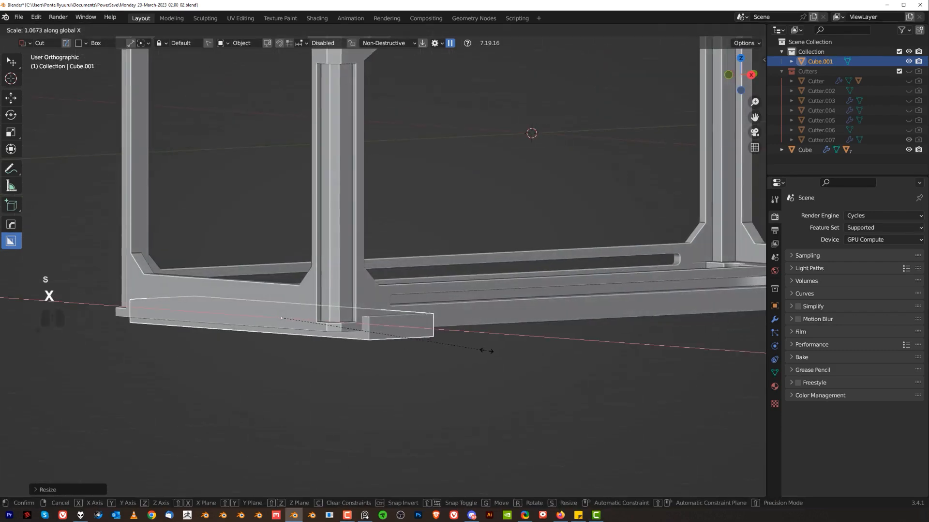
pyautogui.click(486, 350)
pyautogui.scroll(3, 433, 331)
pyautogui.press('Tab')
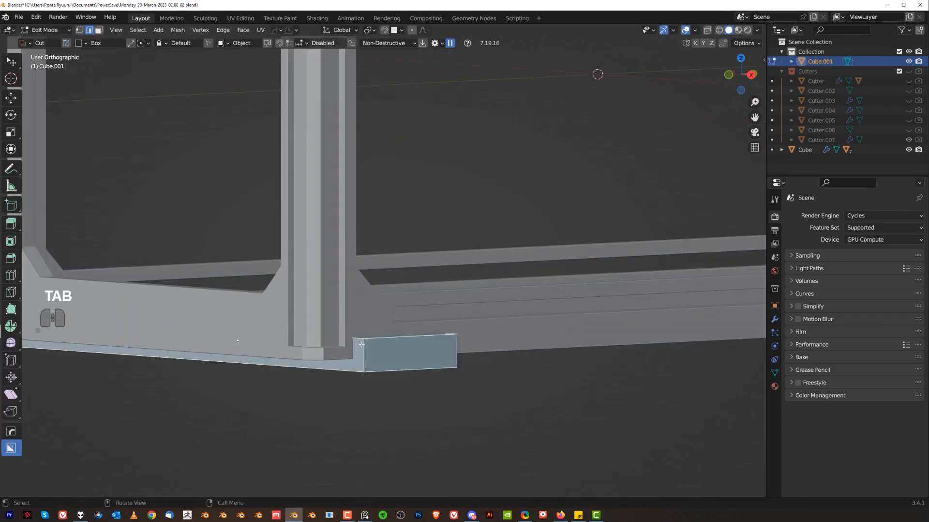
pyautogui.press('Tab')
pyautogui.hotkey('ctrl', 'a')
pyautogui.click(440, 245)
# Bevel the block's outer vertical edges with a single-segment chamfer
pyautogui.press('Tab')
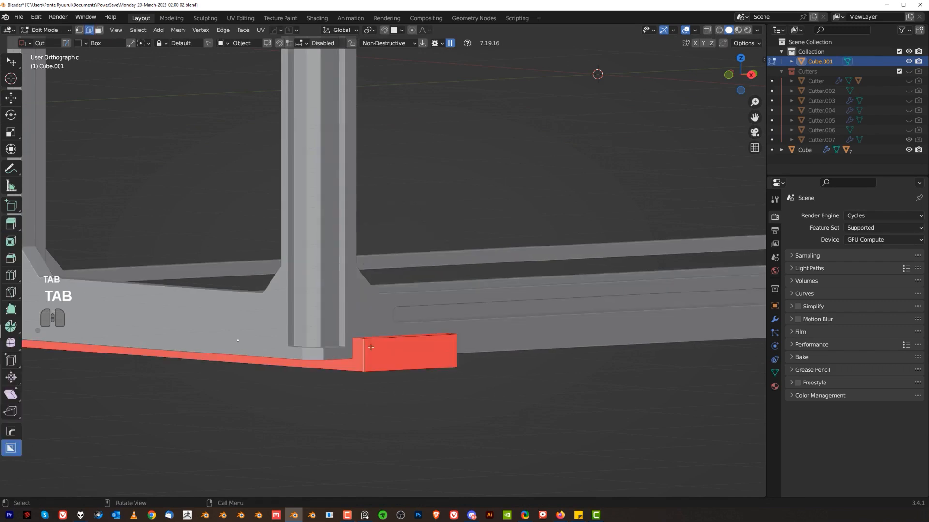
pyautogui.moveTo(474, 334); pyautogui.dragTo(470, 401, button='middle')
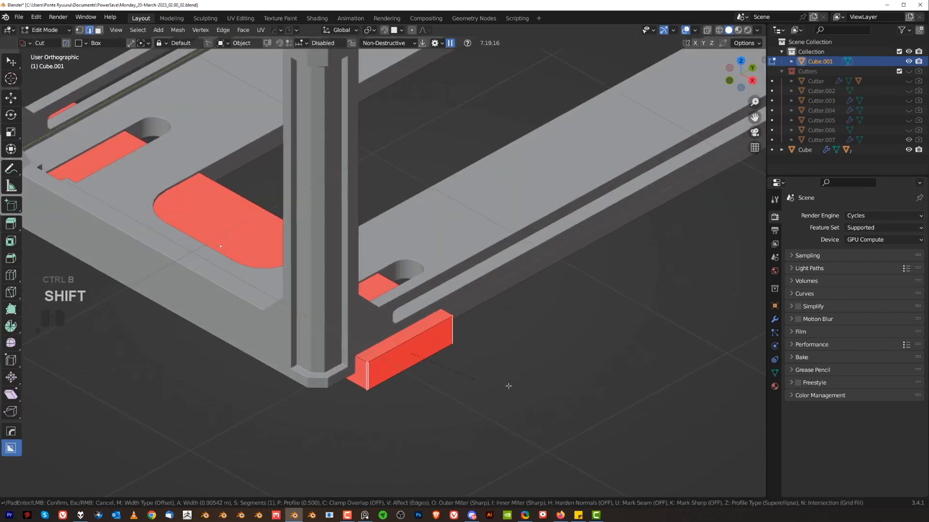
pyautogui.click(573, 396)
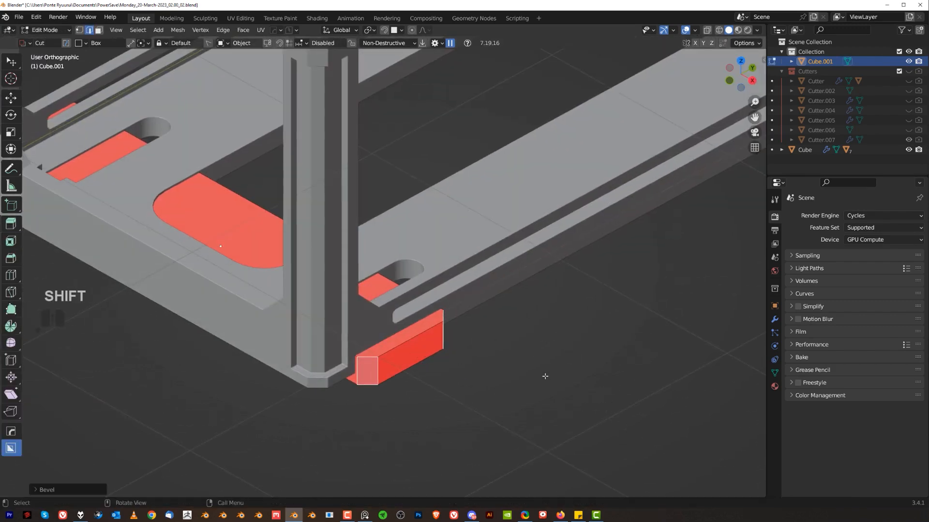
pyautogui.press('Tab')
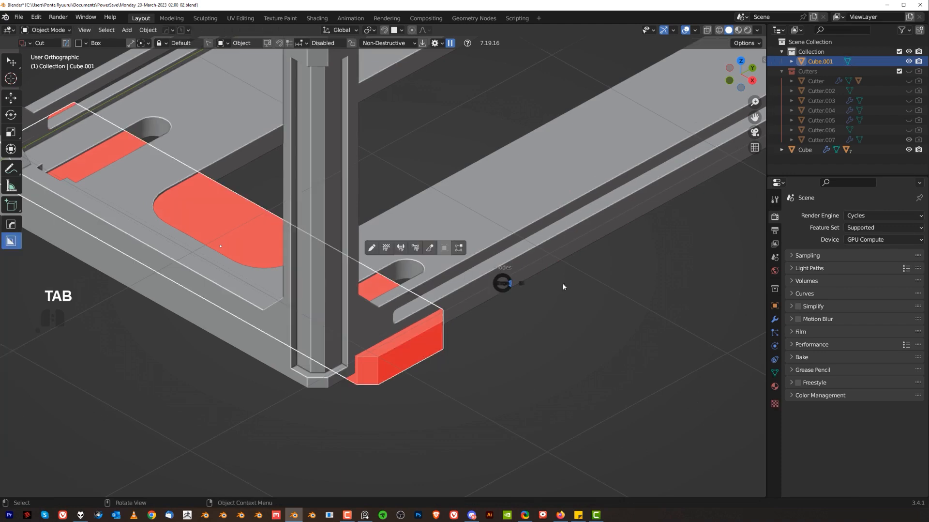
# Recalculate all of the block's face normals to the outside
pyautogui.press('Tab')
pyautogui.press('a')
pyautogui.hotkey('alt', 'n')
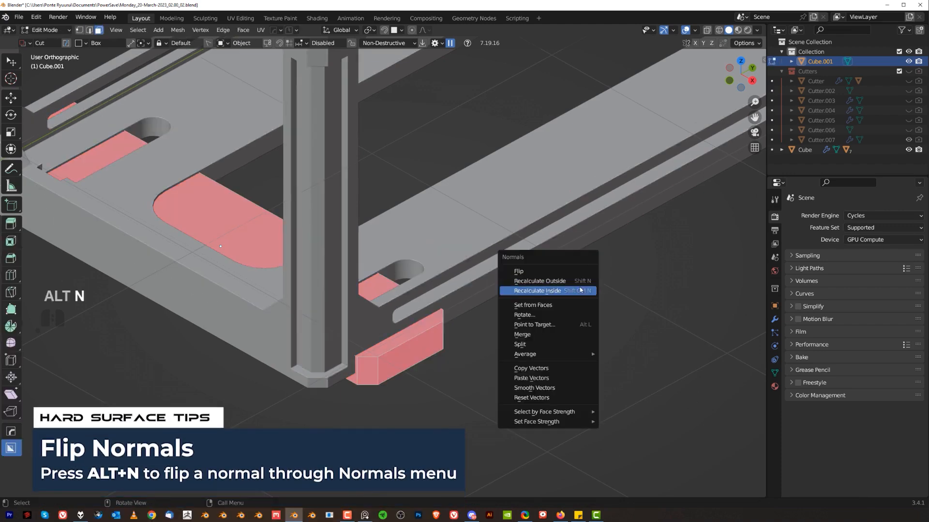
pyautogui.press('Escape')
pyautogui.hotkey('alt', 'n')
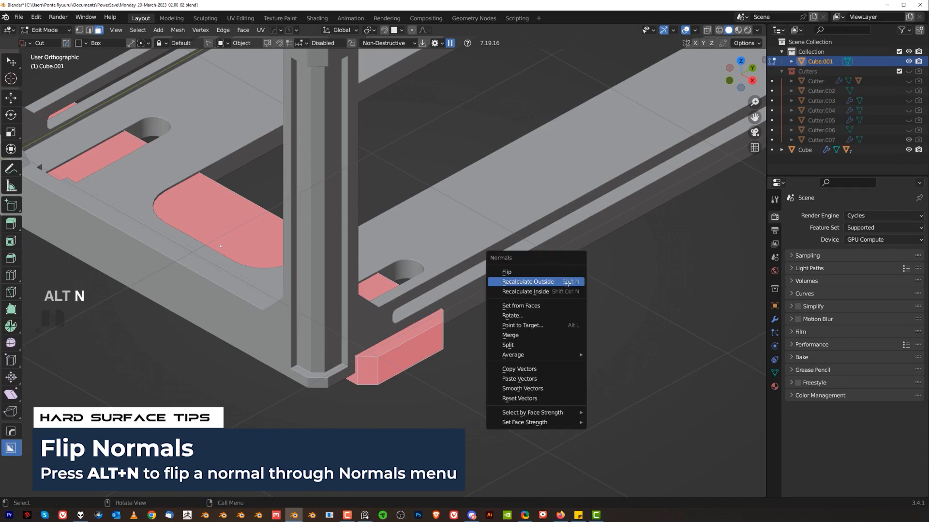
pyautogui.click(569, 281)
pyautogui.press('Tab')
# Join the chamfered block to the frame with a Boolean Union
pyautogui.press('KP_5')
pyautogui.keyDown('shift'); pyautogui.click(464, 273); pyautogui.keyUp('shift')
pyautogui.press('q')
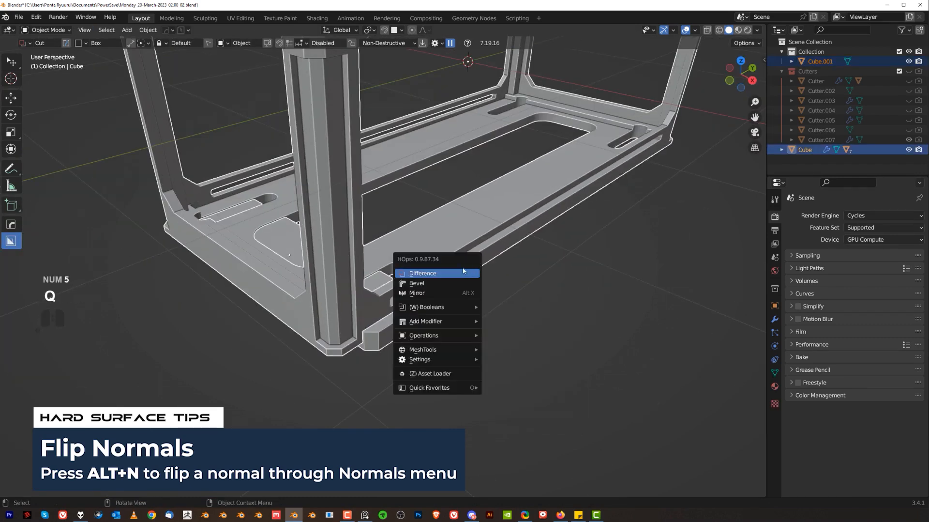
pyautogui.moveTo(463, 325)
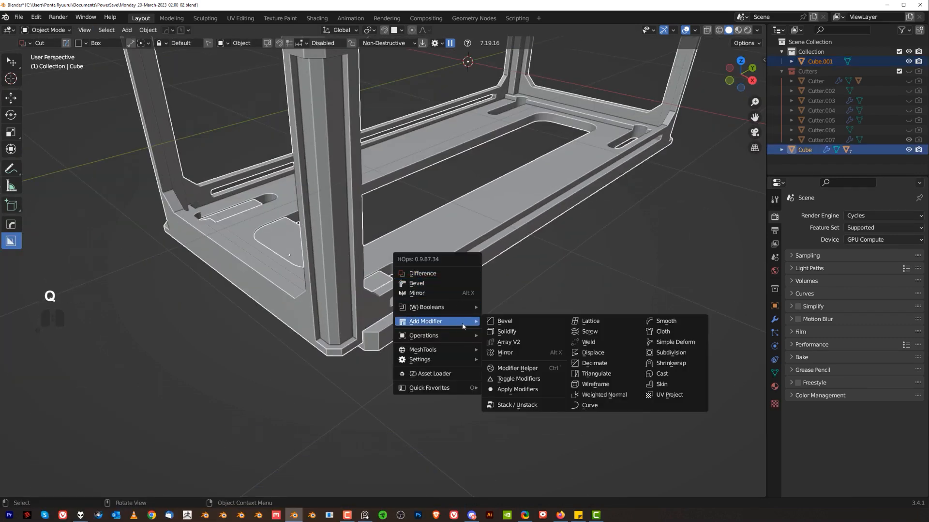
pyautogui.moveTo(450, 311)
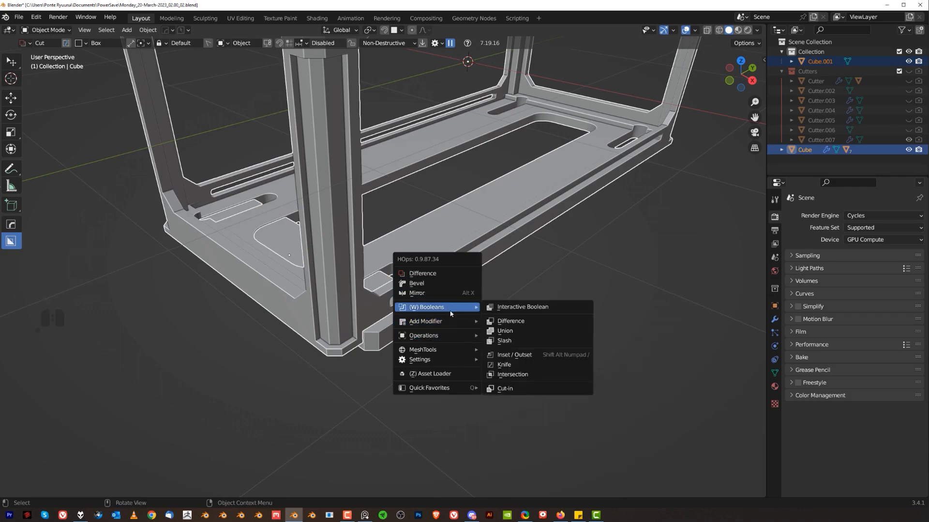
pyautogui.click(515, 329)
pyautogui.hotkey('alt', 'x')
pyautogui.click(420, 75)
pyautogui.moveTo(421, 77); pyautogui.dragTo(286, 284, button='middle')
pyautogui.keyDown('shift'); pyautogui.click(340, 252); pyautogui.keyUp('shift')
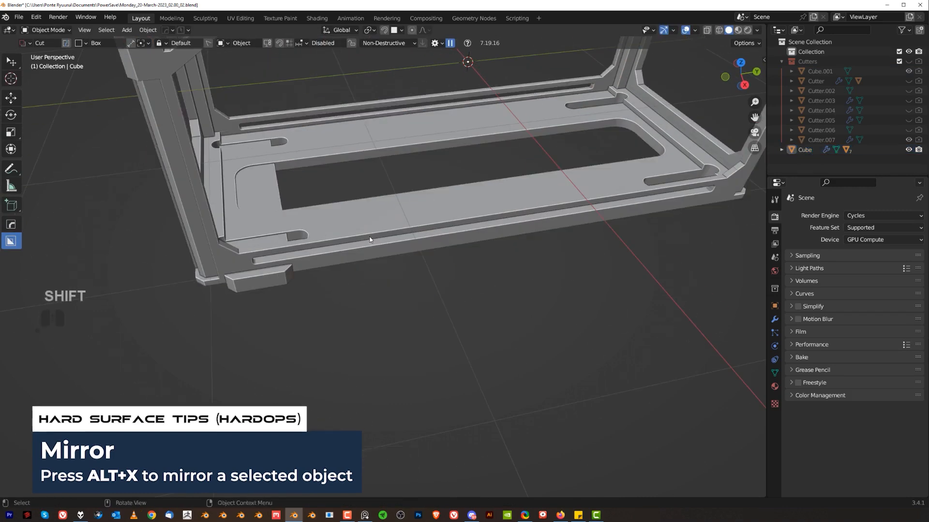
pyautogui.hotkey('alt', 'x')
pyautogui.rightClick(570, 135)
pyautogui.press('KP_5')
pyautogui.hotkey('alt', 'x')
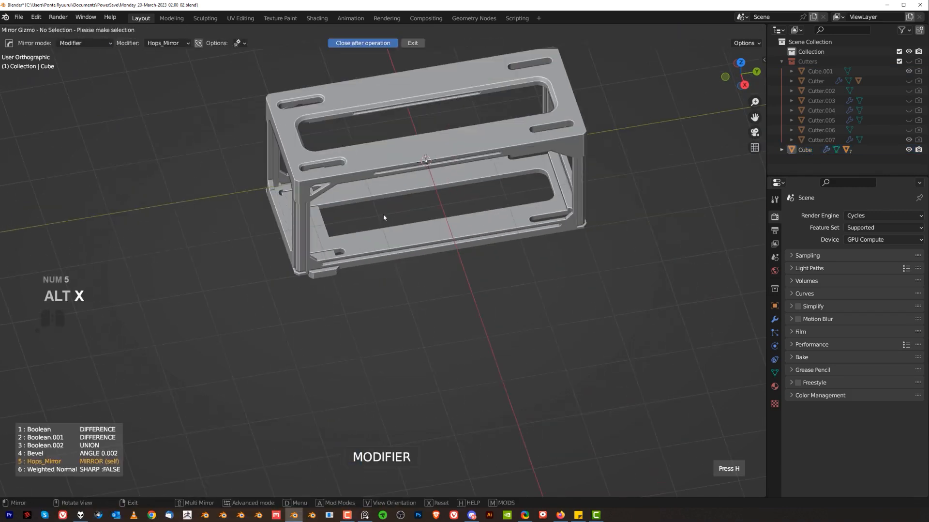
pyautogui.rightClick(387, 233)
# Mirror the frame across the Y axis so the base block repeats at the opposite end
pyautogui.press('KP_5')
pyautogui.click(435, 232)
pyautogui.hotkey('alt', 'x')
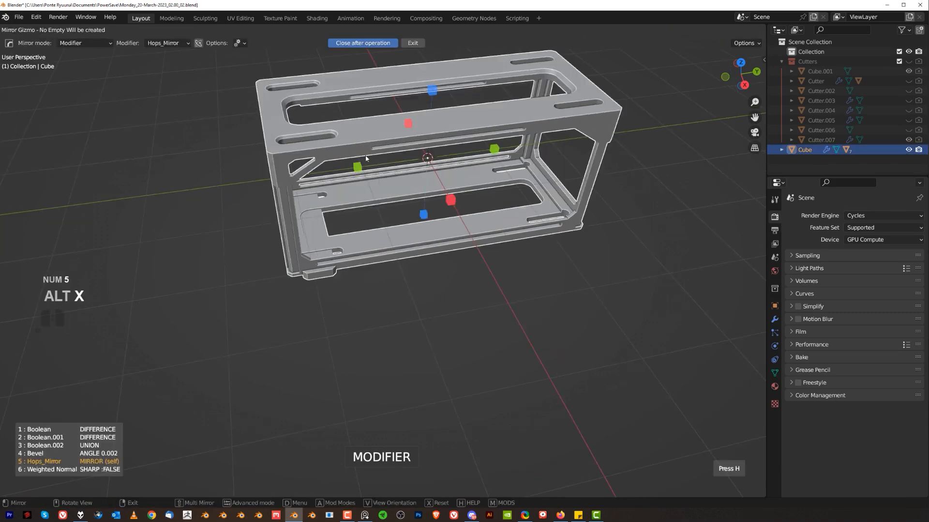
pyautogui.click(363, 168)
# Reveal the base block's Boolean cutter with Ever Scroll and scale it along Z
pyautogui.scroll(2, 373, 213)
pyautogui.press('KP_5')
pyautogui.keyDown('shift'); pyautogui.moveTo(322, 242); pyautogui.dragTo(346, 276, button='middle'); pyautogui.keyUp('shift')
pyautogui.press('KP_5')
pyautogui.scroll(2, 324, 299)
pyautogui.scroll(1, 325, 299)
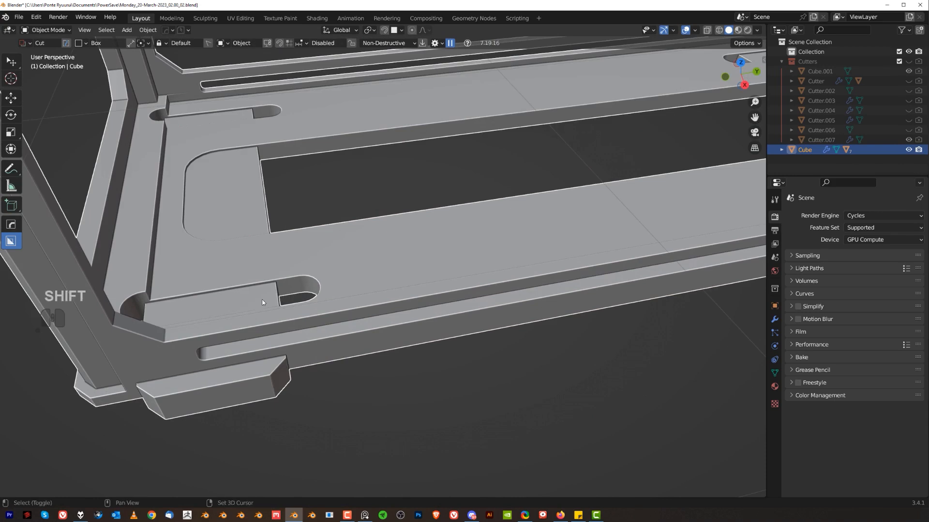
pyautogui.keyDown('shift'); pyautogui.moveTo(260, 303); pyautogui.dragTo(341, 304, button='middle'); pyautogui.keyUp('shift')
pyautogui.press('q')
pyautogui.click(351, 347)
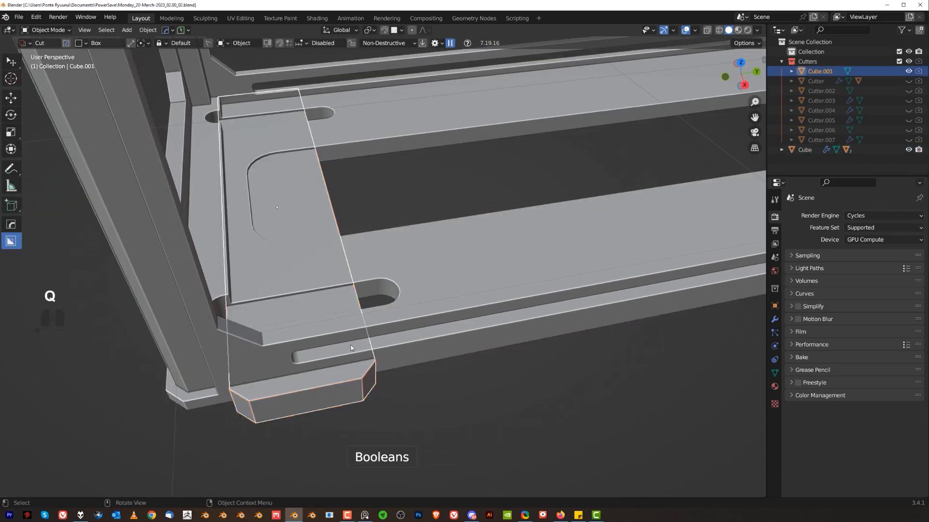
pyautogui.press('s')
pyautogui.press('z')
pyautogui.click(521, 332)
# Move the base block cutter along Y, slightly farther from the corner post
pyautogui.press('g')
pyautogui.press('y')
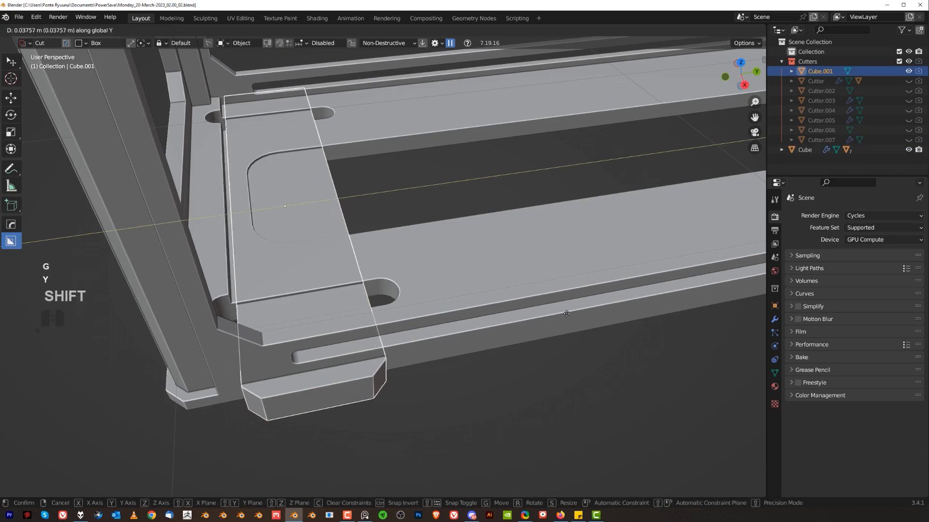
pyautogui.click(607, 313)
pyautogui.moveTo(608, 312); pyautogui.dragTo(331, 274, button='middle')
pyautogui.press('Tab')
pyautogui.keyDown('shift'); pyautogui.moveTo(252, 267); pyautogui.dragTo(355, 235, button='middle'); pyautogui.keyUp('shift')
pyautogui.press('Tab')
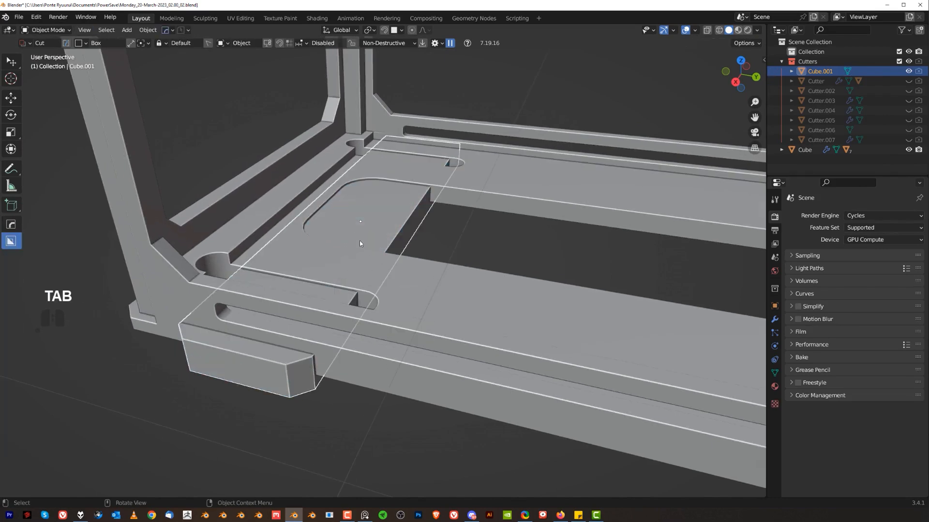
# Cut out the base block's middle in front view with a view-oriented box about 1.92 by 0.34, leaving its ends
pyautogui.press('`')
pyautogui.press('KP_5')
pyautogui.keyDown('shift'); pyautogui.moveTo(449, 262); pyautogui.dragTo(516, 329, button='middle'); pyautogui.keyUp('shift')
pyautogui.scroll(-2, 435, 286)
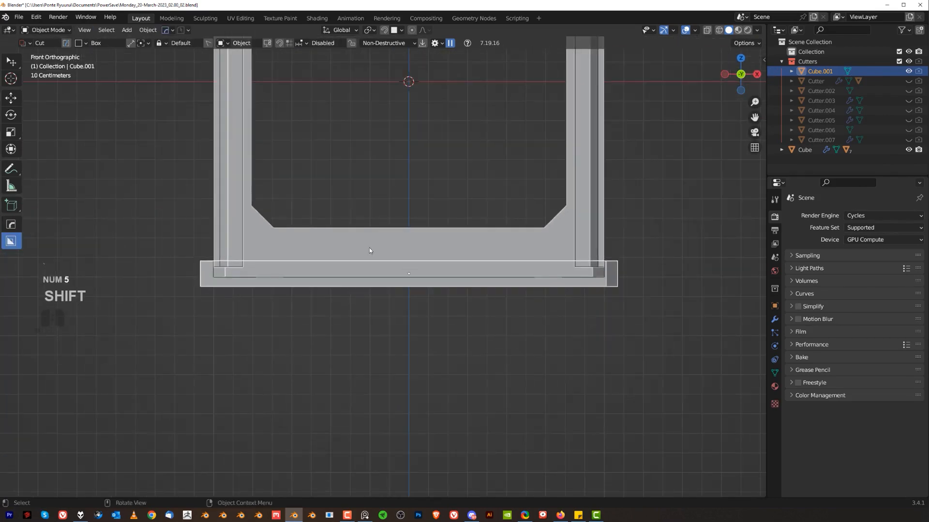
pyautogui.press('d')
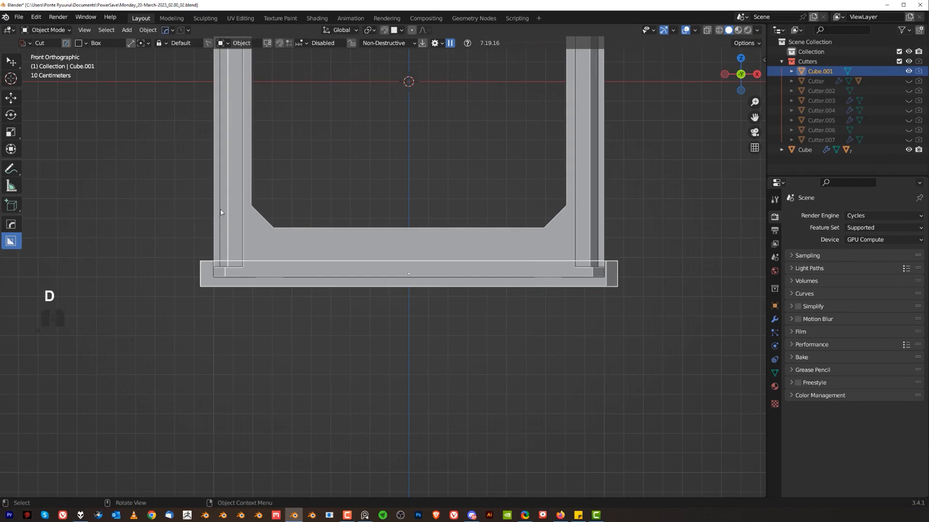
pyautogui.moveTo(217, 207); pyautogui.dragTo(477, 269)
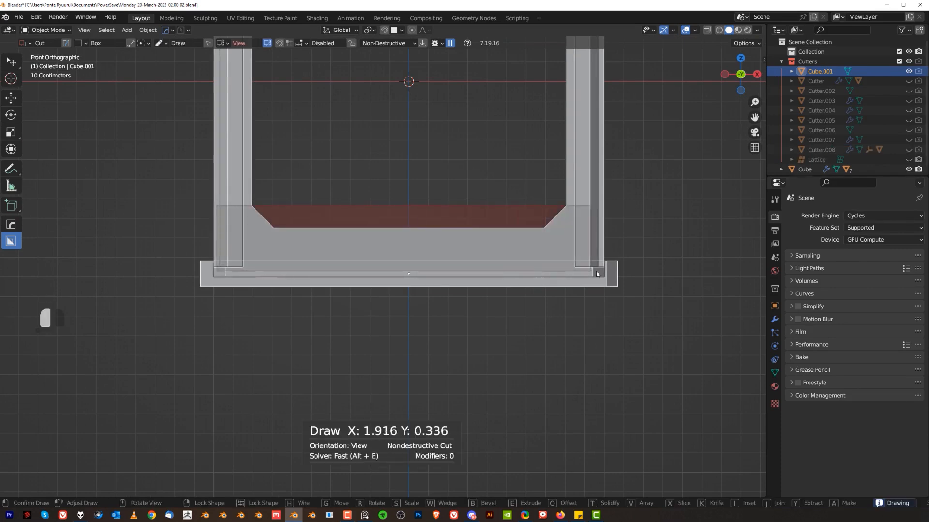
pyautogui.press('space')
pyautogui.moveTo(639, 230); pyautogui.dragTo(487, 277, button='middle')
pyautogui.press('KP_5')
# Select the frame and mirror it across the X axis
pyautogui.click(490, 315)
pyautogui.moveTo(490, 315); pyautogui.dragTo(570, 296, button='middle')
pyautogui.press('KP_5')
pyautogui.scroll(1, 421, 278)
pyautogui.press('KP_5')
pyautogui.hotkey('alt', 'x')
pyautogui.click(573, 287)
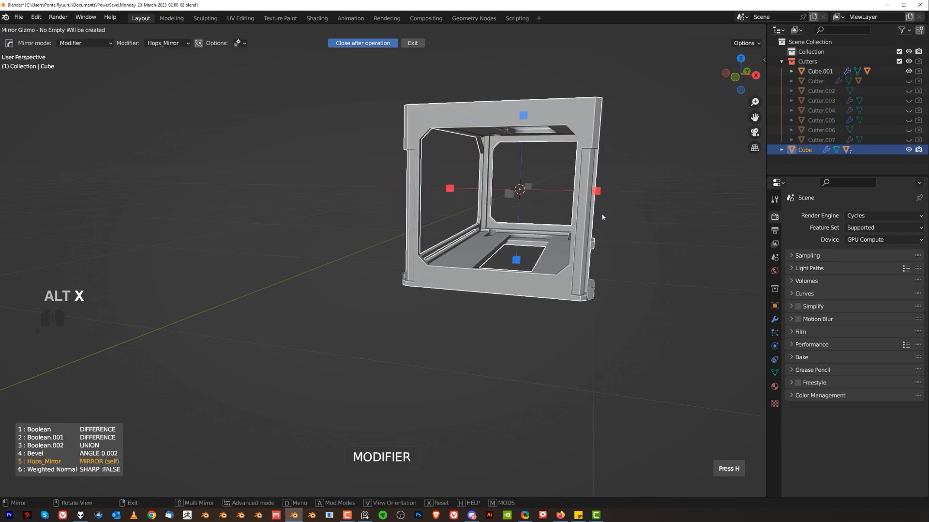
pyautogui.click(598, 190)
pyautogui.moveTo(613, 234); pyautogui.dragTo(522, 249, button='middle')
pyautogui.press('KP_5')
pyautogui.keyDown('shift'); pyautogui.moveTo(400, 203); pyautogui.dragTo(434, 280, button='middle'); pyautogui.keyUp('shift')
pyautogui.keyDown('shift'); pyautogui.moveTo(406, 231); pyautogui.dragTo(375, 245, button='middle'); pyautogui.keyUp('shift')
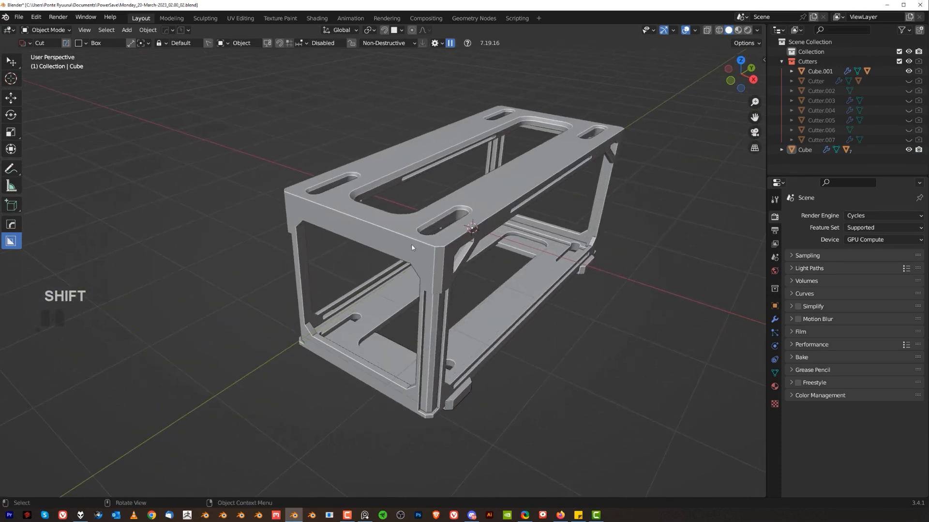
# Cut a shallow rectangular recess about 0.031 deep into the top plate's outer long edge, with corners beveled by about 0.051
pyautogui.scroll(2, 435, 245)
pyautogui.keyDown('shift'); pyautogui.moveTo(446, 245); pyautogui.dragTo(508, 198, button='middle'); pyautogui.keyUp('shift')
pyautogui.moveTo(508, 198); pyautogui.dragTo(474, 246, button='middle')
pyautogui.keyDown('shift'); pyautogui.moveTo(474, 247); pyautogui.dragTo(325, 262, button='middle'); pyautogui.keyUp('shift')
pyautogui.scroll(-1, 339, 232)
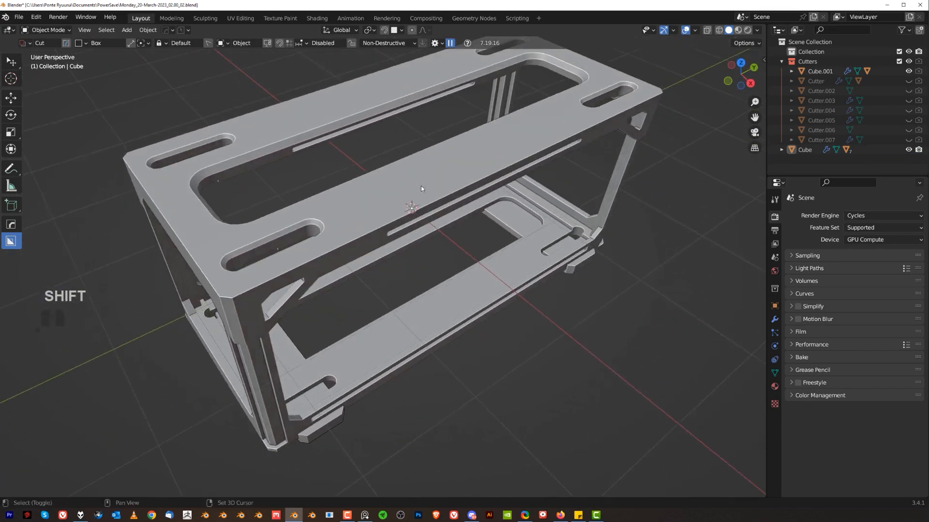
pyautogui.keyDown('shift'); pyautogui.moveTo(352, 179); pyautogui.dragTo(275, 253, button='middle'); pyautogui.keyUp('shift')
pyautogui.scroll(2, 275, 253)
pyautogui.click(232, 278)
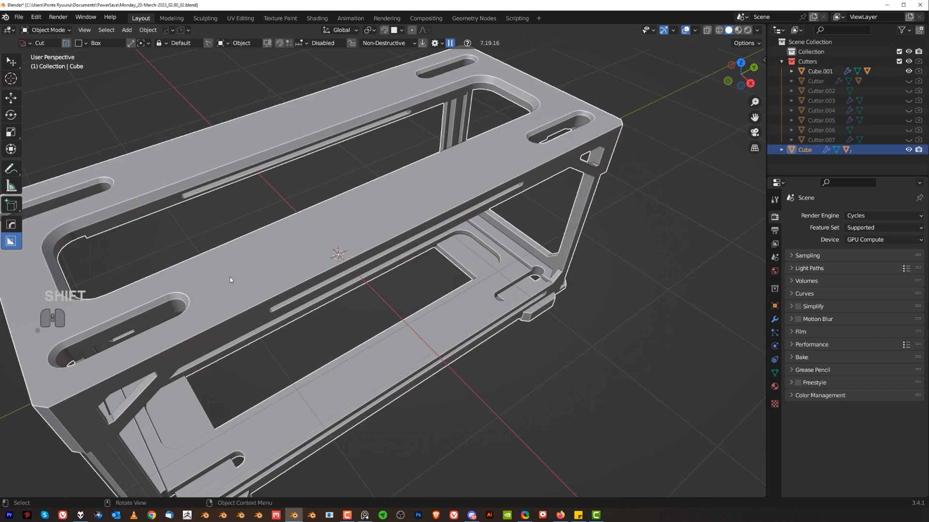
pyautogui.moveTo(230, 280); pyautogui.dragTo(287, 322)
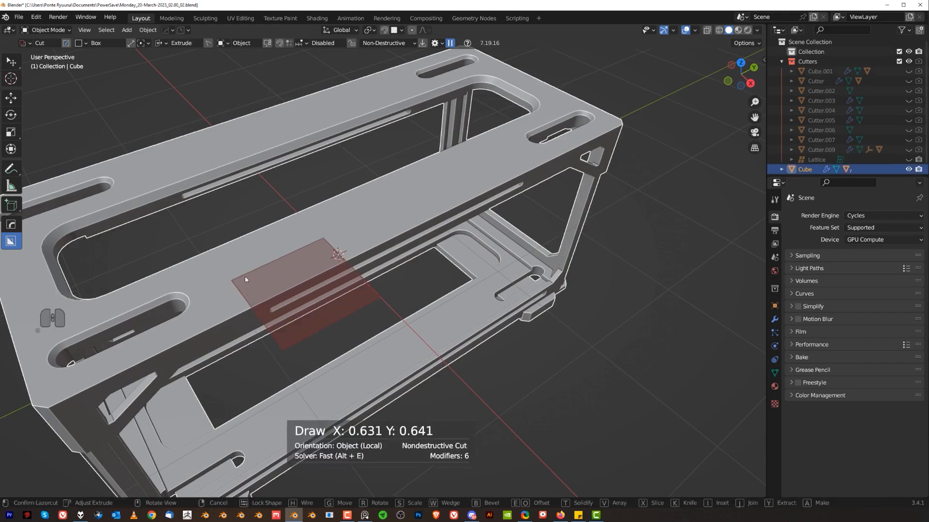
pyautogui.press('Escape')
pyautogui.moveTo(211, 287); pyautogui.dragTo(339, 303)
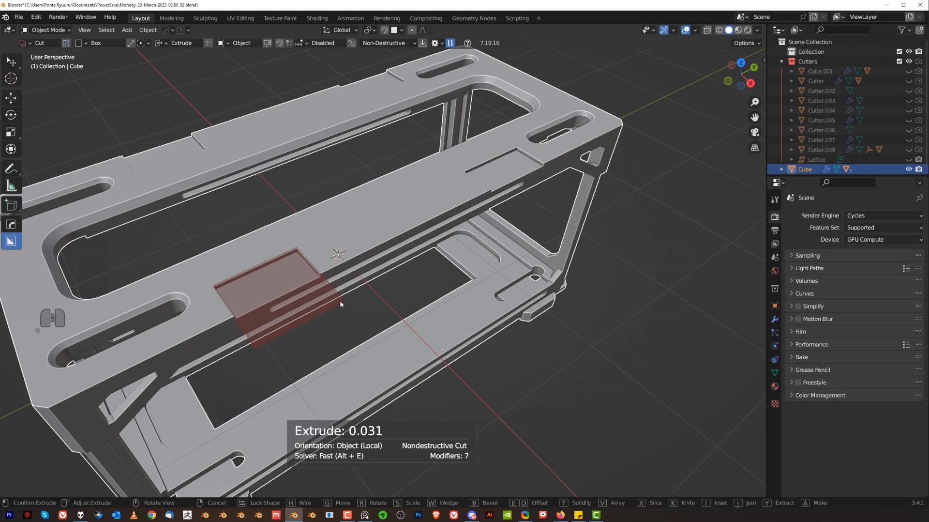
pyautogui.press('b')
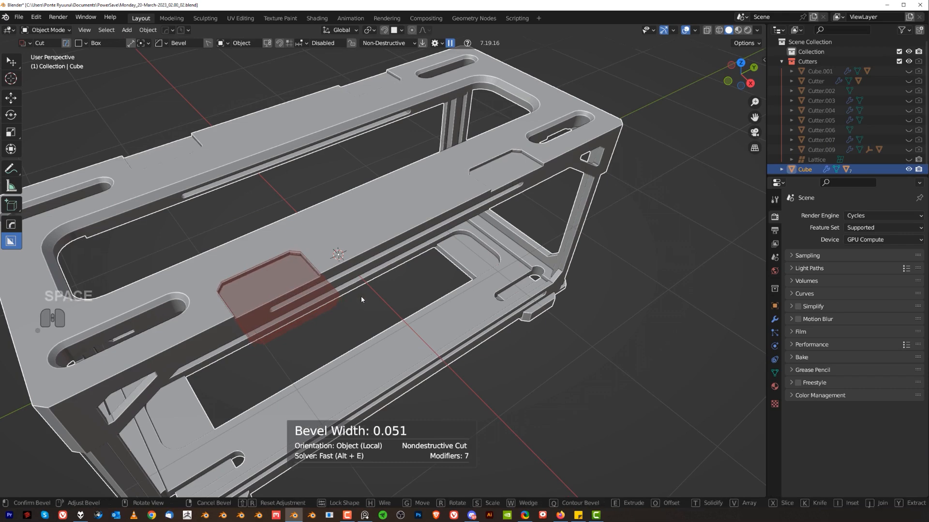
pyautogui.press('space')
# Cut a short slot with 5-segment rounded ends through the upper crossbar near its corner in front view
pyautogui.scroll(-4, 360, 299)
pyautogui.moveTo(361, 299); pyautogui.dragTo(490, 196, button='middle')
pyautogui.scroll(3, 349, 280)
pyautogui.scroll(-2, 420, 249)
pyautogui.press('`')
pyautogui.click(479, 159)
pyautogui.press('KP_5')
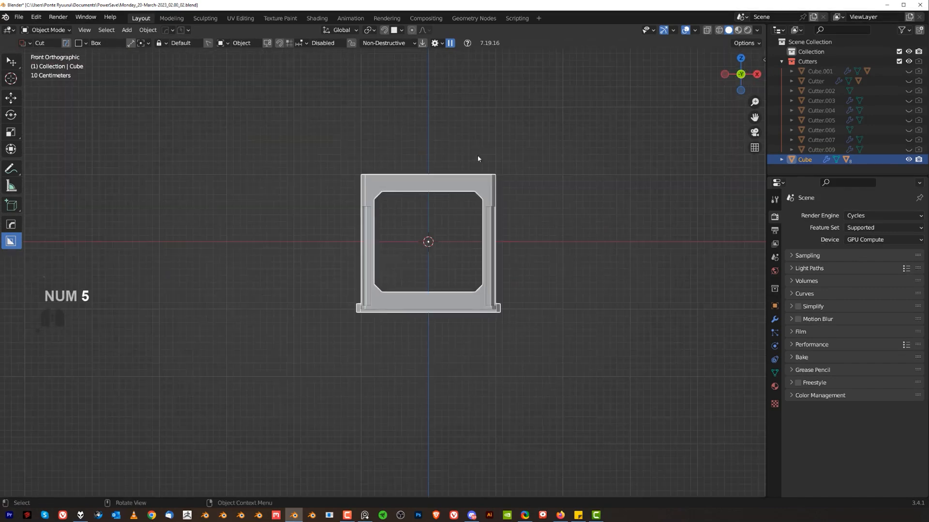
pyautogui.scroll(7, 478, 158)
pyautogui.moveTo(373, 250); pyautogui.dragTo(446, 269)
pyautogui.press('b')
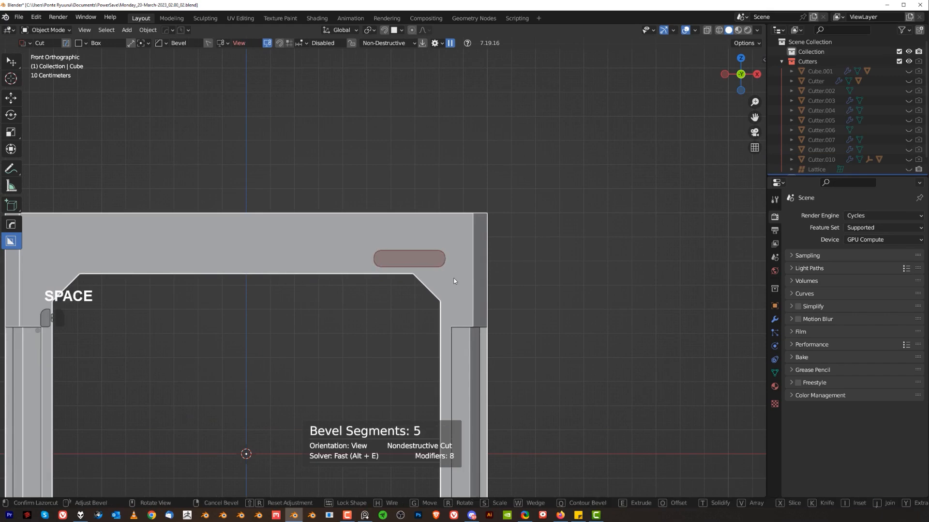
pyautogui.click(449, 277)
pyautogui.moveTo(477, 278); pyautogui.dragTo(456, 274, button='middle')
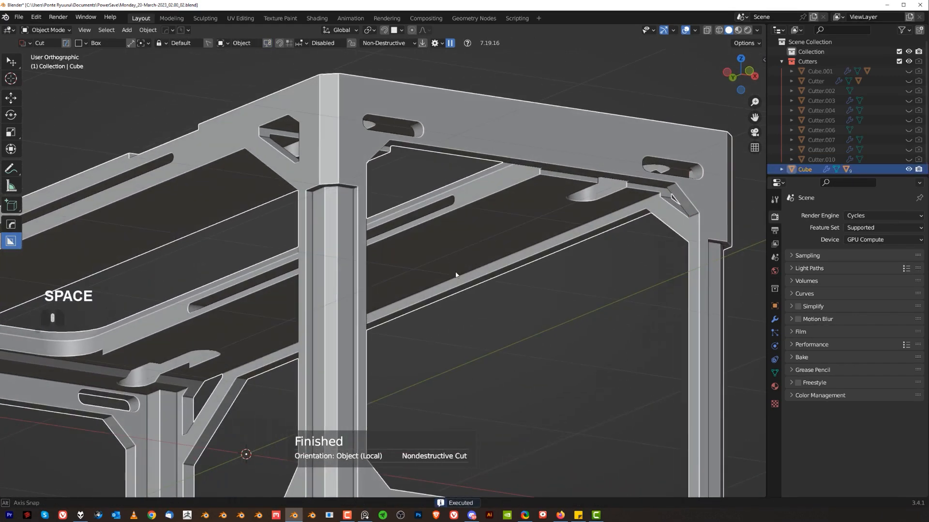
# Cut a long rounded slot about 1.54 by 0.105 through the lower crossbar in back view
pyautogui.scroll(-6, 456, 274)
pyautogui.moveTo(400, 314); pyautogui.dragTo(363, 256, button='middle')
pyautogui.press('KP_5')
pyautogui.press('`')
pyautogui.press('KP_5')
pyautogui.press('`')
pyautogui.scroll(6, 400, 286)
pyautogui.keyDown('shift'); pyautogui.scroll(-2, 384, 291); pyautogui.keyUp('shift')
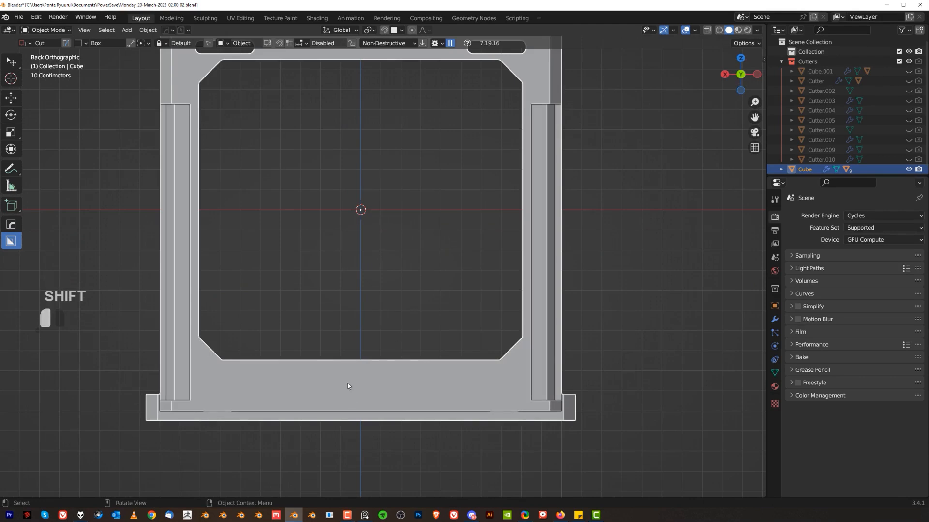
pyautogui.moveTo(215, 378); pyautogui.dragTo(532, 401)
pyautogui.press('b')
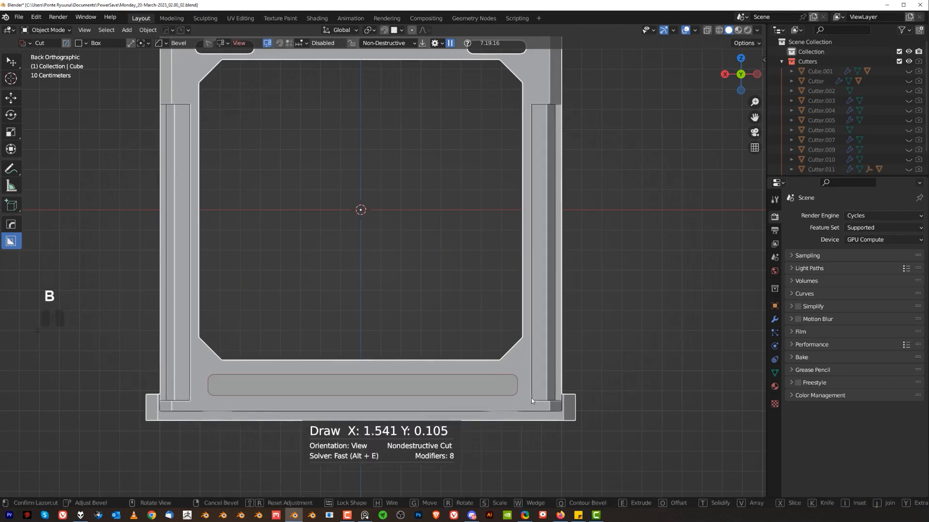
pyautogui.press('space')
pyautogui.scroll(-3, 605, 297)
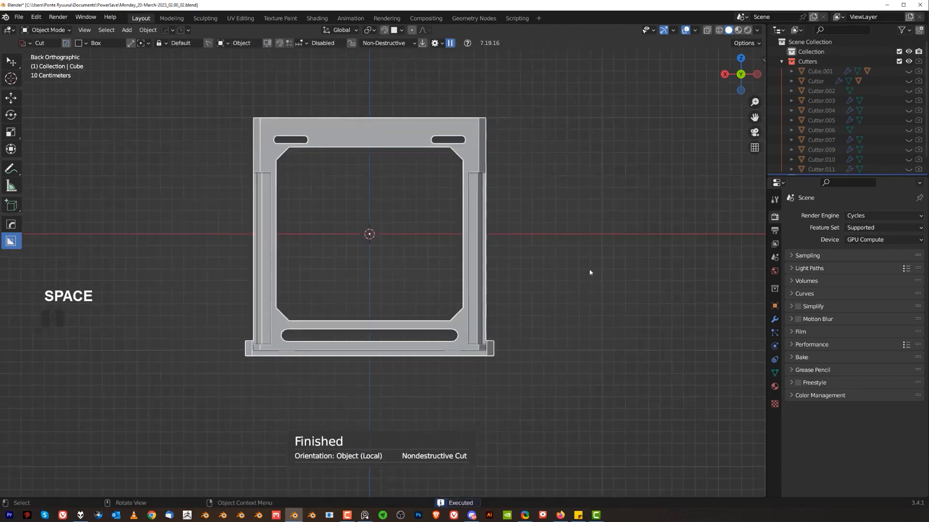
# Examine where the long slot meets the floor plate and reveal its cutter with Ever Scroll
pyautogui.moveTo(606, 297); pyautogui.dragTo(537, 346, button='middle')
pyautogui.press('KP_5')
pyautogui.moveTo(448, 301); pyautogui.dragTo(411, 274, button='middle')
pyautogui.scroll(4, 338, 291)
pyautogui.moveTo(261, 307); pyautogui.dragTo(327, 244, button='middle')
pyautogui.scroll(3, 326, 245)
pyautogui.scroll(3, 326, 244)
pyautogui.keyDown('shift'); pyautogui.moveTo(246, 193); pyautogui.dragTo(323, 231, button='middle'); pyautogui.keyUp('shift')
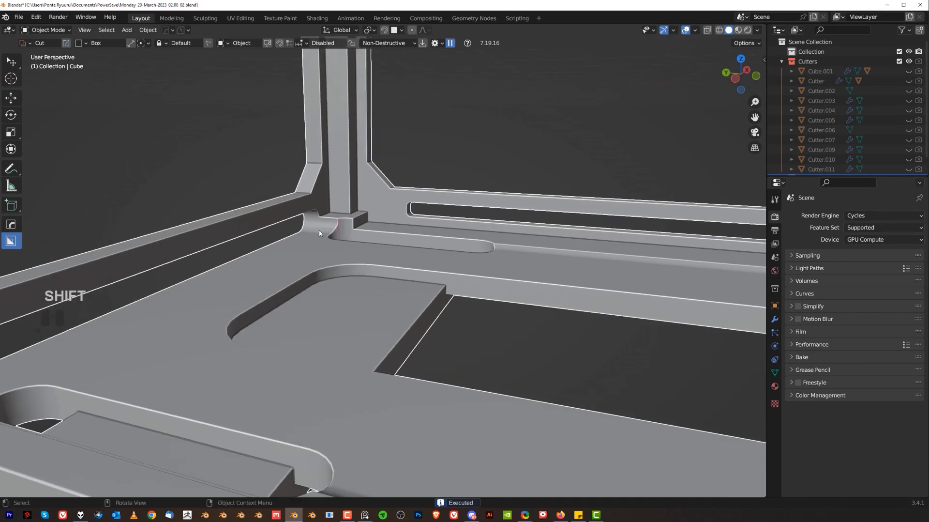
pyautogui.press('q')
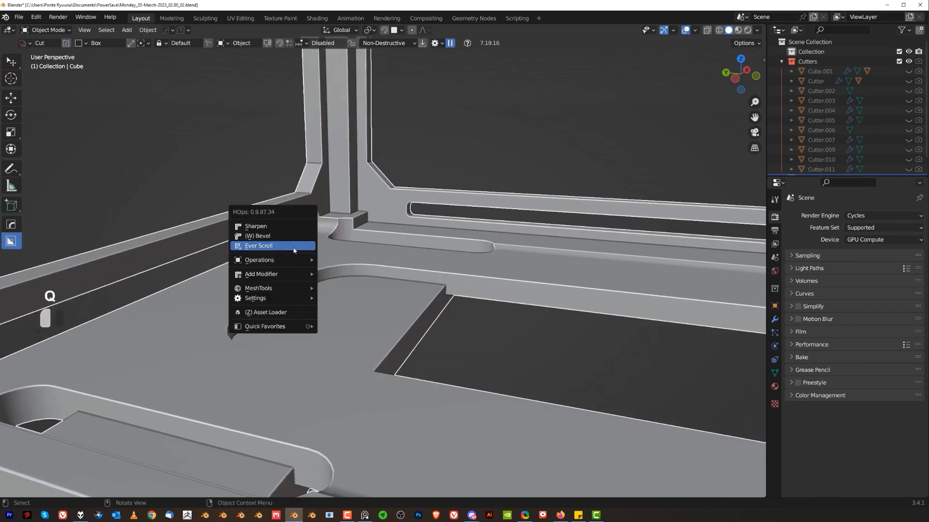
pyautogui.click(294, 245)
# Scale the long slot's cutter along Z and apply its transform
pyautogui.press('s')
pyautogui.press('z')
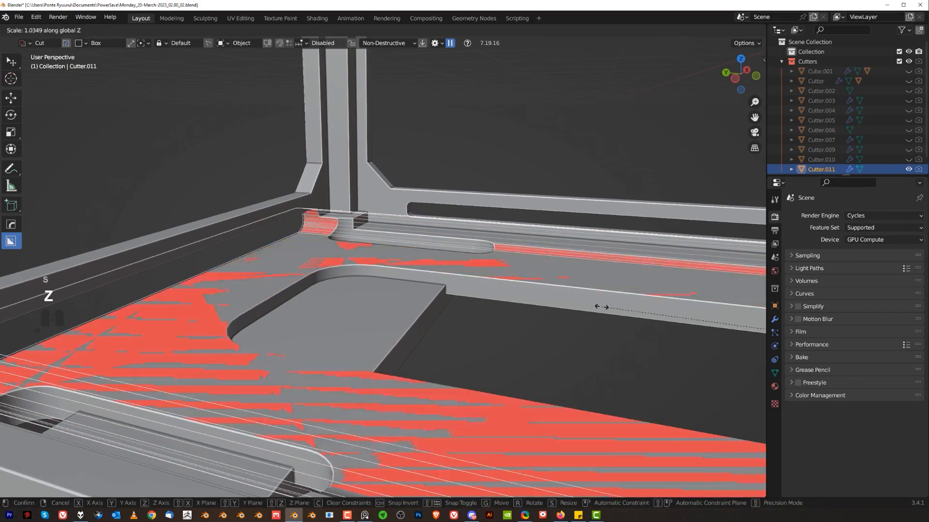
pyautogui.click(580, 315)
pyautogui.press('s')
pyautogui.press('z')
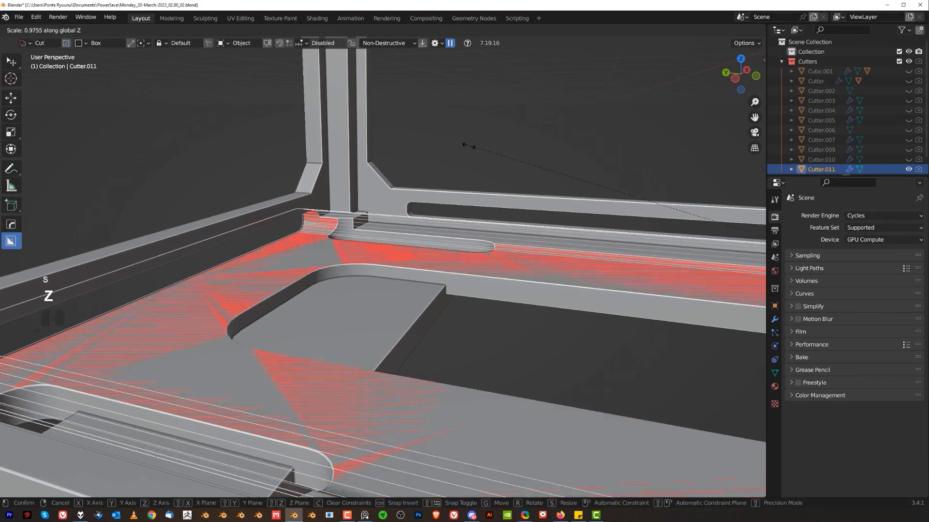
pyautogui.click(755, 304)
pyautogui.hotkey('ctrl', 'a')
pyautogui.click(566, 215)
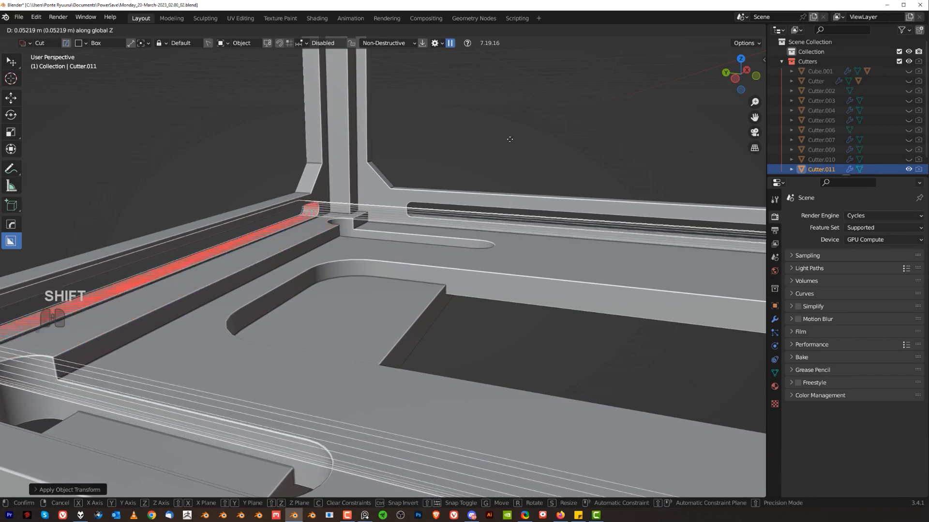
# Raise the long slot's cutter along Z, rescale it with its transform applied, and hide the cutters
pyautogui.click(509, 100)
pyautogui.press('s')
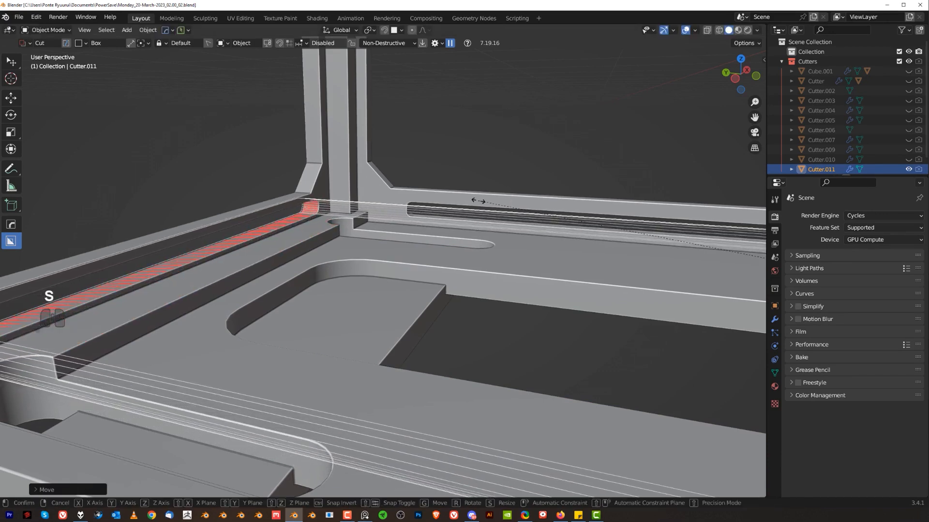
pyautogui.click(539, 198)
pyautogui.hotkey('ctrl', 'a')
pyautogui.click(543, 195)
pyautogui.hotkey('shift', '2')
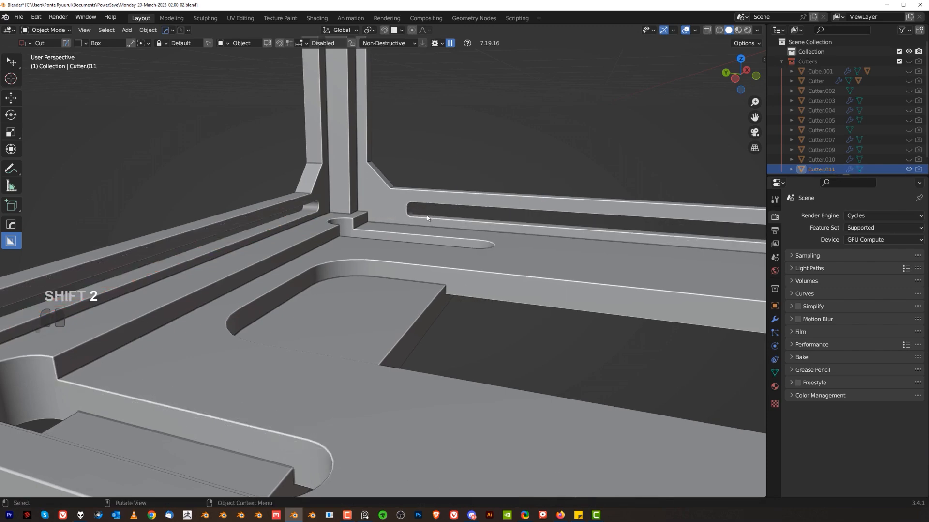
# Add a cylinder with 80 vertices, 1 m radius and 2 m depth at the center of the frame in right view
pyautogui.scroll(-8, 436, 223)
pyautogui.moveTo(411, 240)
pyautogui.mouseDown(button='middle')
pyautogui.moveTo(531, 255)
pyautogui.moveTo(409, 257)
pyautogui.mouseUp(button='middle')
pyautogui.keyDown('shift'); pyautogui.moveTo(487, 257); pyautogui.dragTo(346, 284, button='middle'); pyautogui.keyUp('shift')
pyautogui.moveTo(360, 276); pyautogui.dragTo(407, 306, button='middle')
pyautogui.press('KP_3')
pyautogui.press('KP_5')
pyautogui.hotkey('shift', 'a')
pyautogui.moveTo(321, 150)
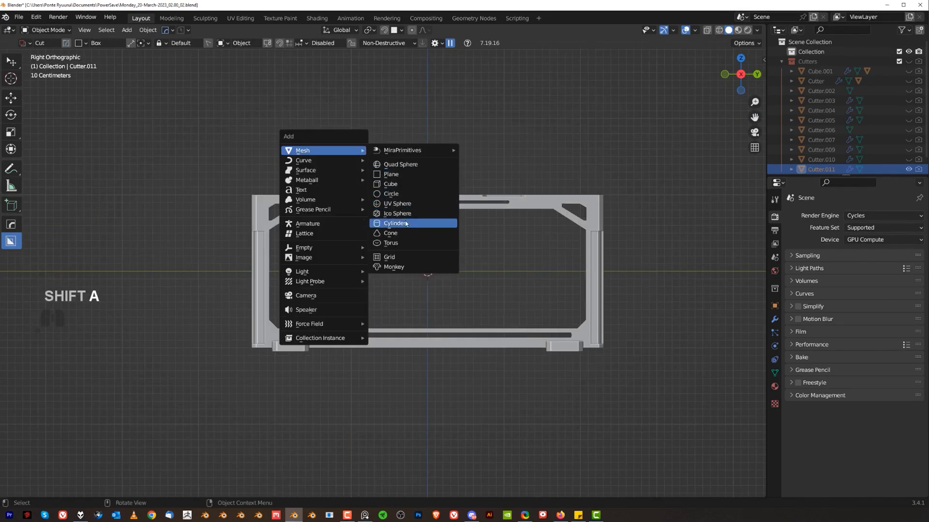
pyautogui.click(407, 224)
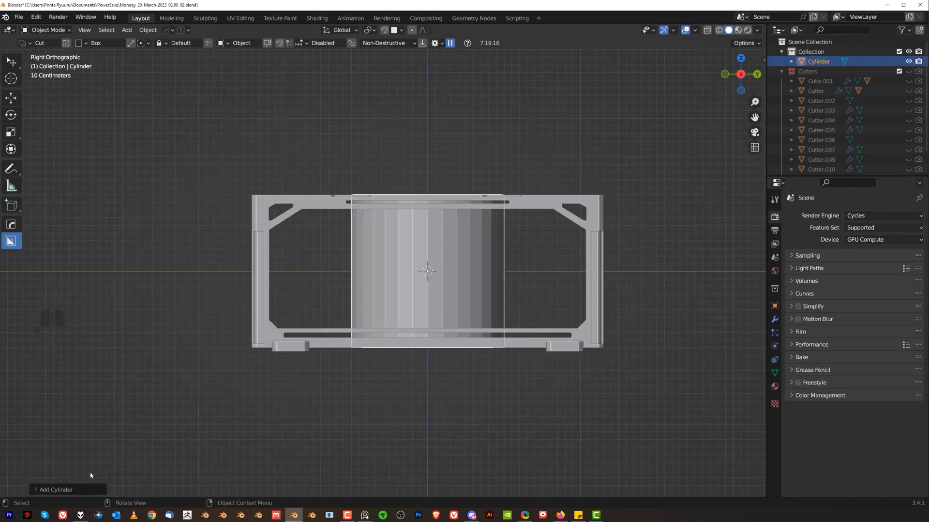
pyautogui.click(88, 487)
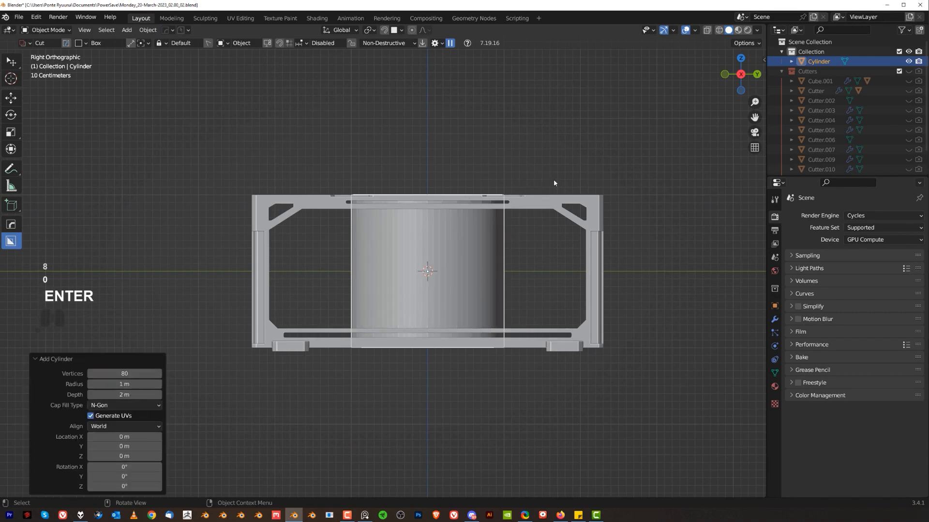
# Rotate the cylinder 90° so it lies lengthwise in the frame and scale it uniformly to 0.807
pyautogui.press('r')
pyautogui.press('ctrl')
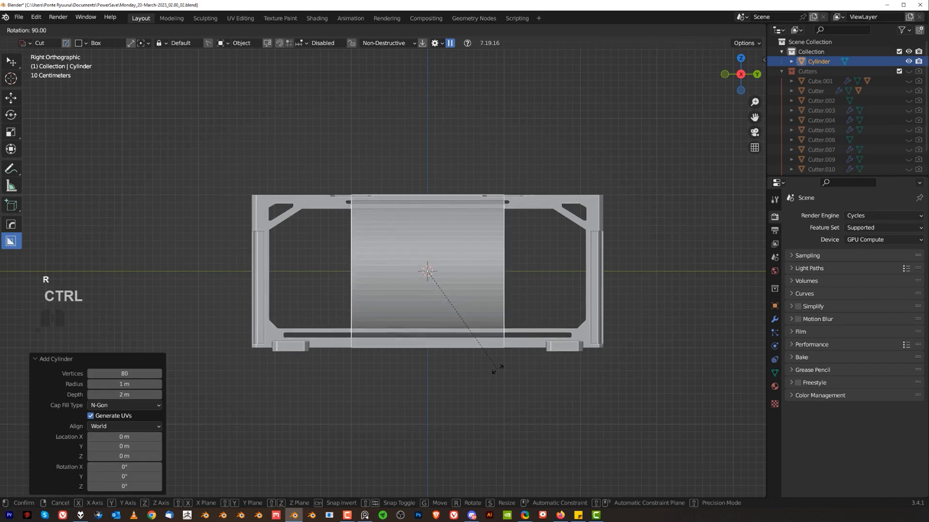
pyautogui.click(497, 368)
pyautogui.press('s')
pyautogui.click(593, 334)
# Stretch the cylinder along Y by 2.52 to run nearly the full length of the frame
pyautogui.press('s')
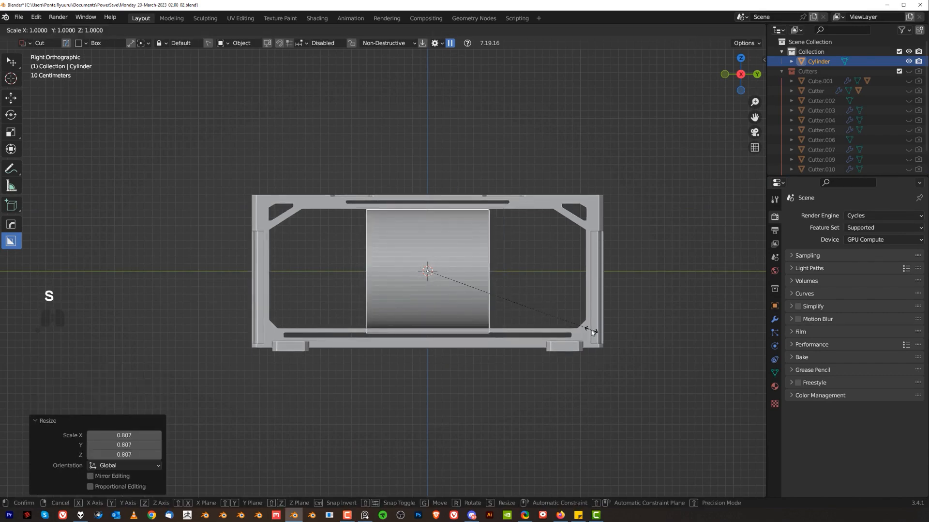
pyautogui.press('y')
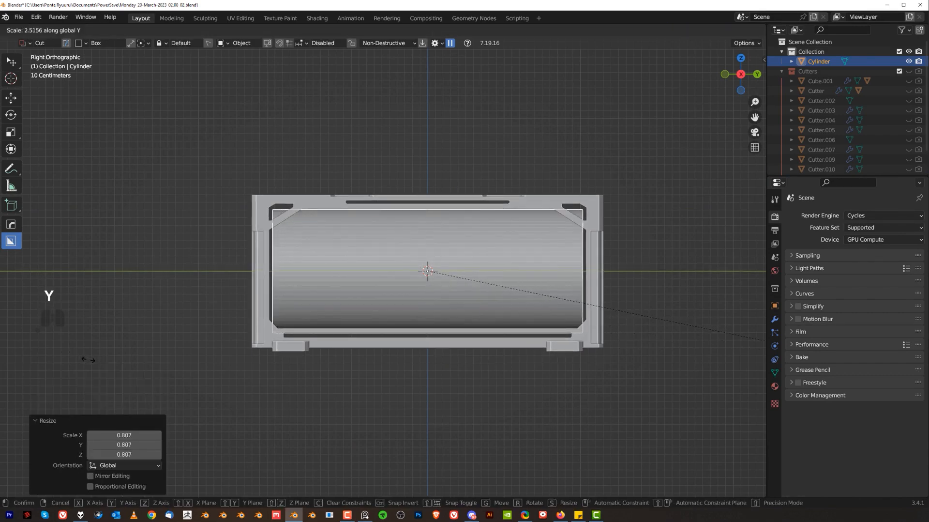
pyautogui.click(88, 360)
# Enlarge the cylinder's cross-section by 1.038 and scale it up once more, keeping the Y axis locked
pyautogui.moveTo(231, 282); pyautogui.dragTo(405, 295, button='middle')
pyautogui.press('KP_5')
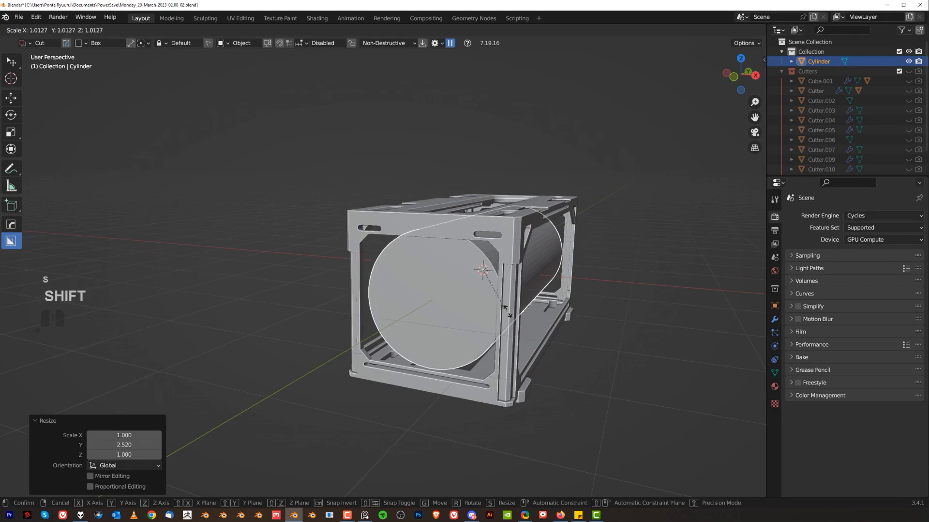
pyautogui.hotkey('shift', 'y')
pyautogui.click(632, 294)
pyautogui.moveTo(633, 294); pyautogui.dragTo(602, 303, button='middle')
pyautogui.press('s')
pyautogui.hotkey('shift', 'y')
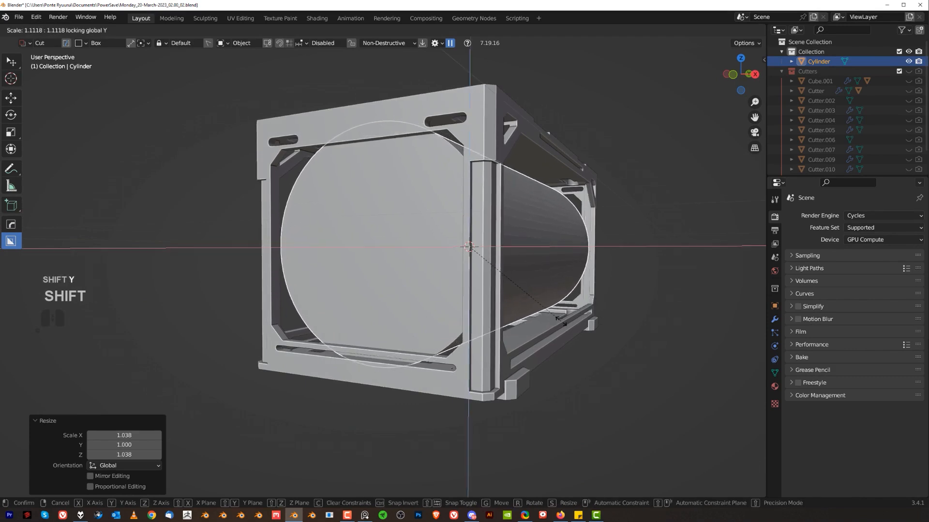
pyautogui.click(536, 306)
# Scale the cylinder's cross-section to about 0.966 in right view, keeping the Y axis locked
pyautogui.moveTo(536, 307); pyautogui.dragTo(532, 358, button='middle')
pyautogui.press('KP_5')
pyautogui.click(542, 372)
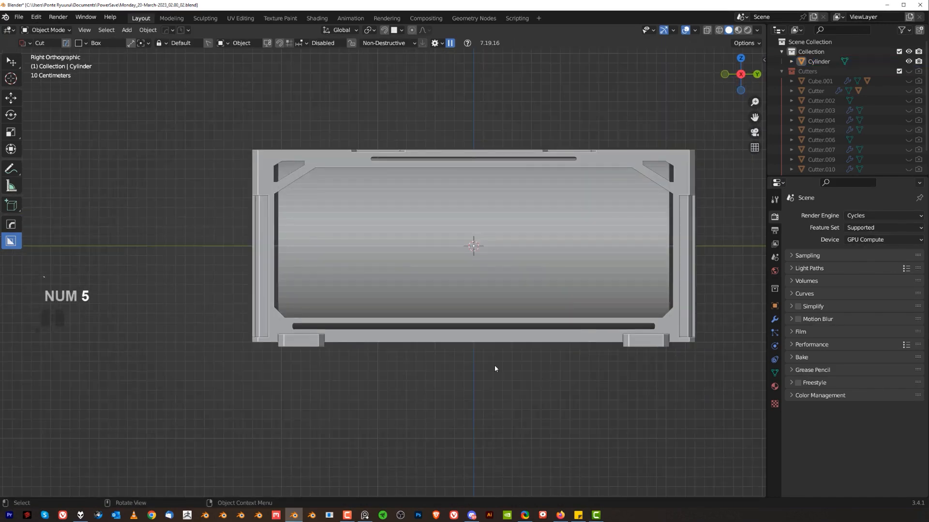
pyautogui.scroll(-2, 484, 363)
pyautogui.scroll(1, 433, 255)
pyautogui.click(433, 255)
pyautogui.scroll(2, 433, 254)
pyautogui.press('s')
pyautogui.hotkey('shift', 'y')
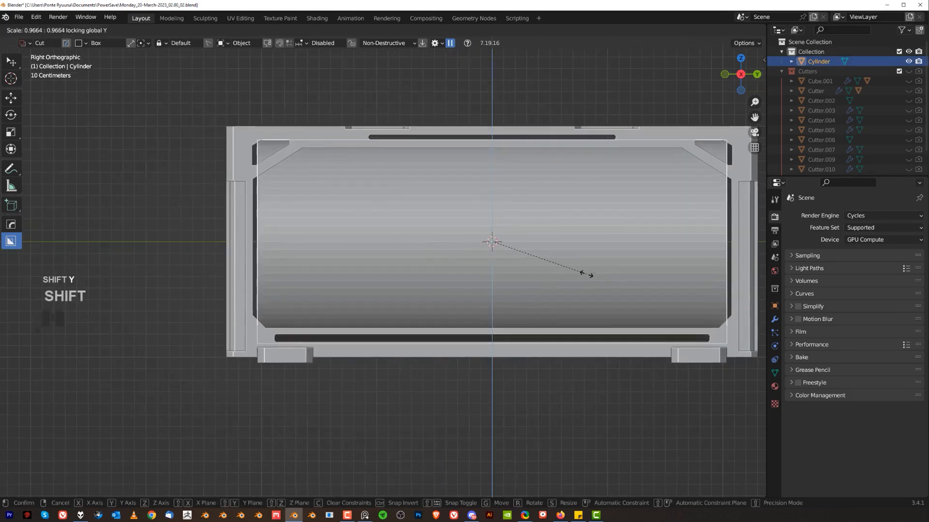
pyautogui.click(587, 274)
# Sharpen the cylinder with HardOps and apply its transform
pyautogui.moveTo(357, 292); pyautogui.dragTo(477, 271, button='middle')
pyautogui.press('q')
pyautogui.click(459, 288)
pyautogui.hotkey('ctrl', 'a')
pyautogui.click(465, 293)
# Bevel the cylinder's front end face with 8 segments to give it a rounded rim
pyautogui.press('Tab')
pyautogui.hotkey('ctrl', 'b')
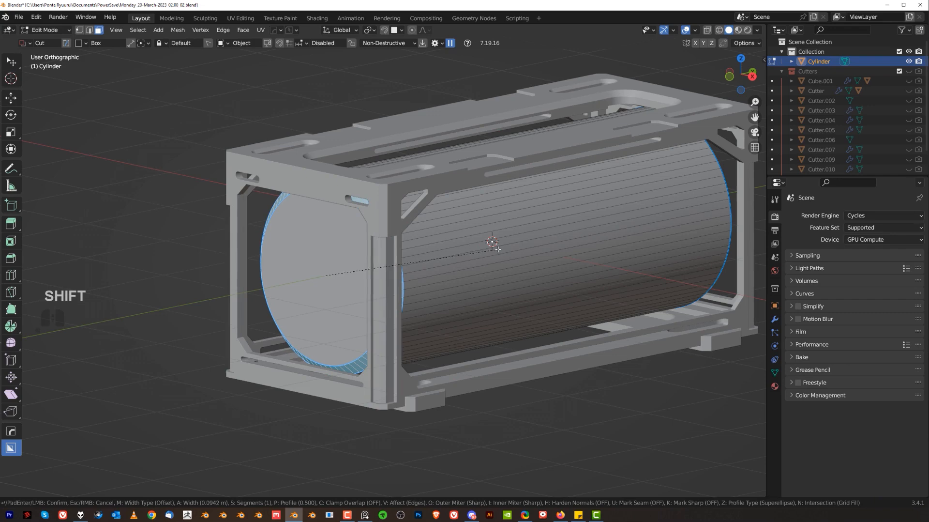
pyautogui.scroll(4, 496, 253)
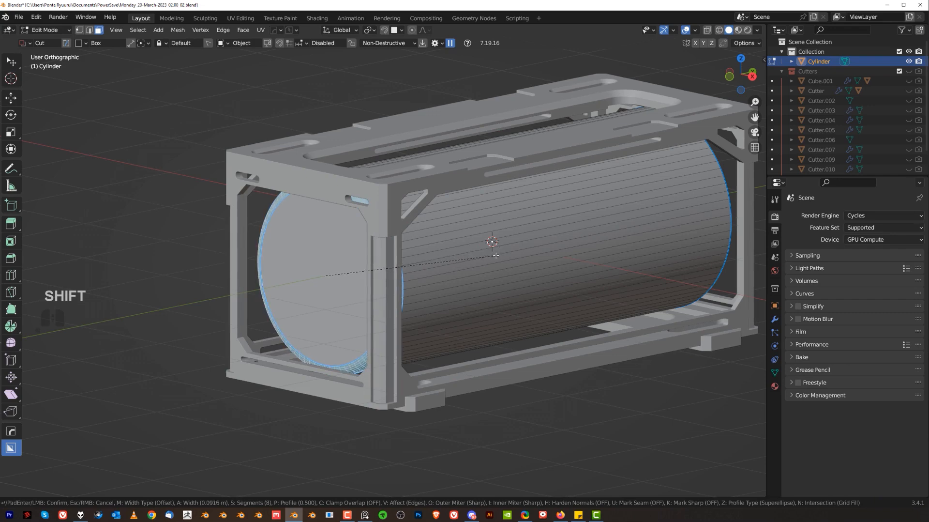
pyautogui.click(630, 282)
# Recalculate all sharp edges on the cylinder with HardOps Sharpen in global mode
pyautogui.moveTo(630, 283); pyautogui.dragTo(542, 220, button='middle')
pyautogui.hotkey('alt', 'x')
pyautogui.press('Tab')
pyautogui.press('KP_5')
pyautogui.press('q')
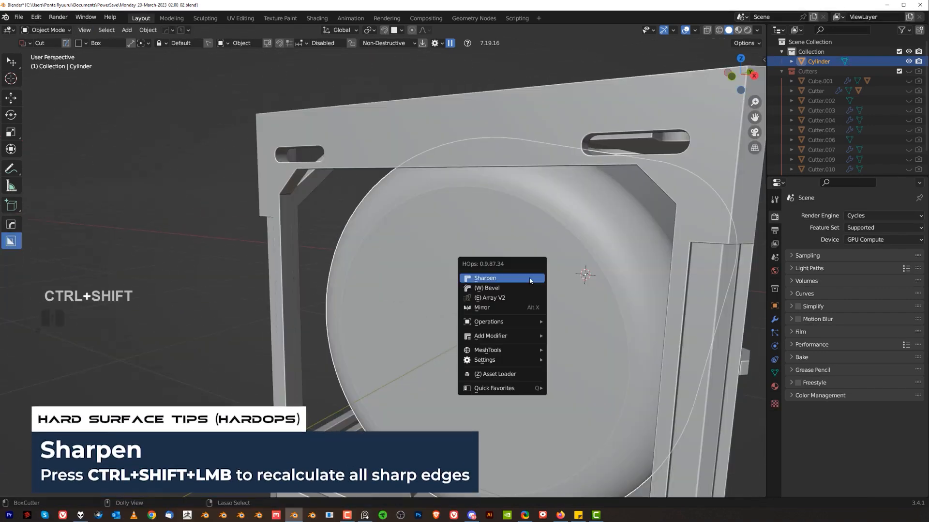
pyautogui.keyDown('ctrl'); pyautogui.keyDown('shift'); pyautogui.click(527, 272); pyautogui.keyUp('shift'); pyautogui.keyUp('ctrl')
# Inset the cylinder's front end face and extrude it inward about 0.066 m
pyautogui.moveTo(534, 288); pyautogui.dragTo(556, 290, button='middle')
pyautogui.press('Tab')
pyautogui.scroll(-3, 579, 297)
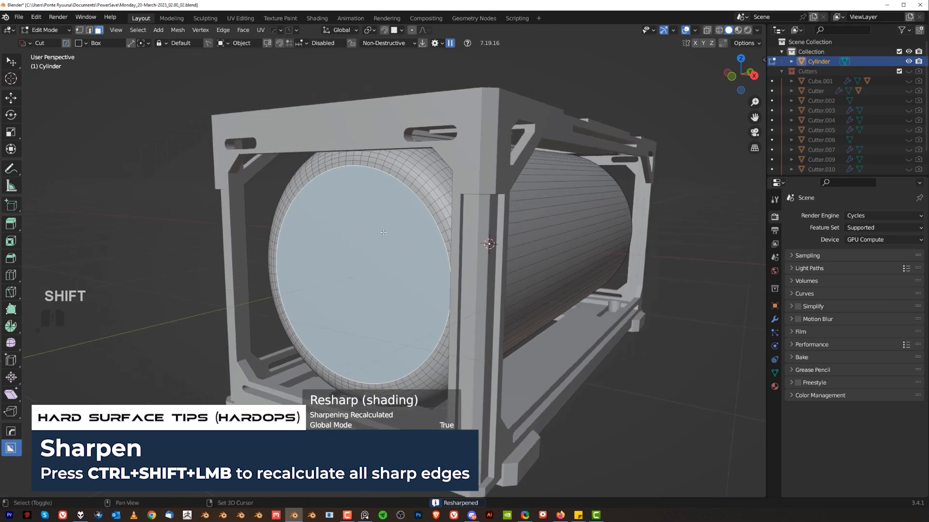
pyautogui.press('e')
pyautogui.click(579, 303)
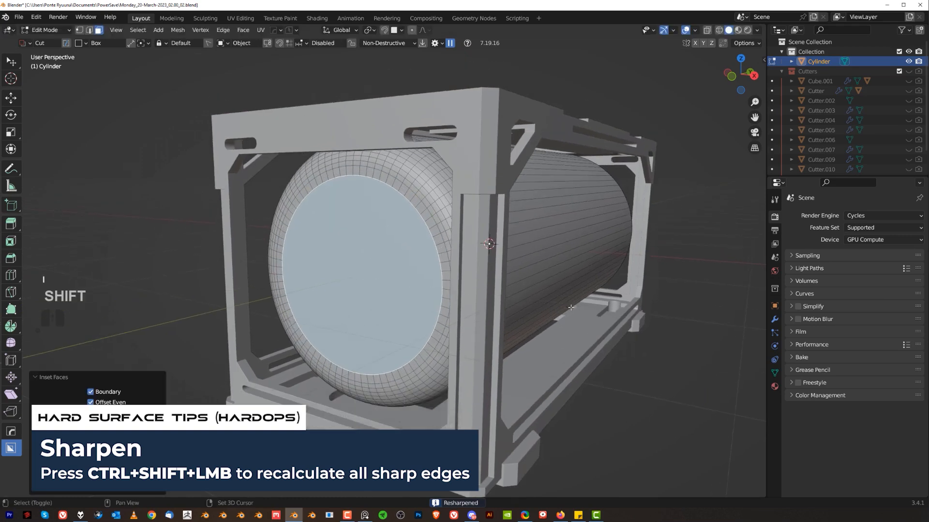
# Inset the recessed end face slightly and extrude it outward about 0.15 m as a raised cap
pyautogui.press('i')
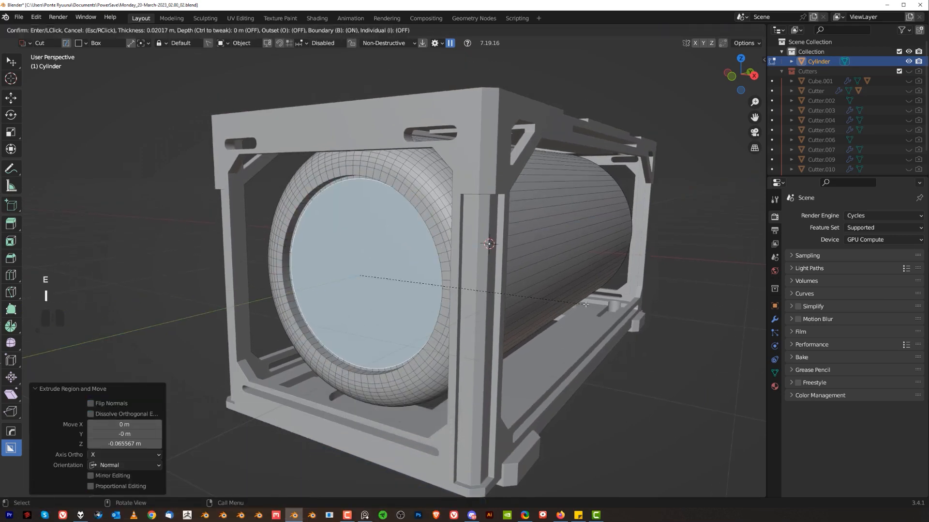
pyautogui.click(580, 307)
pyautogui.press('e')
pyautogui.click(574, 306)
pyautogui.hotkey('ctrl', 'shift', 'b')
pyautogui.hotkey('ctrl', 'b')
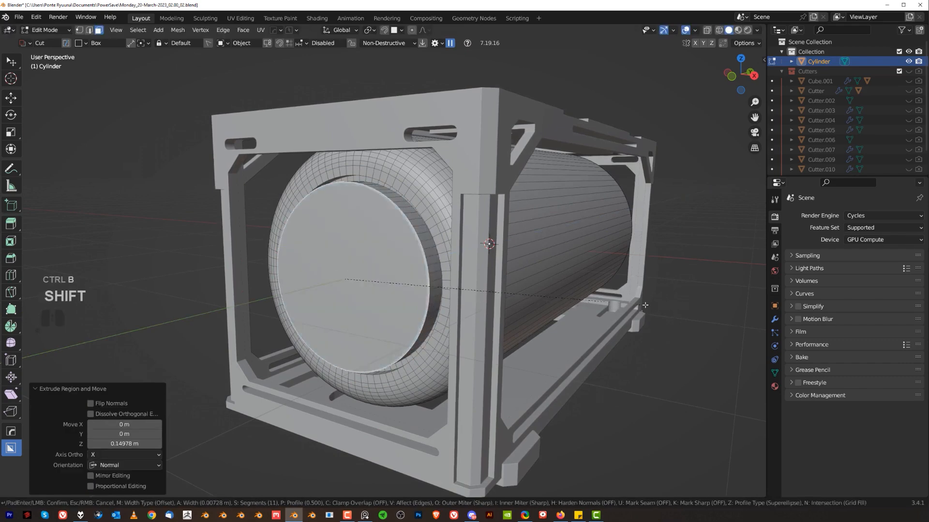
pyautogui.scroll(-5, 725, 317)
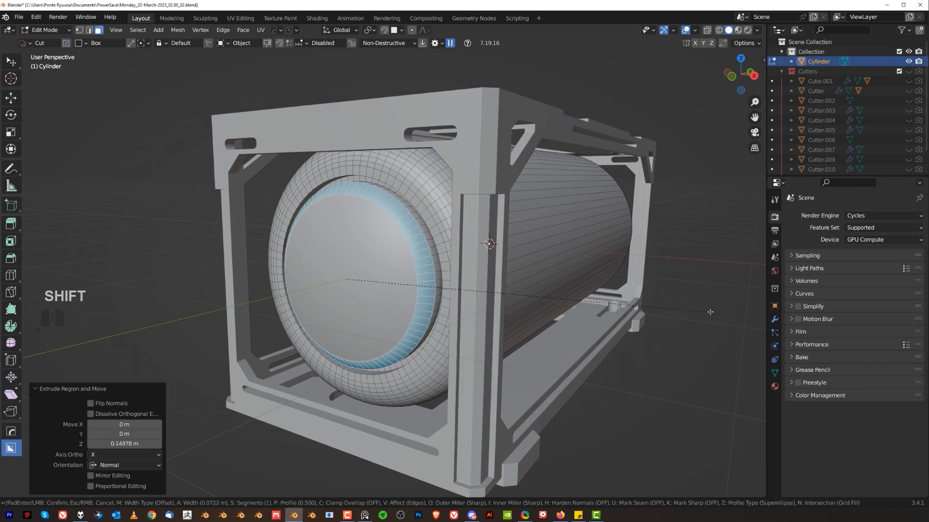
# Mark the raised cap's face boundary as sharp and bevel it 0.0644 m with one segment
pyautogui.press('q')
pyautogui.click(557, 251)
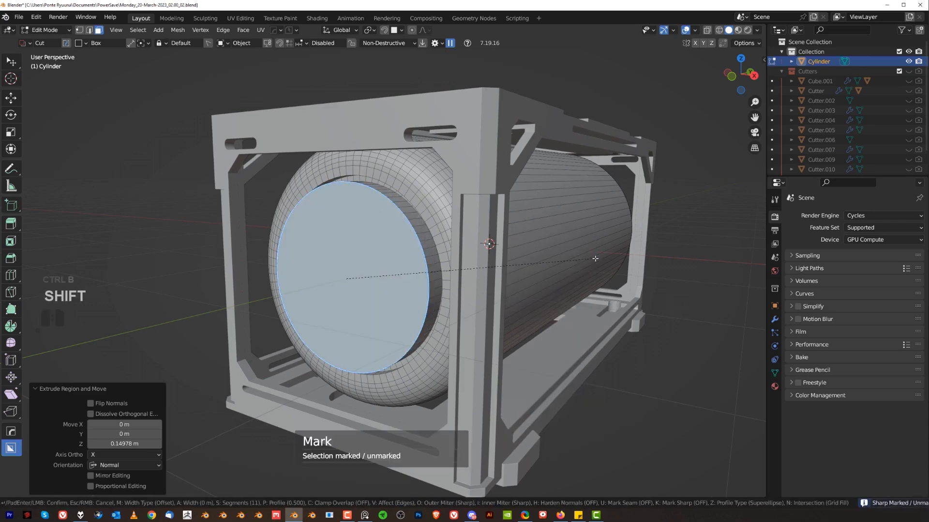
pyautogui.scroll(10, 688, 261)
pyautogui.click(435, 253)
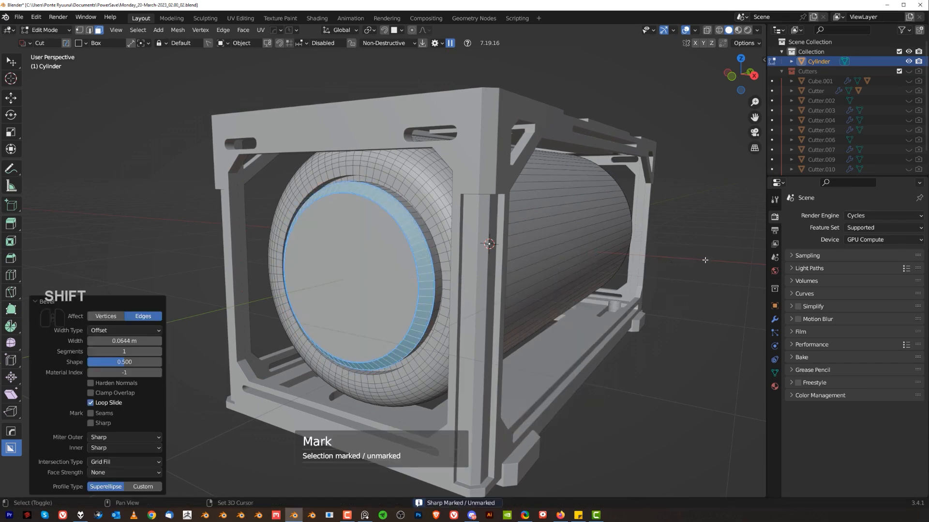
# Select the raised cap's center face and scale it to about 0.869 in front view
pyautogui.press('Tab')
pyautogui.press('Tab')
pyautogui.click(391, 269)
pyautogui.press('s')
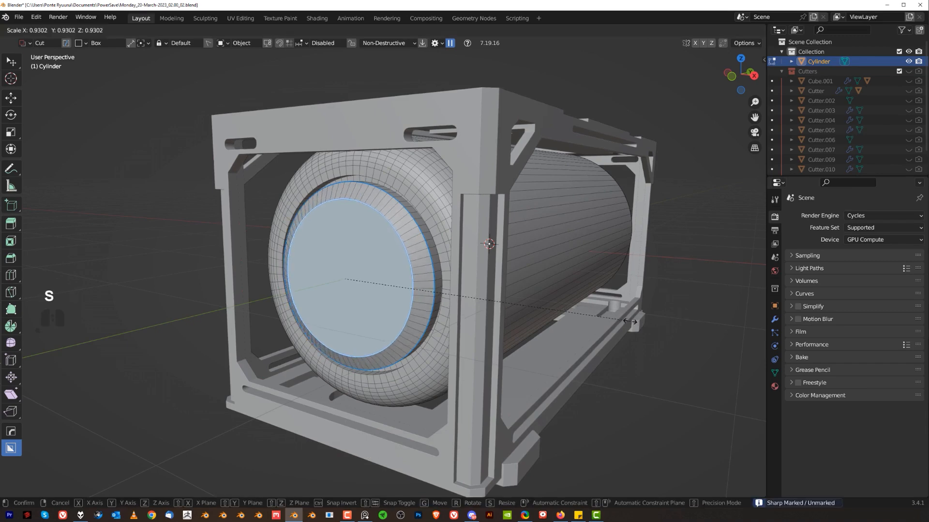
pyautogui.rightClick(630, 320)
pyautogui.rightClick(637, 290)
pyautogui.press('`')
pyautogui.click(478, 271)
pyautogui.press('KP_5')
pyautogui.press('KP_1')
pyautogui.scroll(1, 632, 259)
pyautogui.press('s')
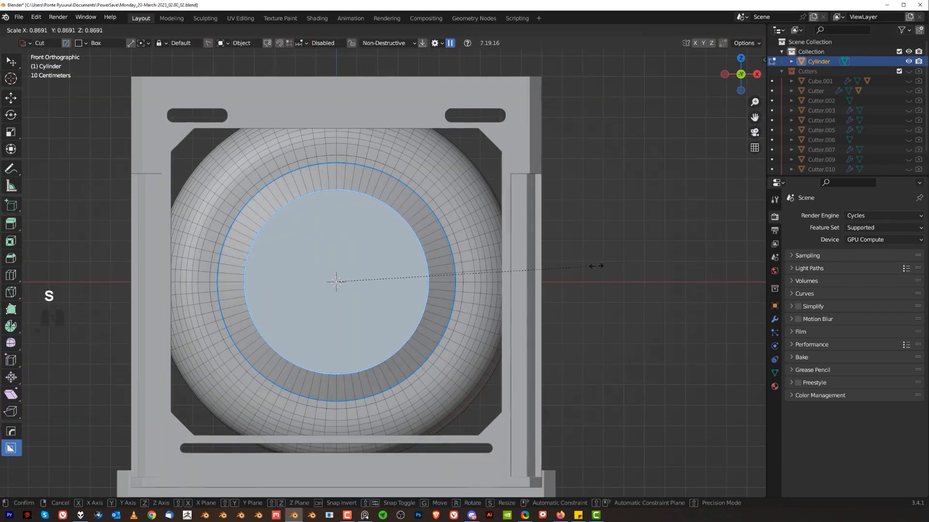
pyautogui.click(596, 266)
# Bevel the edge of the cap's center face 0.0433 m with 7 segments
pyautogui.press('Tab')
pyautogui.hotkey('ctrl', 'b')
pyautogui.click(425, 209)
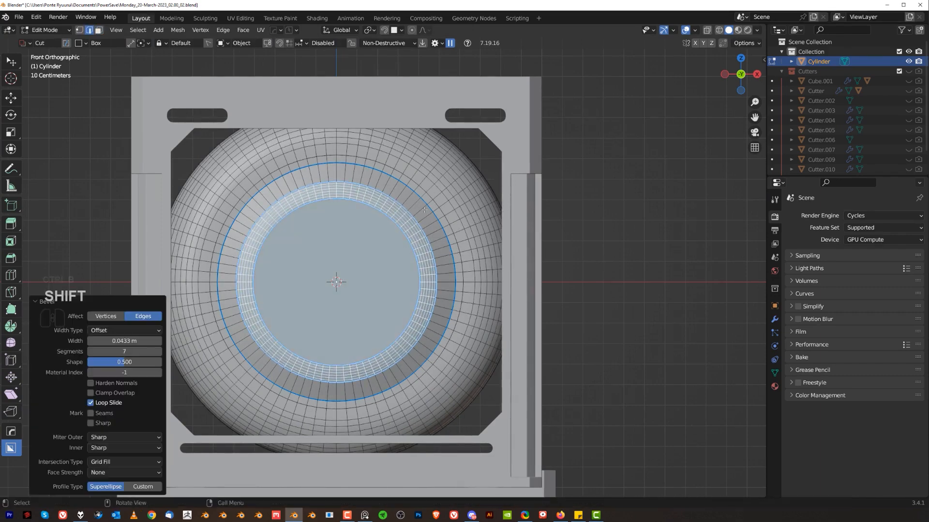
# Select the raised cap's outer rim loop and bevel it about 0.03 m with 7 segments
pyautogui.keyDown('alt'); pyautogui.click(424, 202); pyautogui.keyUp('alt')
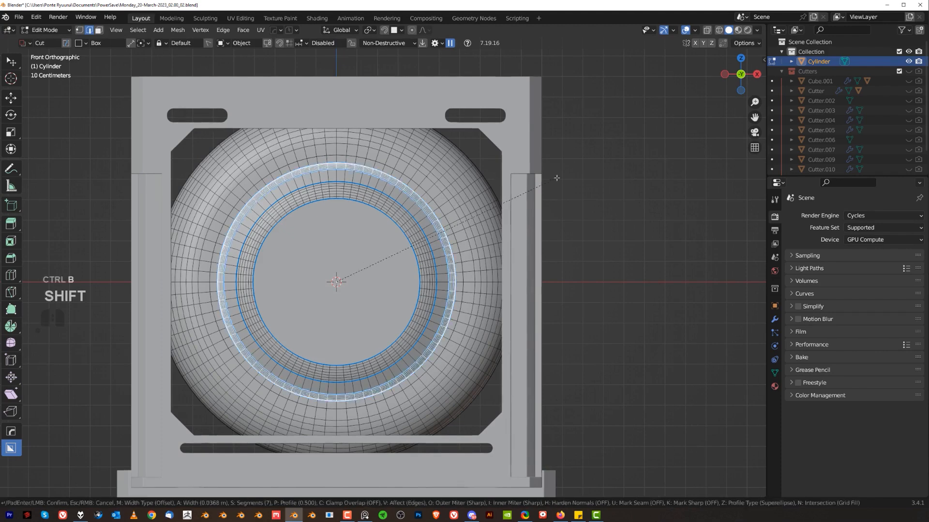
pyautogui.press('KP_5')
pyautogui.moveTo(476, 191); pyautogui.dragTo(390, 236, button='middle')
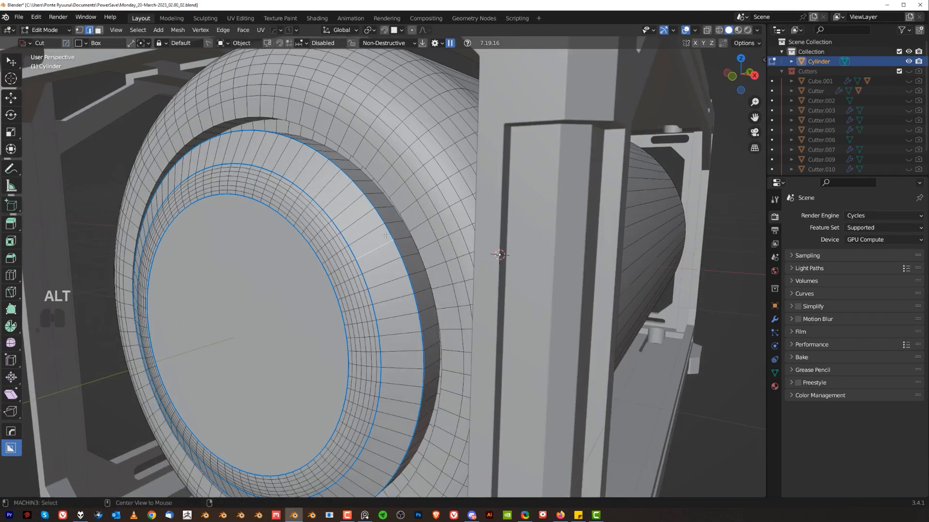
pyautogui.keyDown('alt'); pyautogui.click(388, 230); pyautogui.keyUp('alt')
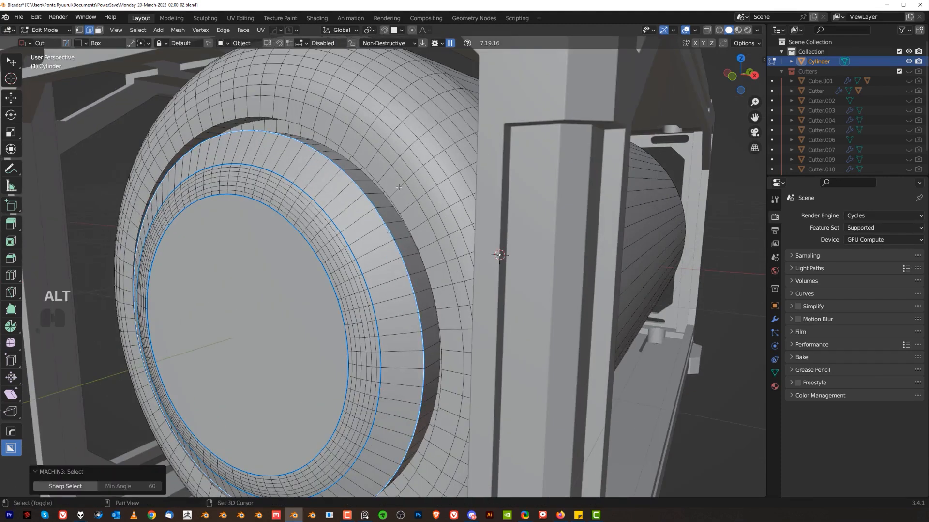
pyautogui.hotkey('ctrl', 'b')
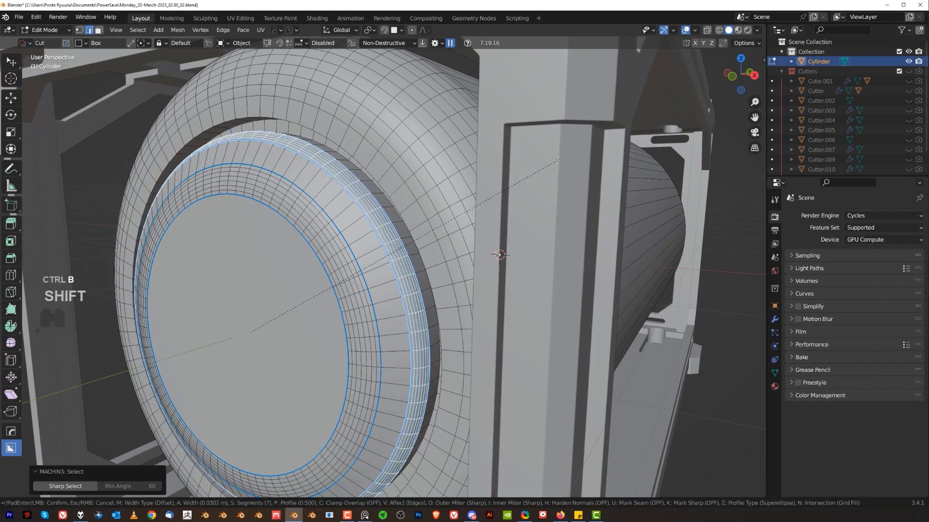
pyautogui.click(418, 228)
# Bevel the tank's edge loop around the recess that surrounds the raised cap
pyautogui.keyDown('shift'); pyautogui.click(404, 223); pyautogui.keyUp('shift')
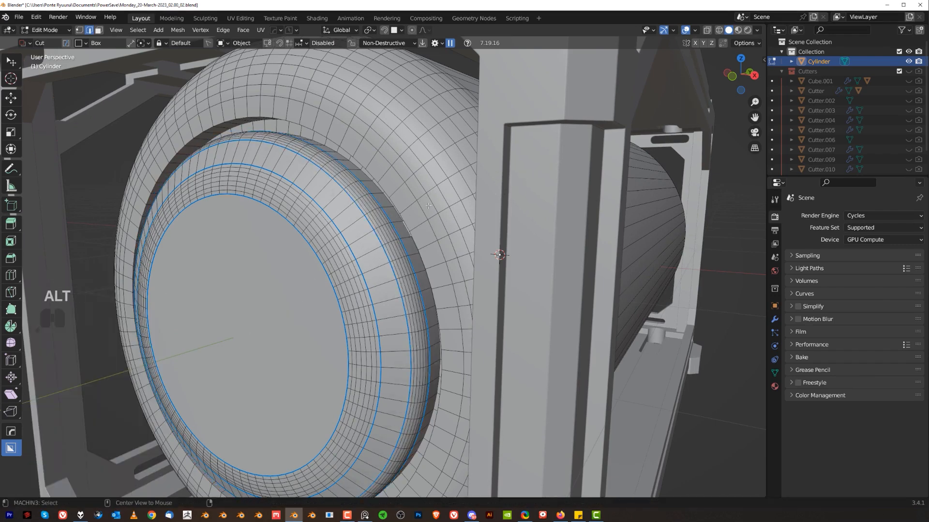
pyautogui.keyDown('alt'); pyautogui.click(408, 223); pyautogui.keyUp('alt')
pyautogui.keyDown('alt'); pyautogui.click(407, 223); pyautogui.keyUp('alt')
pyautogui.hotkey('ctrl', 'b')
pyautogui.click(432, 208)
pyautogui.press('Tab')
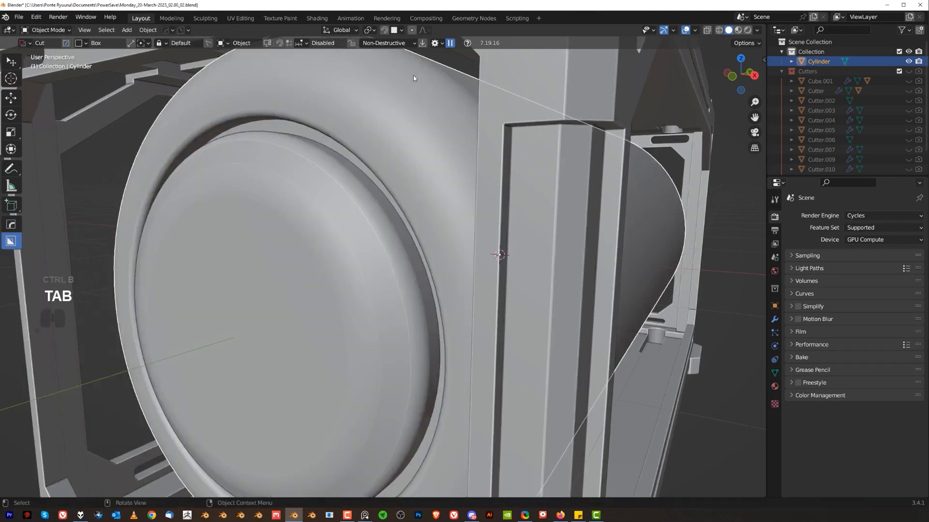
# Mirror the detailed front cap to the opposite end of the cylinder
pyautogui.scroll(-5, 422, 192)
pyautogui.scroll(-2, 423, 193)
pyautogui.moveTo(422, 193); pyautogui.dragTo(439, 291, button='middle')
pyautogui.press('Tab')
pyautogui.hotkey('alt', 'x')
pyautogui.press('Tab')
# Add a centered loop cut around the cylinder and bevel it into a one-segment band with a width of 1.17 m
pyautogui.scroll(4, 407, 218)
pyautogui.moveTo(384, 223); pyautogui.dragTo(452, 222, button='middle')
pyautogui.keyDown('shift'); pyautogui.moveTo(452, 222); pyautogui.dragTo(488, 236, button='middle'); pyautogui.keyUp('shift')
pyautogui.scroll(-4, 490, 204)
pyautogui.press('KP_5')
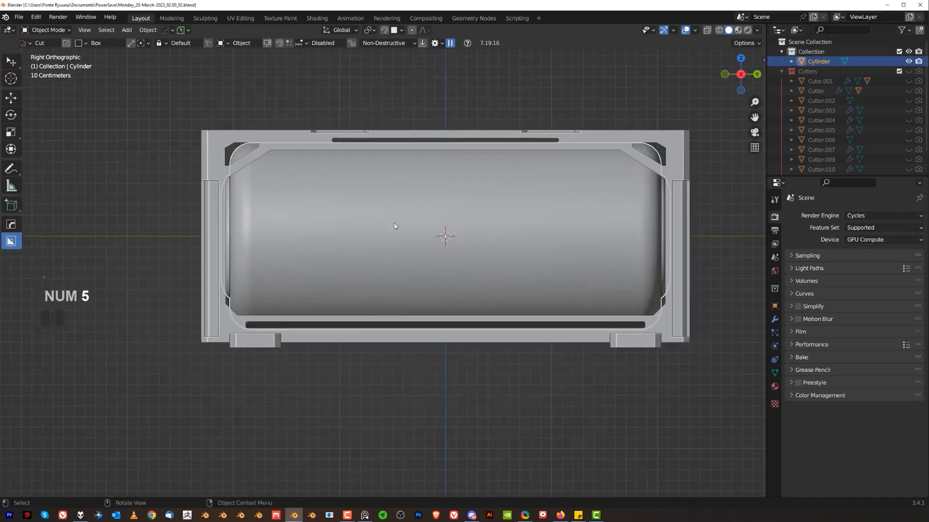
pyautogui.press('Tab')
pyautogui.hotkey('ctrl', 'r')
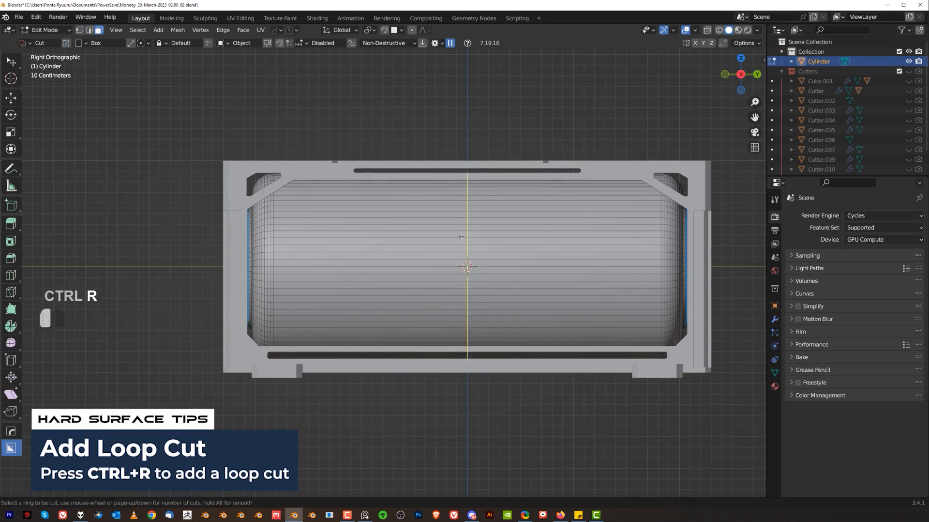
pyautogui.click(494, 234)
pyautogui.rightClick(494, 234)
pyautogui.hotkey('ctrl', 'b')
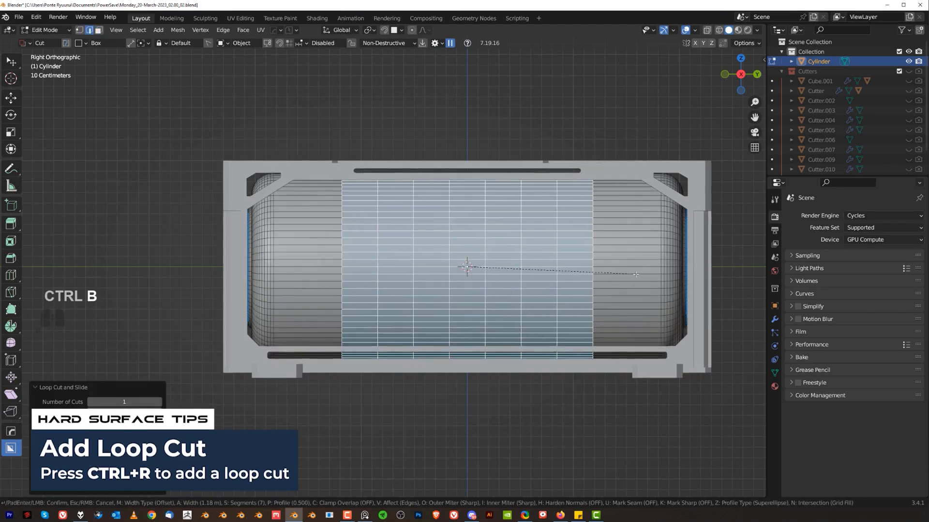
pyautogui.click(634, 274)
# Move the selected band about 0.44 m along Y toward the cylinder's rear end
pyautogui.rightClick(489, 257)
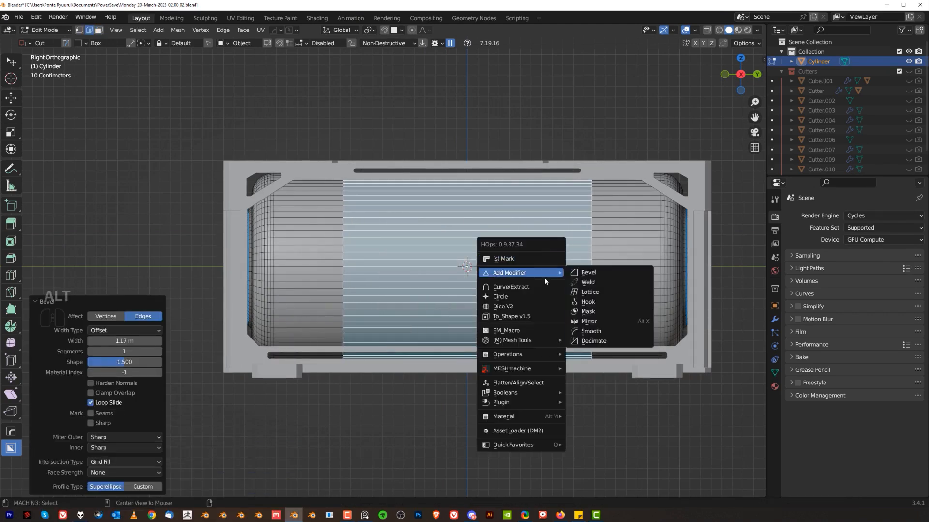
pyautogui.press('g')
pyautogui.press('y')
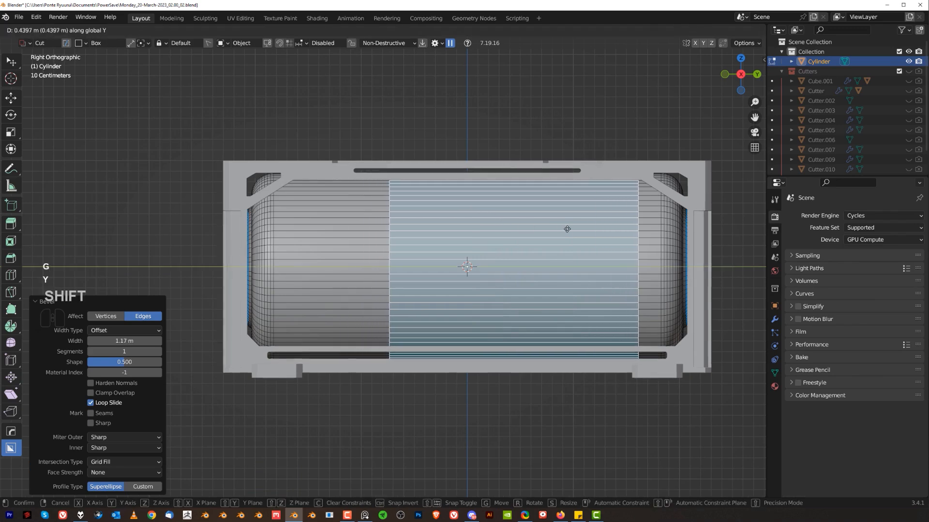
pyautogui.click(567, 228)
# Extrude the selected band faces along their normals with EM_Macro and fatten them outward by about 0.04 m
pyautogui.press('q')
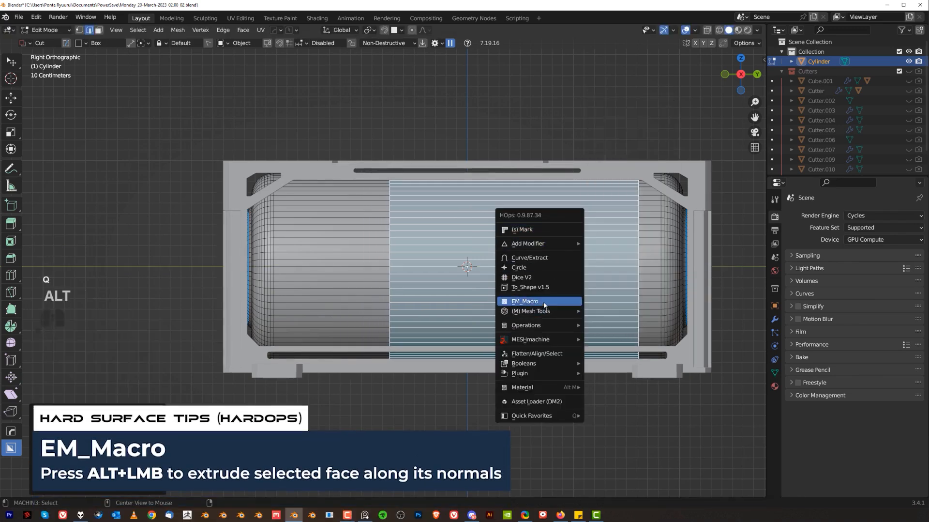
pyautogui.click(544, 302)
pyautogui.moveTo(561, 302); pyautogui.dragTo(588, 271, button='middle')
pyautogui.press('Tab')
pyautogui.keyDown('alt'); pyautogui.click(582, 257); pyautogui.keyUp('alt')
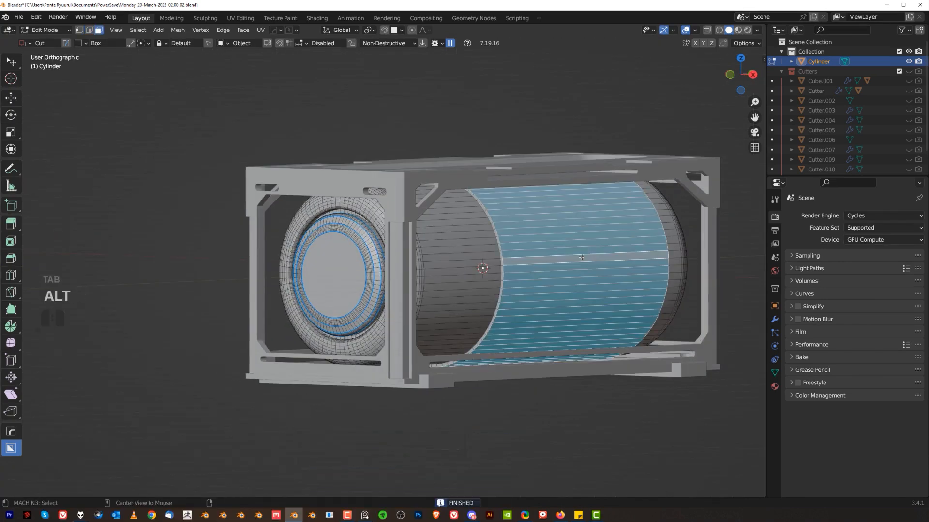
pyautogui.hotkey('alt', 's')
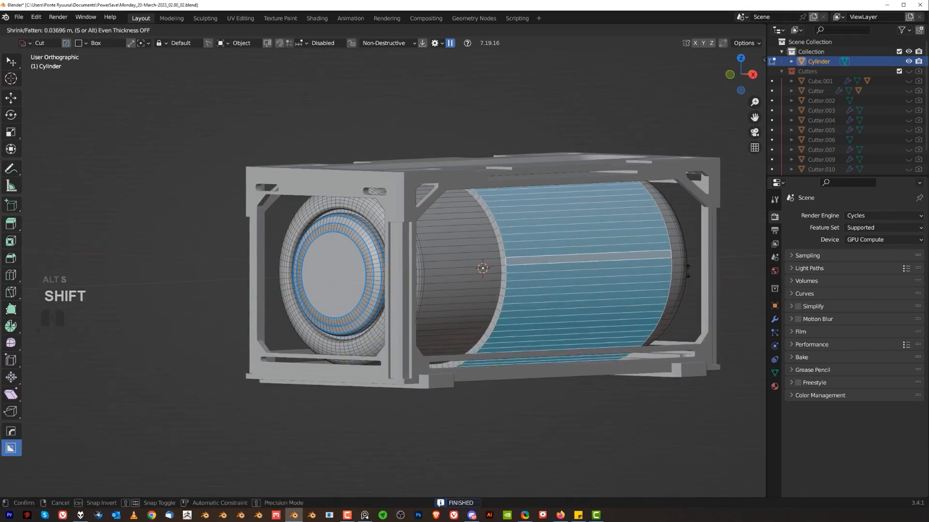
pyautogui.click(662, 271)
# Scale the raised band's outer faces along Y to 0.934 so its edges slope inward
pyautogui.press('s')
pyautogui.press('y')
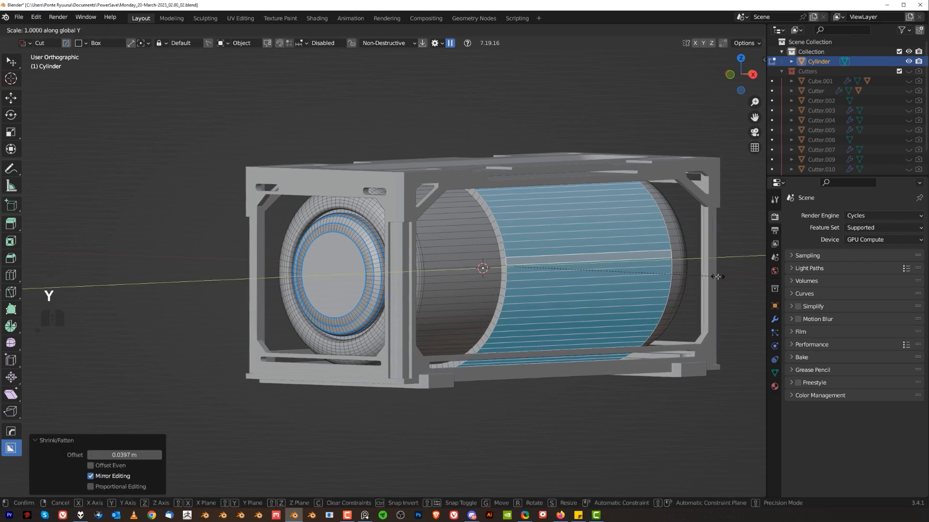
pyautogui.click(704, 276)
pyautogui.moveTo(615, 269); pyautogui.dragTo(549, 266, button='middle')
pyautogui.press('KP_5')
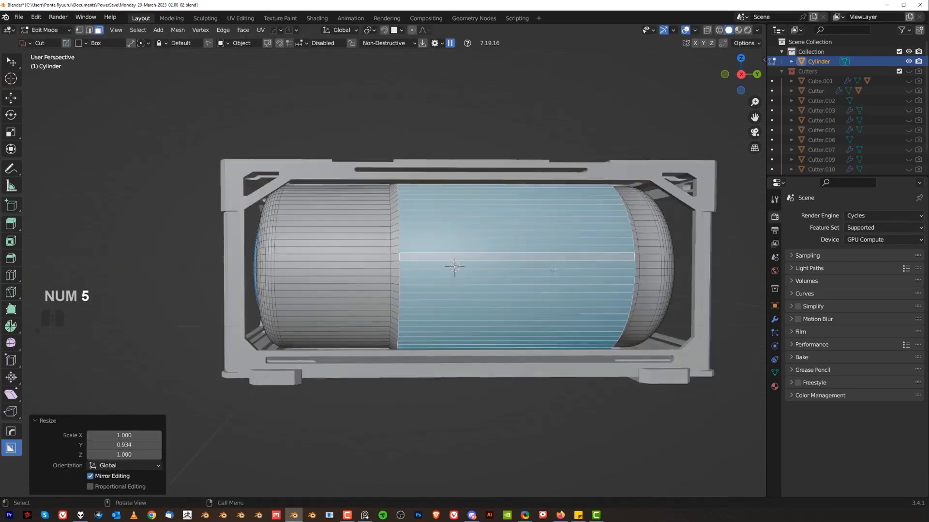
# Assign the shortcut Shift+` to the Select Boundary Loop command
pyautogui.scroll(1, 548, 266)
pyautogui.hotkey('shift', '1')
pyautogui.hotkey('ctrl', 'z')
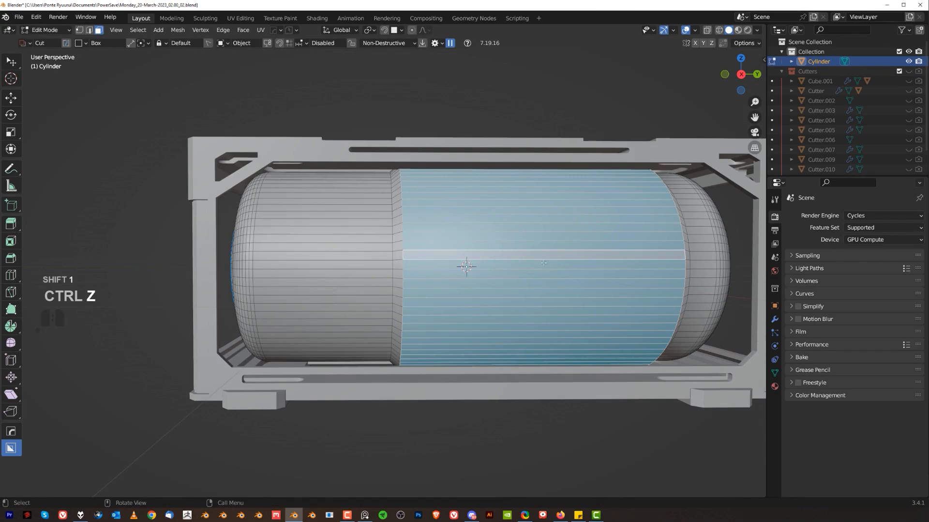
pyautogui.hotkey('shift', '`')
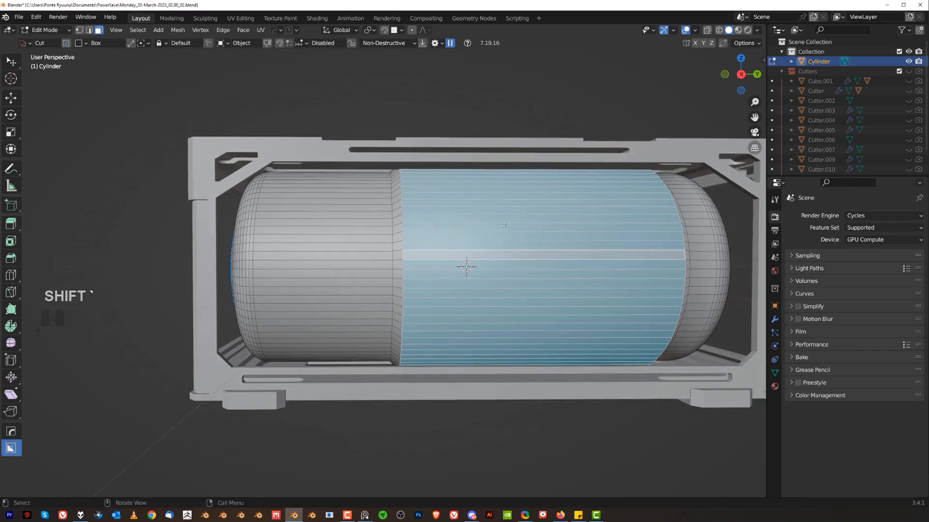
pyautogui.click(138, 31)
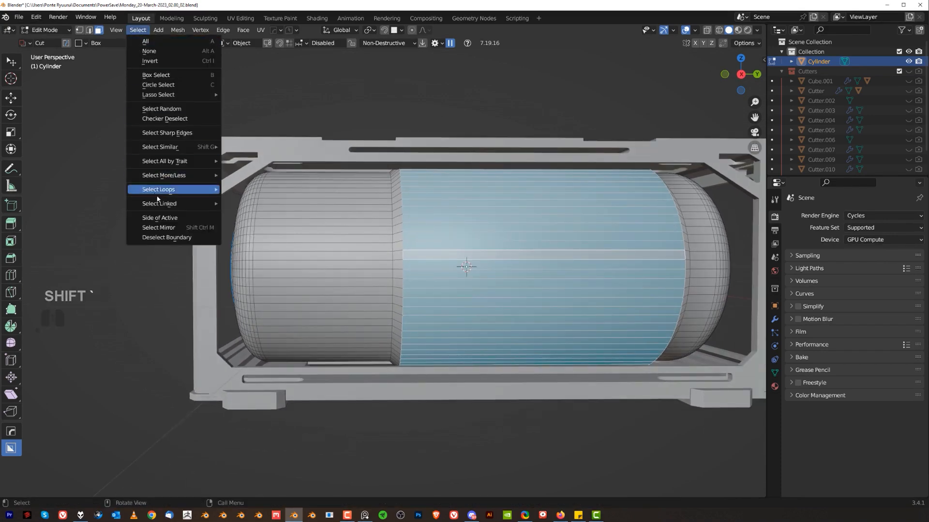
pyautogui.moveTo(155, 193)
pyautogui.rightClick(253, 225)
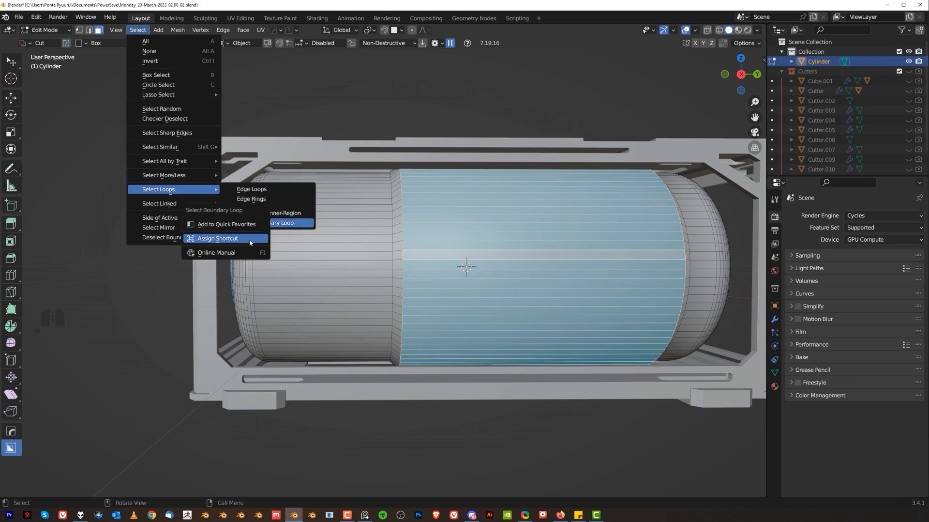
pyautogui.click(252, 242)
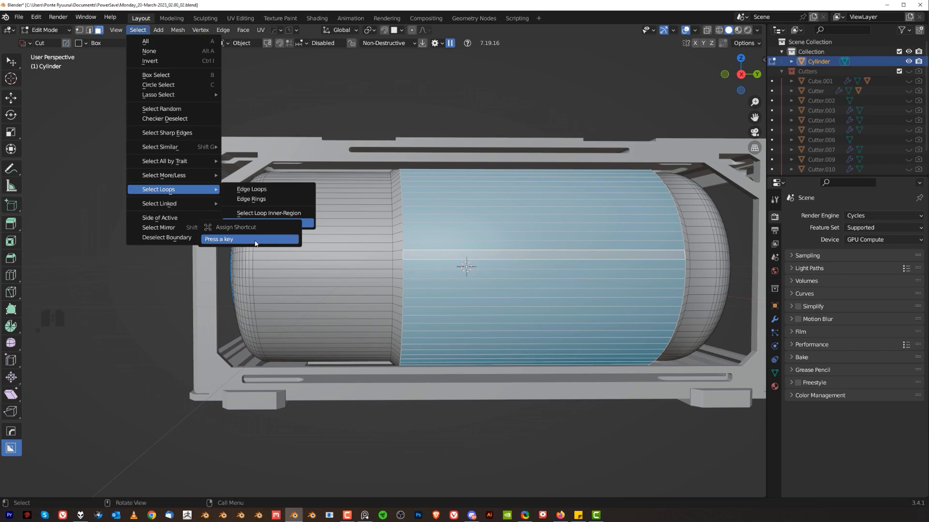
pyautogui.hotkey('shift', '`')
# Select the boundary loops of the raised band's faces and mark them sharp
pyautogui.hotkey('shift', '`')
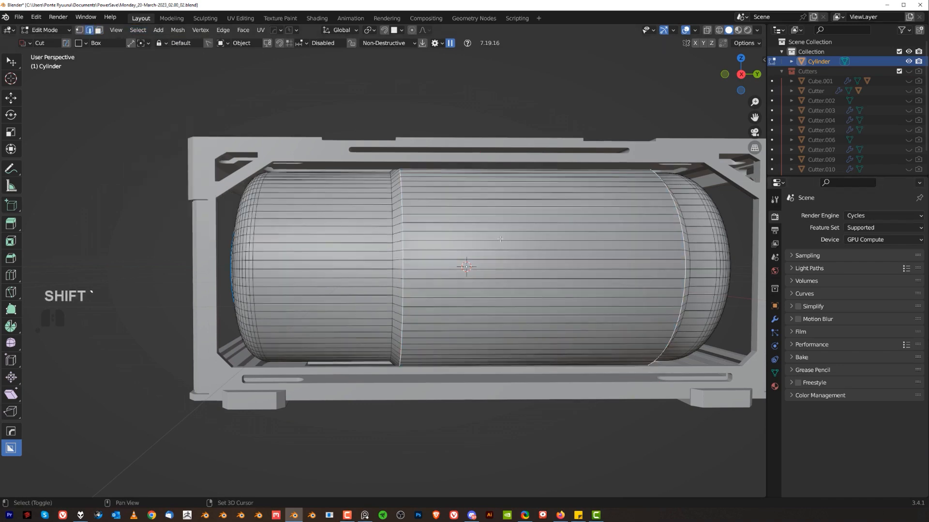
pyautogui.press('q')
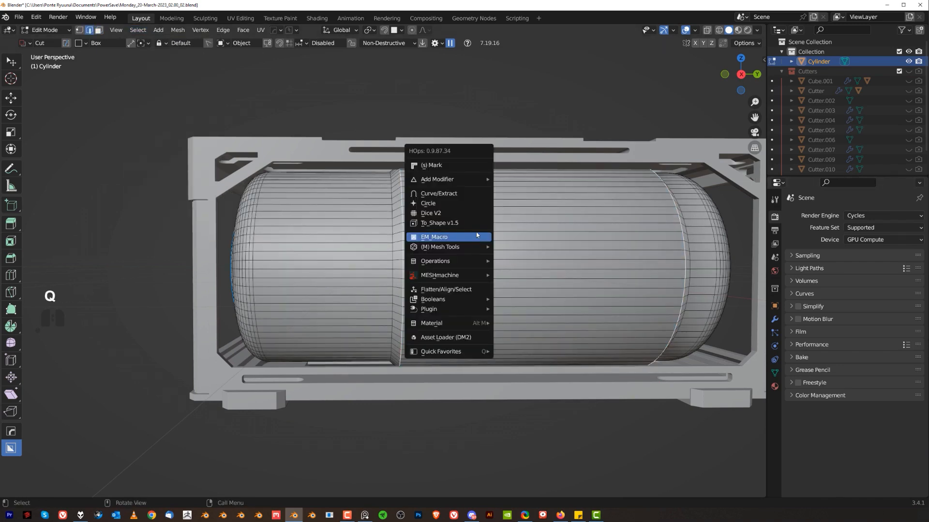
pyautogui.click(463, 165)
pyautogui.scroll(2, 495, 263)
pyautogui.moveTo(495, 263); pyautogui.dragTo(520, 275, button='middle')
pyautogui.hotkey('ctrl', 'b')
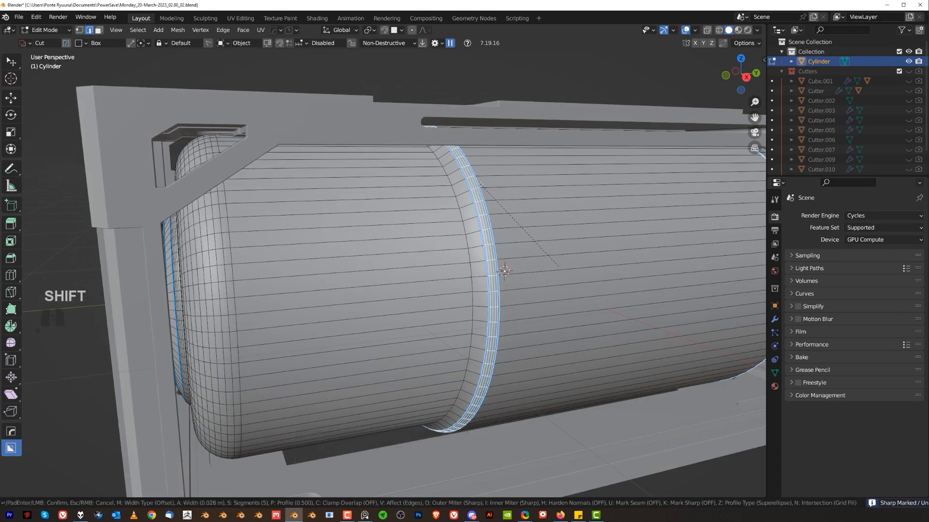
pyautogui.click(488, 193)
# Select the edge loop at the base of the raised band's slope and mark it sharp
pyautogui.press('Tab')
pyautogui.press('Tab')
pyautogui.click(480, 298)
pyautogui.press('q')
pyautogui.click(471, 257)
# Add a HardOps Bevel modifier to the tank cylinder in Object Mode
pyautogui.press('Tab')
pyautogui.scroll(-5, 508, 258)
pyautogui.press('q')
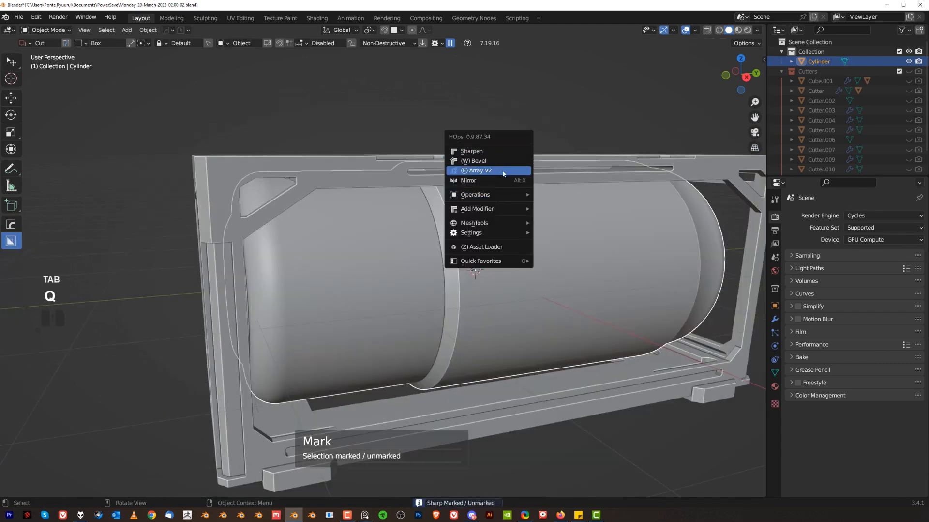
pyautogui.click(504, 161)
pyautogui.click(504, 162)
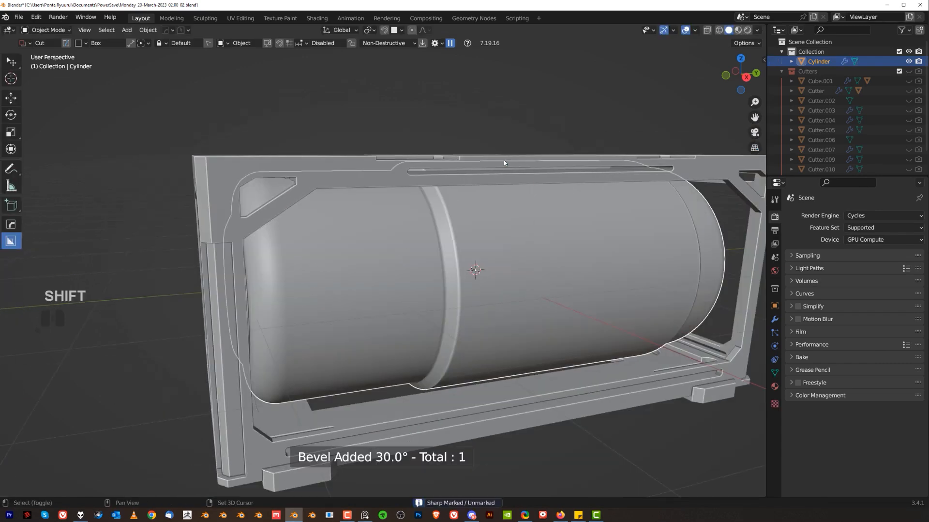
# Add a loop cut near the tank's front end cap with slide factor 0.770 and bevel it into a one-segment strip 0.0377 m wide
pyautogui.press('KP_3')
pyautogui.press('KP_5')
pyautogui.press('KP_5')
pyautogui.moveTo(477, 270); pyautogui.dragTo(499, 273, button='middle')
pyautogui.press('`')
pyautogui.press('KP_5')
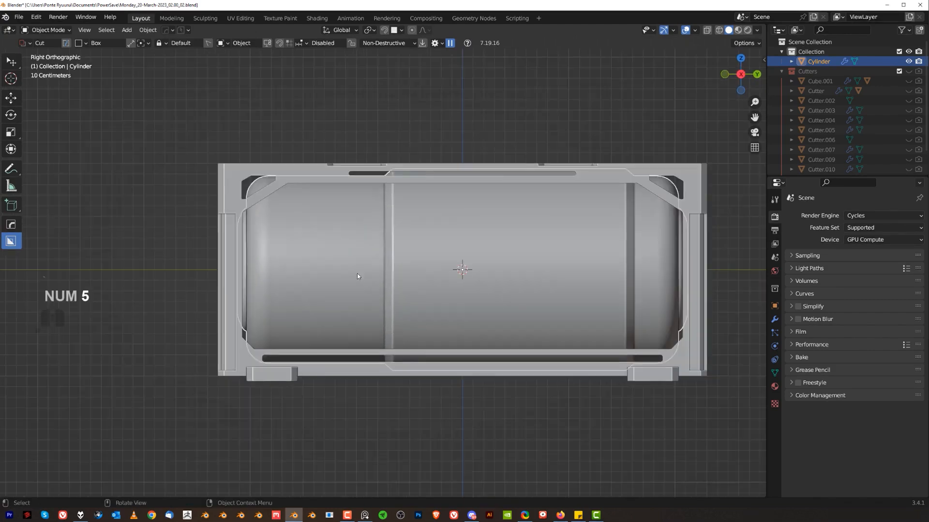
pyautogui.scroll(2, 310, 242)
pyautogui.keyDown('shift'); pyautogui.moveTo(309, 227); pyautogui.dragTo(382, 231, button='middle'); pyautogui.keyUp('shift')
pyautogui.press('Tab')
pyautogui.click(344, 257)
pyautogui.click(279, 256)
pyautogui.hotkey('ctrl', 'b')
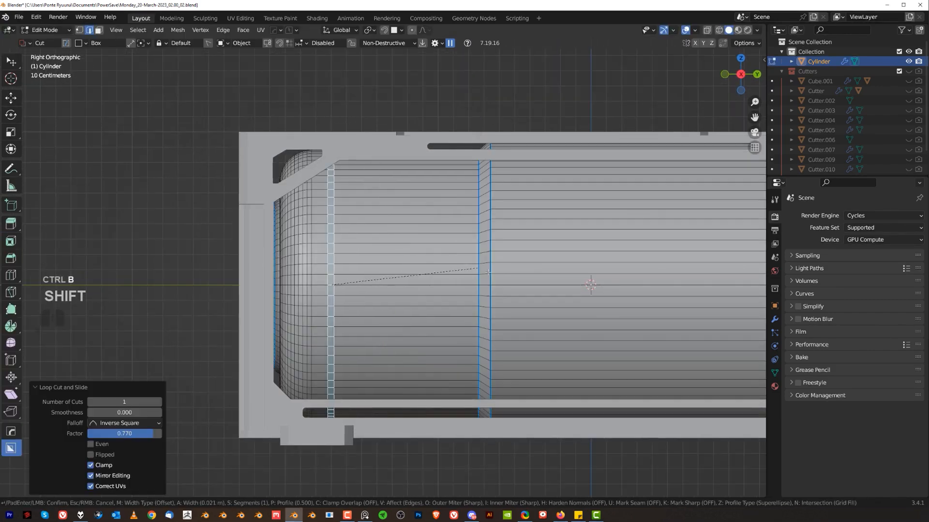
pyautogui.click(504, 279)
pyautogui.press('q')
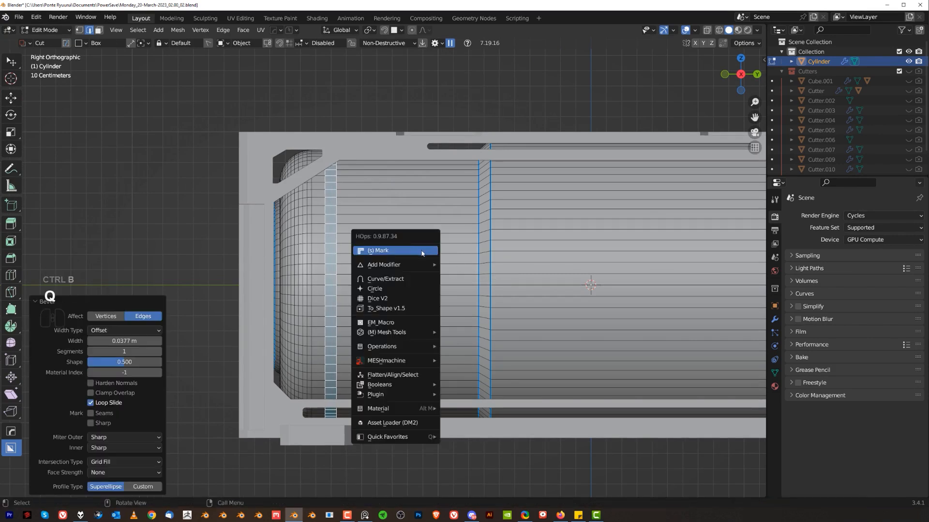
pyautogui.keyDown('alt'); pyautogui.click(407, 279); pyautogui.keyUp('alt')
pyautogui.hotkey('ctrl', 'z')
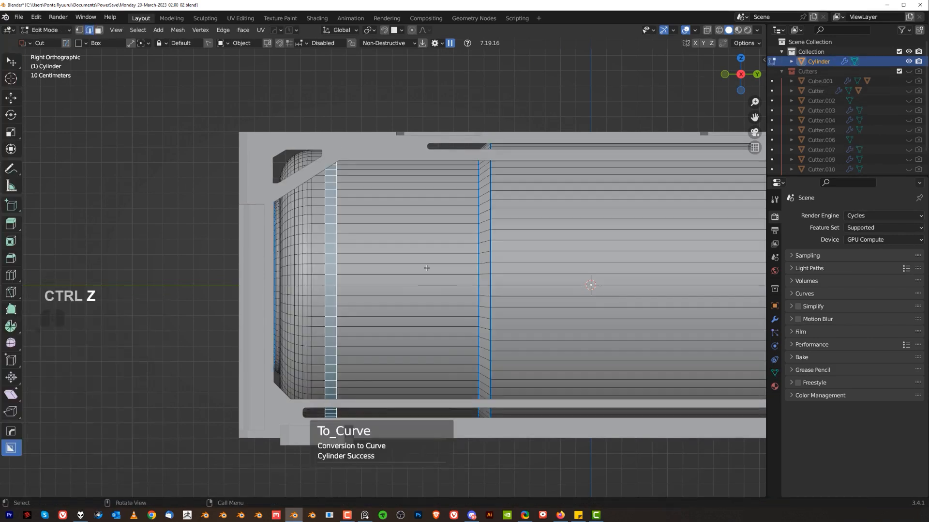
# Turn the narrow strip near the end cap into a groove using Panel Face with the Entrench option
pyautogui.press('q')
pyautogui.keyDown('shift'); pyautogui.click(427, 313); pyautogui.keyUp('shift')
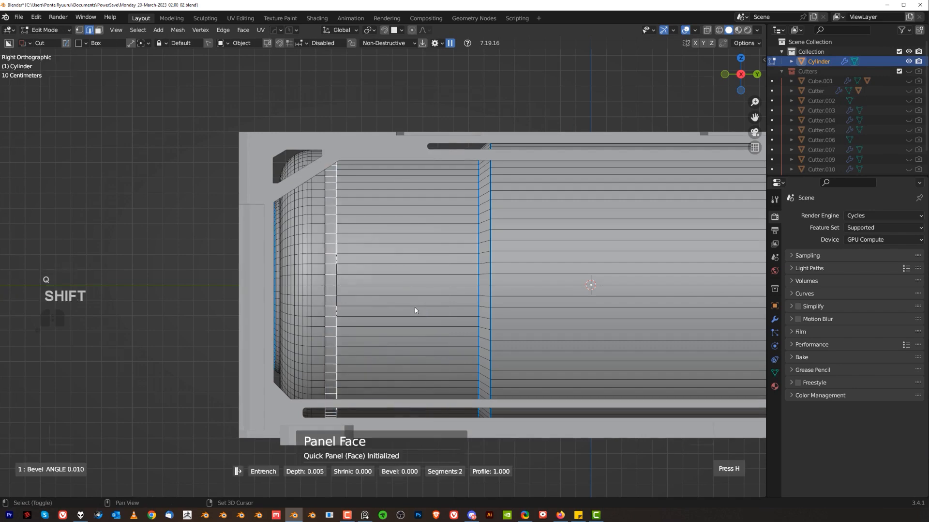
pyautogui.press('Tab')
# Select the raised band's outer faces and Shrink/Fatten them by -0.0344 m, followed by another -0.00636 m
pyautogui.scroll(-5, 387, 210)
pyautogui.moveTo(522, 261)
pyautogui.keyDown('shift'); pyautogui.mouseDown(button='middle')
pyautogui.moveTo(446, 258)
pyautogui.moveTo(534, 252)
pyautogui.moveTo(459, 264)
pyautogui.moveTo(524, 268)
pyautogui.mouseUp(button='middle'); pyautogui.keyUp('shift')
pyautogui.scroll(2, 448, 257)
pyautogui.press('KP_5')
pyautogui.press('Tab')
pyautogui.click(438, 275)
pyautogui.keyDown('alt'); pyautogui.click(438, 276); pyautogui.keyUp('alt')
pyautogui.scroll(3, 438, 275)
pyautogui.press('shift')
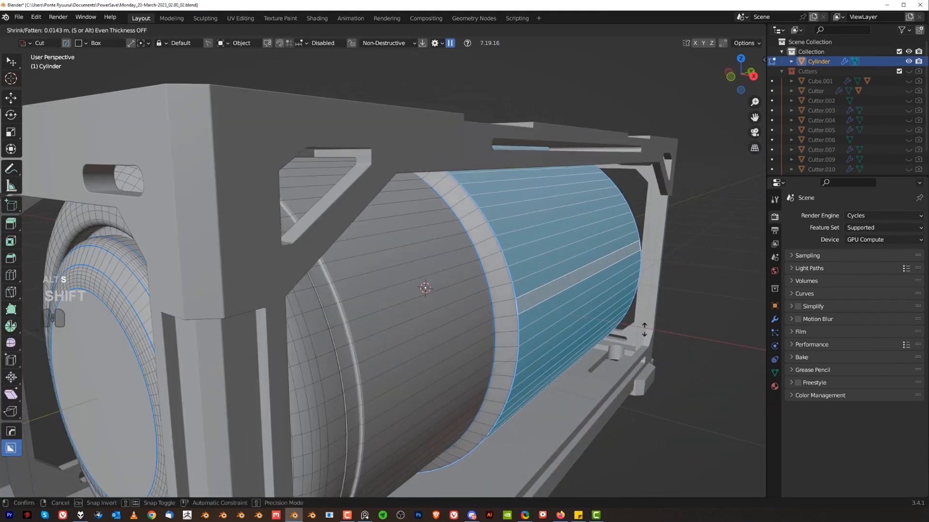
pyautogui.click(736, 360)
pyautogui.moveTo(736, 360); pyautogui.dragTo(619, 291, button='middle')
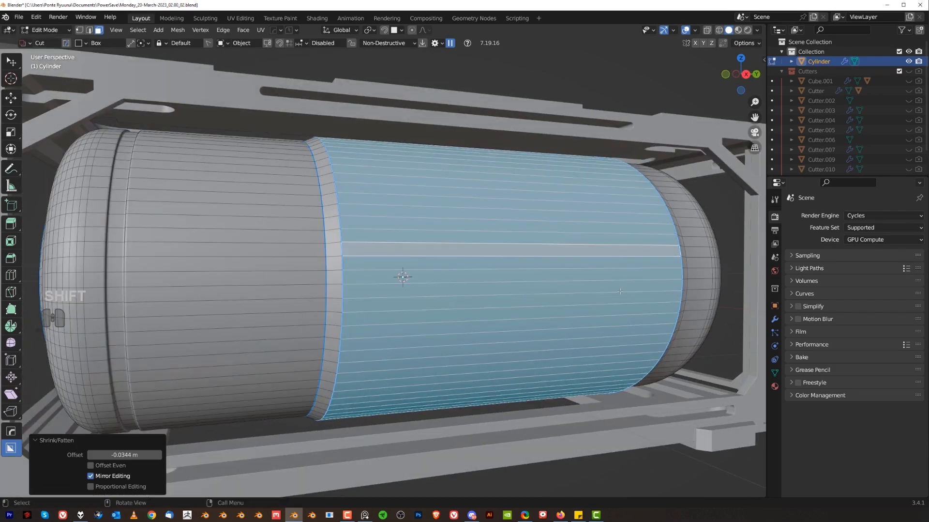
pyautogui.hotkey('alt', 's')
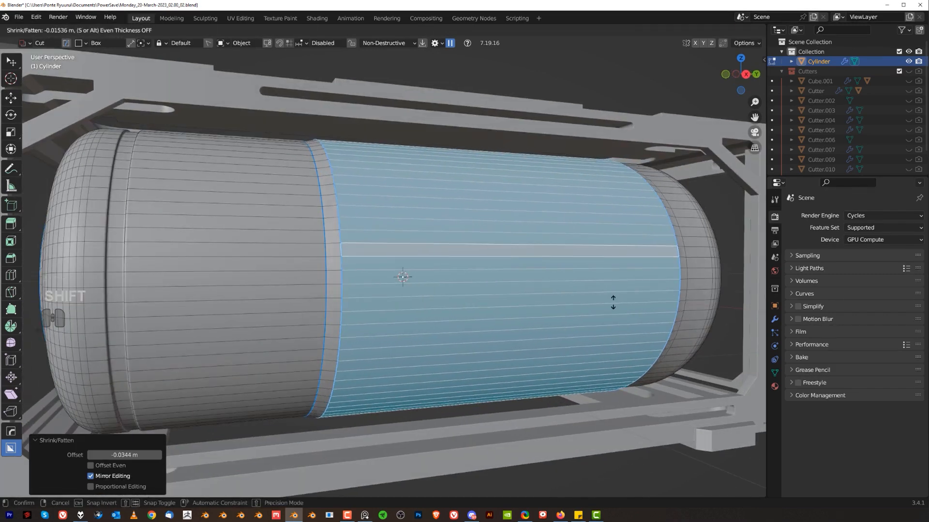
pyautogui.click(289, 233)
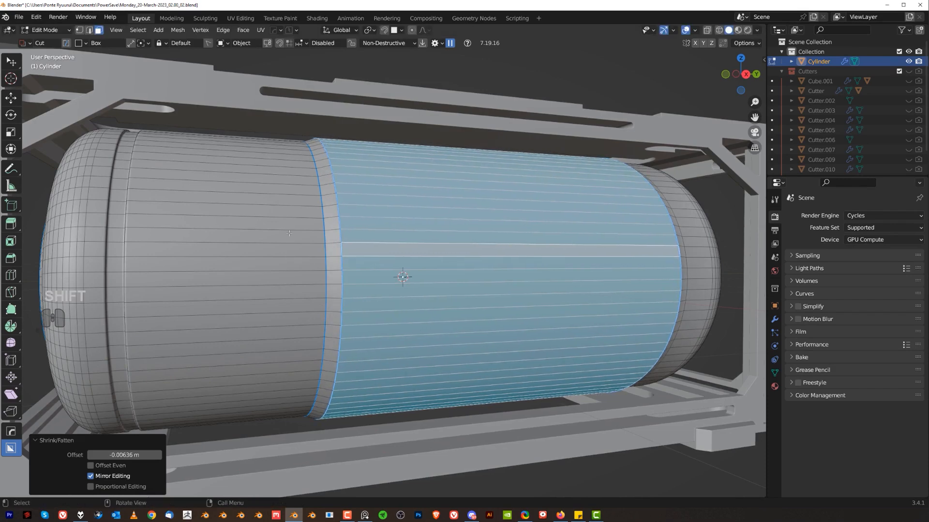
# Select the edge loop at the base of the raised band's front slope and slide it along the cylinder
pyautogui.click(323, 247)
pyautogui.press('Tab')
pyautogui.keyDown('alt'); pyautogui.click(323, 247); pyautogui.keyUp('alt')
pyautogui.keyDown('alt'); pyautogui.click(323, 247); pyautogui.keyUp('alt')
pyautogui.press('g')
pyautogui.press('g')
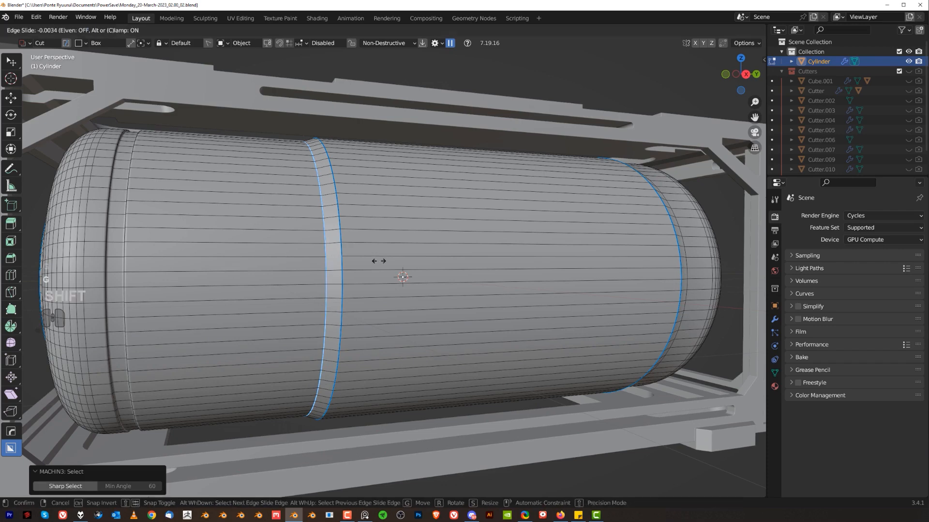
# Move the selected edge loop of the tank's middle band about 0.0145 m along the global Y axis
pyautogui.press('g')
pyautogui.press('y')
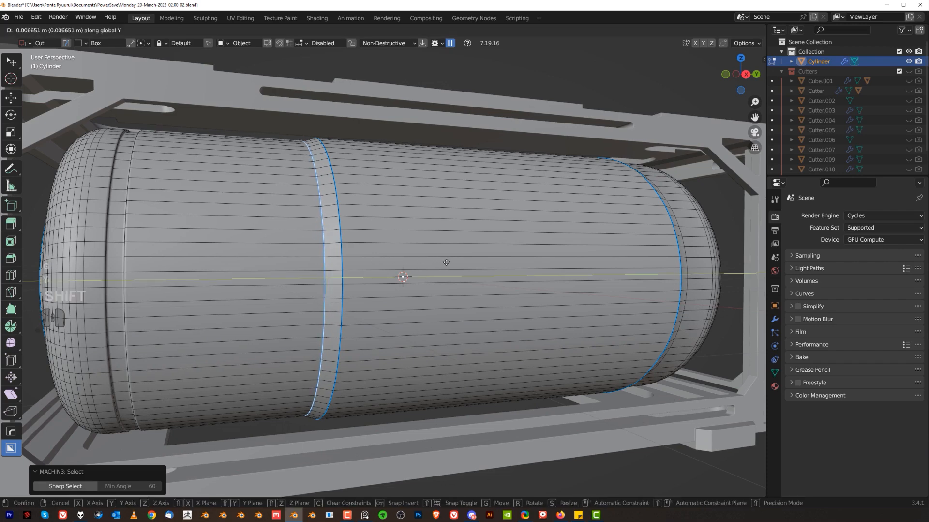
pyautogui.click(479, 264)
# Add the edge loop beside the tank's far dome to the selection and move it about -0.023 m along Y
pyautogui.moveTo(484, 263); pyautogui.dragTo(470, 264, button='middle')
pyautogui.keyDown('shift'); pyautogui.moveTo(671, 258); pyautogui.dragTo(437, 274, button='middle'); pyautogui.keyUp('shift')
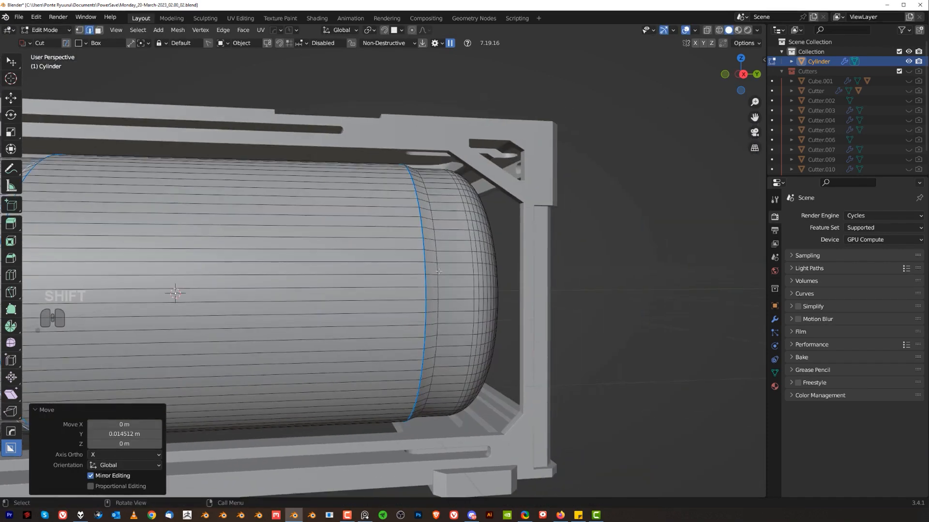
pyautogui.keyDown('alt'); pyautogui.keyDown('shift'); pyautogui.click(435, 258); pyautogui.keyUp('shift'); pyautogui.keyUp('alt')
pyautogui.press('g')
pyautogui.press('y')
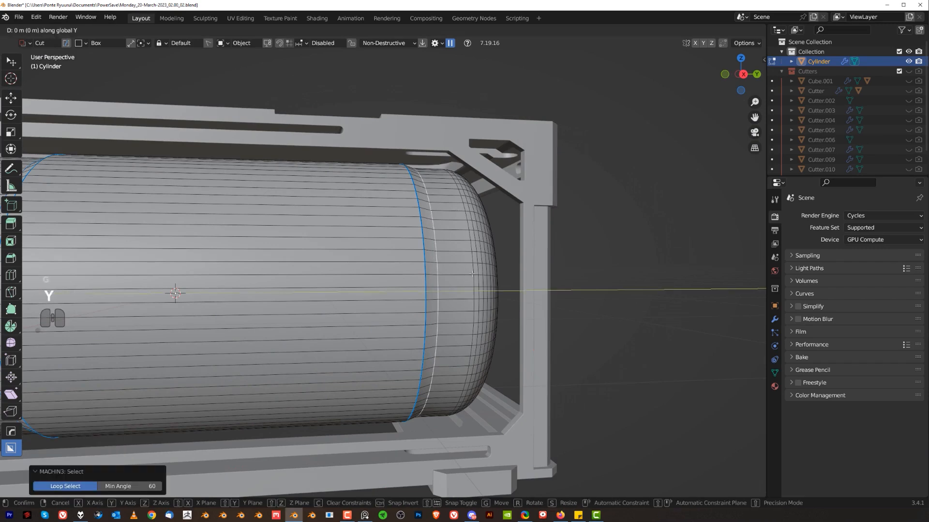
pyautogui.click(441, 265)
# Mark the moved edge loop with the HardOps Mark operation, return to Object Mode and deselect the tank
pyautogui.press('q')
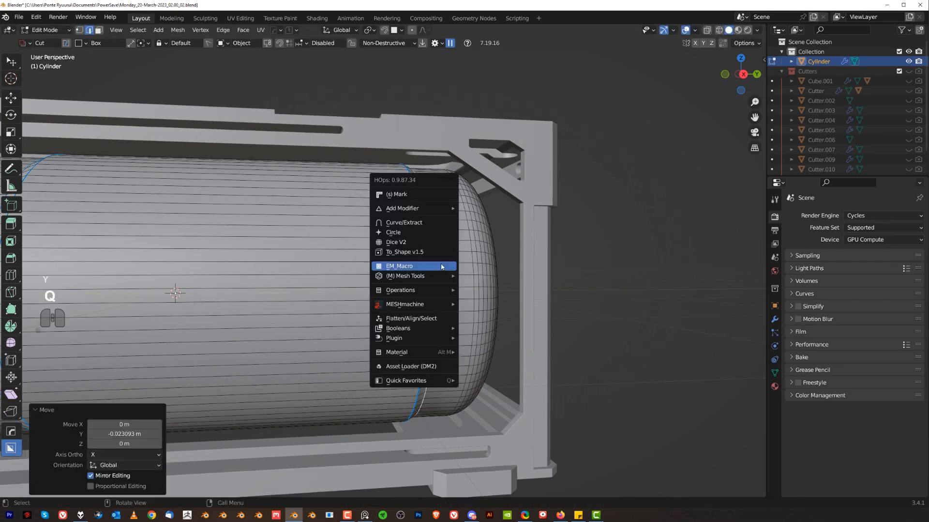
pyautogui.click(427, 193)
pyautogui.press('Tab')
pyautogui.scroll(-5, 357, 230)
pyautogui.moveTo(357, 230); pyautogui.dragTo(556, 209, button='middle')
pyautogui.click(555, 206)
# Add a cube mesh and flatten it along Z in the back orthographic view
pyautogui.keyDown('shift'); pyautogui.moveTo(304, 255); pyautogui.dragTo(613, 211, button='middle'); pyautogui.keyUp('shift')
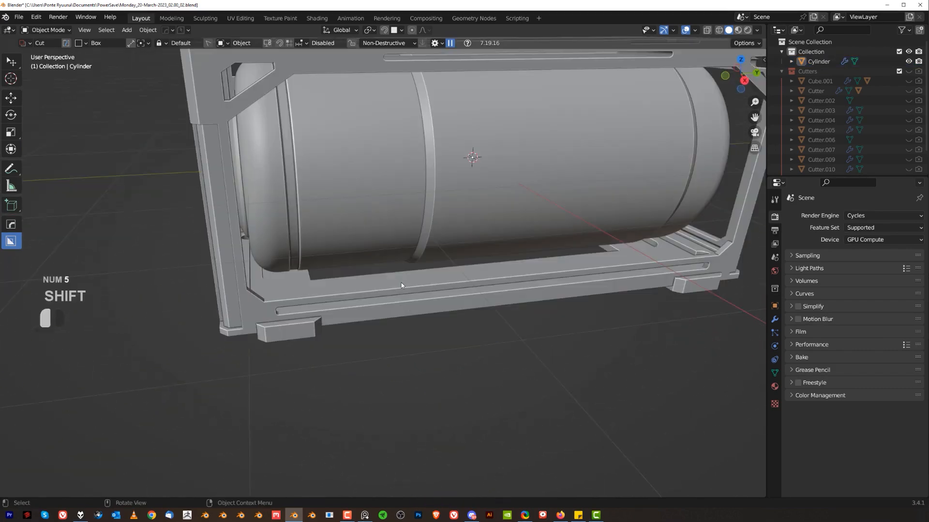
pyautogui.hotkey('shift', 'a')
pyautogui.moveTo(398, 283)
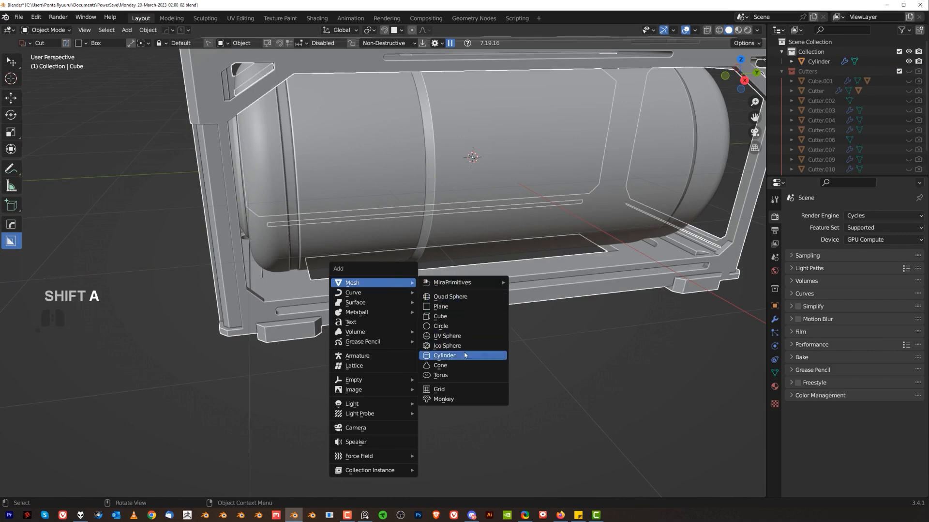
pyautogui.click(453, 317)
pyautogui.press('ctrl+KP_1')
pyautogui.press('KP_5')
pyautogui.press('s')
pyautogui.press('z')
pyautogui.click(463, 200)
# Lower the flattened cube about 0.738 m along Z onto the frame base and scale it to 0.858 along X
pyautogui.scroll(2, 382, 266)
pyautogui.press('g')
pyautogui.press('z')
pyautogui.click(503, 314)
pyautogui.press('s')
pyautogui.press('x')
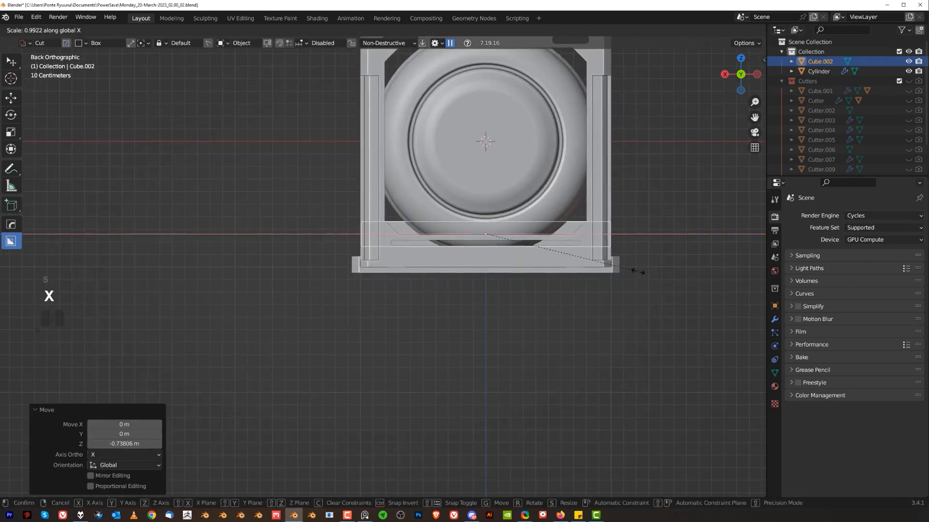
pyautogui.click(617, 269)
# In the right side view, scale the block to 0.392 along Y and move it about -1.127 m in Y and -0.083 m in Z
pyautogui.moveTo(450, 245); pyautogui.dragTo(382, 285, button='middle')
pyautogui.press('ctrl+KP_1')
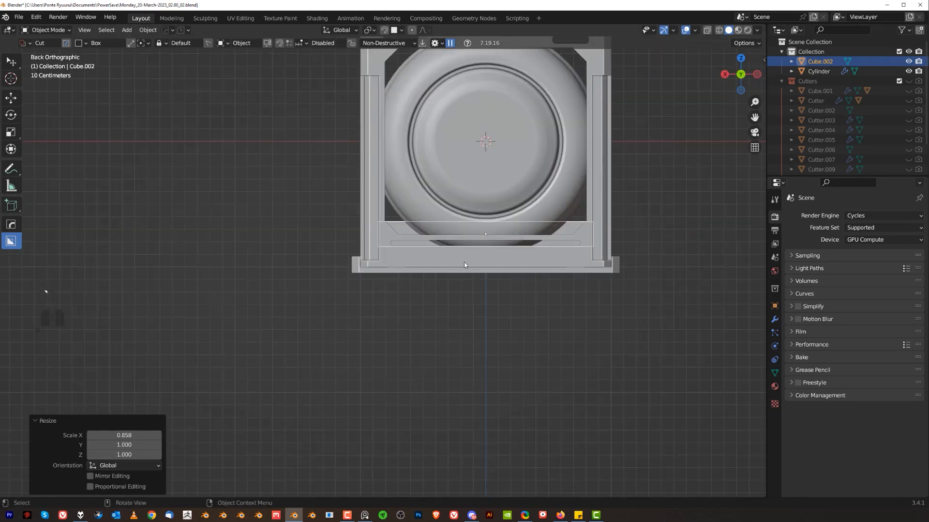
pyautogui.press('`')
pyautogui.click(555, 252)
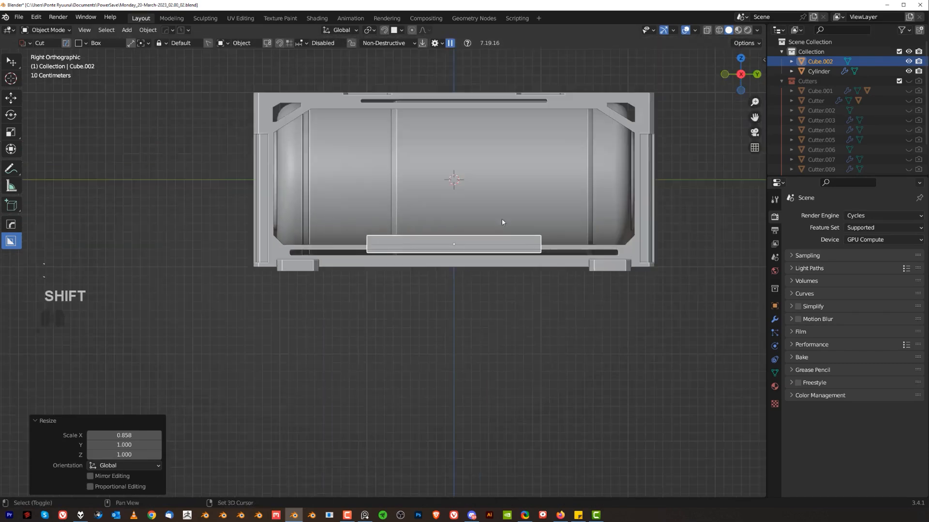
pyautogui.scroll(3, 499, 217)
pyautogui.press('s')
pyautogui.press('y')
pyautogui.click(571, 295)
pyautogui.press('g')
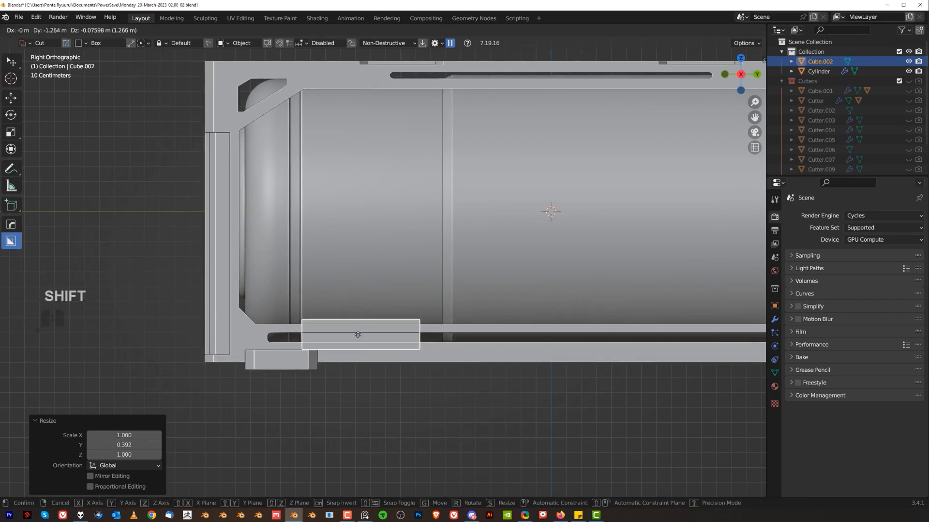
pyautogui.click(559, 341)
# Scale the support block to 0.718 along Y and shift it about -0.045 m along Y
pyautogui.press('s')
pyautogui.press('x')
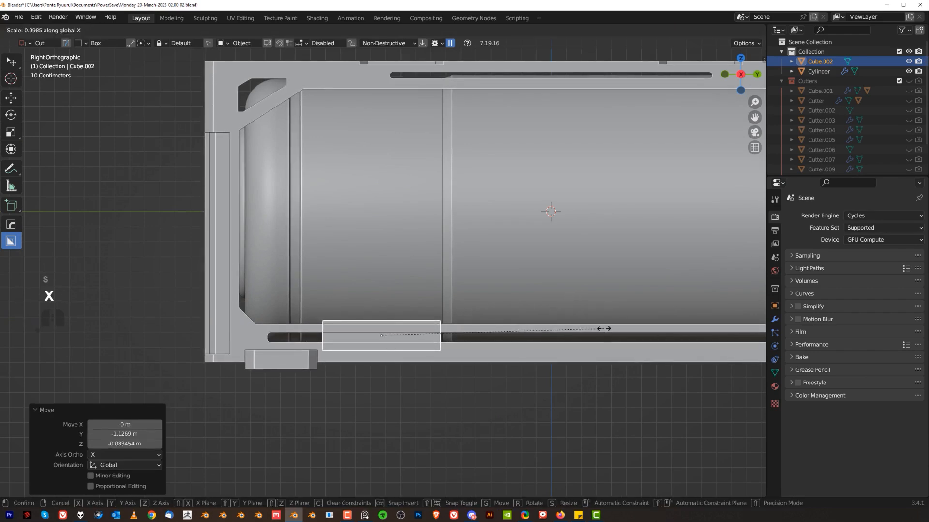
pyautogui.click(541, 328)
pyautogui.scroll(-2, 476, 317)
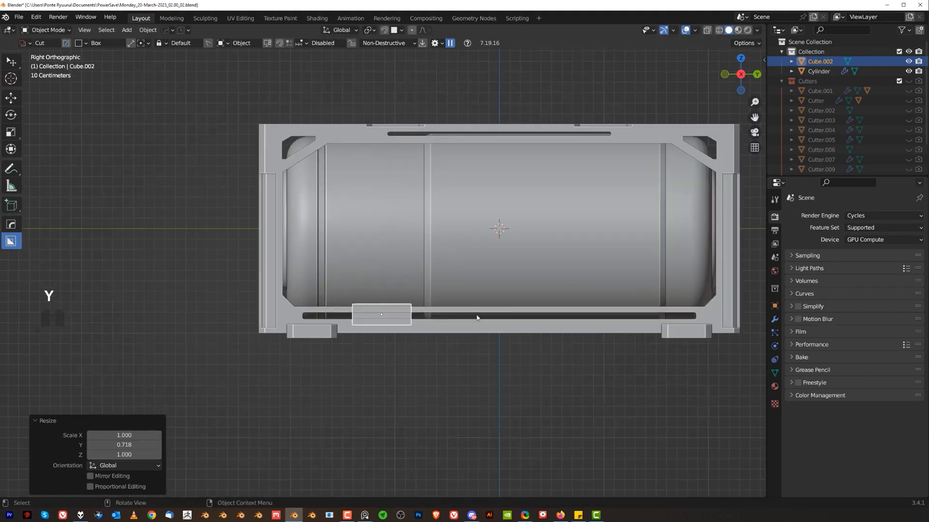
pyautogui.press('g')
pyautogui.press('y')
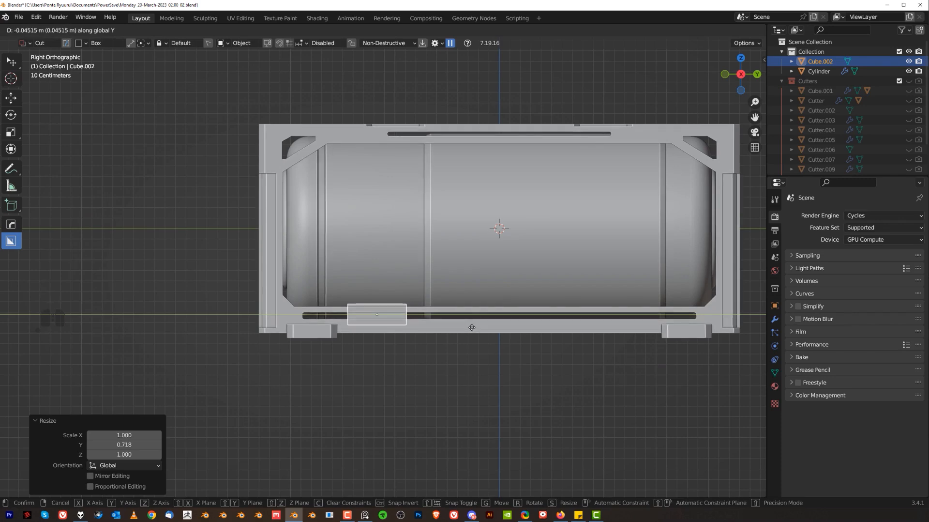
pyautogui.click(471, 327)
# Duplicate the support block about 2.849 m along Y to the opposite end of the frame
pyautogui.keyDown('shift'); pyautogui.moveTo(434, 312); pyautogui.dragTo(358, 306, button='middle'); pyautogui.keyUp('shift')
pyautogui.moveTo(370, 307); pyautogui.dragTo(379, 334, button='middle')
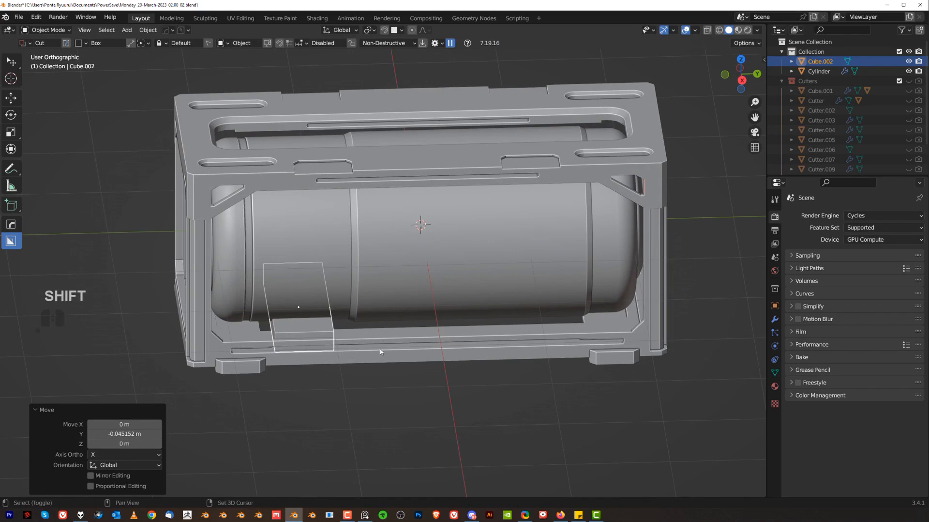
pyautogui.click(445, 284)
pyautogui.moveTo(483, 293); pyautogui.dragTo(615, 272, button='middle')
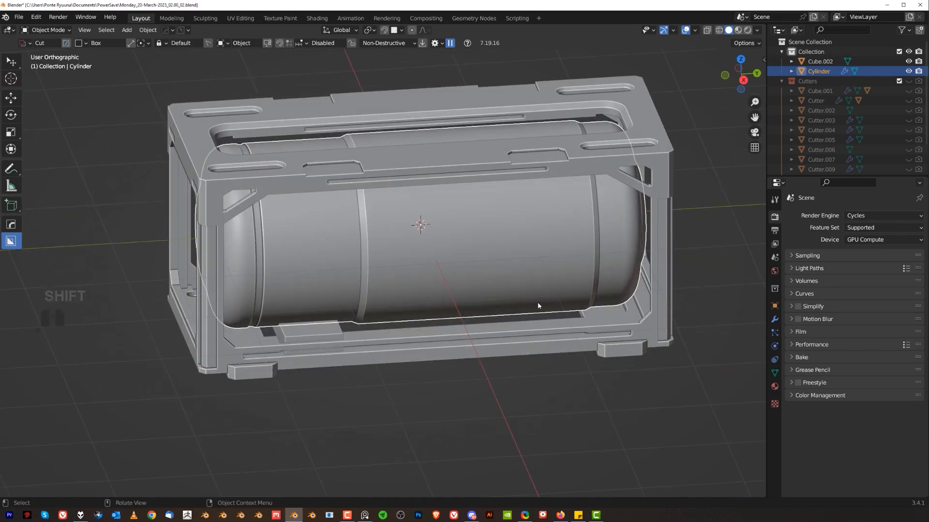
pyautogui.click(305, 336)
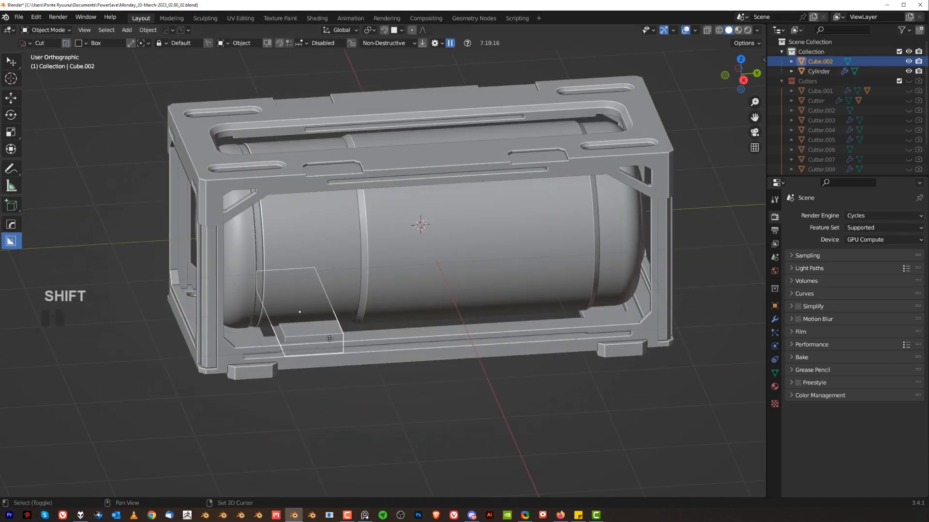
pyautogui.hotkey('shift', 'd')
pyautogui.press('y')
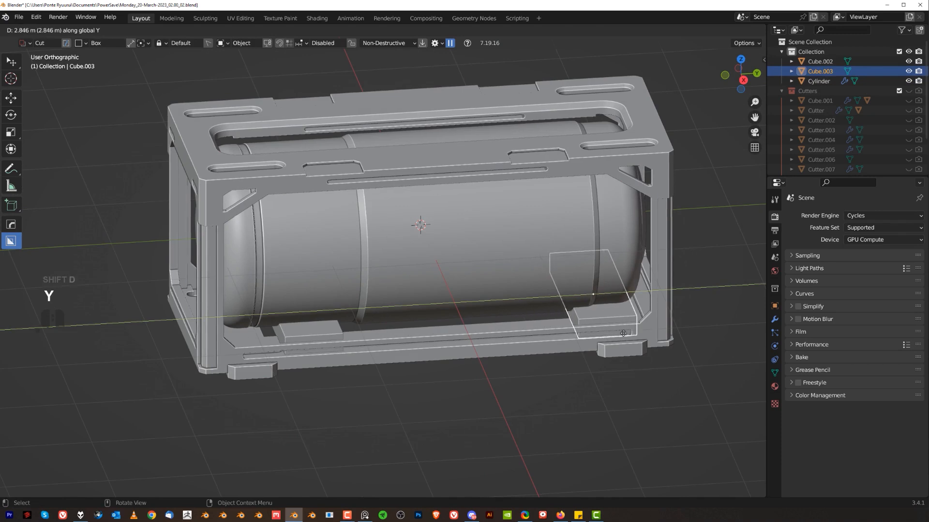
pyautogui.click(623, 333)
# Scale the duplicated support block to 0.600 along Y and nudge it along Y beneath the tank's end band
pyautogui.press('s')
pyautogui.press('x')
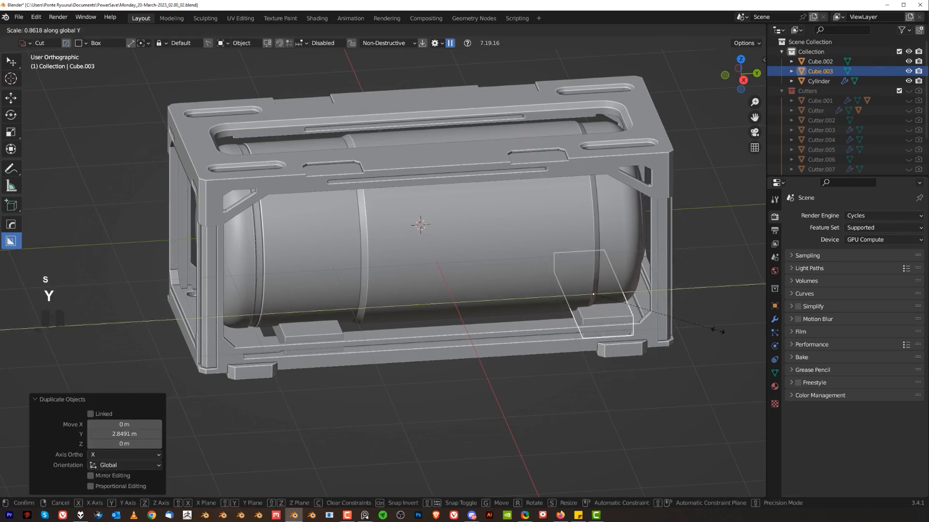
pyautogui.click(678, 331)
pyautogui.press('g')
pyautogui.press('y')
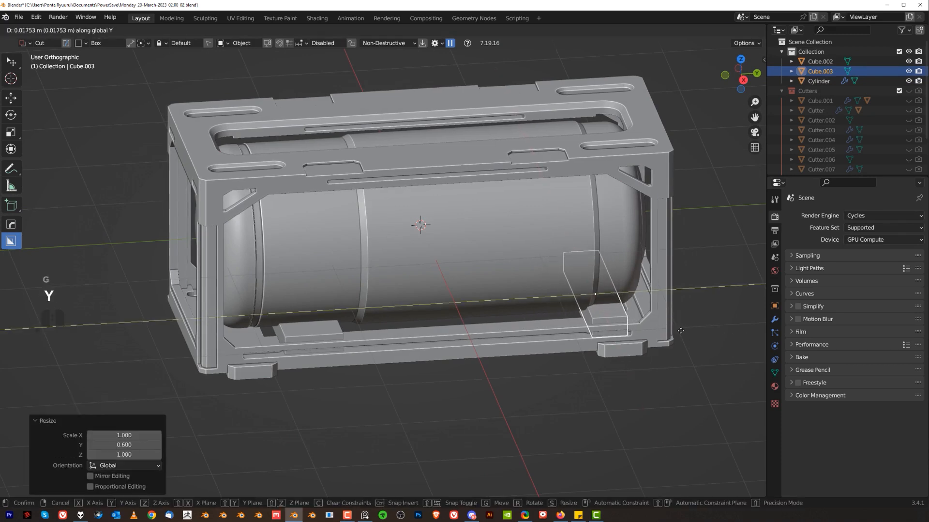
pyautogui.click(702, 330)
# Duplicate the tank cylinder in place and isolate the copy together with both support blocks in local view
pyautogui.press('KP_5')
pyautogui.moveTo(484, 305); pyautogui.dragTo(387, 306, button='middle')
pyautogui.scroll(3, 436, 326)
pyautogui.keyDown('shift'); pyautogui.click(436, 326); pyautogui.keyUp('shift')
pyautogui.scroll(3, 419, 303)
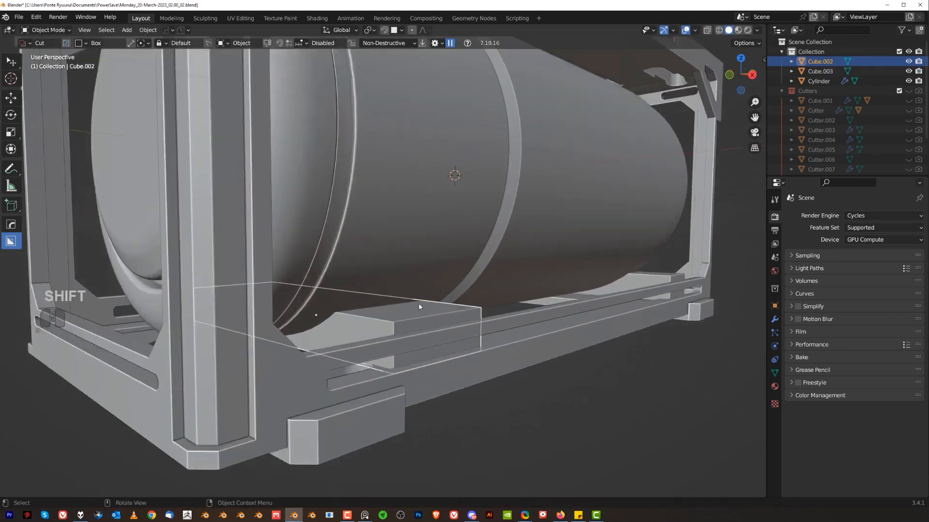
pyautogui.scroll(-5, 424, 317)
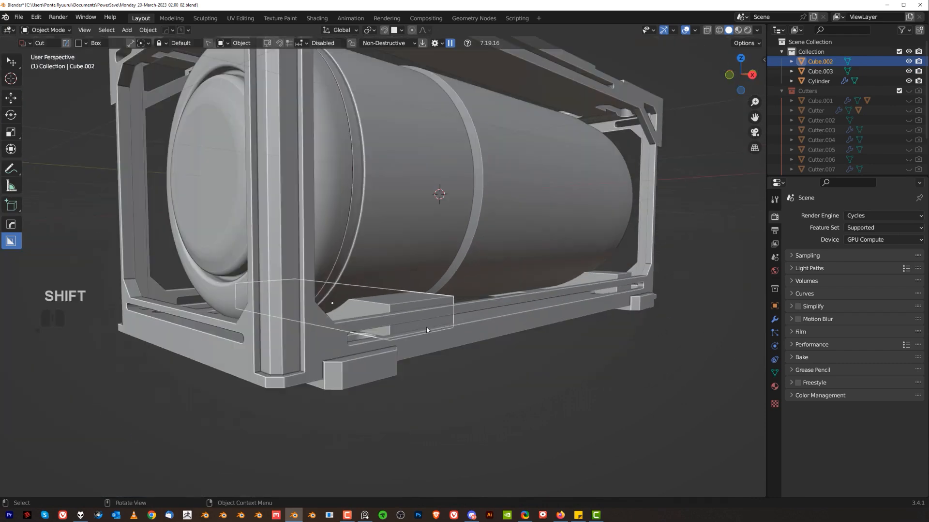
pyautogui.click(407, 246)
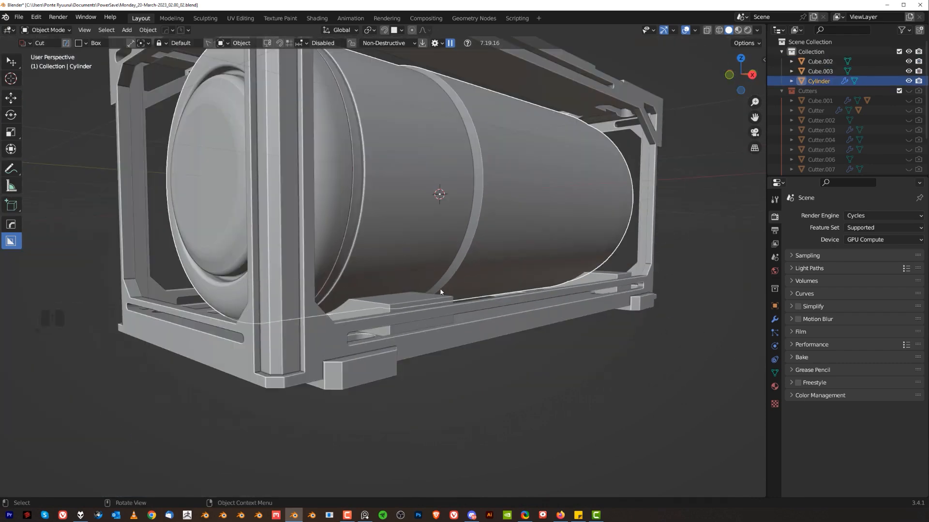
pyautogui.hotkey('shift', 'd')
pyautogui.rightClick(582, 284)
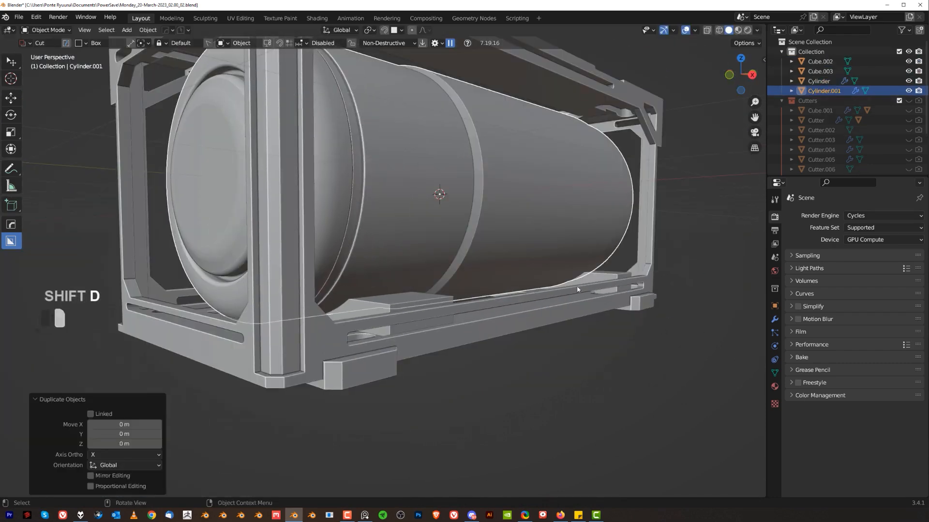
pyautogui.keyDown('shift'); pyautogui.click(419, 306); pyautogui.keyUp('shift')
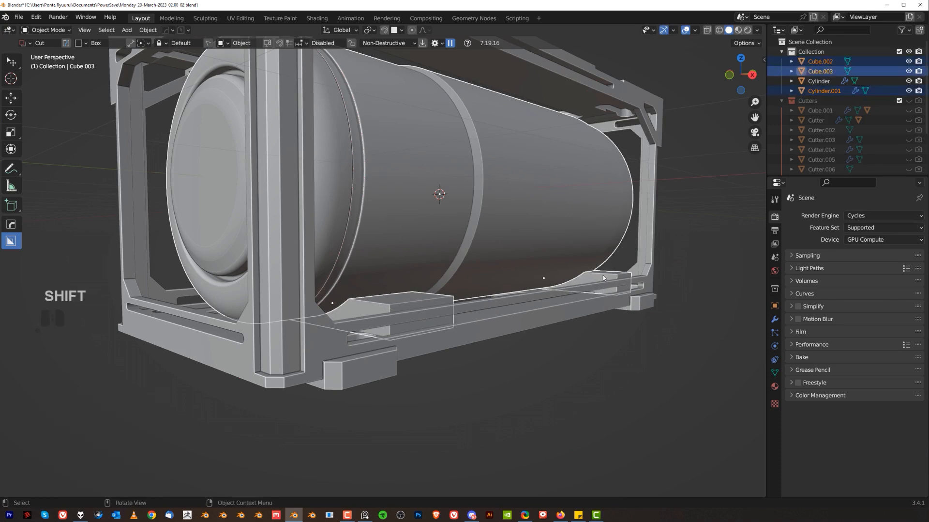
pyautogui.press('KP_Divide')
# Remove the Bevel modifier from the duplicated tank and scale the copy up slightly
pyautogui.keyDown('shift'); pyautogui.click(484, 307); pyautogui.keyUp('shift')
pyautogui.hotkey('ctrl', '`')
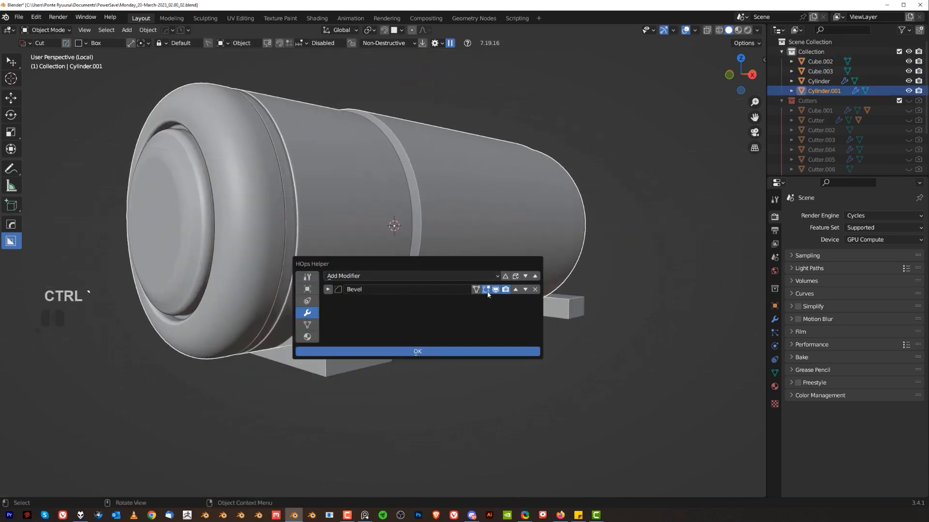
pyautogui.click(534, 289)
pyautogui.rightClick(702, 200)
pyautogui.press('s')
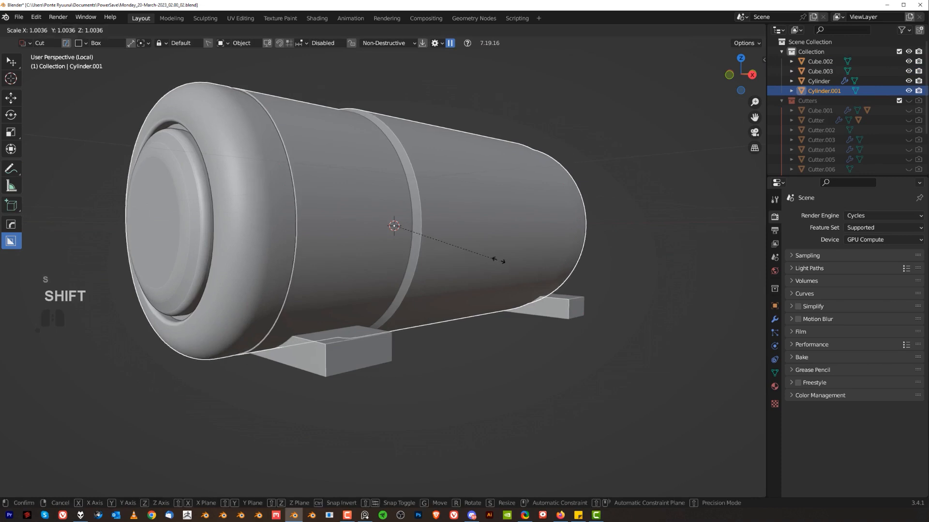
pyautogui.click(504, 263)
# Subtract the duplicated tank from the near support block with a HardOps Difference boolean
pyautogui.keyDown('shift'); pyautogui.click(368, 338); pyautogui.keyUp('shift')
pyautogui.press('q')
pyautogui.click(368, 337)
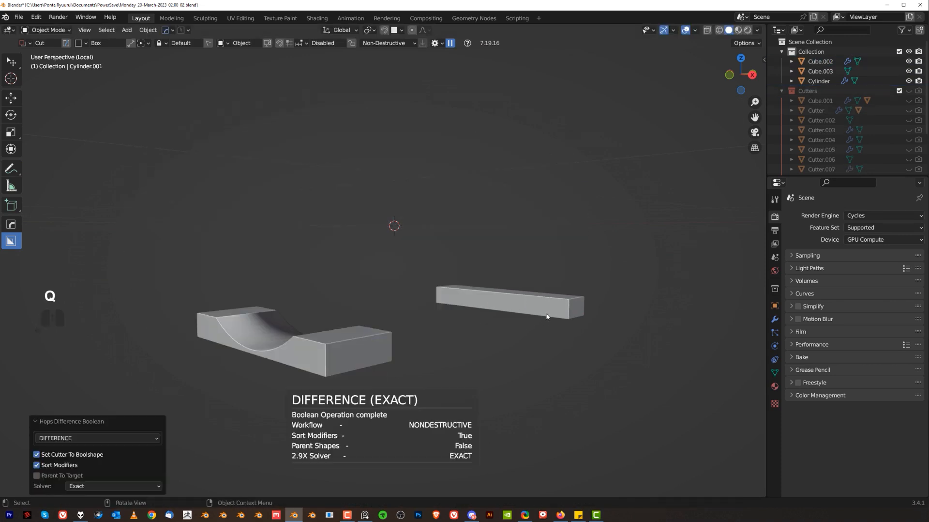
# Reveal the near block's tank cutter with Ever Scroll and subtract it from the far support block using Difference
pyautogui.click(371, 357)
pyautogui.press('q')
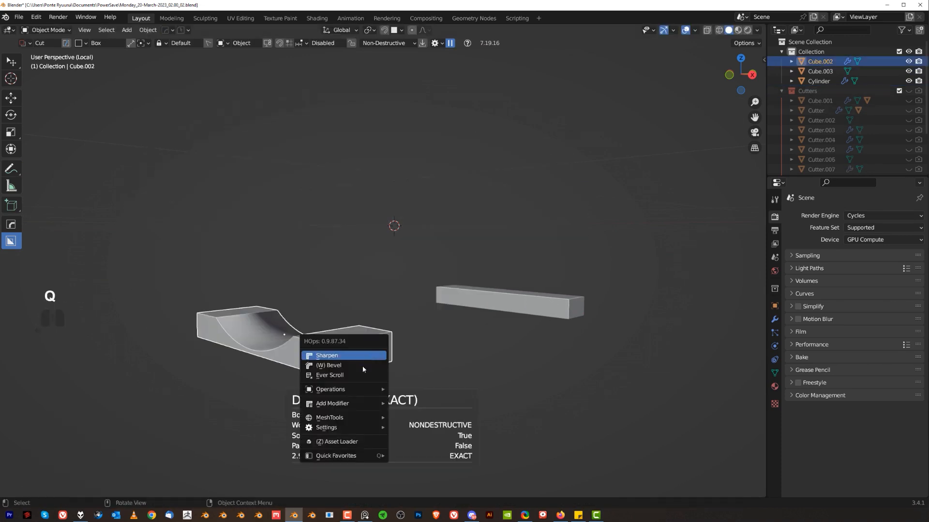
pyautogui.click(359, 375)
pyautogui.press('shift')
pyautogui.press('q')
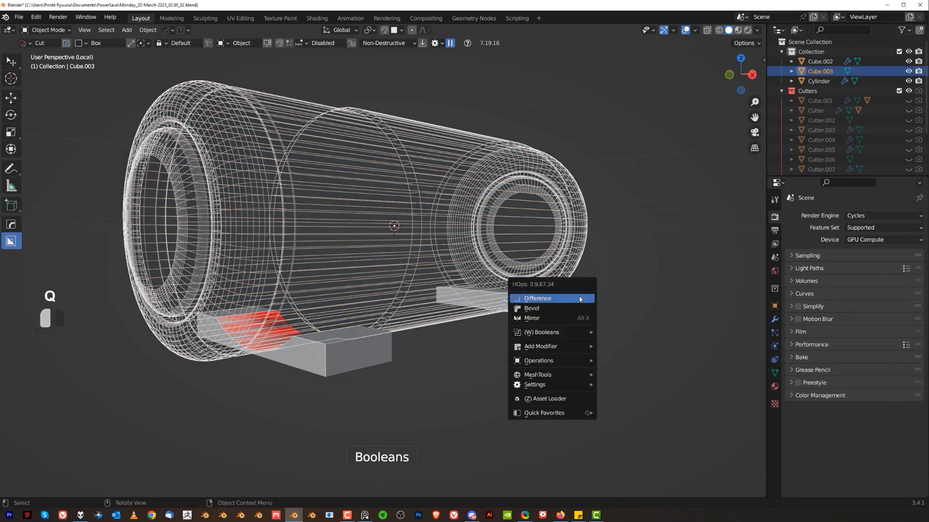
pyautogui.click(534, 301)
pyautogui.hotkey('shift', '2')
# Join the two saddle blocks into one object and run Sharpen so that all their boolean modifiers are applied
pyautogui.click(513, 304)
pyautogui.moveTo(463, 346); pyautogui.dragTo(437, 278, button='middle')
pyautogui.keyDown('shift'); pyautogui.click(447, 340); pyautogui.keyUp('shift')
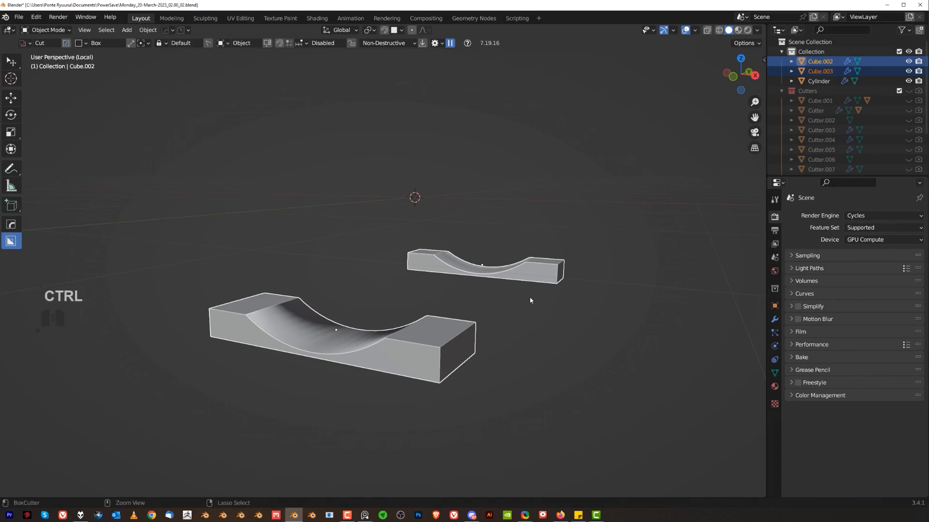
pyautogui.press('q')
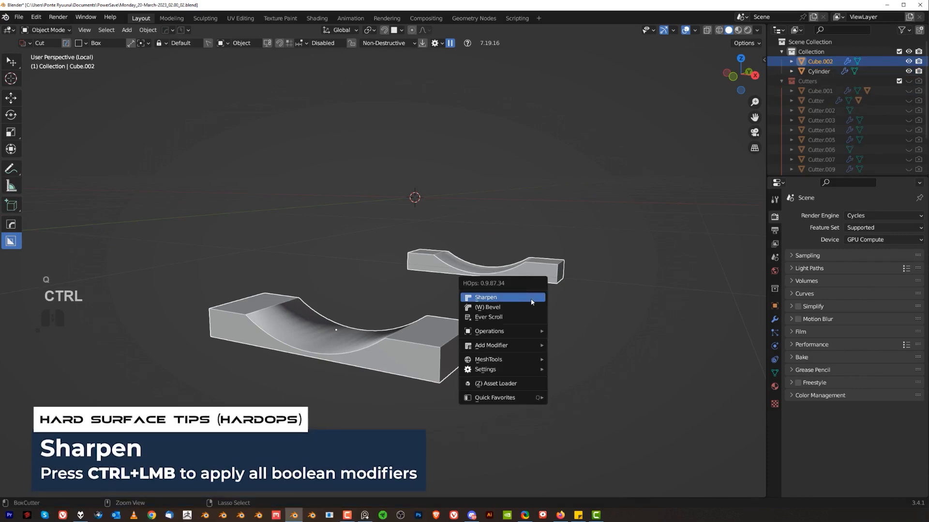
pyautogui.keyDown('ctrl'); pyautogui.click(530, 300); pyautogui.keyUp('ctrl')
# From the top view, trim one long side of the narrower saddle block with a box cut about 2.770 by 0.381
pyautogui.scroll(2, 523, 300)
pyautogui.keyDown('shift'); pyautogui.moveTo(497, 289); pyautogui.dragTo(442, 197, button='middle'); pyautogui.keyUp('shift')
pyautogui.press('Tab')
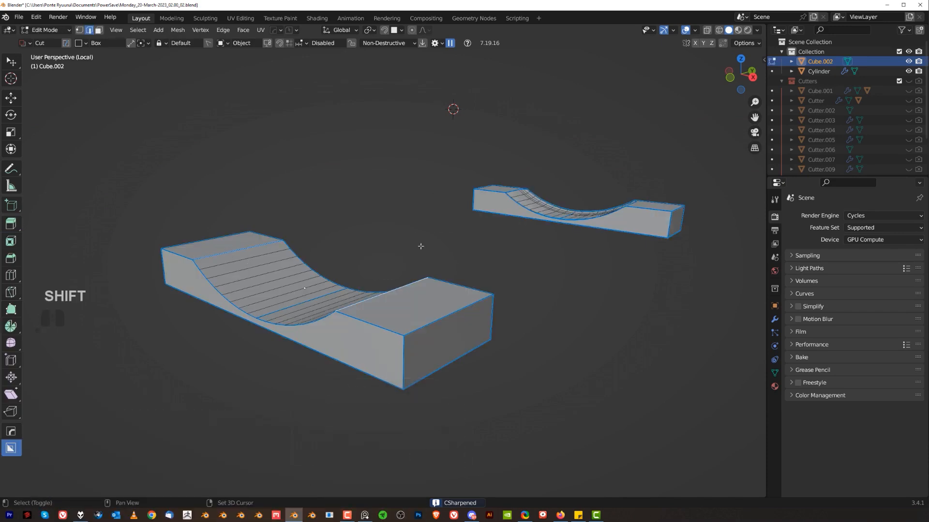
pyautogui.moveTo(527, 194); pyautogui.dragTo(426, 189, button='middle')
pyautogui.scroll(4, 428, 194)
pyautogui.scroll(-3, 428, 194)
pyautogui.press('KP_7')
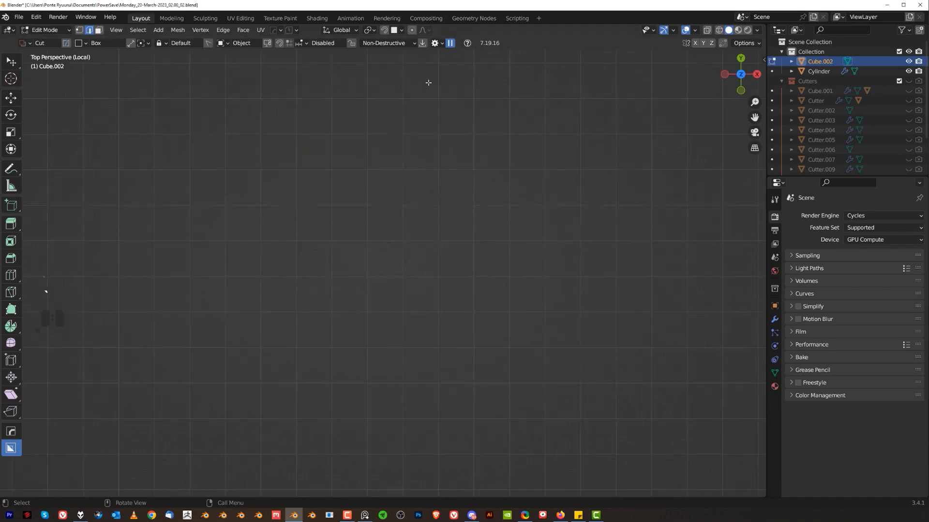
pyautogui.keyDown('shift'); pyautogui.moveTo(458, 248); pyautogui.dragTo(475, 282, button='middle'); pyautogui.keyUp('shift')
pyautogui.press('KP_5')
pyautogui.scroll(3, 388, 439)
pyautogui.press('Tab')
pyautogui.moveTo(365, 277); pyautogui.dragTo(613, 325)
pyautogui.press('space')
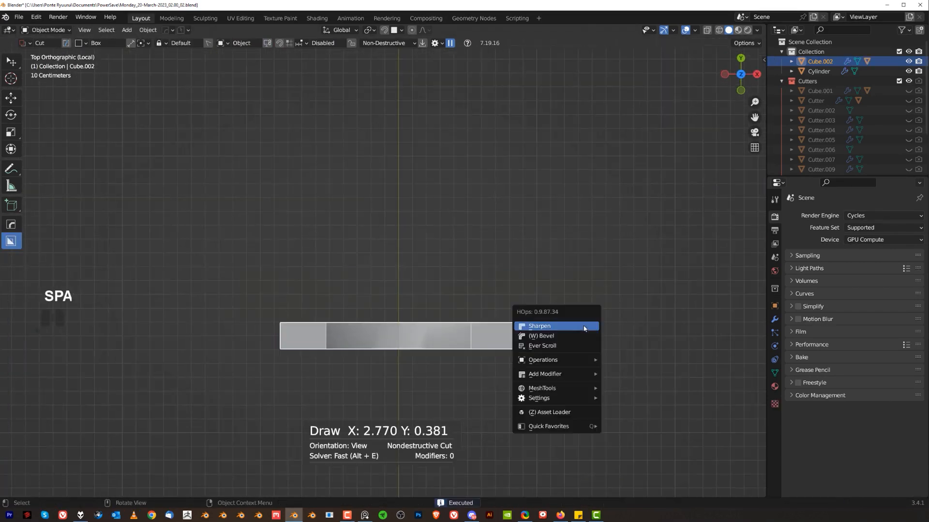
# Apply the box cut on the saddle blocks with the Sharpen operation
pyautogui.press('q')
pyautogui.keyDown('ctrl'); pyautogui.click(584, 326); pyautogui.keyUp('ctrl')
pyautogui.moveTo(271, 310); pyautogui.dragTo(477, 256, button='middle')
pyautogui.scroll(-3, 471, 368)
pyautogui.keyDown('shift'); pyautogui.moveTo(470, 368); pyautogui.dragTo(450, 187, button='middle'); pyautogui.keyUp('shift')
pyautogui.scroll(1, 450, 187)
pyautogui.scroll(1, 450, 191)
# Widen the narrower saddle block by moving its long side face outward about 0.11 m along Y
pyautogui.press('Tab')
pyautogui.click(448, 260)
pyautogui.moveTo(449, 259); pyautogui.dragTo(535, 257, button='middle')
pyautogui.rightClick(535, 257)
pyautogui.press('KP_5')
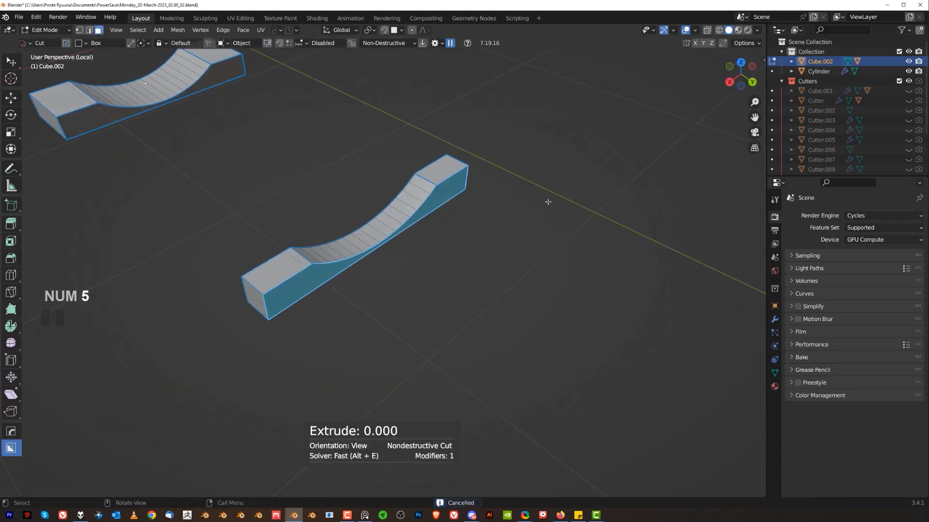
pyautogui.press('g')
pyautogui.press('y')
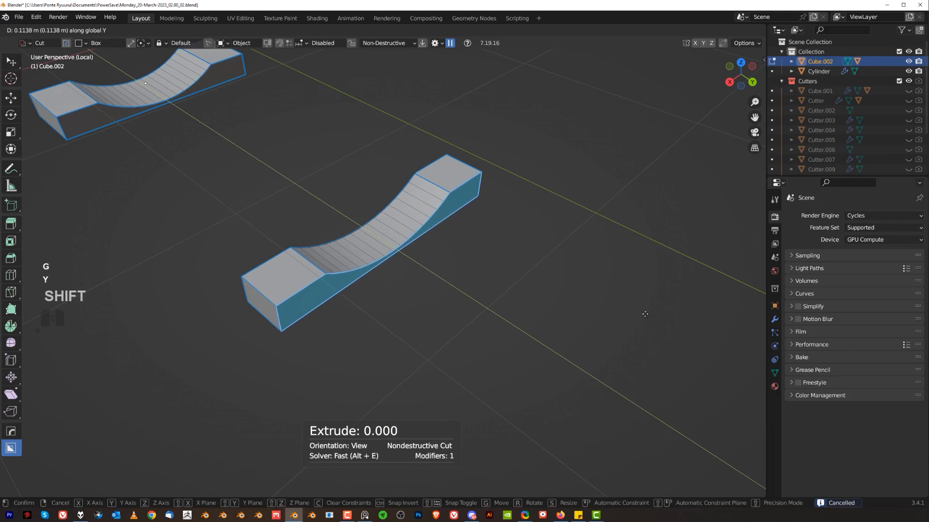
pyautogui.click(640, 311)
# Bevel the outer upper edge at one end of both saddle blocks with a width of about 0.068 m and 5 segments
pyautogui.moveTo(536, 315); pyautogui.dragTo(456, 279, button='middle')
pyautogui.moveTo(414, 227); pyautogui.dragTo(339, 319, button='middle')
pyautogui.press('Tab')
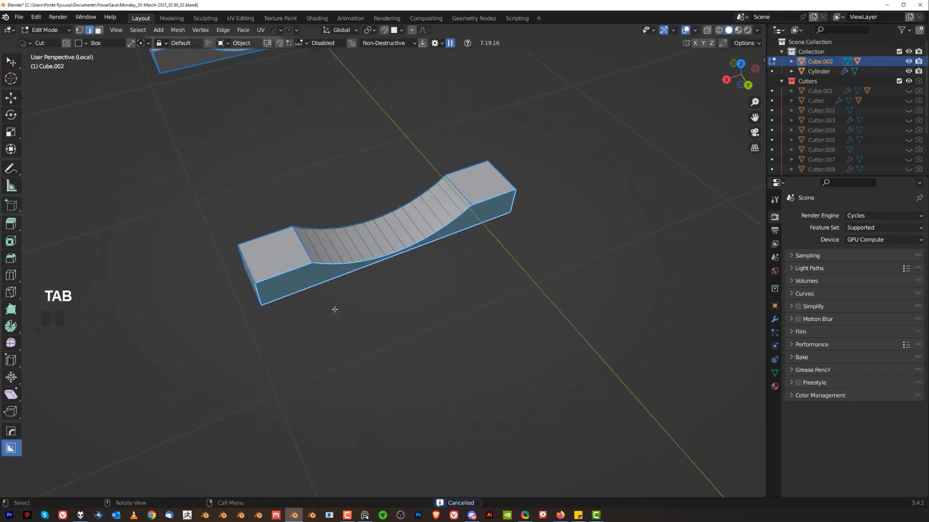
pyautogui.keyDown('shift'); pyautogui.moveTo(228, 197); pyautogui.dragTo(490, 157, button='middle'); pyautogui.keyUp('shift')
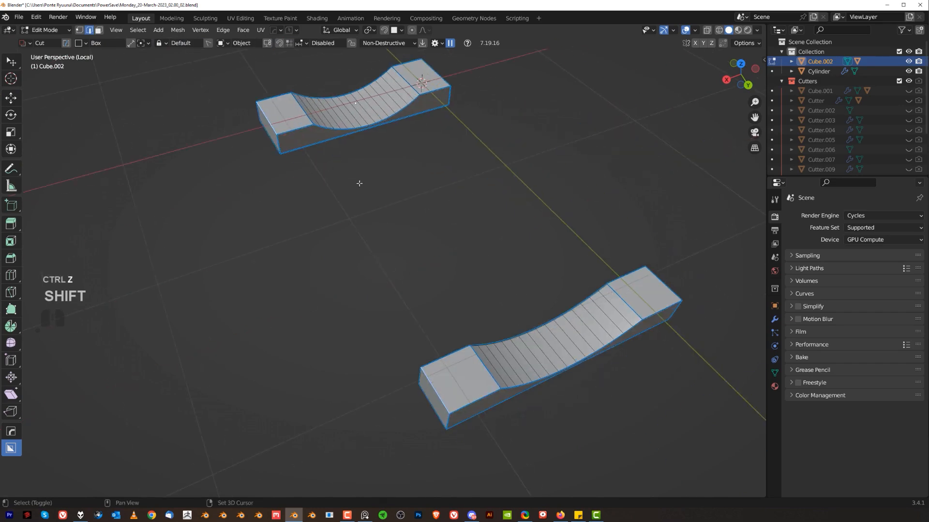
pyautogui.hotkey('ctrl', 'b')
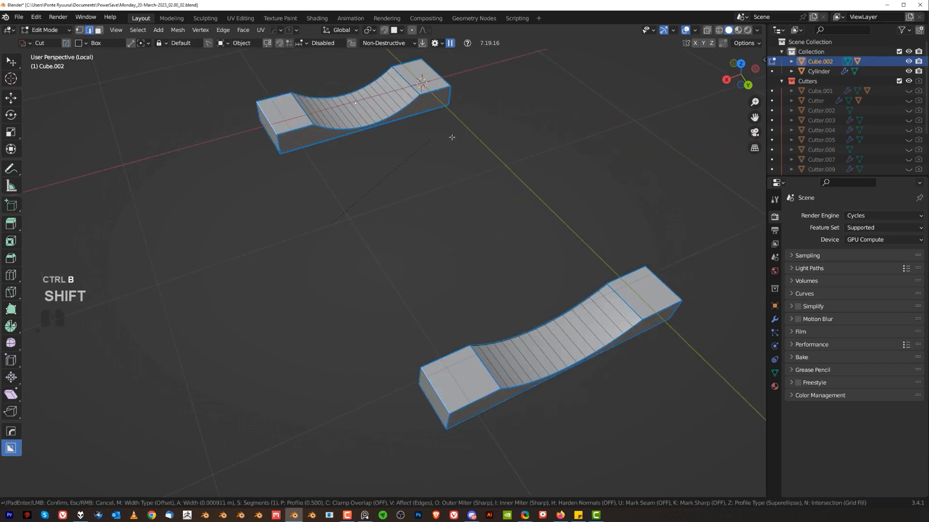
pyautogui.click(544, 148)
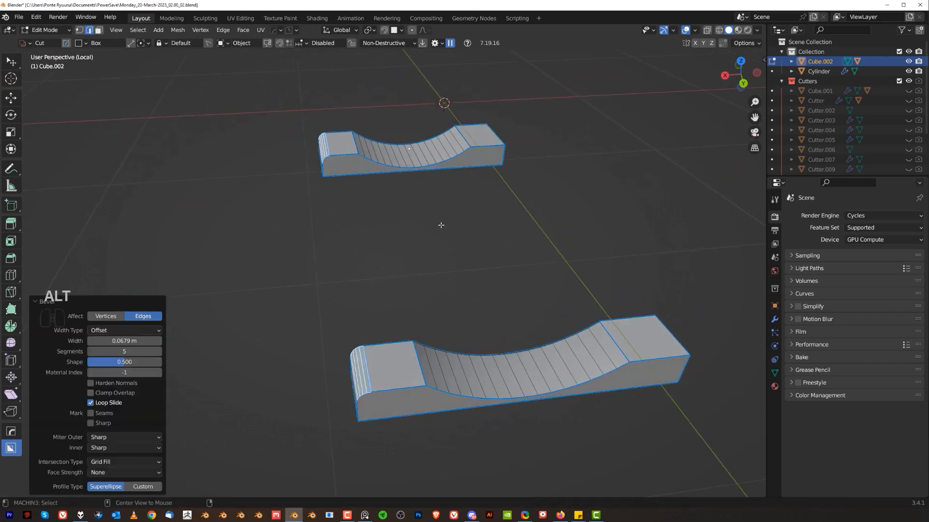
# Recalculate the saddle blocks' sharp edges and leave the isolated view to bring back the whole container
pyautogui.press('Tab')
pyautogui.press('q')
pyautogui.keyDown('ctrl'); pyautogui.keyDown('shift'); pyautogui.click(478, 183); pyautogui.keyUp('shift'); pyautogui.keyUp('ctrl')
pyautogui.press('/')
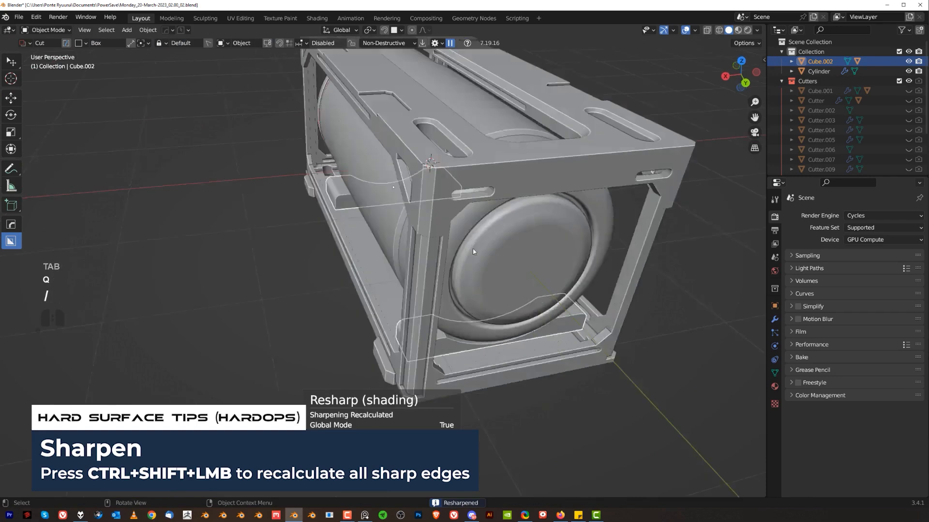
# Add a 30° Bevel modifier to the saddle blocks with HardOps
pyautogui.scroll(1, 479, 279)
pyautogui.keyDown('shift'); pyautogui.moveTo(479, 279); pyautogui.dragTo(451, 266, button='middle'); pyautogui.keyUp('shift')
pyautogui.press('q')
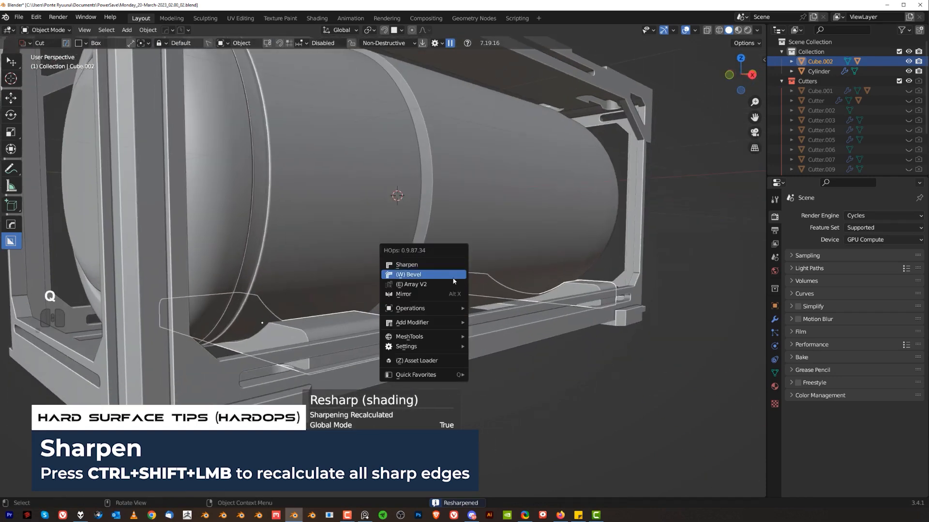
pyautogui.click(453, 277)
pyautogui.click(450, 280)
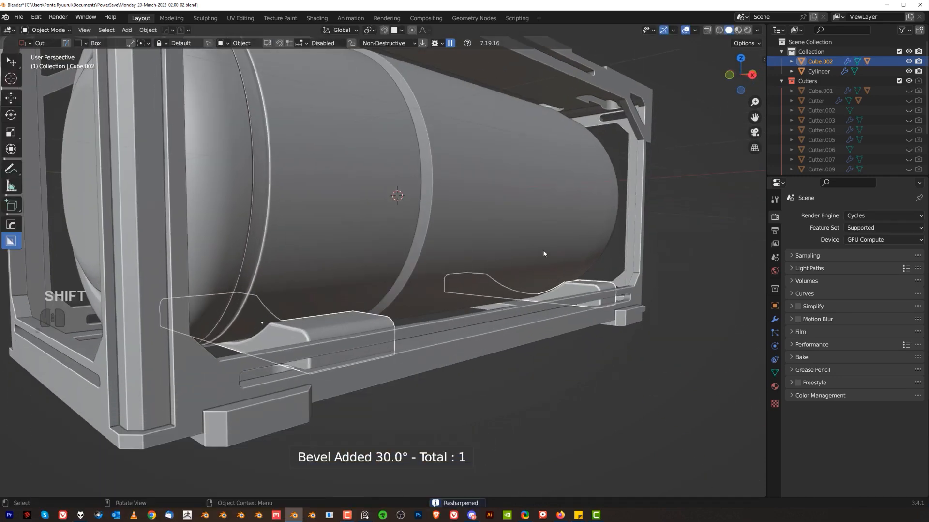
# Select the face loop of the band nearest the tank's end and scale it outward along its normals
pyautogui.moveTo(458, 184); pyautogui.dragTo(323, 180, button='middle')
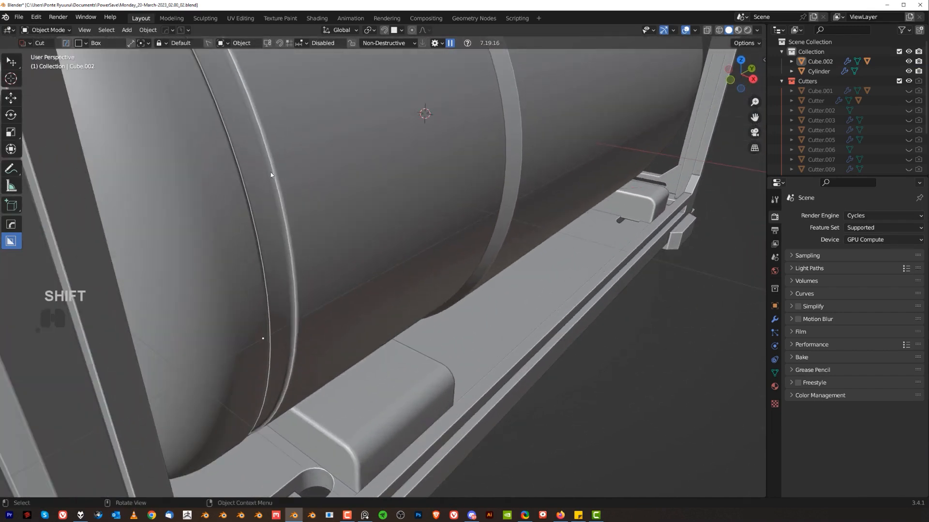
pyautogui.click(322, 180)
pyautogui.press('Tab')
pyautogui.keyDown('alt'); pyautogui.click(275, 175); pyautogui.keyUp('alt')
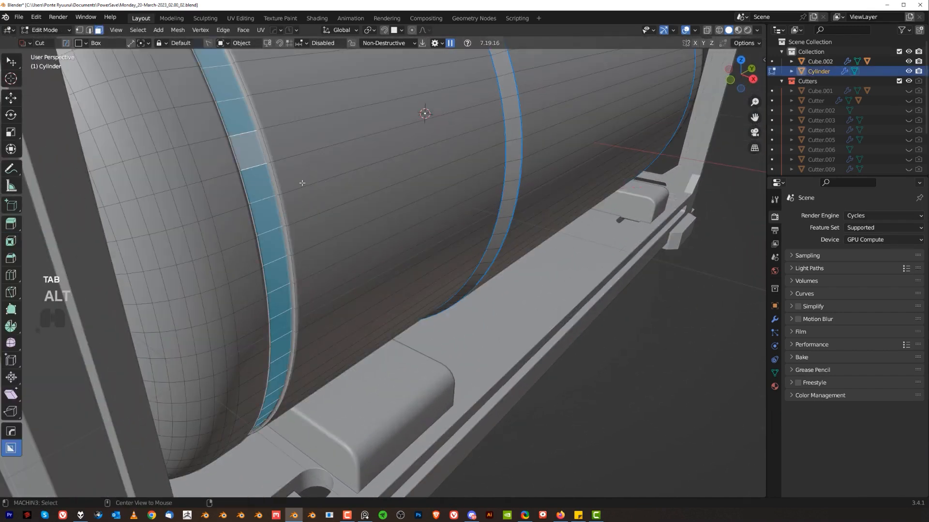
pyautogui.hotkey('alt', 's')
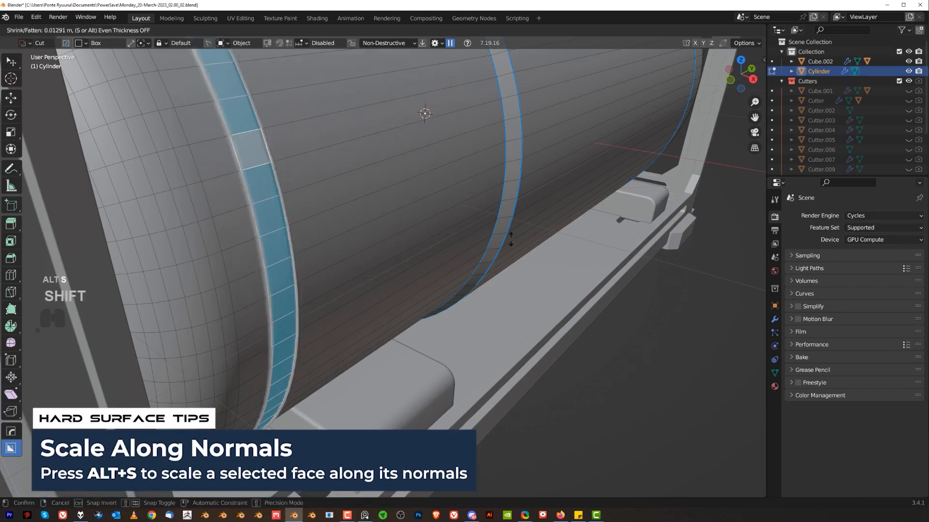
pyautogui.click(514, 289)
pyautogui.press('Tab')
# Add a plane, scale it up into a large ground surface and move it down about 0.947 m along Z
pyautogui.scroll(-8, 472, 147)
pyautogui.moveTo(472, 147); pyautogui.dragTo(416, 283, button='middle')
pyautogui.scroll(2, 465, 198)
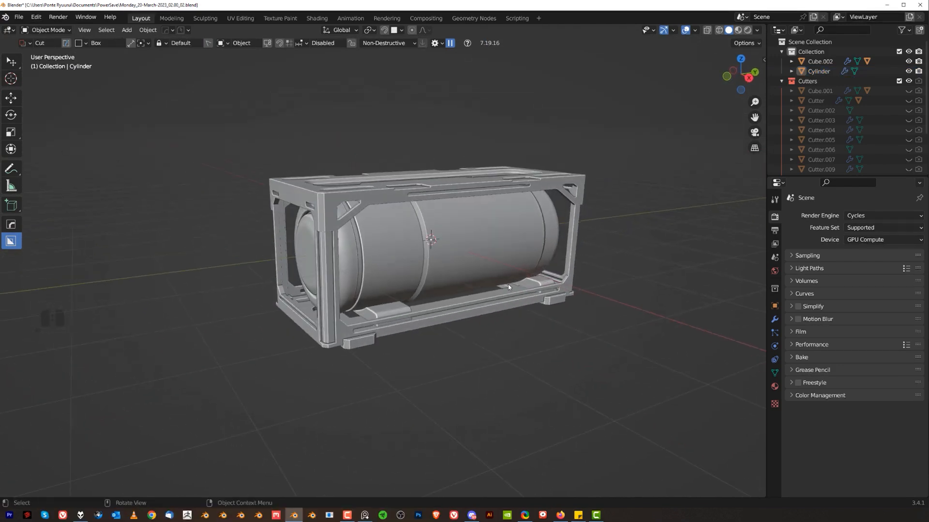
pyautogui.hotkey('shift', 'a')
pyautogui.moveTo(562, 252)
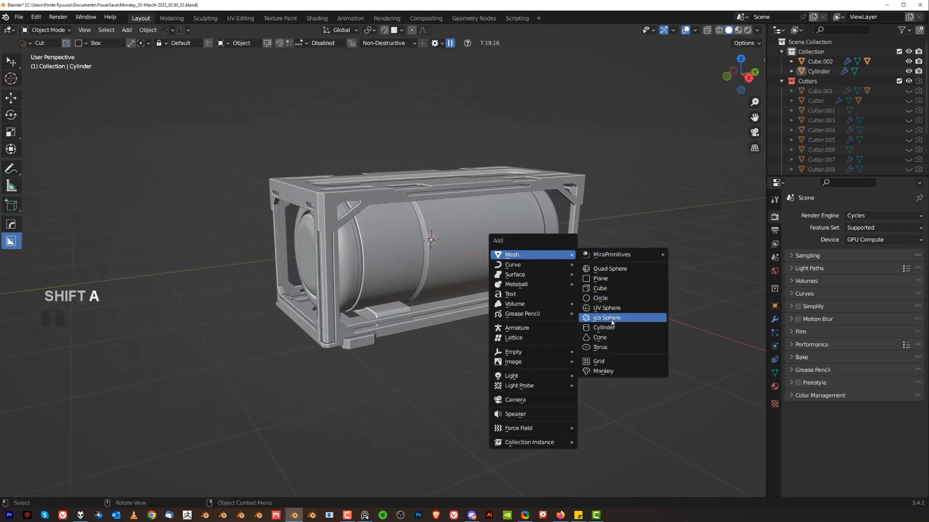
pyautogui.click(608, 280)
pyautogui.press('s')
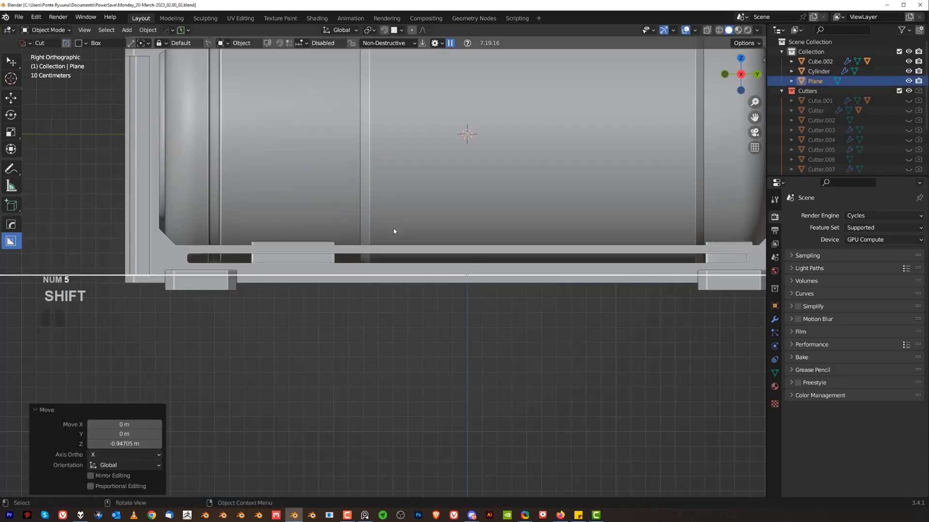
# Lower the ground plane about 0.1 m further along Z to meet the container's feet, and apply its scale
pyautogui.press('g')
pyautogui.press('z')
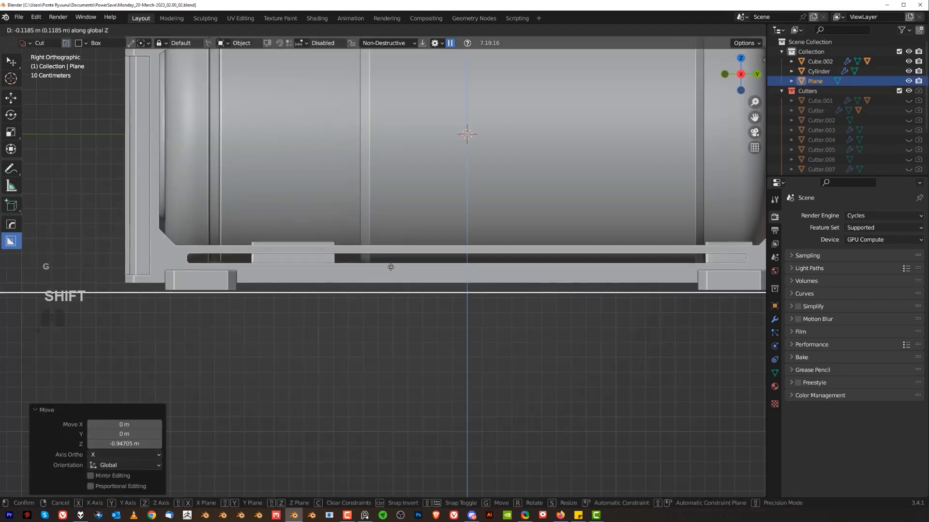
pyautogui.click(400, 239)
pyautogui.scroll(-3, 400, 239)
pyautogui.moveTo(399, 239); pyautogui.dragTo(346, 279, button='middle')
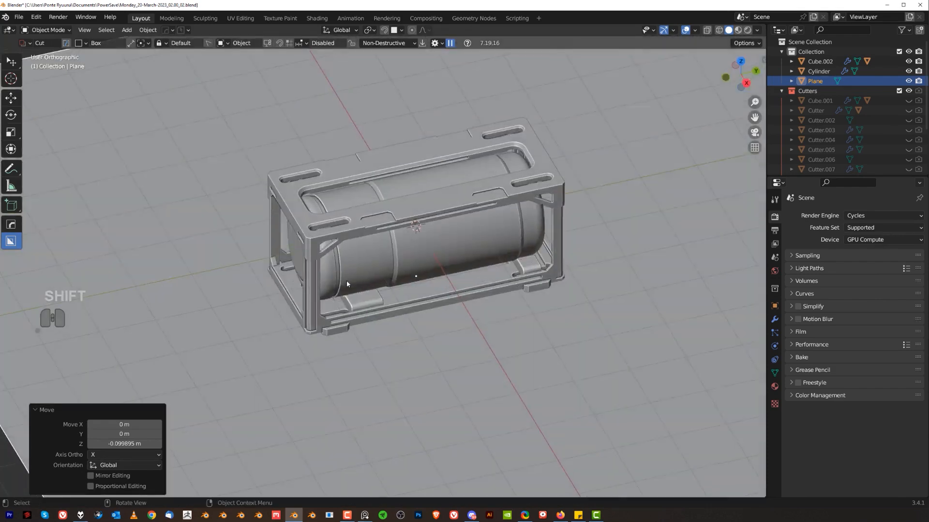
pyautogui.press('KP_5')
pyautogui.hotkey('ctrl', 'a')
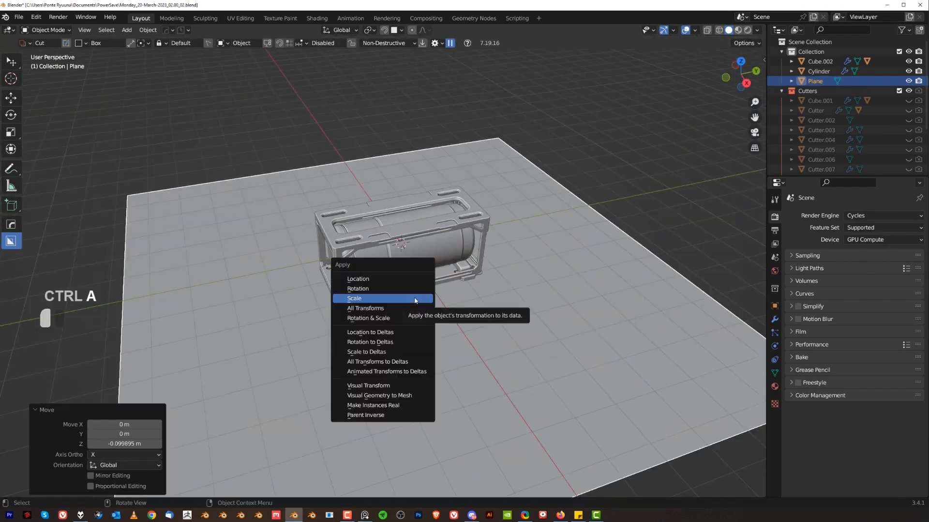
pyautogui.click(412, 298)
# Cut a 45° wedge notch about 0.212 deep into the upper edge of the frame's end beam with BoxCutter
pyautogui.scroll(3, 493, 218)
pyautogui.moveTo(413, 299); pyautogui.dragTo(391, 213, button='middle')
pyautogui.scroll(2, 391, 212)
pyautogui.click(388, 212)
pyautogui.press('d')
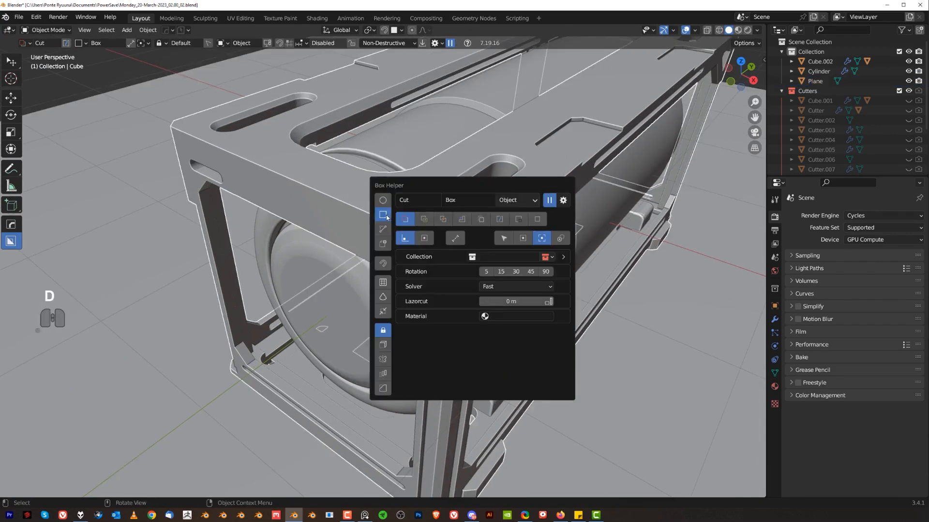
pyautogui.moveTo(376, 212)
pyautogui.mouseDown()
pyautogui.moveTo(382, 234)
pyautogui.moveTo(359, 245)
pyautogui.mouseUp()
pyautogui.press('w')
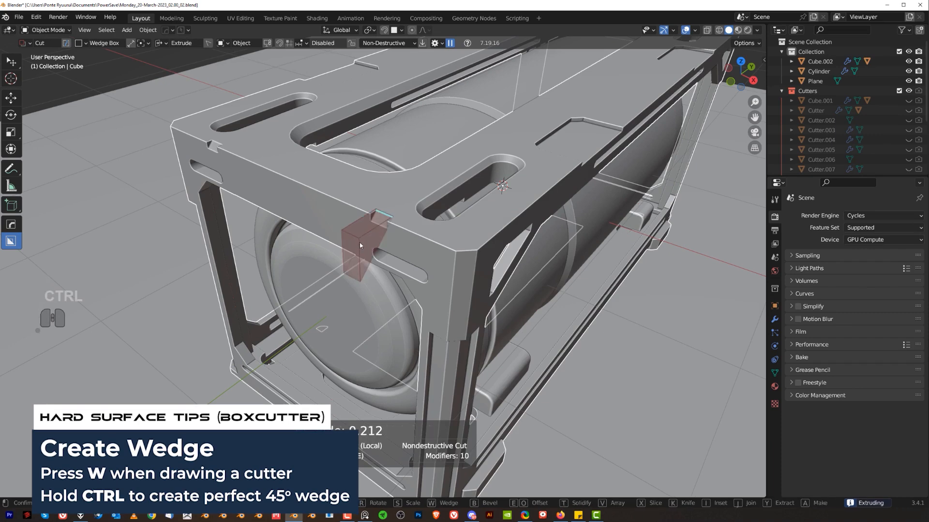
pyautogui.click(360, 246)
# Cut another wedge notch into the frame's upper long side beam
pyautogui.scroll(-5, 400, 258)
pyautogui.moveTo(400, 257)
pyautogui.mouseDown(button='middle')
pyautogui.moveTo(443, 238)
pyautogui.moveTo(381, 250)
pyautogui.moveTo(400, 224)
pyautogui.moveTo(407, 241)
pyautogui.mouseUp(button='middle')
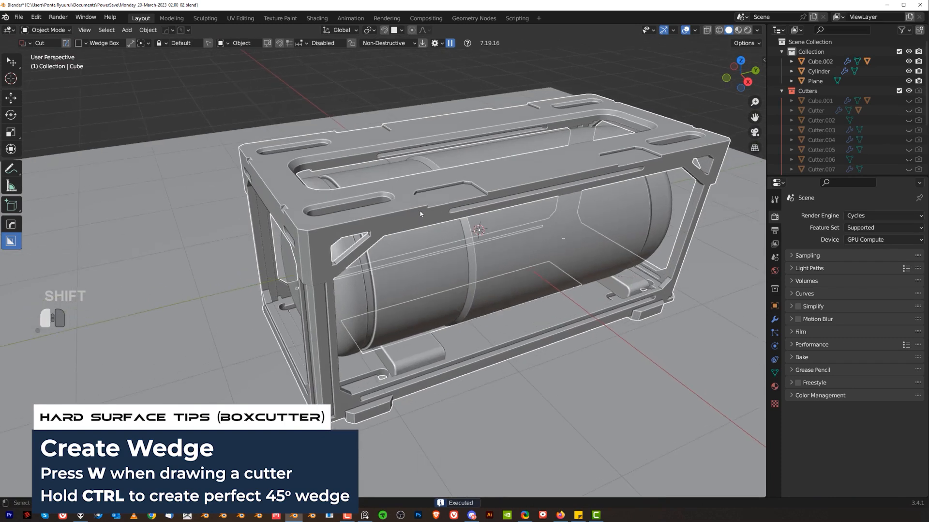
pyautogui.moveTo(417, 205); pyautogui.dragTo(412, 207)
pyautogui.moveTo(330, 228); pyautogui.dragTo(332, 216)
pyautogui.moveTo(407, 214); pyautogui.dragTo(445, 184, button='middle')
pyautogui.scroll(1, 367, 379)
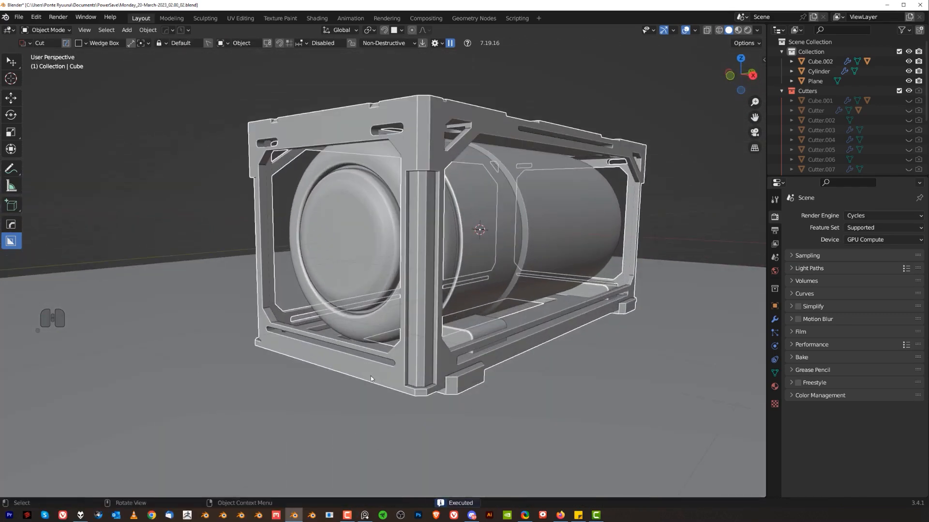
# Cut wedge notches into the lower end beam and the bottom edge of the long rail, extruding the rail's cut about 0.125
pyautogui.moveTo(371, 377); pyautogui.dragTo(389, 396)
pyautogui.moveTo(389, 397); pyautogui.dragTo(419, 328, button='middle')
pyautogui.scroll(2, 387, 338)
pyautogui.moveTo(365, 346)
pyautogui.mouseDown()
pyautogui.moveTo(368, 363)
pyautogui.moveTo(371, 357)
pyautogui.mouseUp()
pyautogui.rightClick(360, 337)
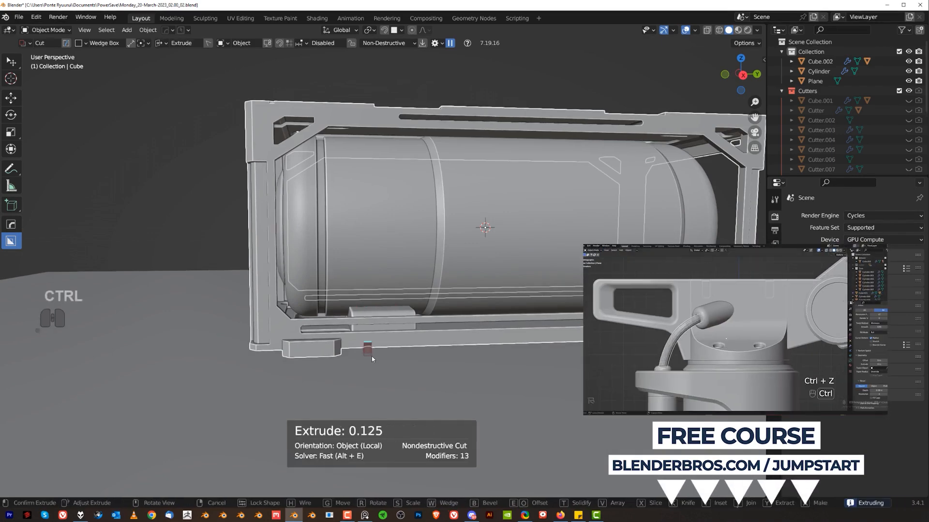
pyautogui.click(372, 358)
# Save the model with PowerSave as the incremental file Monday_20-March-2023_02.00_03
pyautogui.scroll(-3, 386, 300)
pyautogui.moveTo(387, 300); pyautogui.dragTo(233, 273, button='middle')
pyautogui.click(181, 30)
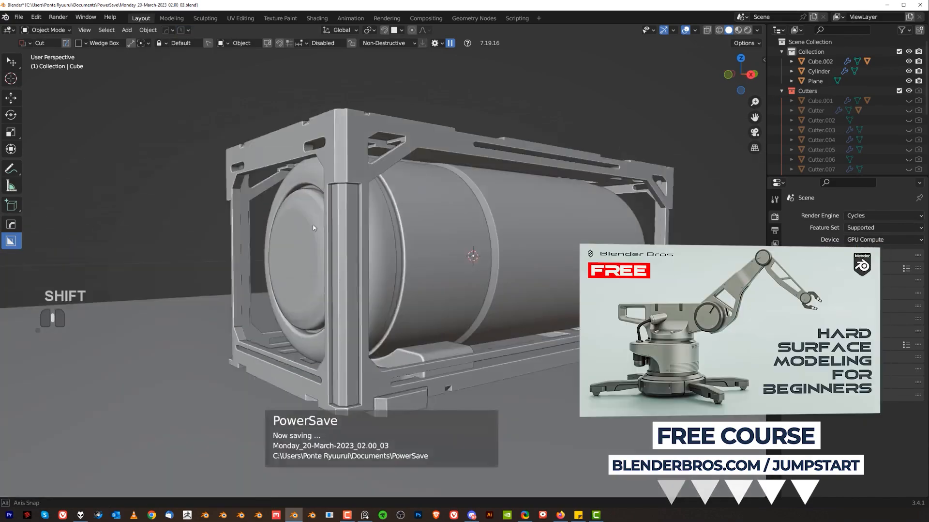
# Select the tank, show the upper viewport in Rendered shading, and set the lower area to the Asset Browser with the User Library
pyautogui.click(387, 252)
pyautogui.press('z')
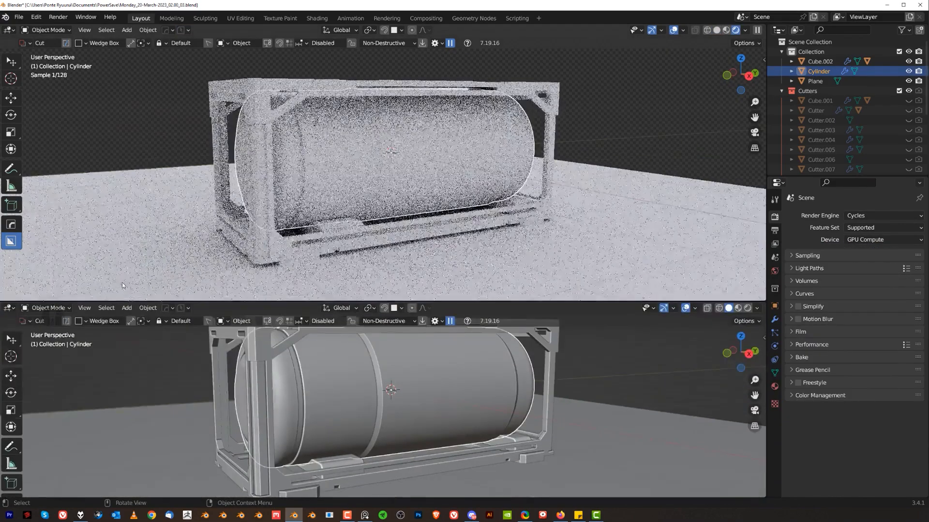
pyautogui.click(9, 308)
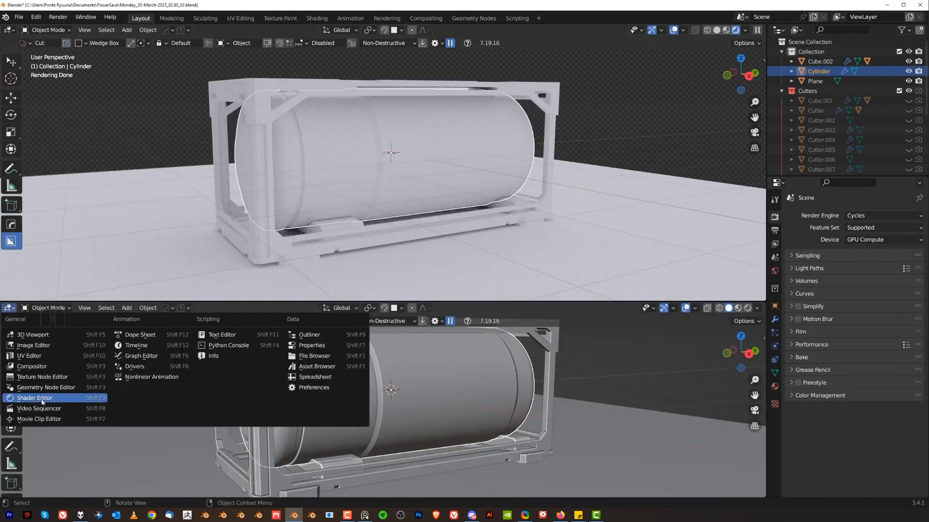
pyautogui.click(316, 366)
pyautogui.click(72, 322)
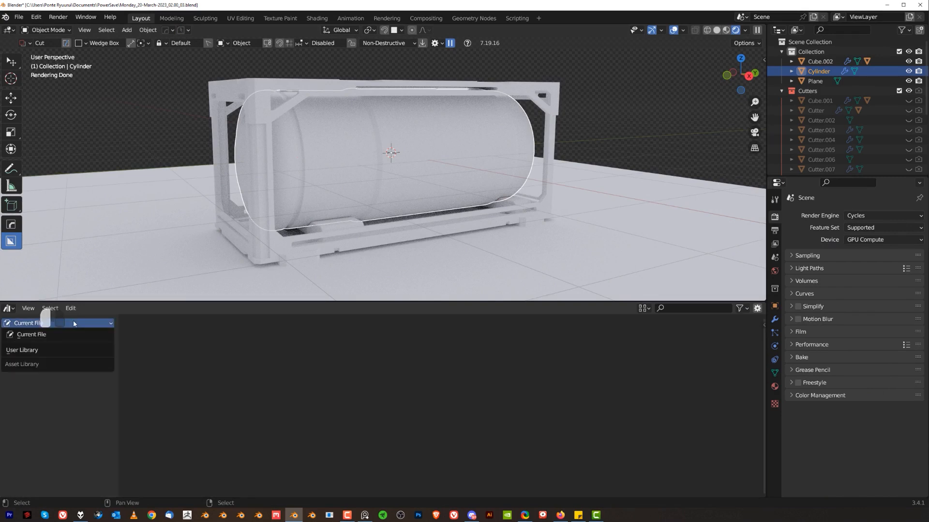
pyautogui.click(70, 350)
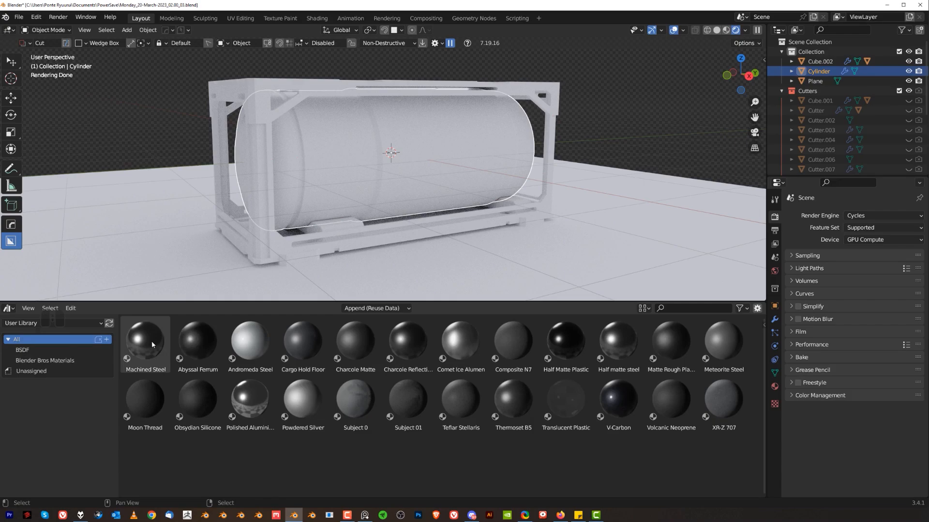
# Apply the Machined Steel material to the tank and Abyssal Ferrum to the outer frame
pyautogui.moveTo(152, 344); pyautogui.dragTo(380, 183)
pyautogui.keyDown('shift'); pyautogui.moveTo(450, 202); pyautogui.dragTo(489, 235, button='middle'); pyautogui.keyUp('shift')
pyautogui.scroll(2, 489, 235)
pyautogui.moveTo(488, 234)
pyautogui.mouseDown(button='middle')
pyautogui.moveTo(500, 246)
pyautogui.moveTo(498, 229)
pyautogui.mouseUp(button='middle')
pyautogui.keyDown('shift'); pyautogui.moveTo(498, 228); pyautogui.dragTo(488, 198, button='middle'); pyautogui.keyUp('shift')
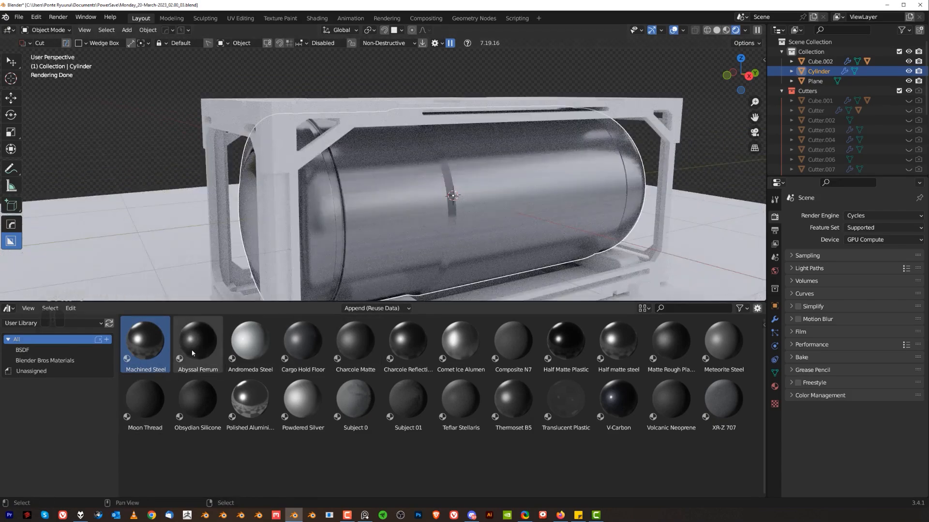
pyautogui.moveTo(196, 343); pyautogui.dragTo(275, 182)
pyautogui.moveTo(453, 207); pyautogui.dragTo(533, 204)
pyautogui.moveTo(483, 213); pyautogui.dragTo(348, 276, button='middle')
pyautogui.moveTo(348, 276); pyautogui.dragTo(176, 362)
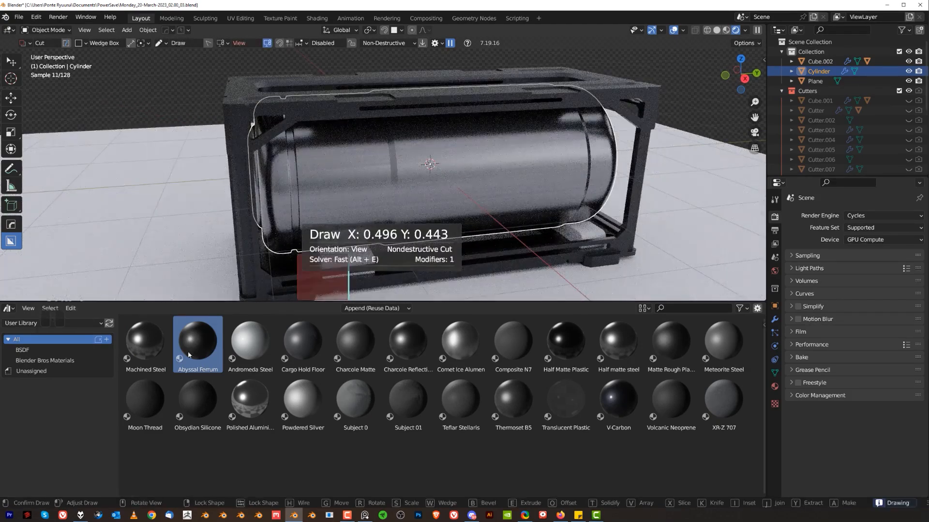
pyautogui.moveTo(395, 237)
pyautogui.mouseDown()
pyautogui.moveTo(583, 187)
pyautogui.moveTo(398, 224)
pyautogui.mouseUp()
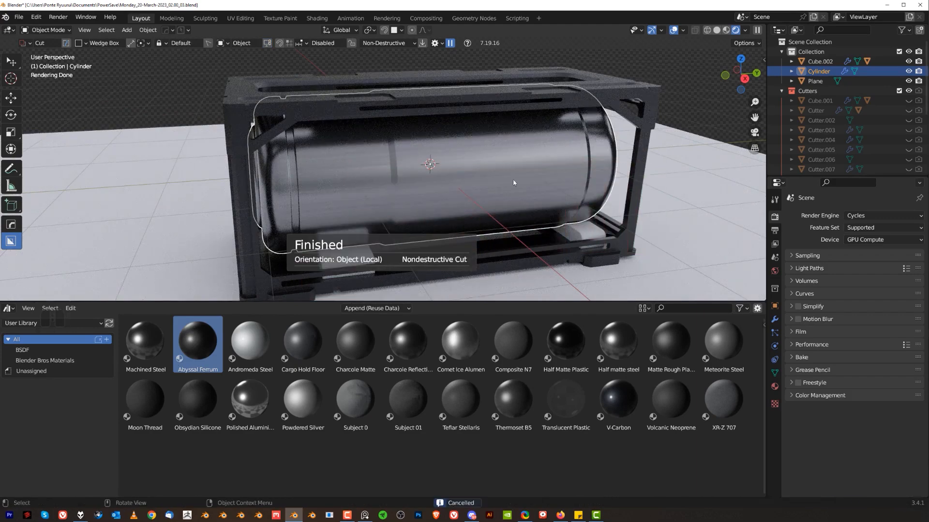
# Switch from BoxCutter to the selection tool and apply the Abyssal Ferrum material to the saddle blocks
pyautogui.press('w')
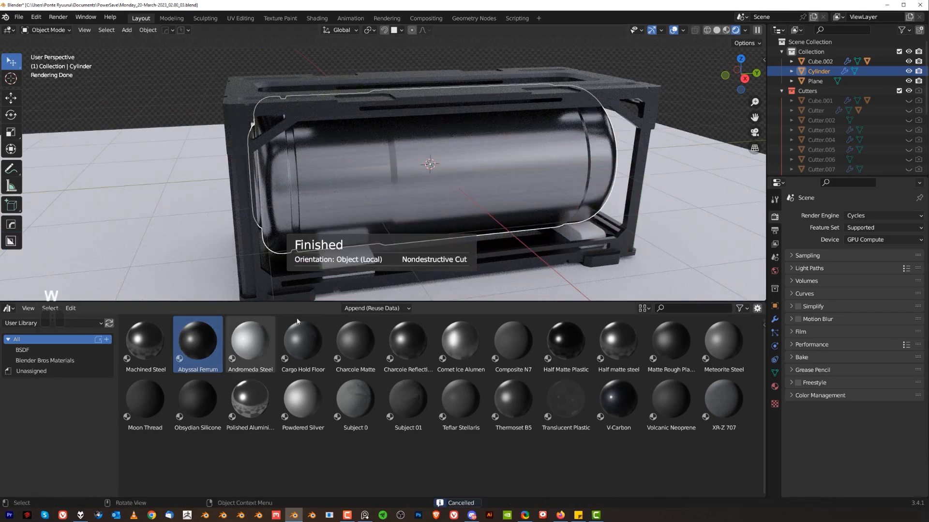
pyautogui.moveTo(194, 340); pyautogui.dragTo(341, 256)
pyautogui.scroll(-2, 486, 230)
pyautogui.moveTo(491, 203); pyautogui.dragTo(511, 192, button='middle')
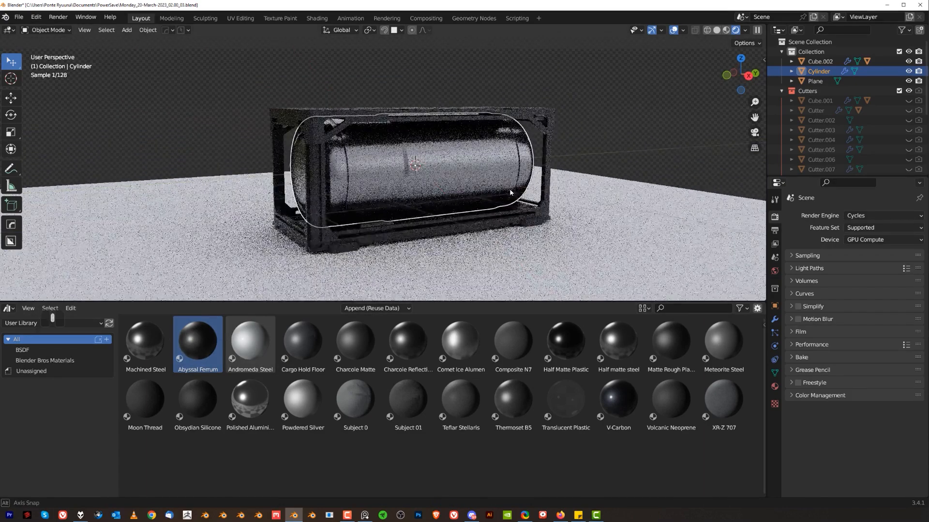
# Separate the tank's round end face with its surrounding rings of faces into its own object, and isolate that cap in local view
pyautogui.scroll(2, 438, 197)
pyautogui.moveTo(438, 197); pyautogui.dragTo(475, 200, button='middle')
pyautogui.press('KP_3')
pyautogui.press('KP_5')
pyautogui.press('KP_5')
pyautogui.keyDown('shift'); pyautogui.moveTo(340, 228); pyautogui.dragTo(339, 194, button='middle'); pyautogui.keyUp('shift')
pyautogui.moveTo(340, 194); pyautogui.dragTo(379, 172, button='middle')
pyautogui.press('Tab')
pyautogui.click(352, 172)
pyautogui.scroll(3, 379, 172)
pyautogui.press('ctrl+KP_Add')
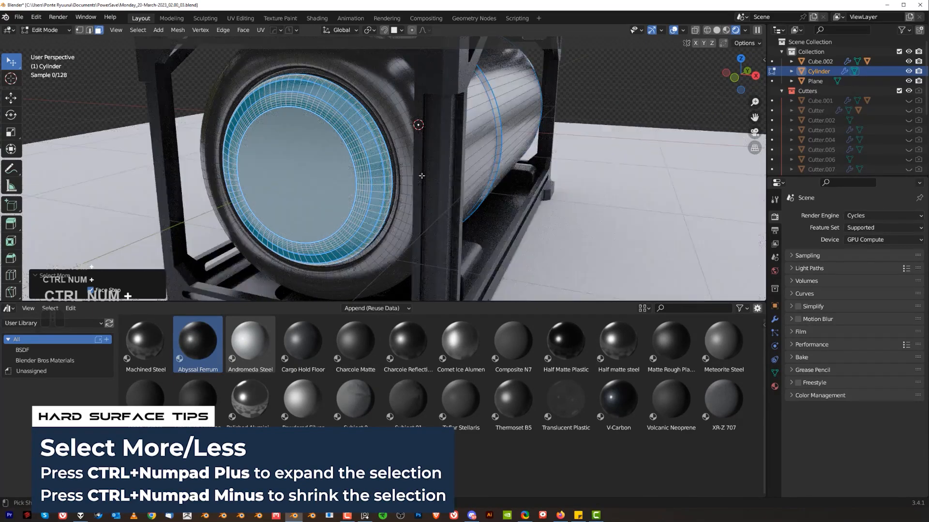
pyautogui.press('p')
pyautogui.click(353, 176)
pyautogui.press('Tab')
pyautogui.click(338, 140)
pyautogui.press('/')
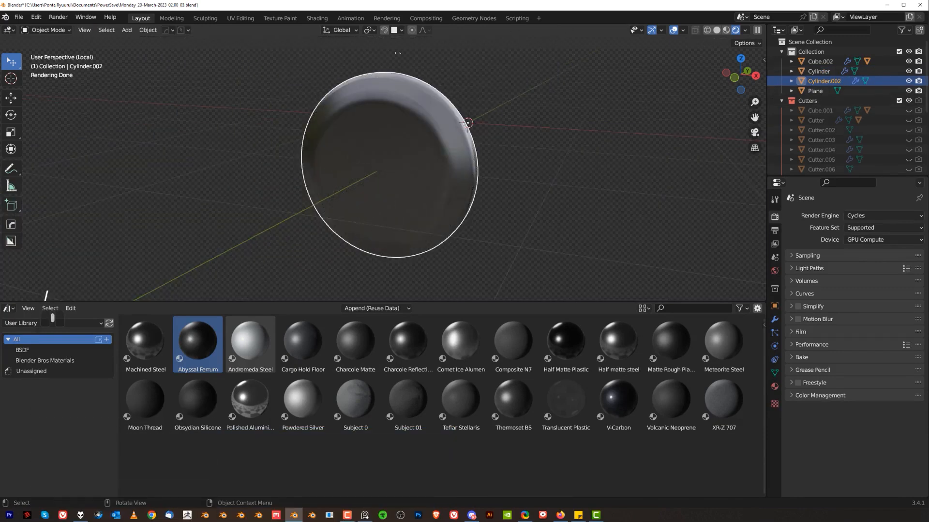
# Fill the open rear edge loop of the separated end cap with a face and exit local view
pyautogui.moveTo(399, 52); pyautogui.dragTo(354, 122, button='middle')
pyautogui.press('Tab')
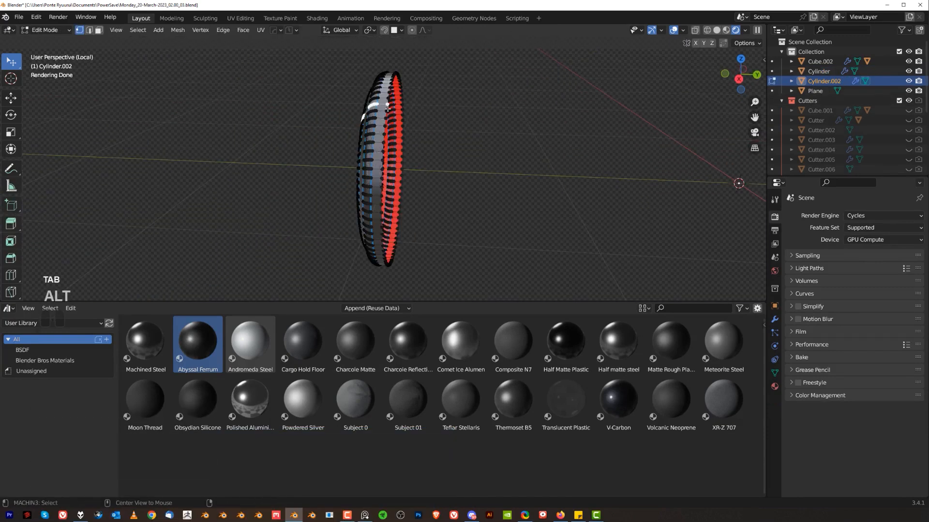
pyautogui.press('f')
pyautogui.press('Tab')
pyautogui.press('/')
# Isolate the tank, fill the round opening left by the separated cap with a face, and exit local view
pyautogui.click(398, 130)
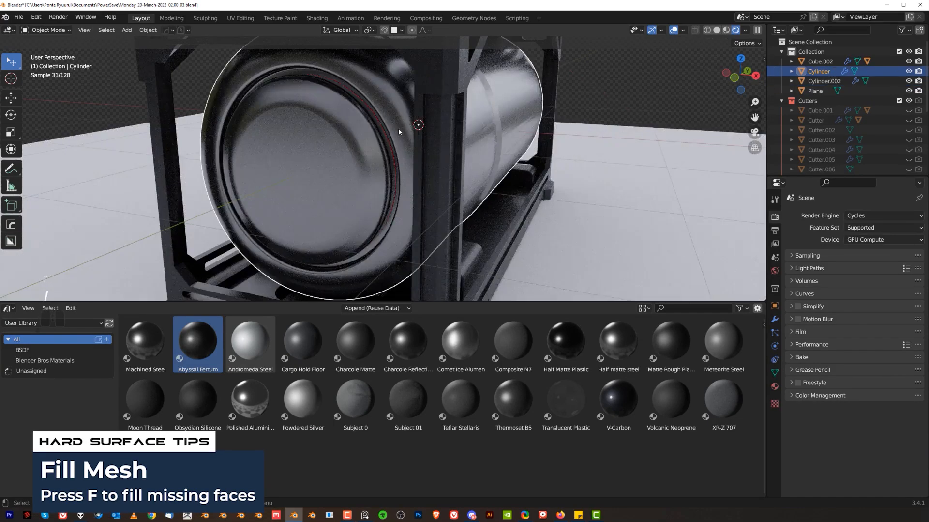
pyautogui.press('/')
pyautogui.press('Tab')
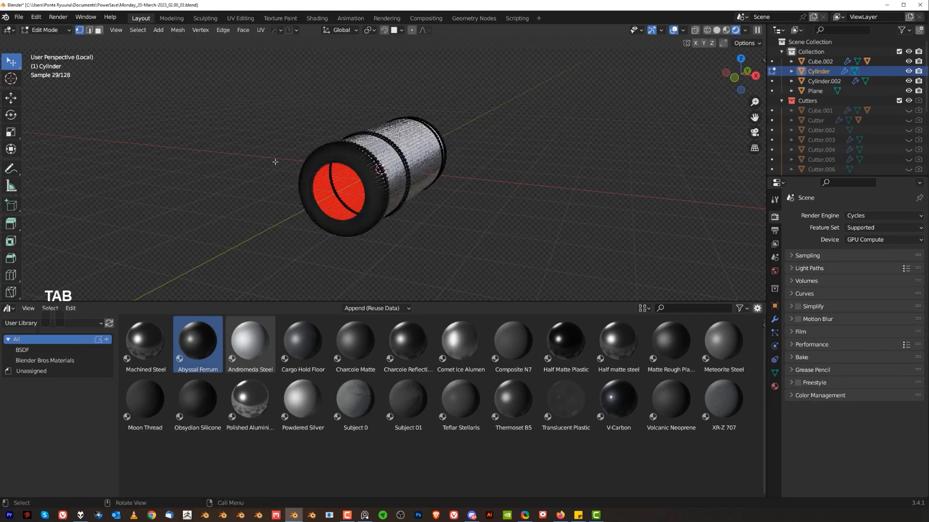
pyautogui.scroll(4, 178, 215)
pyautogui.press('f')
pyautogui.press('Tab')
pyautogui.press('/')
# Apply the Half matte steel material to the tank body
pyautogui.click(325, 166)
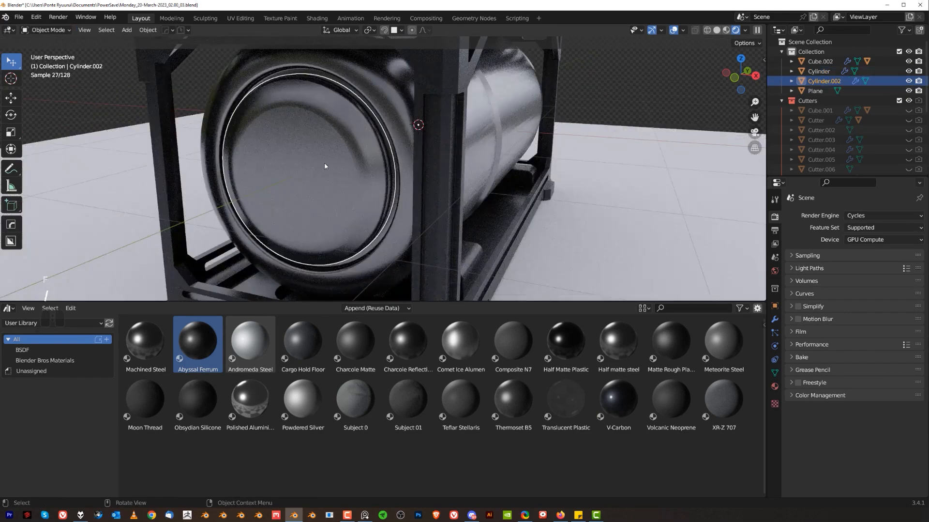
pyautogui.scroll(-2, 509, 233)
pyautogui.moveTo(392, 286); pyautogui.dragTo(361, 287, button='middle')
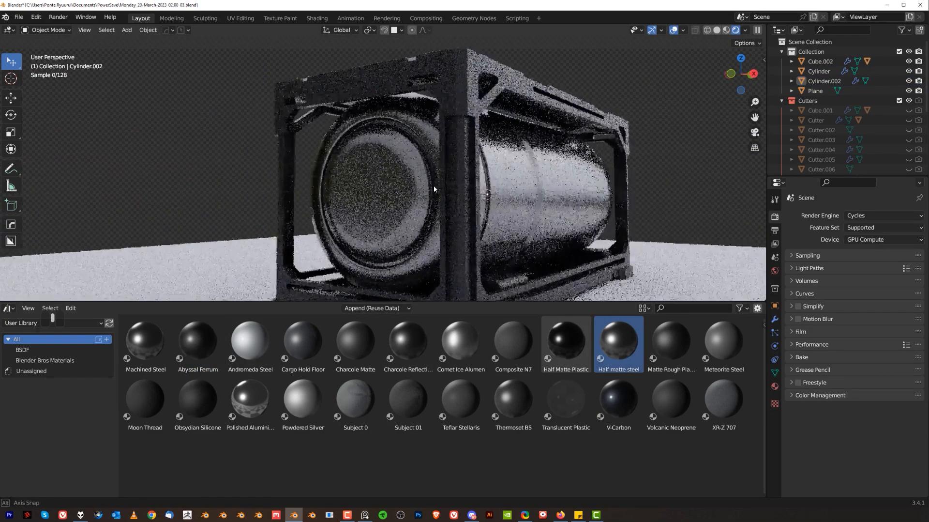
pyautogui.moveTo(434, 189); pyautogui.dragTo(429, 191, button='middle')
pyautogui.moveTo(492, 207); pyautogui.dragTo(419, 225, button='middle')
pyautogui.keyDown('shift'); pyautogui.moveTo(420, 225); pyautogui.dragTo(378, 222, button='middle'); pyautogui.keyUp('shift')
pyautogui.moveTo(617, 344); pyautogui.dragTo(596, 237)
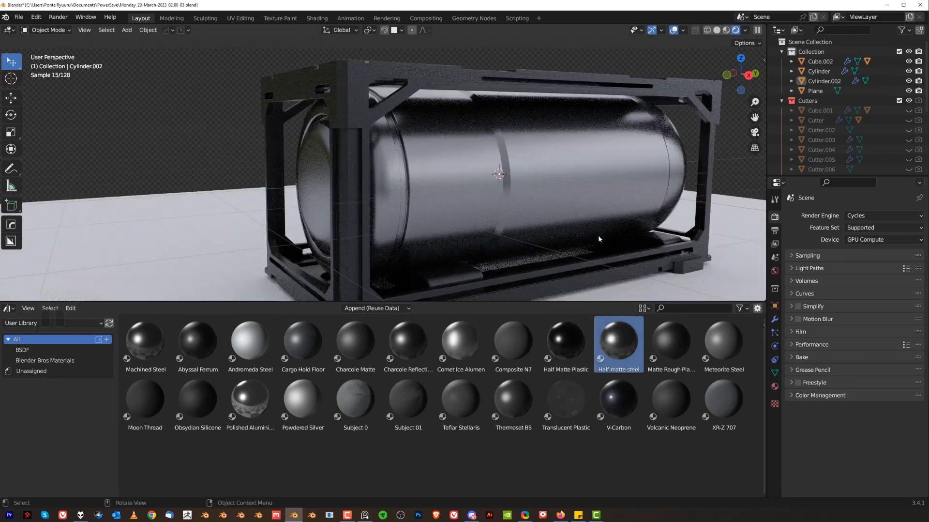
pyautogui.moveTo(580, 231); pyautogui.dragTo(591, 213, button='middle')
# Apply the Thermoset B5 material to the separated end cap
pyautogui.click(323, 210)
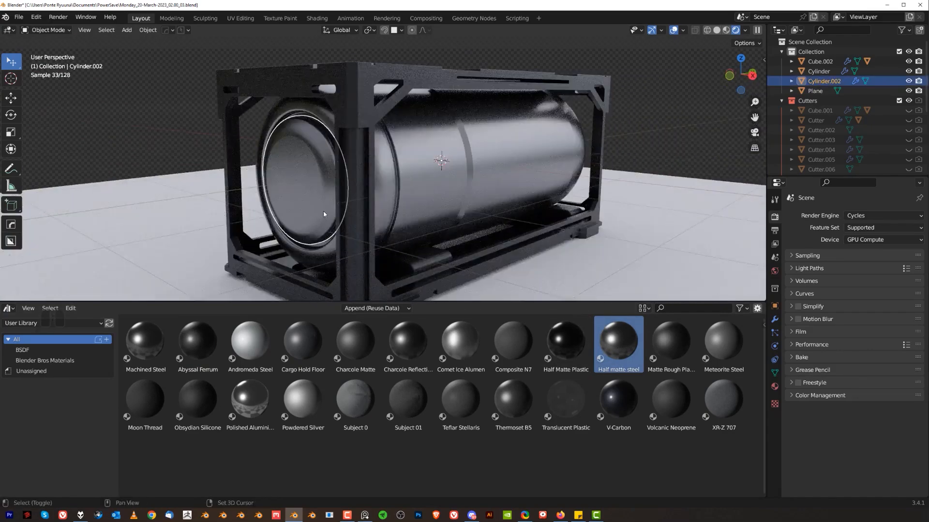
pyautogui.moveTo(323, 210); pyautogui.dragTo(367, 257, button='middle')
pyautogui.moveTo(513, 399); pyautogui.dragTo(359, 189)
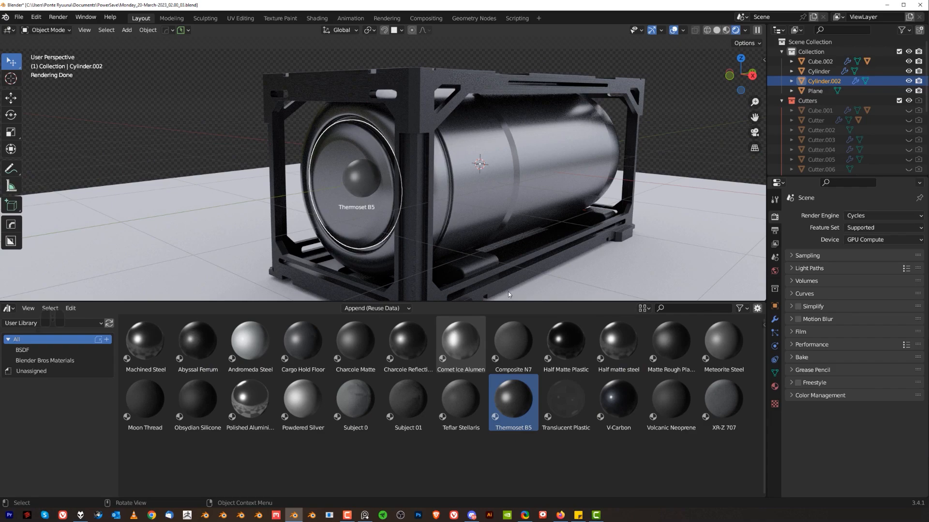
# Separate the round face and surrounding face rings at the tank's opposite end into their own object
pyautogui.moveTo(544, 247); pyautogui.dragTo(457, 189, button='middle')
pyautogui.moveTo(412, 126); pyautogui.dragTo(440, 135, button='middle')
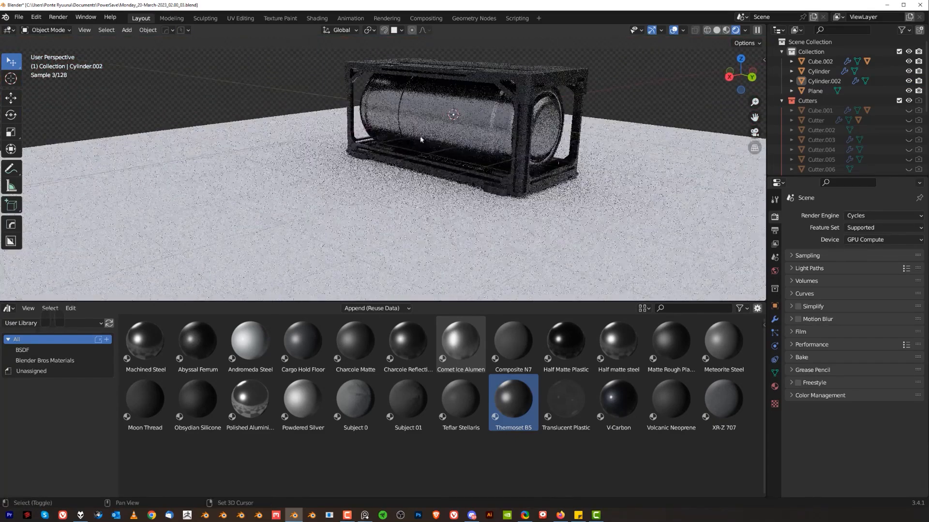
pyautogui.scroll(4, 441, 135)
pyautogui.click(331, 152)
pyautogui.scroll(2, 332, 153)
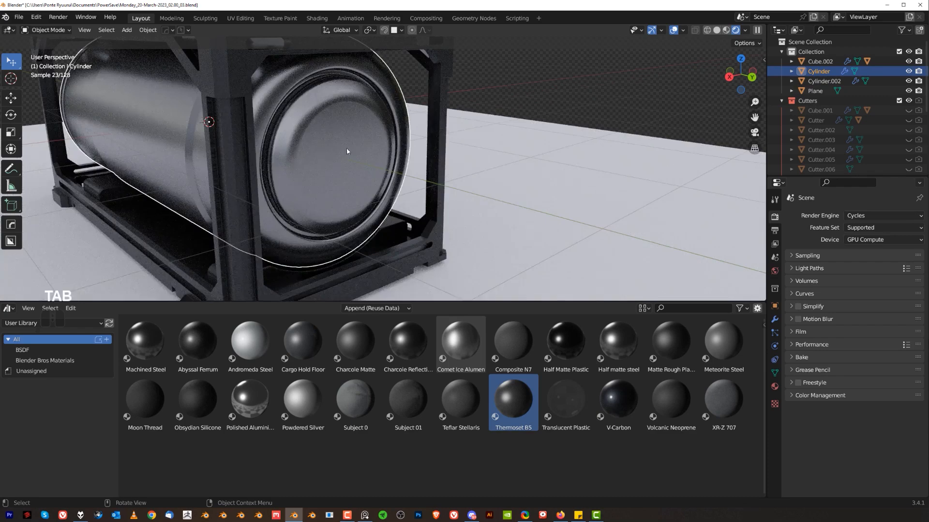
pyautogui.press('Tab')
pyautogui.press('ctrl+KP_Add')
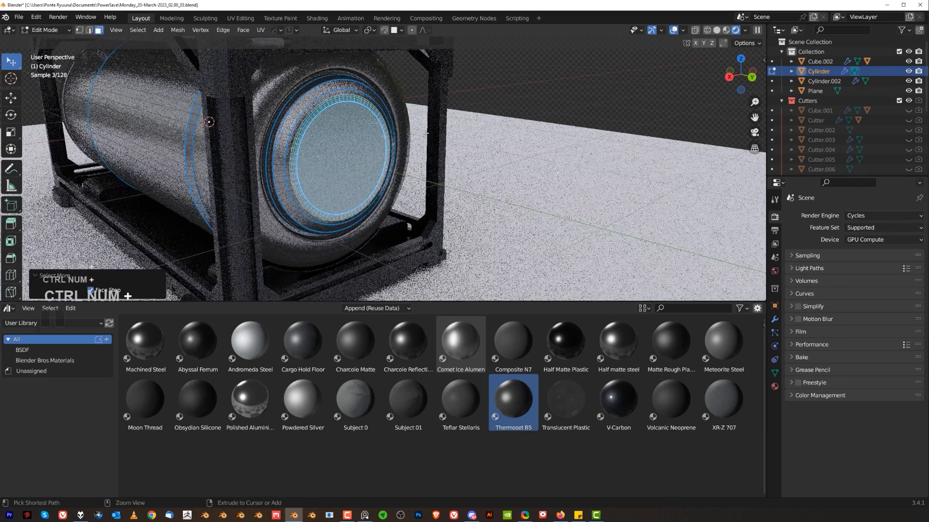
pyautogui.press('ctrl+KP_Add')
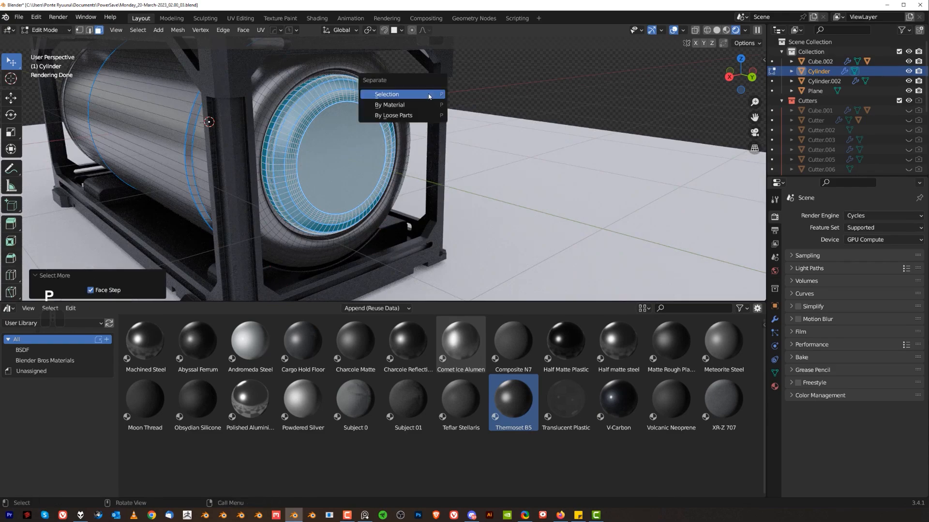
pyautogui.click(429, 95)
pyautogui.press('Tab')
# Copy the Thermoset B5 material from the first end cap to the newly separated cap
pyautogui.moveTo(403, 58); pyautogui.dragTo(416, 182, button='middle')
pyautogui.click(416, 183)
pyautogui.scroll(-5, 338, 203)
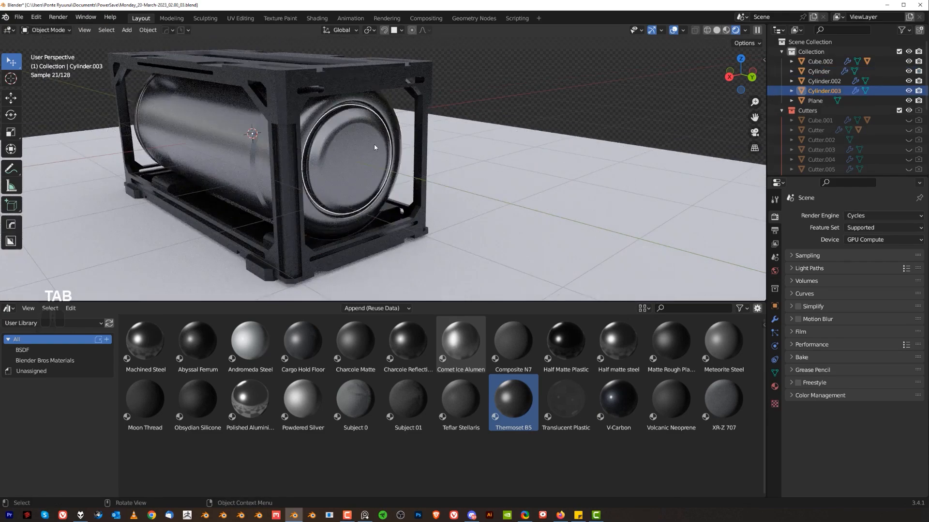
pyautogui.keyDown('shift'); pyautogui.click(271, 241); pyautogui.keyUp('shift')
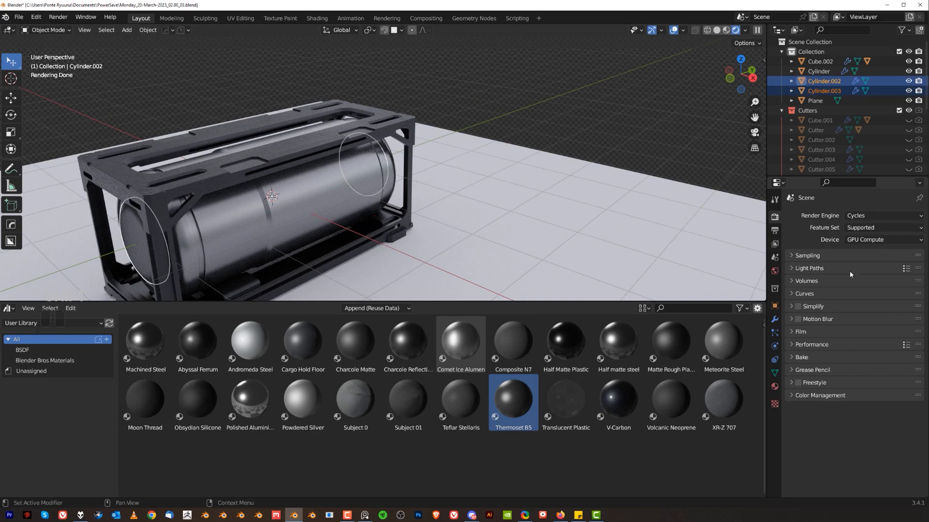
pyautogui.click(774, 385)
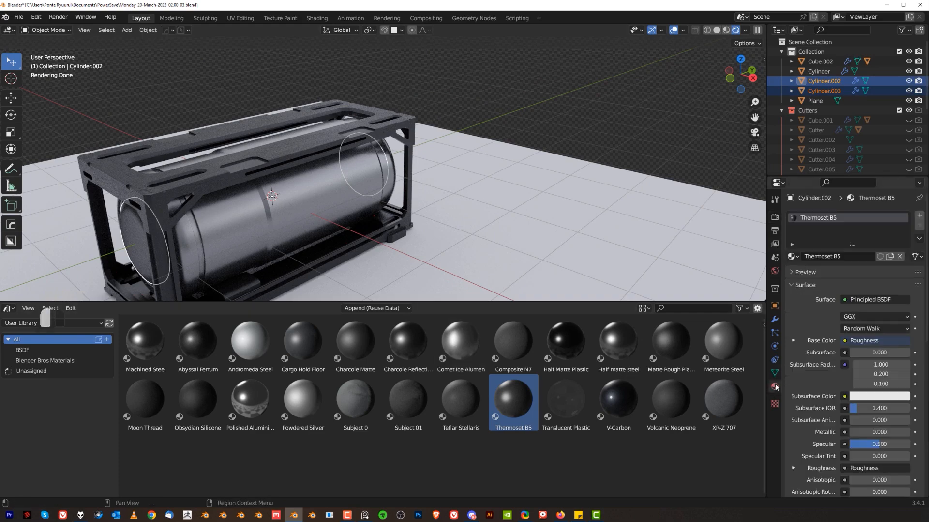
pyautogui.click(919, 238)
pyautogui.click(903, 261)
# Unwrap all faces of the outer frame with Smart UV Project, keeping the default settings
pyautogui.click(561, 110)
pyautogui.moveTo(523, 109); pyautogui.dragTo(372, 118, button='middle')
pyautogui.keyDown('shift'); pyautogui.moveTo(373, 118); pyautogui.dragTo(504, 197, button='middle'); pyautogui.keyUp('shift')
pyautogui.scroll(4, 443, 192)
pyautogui.scroll(2, 504, 196)
pyautogui.keyDown('shift'); pyautogui.moveTo(402, 139); pyautogui.dragTo(477, 165, button='middle'); pyautogui.keyUp('shift')
pyautogui.moveTo(476, 164); pyautogui.dragTo(500, 166, button='middle')
pyautogui.click(494, 135)
pyautogui.press('Tab')
pyautogui.scroll(-3, 566, 163)
pyautogui.moveTo(566, 163); pyautogui.dragTo(475, 187, button='middle')
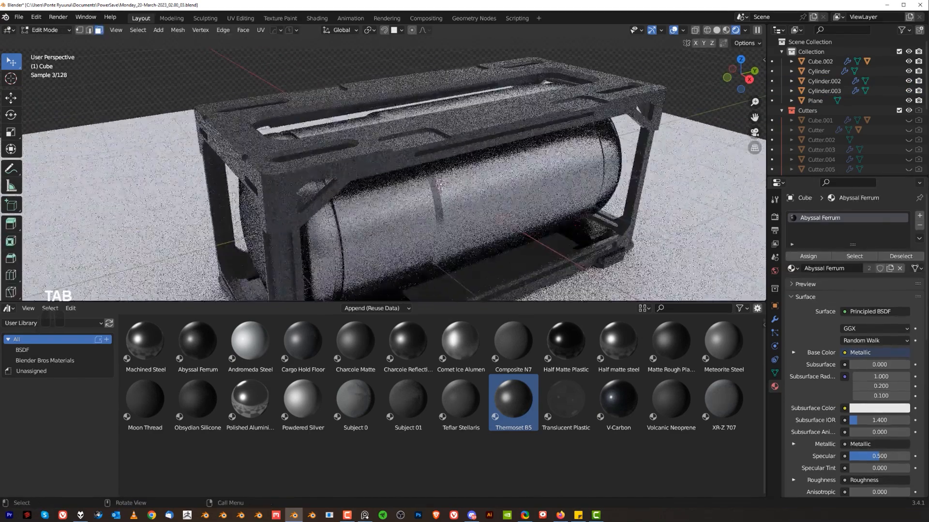
pyautogui.press('a')
pyautogui.press('u')
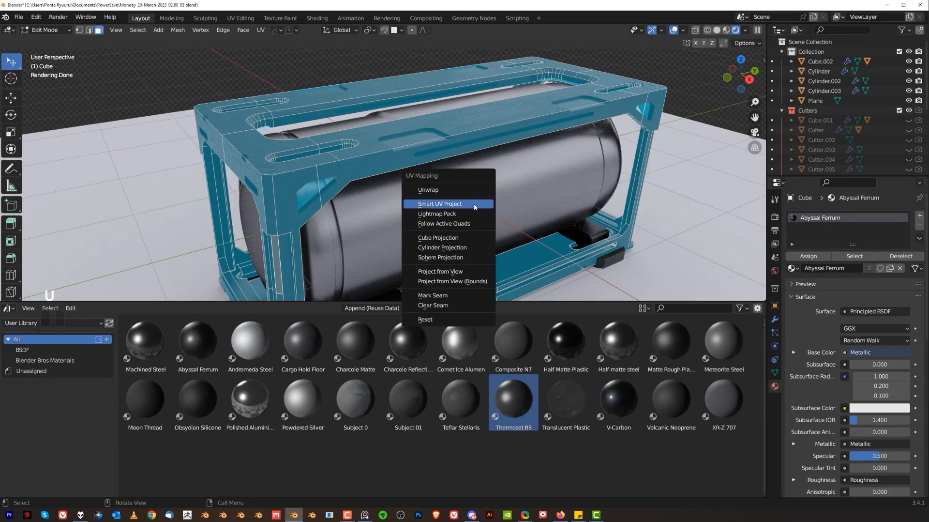
pyautogui.click(475, 207)
pyautogui.click(492, 294)
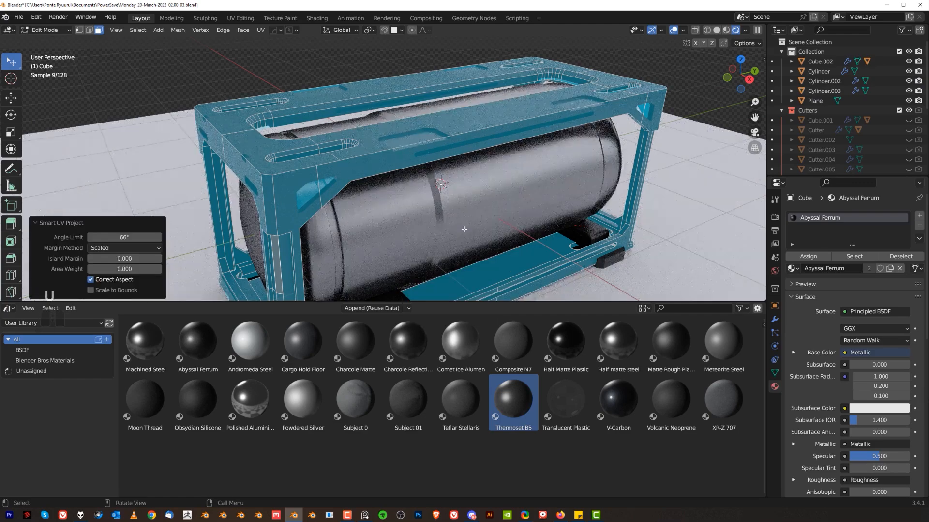
pyautogui.press('Tab')
# Unwrap all faces of the tank body with Smart UV Project, keeping the default settings
pyautogui.click(447, 256)
pyautogui.scroll(4, 447, 256)
pyautogui.moveTo(447, 256); pyautogui.dragTo(488, 155, button='middle')
pyautogui.press('Tab')
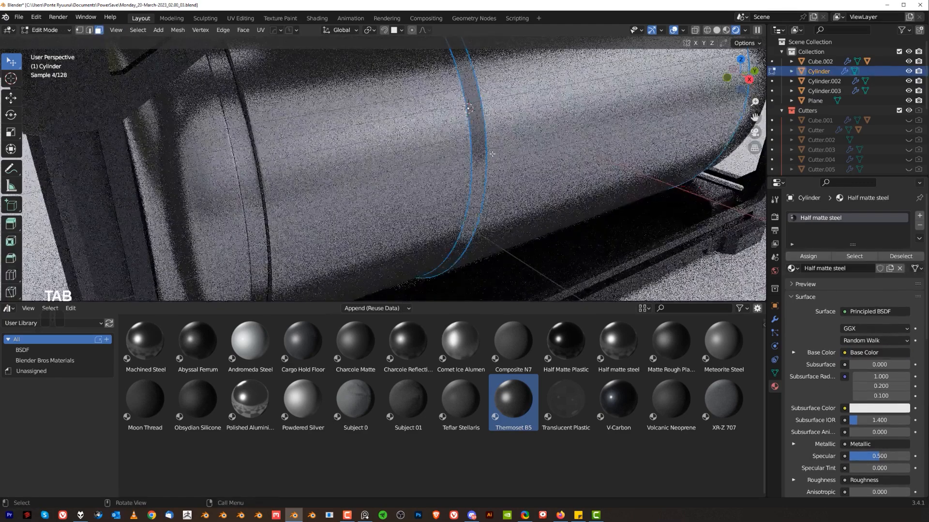
pyautogui.press('a')
pyautogui.press('u')
pyautogui.click(489, 165)
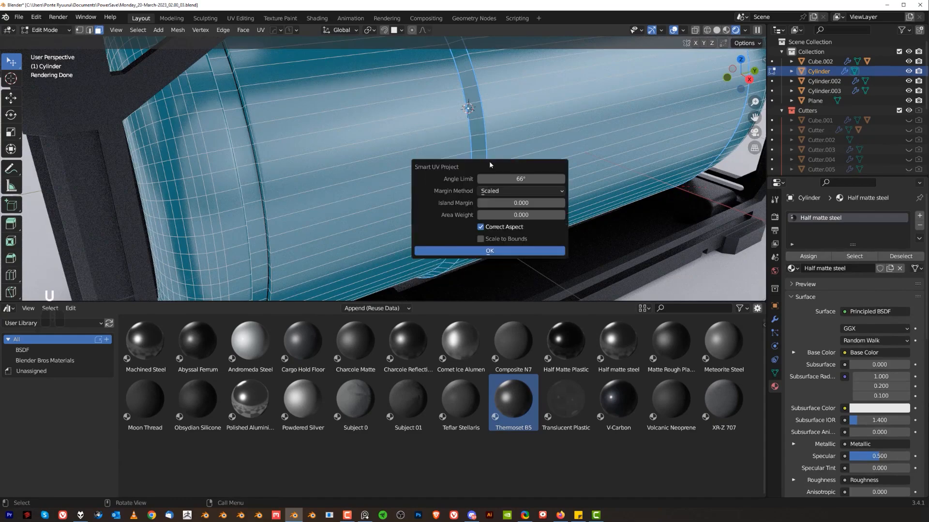
pyautogui.click(496, 251)
pyautogui.press('Tab')
pyautogui.click(490, 136)
# Select the first end cap with the Thermoset B5 material and unwrap all its faces with Smart UV Project
pyautogui.scroll(-3, 483, 136)
pyautogui.moveTo(273, 171); pyautogui.dragTo(301, 176, button='middle')
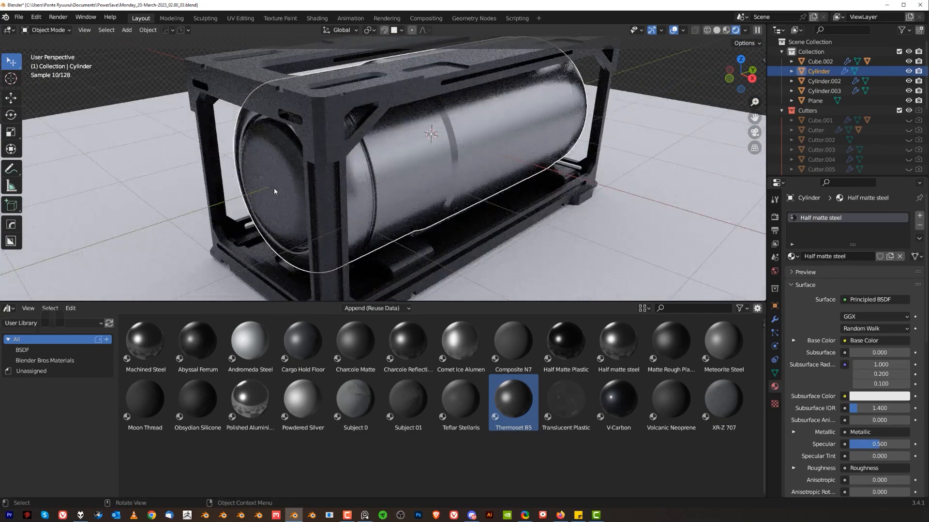
pyautogui.click(277, 196)
pyautogui.press('Tab')
pyautogui.press('a')
pyautogui.press('q')
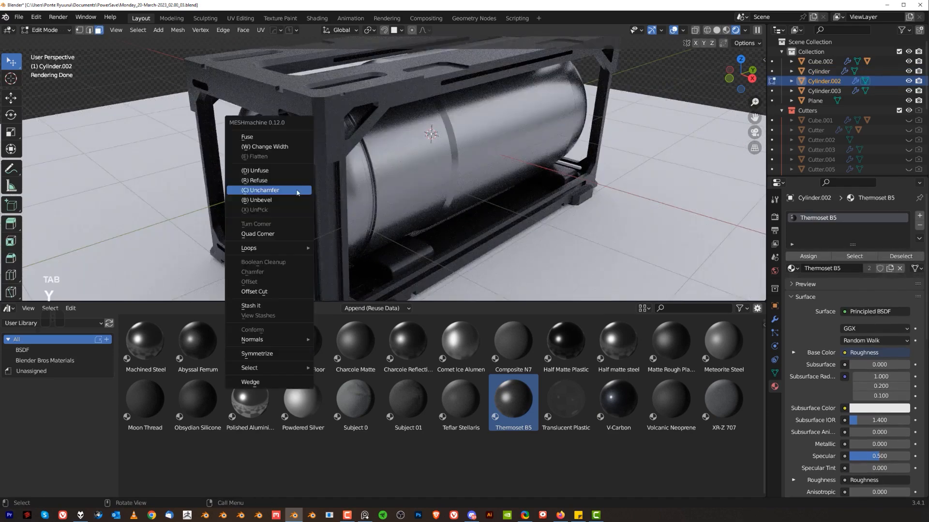
pyautogui.press('u')
pyautogui.click(360, 168)
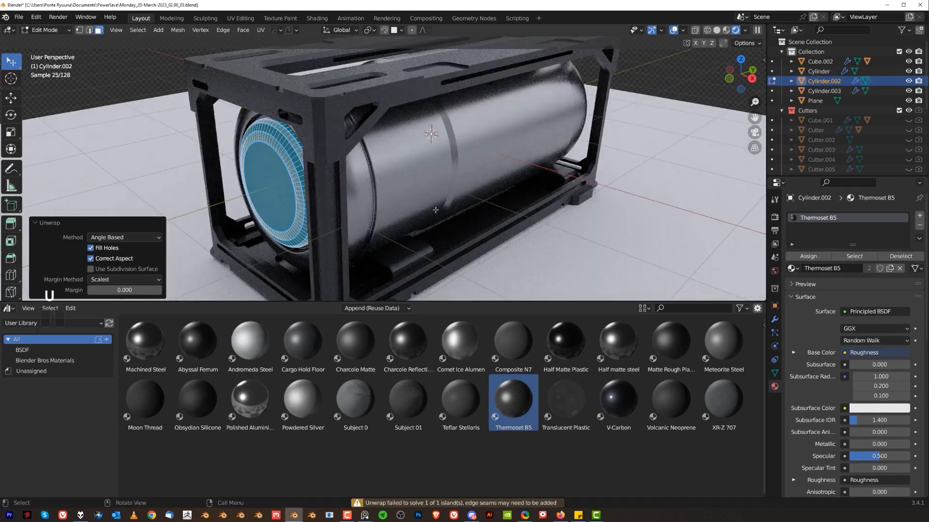
pyautogui.press('u')
pyautogui.click(438, 214)
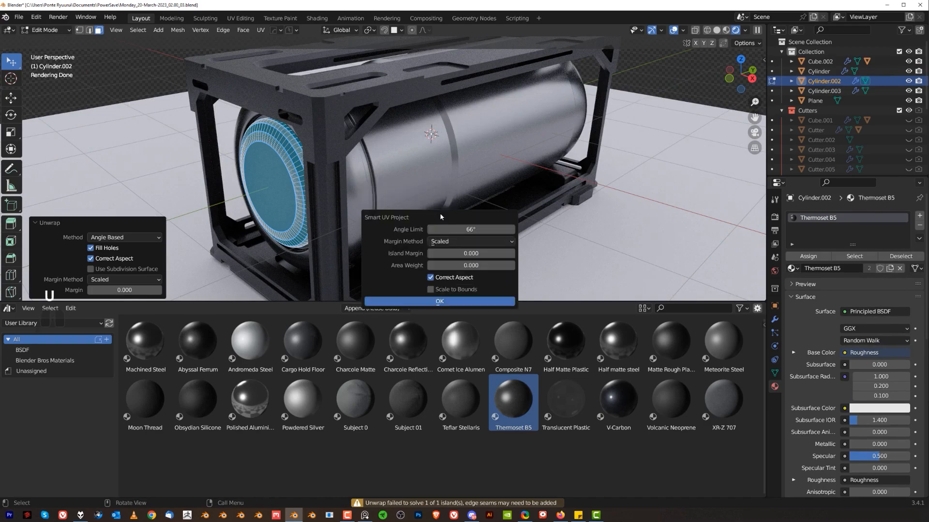
pyautogui.click(469, 301)
pyautogui.press('Tab')
# Apply the Cargo Hold Floor material to the ground plane
pyautogui.moveTo(464, 193); pyautogui.dragTo(454, 88, button='middle')
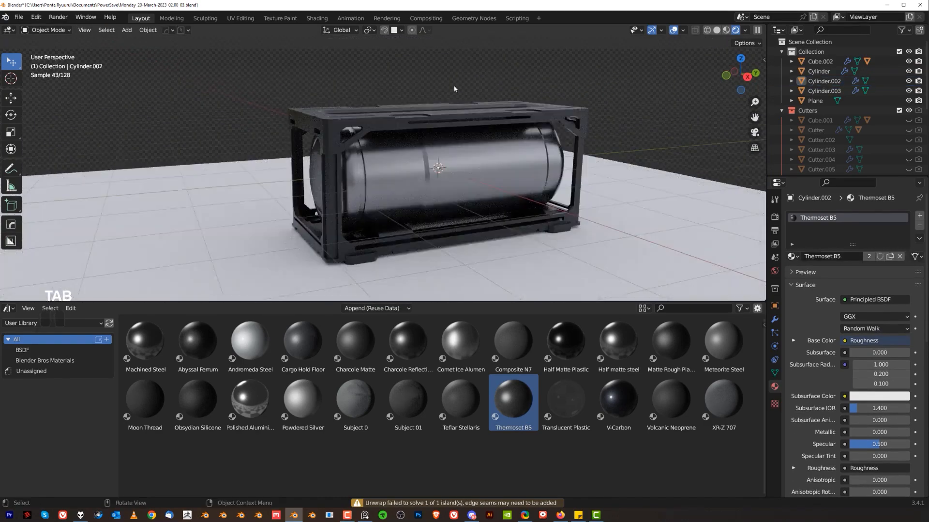
pyautogui.scroll(2, 484, 184)
pyautogui.scroll(-3, 513, 245)
pyautogui.click(533, 257)
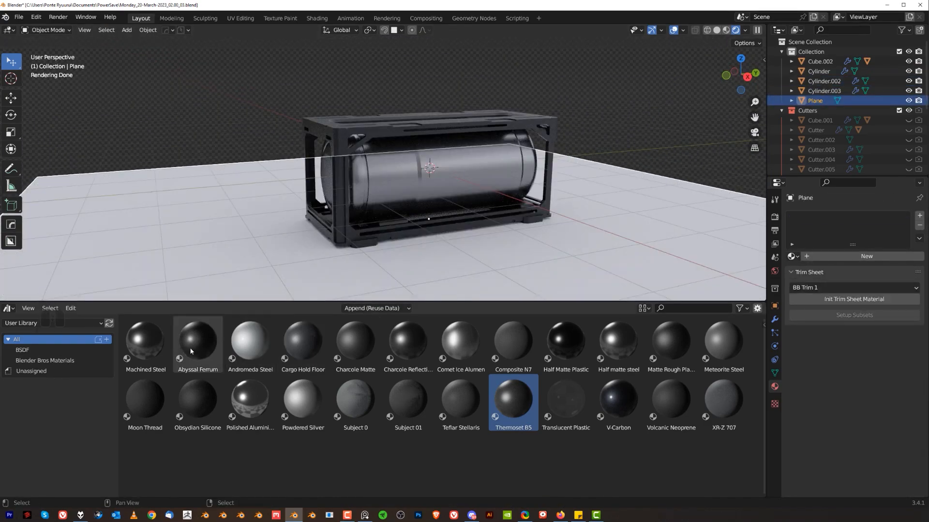
pyautogui.moveTo(303, 341); pyautogui.dragTo(446, 233)
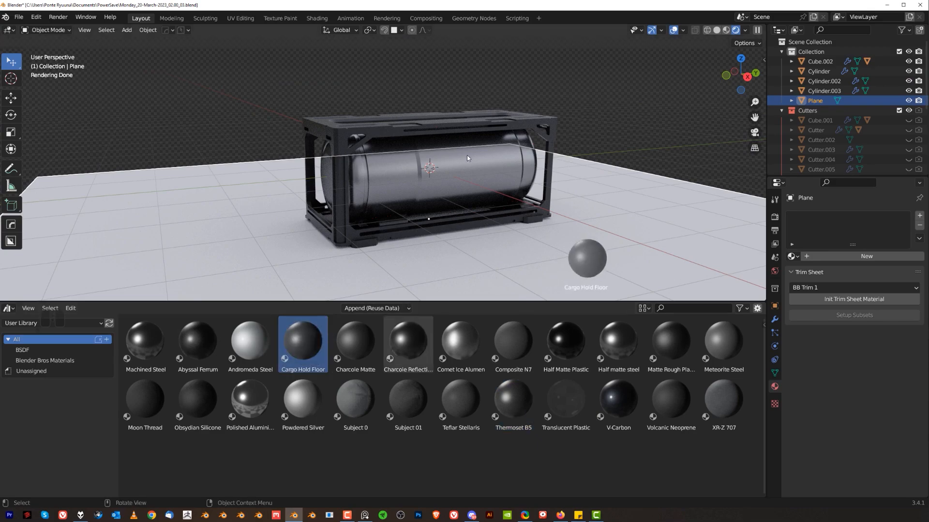
pyautogui.moveTo(441, 194); pyautogui.dragTo(446, 197)
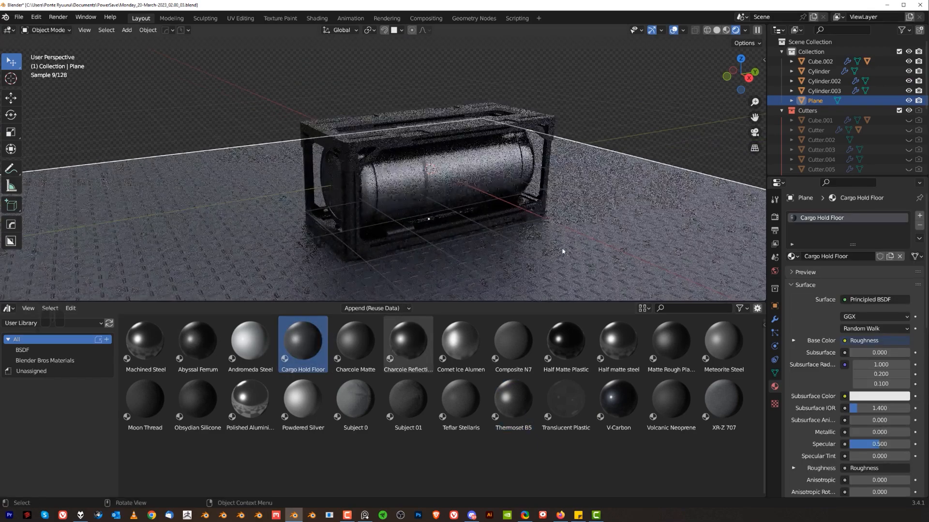
# Scale the ground plane up uniformly by a factor of about 1.889
pyautogui.press('s')
pyautogui.click(704, 245)
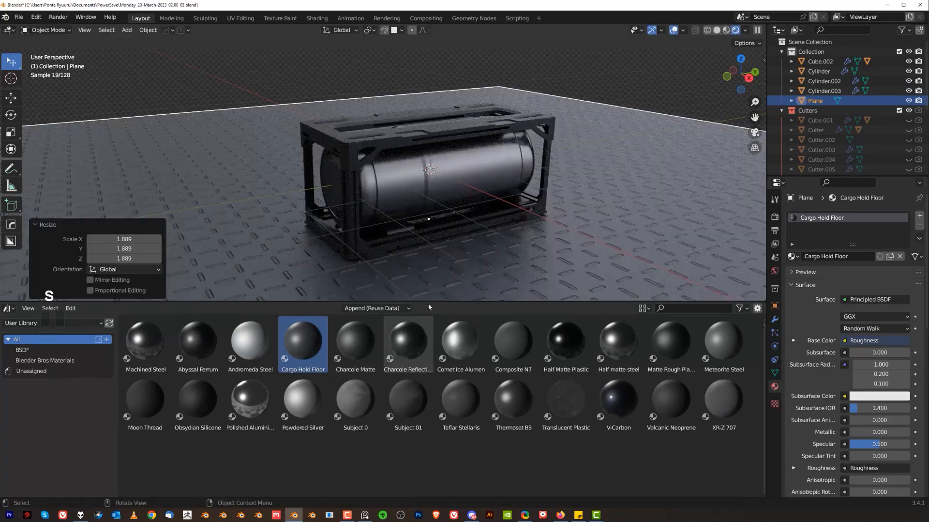
pyautogui.keyDown('shift'); pyautogui.moveTo(507, 275); pyautogui.dragTo(492, 197, button='middle'); pyautogui.keyUp('shift')
pyautogui.scroll(-2, 460, 250)
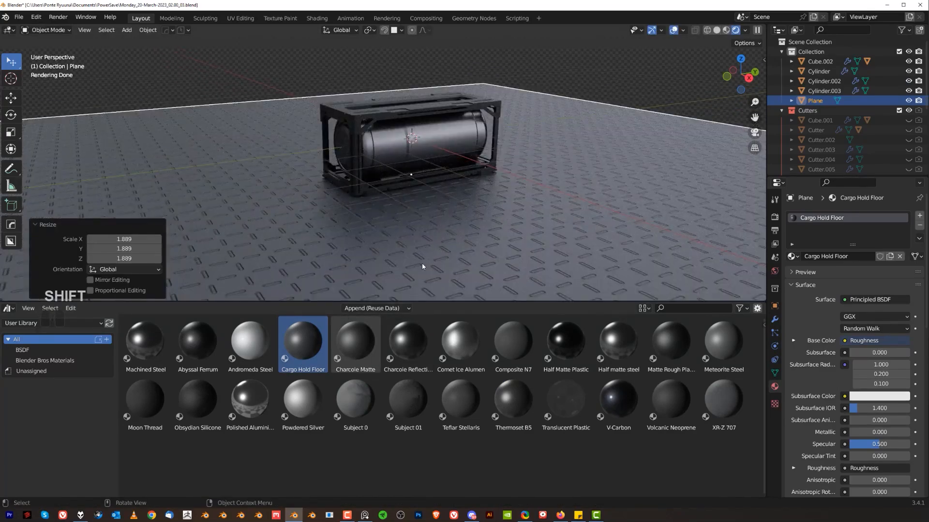
pyautogui.scroll(1, 422, 262)
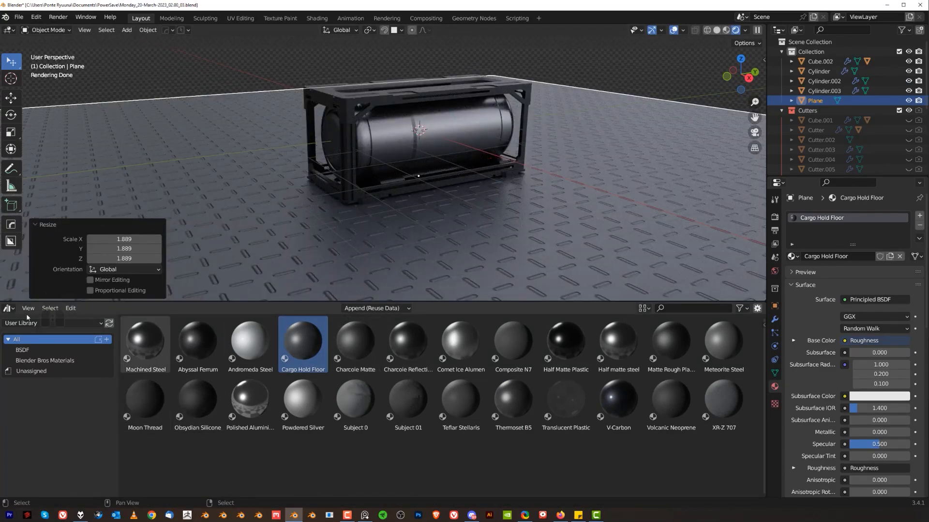
# Switch the lower area from the Asset Browser to the Shader Editor for the floor material's nodes
pyautogui.click(15, 309)
pyautogui.click(34, 392)
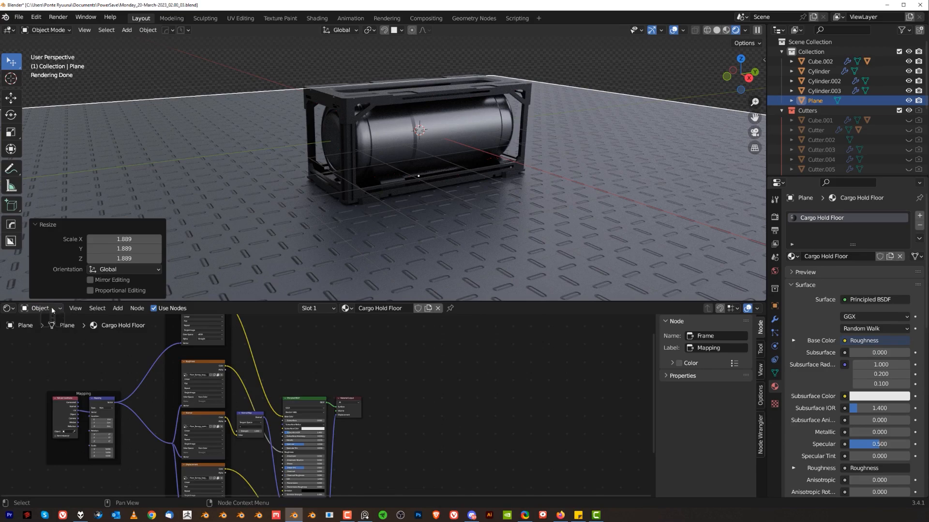
pyautogui.click(51, 307)
# Set the X, Y and Z scale of the Cargo Hold Floor material's Mapping node to 30
pyautogui.moveTo(202, 394); pyautogui.dragTo(266, 380, button='middle')
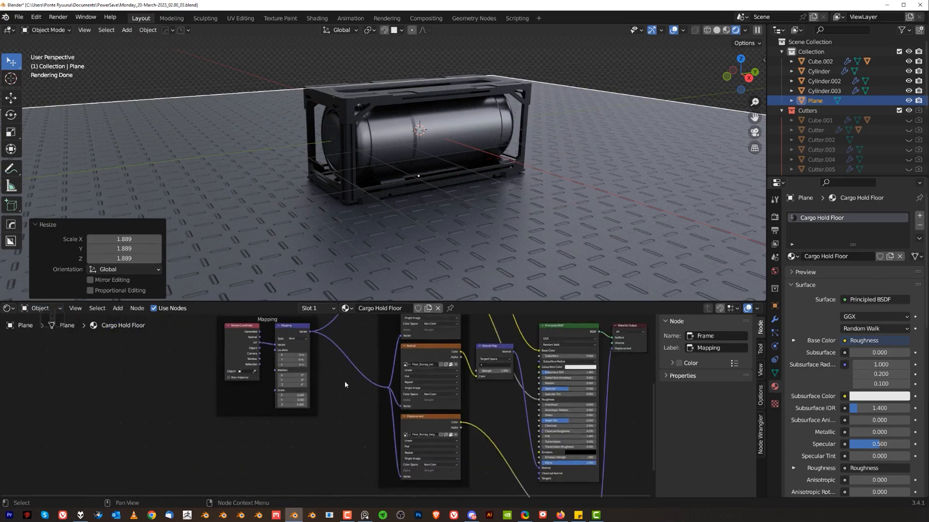
pyautogui.scroll(3, 266, 380)
pyautogui.click(265, 381)
pyautogui.moveTo(265, 384); pyautogui.dragTo(280, 406)
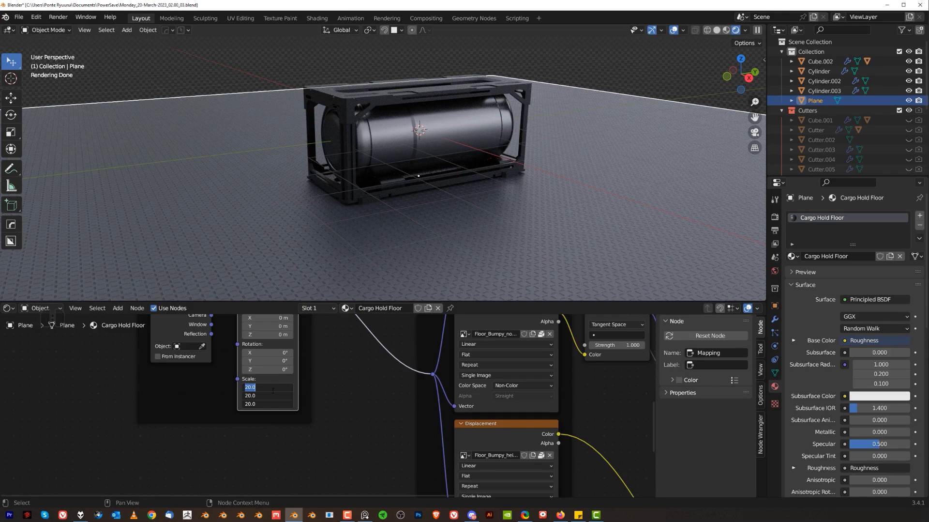
pyautogui.write('0')
pyautogui.press('Return')
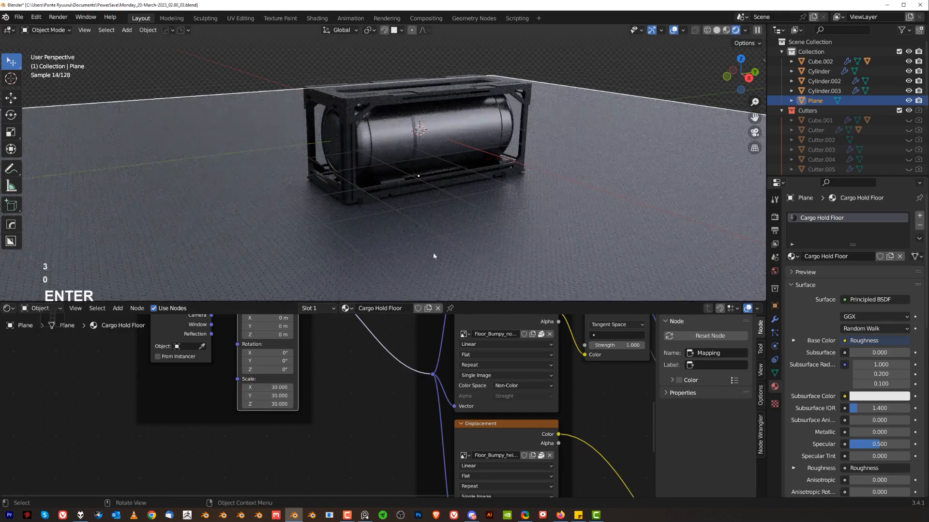
# Enlarge the 3D viewport over the Shader Editor and show the tank in the right orthographic view
pyautogui.scroll(3, 454, 210)
pyautogui.keyDown('shift'); pyautogui.moveTo(433, 199); pyautogui.dragTo(375, 238, button='middle'); pyautogui.keyUp('shift')
pyautogui.moveTo(681, 301); pyautogui.dragTo(681, 401)
pyautogui.press('KP_3')
pyautogui.press('KP_5')
pyautogui.scroll(1, 474, 215)
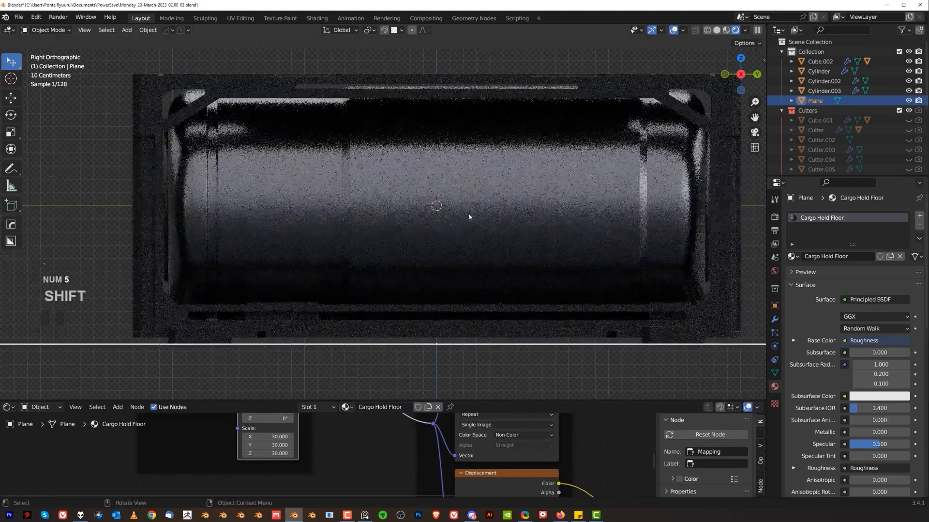
# Insert the logo decal Blender Bros Corp SciFi Decal Pack_015 onto the side of the tank cylinder
pyautogui.click(434, 217)
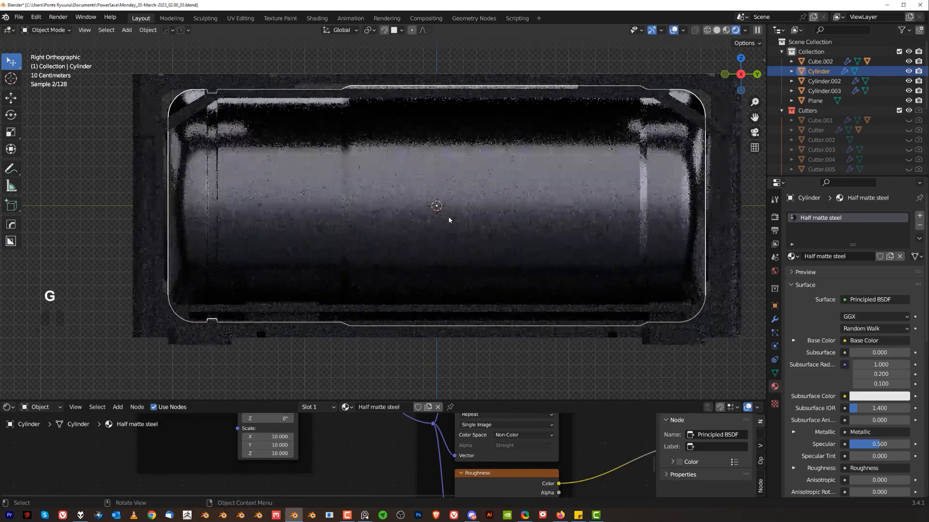
pyautogui.press('d')
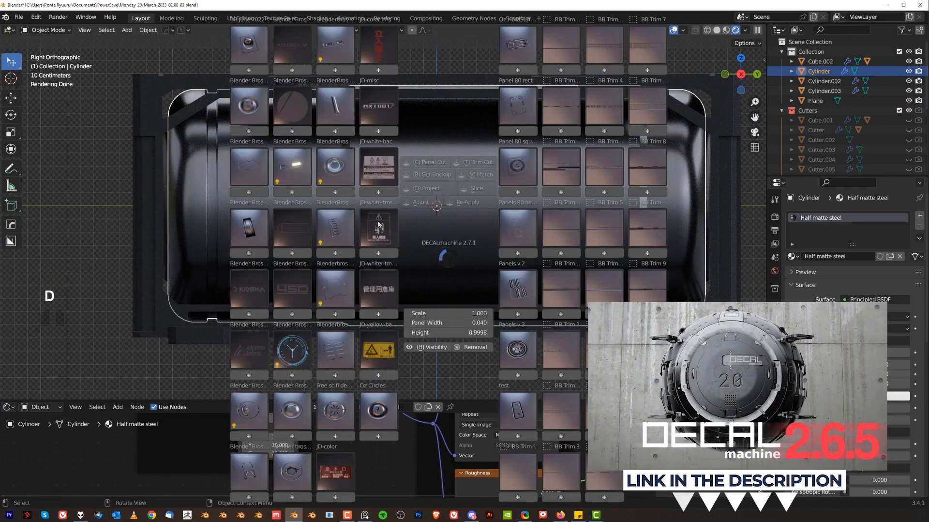
pyautogui.click(385, 354)
pyautogui.click(249, 289)
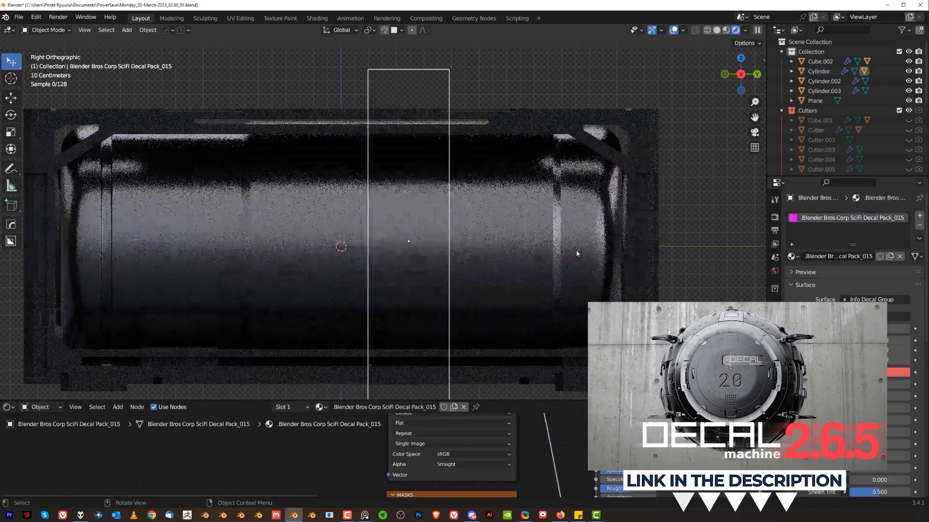
# Adjust the logo decal so it runs horizontally along the tank and scale it down uniformly
pyautogui.press('d')
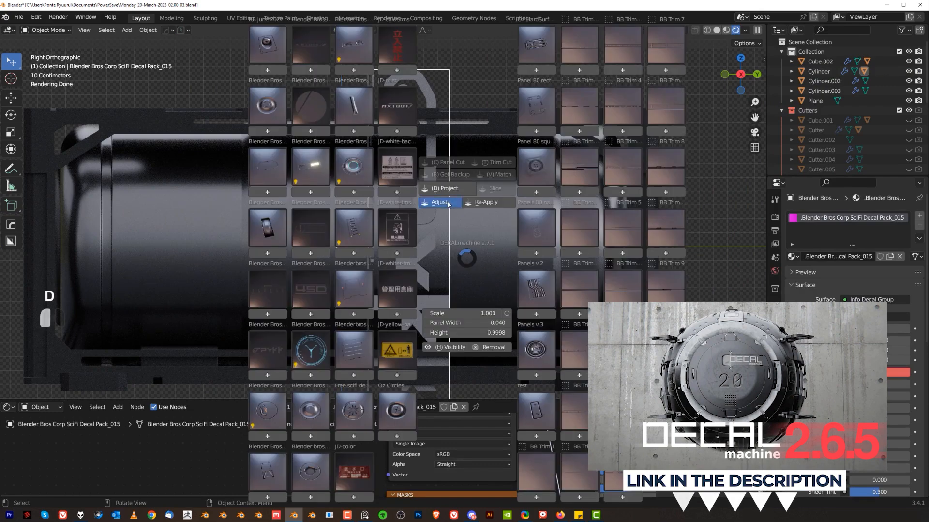
pyautogui.click(448, 203)
pyautogui.scroll(3, 447, 203)
pyautogui.scroll(-1, 455, 211)
pyautogui.click(455, 212)
pyautogui.press('s')
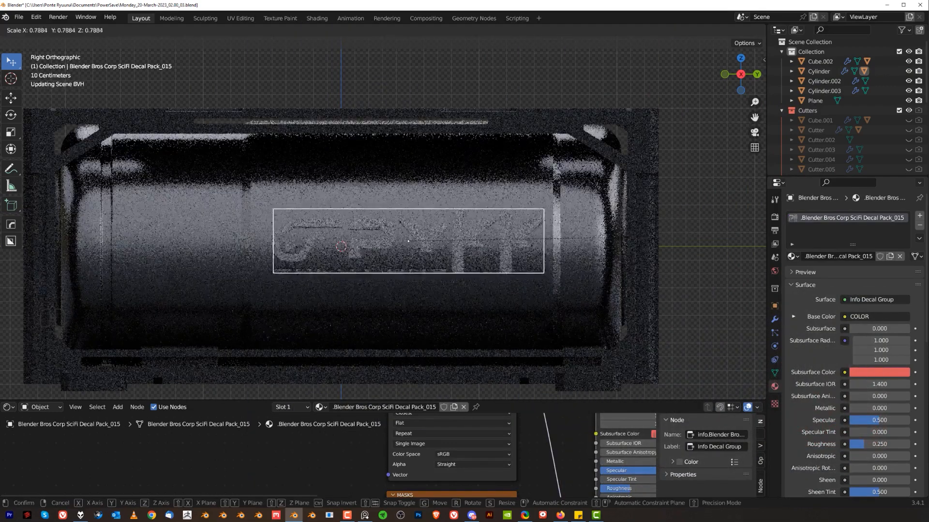
pyautogui.click(612, 238)
# Project the logo decal onto the curved surface of the tank cylinder
pyautogui.press('d')
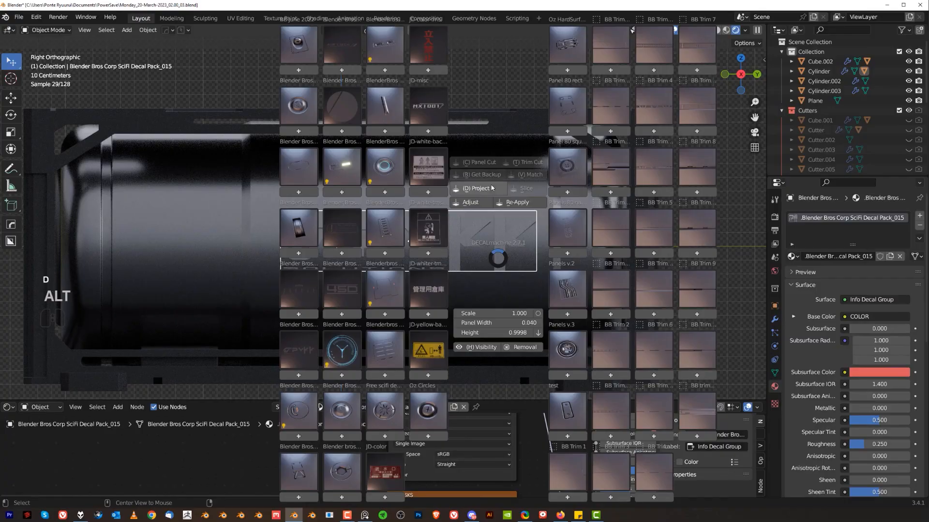
pyautogui.keyDown('alt'); pyautogui.click(492, 189); pyautogui.keyUp('alt')
pyautogui.scroll(-2, 500, 238)
pyautogui.moveTo(499, 239); pyautogui.dragTo(512, 254, button='middle')
pyautogui.press('KP_5')
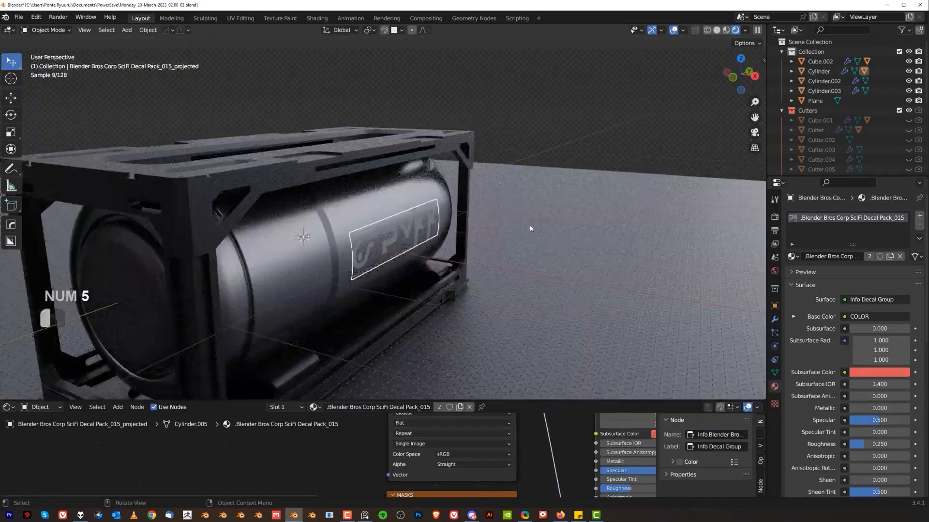
pyautogui.click(530, 228)
pyautogui.moveTo(425, 268); pyautogui.dragTo(438, 202, button='middle')
pyautogui.scroll(2, 356, 228)
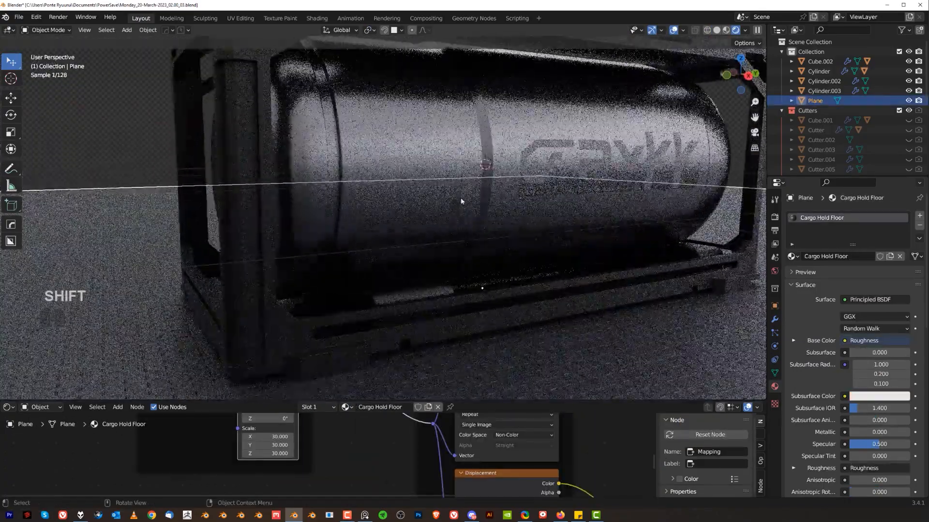
# Select the narrow groove face loop near the tank's end away from the logo and add a blank Principle material
pyautogui.press('KP_3')
pyautogui.scroll(2, 334, 188)
pyautogui.keyDown('shift'); pyautogui.moveTo(348, 155); pyautogui.dragTo(458, 234, button='middle'); pyautogui.keyUp('shift')
pyautogui.scroll(2, 455, 233)
pyautogui.click(421, 228)
pyautogui.press('Tab')
pyautogui.keyDown('alt'); pyautogui.click(328, 220); pyautogui.keyUp('alt')
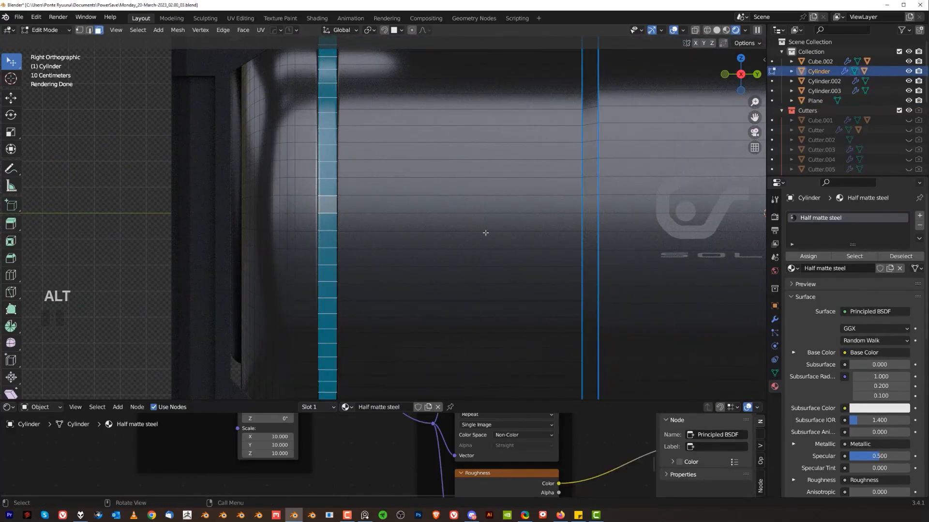
pyautogui.press('q')
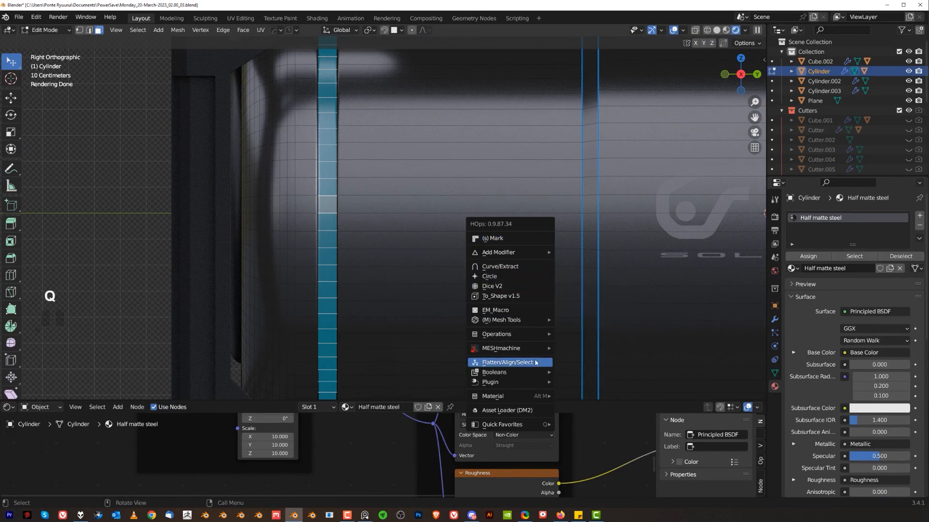
pyautogui.moveTo(503, 396)
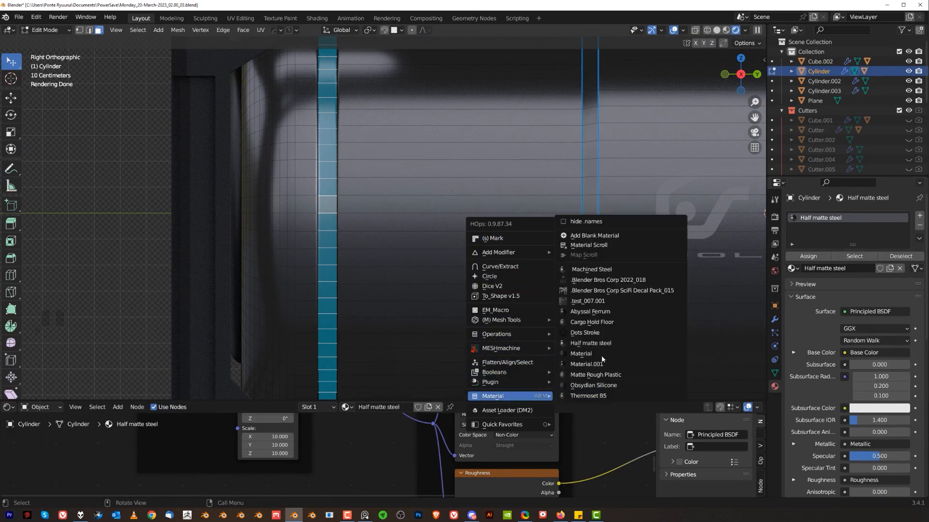
pyautogui.click(598, 236)
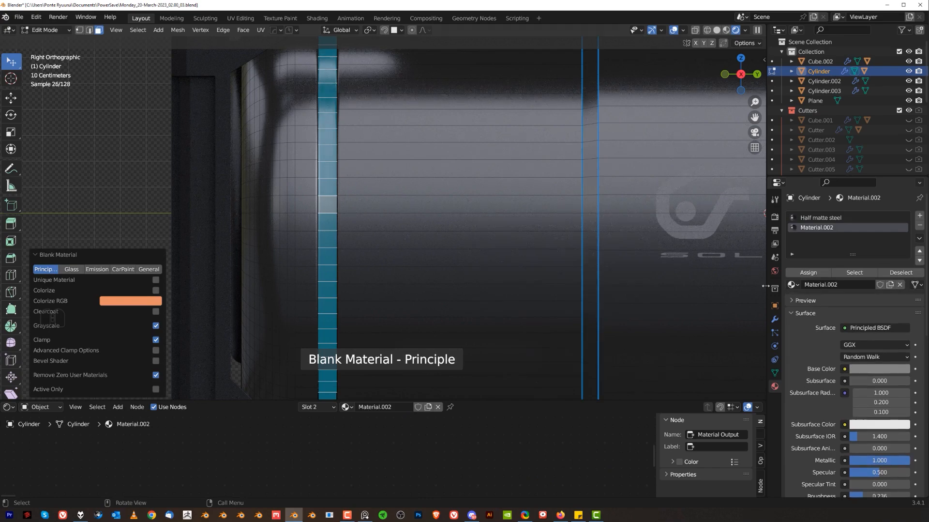
pyautogui.press('d')
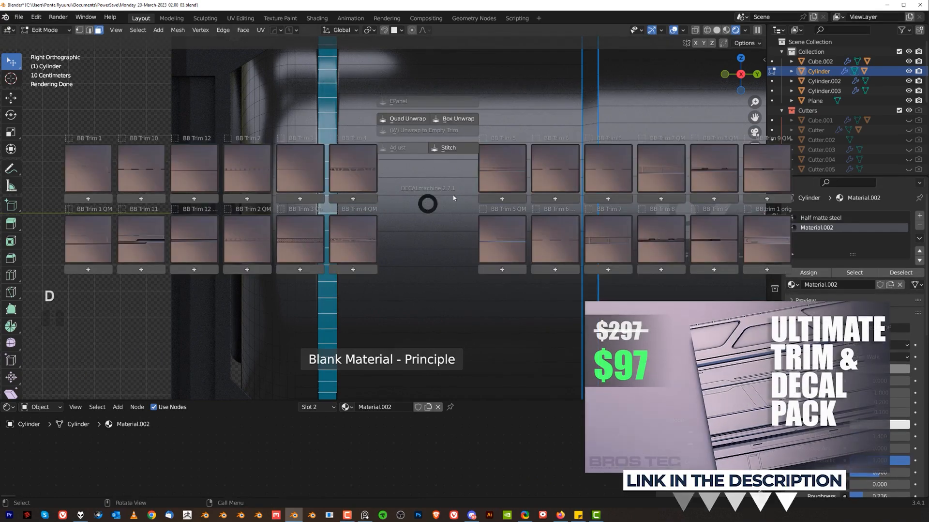
pyautogui.click(616, 157)
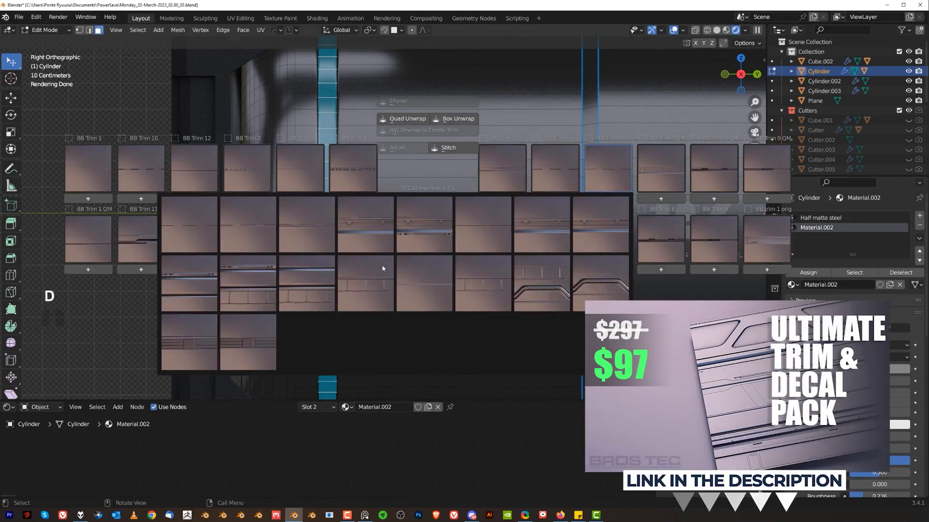
pyautogui.keyDown('alt'); pyautogui.click(202, 280); pyautogui.keyUp('alt')
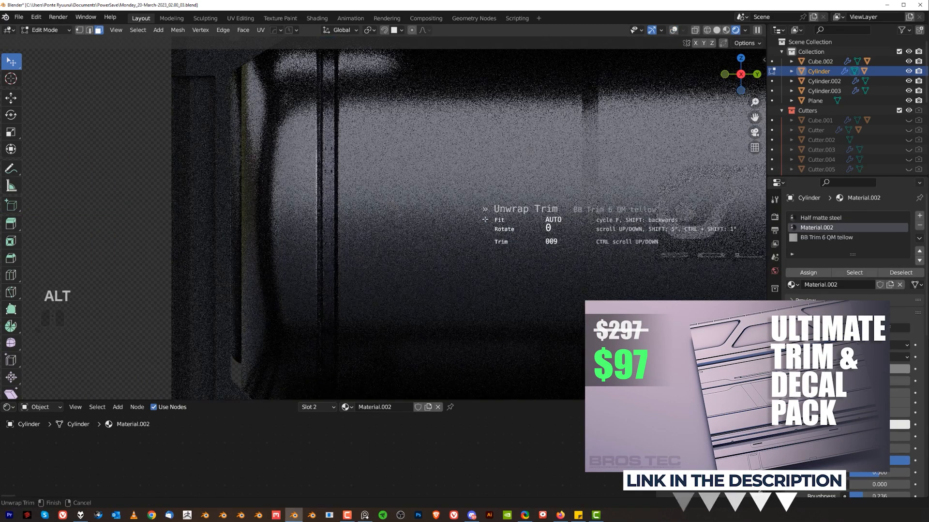
# Apply trim 011 of the BB Trim 6 sheet to the groove's face loop, matched to its blank material
pyautogui.press('d')
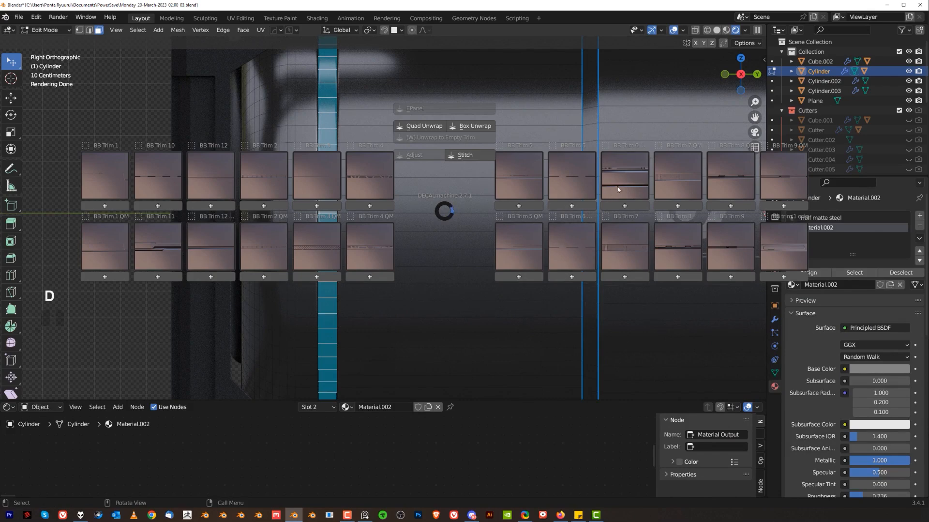
pyautogui.click(582, 175)
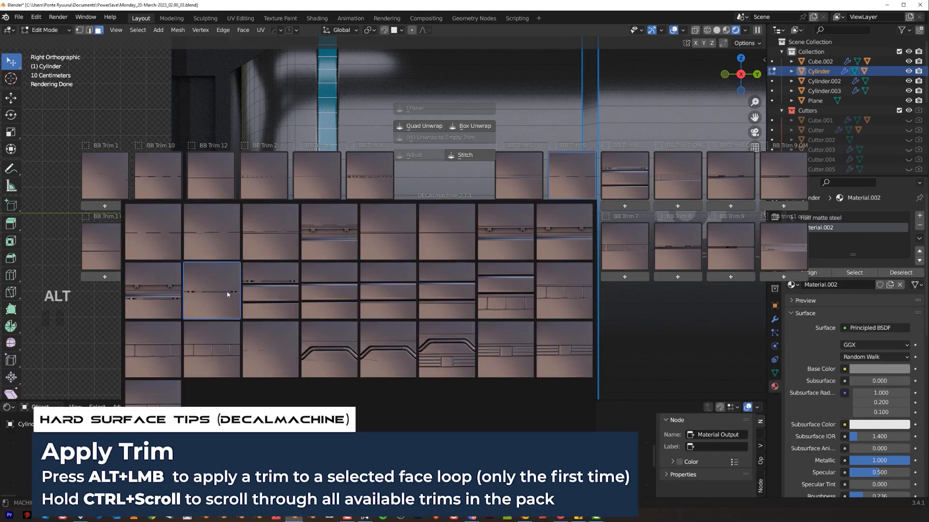
pyautogui.keyDown('alt'); pyautogui.click(269, 288); pyautogui.keyUp('alt')
pyautogui.rightClick(473, 252)
pyautogui.press('Tab')
pyautogui.scroll(-3, 428, 212)
pyautogui.press('Tab')
pyautogui.scroll(3, 428, 215)
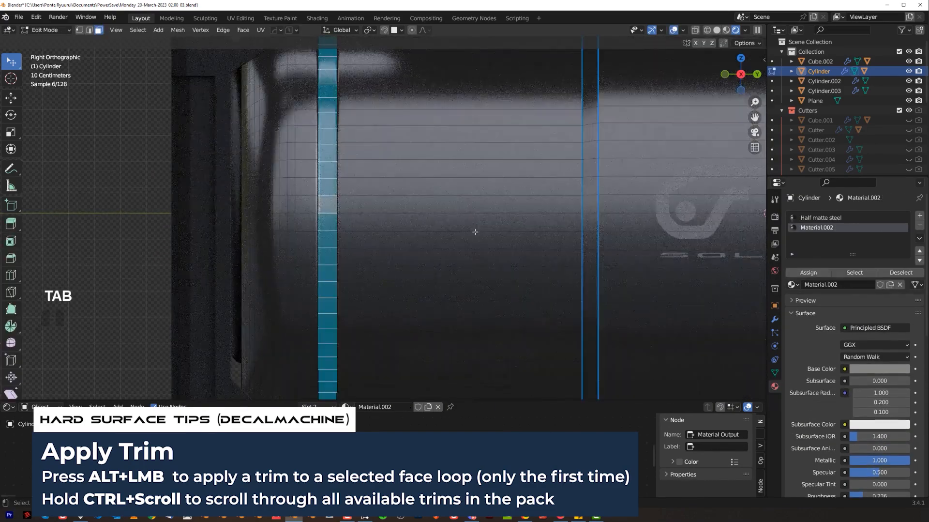
pyautogui.press('d')
pyautogui.keyDown('alt'); pyautogui.click(609, 225); pyautogui.keyUp('alt')
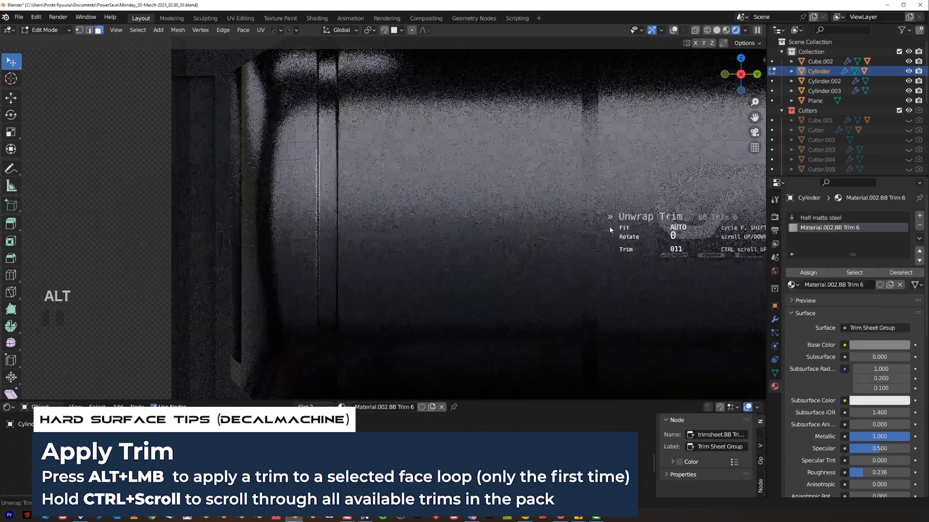
pyautogui.click(487, 229)
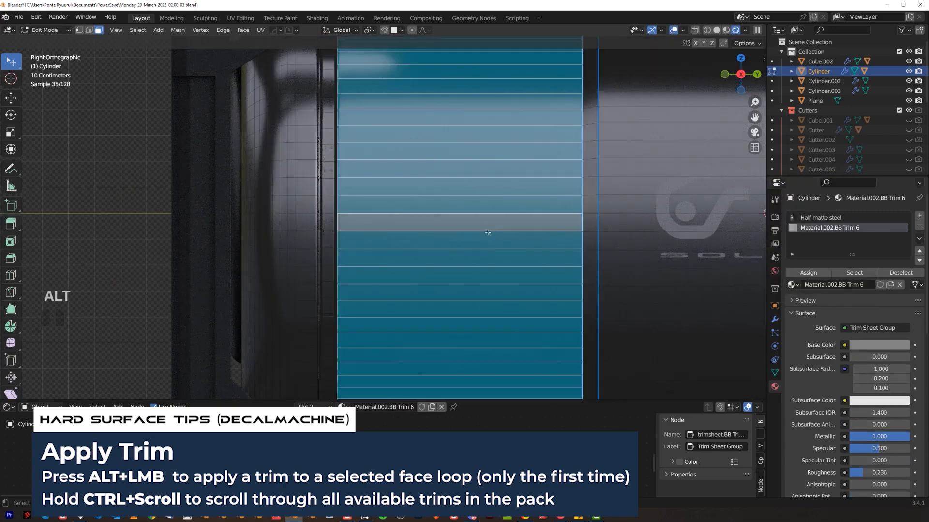
# Add a loop cut around the tank section between the groove and the seam beside the logo, close to the seam
pyautogui.press('Tab')
pyautogui.scroll(-3, 485, 139)
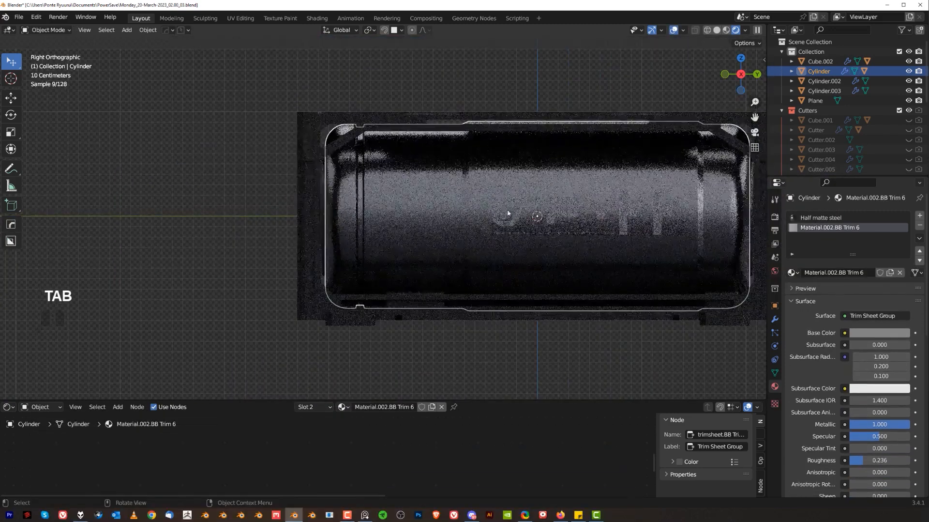
pyautogui.click(258, 211)
pyautogui.keyDown('shift'); pyautogui.moveTo(446, 169); pyautogui.dragTo(359, 193, button='middle'); pyautogui.keyUp('shift')
pyautogui.scroll(1, 359, 193)
pyautogui.click(357, 198)
pyautogui.press('Tab')
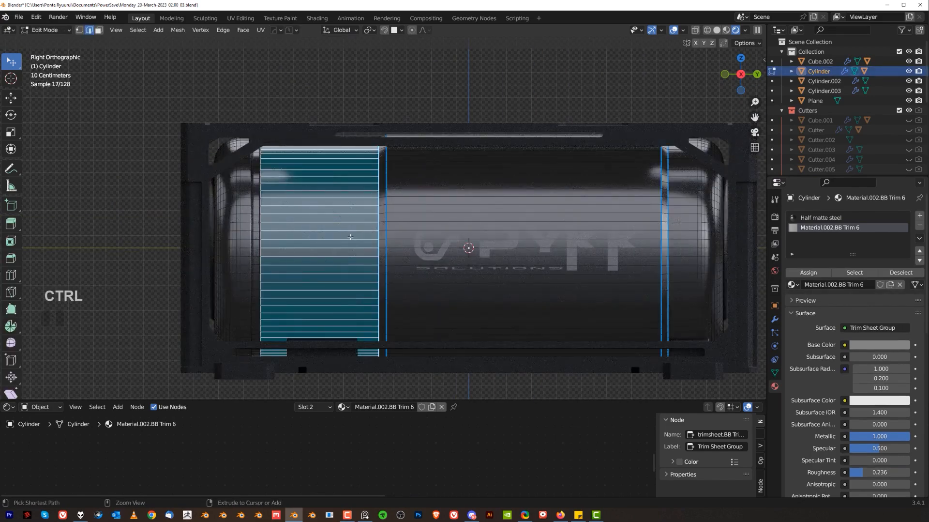
pyautogui.click(350, 236)
pyautogui.click(375, 238)
pyautogui.press('Tab')
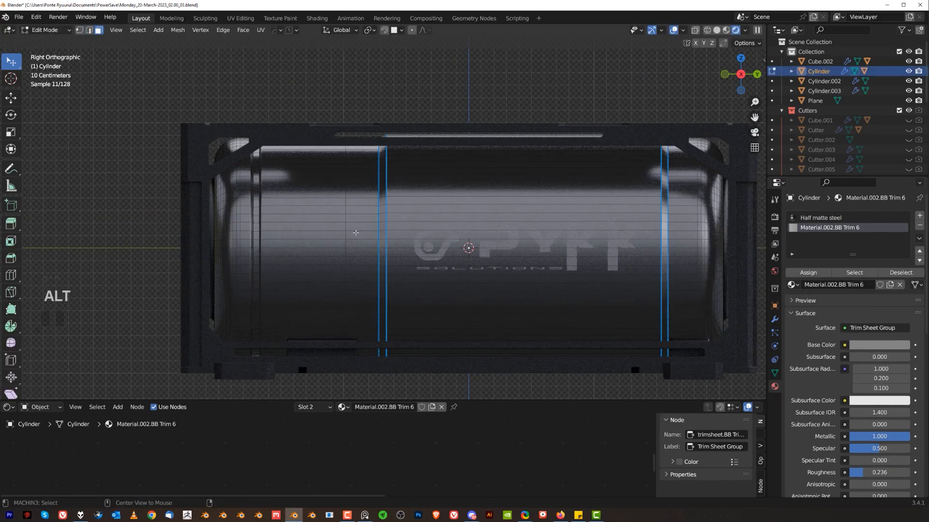
# Select the face strip between the new loop cut and the seam and try BB Trim 9's trim 004 on it
pyautogui.keyDown('alt'); pyautogui.click(361, 234); pyautogui.keyUp('alt')
pyautogui.scroll(1, 375, 227)
pyautogui.scroll(1, 370, 231)
pyautogui.press('d')
pyautogui.click(508, 201)
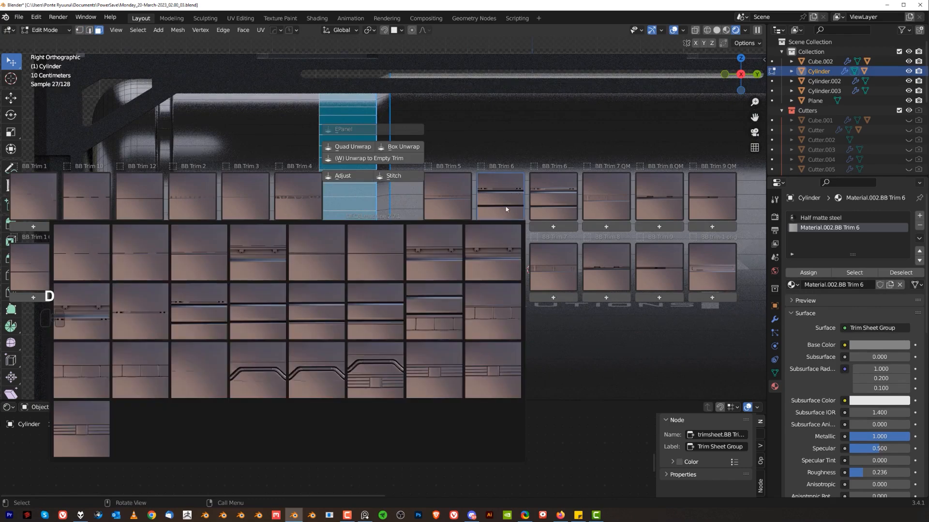
pyautogui.click(561, 194)
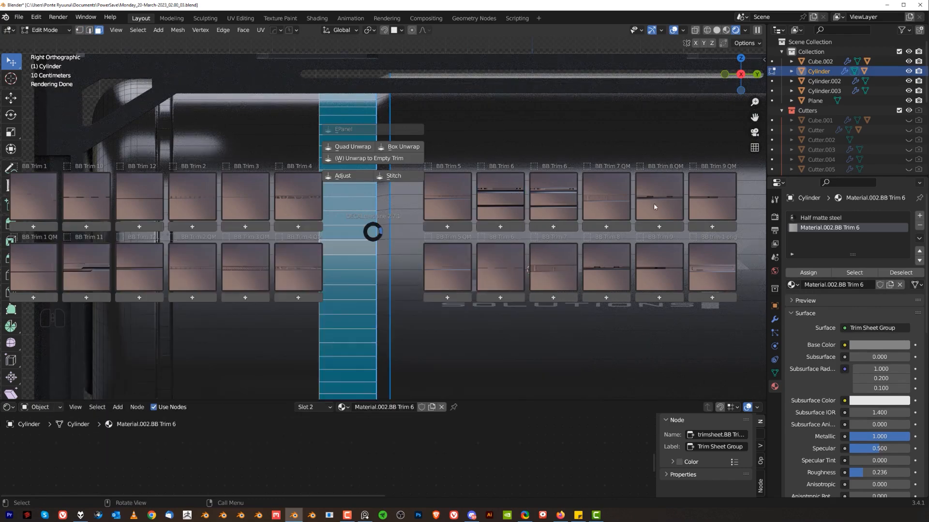
pyautogui.click(655, 199)
pyautogui.click(661, 272)
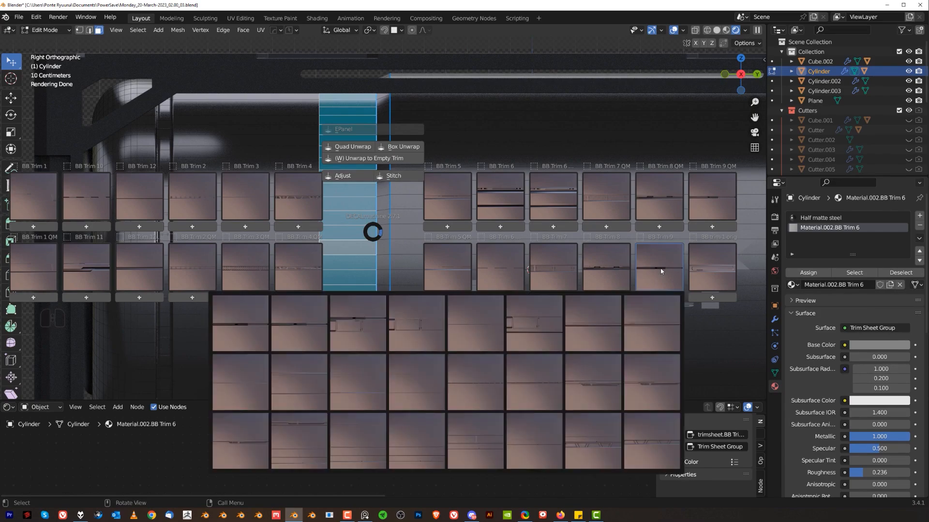
pyautogui.click(405, 332)
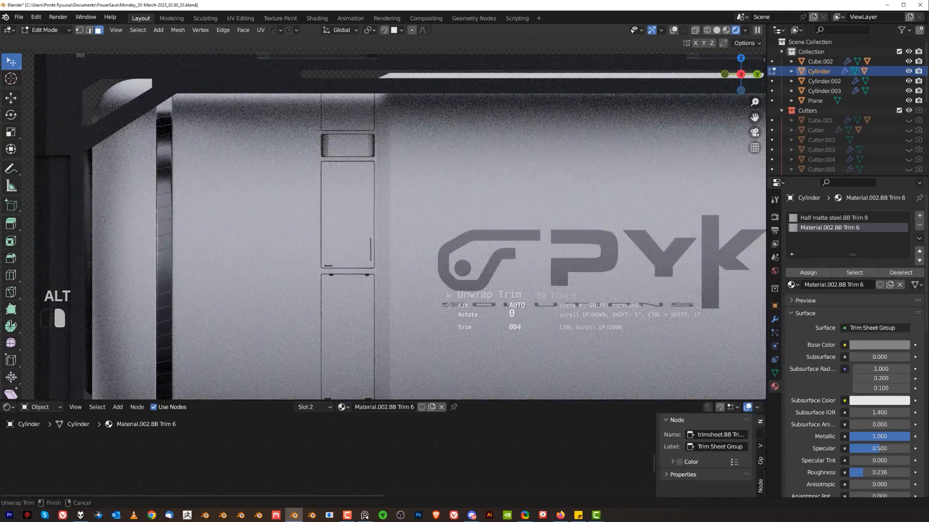
pyautogui.rightClick(449, 304)
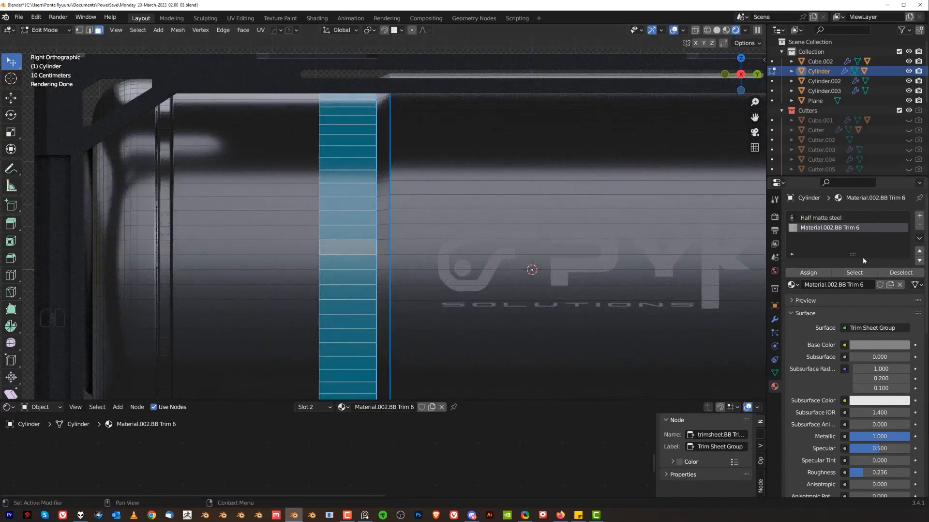
# Assign the Material.002.BB Trim 6 material to the strip and apply BB Trim 9's trim 004 to it
pyautogui.click(811, 273)
pyautogui.press('d')
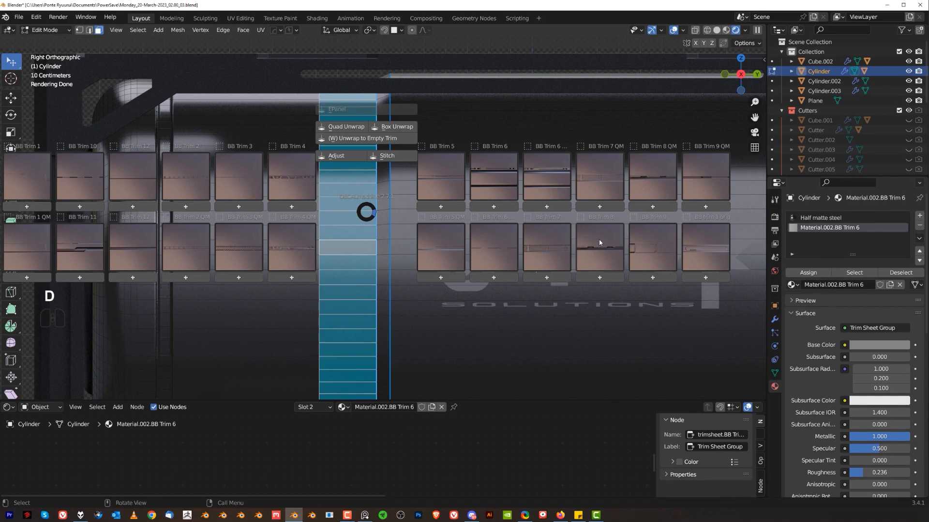
pyautogui.click(653, 277)
pyautogui.press('Tab')
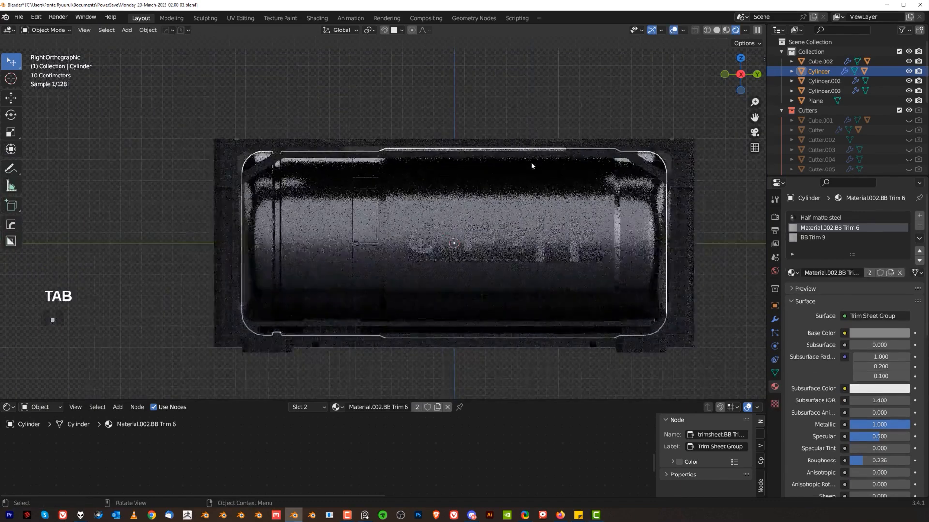
# Select the round central face of the end cap Cylinder.002 in Edit Mode
pyautogui.click(692, 141)
pyautogui.moveTo(382, 207); pyautogui.dragTo(401, 215, button='middle')
pyautogui.press('KP_5')
pyautogui.moveTo(402, 215)
pyautogui.keyDown('shift'); pyautogui.mouseDown(button='middle')
pyautogui.moveTo(437, 231)
pyautogui.moveTo(344, 213)
pyautogui.moveTo(386, 211)
pyautogui.mouseUp(button='middle'); pyautogui.keyUp('shift')
pyautogui.scroll(4, 437, 230)
pyautogui.click(355, 217)
pyautogui.press('Tab')
pyautogui.click(351, 200)
pyautogui.hotkey('shift', 'd')
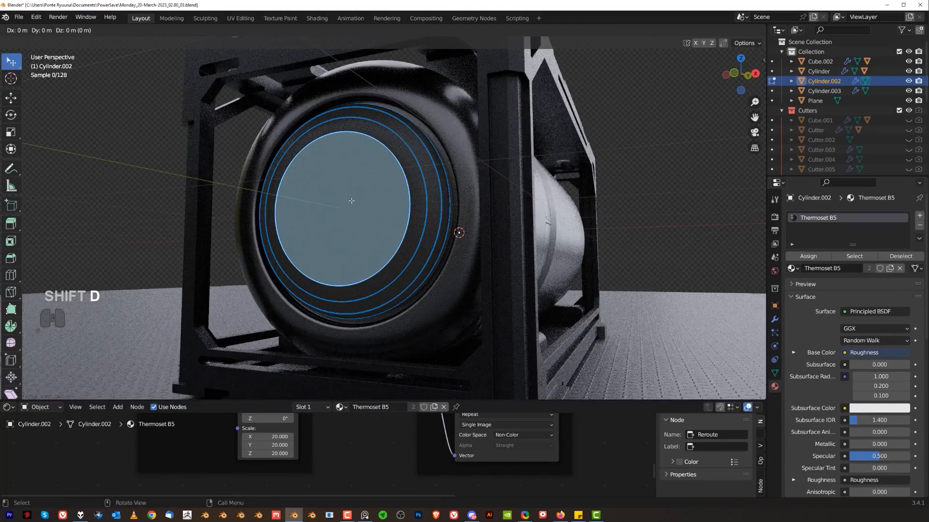
pyautogui.rightClick(413, 194)
pyautogui.press('x')
pyautogui.press('z')
pyautogui.press('Escape')
pyautogui.press('Tab')
pyautogui.press('Tab')
# Snap the 3D cursor to the end cap's central face and return to Object Mode
pyautogui.hotkey('shift', 's')
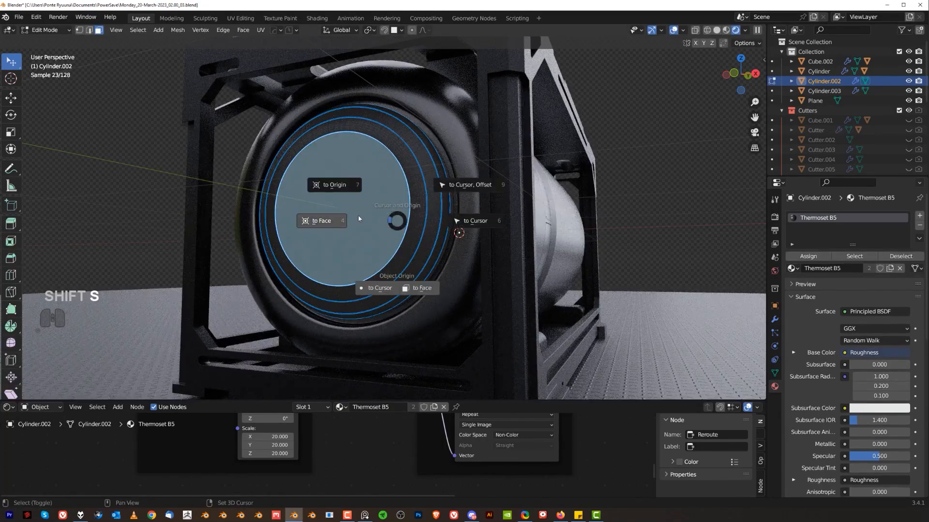
pyautogui.click(332, 218)
pyautogui.press('Tab')
# Insert the BB June 2022_015 decal on the end cap and snap it to the 3D cursor at the cap's centre
pyautogui.press('d')
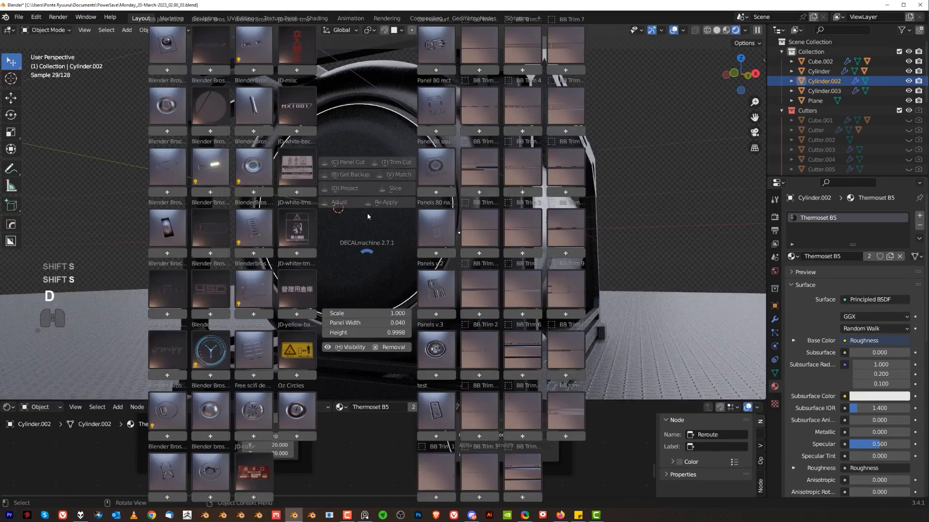
pyautogui.click(169, 52)
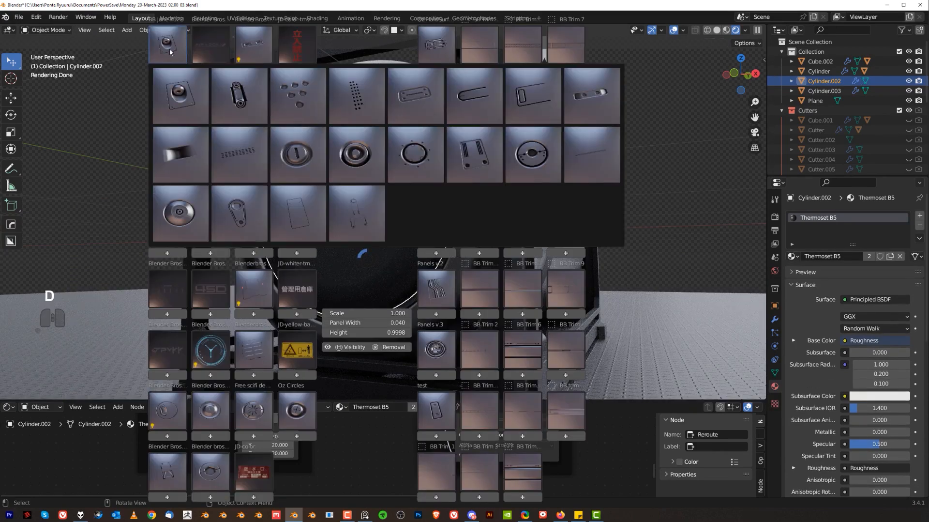
pyautogui.click(543, 162)
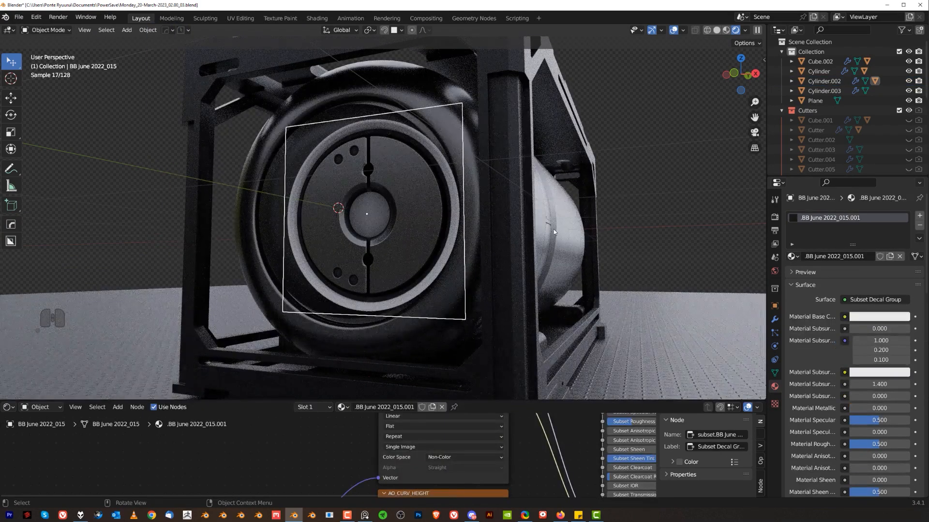
pyautogui.hotkey('shift', 's')
pyautogui.click(621, 244)
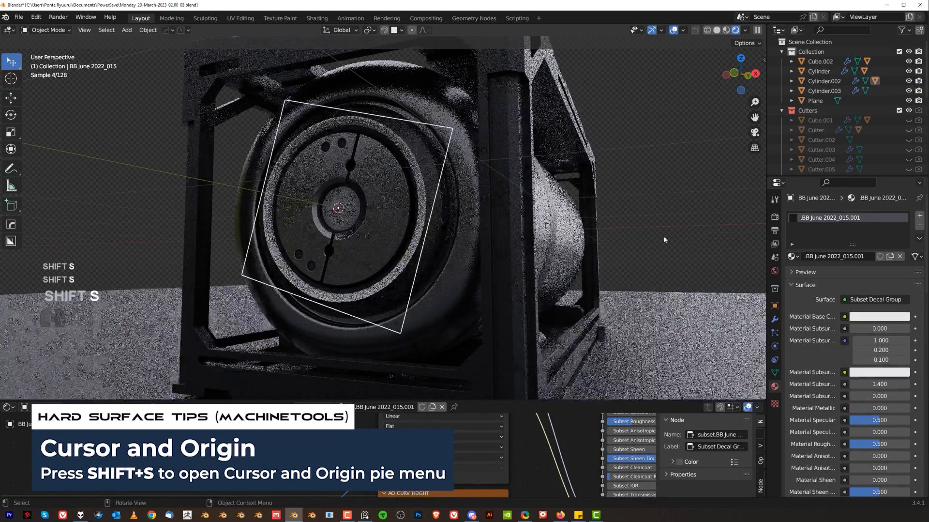
# Scale the round decal to about 0.83 and project it onto the end cap
pyautogui.press('s')
pyautogui.click(637, 231)
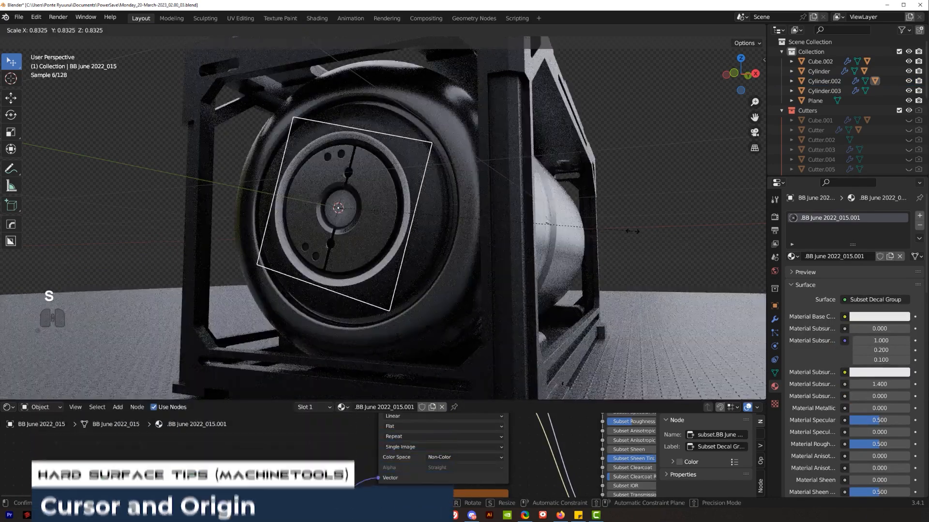
pyautogui.press('d')
pyautogui.click(545, 197)
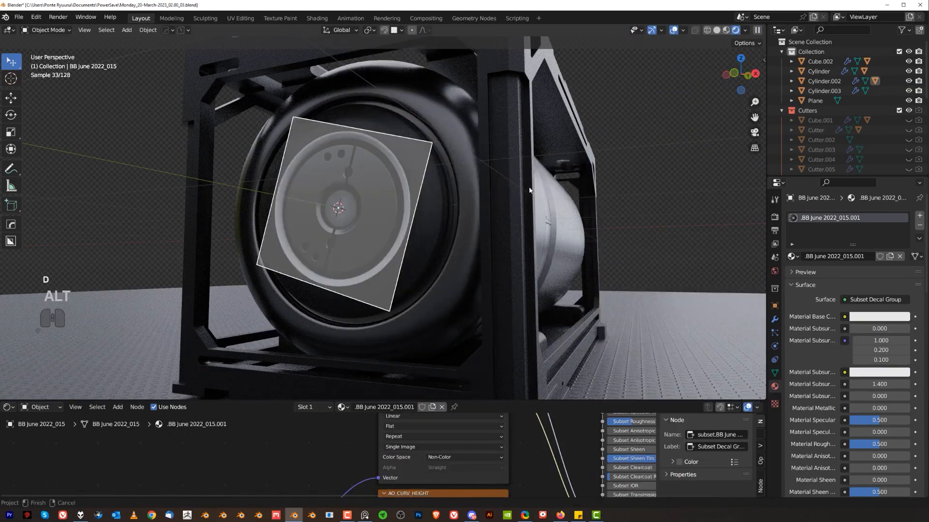
# Match the projected end cap decal's materials, setting its subset to Half matte steel
pyautogui.press('d')
pyautogui.click(464, 178)
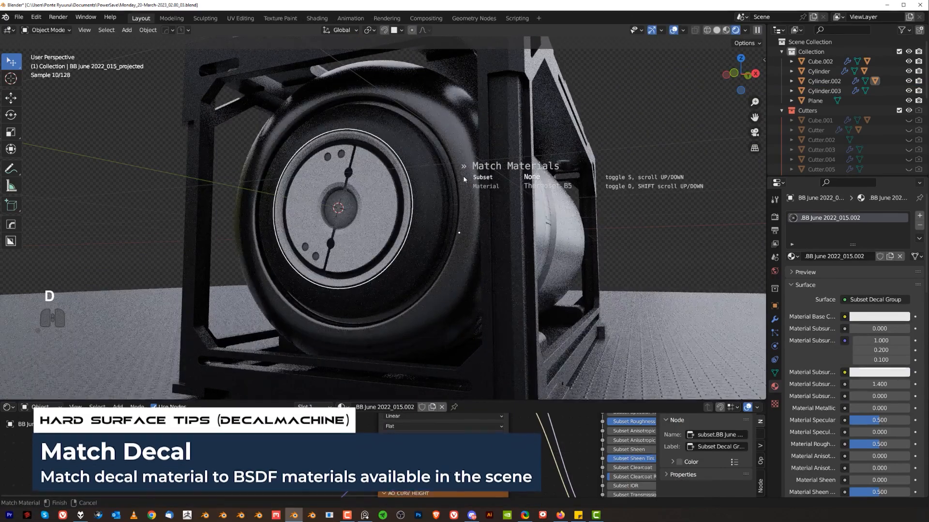
pyautogui.press('d')
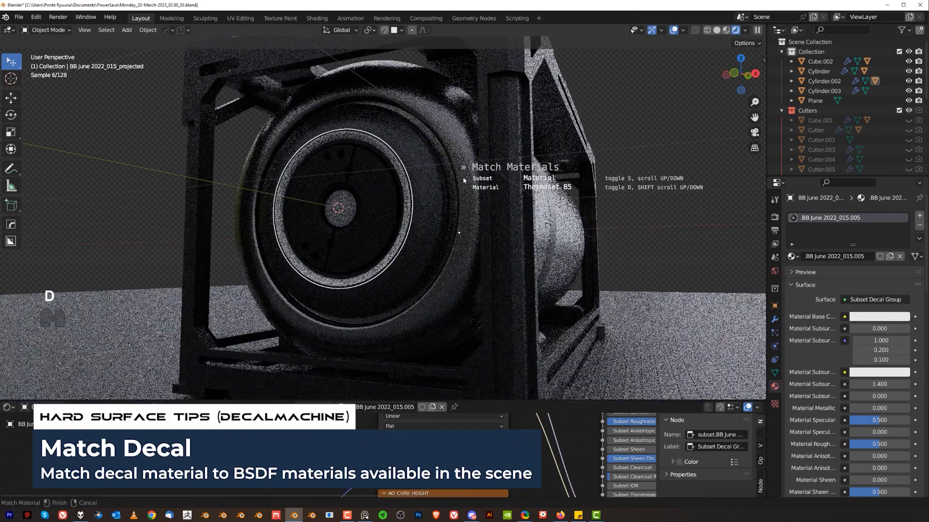
pyautogui.keyDown('shift'); pyautogui.scroll(1, 464, 180); pyautogui.keyUp('shift')
pyautogui.scroll(1, 463, 181)
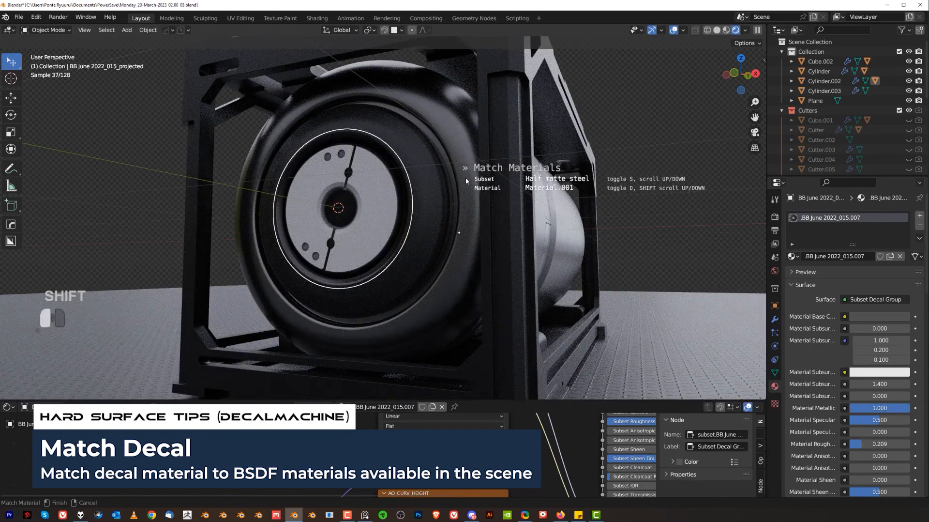
pyautogui.press('d')
pyautogui.click(490, 175)
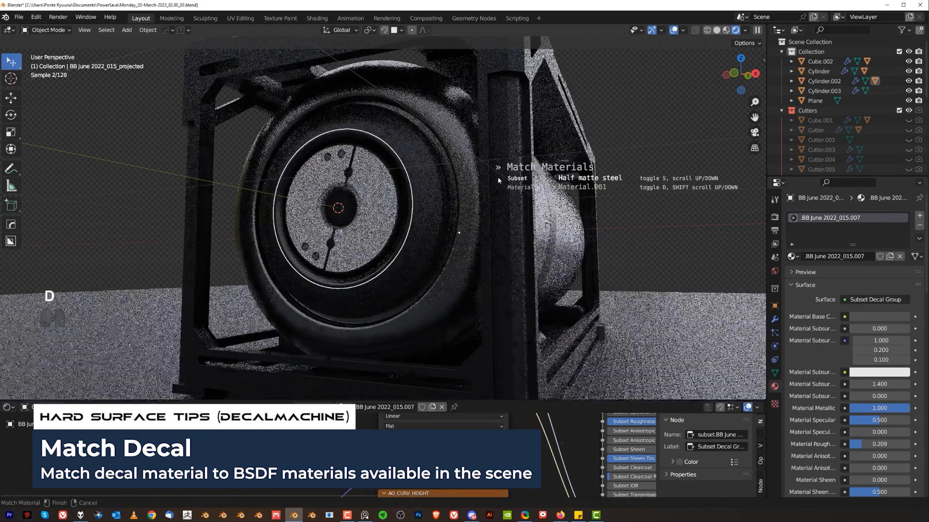
# Select the tank body Cylinder and try to mirror it along its length
pyautogui.click(462, 193)
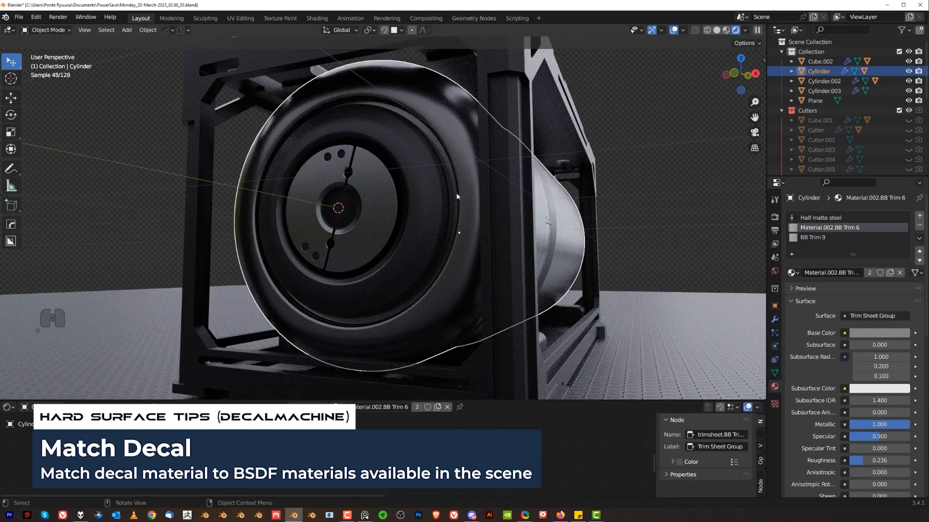
pyautogui.scroll(2, 417, 201)
pyautogui.scroll(-4, 457, 209)
pyautogui.moveTo(470, 208); pyautogui.dragTo(514, 239, button='middle')
pyautogui.click(398, 252)
pyautogui.click(399, 250)
pyautogui.hotkey('alt', 'x')
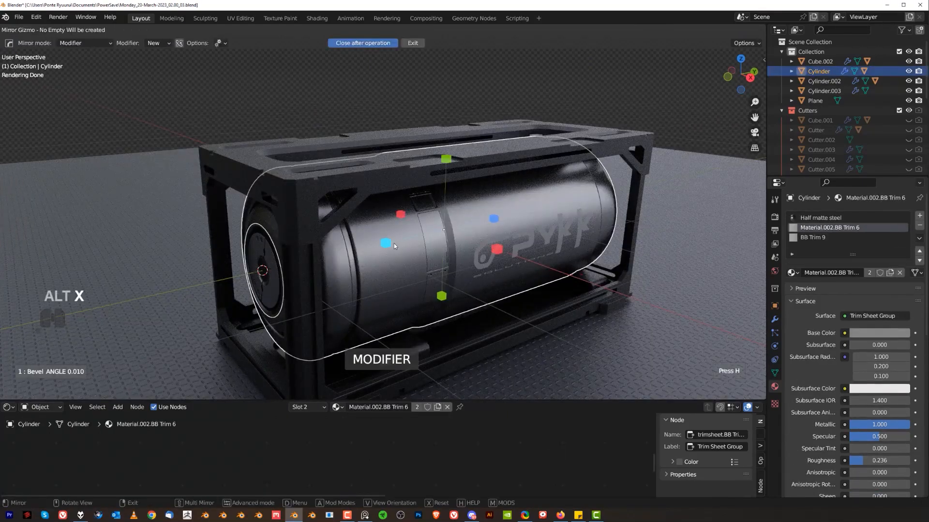
pyautogui.click(394, 246)
pyautogui.moveTo(395, 245); pyautogui.dragTo(361, 224, button='middle')
pyautogui.click(217, 215)
# Select the narrow face loop near the tank's opposite end in Edit Mode and assign Material.002.BB Trim 6 to it
pyautogui.scroll(2, 508, 223)
pyautogui.keyDown('shift'); pyautogui.moveTo(508, 222); pyautogui.dragTo(333, 222, button='middle'); pyautogui.keyUp('shift')
pyautogui.click(476, 235)
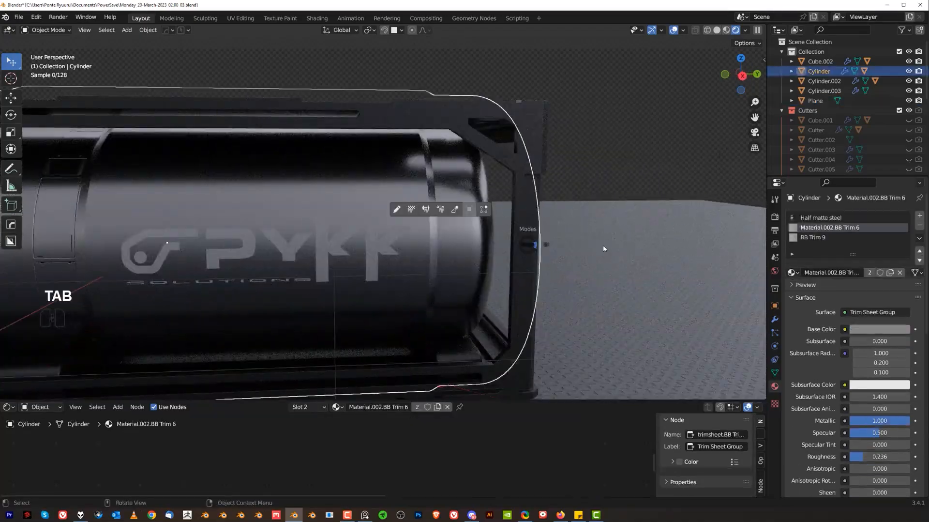
pyautogui.press('Tab')
pyautogui.keyDown('alt'); pyautogui.moveTo(591, 245); pyautogui.dragTo(387, 256, button='middle'); pyautogui.keyUp('alt')
pyautogui.moveTo(244, 271); pyautogui.dragTo(394, 205, button='middle')
pyautogui.scroll(3, 368, 251)
pyautogui.scroll(4, 396, 212)
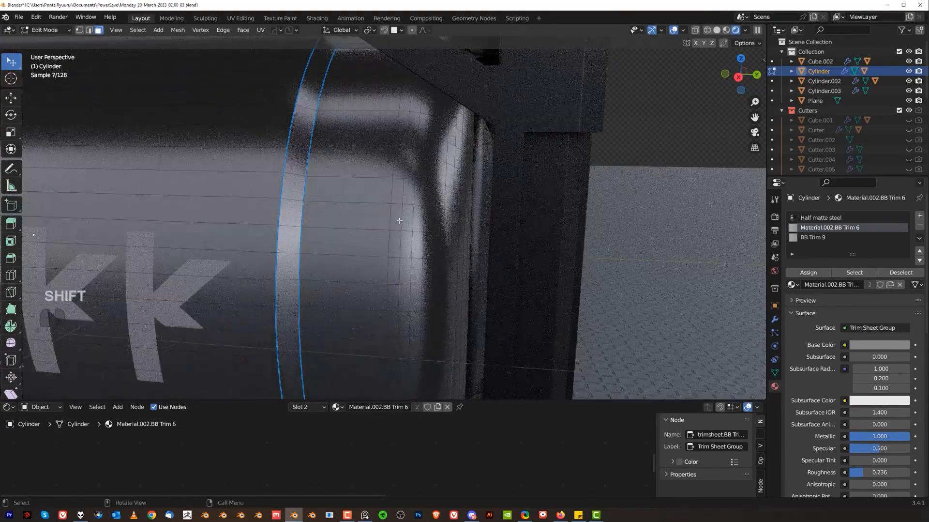
pyautogui.keyDown('alt'); pyautogui.click(397, 206); pyautogui.keyUp('alt')
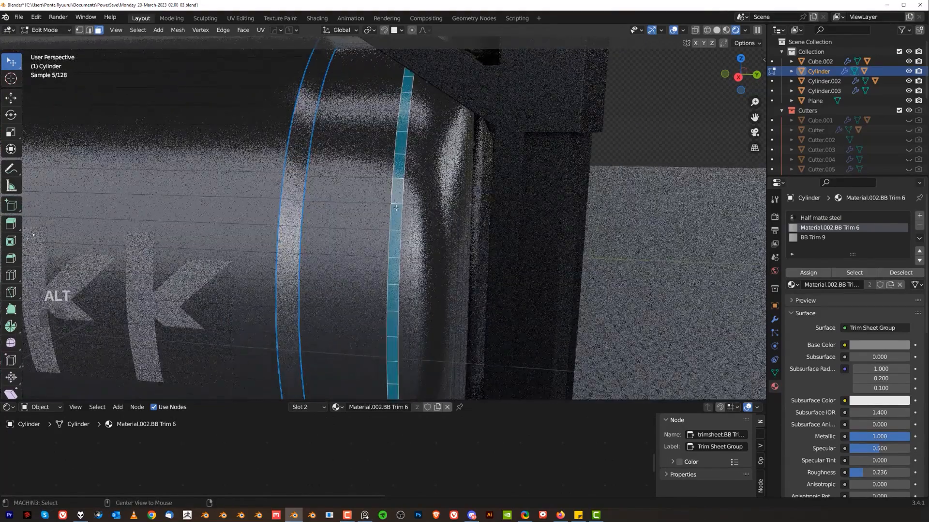
pyautogui.click(815, 273)
# Apply BB Trim 8's trim 001 to the selected face loop and return to Object Mode
pyautogui.press('d')
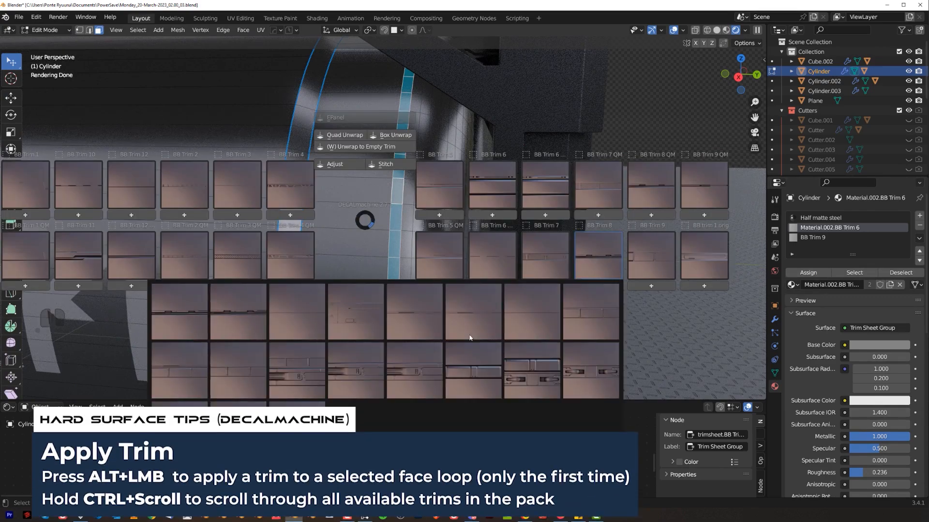
pyautogui.click(192, 319)
pyautogui.scroll(-5, 434, 267)
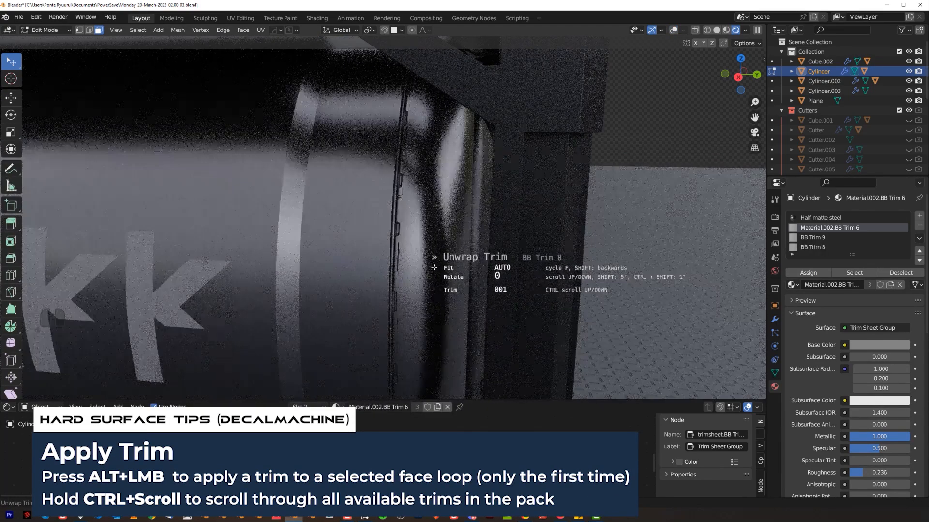
pyautogui.click(440, 218)
pyautogui.press('Tab')
# Insert the BB June 2022_008 decal on the lower side of the tank in the right orthographic view
pyautogui.scroll(-3, 448, 167)
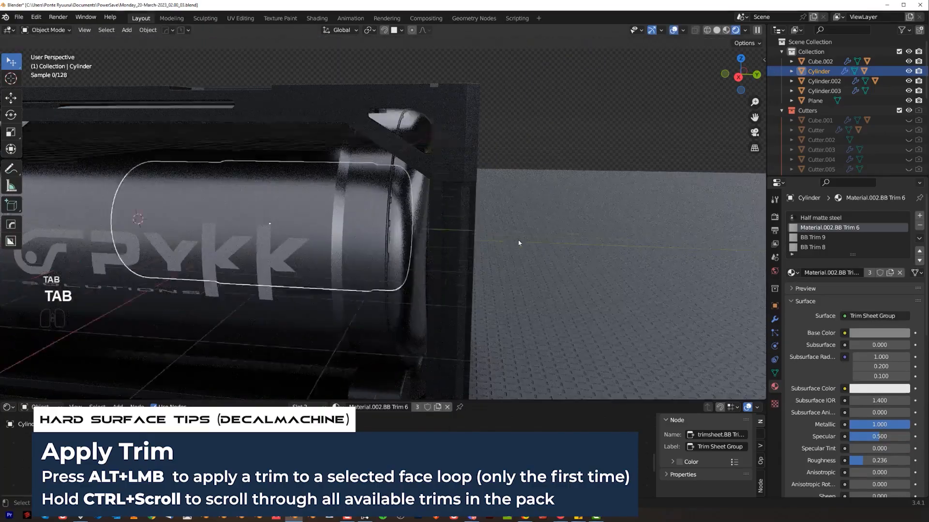
pyautogui.scroll(-4, 507, 175)
pyautogui.moveTo(276, 222); pyautogui.dragTo(358, 199, button='middle')
pyautogui.scroll(4, 372, 197)
pyautogui.press('KP_5')
pyautogui.scroll(5, 405, 245)
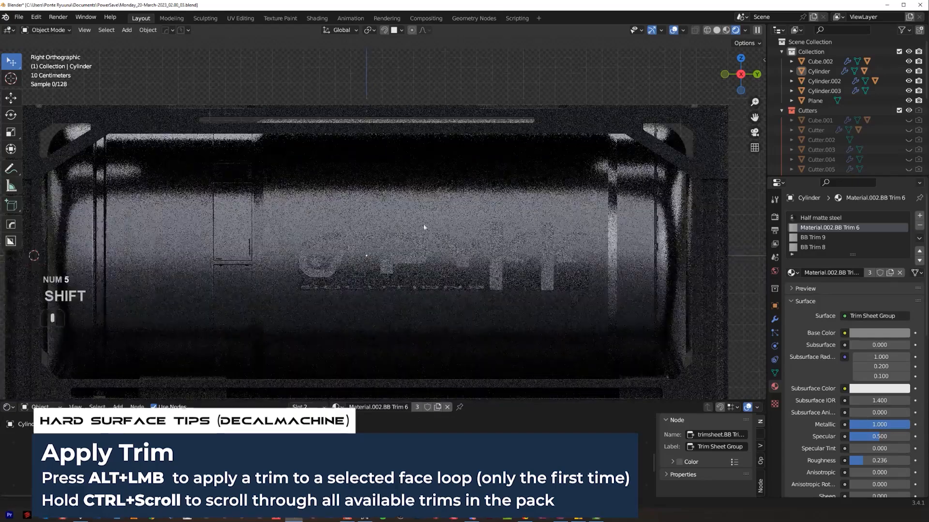
pyautogui.press('d')
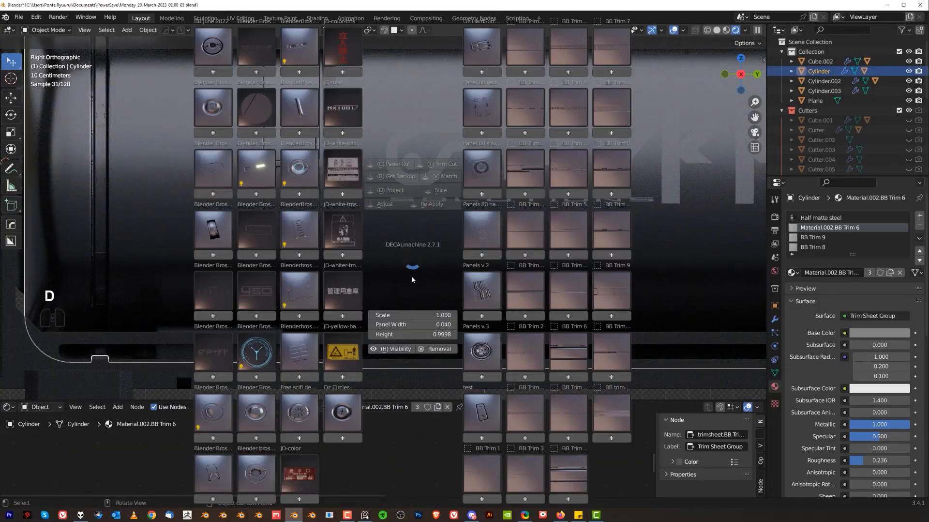
pyautogui.click(213, 47)
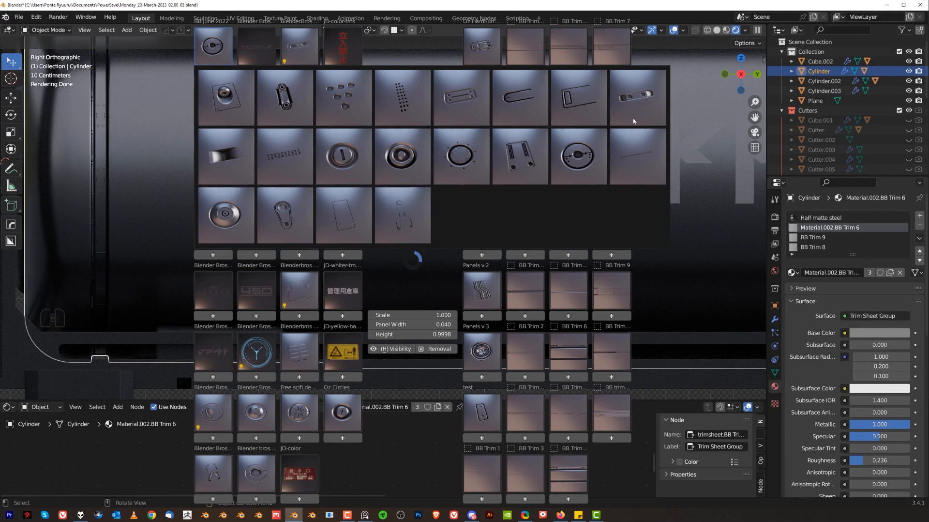
pyautogui.click(402, 173)
# Scale the new decal to 0.271 and move it slightly below and to the left of the PYKK logo
pyautogui.press('s')
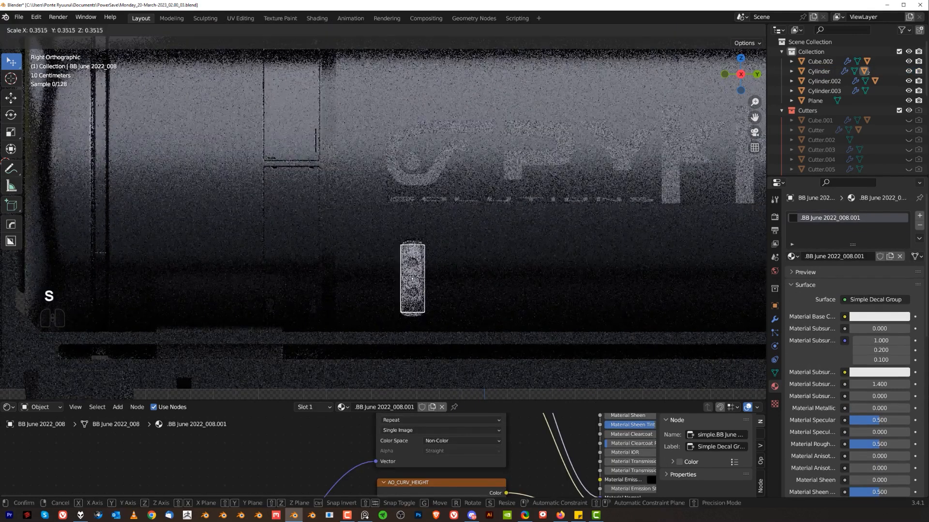
pyautogui.click(436, 284)
pyautogui.scroll(-2, 445, 276)
pyautogui.press('g')
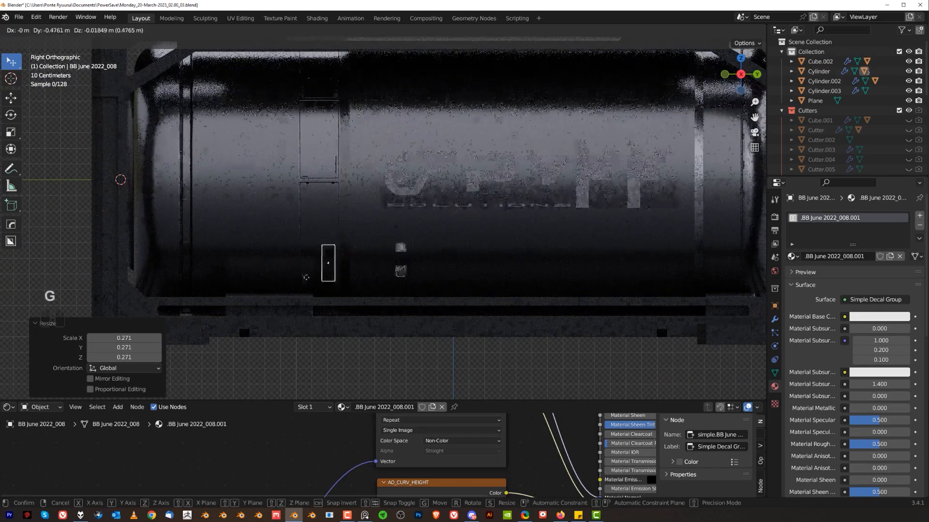
pyautogui.keyDown('ctrl'); pyautogui.click(378, 265); pyautogui.keyUp('ctrl')
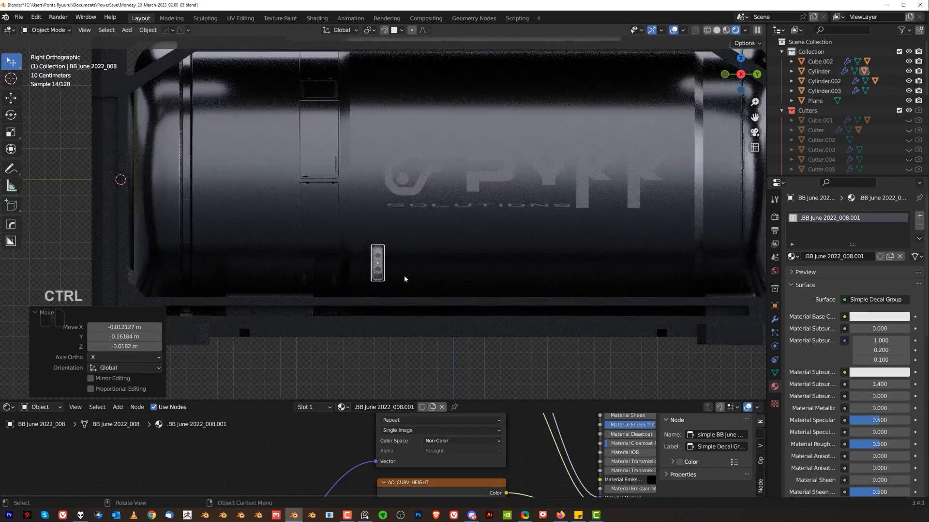
# Project the small rectangular decal onto the tank's curved surface
pyautogui.press('q')
pyautogui.press('d')
pyautogui.click(448, 226)
pyautogui.scroll(4, 448, 228)
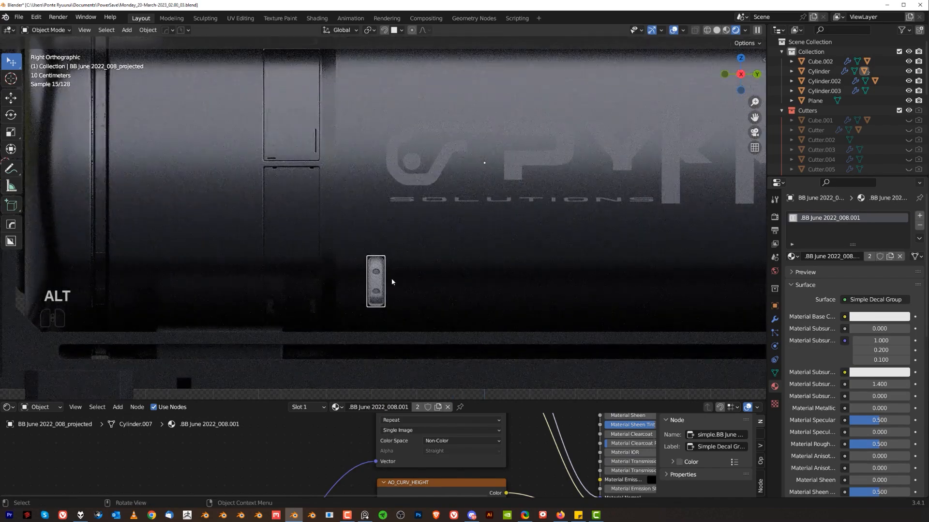
# Match the projected rectangular decal's material to the tank body's metal
pyautogui.press('d')
pyautogui.click(421, 176)
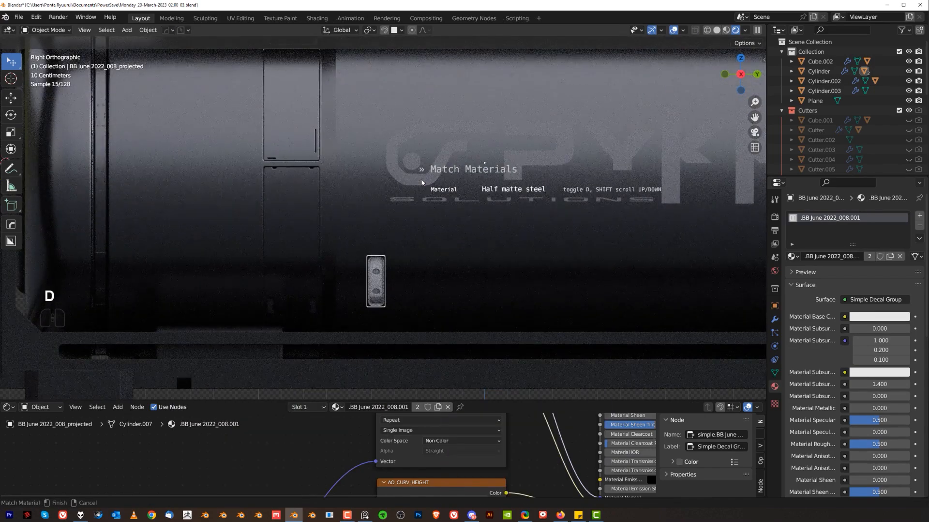
pyautogui.keyDown('shift'); pyautogui.scroll(-3, 431, 196); pyautogui.keyUp('shift')
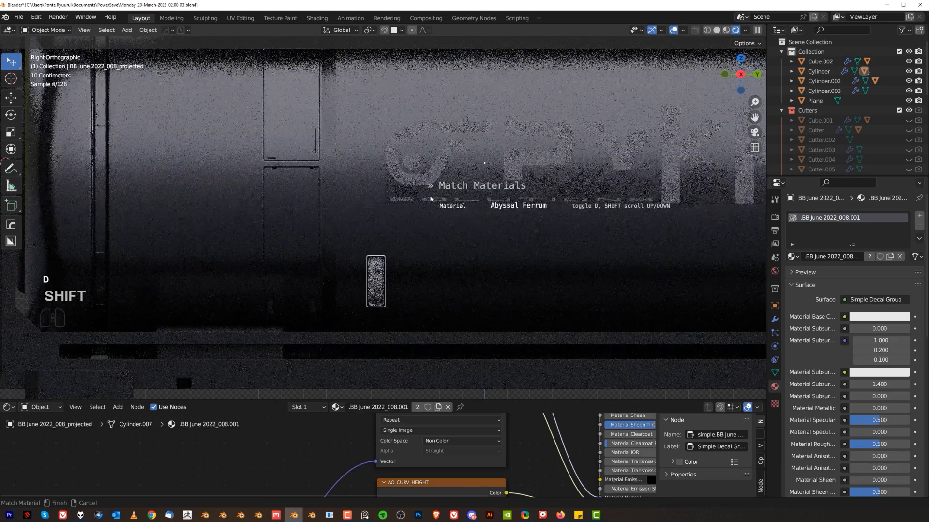
pyautogui.click(432, 202)
pyautogui.scroll(2, 415, 261)
pyautogui.press('d')
# Array the rectangular decal with a count of 2, placing the second copy farther along the tank's length
pyautogui.scroll(-5, 442, 259)
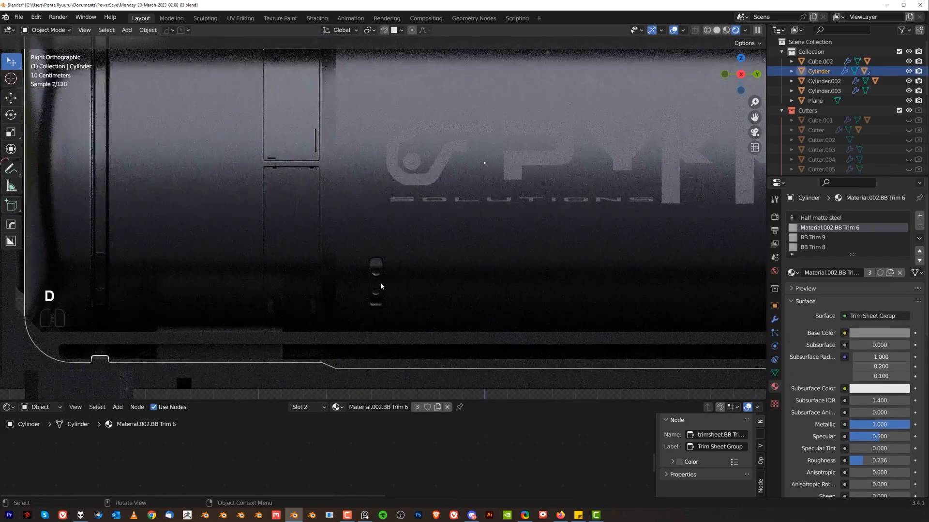
pyautogui.press('q')
pyautogui.press('q')
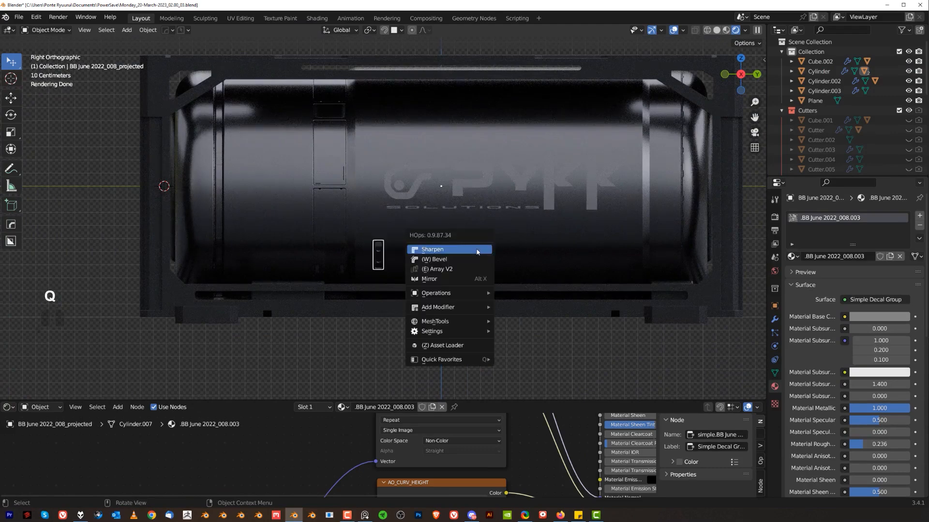
pyautogui.click(467, 269)
pyautogui.press('x')
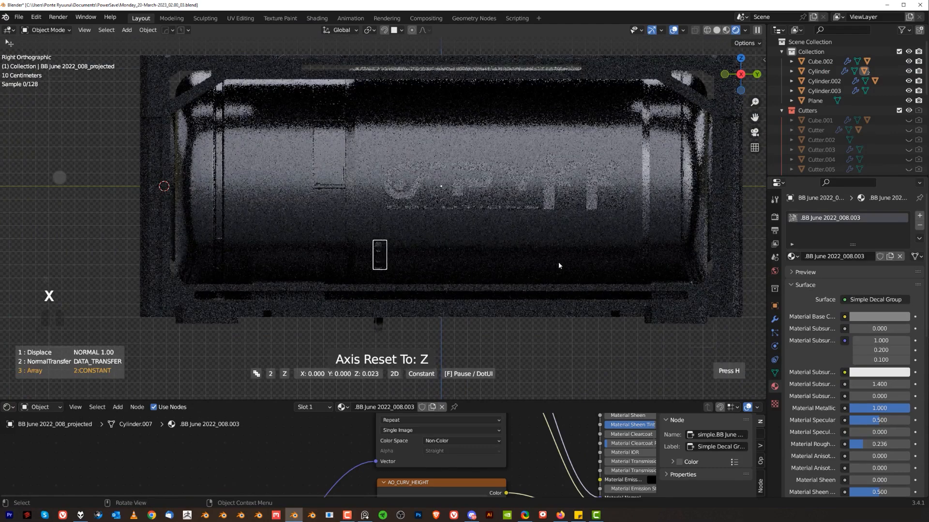
pyautogui.click(613, 266)
pyautogui.scroll(-2, 547, 274)
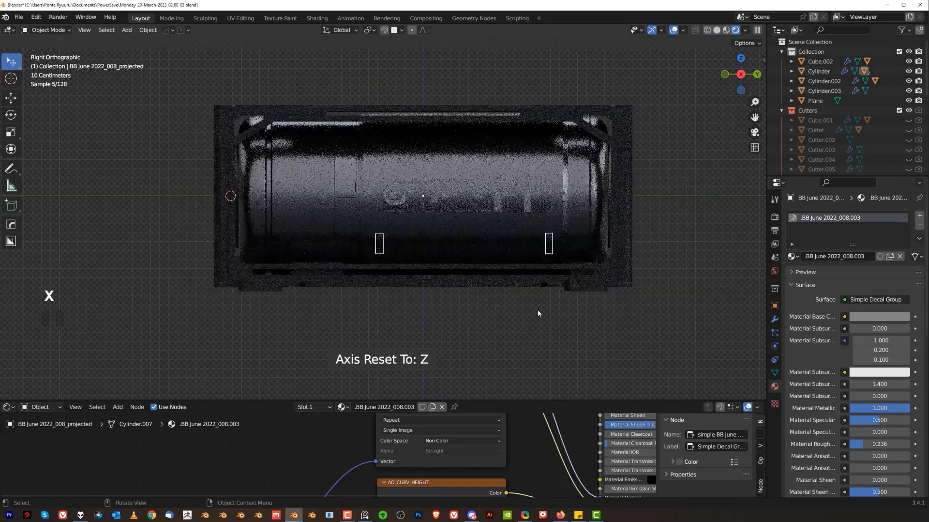
# Examine the tank's decals and trims in perspective and from the right side
pyautogui.moveTo(546, 274); pyautogui.dragTo(543, 292, button='middle')
pyautogui.press('KP_5')
pyautogui.moveTo(471, 253); pyautogui.dragTo(421, 272, button='middle')
pyautogui.scroll(2, 435, 262)
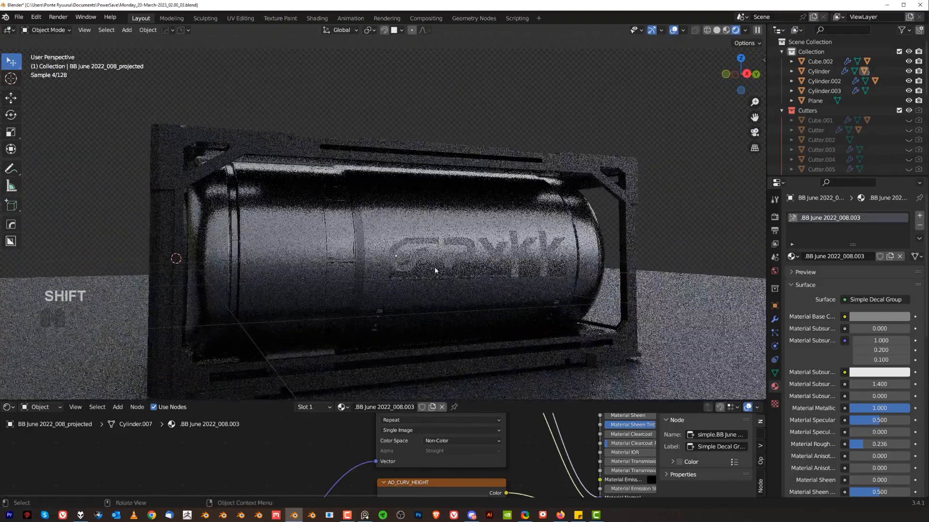
pyautogui.scroll(-2, 408, 281)
pyautogui.moveTo(312, 238); pyautogui.dragTo(293, 233, button='middle')
pyautogui.press('KP_3')
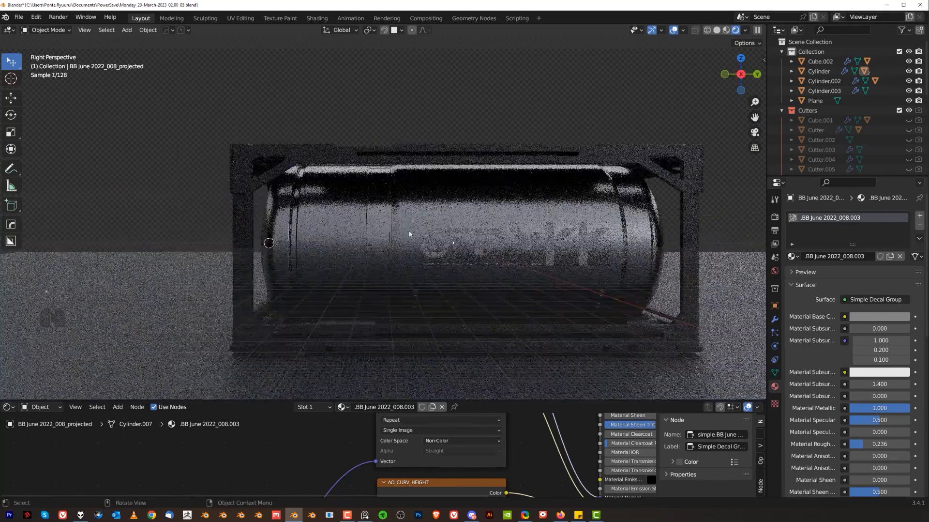
pyautogui.press('KP_5')
# Insert the yellow-and-black hazard stripe decal from the JD-color library onto the frame's lower foot
pyautogui.scroll(4, 395, 197)
pyautogui.click(395, 196)
pyautogui.scroll(-2, 399, 197)
pyautogui.keyDown('shift'); pyautogui.moveTo(418, 199); pyautogui.dragTo(460, 68, button='middle'); pyautogui.keyUp('shift')
pyautogui.scroll(4, 373, 232)
pyautogui.keyDown('shift'); pyautogui.moveTo(373, 226); pyautogui.dragTo(422, 140, button='middle'); pyautogui.keyUp('shift')
pyautogui.scroll(2, 379, 226)
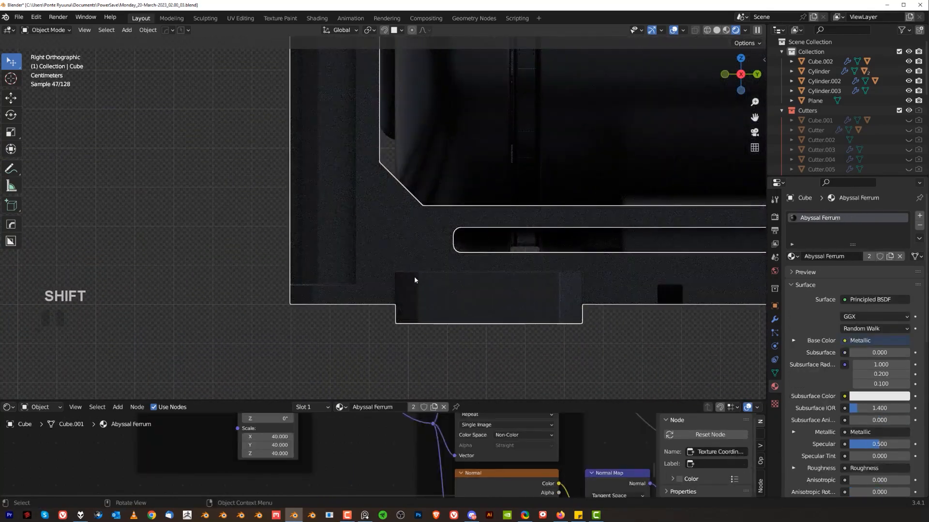
pyautogui.press('d')
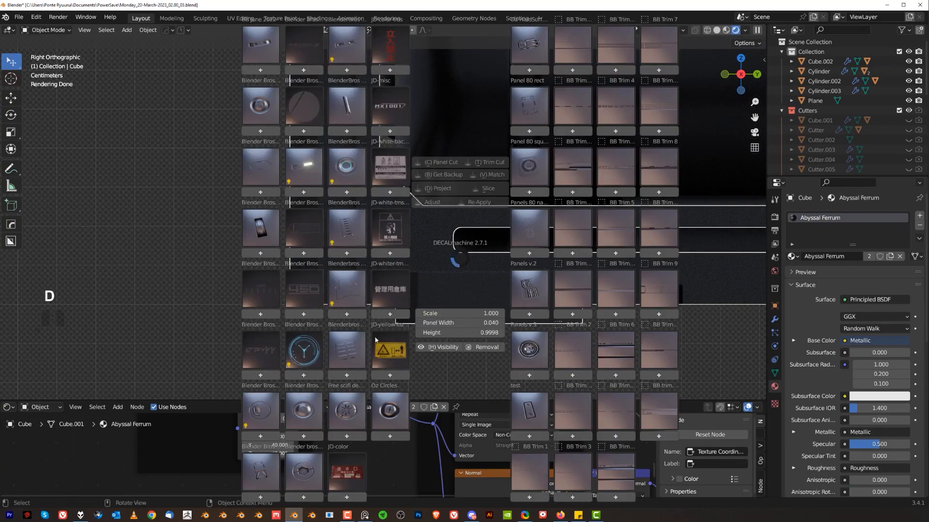
pyautogui.click(387, 352)
pyautogui.click(349, 471)
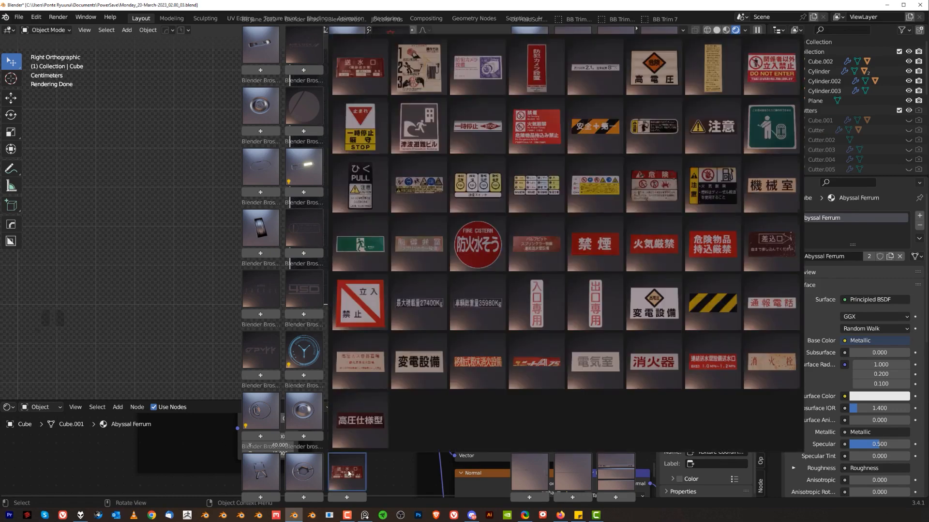
pyautogui.click(701, 316)
# Scale the hazard stripe decal to about 0.059, place it over the foot, flatten it to about 0.72 in Z and widen it along Y
pyautogui.press('s')
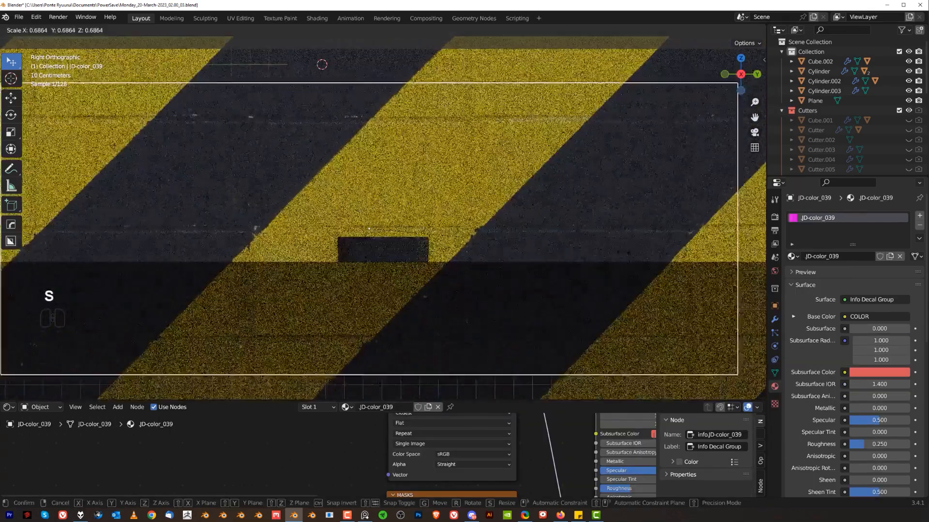
pyautogui.click(370, 253)
pyautogui.press('g')
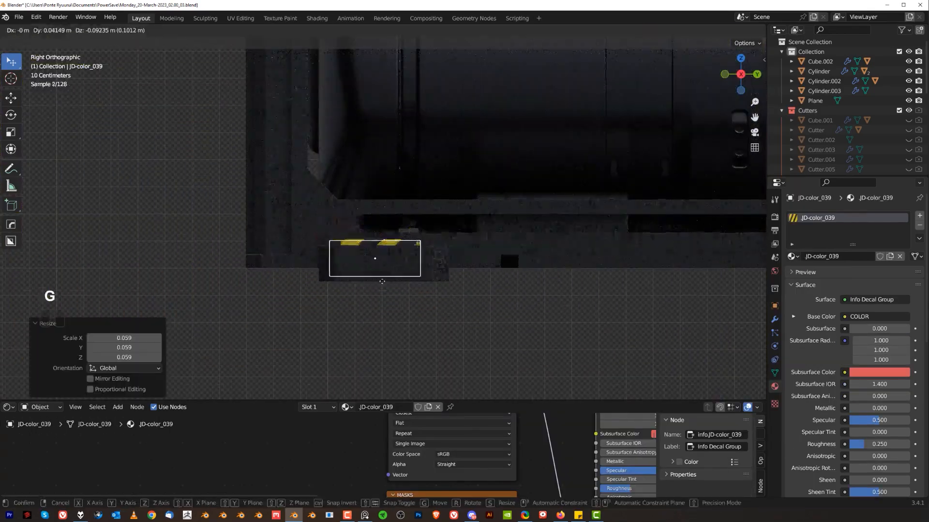
pyautogui.keyDown('ctrl'); pyautogui.click(449, 271); pyautogui.keyUp('ctrl')
pyautogui.press('s')
pyautogui.press('z')
pyautogui.click(521, 281)
pyautogui.press('s')
pyautogui.press('x')
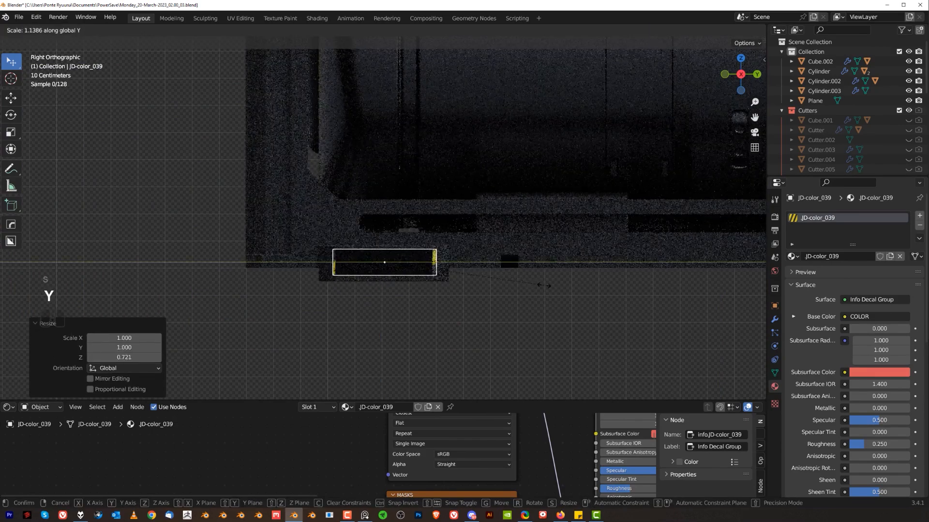
pyautogui.click(548, 283)
# Project the hazard stripe decal destructively onto the frame foot and mirror it to the foot at the opposite end
pyautogui.press('d')
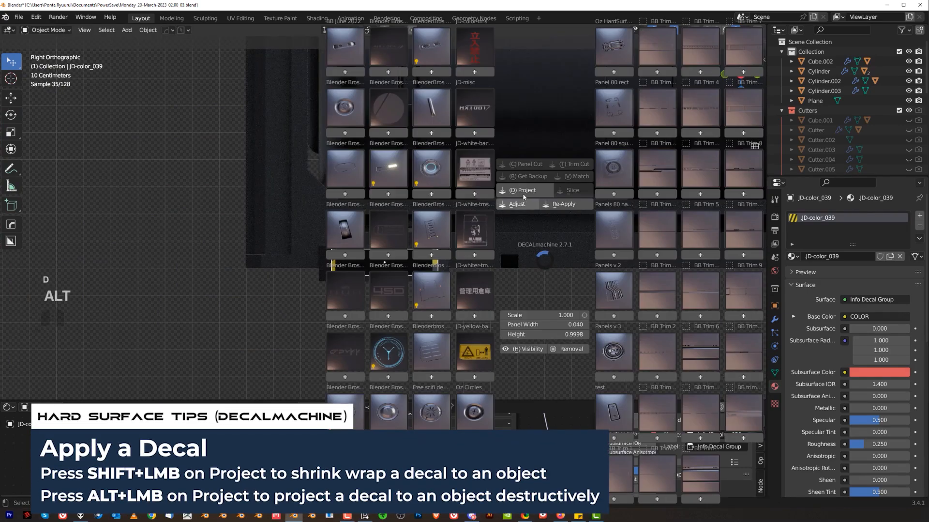
pyautogui.keyDown('alt'); pyautogui.click(522, 196); pyautogui.keyUp('alt')
pyautogui.scroll(-4, 322, 240)
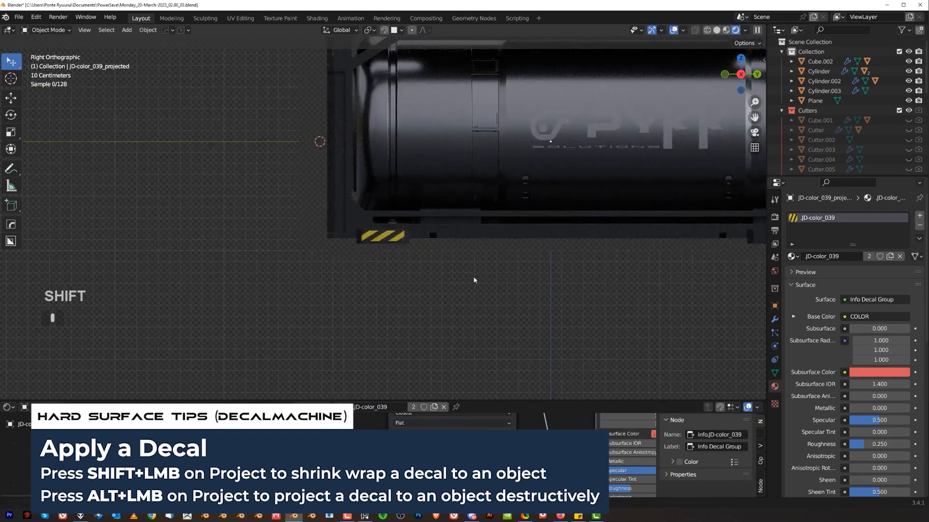
pyautogui.click(391, 251)
pyautogui.hotkey('alt', 'x')
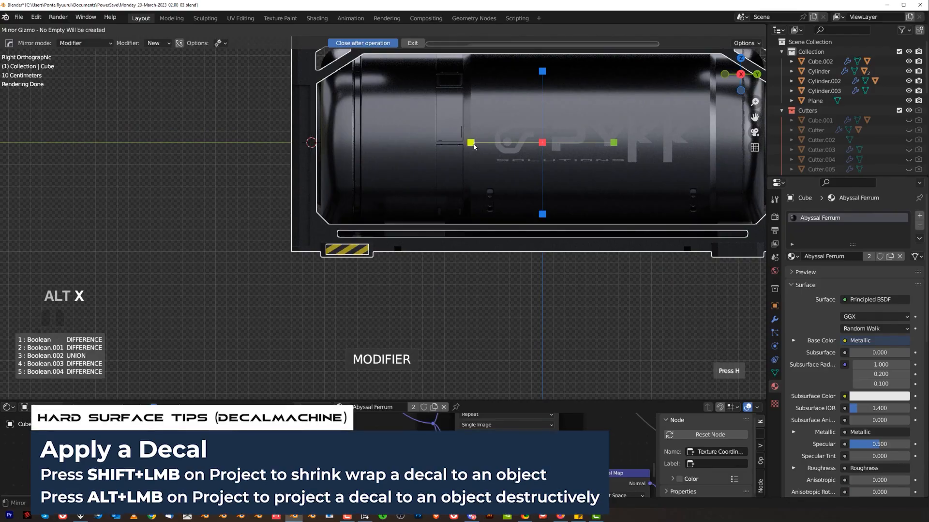
# Lower the alpha of the projected hazard stripe decal's material
pyautogui.scroll(4, 389, 299)
pyautogui.moveTo(389, 298); pyautogui.dragTo(435, 237, button='middle')
pyautogui.press('KP_5')
pyautogui.scroll(3, 429, 203)
pyautogui.scroll(2, 434, 237)
pyautogui.click(435, 238)
pyautogui.scroll(2, 435, 237)
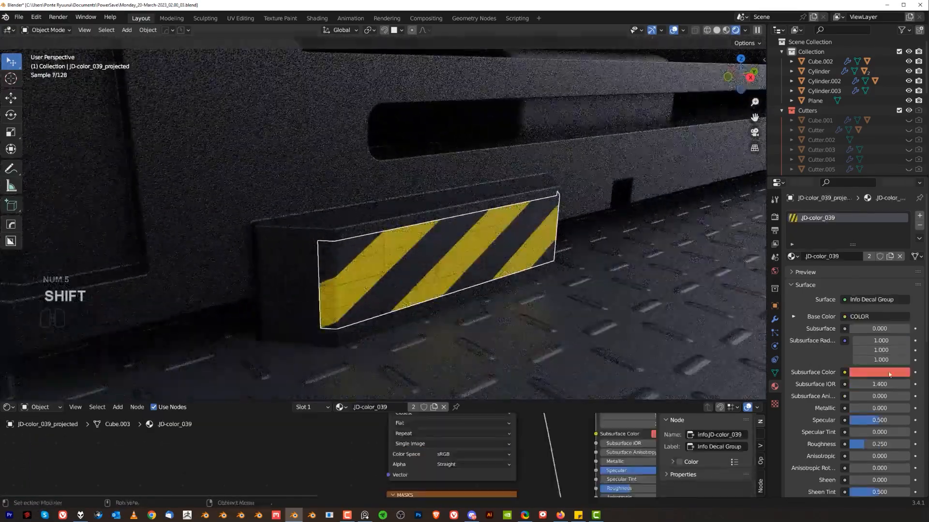
pyautogui.scroll(-12, 866, 339)
pyautogui.moveTo(886, 349)
pyautogui.keyDown('shift'); pyautogui.mouseDown()
pyautogui.moveTo(832, 349)
pyautogui.moveTo(871, 350)
pyautogui.mouseUp(); pyautogui.keyUp('shift')
pyautogui.scroll(-3, 596, 289)
pyautogui.scroll(-2, 597, 289)
# Insert the glowing light decal Blender Bros May 2021_003 onto the frame in the right orthographic view
pyautogui.click(597, 289)
pyautogui.scroll(-4, 503, 242)
pyautogui.keyDown('shift'); pyautogui.moveTo(500, 227); pyautogui.dragTo(396, 234, button='middle'); pyautogui.keyUp('shift')
pyautogui.keyDown('shift'); pyautogui.moveTo(371, 200); pyautogui.dragTo(380, 246, button='middle'); pyautogui.keyUp('shift')
pyautogui.press('`')
pyautogui.click(521, 219)
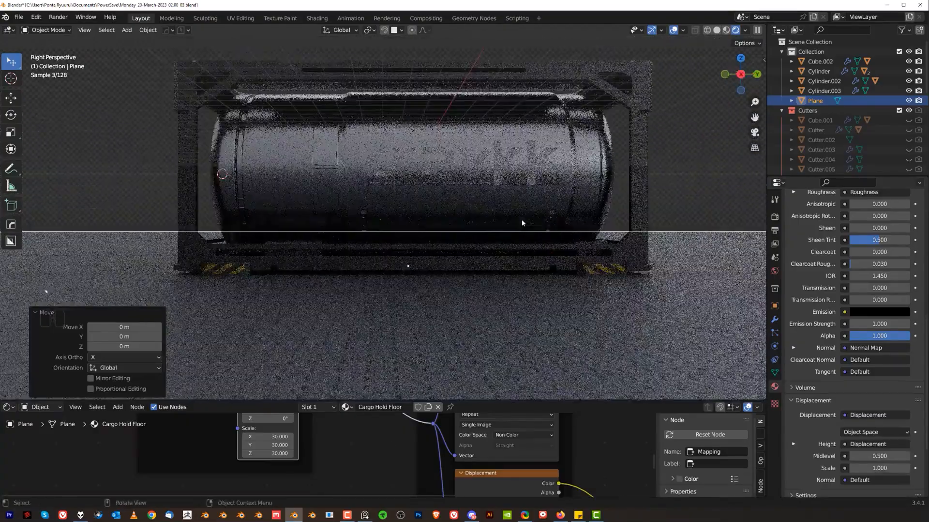
pyautogui.press('KP_5')
pyautogui.keyDown('shift'); pyautogui.moveTo(397, 144); pyautogui.dragTo(518, 216, button='middle'); pyautogui.keyUp('shift')
pyautogui.scroll(1, 483, 194)
pyautogui.click(360, 119)
pyautogui.scroll(3, 359, 124)
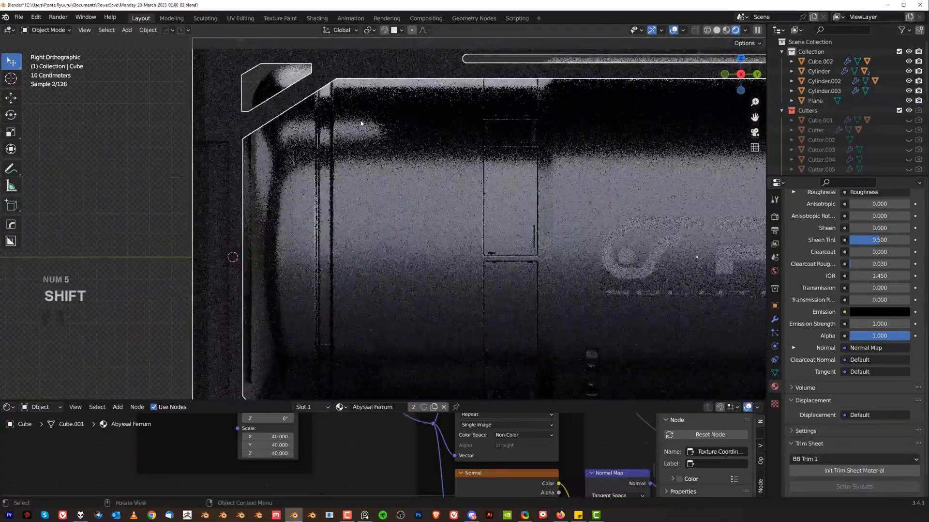
pyautogui.keyDown('shift'); pyautogui.moveTo(376, 64); pyautogui.dragTo(424, 162, button='middle'); pyautogui.keyUp('shift')
pyautogui.click(432, 160)
pyautogui.press('d')
pyautogui.moveTo(269, 163)
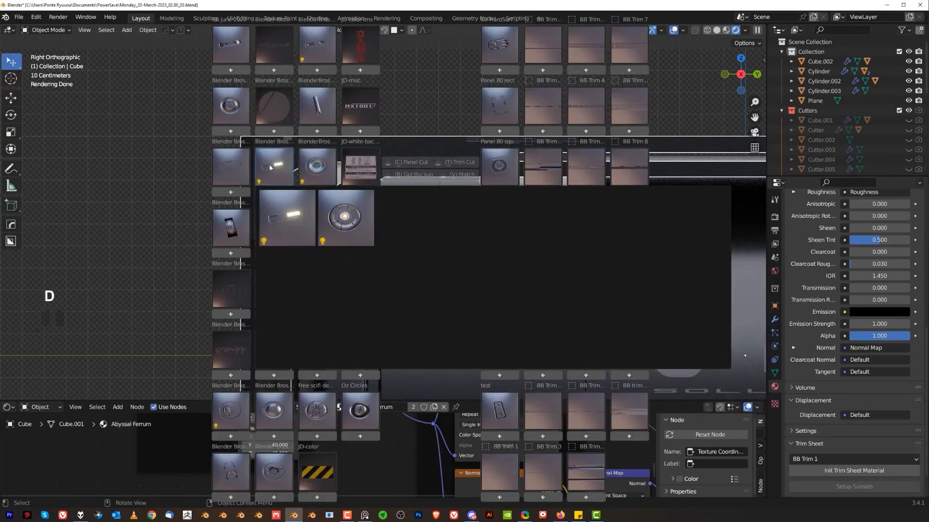
pyautogui.click(414, 227)
# Scale the light decal by about 0.15 and again by about 0.40, and place it in the frame's upper corner
pyautogui.press('s')
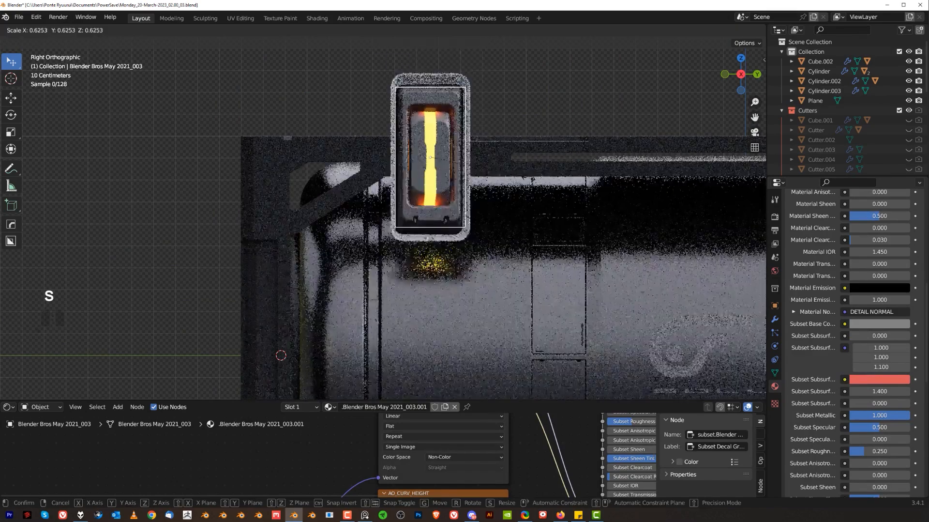
pyautogui.press('Return')
pyautogui.press('g')
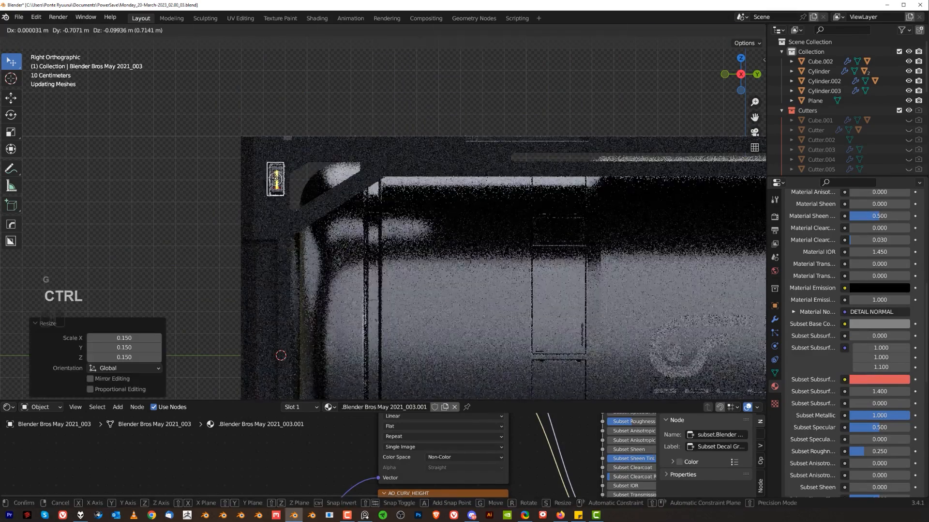
pyautogui.click(432, 179)
pyautogui.press('s')
pyautogui.click(356, 176)
pyautogui.press('g')
pyautogui.press('ctrl')
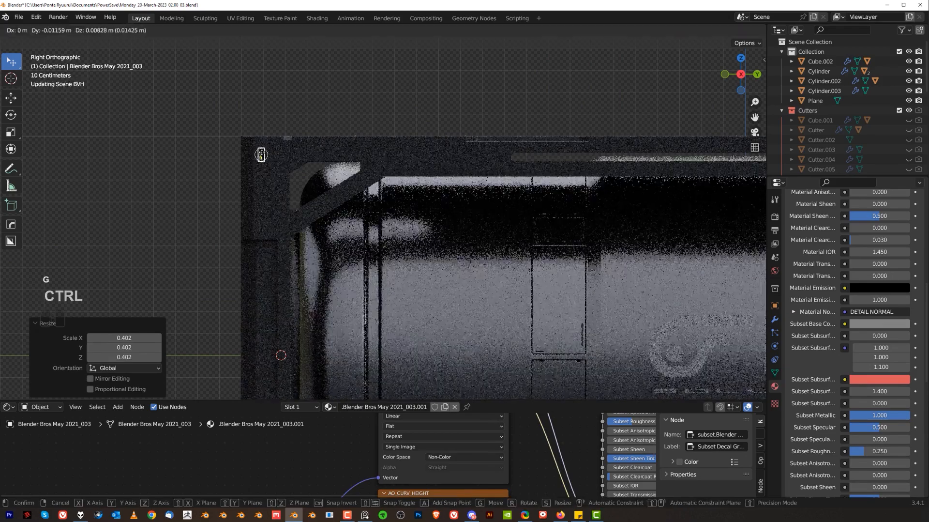
pyautogui.click(385, 167)
# Project the light decal destructively onto the frame and mirror it to the corner at the opposite end
pyautogui.scroll(-3, 385, 167)
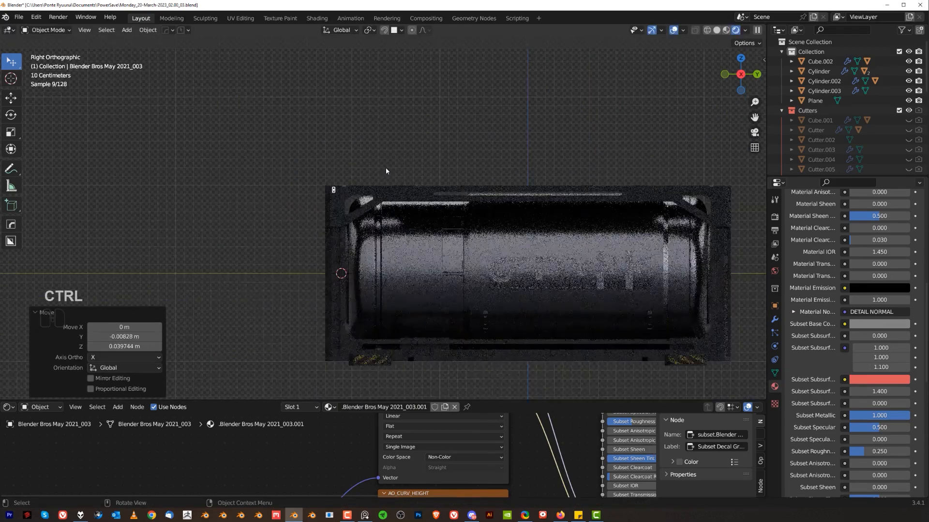
pyautogui.press('d')
pyautogui.keyDown('alt'); pyautogui.click(363, 190); pyautogui.keyUp('alt')
pyautogui.scroll(1, 377, 191)
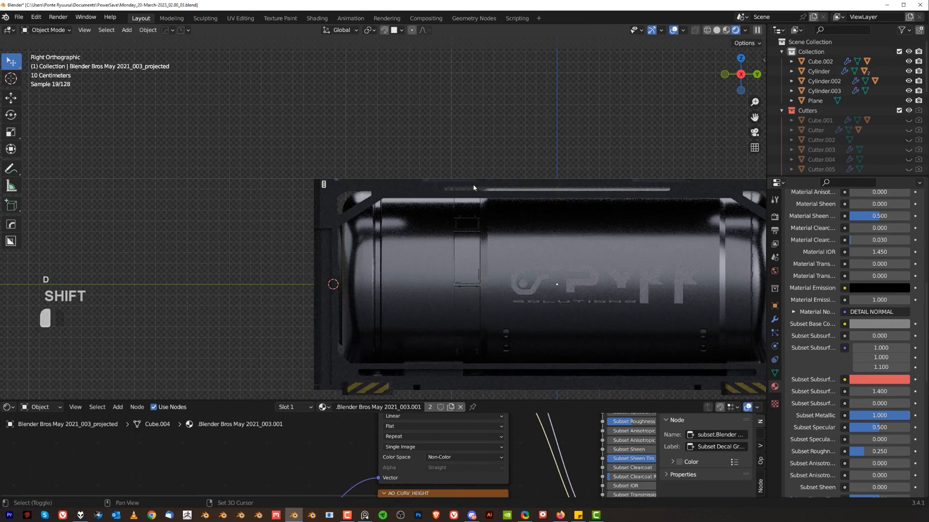
pyautogui.keyDown('shift'); pyautogui.click(473, 188); pyautogui.keyUp('shift')
pyautogui.hotkey('alt', 'x')
pyautogui.click(486, 284)
# Match the subset material of the projected light decal to Material.001
pyautogui.scroll(5, 338, 153)
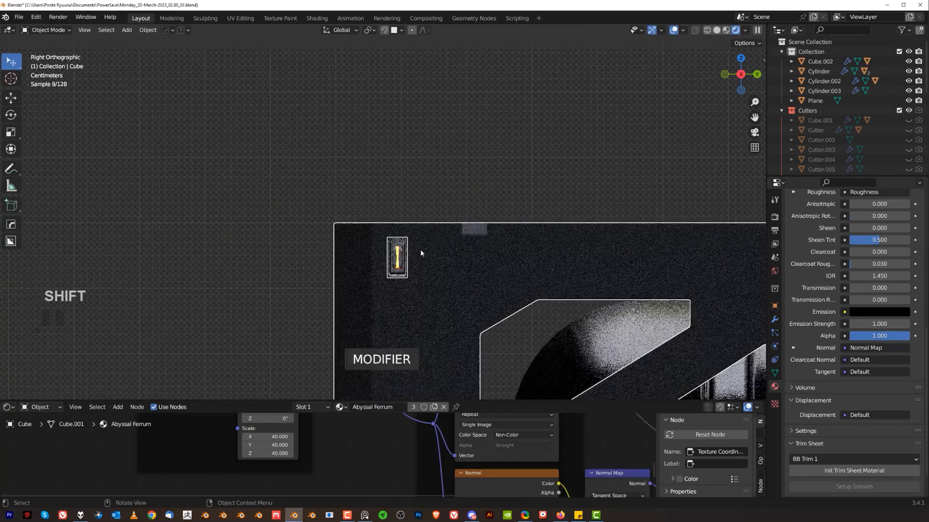
pyautogui.keyDown('shift'); pyautogui.click(397, 257); pyautogui.keyUp('shift')
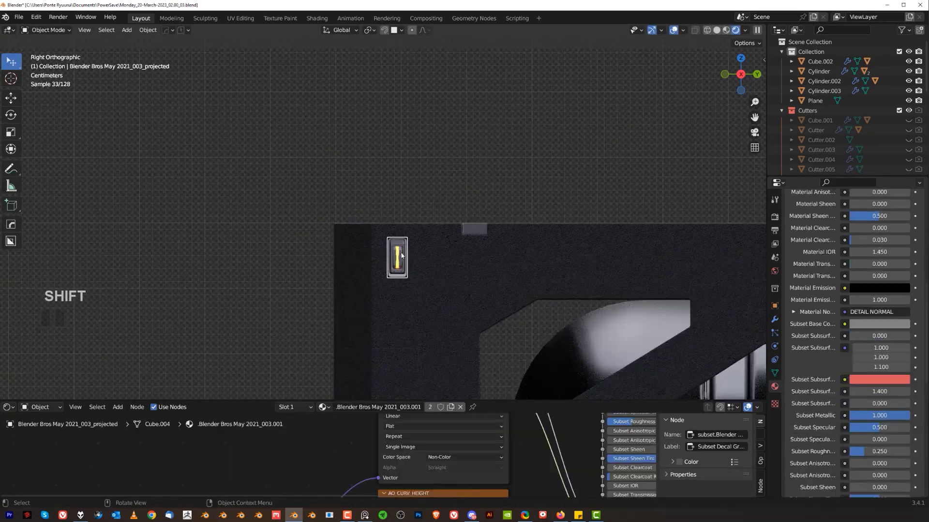
pyautogui.press('d')
pyautogui.click(438, 178)
pyautogui.scroll(-2, 438, 175)
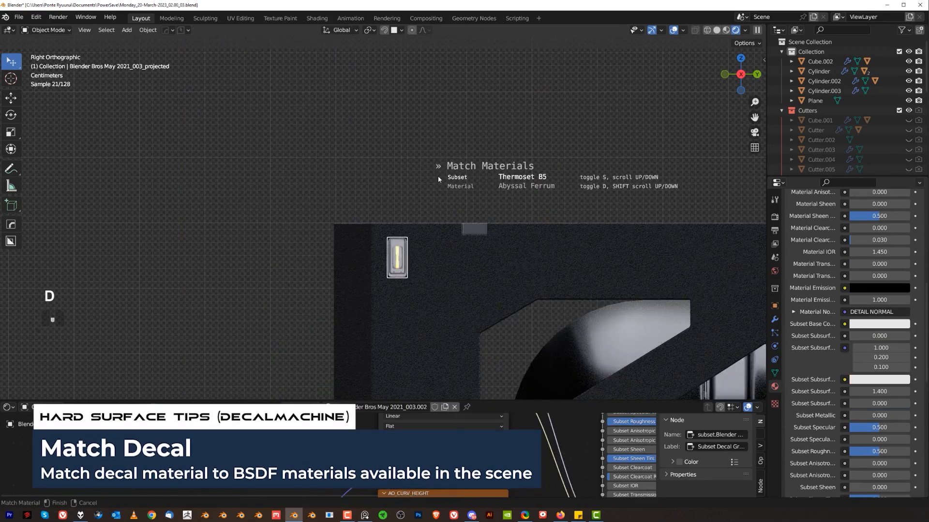
pyautogui.click(438, 177)
pyautogui.scroll(3, 396, 244)
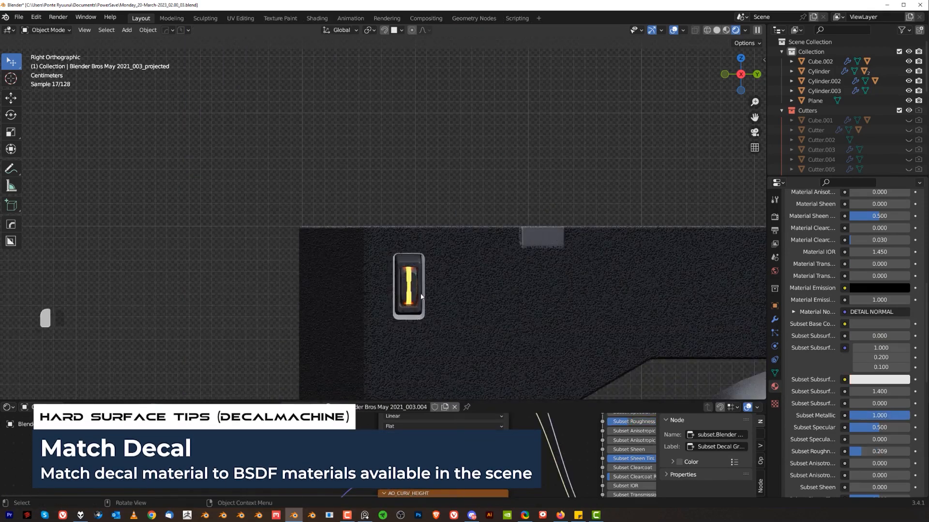
# Match the light decal's main material to Material.002, keeping Material.001 for the subset
pyautogui.press('d')
pyautogui.click(451, 175)
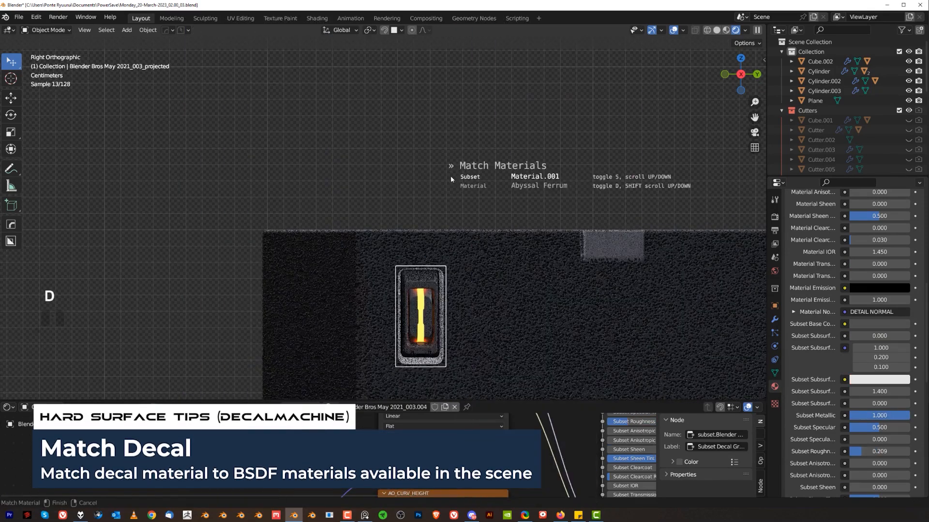
pyautogui.keyDown('shift'); pyautogui.scroll(-3, 451, 179); pyautogui.keyUp('shift')
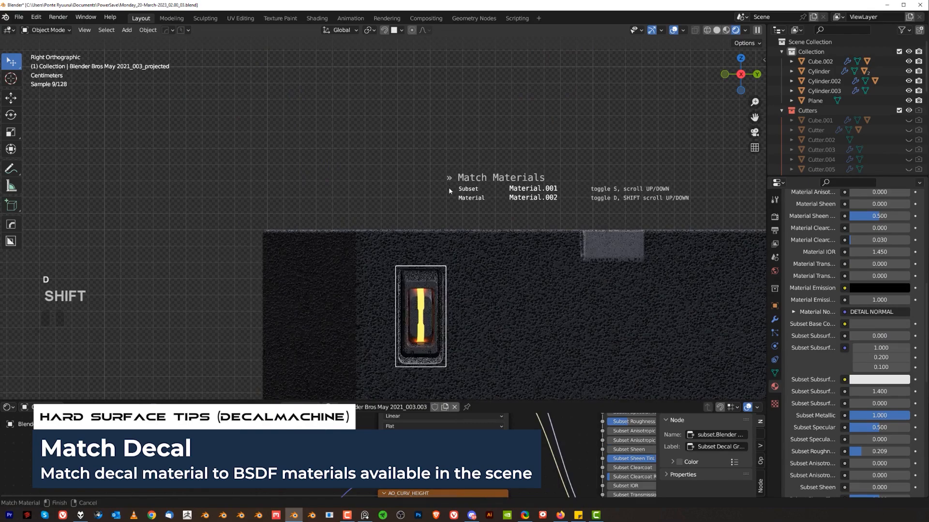
pyautogui.click(450, 190)
# Try a Blender Bros October 2021 decal on the frame's upper beam, then delete it
pyautogui.scroll(-5, 443, 189)
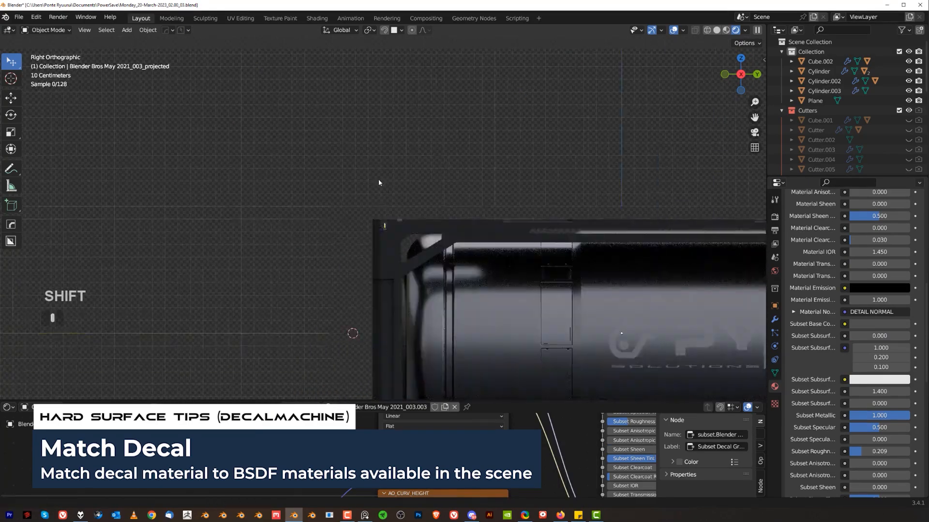
pyautogui.scroll(4, 382, 199)
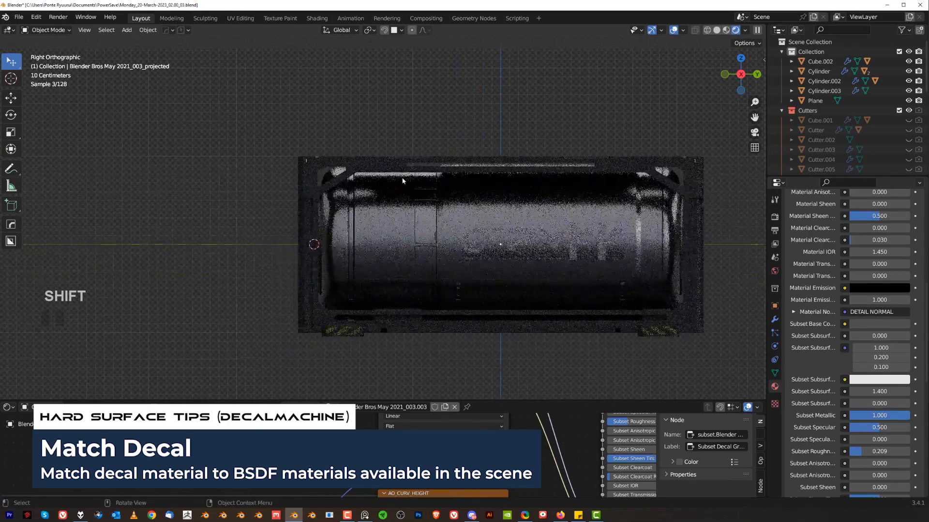
pyautogui.keyDown('shift'); pyautogui.moveTo(409, 216); pyautogui.dragTo(436, 265, button='middle'); pyautogui.keyUp('shift')
pyautogui.scroll(3, 421, 222)
pyautogui.click(403, 169)
pyautogui.scroll(3, 394, 165)
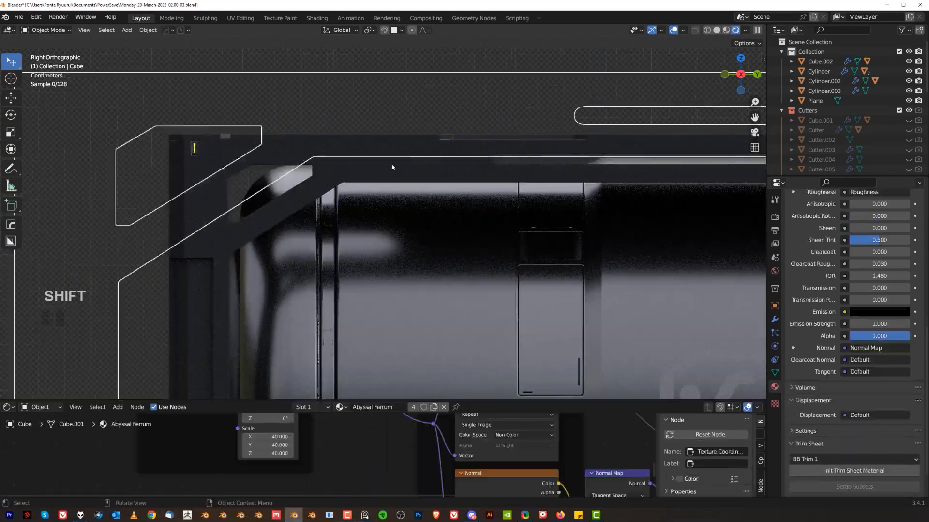
pyautogui.keyDown('shift'); pyautogui.moveTo(394, 166); pyautogui.dragTo(406, 239, button='middle'); pyautogui.keyUp('shift')
pyautogui.press('d')
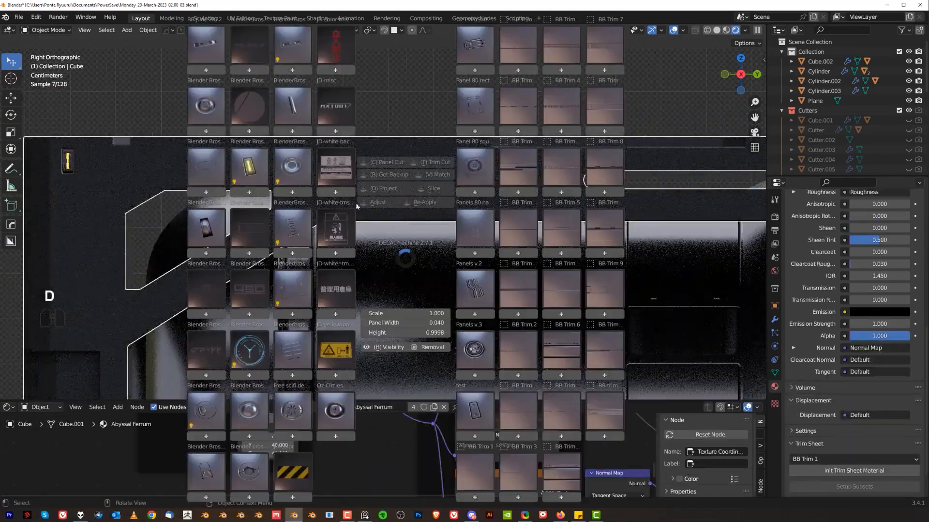
pyautogui.click(245, 312)
pyautogui.press('s')
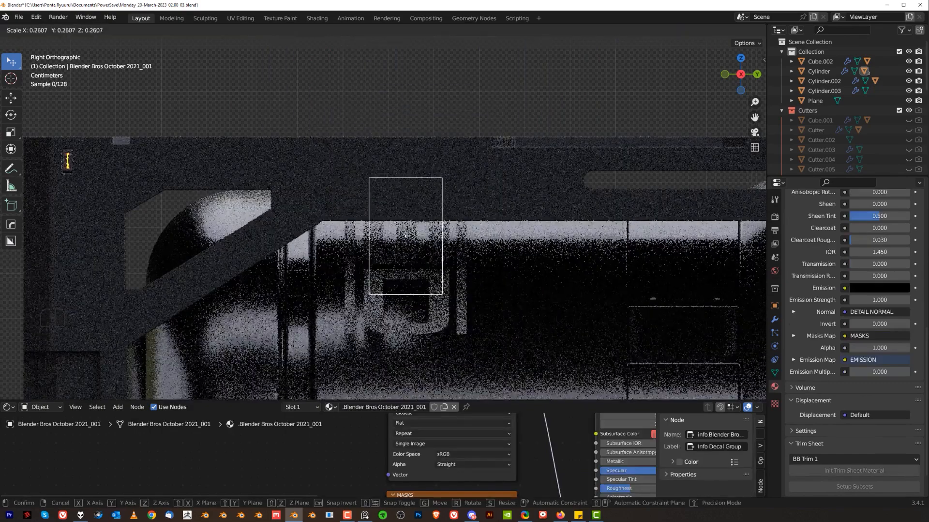
pyautogui.click(414, 274)
pyautogui.press('d')
pyautogui.click(405, 211)
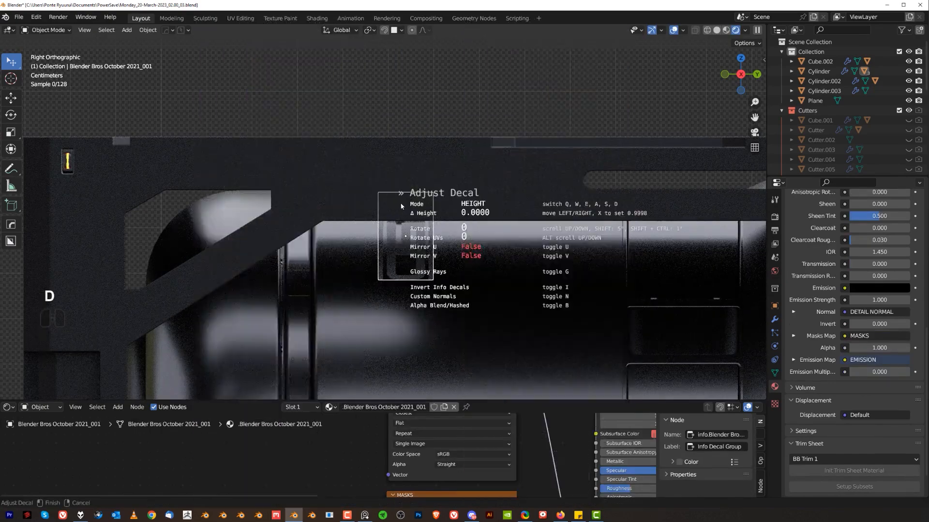
pyautogui.click(403, 209)
pyautogui.press('x')
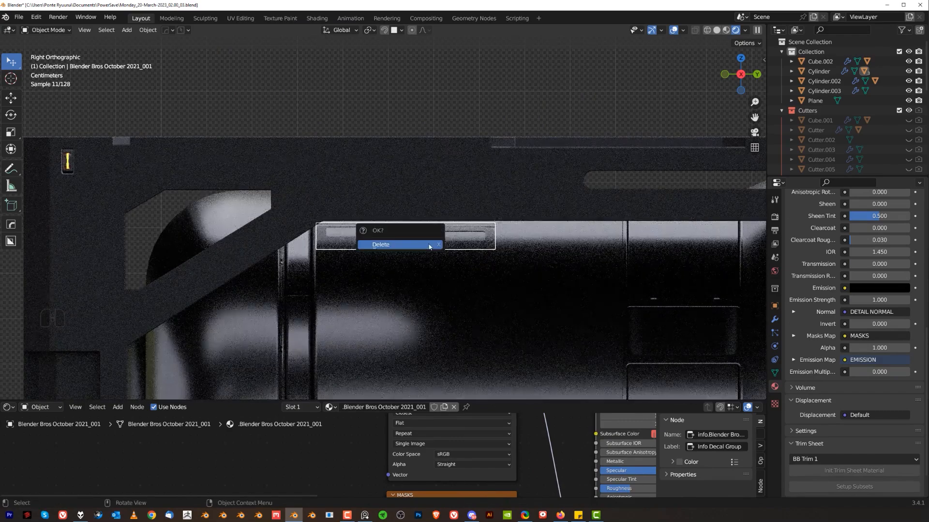
pyautogui.click(401, 244)
# Insert the Blender Bros Nov 2021_009 decal, scale it down and place it on the frame's upper beam near the diagonal brace
pyautogui.press('d')
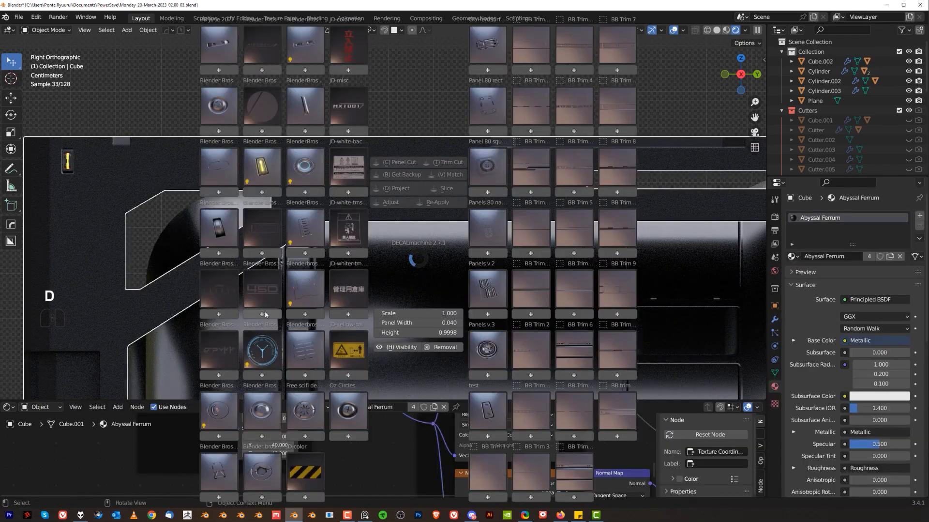
pyautogui.click(260, 237)
pyautogui.click(260, 344)
pyautogui.press('s')
pyautogui.click(407, 208)
pyautogui.press('g')
pyautogui.click(341, 198)
# Project the Blender Bros Nov 2021_009 decal onto the frame's upper beam
pyautogui.press('d')
pyautogui.click(359, 201)
pyautogui.scroll(-8, 420, 158)
pyautogui.keyDown('shift'); pyautogui.moveTo(424, 247); pyautogui.dragTo(409, 189, button='middle'); pyautogui.keyUp('shift')
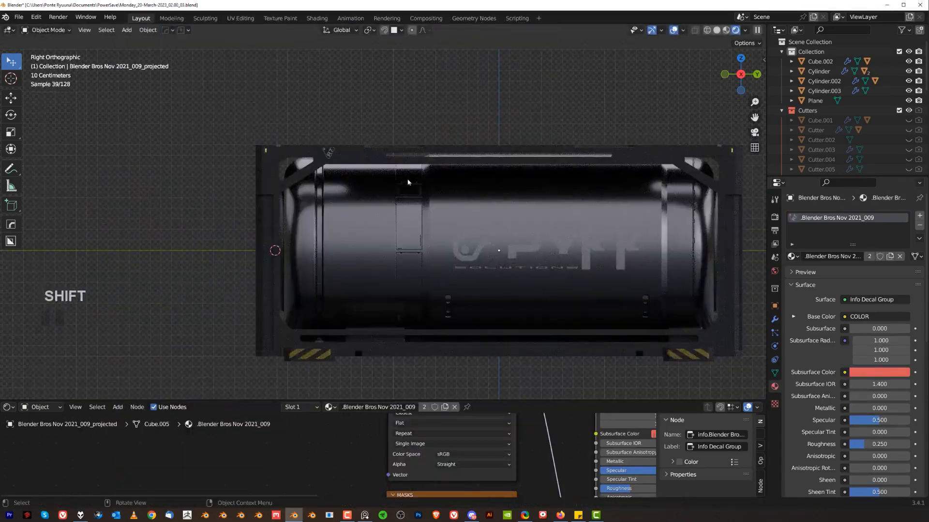
# Align the view to the recessed face on the frame's corner post beside the tank's end cap
pyautogui.keyDown('shift'); pyautogui.moveTo(552, 225); pyautogui.dragTo(643, 190, button='middle'); pyautogui.keyUp('shift')
pyautogui.scroll(5, 643, 189)
pyautogui.click(367, 188)
pyautogui.press('d')
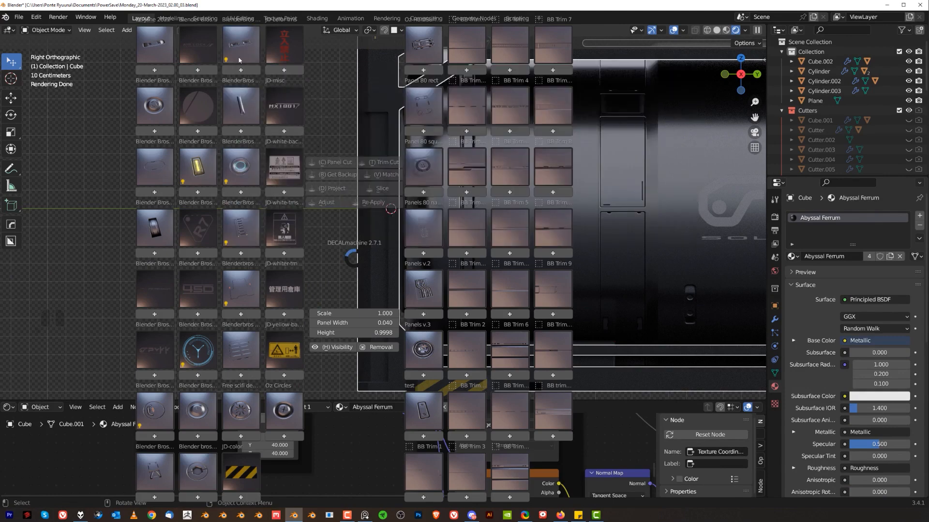
pyautogui.moveTo(238, 55)
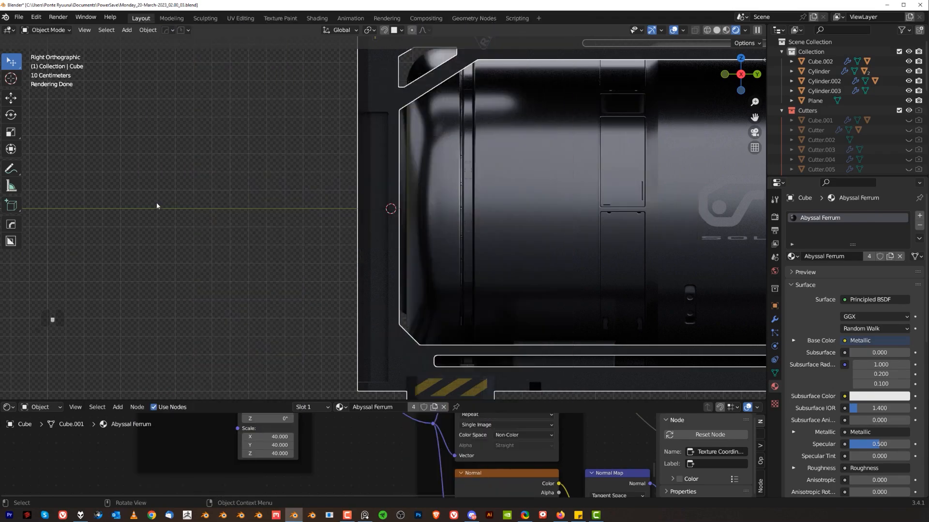
pyautogui.moveTo(156, 202); pyautogui.dragTo(393, 179, button='middle')
pyautogui.press('KP_5')
pyautogui.keyDown('shift'); pyautogui.moveTo(465, 179); pyautogui.dragTo(382, 194, button='middle'); pyautogui.keyUp('shift')
pyautogui.scroll(2, 381, 195)
pyautogui.press('Tab')
pyautogui.click(426, 210)
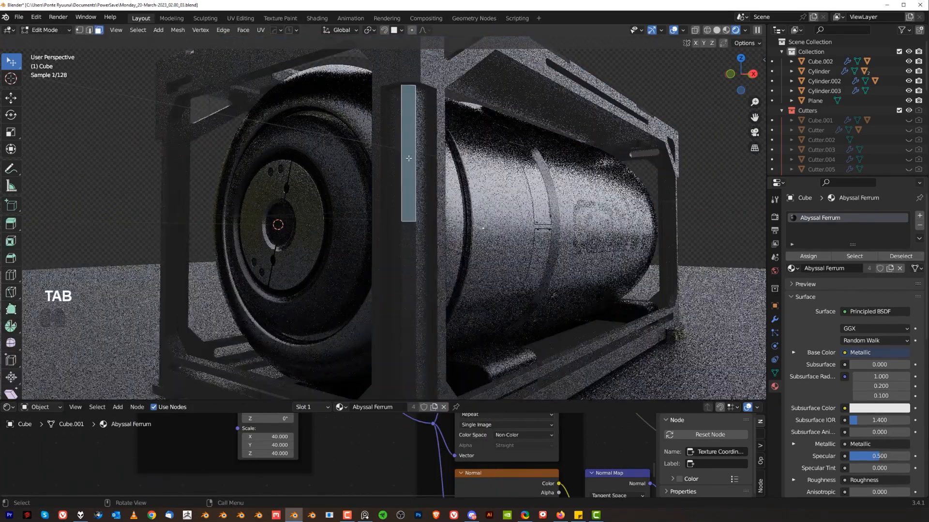
pyautogui.hotkey('ctrl', 'q')
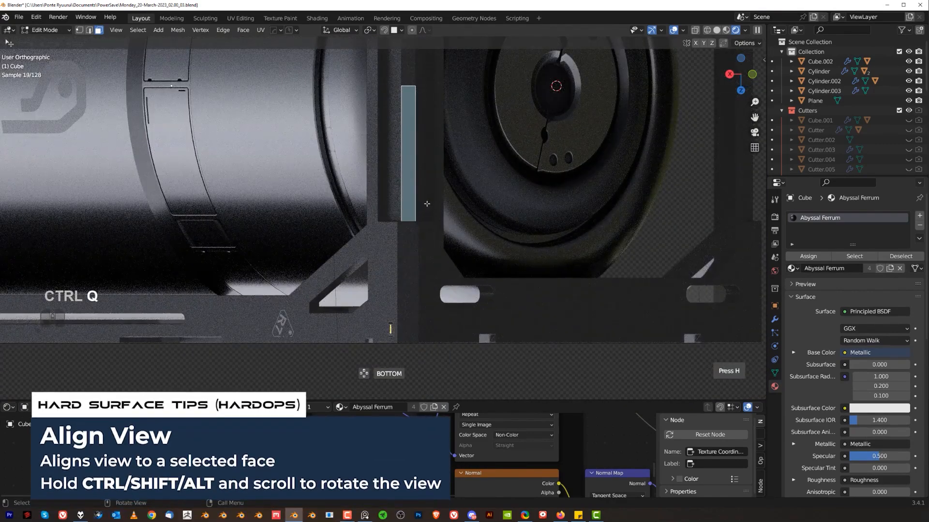
# Run the HardOps Align View mesh tool on the selected corner-post face, and return to Object Mode
pyautogui.press('q')
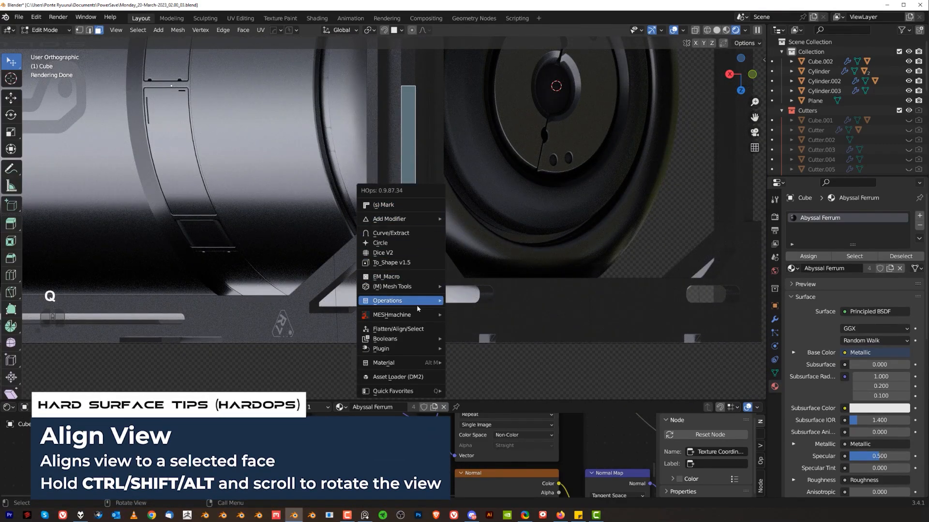
pyautogui.moveTo(418, 307)
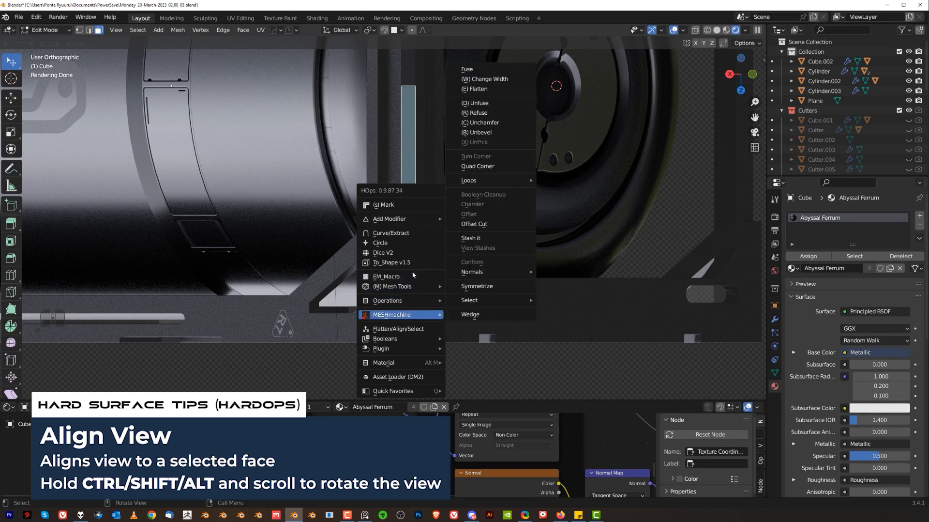
pyautogui.moveTo(414, 290)
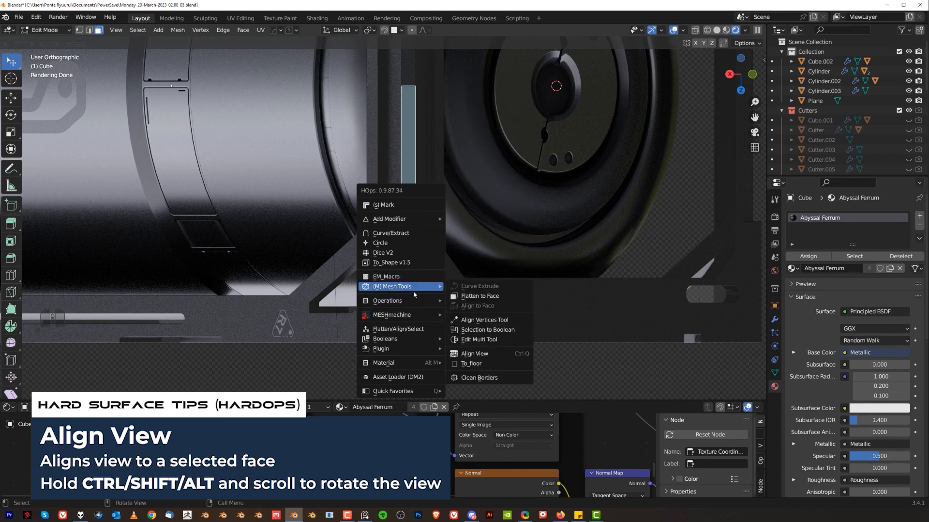
pyautogui.click(472, 353)
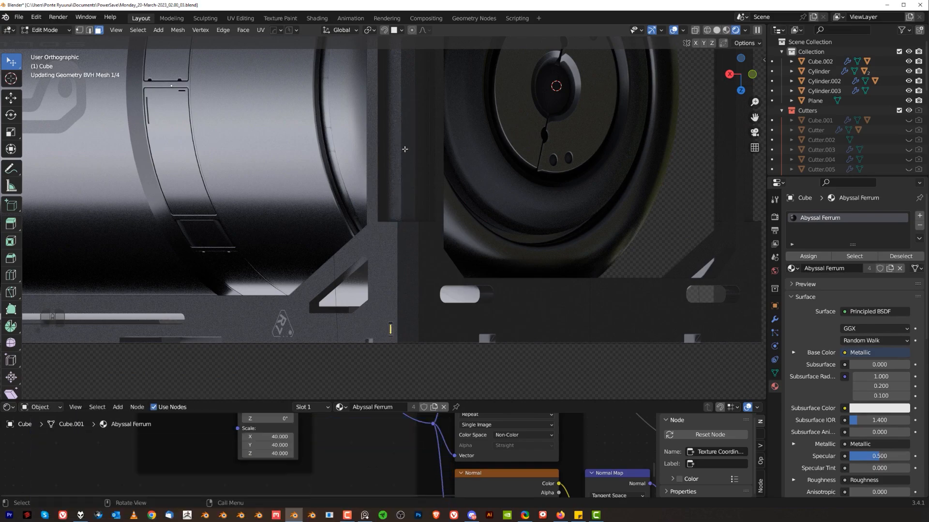
pyautogui.press('Tab')
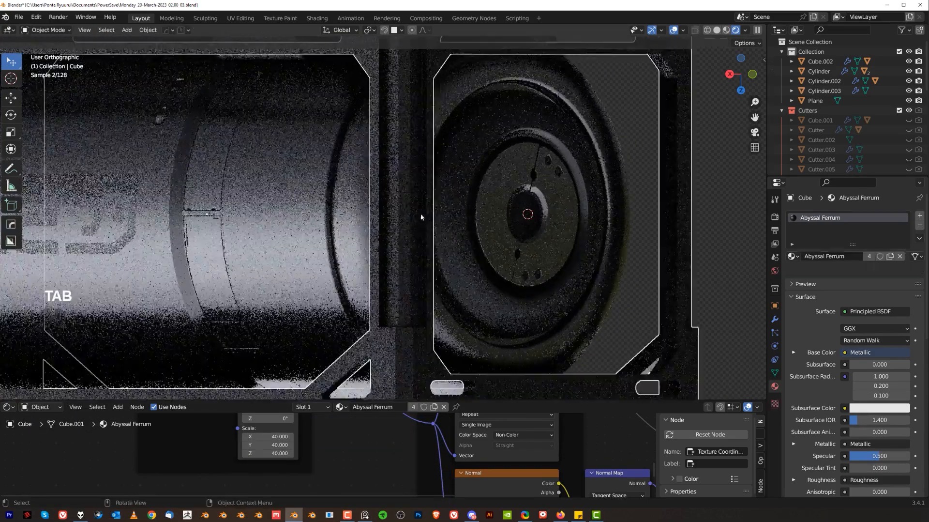
# Insert the BlenderBros June 2021_001_01 decal on the corner post's recess and scale it to 0.215
pyautogui.scroll(2, 393, 210)
pyautogui.press('d')
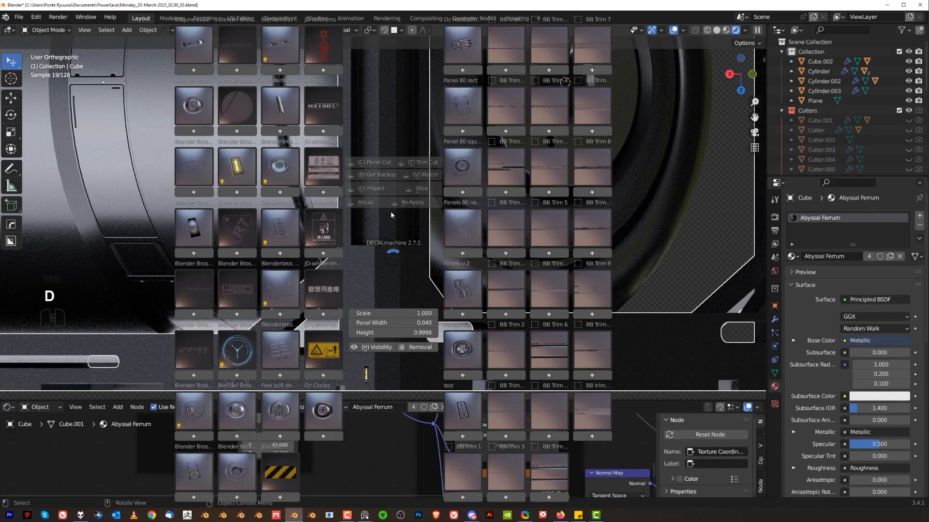
pyautogui.click(198, 226)
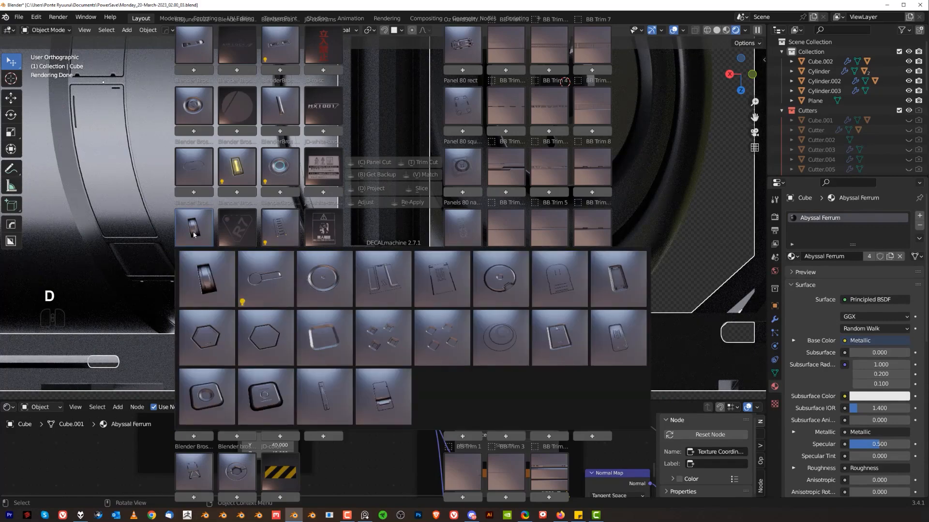
pyautogui.click(292, 168)
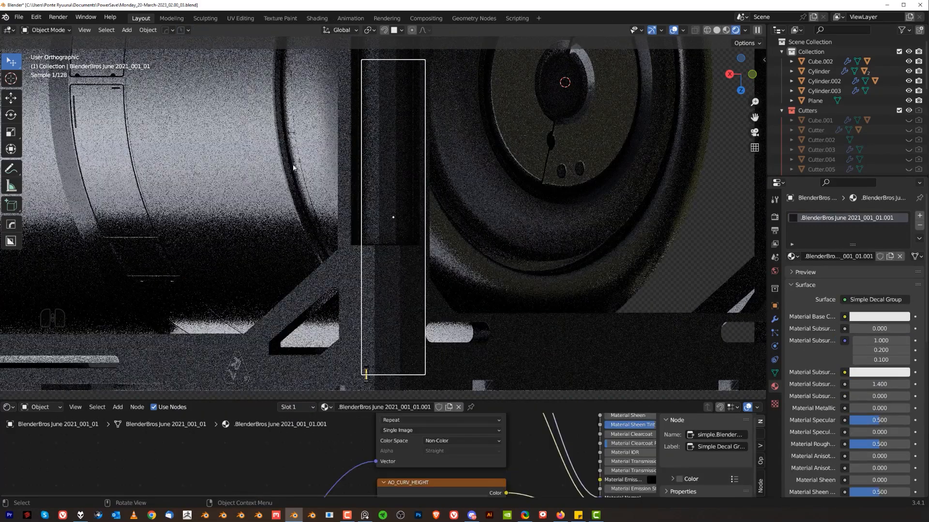
pyautogui.press('s')
pyautogui.click(435, 208)
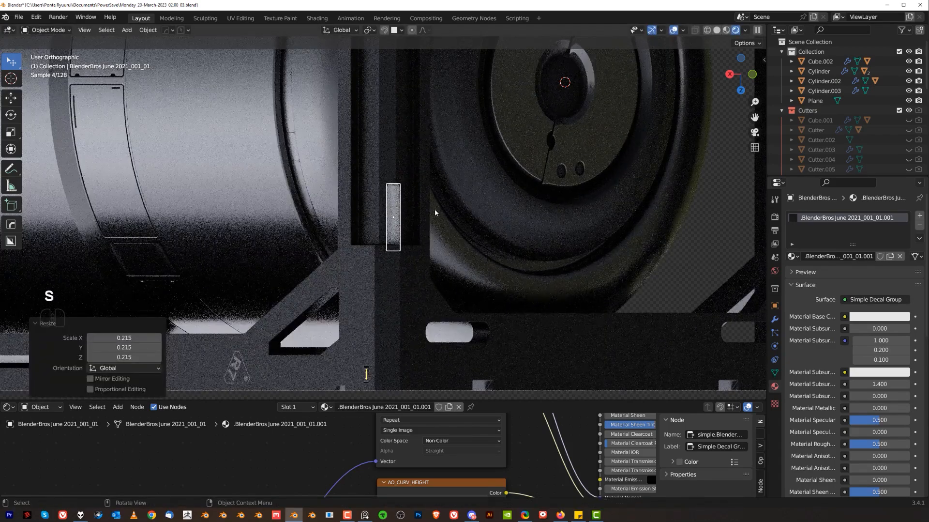
# Rotate the decal by -90 degrees, shrink it to a small slot and place it near the lower end of the recess
pyautogui.press('d')
pyautogui.click(411, 202)
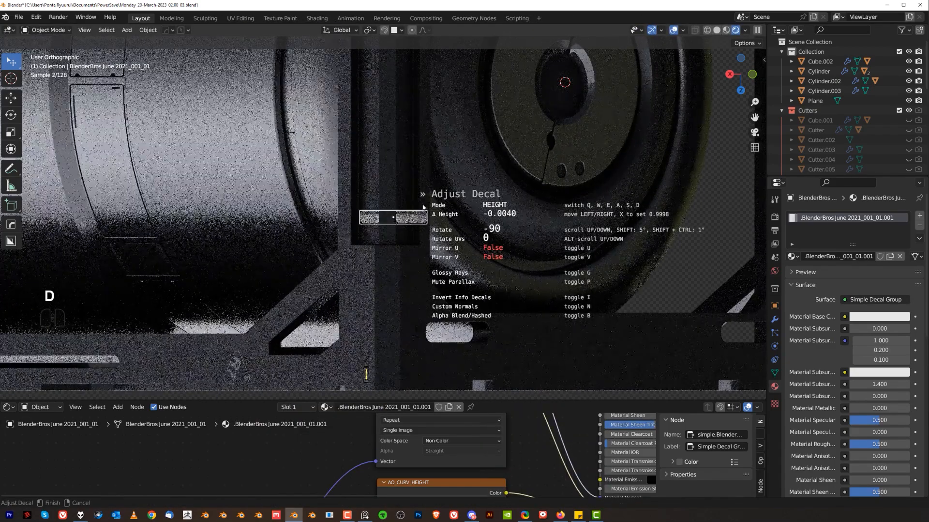
pyautogui.click(393, 215)
pyautogui.press('s')
pyautogui.click(393, 217)
pyautogui.press('g')
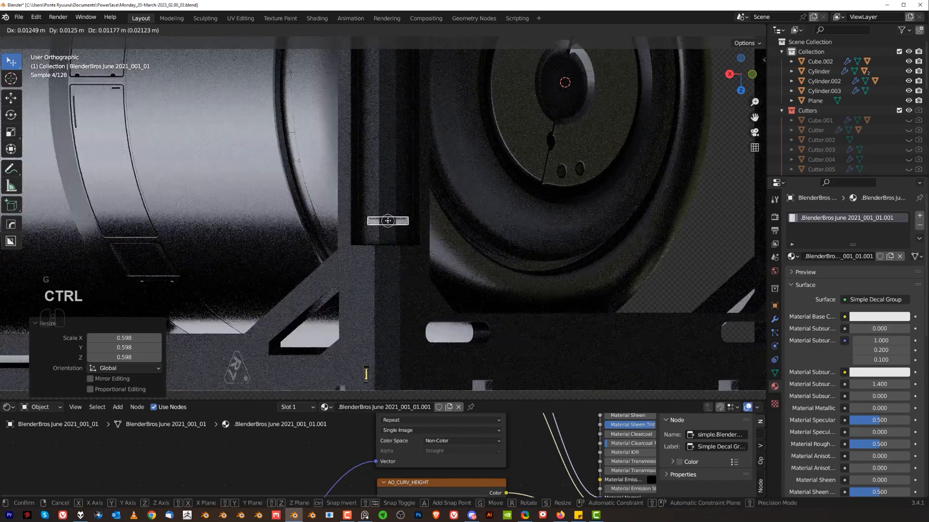
pyautogui.click(387, 221)
pyautogui.press('s')
pyautogui.click(452, 223)
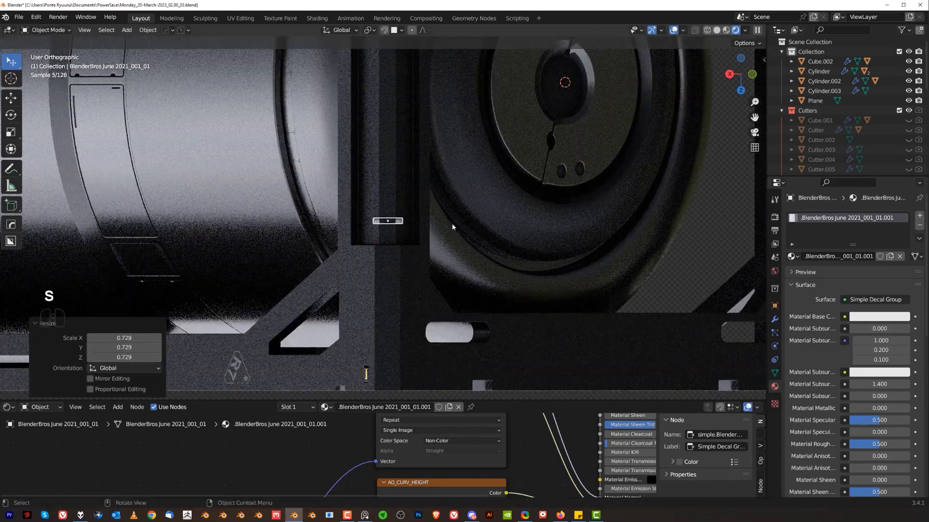
# Project the slot decal onto the frame's corner post
pyautogui.press('d')
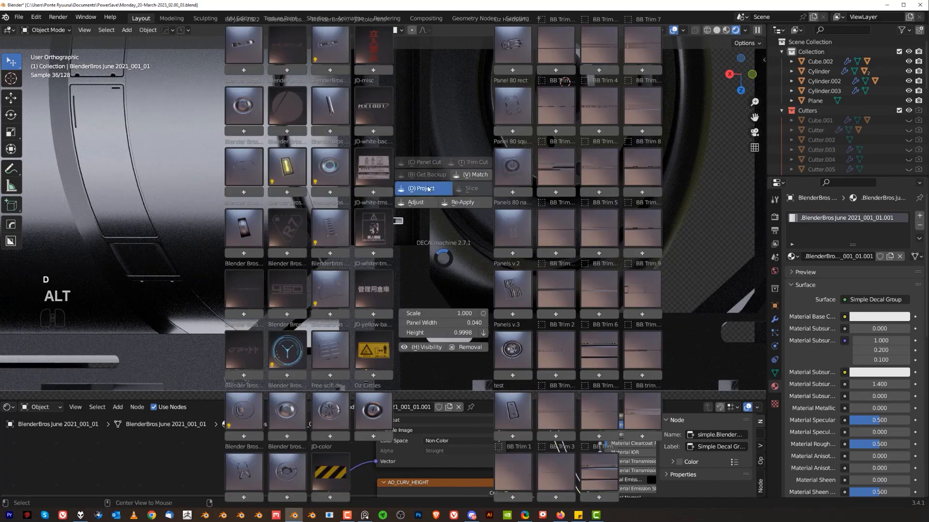
pyautogui.click(432, 189)
pyautogui.scroll(4, 434, 226)
pyautogui.scroll(-3, 434, 226)
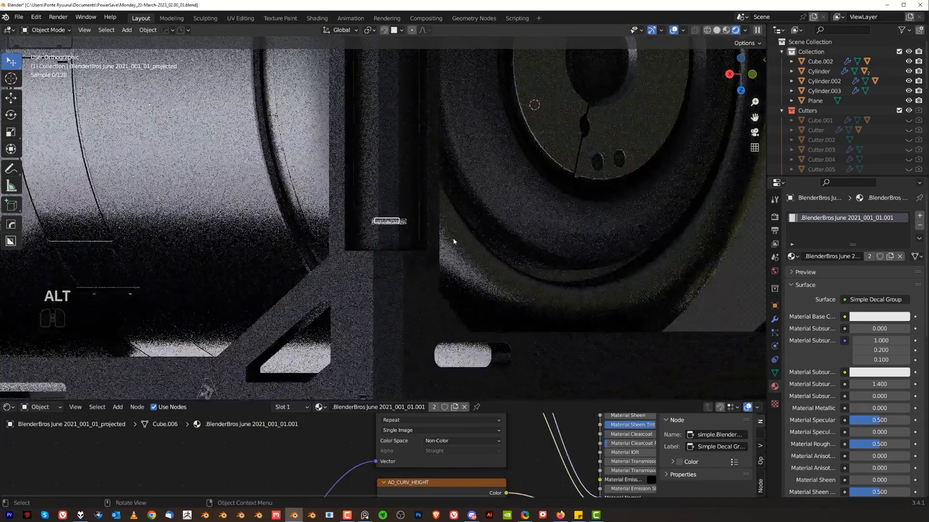
# Array the projected slot decal 9 times along Z with a constant offset of about -0.063
pyautogui.press('q')
pyautogui.click(446, 234)
pyautogui.press('x')
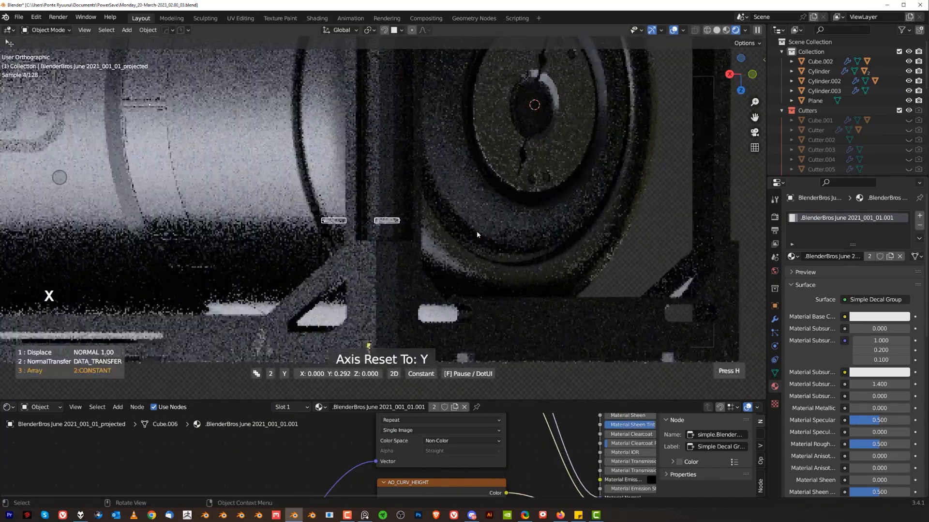
pyautogui.scroll(3, 469, 224)
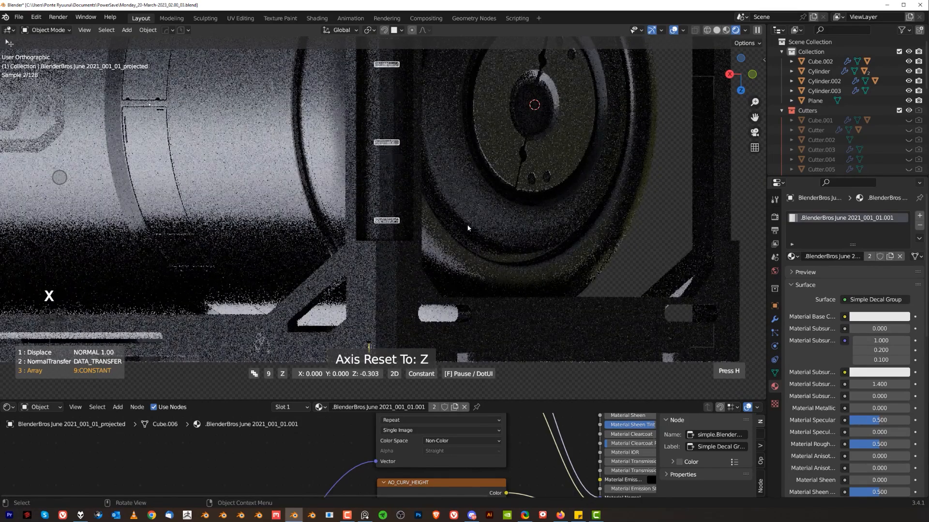
pyautogui.press('shift')
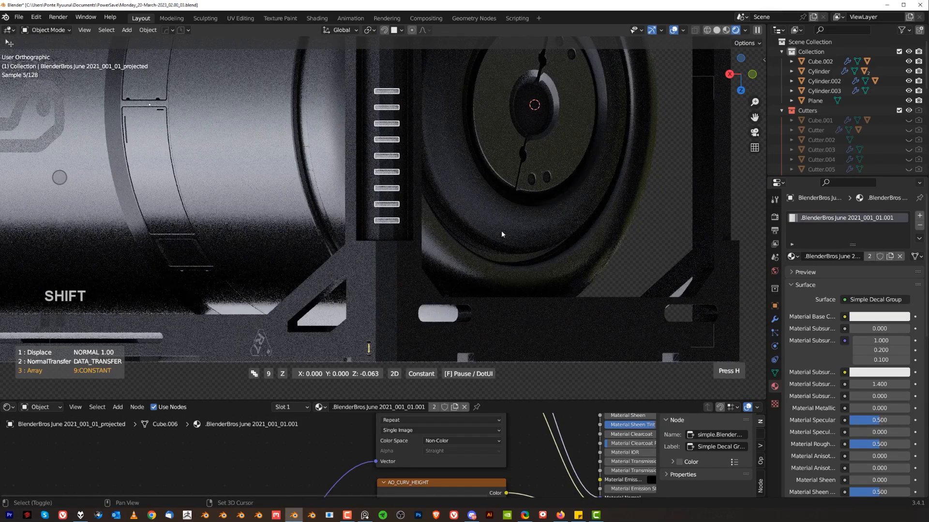
pyautogui.click(501, 231)
# Raise the slot decal's array count to 16 along the corner post
pyautogui.scroll(-5, 490, 204)
pyautogui.press('q')
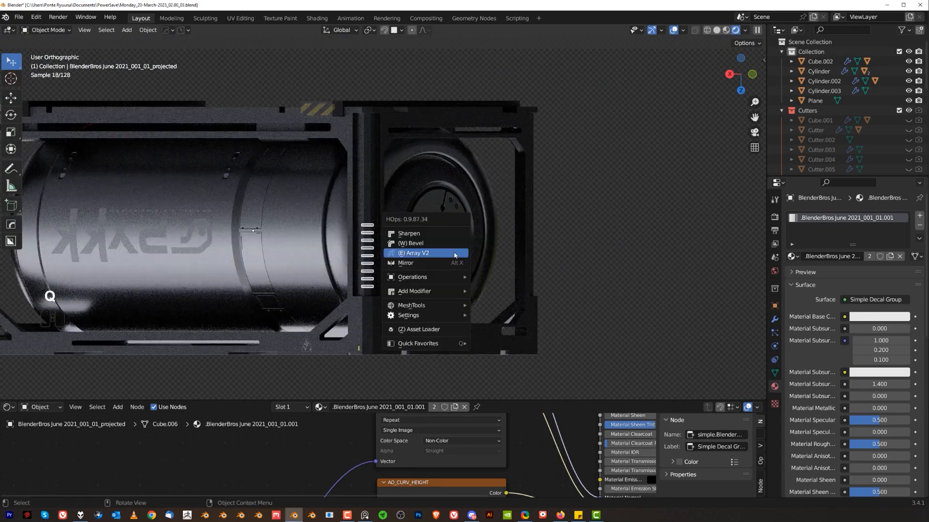
pyautogui.click(455, 253)
pyautogui.scroll(7, 456, 249)
pyautogui.click(453, 252)
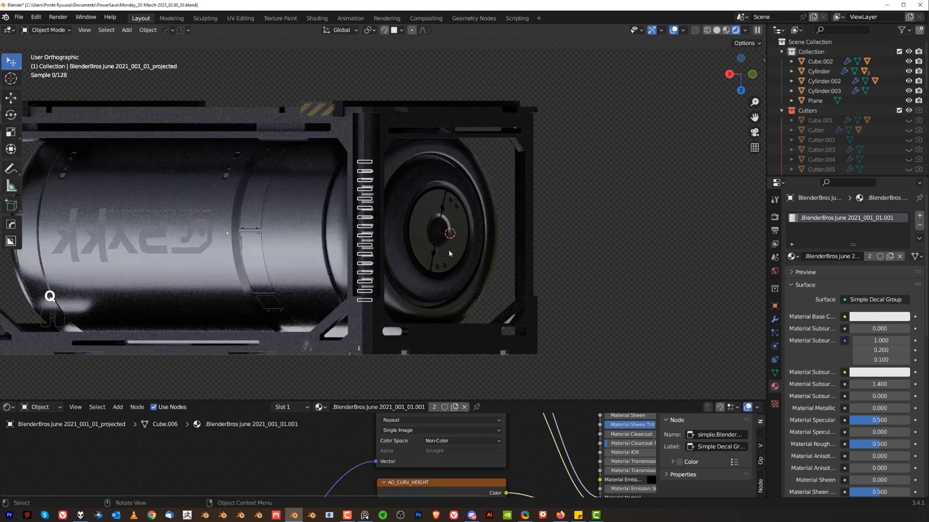
# Match the arrayed slot decals' material to Default
pyautogui.scroll(3, 411, 254)
pyautogui.press('d')
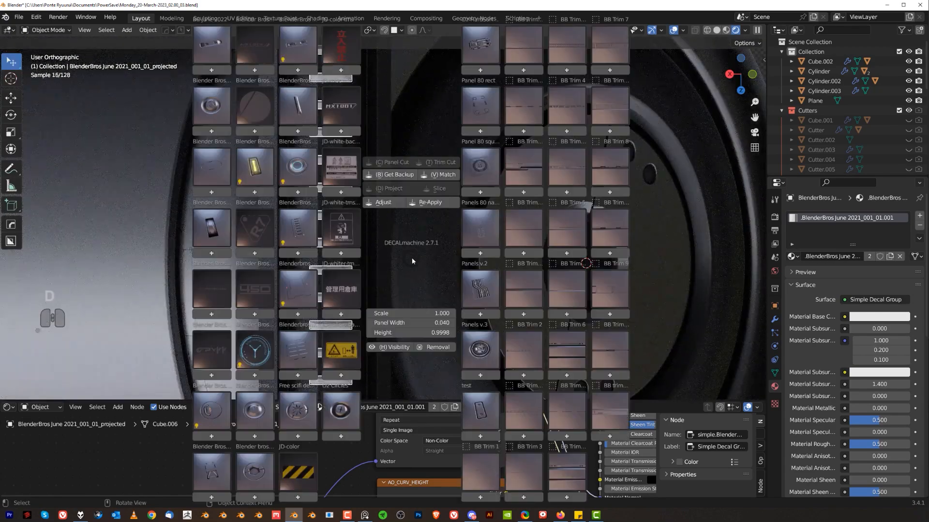
pyautogui.click(444, 175)
pyautogui.press('shift')
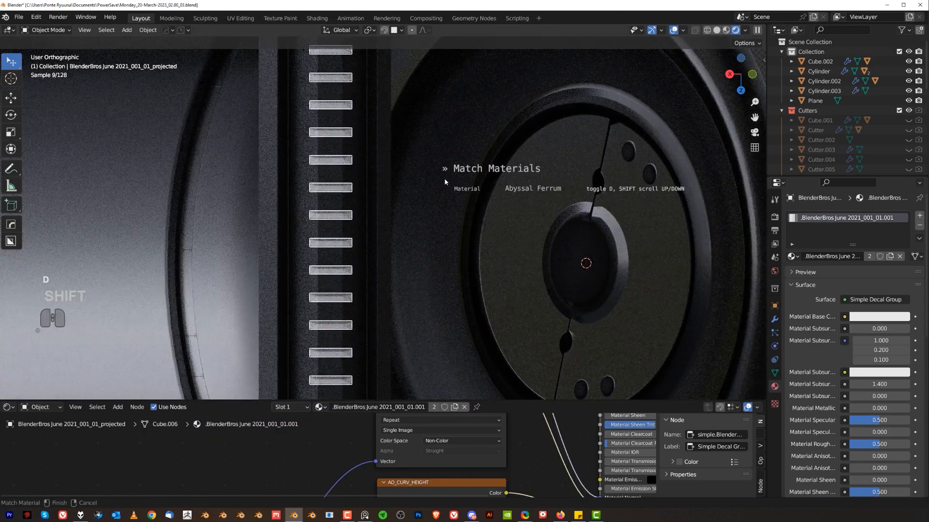
pyautogui.keyDown('shift'); pyautogui.scroll(-2, 445, 183); pyautogui.keyUp('shift')
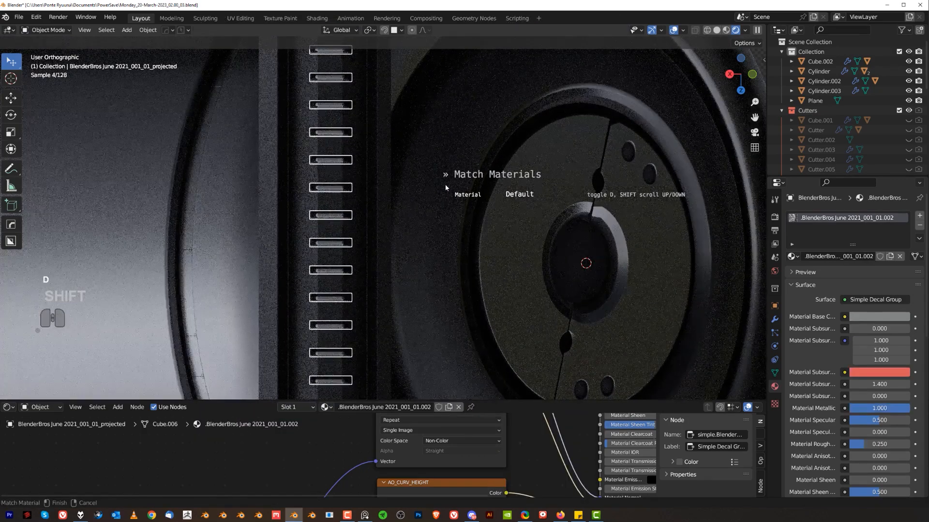
pyautogui.click(427, 191)
# Mirror the slot decals about the frame on the Y and X axes onto the other corner posts
pyautogui.moveTo(426, 191); pyautogui.dragTo(336, 193, button='middle')
pyautogui.scroll(-4, 368, 206)
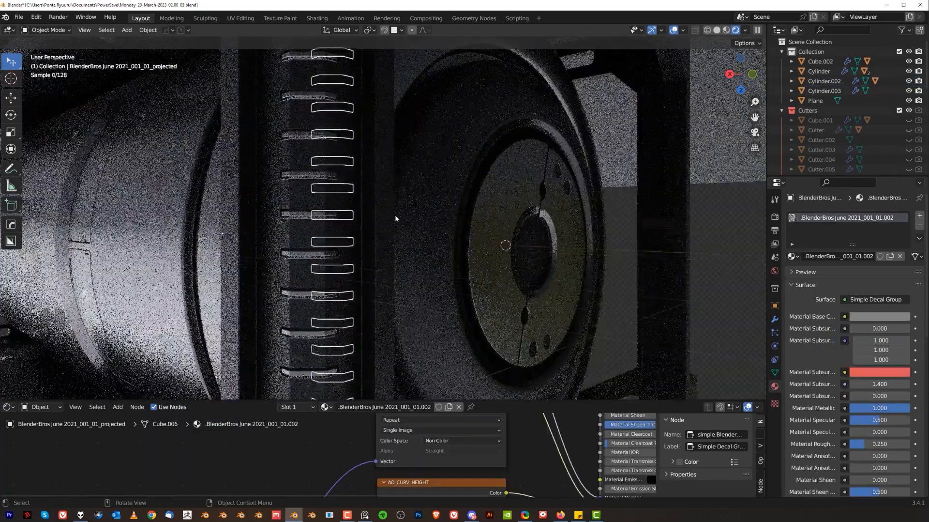
pyautogui.press('KP_5')
pyautogui.moveTo(434, 225); pyautogui.dragTo(349, 236, button='middle')
pyautogui.click(730, 133)
pyautogui.scroll(2, 378, 208)
pyautogui.click(372, 162)
pyautogui.hotkey('alt', 'x')
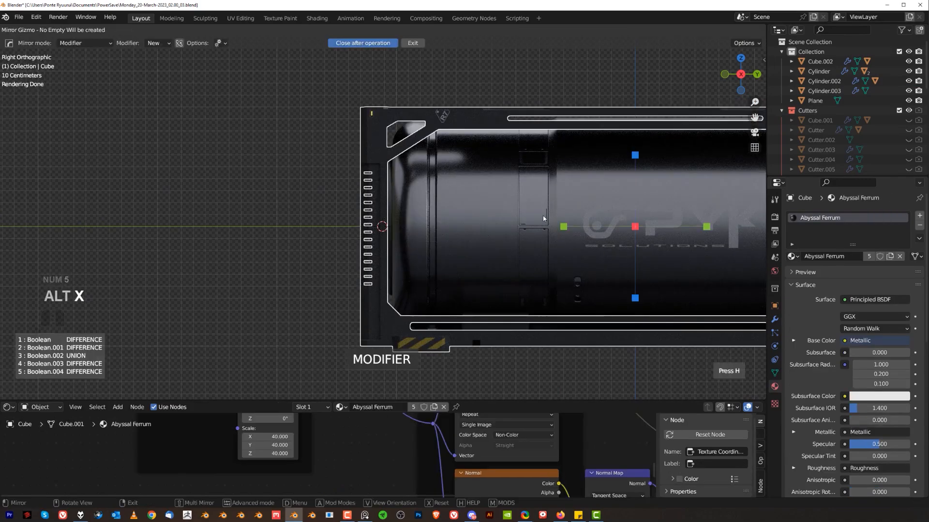
pyautogui.click(564, 226)
pyautogui.moveTo(570, 229); pyautogui.dragTo(666, 240, button='middle')
pyautogui.keyDown('shift'); pyautogui.click(653, 228); pyautogui.keyUp('shift')
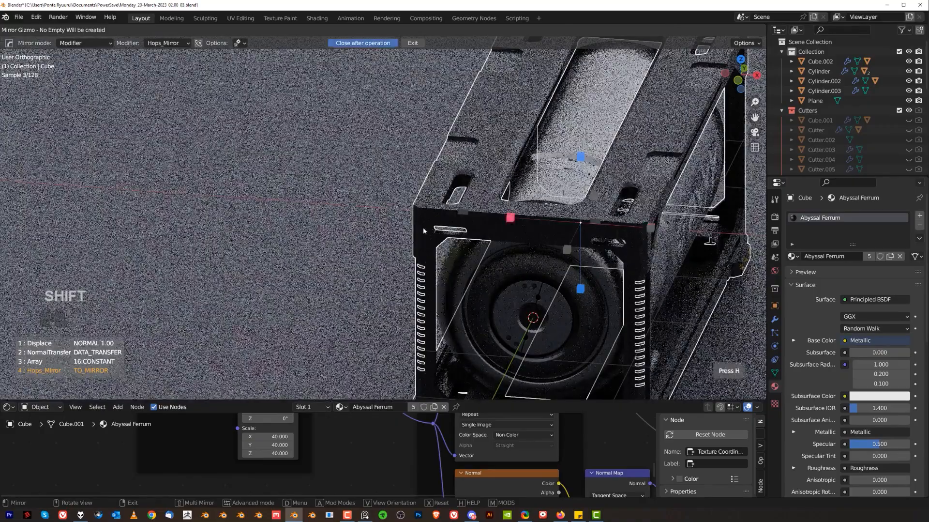
pyautogui.rightClick(319, 208)
# Match the mirrored slot decals' material to Material
pyautogui.press('KP_5')
pyautogui.click(372, 234)
pyautogui.moveTo(373, 233); pyautogui.dragTo(311, 201, button='middle')
pyautogui.scroll(4, 385, 168)
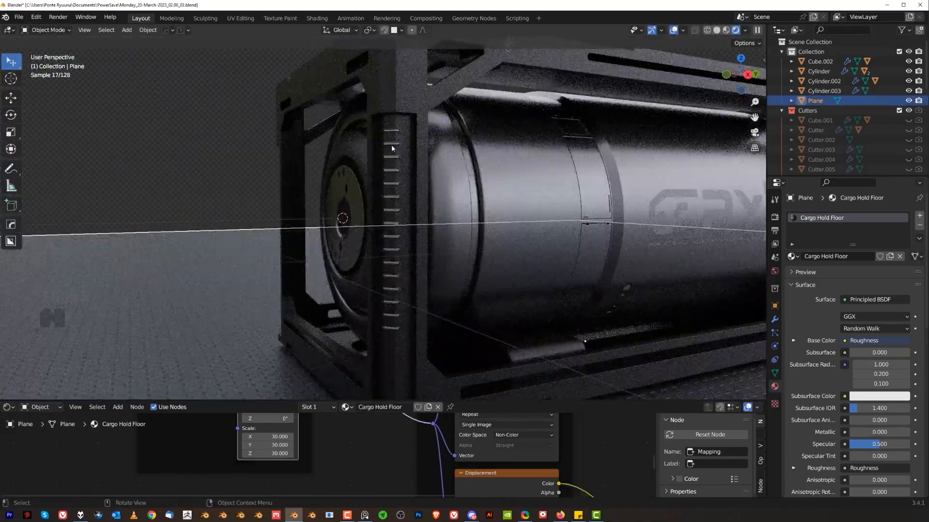
pyautogui.click(392, 148)
pyautogui.scroll(3, 394, 149)
pyautogui.press('d')
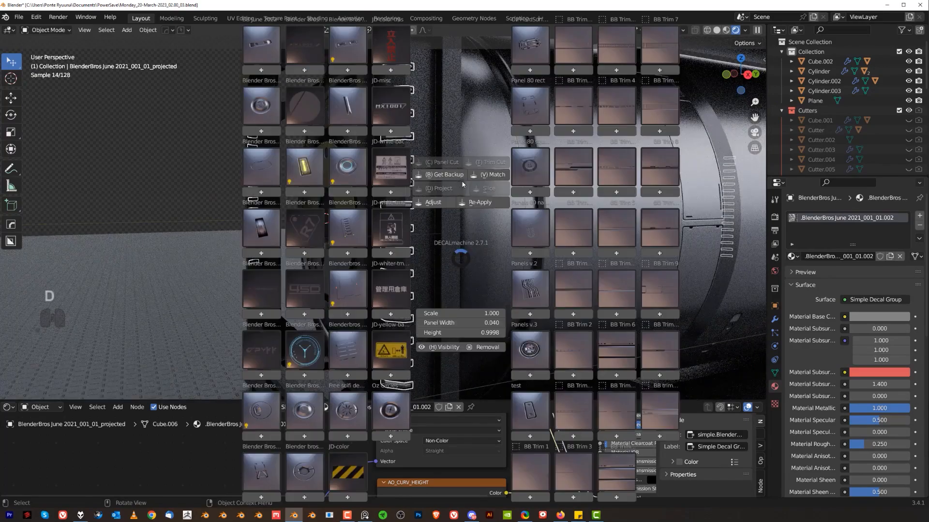
pyautogui.click(501, 176)
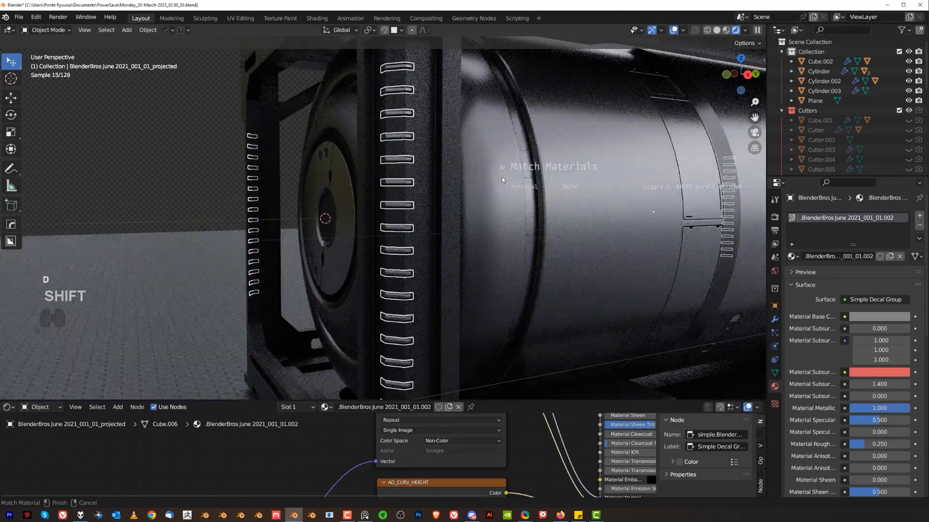
pyautogui.keyDown('shift'); pyautogui.scroll(-2, 502, 179); pyautogui.keyUp('shift')
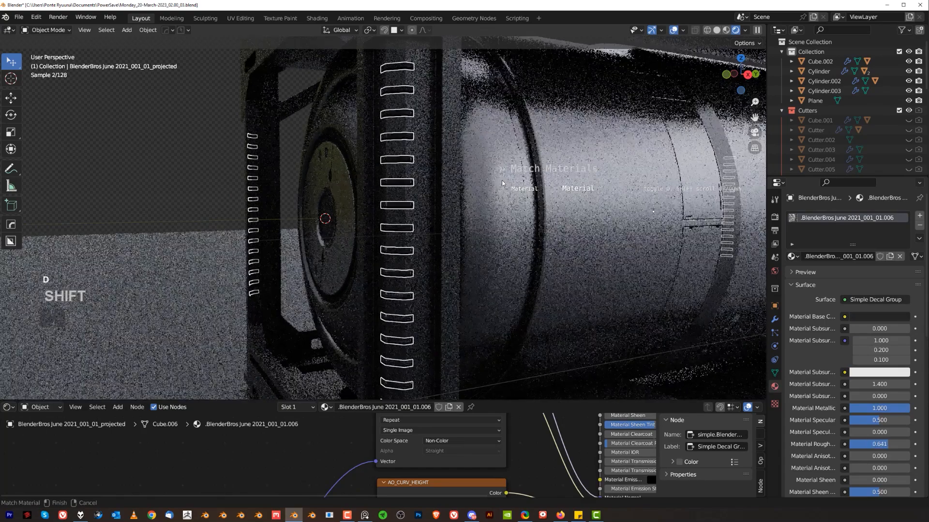
pyautogui.click(441, 184)
# Insert the BlenderBros February 2021_004 decal on the frame's lower side beam and reduce its height along Z
pyautogui.scroll(-6, 442, 189)
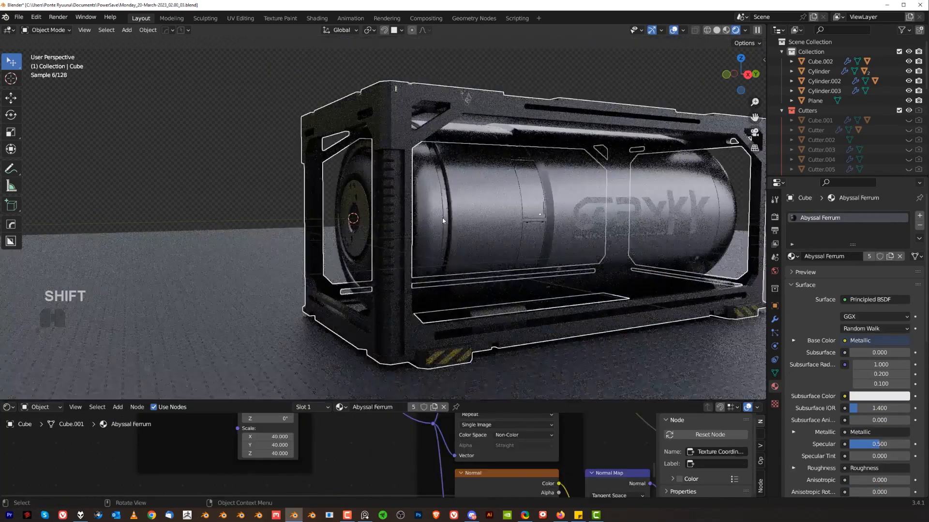
pyautogui.click(305, 223)
pyautogui.press('d')
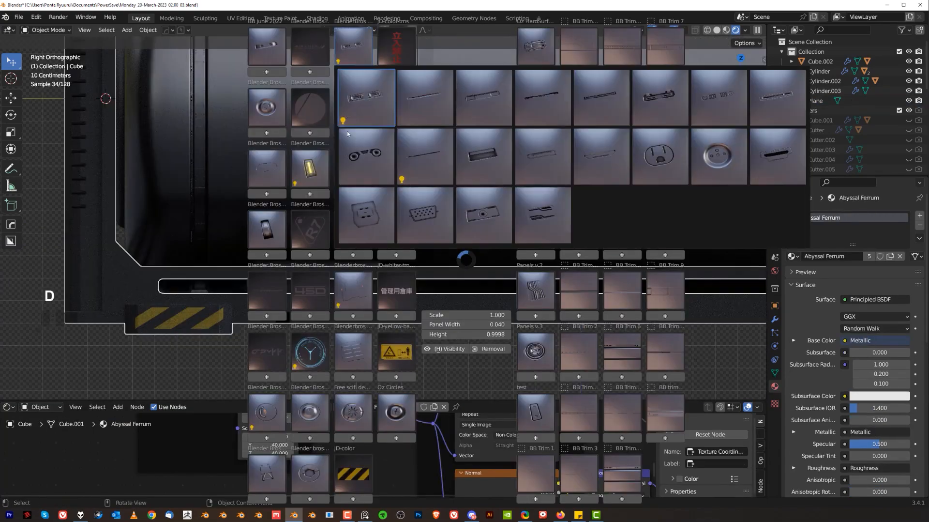
pyautogui.click(527, 94)
pyautogui.press('s')
pyautogui.press('z')
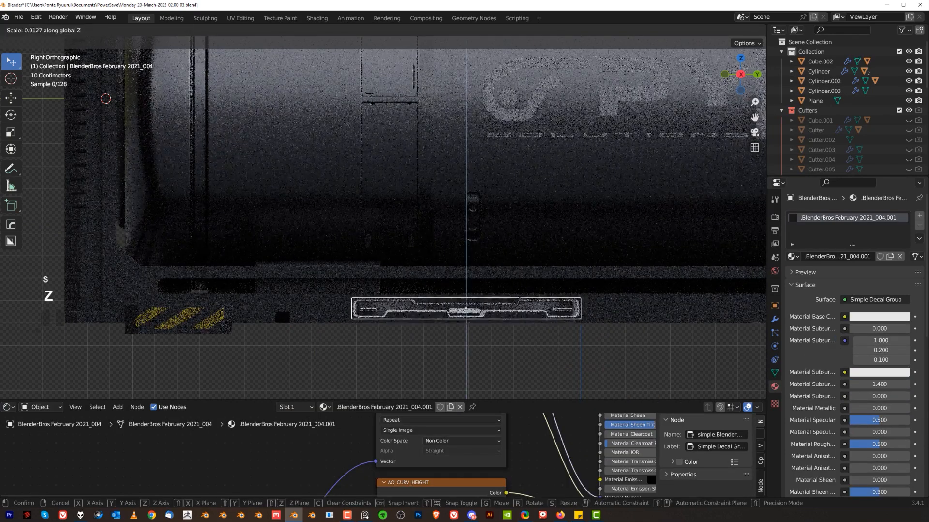
pyautogui.click(541, 291)
# Stretch the beam decal to about 2.016 along Y and snap it near the middle of the lower side beam
pyautogui.scroll(-2, 538, 274)
pyautogui.keyDown('shift'); pyautogui.moveTo(534, 255); pyautogui.dragTo(410, 243, button='middle'); pyautogui.keyUp('shift')
pyautogui.press('s')
pyautogui.press('y')
pyautogui.click(402, 276)
pyautogui.press('g')
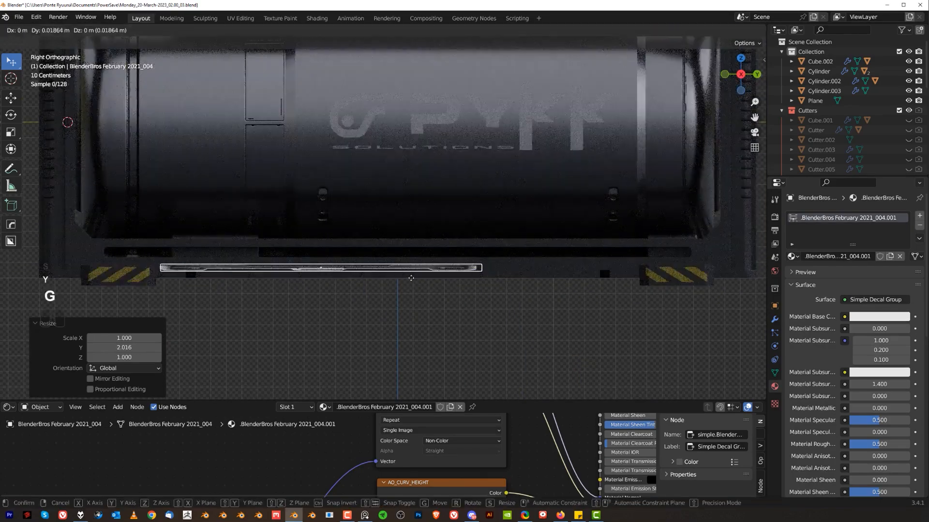
pyautogui.press('ctrl')
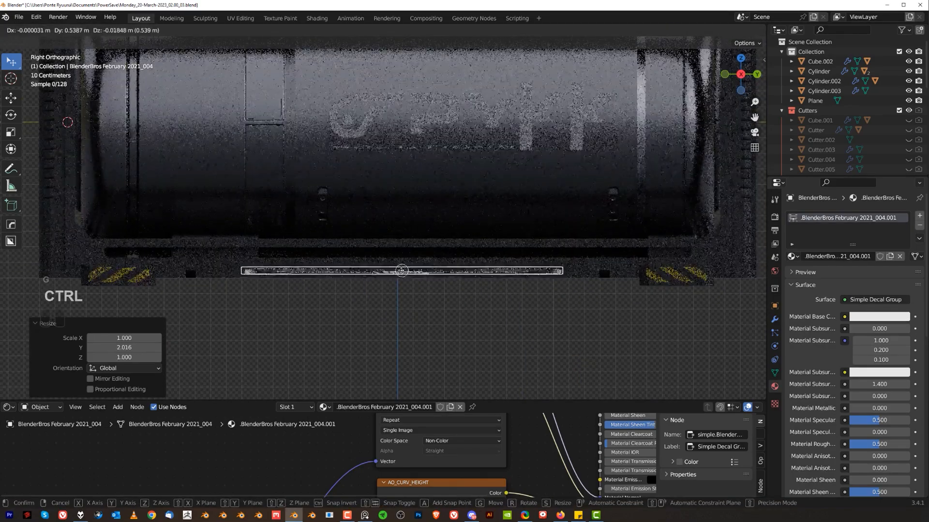
pyautogui.click(398, 269)
# Flatten the beam decal to about 0.6 along Z and project it onto the frame
pyautogui.press('s')
pyautogui.press('z')
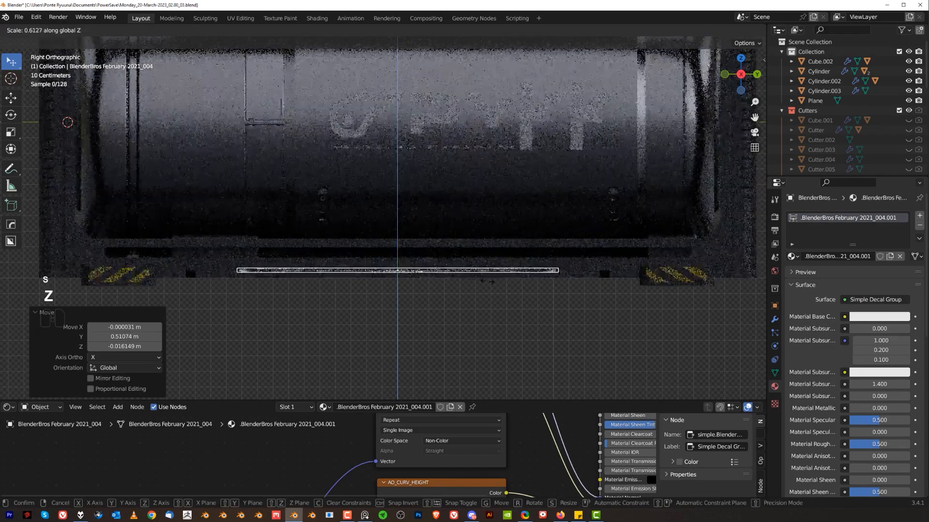
pyautogui.click(485, 286)
pyautogui.hotkey('alt', 'd')
pyautogui.click(461, 194)
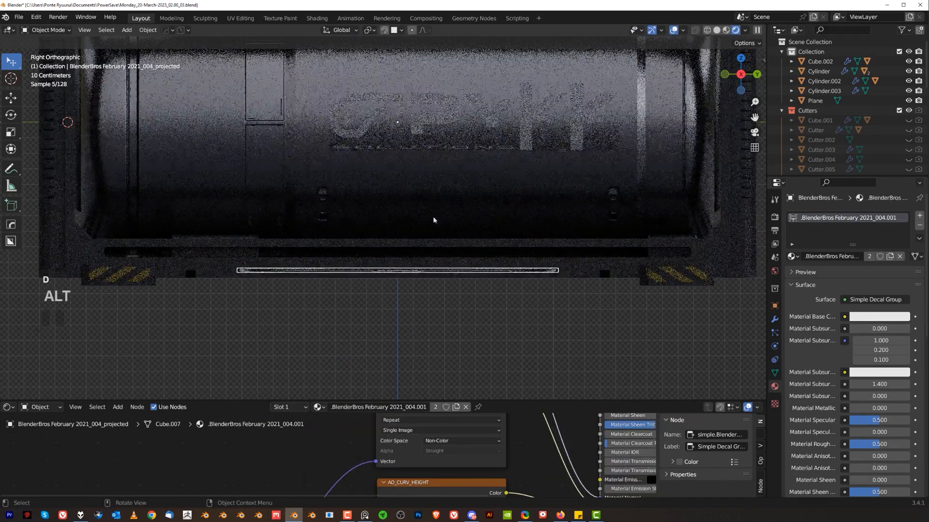
# Match the projected beam decal's material, trying Abyssal Ferrum and cycling on to another material
pyautogui.hotkey('alt', 'd')
pyautogui.click(420, 177)
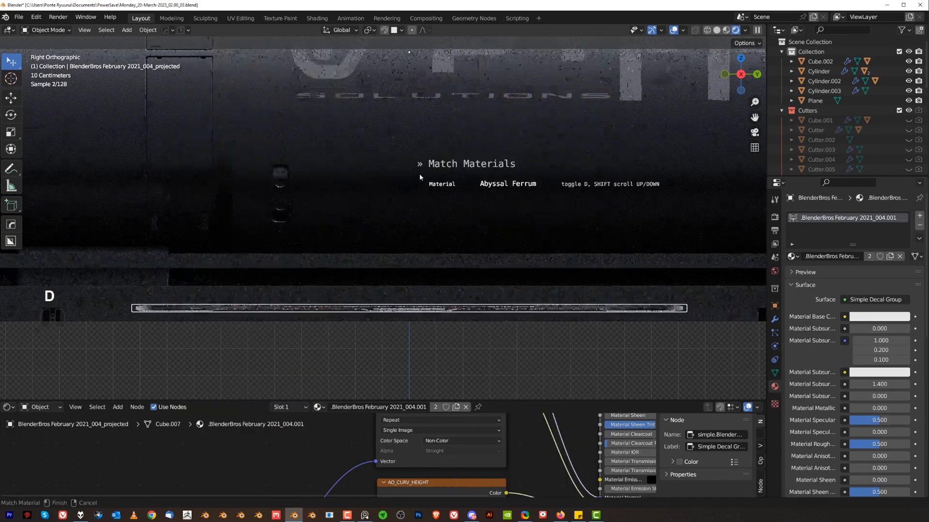
pyautogui.hotkey('alt', 'd')
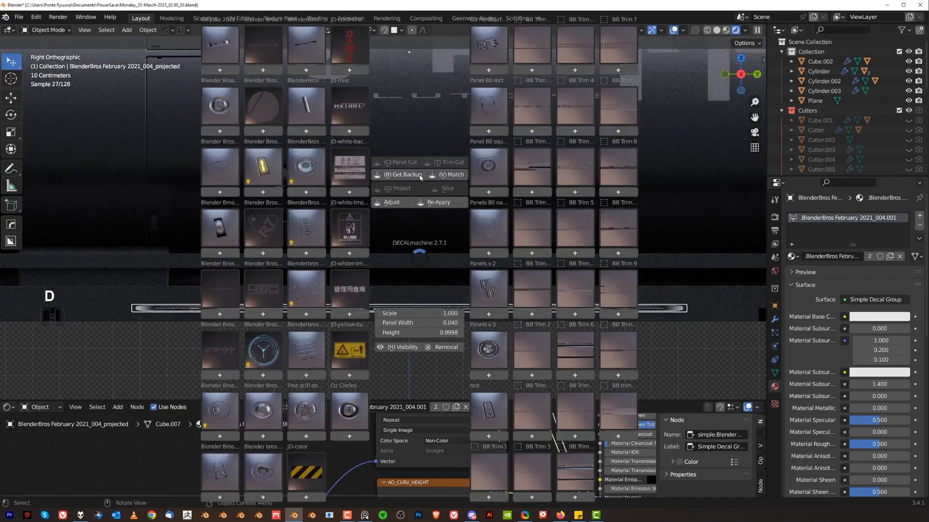
pyautogui.click(448, 178)
pyautogui.keyDown('shift'); pyautogui.scroll(1, 448, 178); pyautogui.keyUp('shift')
pyautogui.keyDown('shift'); pyautogui.scroll(3, 448, 178); pyautogui.keyUp('shift')
pyautogui.click(448, 178)
pyautogui.click(435, 319)
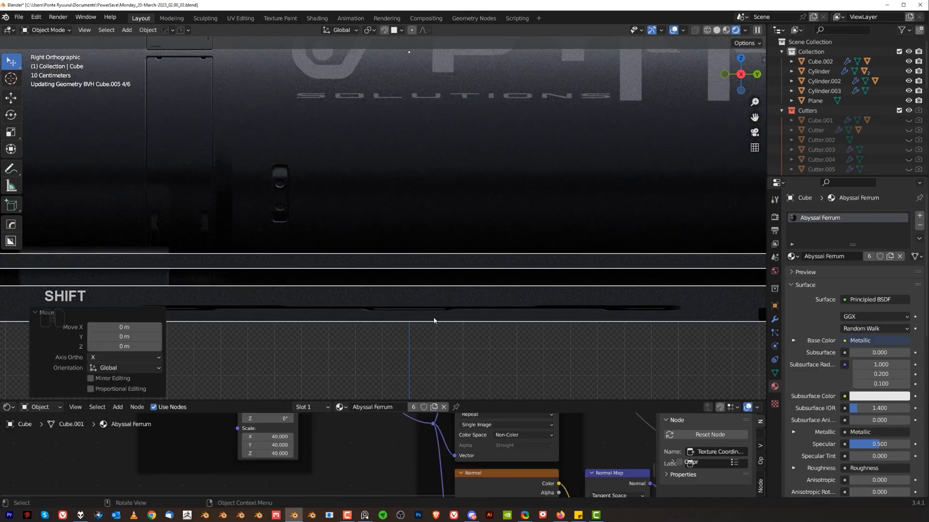
# Insert the JD-yellow-backgr_007_ fire hazard decal on the tank's side near its end band and scale it down
pyautogui.scroll(-6, 434, 320)
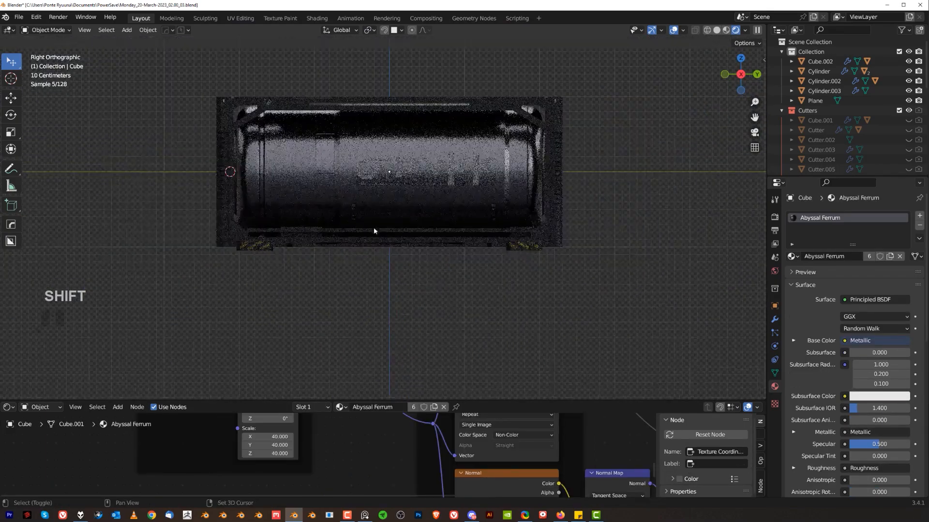
pyautogui.keyDown('shift'); pyautogui.moveTo(385, 251); pyautogui.dragTo(443, 282, button='middle'); pyautogui.keyUp('shift')
pyautogui.scroll(3, 443, 282)
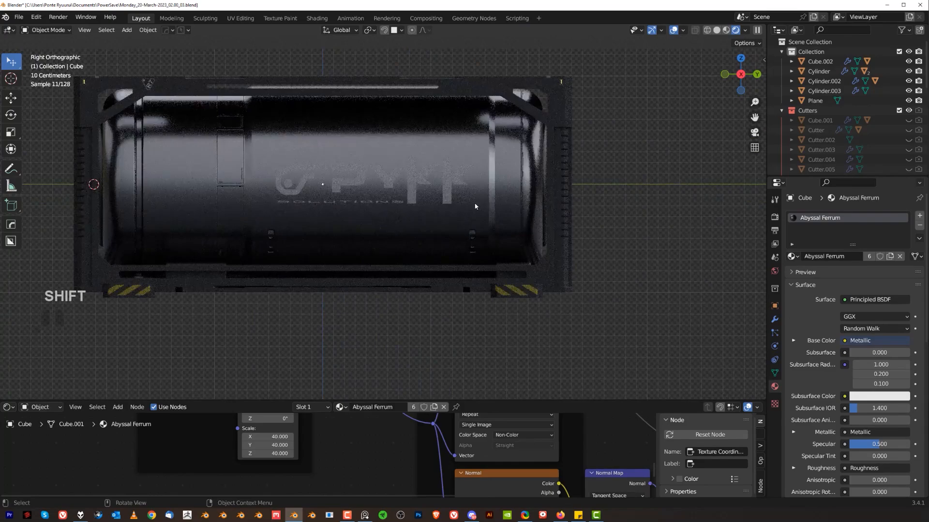
pyautogui.scroll(6, 500, 210)
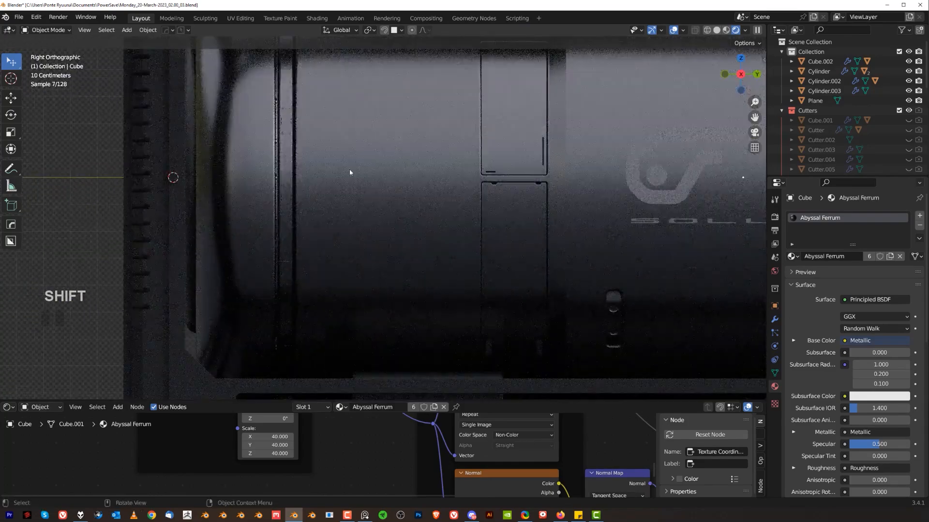
pyautogui.scroll(-3, 349, 169)
pyautogui.click(401, 241)
pyautogui.press('d')
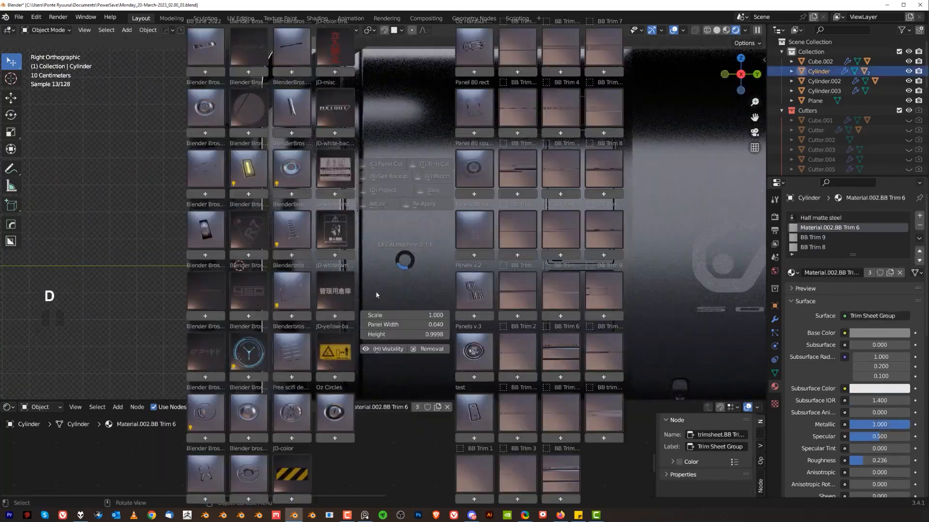
pyautogui.click(335, 351)
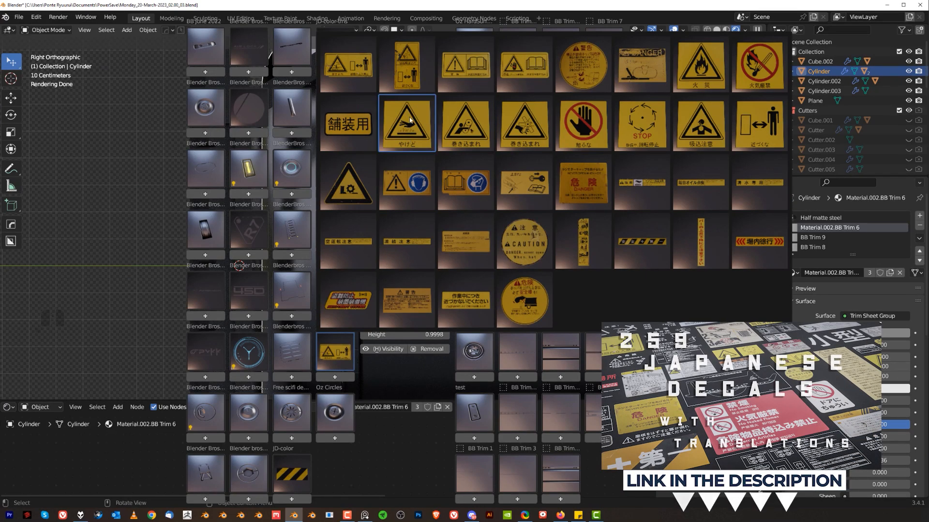
pyautogui.click(695, 69)
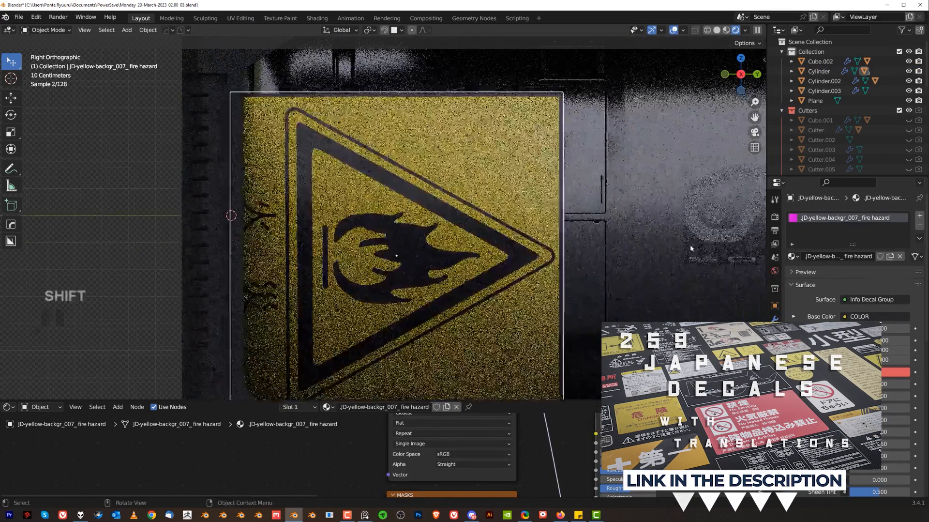
pyautogui.press('s')
pyautogui.click(439, 263)
# Rotate the fire hazard decal upright, snap it about 0.03 m higher on the tank, and shrink it to about 0.7
pyautogui.press('d')
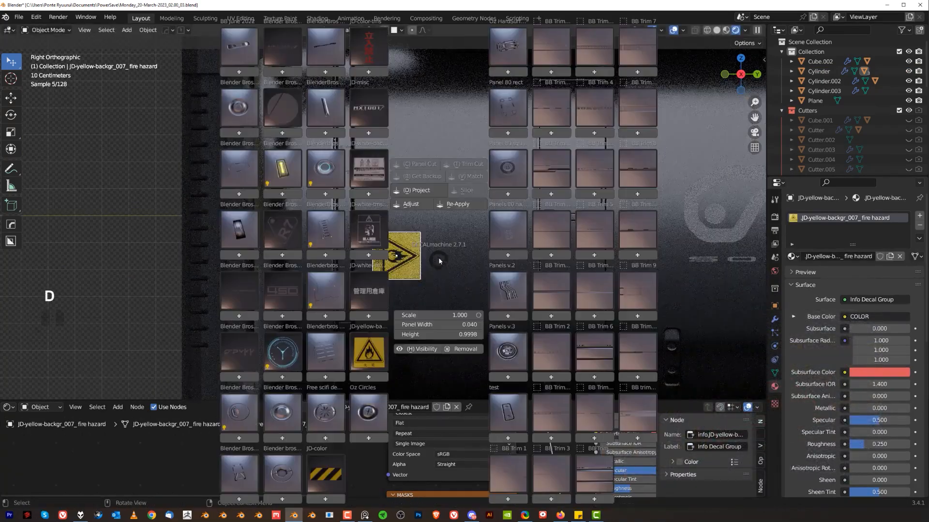
pyautogui.click(411, 203)
pyautogui.click(417, 265)
pyautogui.press('g')
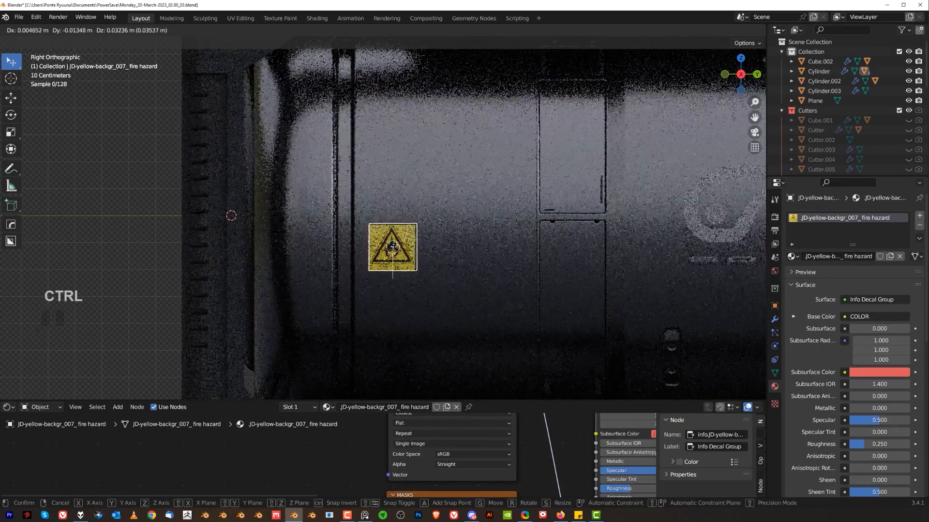
pyautogui.click(393, 247)
pyautogui.press('s')
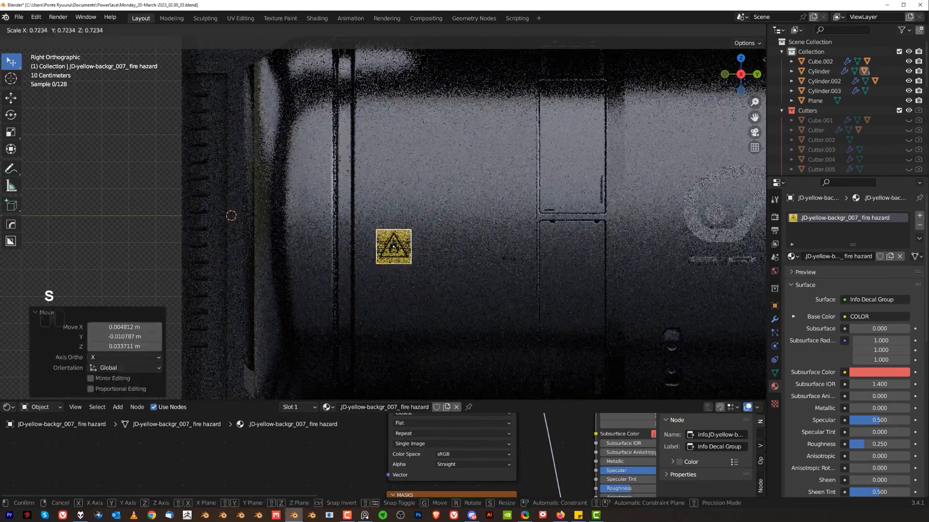
pyautogui.click(474, 244)
# Project the fire hazard decal onto the curved tank and lower its material's alpha
pyautogui.press('d')
pyautogui.keyDown('alt'); pyautogui.click(446, 211); pyautogui.keyUp('alt')
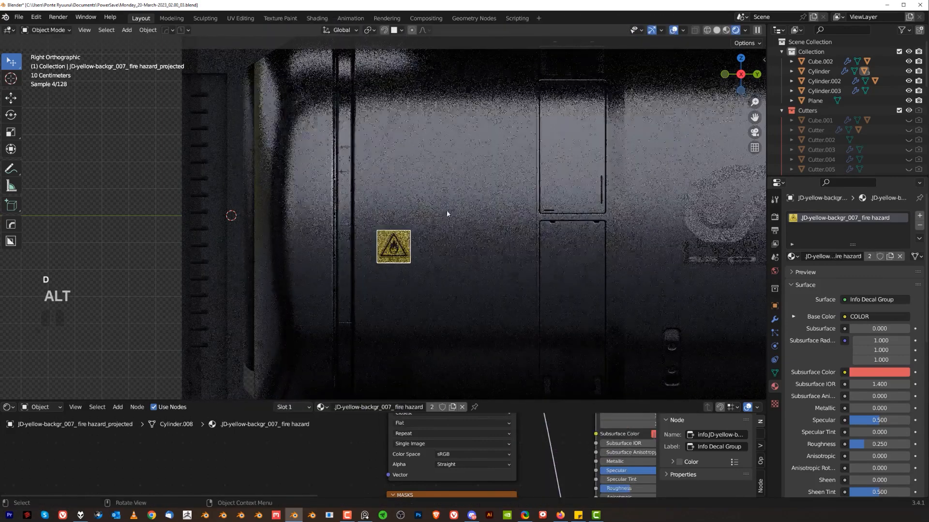
pyautogui.scroll(-10, 864, 386)
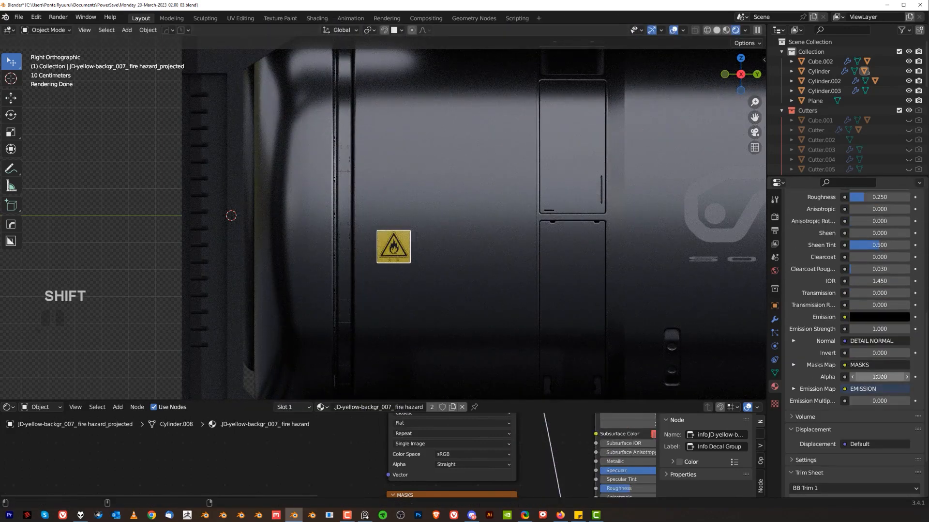
pyautogui.keyDown('shift'); pyautogui.moveTo(878, 376); pyautogui.dragTo(863, 377); pyautogui.keyUp('shift')
pyautogui.click(566, 279)
# Insert the CAUTION decal Blender Bros Nov 2021_021 on the frame's upper beam, scale it to about 0.22, position it and project it
pyautogui.scroll(-6, 547, 293)
pyautogui.keyDown('shift'); pyautogui.moveTo(458, 257); pyautogui.dragTo(457, 246, button='middle'); pyautogui.keyUp('shift')
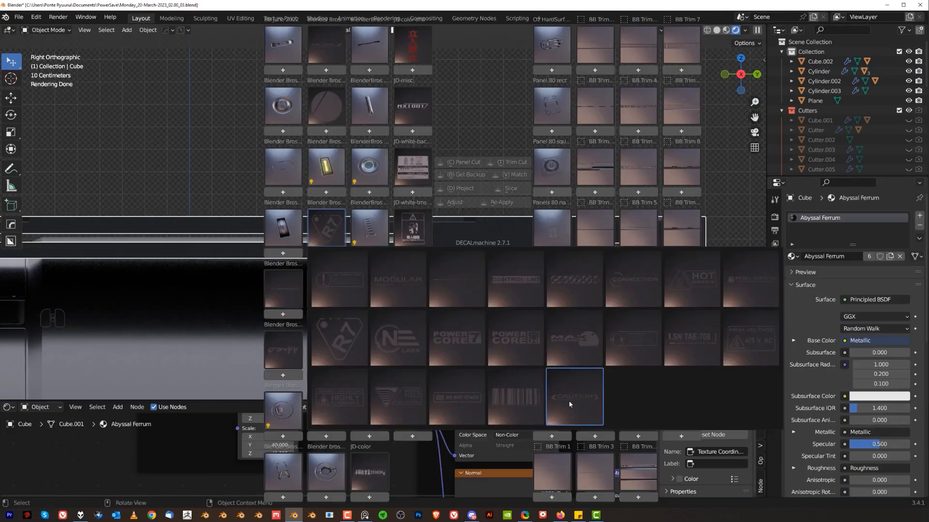
pyautogui.click(569, 404)
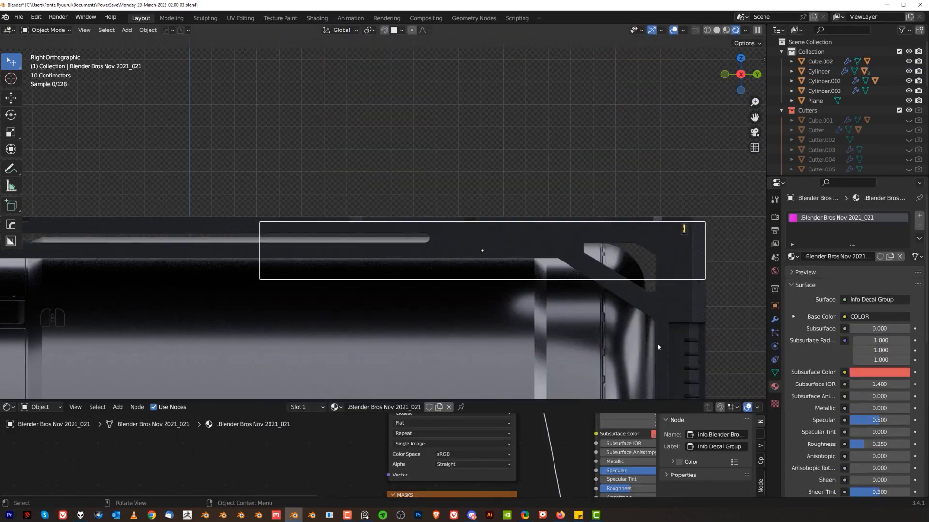
pyautogui.press('s')
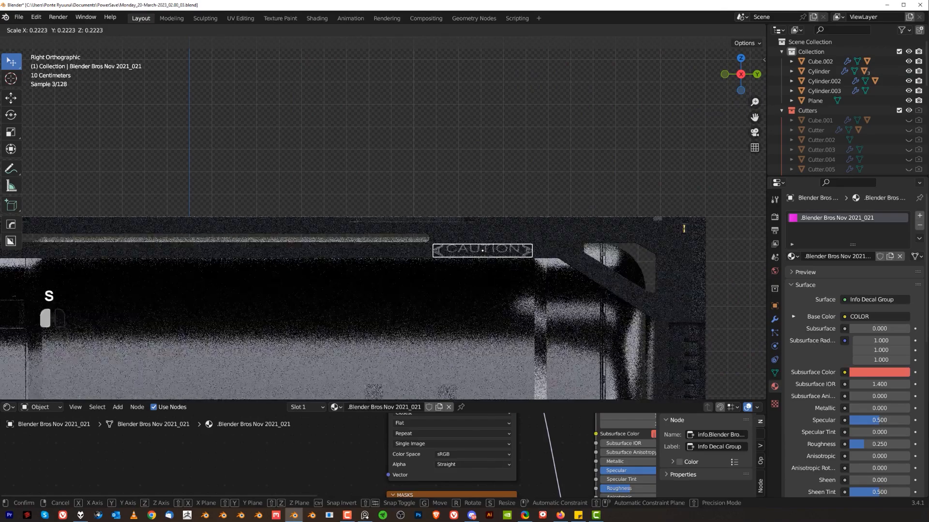
pyautogui.press('Return')
pyautogui.scroll(-2, 383, 213)
pyautogui.press('g')
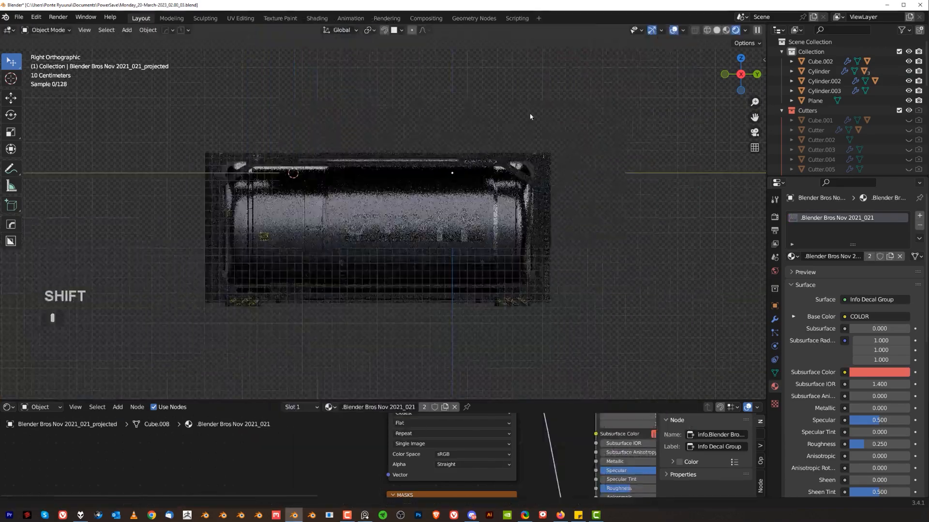
# Insert the Oz HardSurface_001 decal on the lower beam of the frame's end and scale it to 0.432
pyautogui.press('KP_5')
pyautogui.moveTo(483, 169); pyautogui.dragTo(373, 255, button='middle')
pyautogui.scroll(1, 370, 271)
pyautogui.click(368, 279)
pyautogui.press('d')
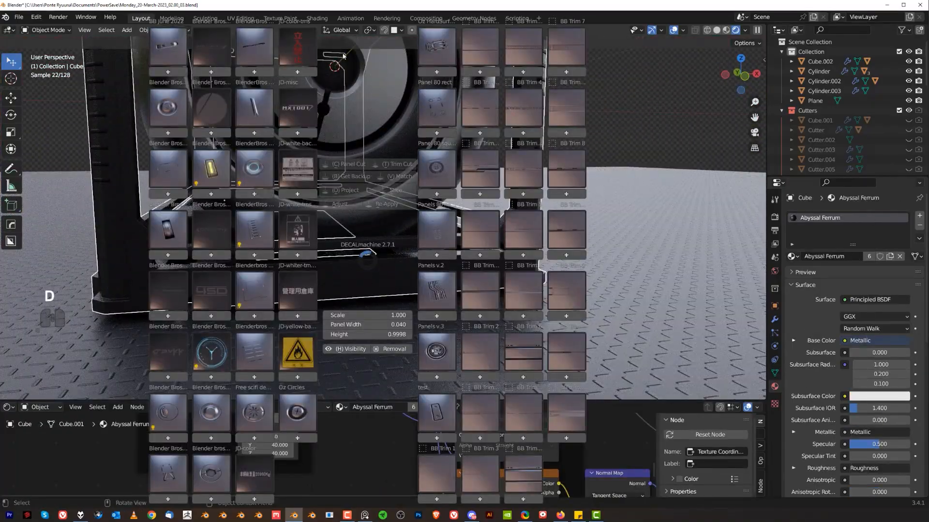
pyautogui.click(435, 48)
pyautogui.click(440, 113)
pyautogui.press('s')
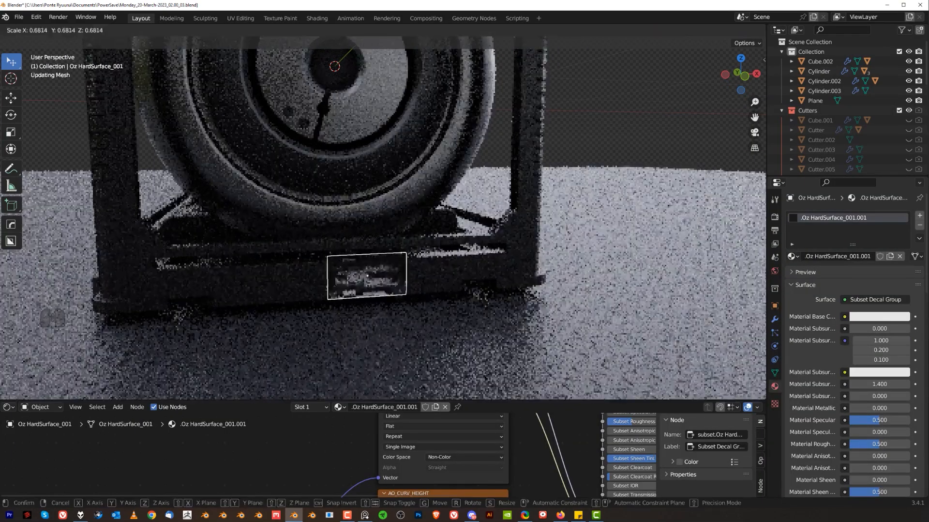
pyautogui.click(356, 320)
# Snap the Oz HardSurface_001 decal toward one end of the lower beam and project it onto the frame
pyautogui.press('g')
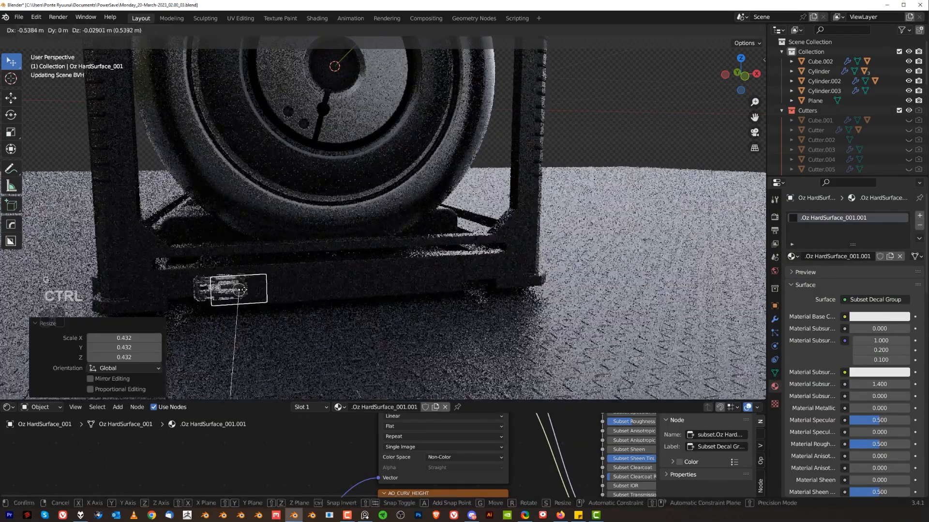
pyautogui.keyDown('ctrl'); pyautogui.click(261, 286); pyautogui.keyUp('ctrl')
pyautogui.hotkey('alt', 'd')
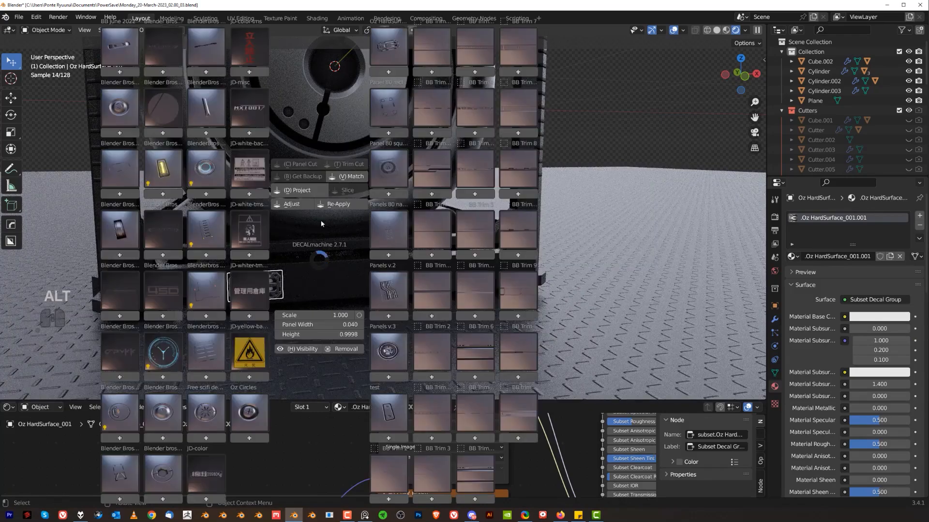
pyautogui.click(308, 189)
# Mirror the projected Oz HardSurface_001 decal about the frame along the X axis
pyautogui.keyDown('shift'); pyautogui.click(319, 287); pyautogui.keyUp('shift')
pyautogui.hotkey('alt', 'x')
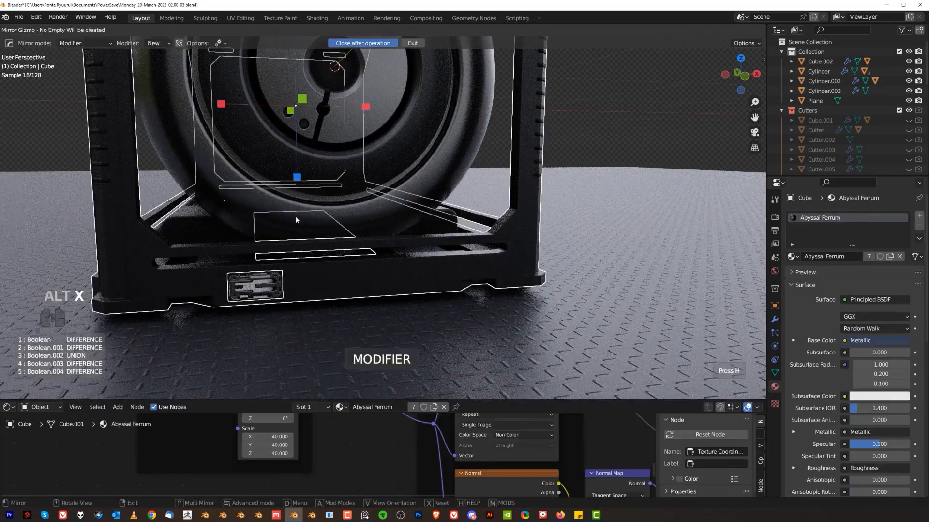
pyautogui.rightClick(332, 259)
# Match the mirrored Oz HardSurface_001 decals' material to Material.003 and cycle their subset material
pyautogui.scroll(2, 277, 294)
pyautogui.press('d')
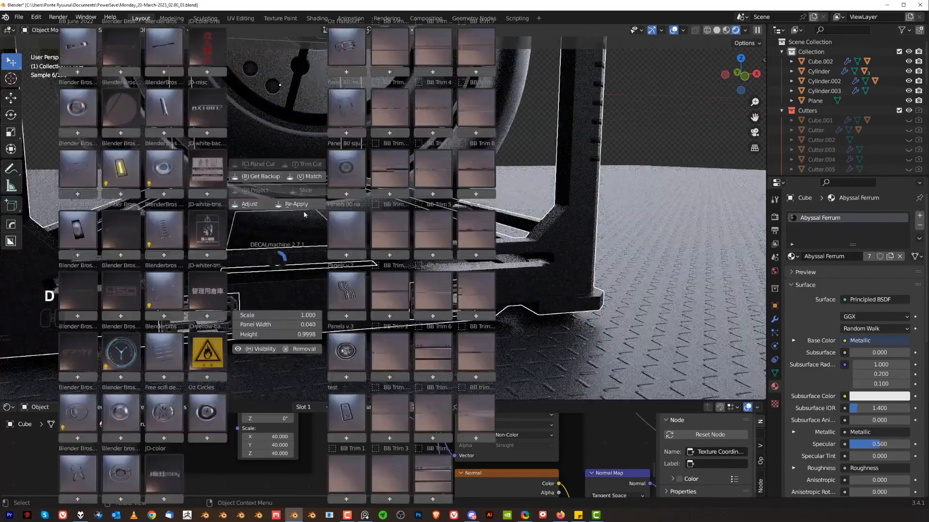
pyautogui.click(306, 180)
pyautogui.keyDown('shift'); pyautogui.scroll(-1, 309, 192); pyautogui.keyUp('shift')
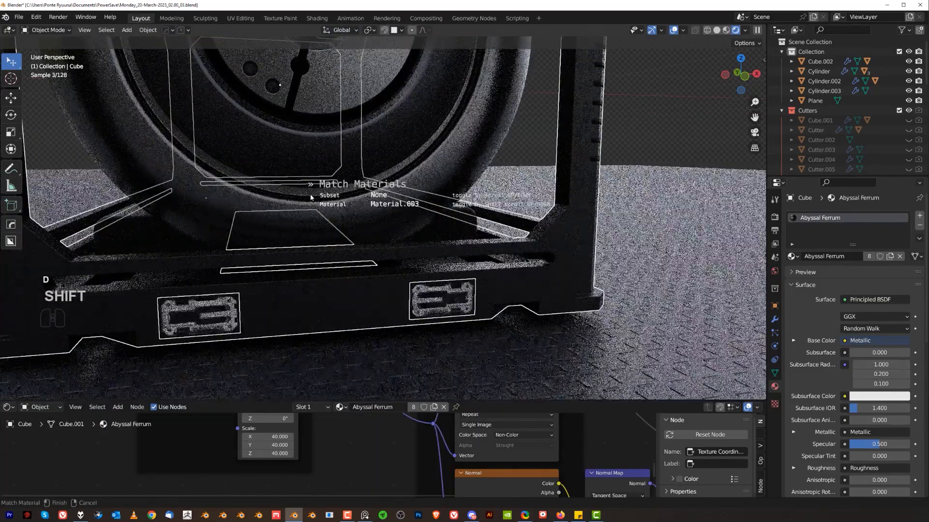
pyautogui.click(312, 193)
pyautogui.press('d')
pyautogui.click(334, 177)
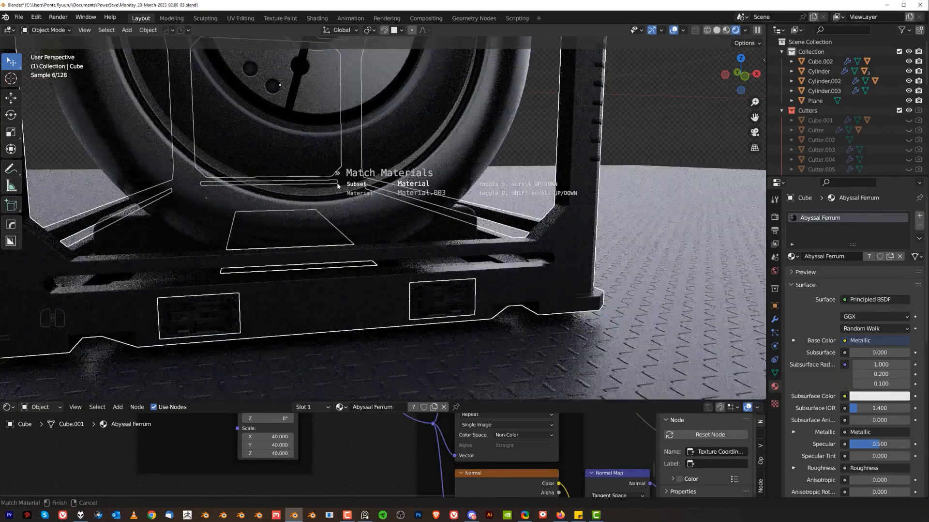
pyautogui.scroll(1, 340, 194)
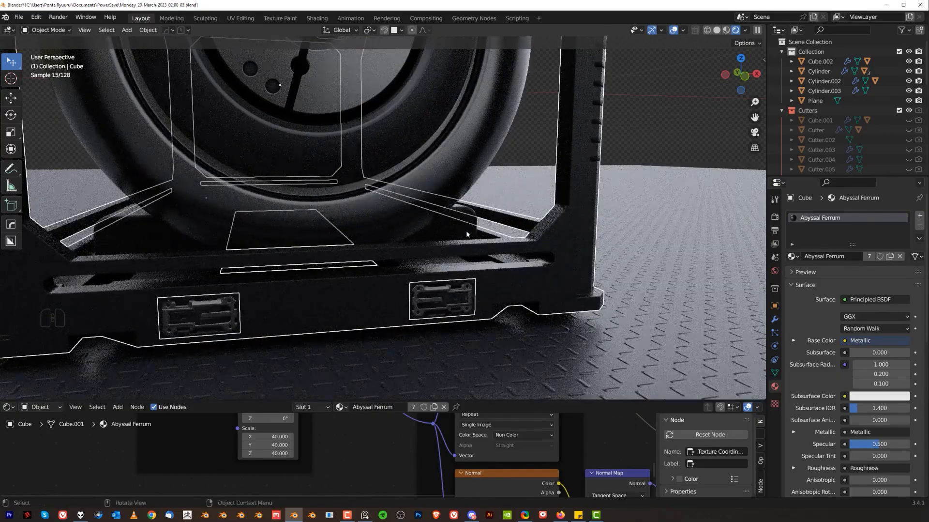
pyautogui.click(467, 234)
# Insert the Panels v.3_009 decal on the top of the frame beside the tank opening
pyautogui.scroll(-6, 467, 234)
pyautogui.moveTo(467, 234); pyautogui.dragTo(434, 223, button='middle')
pyautogui.moveTo(268, 242); pyautogui.dragTo(385, 296, button='middle')
pyautogui.moveTo(384, 148); pyautogui.dragTo(380, 131, button='middle')
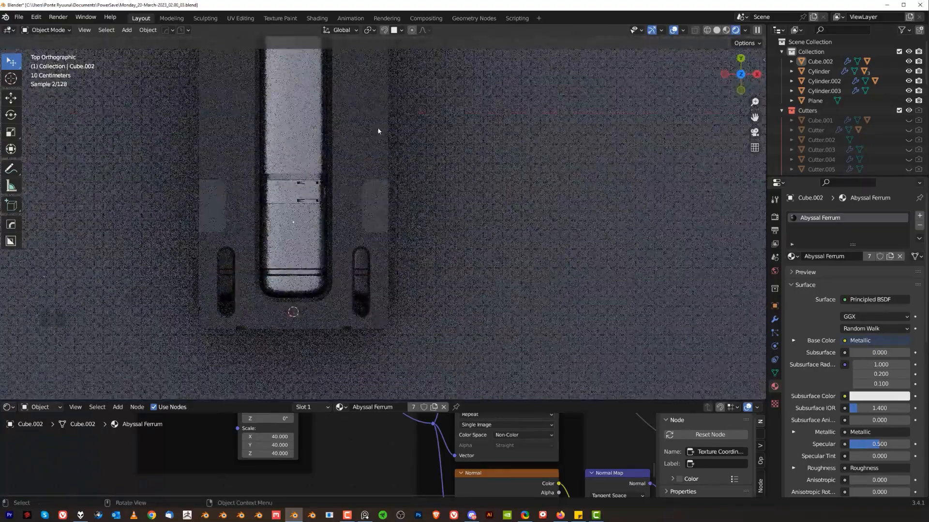
pyautogui.press('KP_5')
pyautogui.keyDown('shift'); pyautogui.moveTo(381, 248); pyautogui.dragTo(379, 197, button='middle'); pyautogui.keyUp('shift')
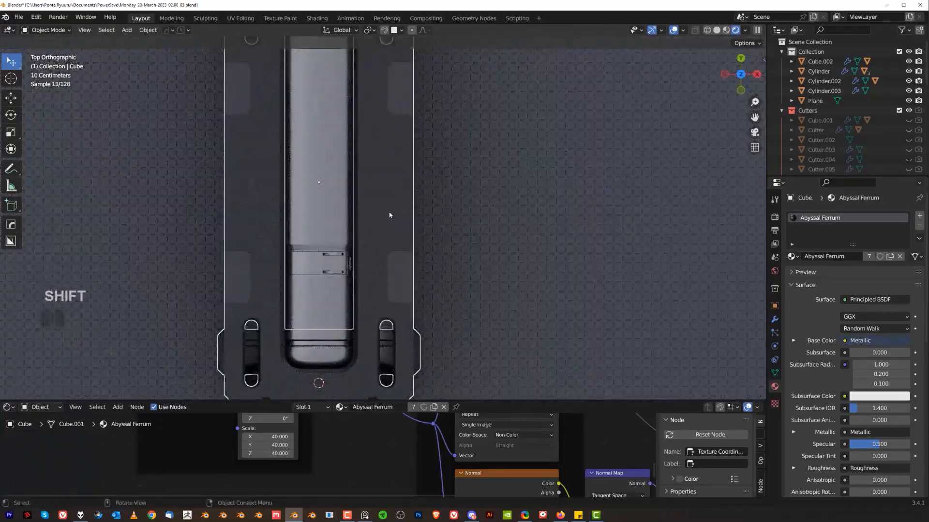
pyautogui.press('d')
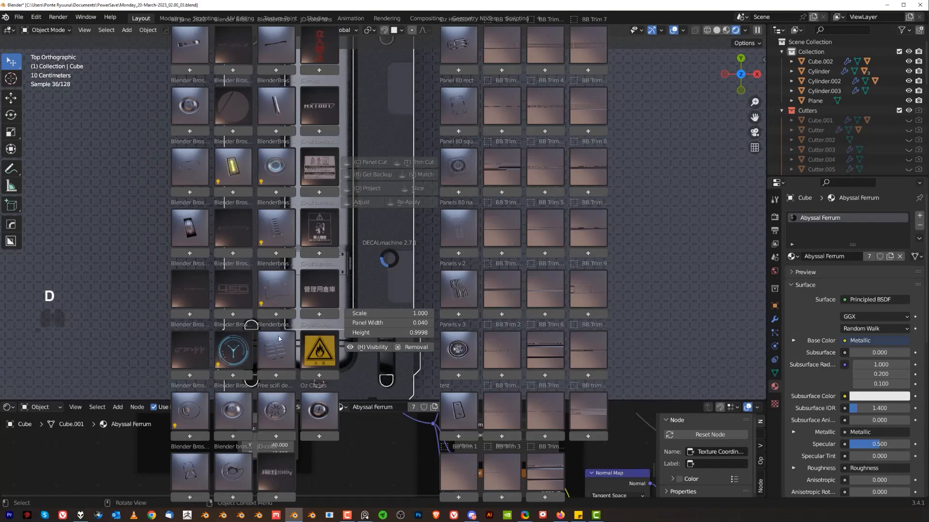
pyautogui.click(279, 338)
pyautogui.click(459, 352)
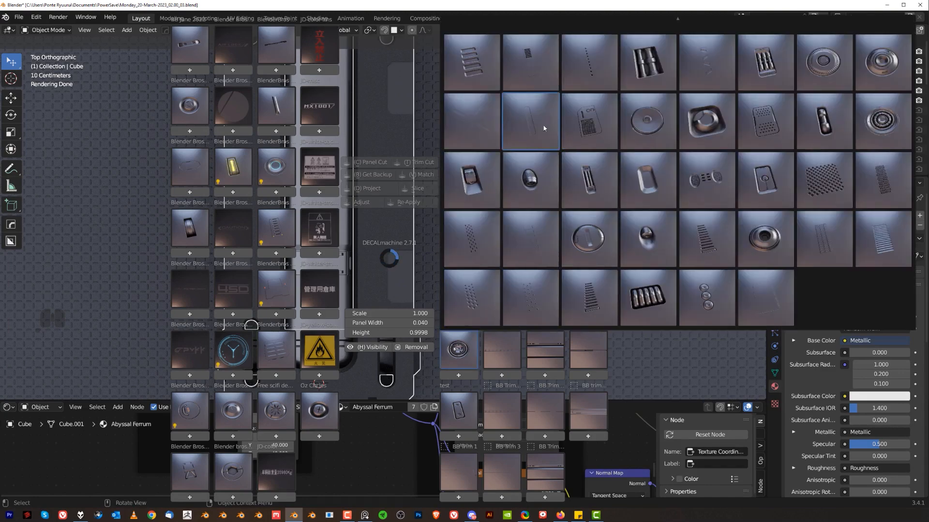
pyautogui.click(467, 71)
pyautogui.press('f')
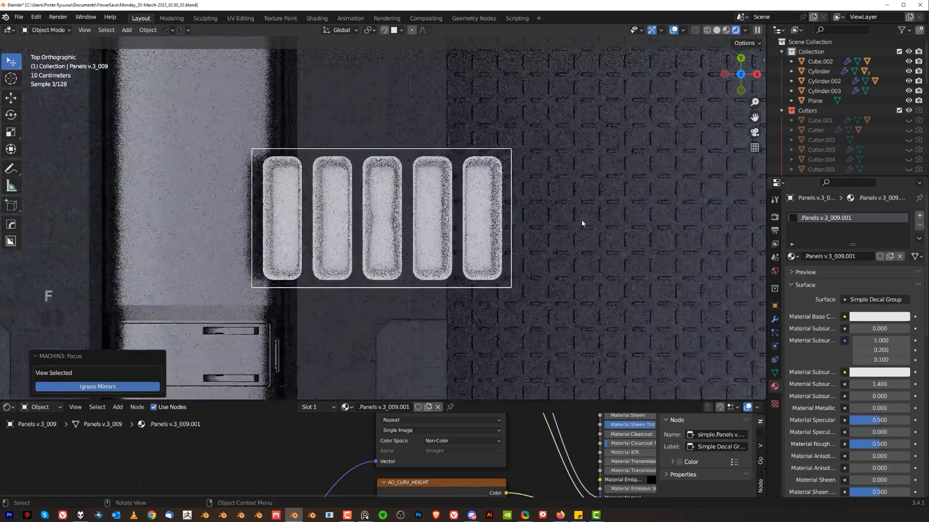
# Rotate the Panels v.3_009 decal by -90 degrees and snap it onto the frame's top rail beside the opening
pyautogui.press('d')
pyautogui.click(565, 203)
pyautogui.scroll(-1, 565, 205)
pyautogui.scroll(1, 565, 203)
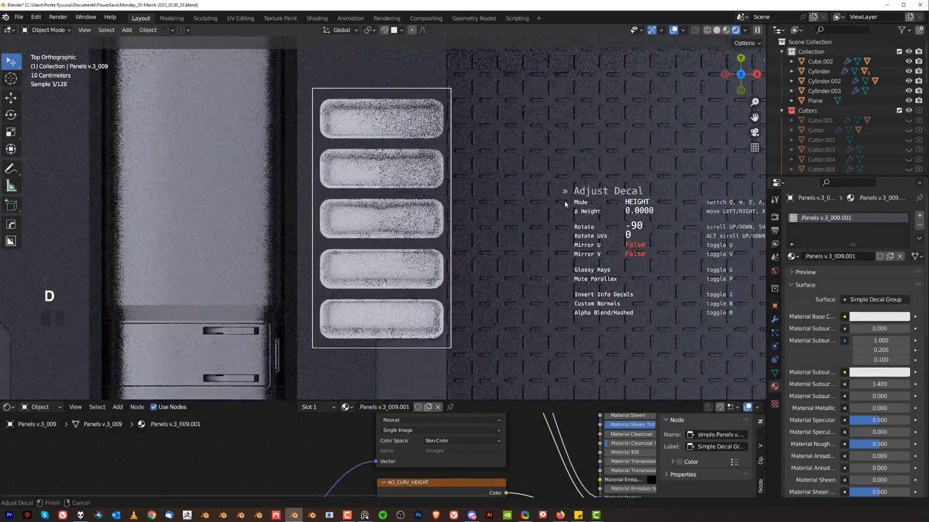
pyautogui.click(563, 208)
pyautogui.scroll(-4, 561, 210)
pyautogui.press('ctrl')
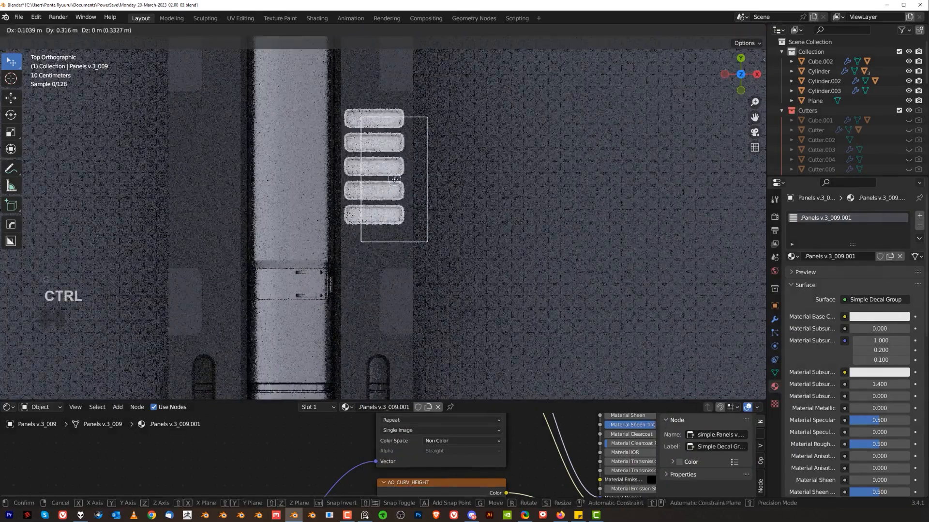
pyautogui.click(378, 178)
# Scale the Panels v.3_009 decal to 0.686 along X and 1.199 along Y to fit the top rail
pyautogui.press('s')
pyautogui.press('x')
pyautogui.click(532, 205)
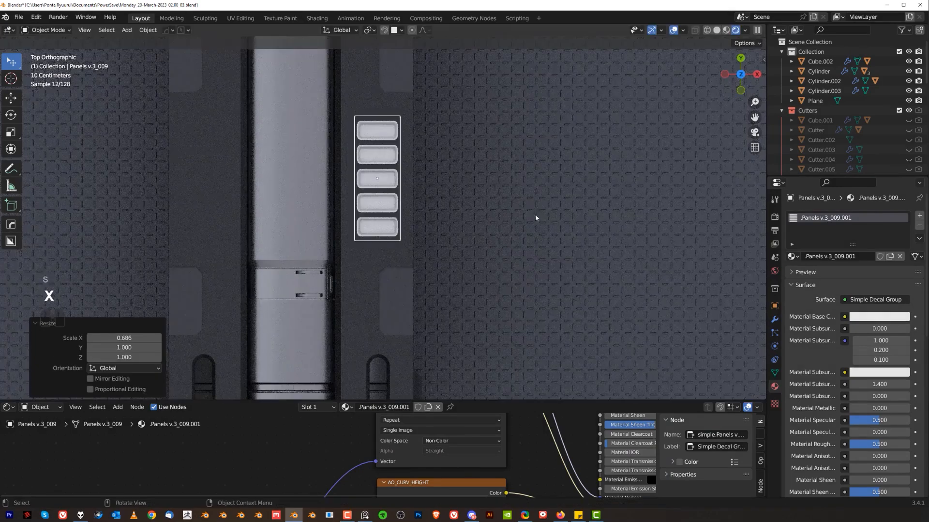
pyautogui.press('s')
pyautogui.press('y')
pyautogui.click(563, 216)
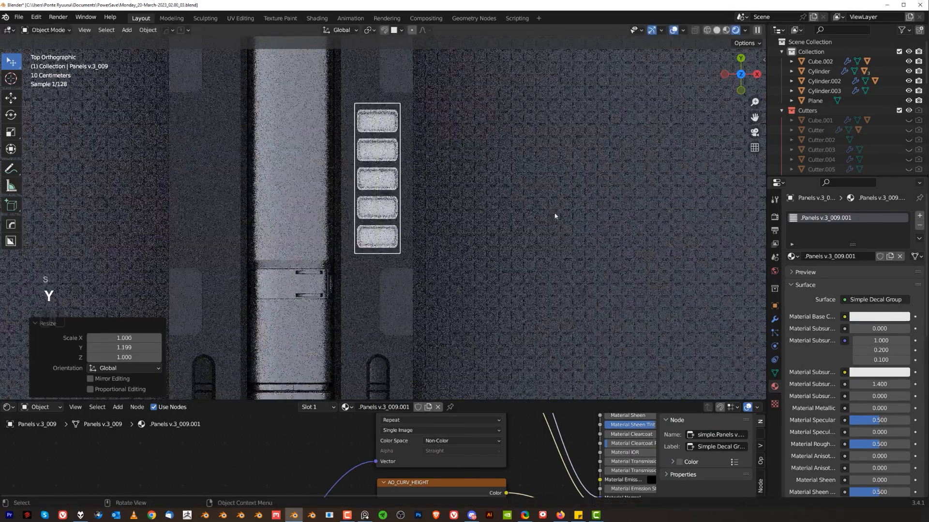
# Project the Panels v.3_009 decal onto the frame and mirror it along X to the opposite rail
pyautogui.press('d')
pyautogui.keyDown('alt'); pyautogui.click(526, 188); pyautogui.keyUp('alt')
pyautogui.scroll(1, 339, 184)
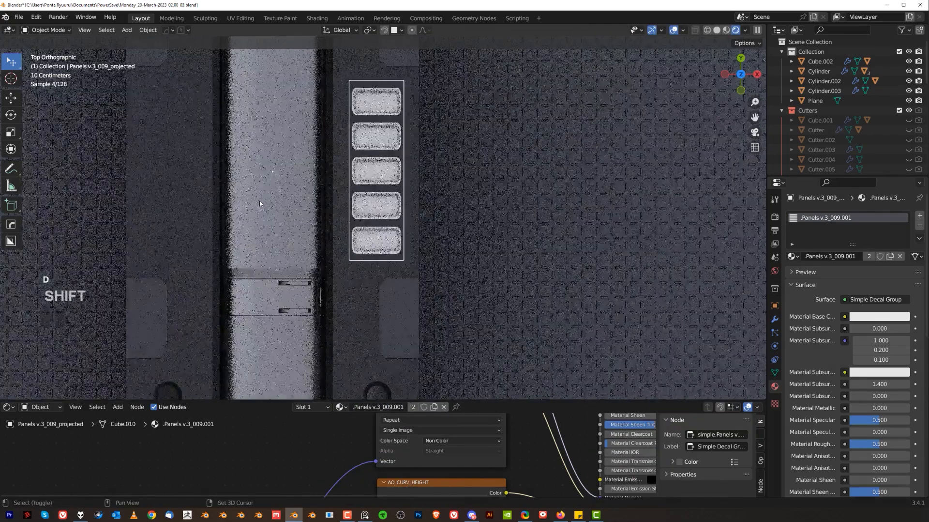
pyautogui.keyDown('shift'); pyautogui.click(175, 174); pyautogui.keyUp('shift')
pyautogui.scroll(-3, 358, 194)
pyautogui.click(388, 185)
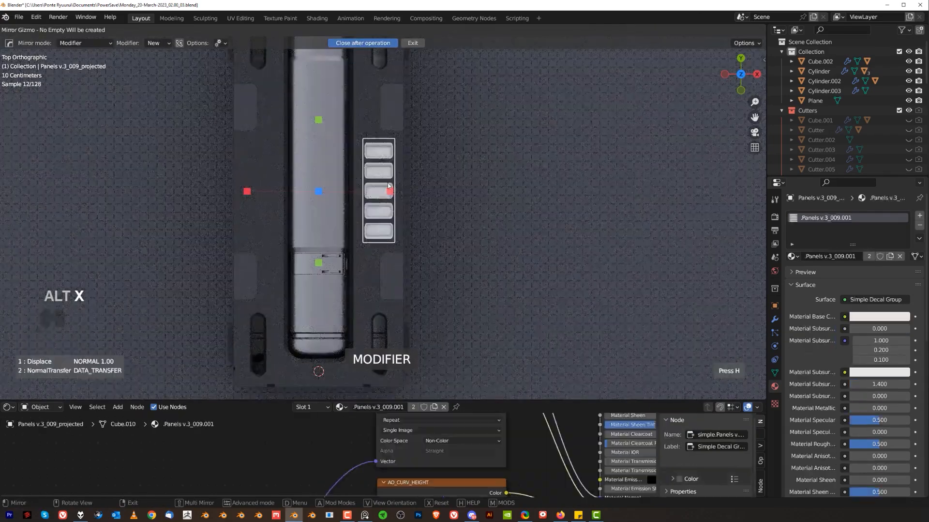
pyautogui.click(391, 192)
# Match the mirrored Panels v.3_009 decals' material to Material.003
pyautogui.press('KP_5')
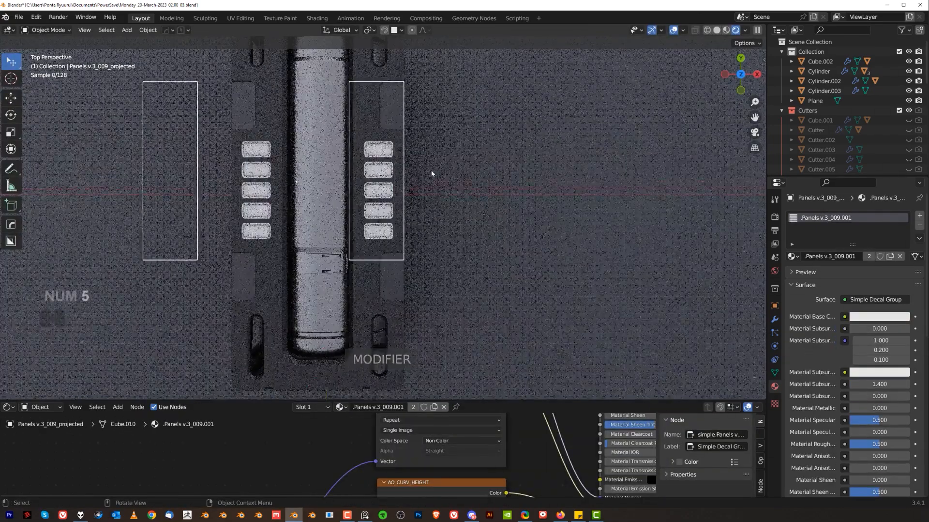
pyautogui.scroll(2, 416, 164)
pyautogui.press('d')
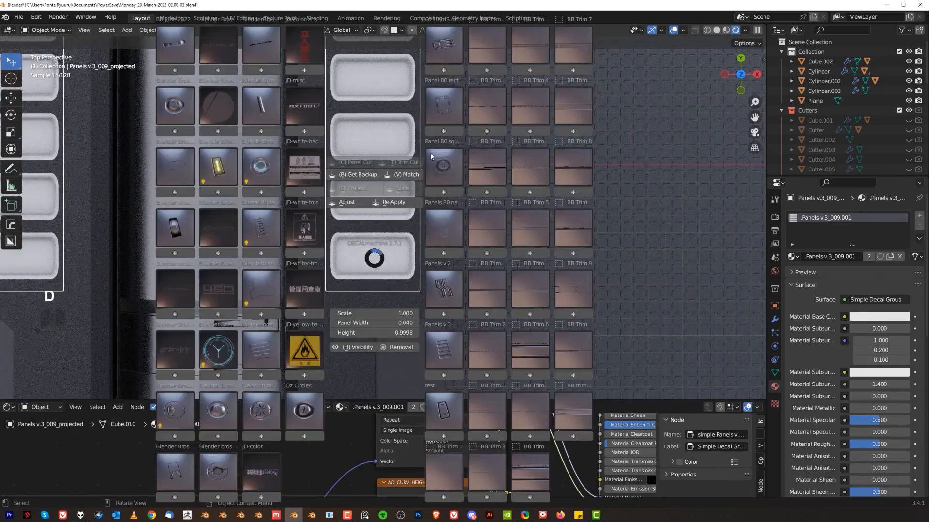
pyautogui.click(415, 182)
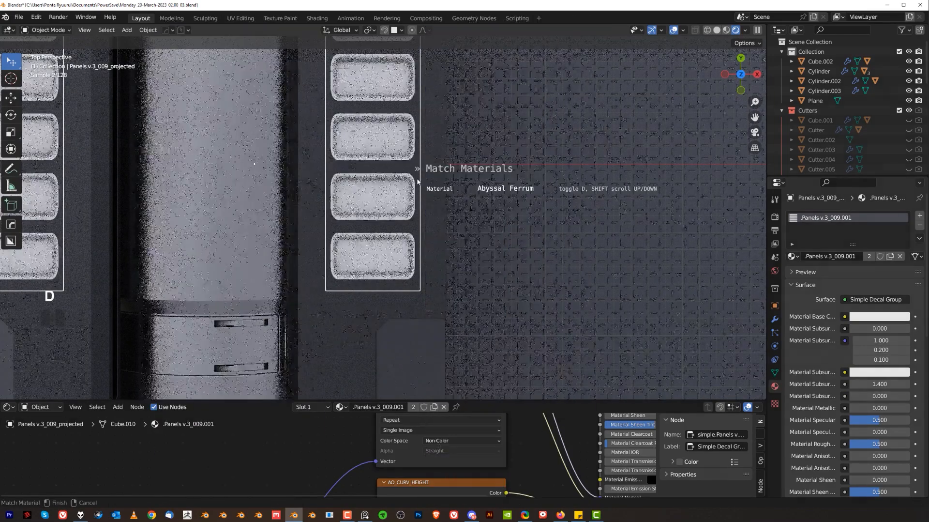
pyautogui.press('shift')
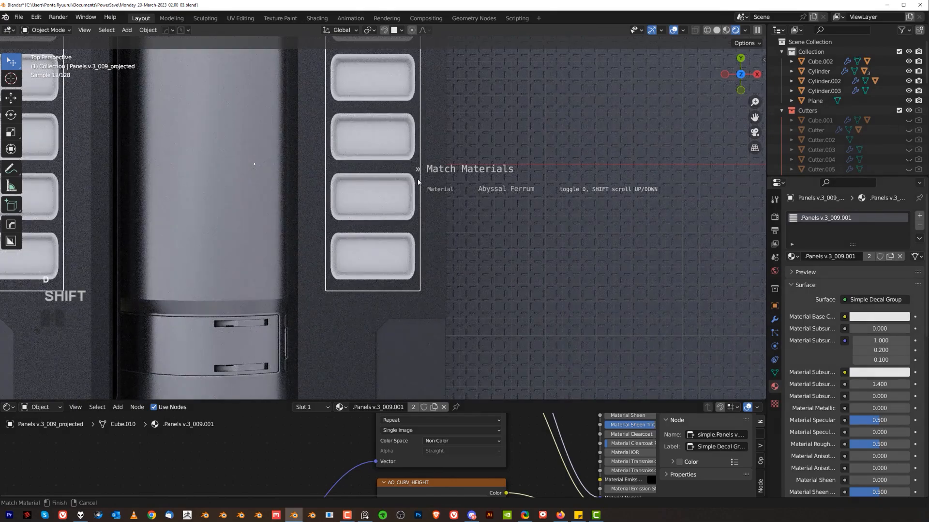
pyautogui.keyDown('shift'); pyautogui.scroll(-2, 419, 182); pyautogui.keyUp('shift')
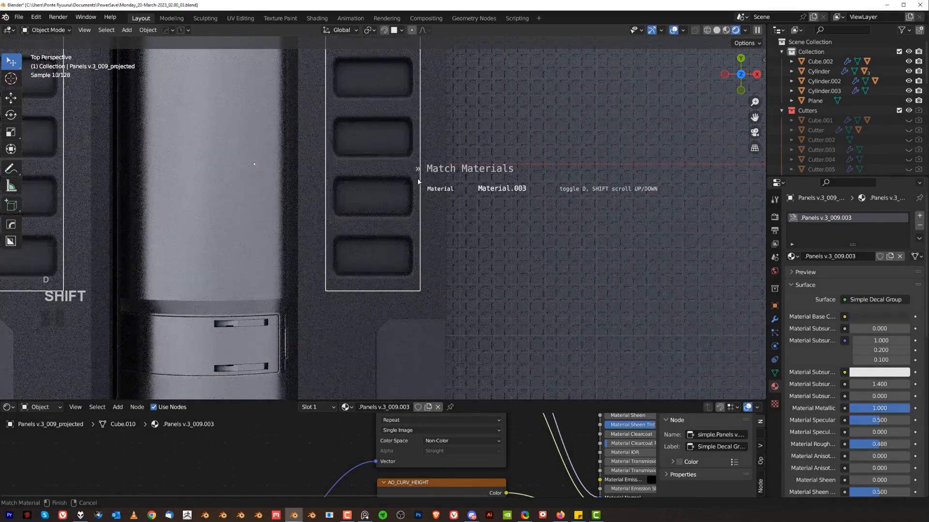
pyautogui.click(440, 180)
# Insert the Oz HardSurface_002 decal on the frame's top near its end and scale it to 0.504
pyautogui.scroll(-8, 440, 181)
pyautogui.moveTo(440, 180); pyautogui.dragTo(382, 157, button='middle')
pyautogui.press('KP_5')
pyautogui.press('KP_5')
pyautogui.scroll(2, 342, 192)
pyautogui.keyDown('shift'); pyautogui.moveTo(342, 193); pyautogui.dragTo(405, 194, button='middle'); pyautogui.keyUp('shift')
pyautogui.moveTo(322, 195); pyautogui.dragTo(352, 229, button='middle')
pyautogui.keyDown('shift'); pyautogui.moveTo(353, 230); pyautogui.dragTo(369, 259, button='middle'); pyautogui.keyUp('shift')
pyautogui.scroll(3, 363, 276)
pyautogui.press('d')
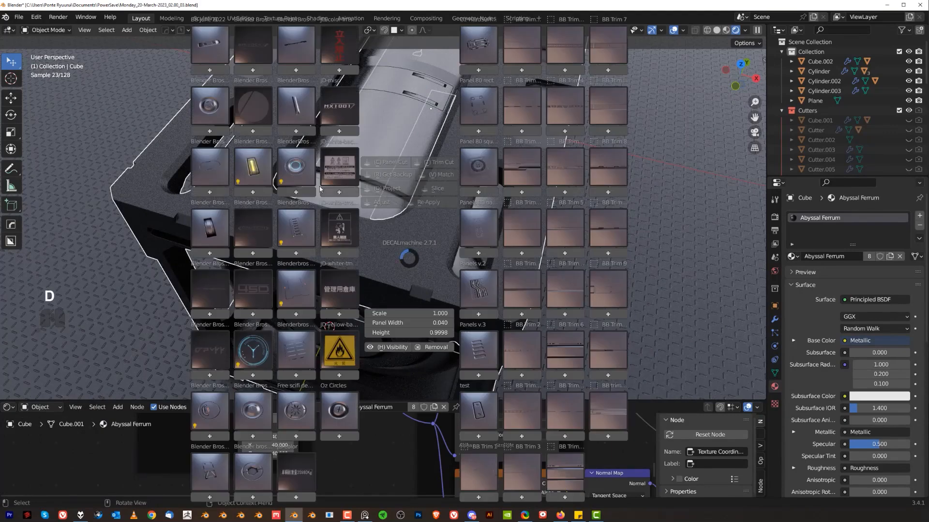
pyautogui.click(486, 55)
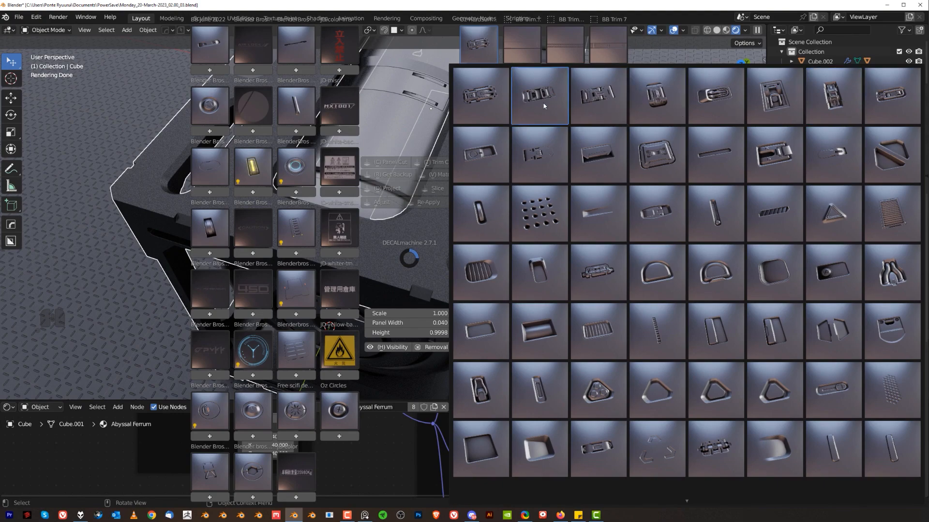
pyautogui.click(544, 103)
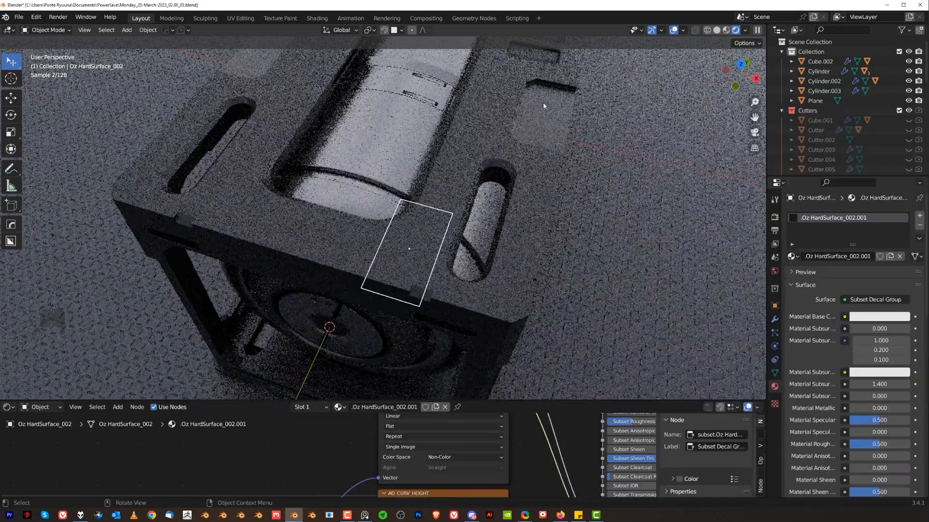
pyautogui.press('s')
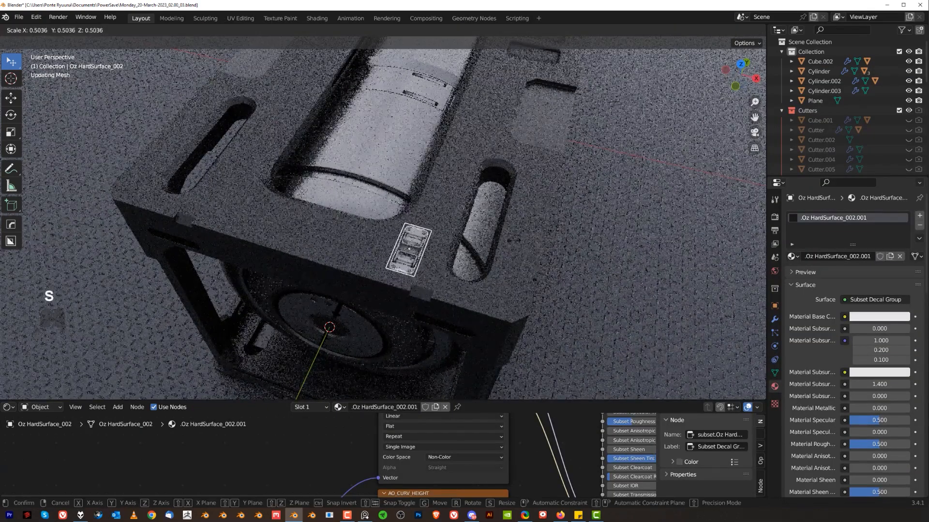
pyautogui.click(419, 267)
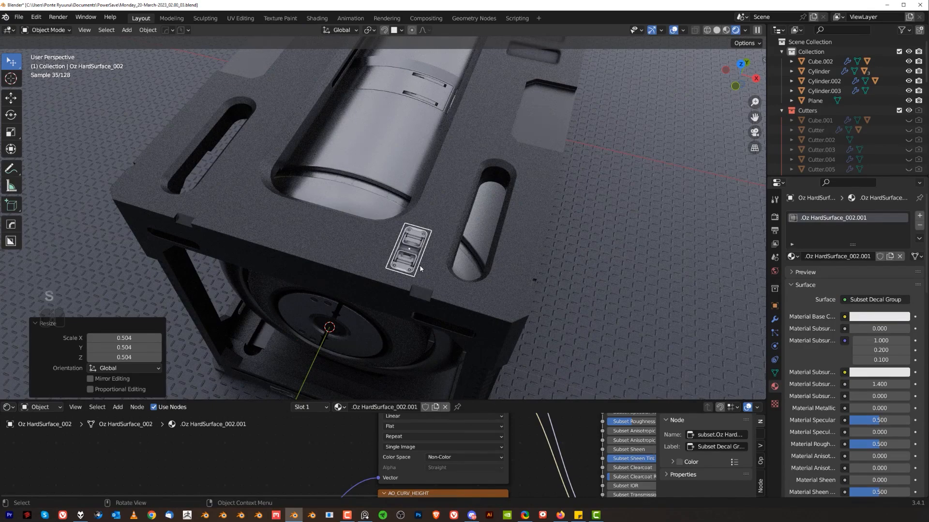
# Rotate the Oz HardSurface_002 decal to run across the frame and move it about -0.089 m in X and -0.093 m in Y
pyautogui.press('d')
pyautogui.click(448, 205)
pyautogui.scroll(-1, 448, 204)
pyautogui.click(450, 205)
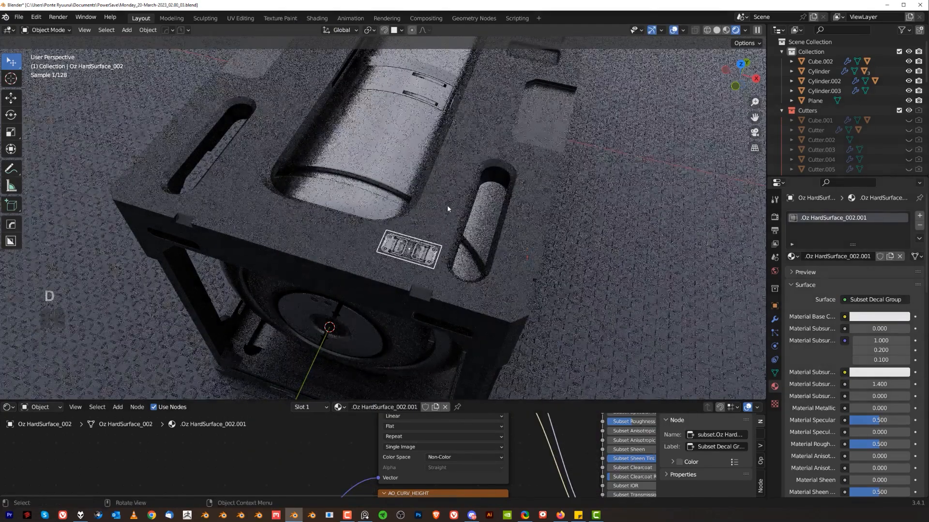
pyautogui.press('g')
pyautogui.click(406, 268)
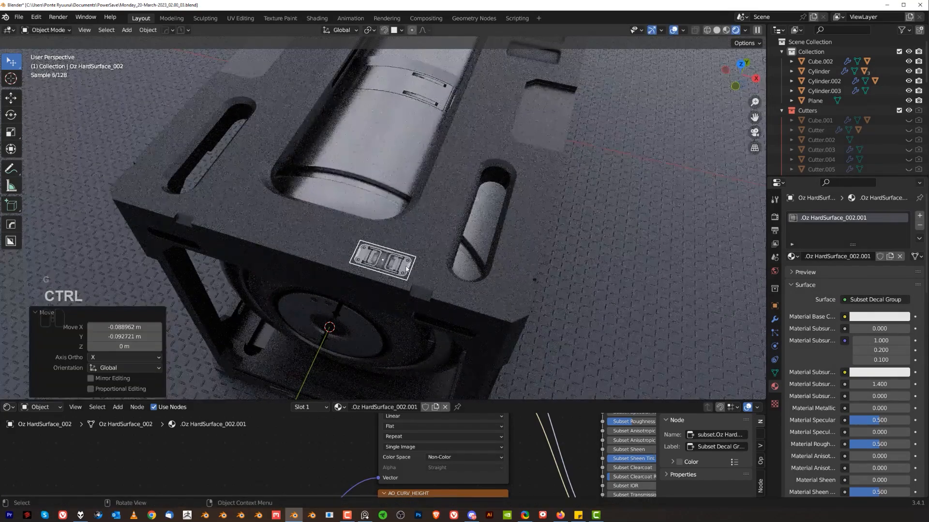
# Mirror the Oz HardSurface_002 decal about the frame along the X axis
pyautogui.keyDown('shift'); pyautogui.click(325, 234); pyautogui.keyUp('shift')
pyautogui.hotkey('alt', 'x')
pyautogui.click(501, 125)
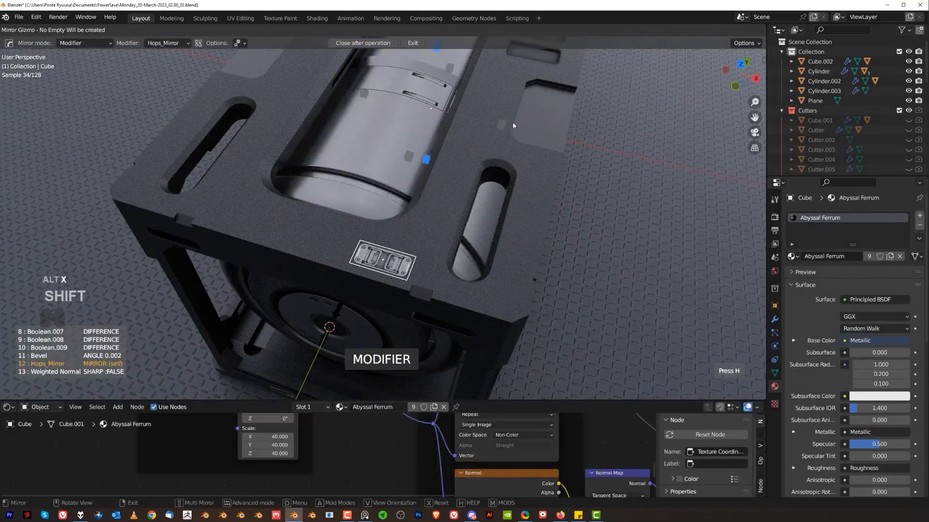
pyautogui.hotkey('alt', 'x')
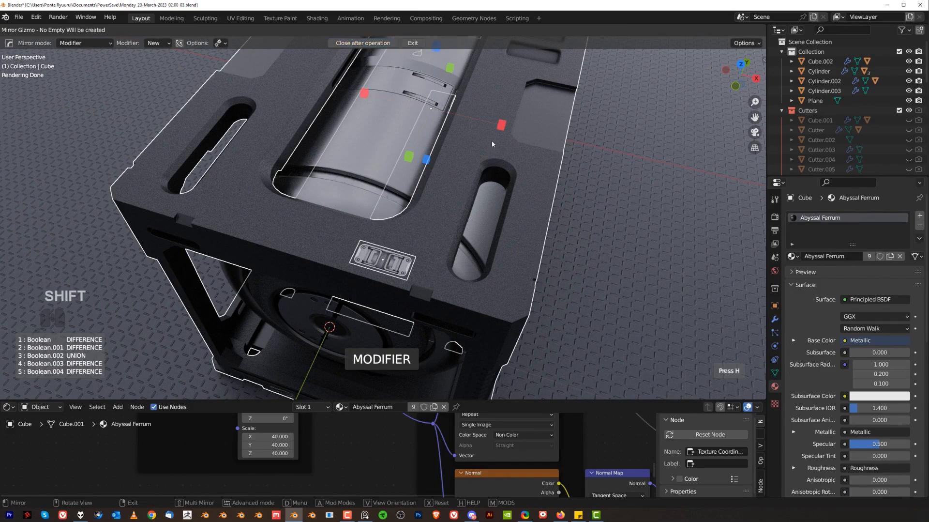
pyautogui.click(504, 126)
# Match the mirrored Oz HardSurface_002 decals' subset to Material.003 and cycle their base material
pyautogui.scroll(2, 424, 270)
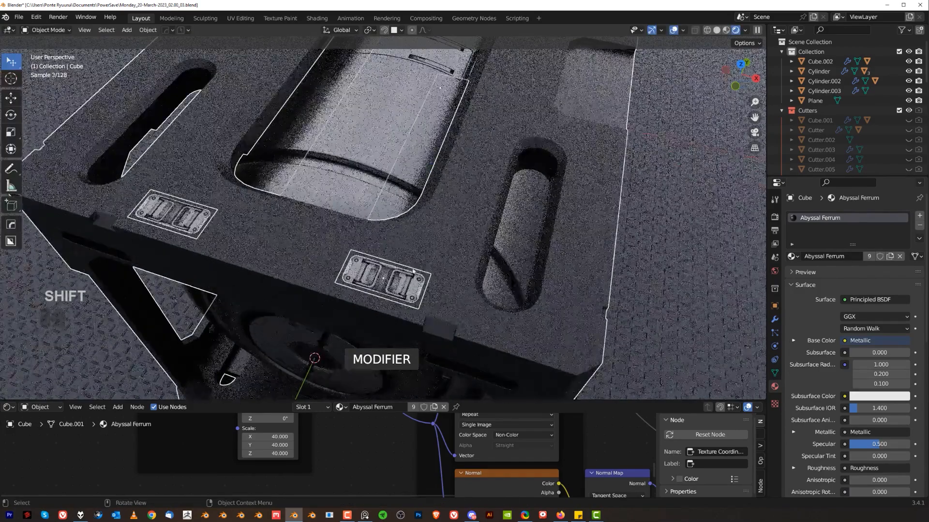
pyautogui.press('d')
pyautogui.click(413, 192)
pyautogui.press('d')
pyautogui.click(459, 175)
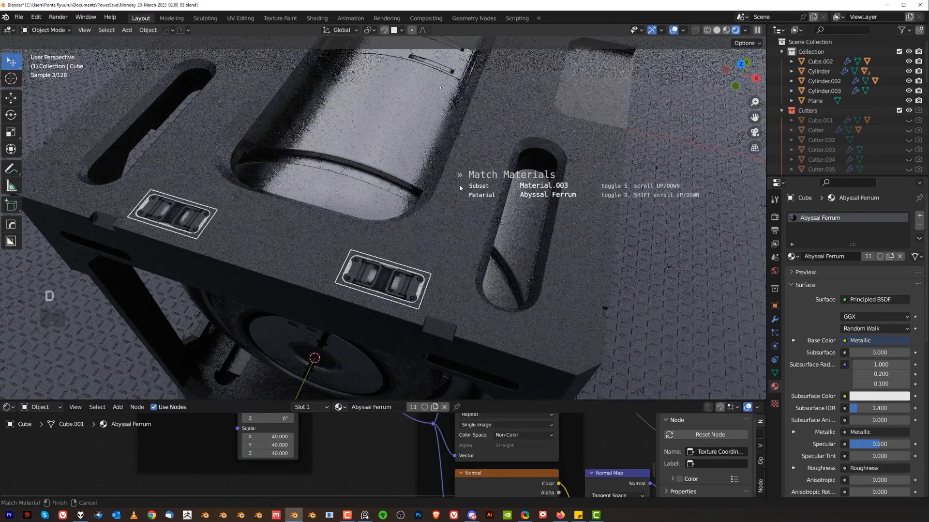
pyautogui.press('d')
pyautogui.click(458, 194)
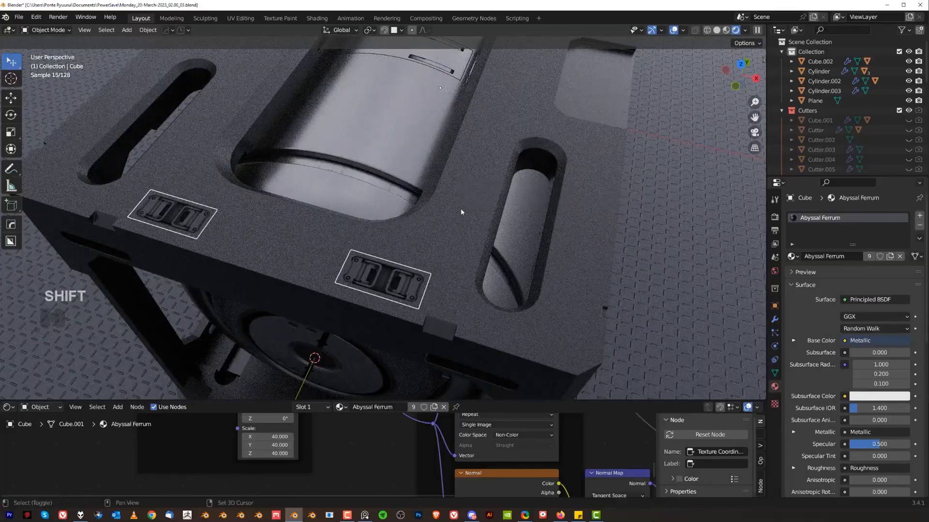
# Insert the BlenderBros Oct 2020_019 decal on the top of the tank cylinder
pyautogui.scroll(-8, 460, 216)
pyautogui.moveTo(460, 216); pyautogui.dragTo(421, 225, button='middle')
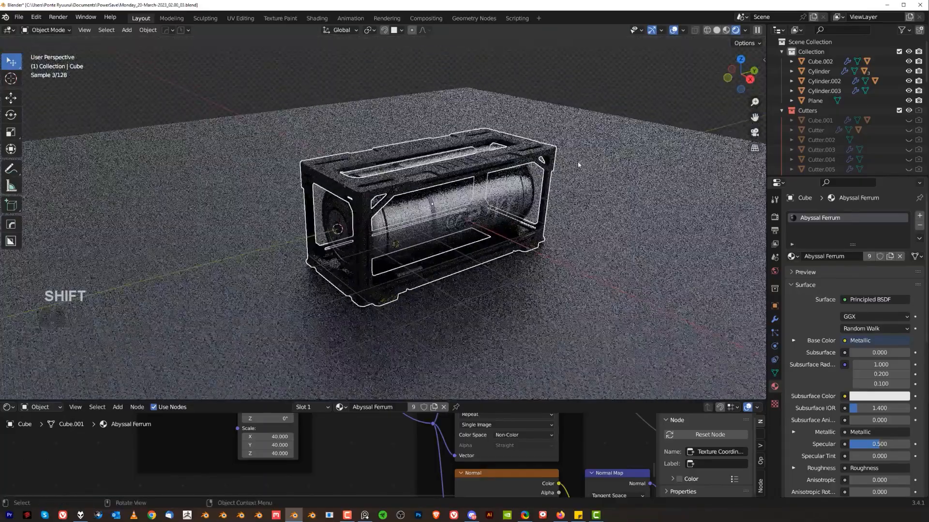
pyautogui.click(460, 310)
pyautogui.scroll(3, 436, 232)
pyautogui.keyDown('shift'); pyautogui.moveTo(435, 145); pyautogui.dragTo(411, 165, button='middle'); pyautogui.keyUp('shift')
pyautogui.moveTo(411, 164); pyautogui.dragTo(403, 178, button='middle')
pyautogui.press('KP_7')
pyautogui.press('KP_5')
pyautogui.keyDown('shift'); pyautogui.scroll(-3, 416, 138); pyautogui.keyUp('shift')
pyautogui.scroll(2, 425, 172)
pyautogui.scroll(-2, 430, 168)
pyautogui.click(431, 168)
pyautogui.press('d')
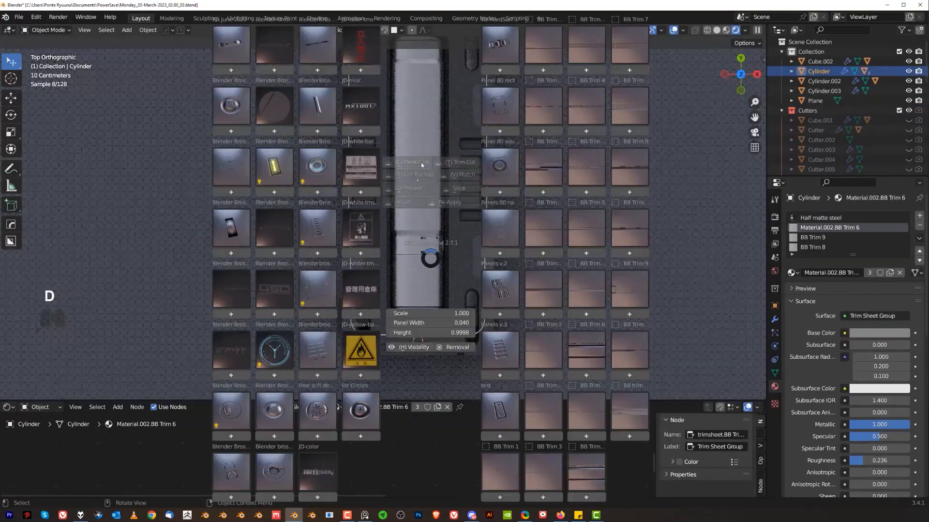
pyautogui.click(324, 236)
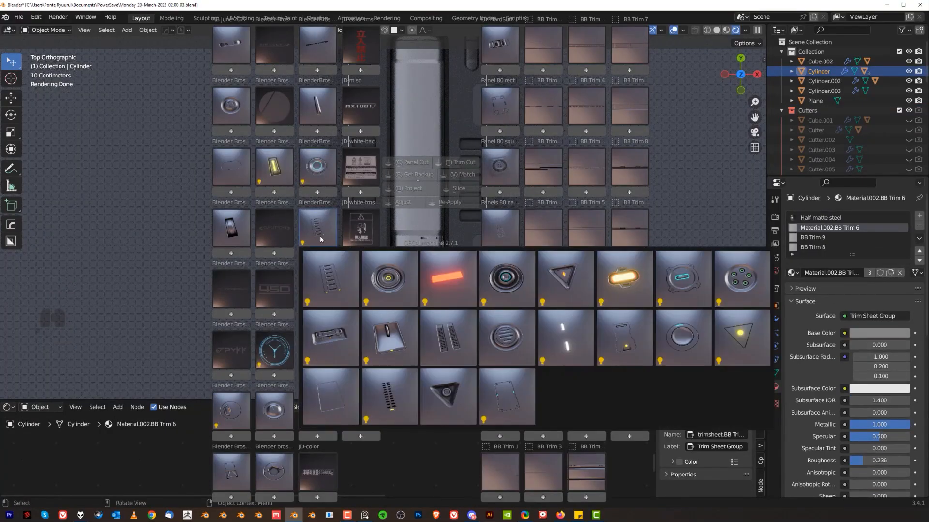
pyautogui.click(387, 382)
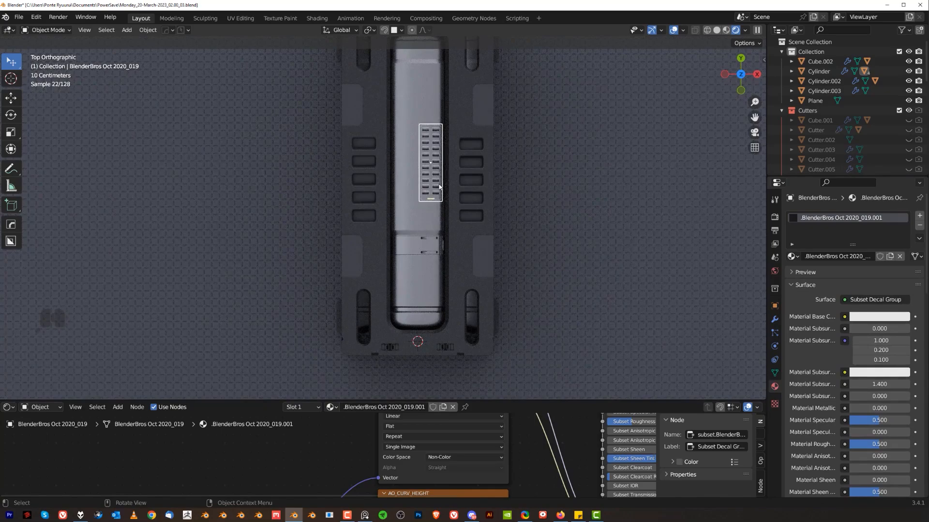
# Snap the BlenderBros Oct 2020_019 decal to the tank's centreline and project it onto the cylinder
pyautogui.press('g')
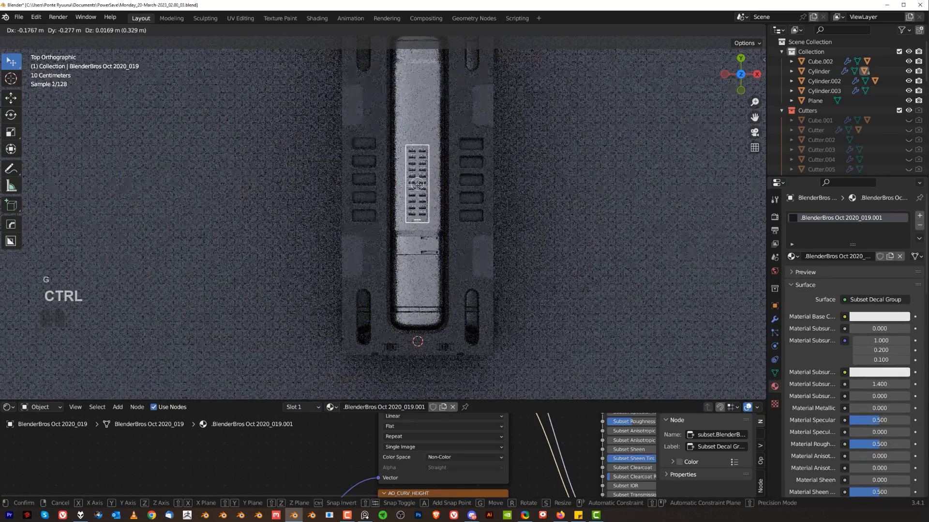
pyautogui.click(486, 199)
pyautogui.press('d')
pyautogui.keyDown('alt'); pyautogui.click(483, 192); pyautogui.keyUp('alt')
# Match the BlenderBros Oct 2020_019 decal's subset to Material.003 and its base material to Default
pyautogui.scroll(8, 479, 196)
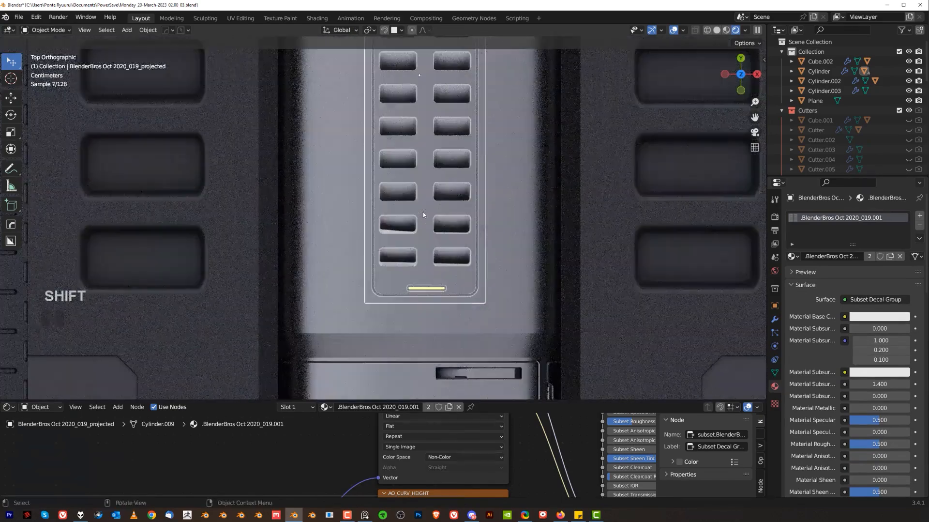
pyautogui.press('d')
pyautogui.click(474, 177)
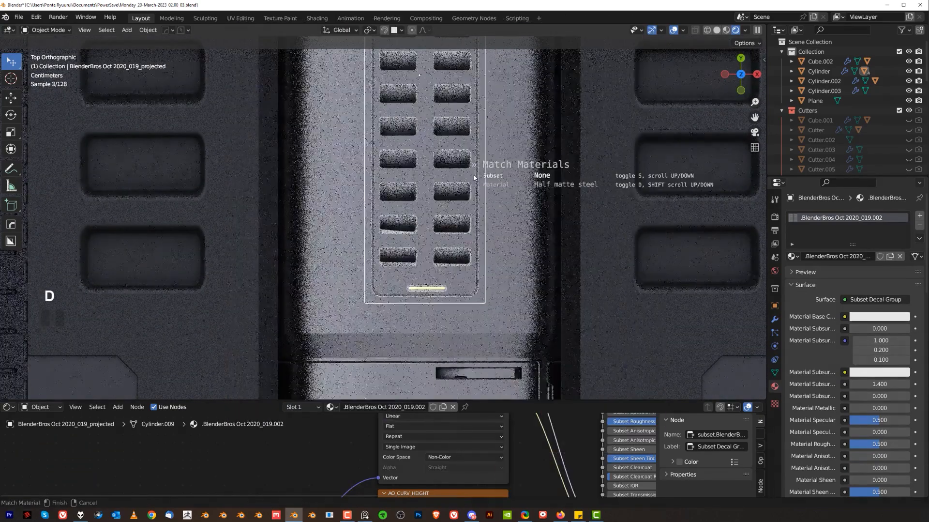
pyautogui.scroll(-1, 474, 177)
pyautogui.scroll(-1, 474, 177)
pyautogui.keyDown('shift'); pyautogui.scroll(-1, 474, 177); pyautogui.keyUp('shift')
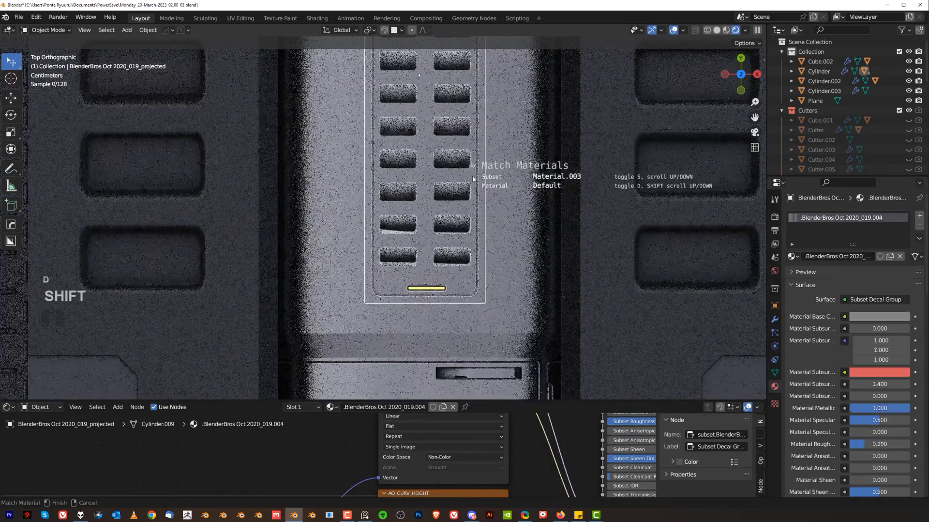
pyautogui.press('KP_5')
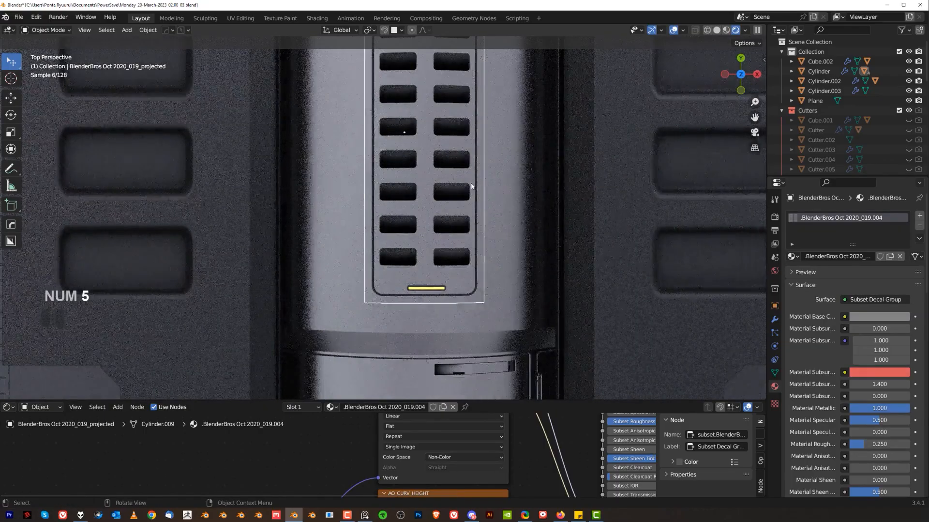
pyautogui.scroll(-4, 532, 191)
pyautogui.click(532, 191)
pyautogui.moveTo(485, 220); pyautogui.dragTo(445, 193, button='middle')
pyautogui.scroll(4, 445, 193)
pyautogui.scroll(5, 445, 192)
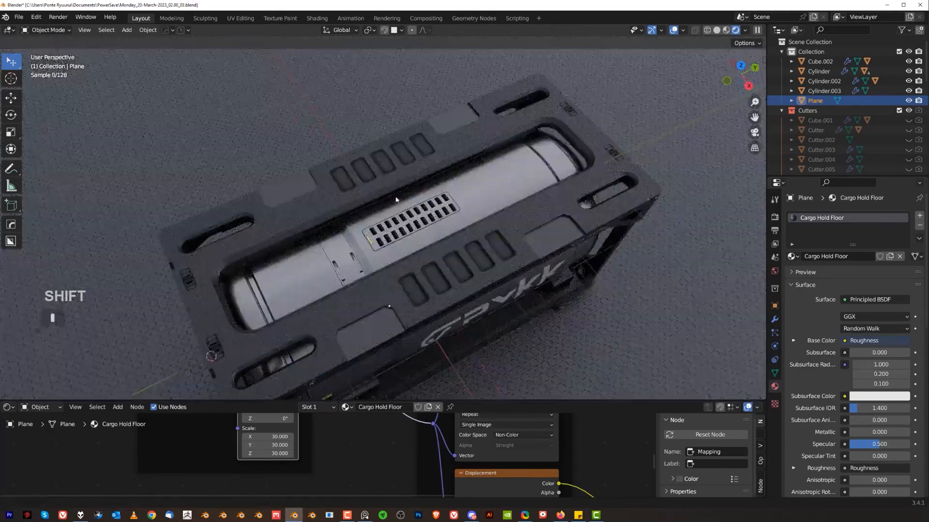
# Try the JD-yellow-backgr_007_ fire hazard decal on top of the tank cylinder at scale 0.212, and delete it
pyautogui.click(476, 170)
pyautogui.press('KP_7')
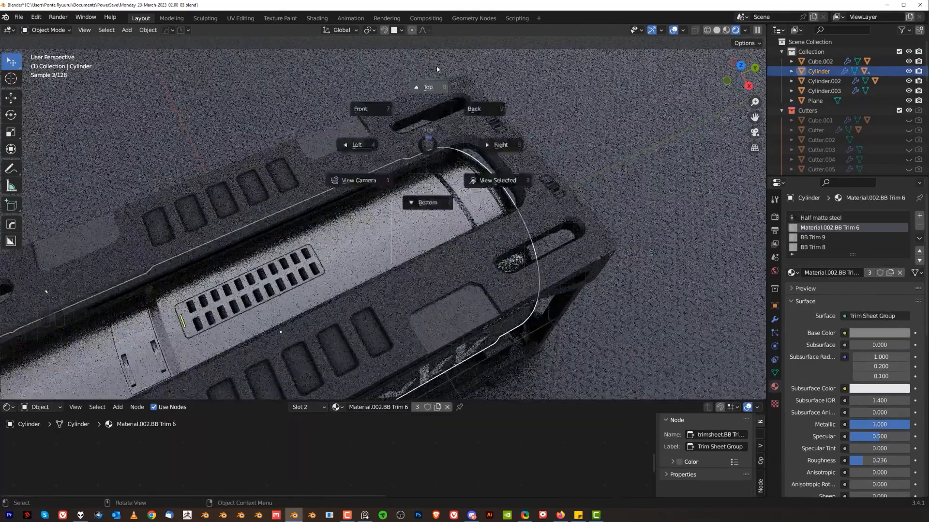
pyautogui.press('KP_5')
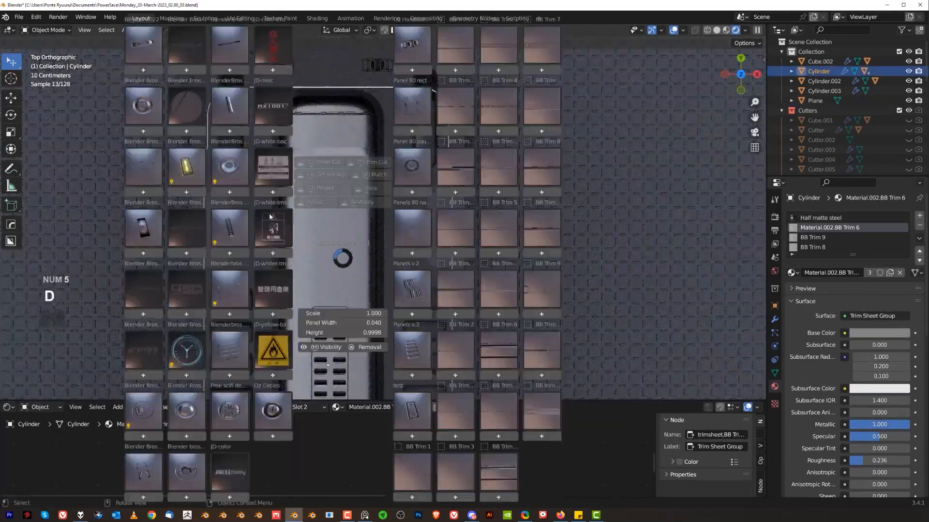
pyautogui.click(270, 357)
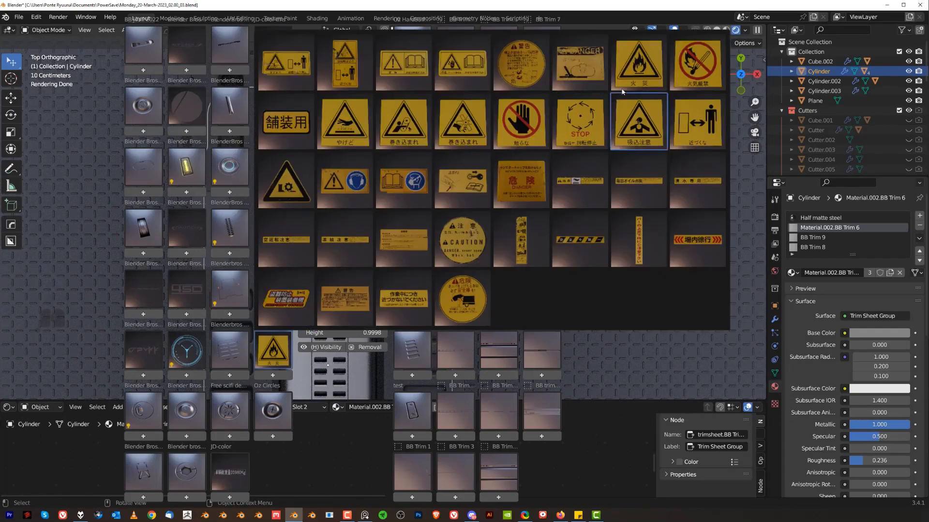
pyautogui.click(640, 73)
pyautogui.press('s')
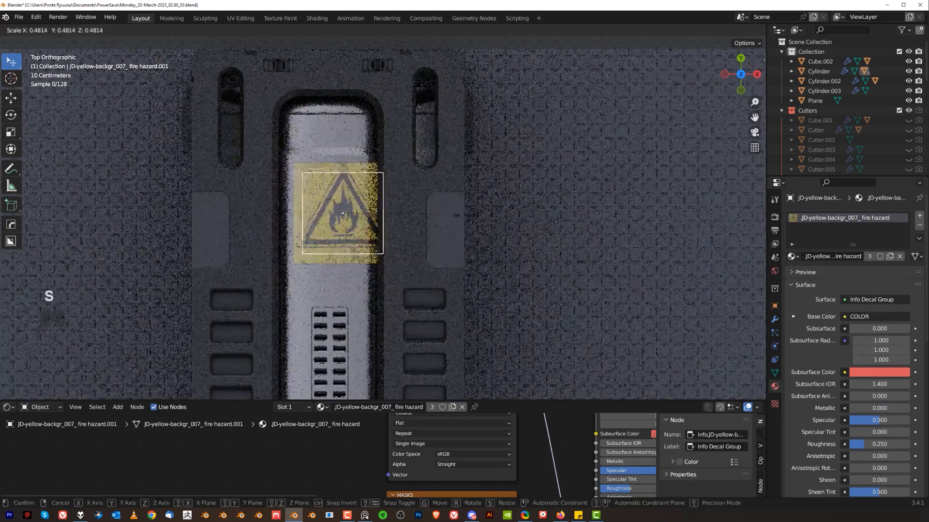
pyautogui.click(396, 214)
pyautogui.press('g')
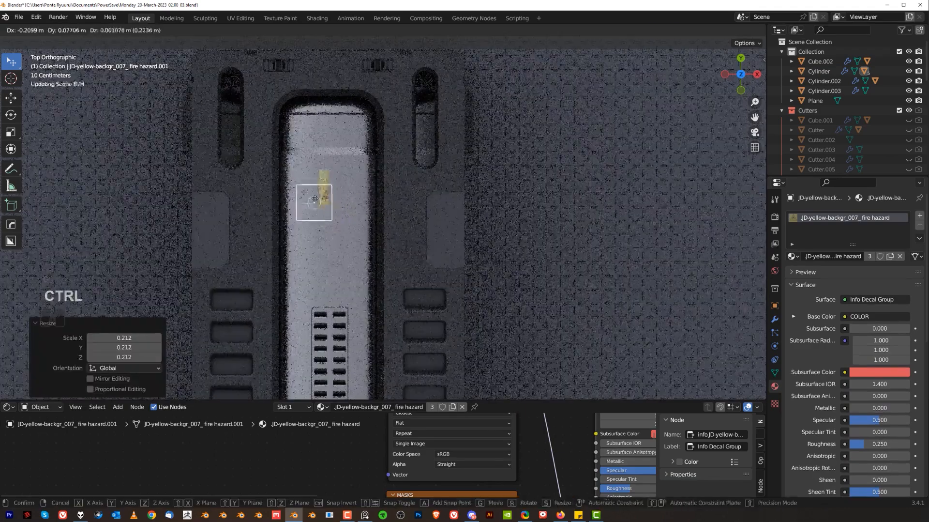
pyautogui.keyDown('ctrl'); pyautogui.click(329, 178); pyautogui.keyUp('ctrl')
pyautogui.press('x')
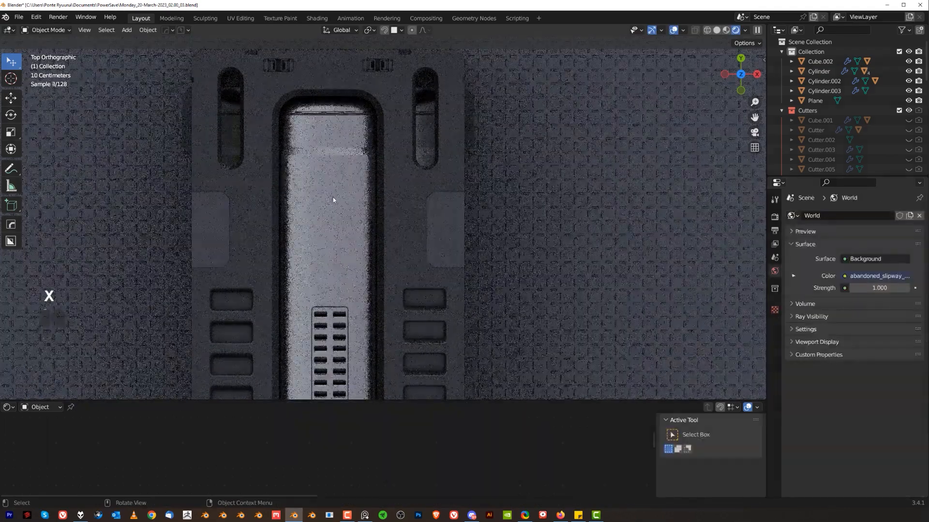
# Insert the JD-yellow-backgr_030_ safety first decal on the tank, scale it to 0.123 and place it across the cylinder's top near the end
pyautogui.click(333, 200)
pyautogui.press('d')
pyautogui.click(271, 339)
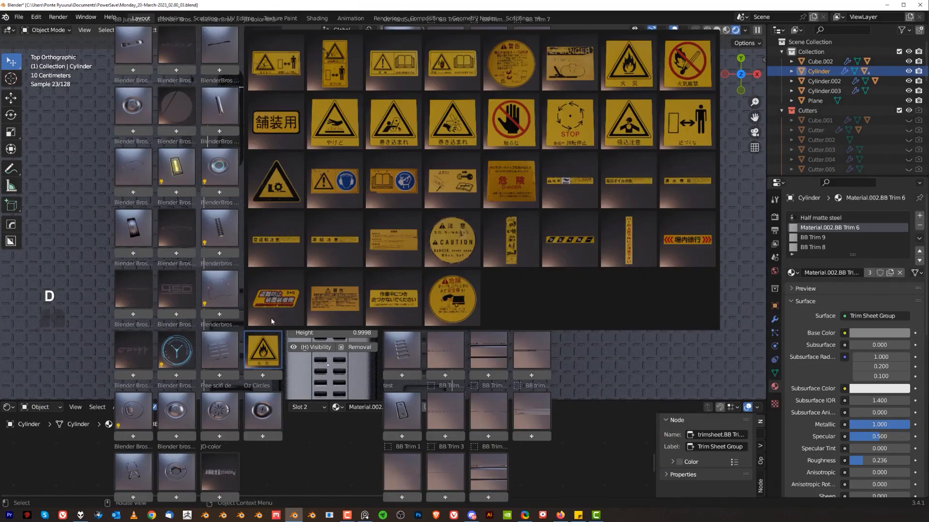
pyautogui.click(547, 247)
pyautogui.press('s')
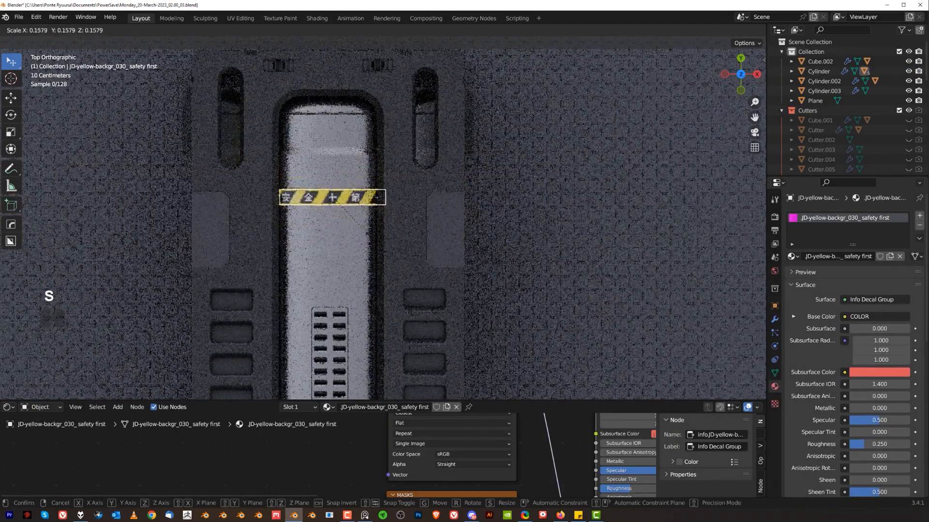
pyautogui.click(357, 231)
pyautogui.press('g')
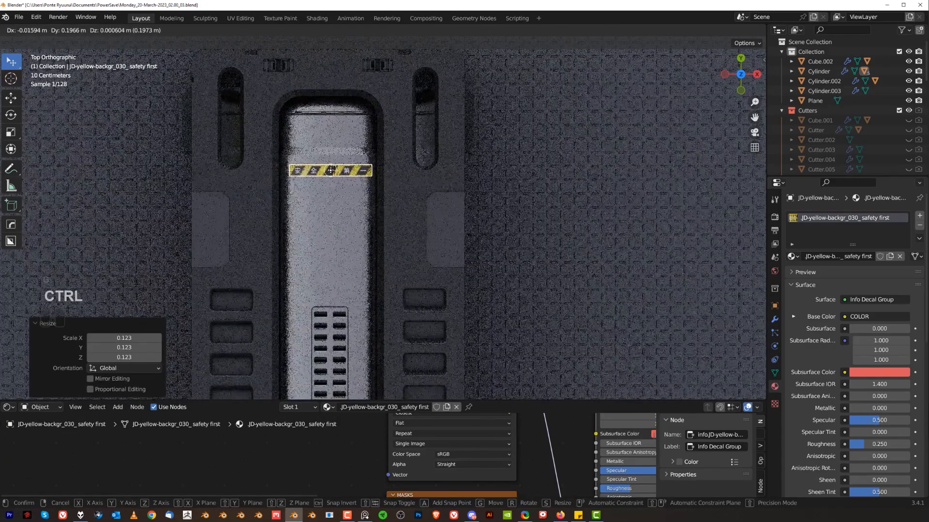
pyautogui.click(331, 172)
# Project the safety first decal onto the tank cylinder and lower its material alpha to about 0.62
pyautogui.press('d')
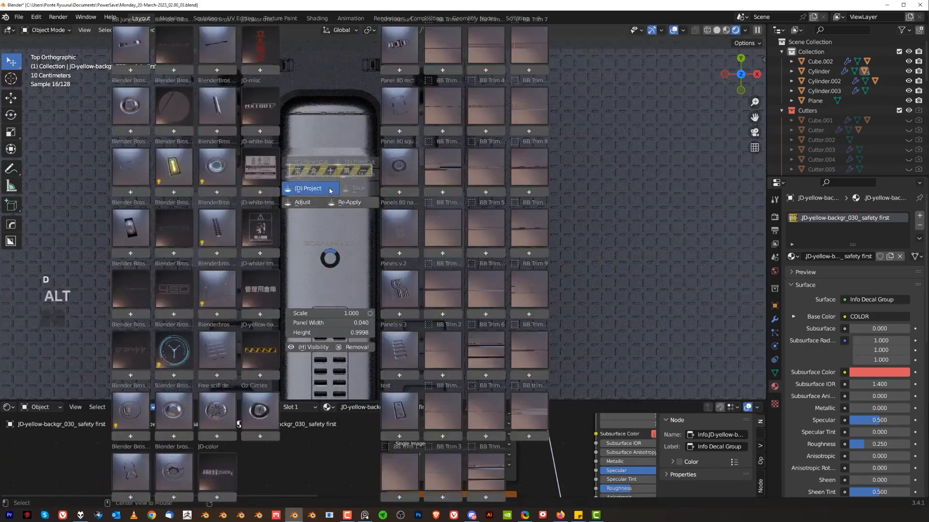
pyautogui.click(331, 192)
pyautogui.press('d')
pyautogui.scroll(-10, 812, 416)
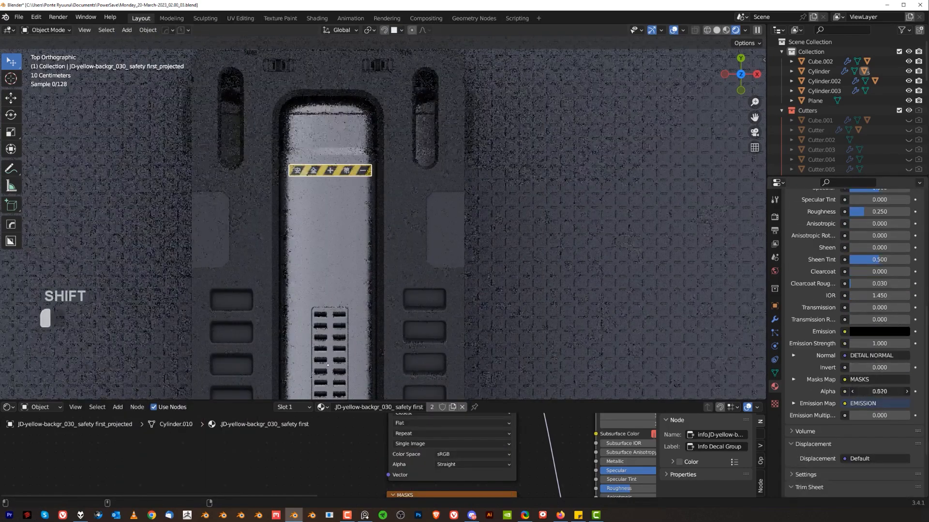
pyautogui.click(626, 260)
# Create a Smart View Cam from a perspective view showing the whole tank container at an angle
pyautogui.scroll(-5, 626, 260)
pyautogui.moveTo(535, 284); pyautogui.dragTo(436, 177, button='middle')
pyautogui.press('KP_5')
pyautogui.scroll(4, 438, 221)
pyautogui.scroll(-4, 434, 220)
pyautogui.press('pagedown')
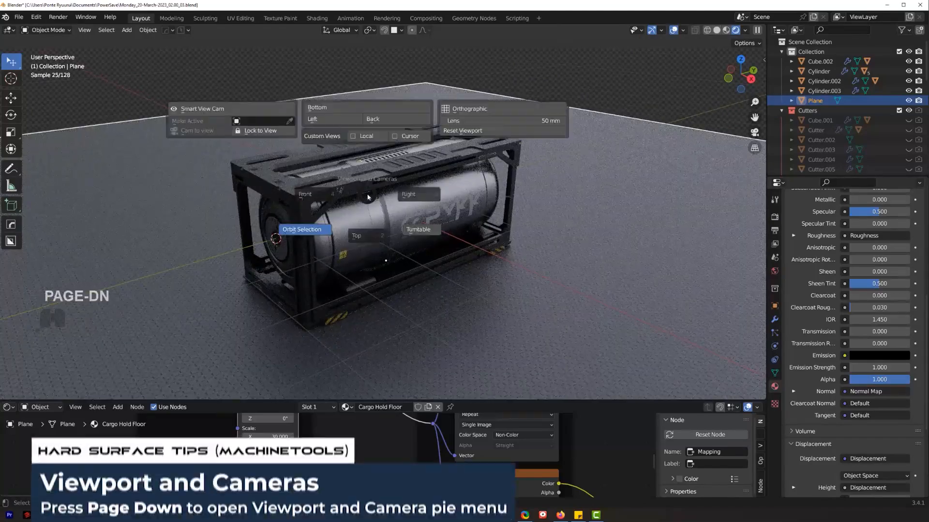
pyautogui.click(267, 110)
# Set the new camera's focal length to 145 mm
pyautogui.press('pagedown')
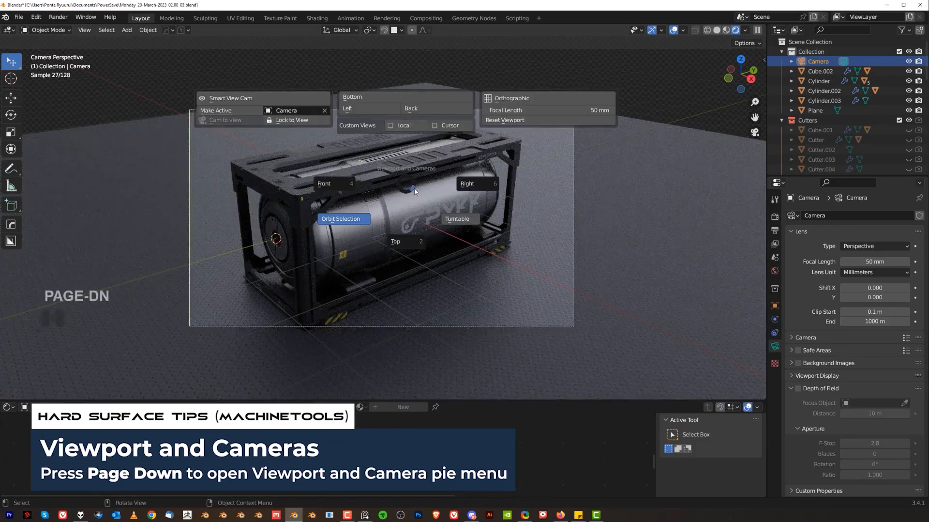
pyautogui.click(545, 111)
pyautogui.write('145')
pyautogui.press('Return')
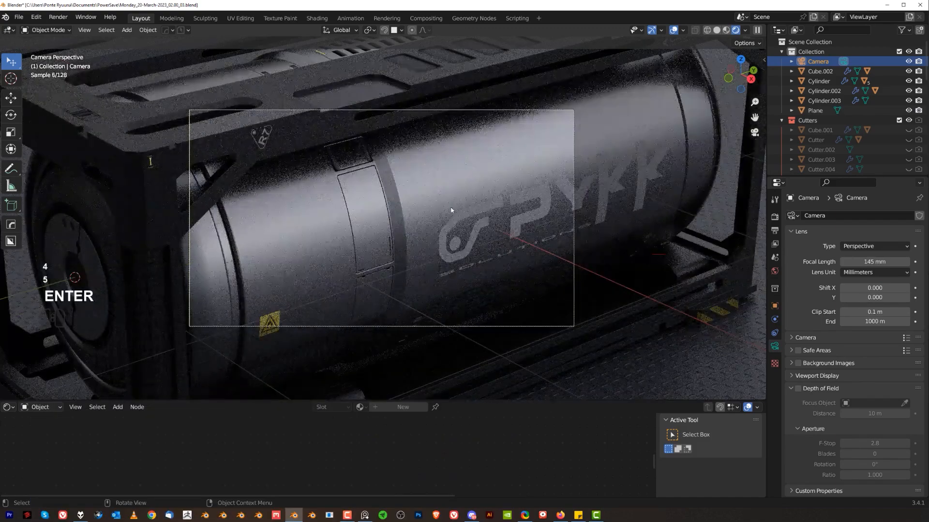
# Lock the camera to the view and frame the whole tank container inside the camera border
pyautogui.press('pagedown')
pyautogui.click(349, 144)
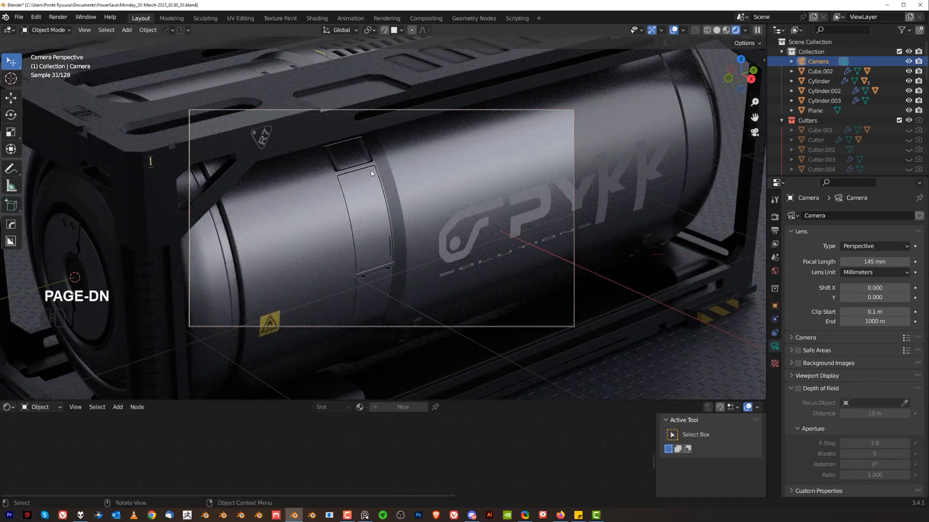
pyautogui.scroll(-6, 390, 193)
pyautogui.click(390, 193)
pyautogui.moveTo(390, 193)
pyautogui.mouseDown(button='middle')
pyautogui.moveTo(379, 180)
pyautogui.moveTo(375, 196)
pyautogui.mouseUp(button='middle')
pyautogui.keyDown('shift'); pyautogui.moveTo(375, 195); pyautogui.dragTo(376, 193, button='middle'); pyautogui.keyUp('shift')
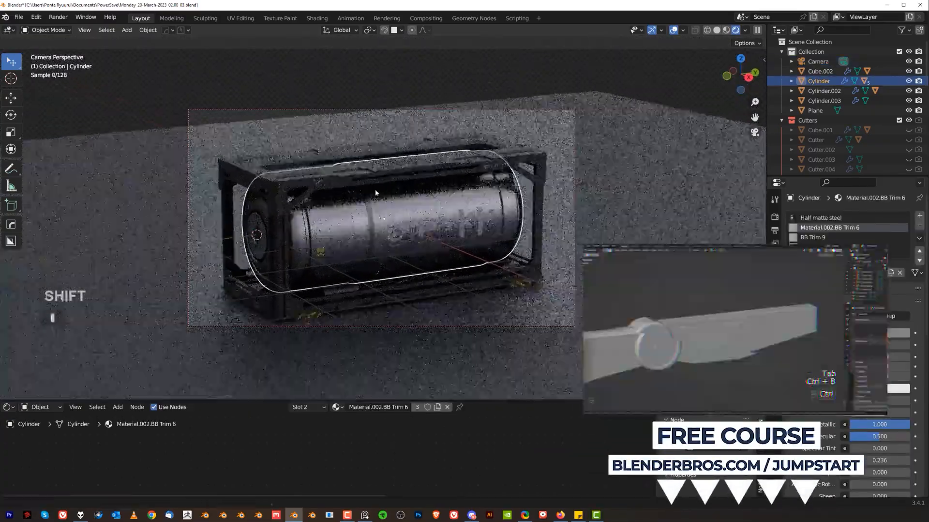
# Move the floor plane horizontally about -4.9 m in X and 2.3 m in Y, and scale it by 0.694
pyautogui.click(375, 334)
pyautogui.press('g')
pyautogui.hotkey('shift', 'z')
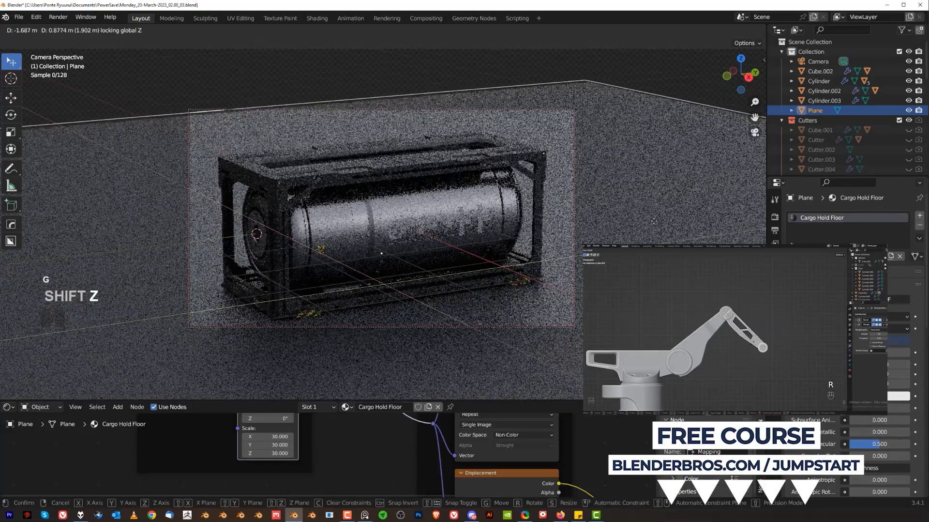
pyautogui.click(368, 208)
pyautogui.press('s')
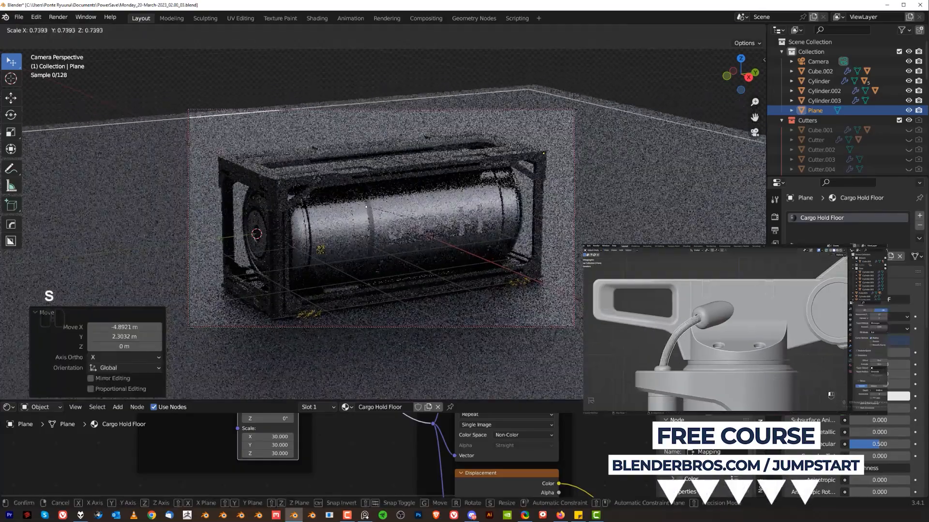
pyautogui.click(368, 203)
# Shift the floor plane horizontally again to fill the camera frame, and scale it by 1.033
pyautogui.press('g')
pyautogui.hotkey('shift', 'z')
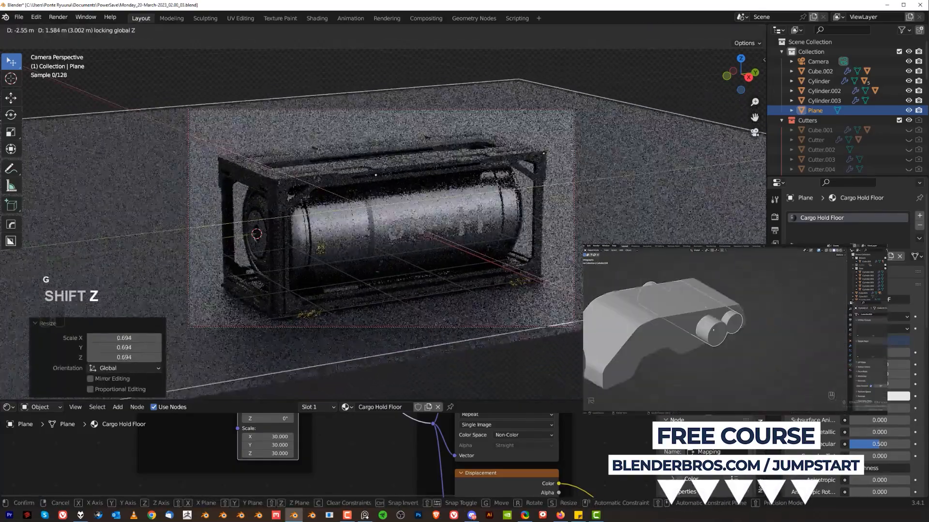
pyautogui.click(416, 261)
pyautogui.press('s')
pyautogui.click(424, 267)
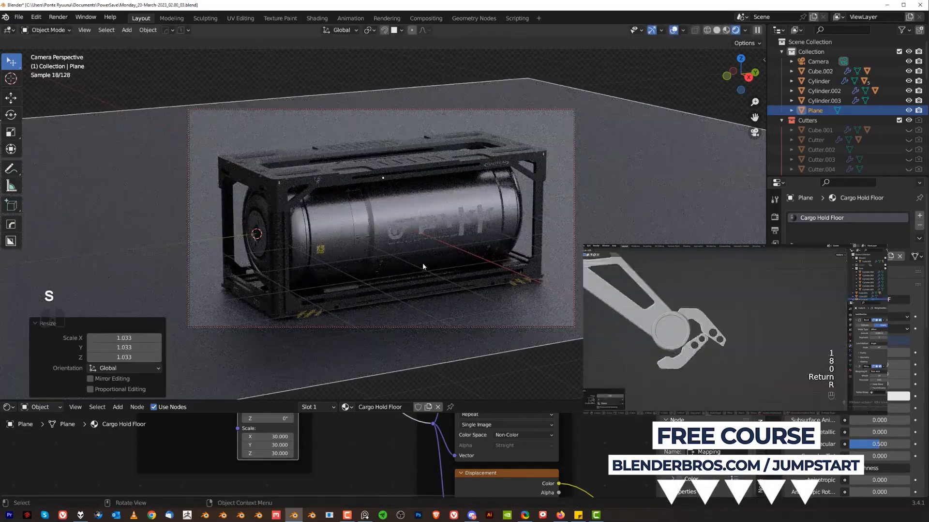
# Scale the floor plane by 1.060 and unlock the camera from the view
pyautogui.keyDown('shift'); pyautogui.moveTo(424, 262); pyautogui.dragTo(425, 213, button='middle'); pyautogui.keyUp('shift')
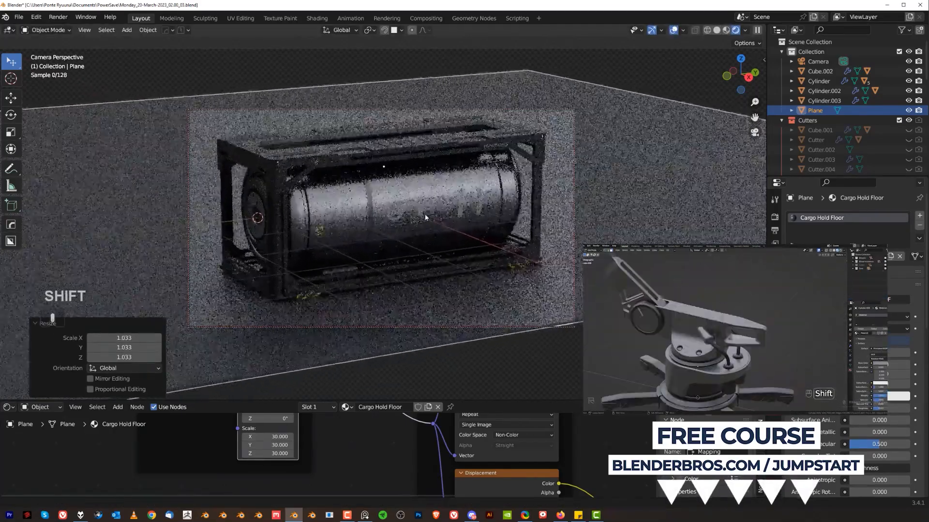
pyautogui.press('s')
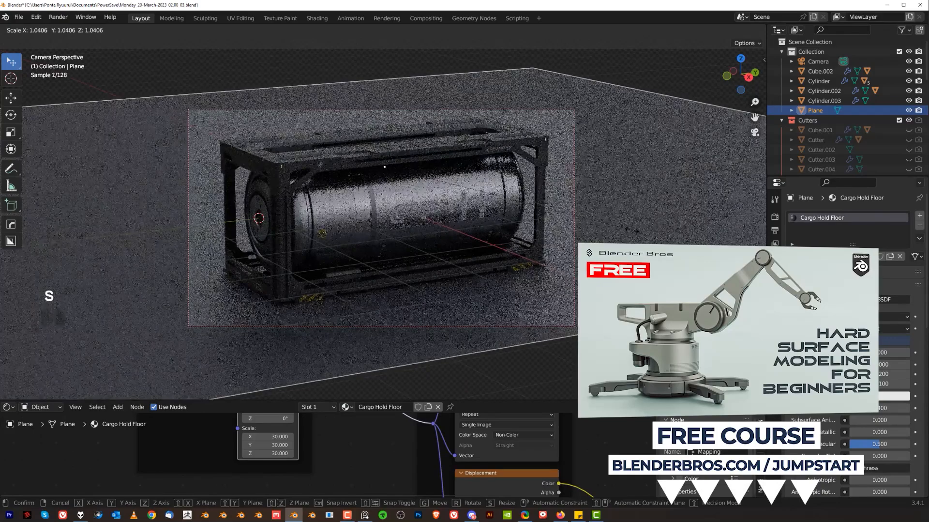
pyautogui.click(589, 242)
pyautogui.press('pagedown')
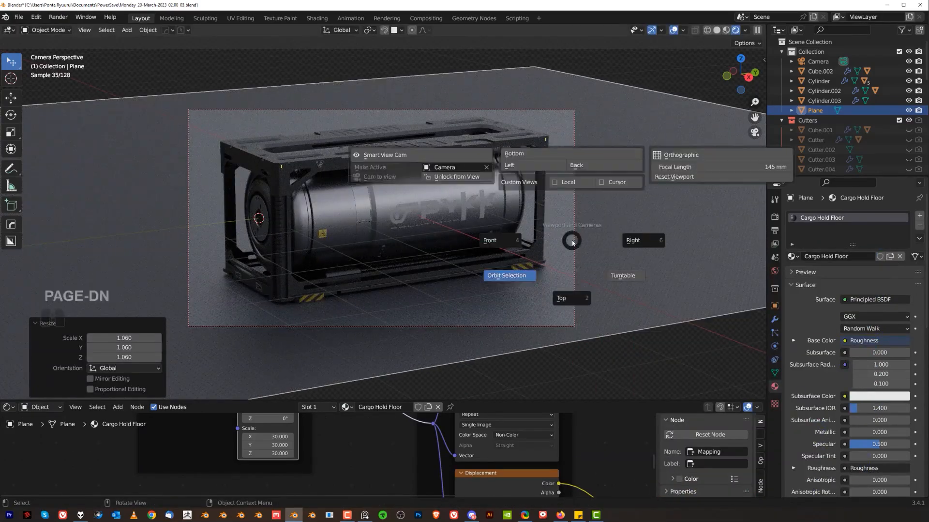
pyautogui.click(478, 177)
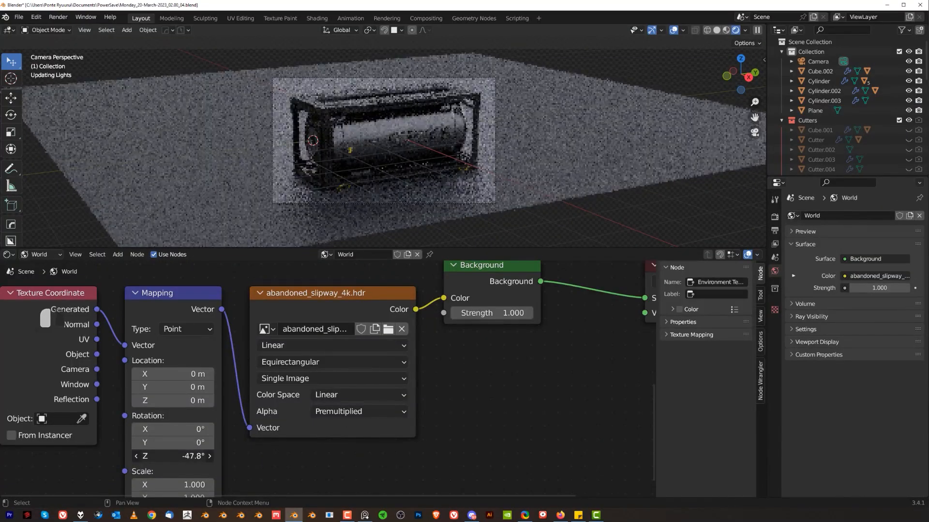
# Rotate the world HDRI mapping to -175° in Z and set the Background strength to 1.800
pyautogui.moveTo(173, 455); pyautogui.dragTo(146, 456)
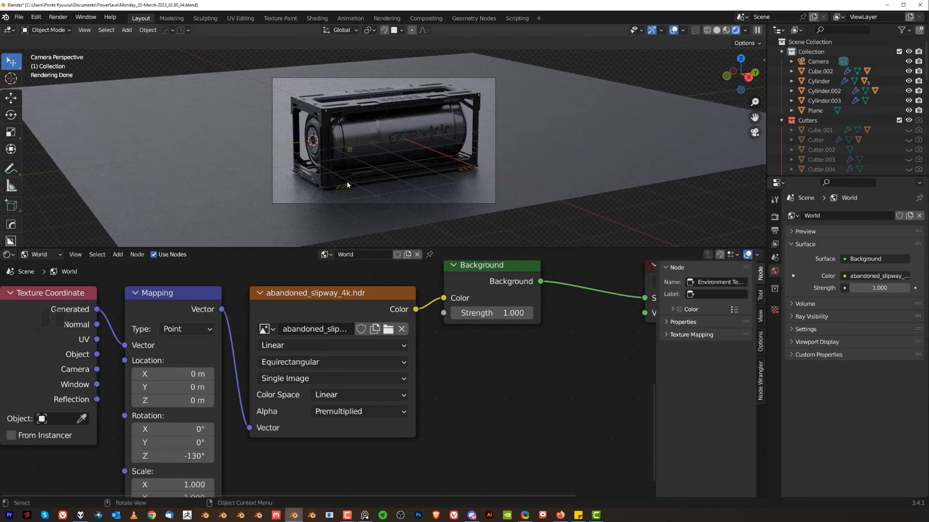
pyautogui.moveTo(183, 456); pyautogui.dragTo(163, 456)
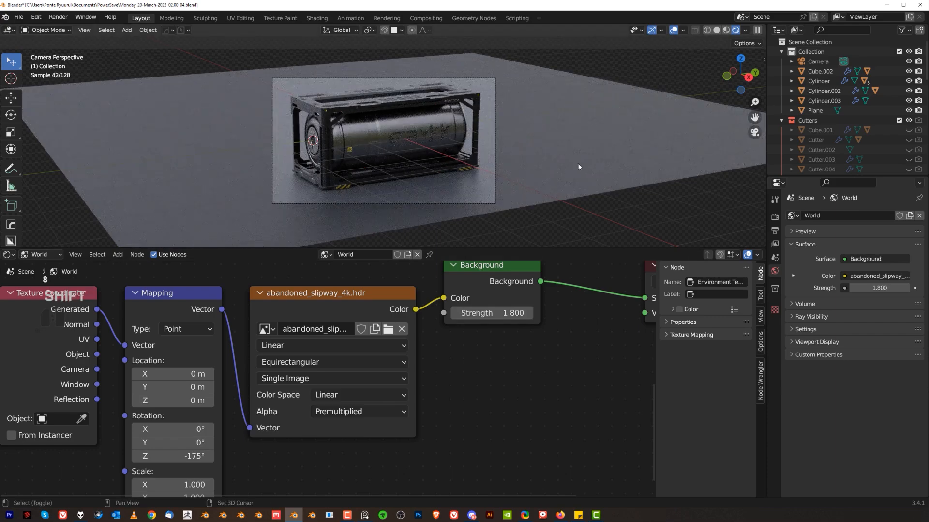
# Add a 2 m plane and move it beside the container, outside the camera frame
pyautogui.hotkey('shift', 'a')
pyautogui.click(624, 189)
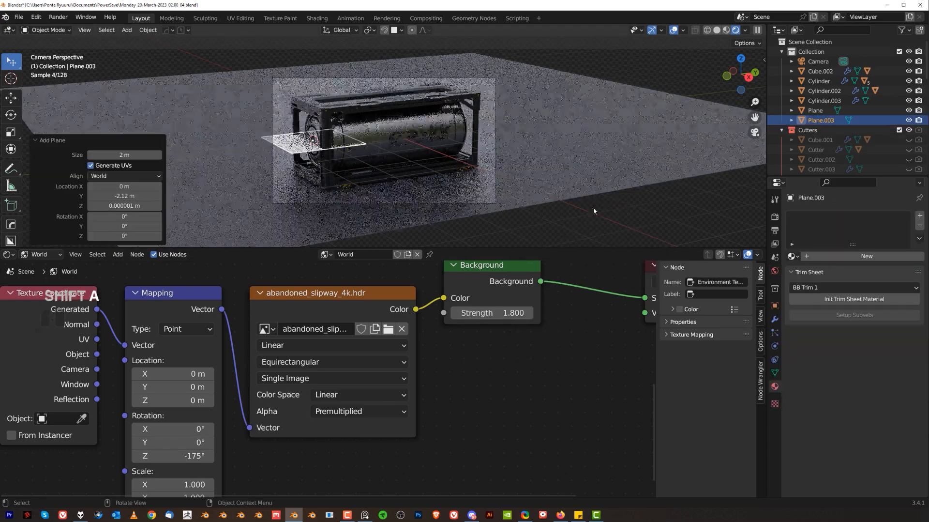
pyautogui.press('g')
pyautogui.click(688, 173)
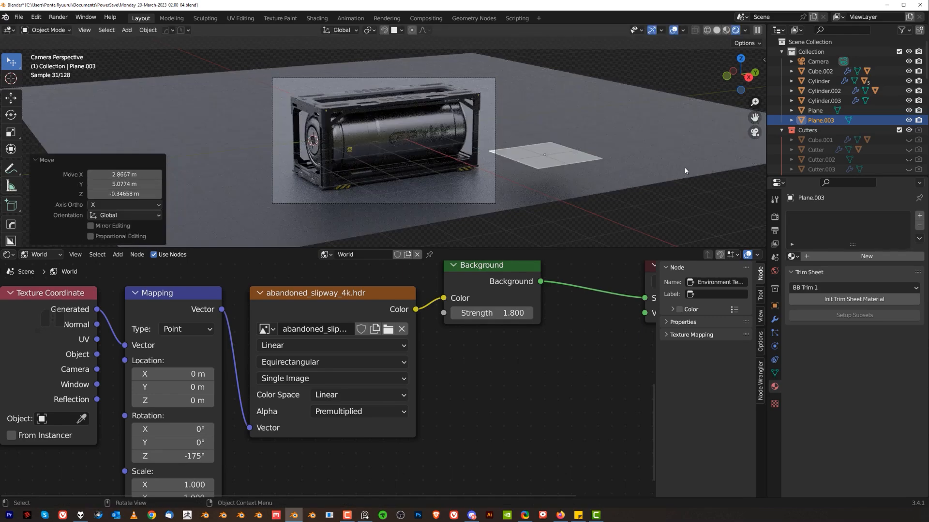
# Tilt the new plane upright about the X axis and rotate it -39° about the Z axis
pyautogui.press('r')
pyautogui.press('x')
pyautogui.click(559, 94)
pyautogui.press('r')
pyautogui.press('z')
pyautogui.click(630, 96)
# Enlarge the upright plane about 15 times and give it a new material
pyautogui.press('s')
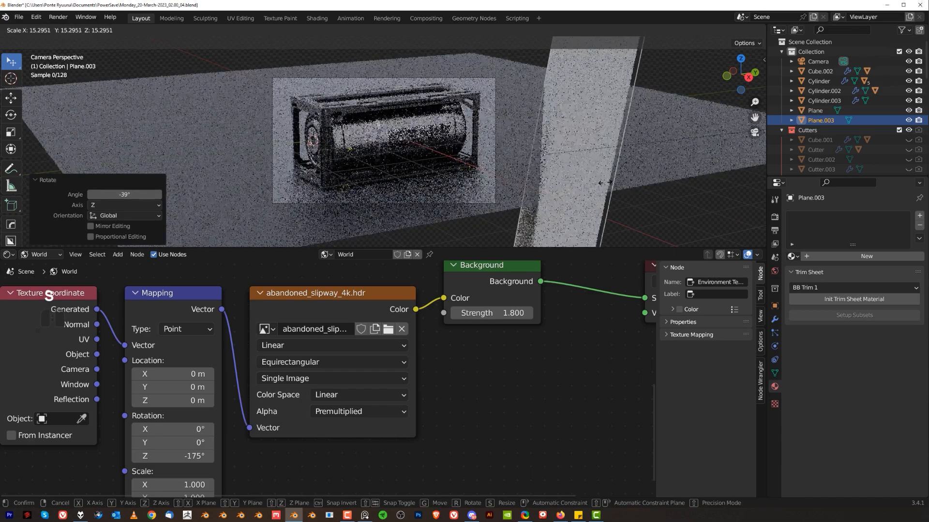
pyautogui.click(678, 116)
pyautogui.click(862, 257)
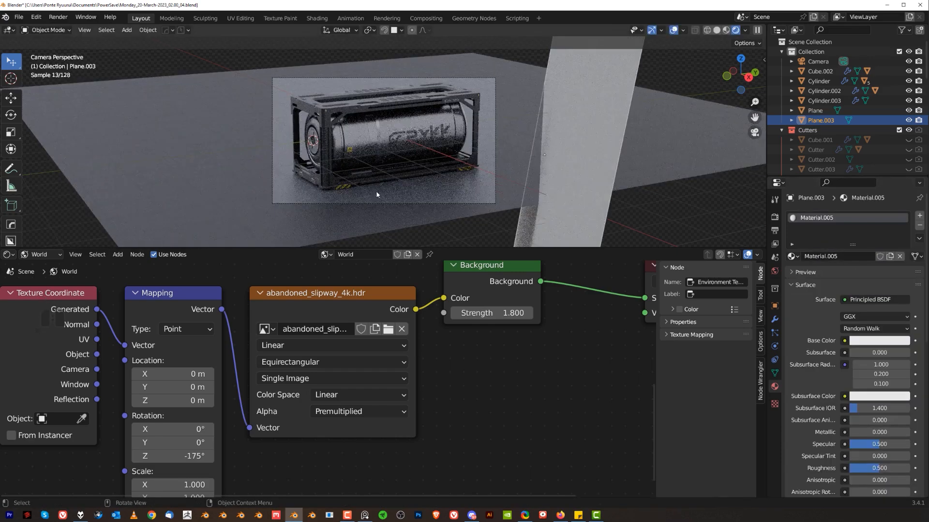
# Rotate the upright plane further about the global Z axis and reposition it beside the container
pyautogui.scroll(3, 387, 195)
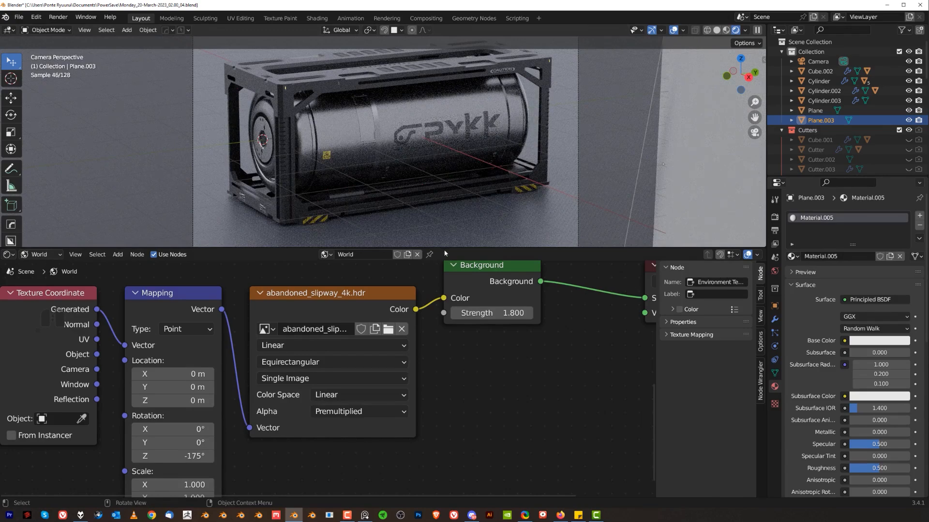
pyautogui.scroll(-3, 395, 151)
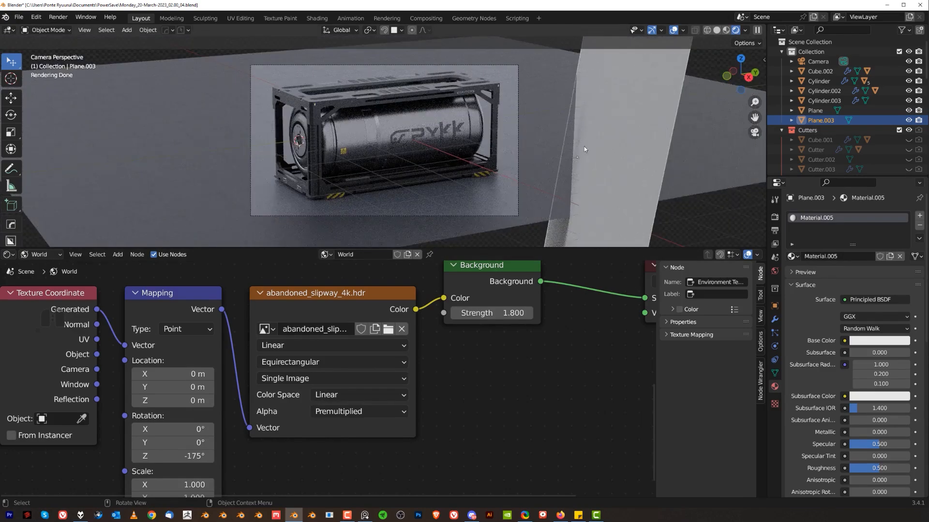
pyautogui.press('r')
pyautogui.press('z')
pyautogui.rightClick(637, 176)
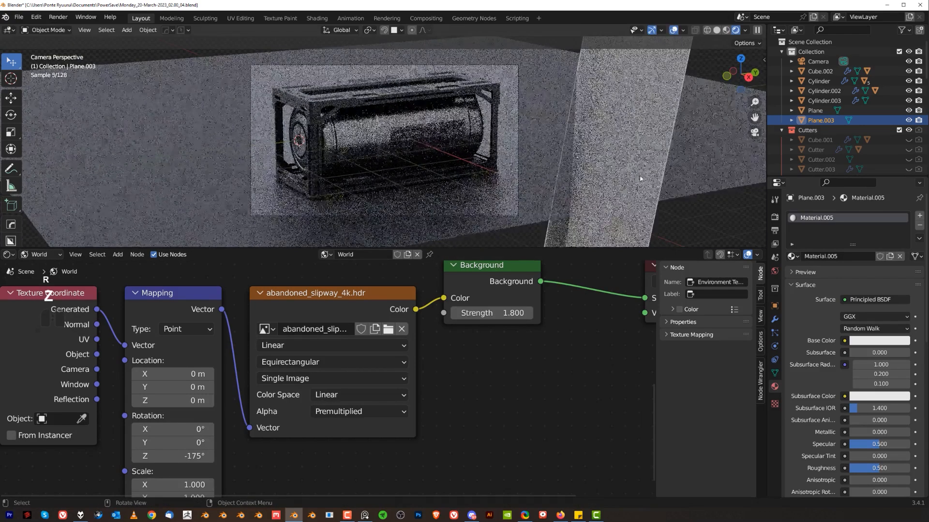
pyautogui.press('r')
pyautogui.press('z')
pyautogui.rightClick(661, 190)
pyautogui.press('r')
pyautogui.press('z')
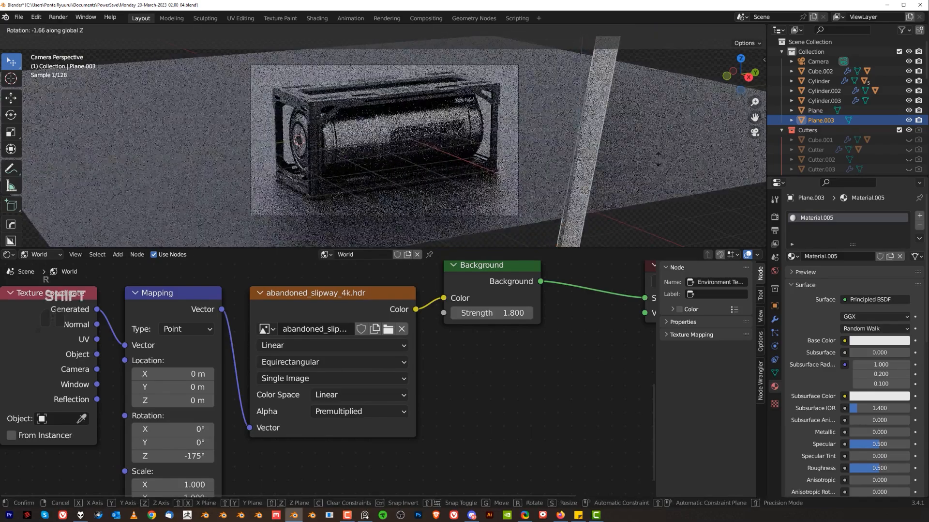
pyautogui.click(658, 164)
pyautogui.press('g')
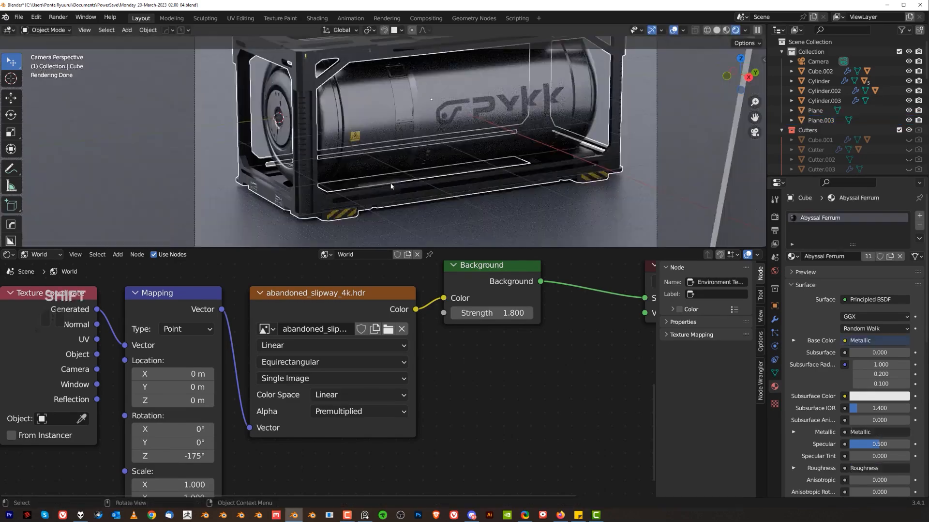
# Isolate the two saddle supports under the tank and select the rounded bevel faces along the front upper edge
pyautogui.scroll(2, 376, 189)
pyautogui.click(381, 212)
pyautogui.keyDown('shift'); pyautogui.moveTo(420, 170); pyautogui.dragTo(428, 148, button='middle'); pyautogui.keyUp('shift')
pyautogui.scroll(2, 429, 146)
pyautogui.scroll(5, 455, 167)
pyautogui.press('Tab')
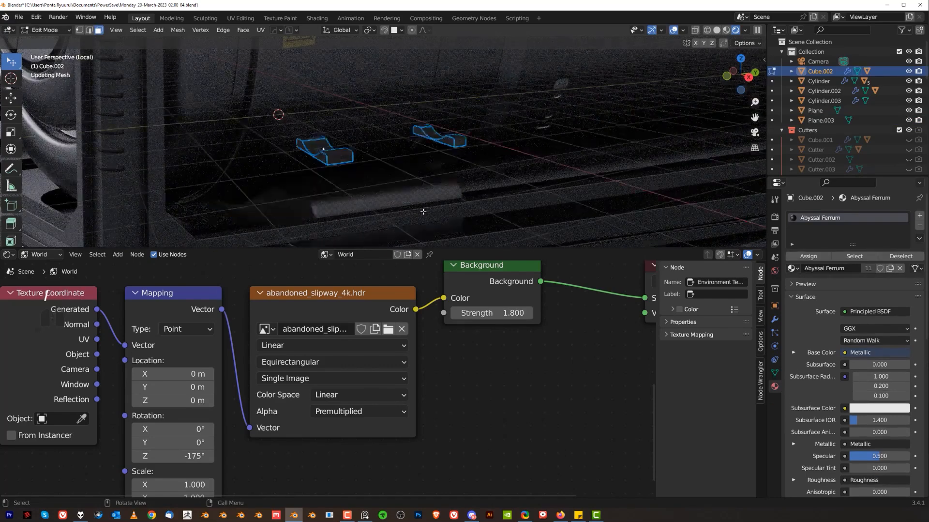
pyautogui.press('KP_Divide')
pyautogui.keyDown('shift'); pyautogui.click(474, 102); pyautogui.keyUp('shift')
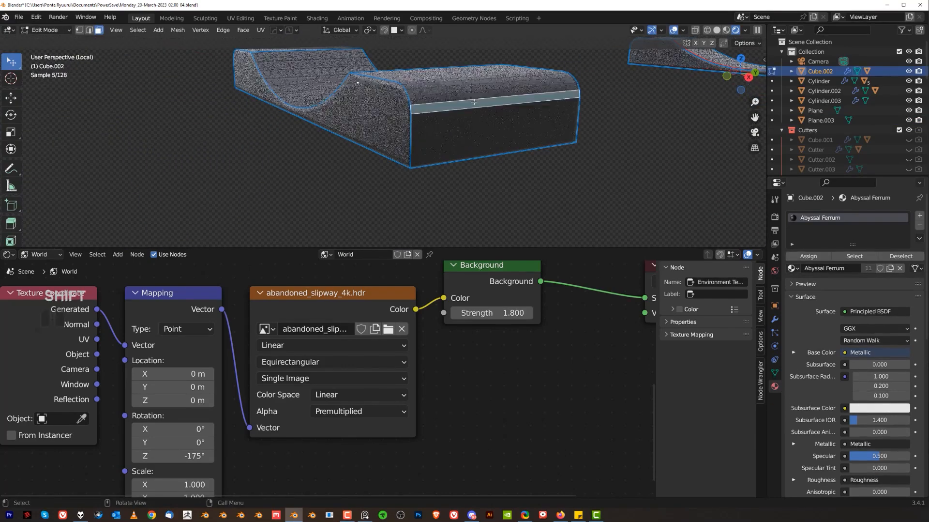
pyautogui.moveTo(474, 102); pyautogui.dragTo(460, 178, button='middle')
pyautogui.keyDown('ctrl'); pyautogui.click(460, 178); pyautogui.keyUp('ctrl')
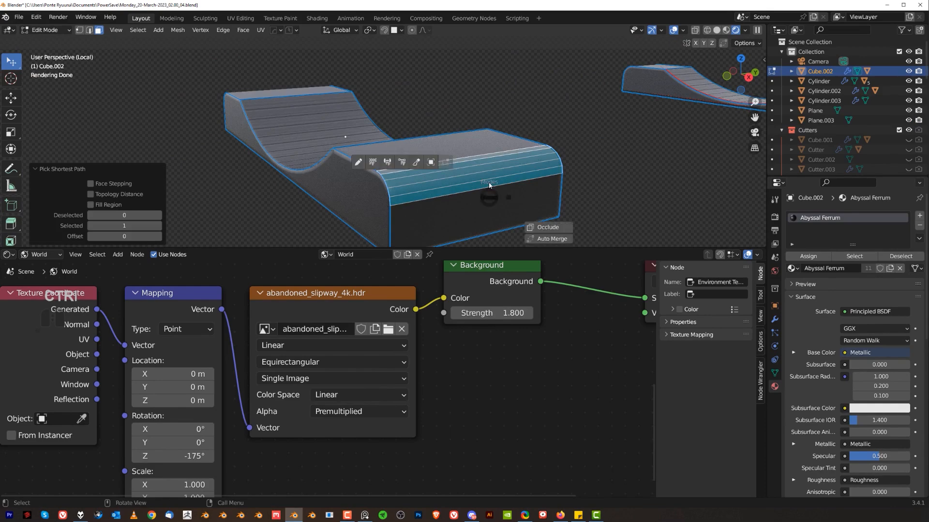
pyautogui.press('Tab')
pyautogui.press('Tab')
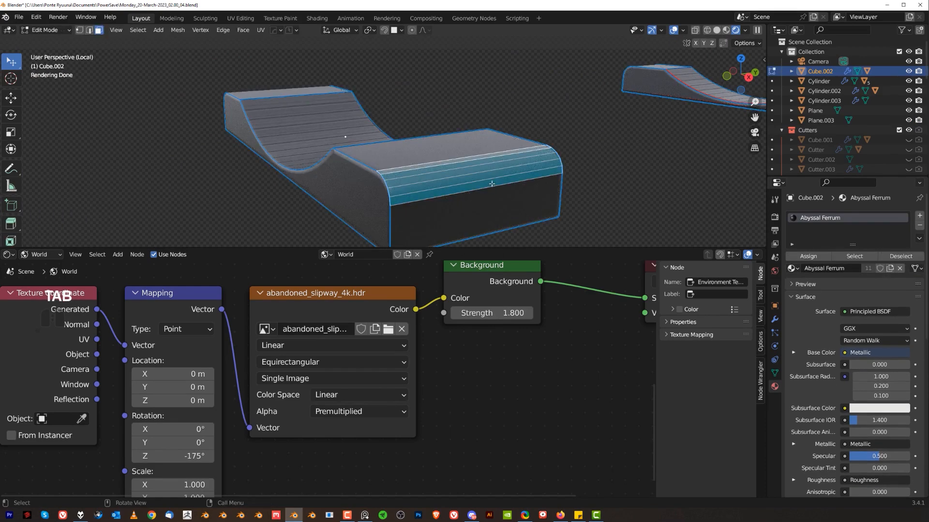
pyautogui.press('Tab')
# Apply the Thermoset B5 material to the saddle supports under the tank
pyautogui.click(9, 255)
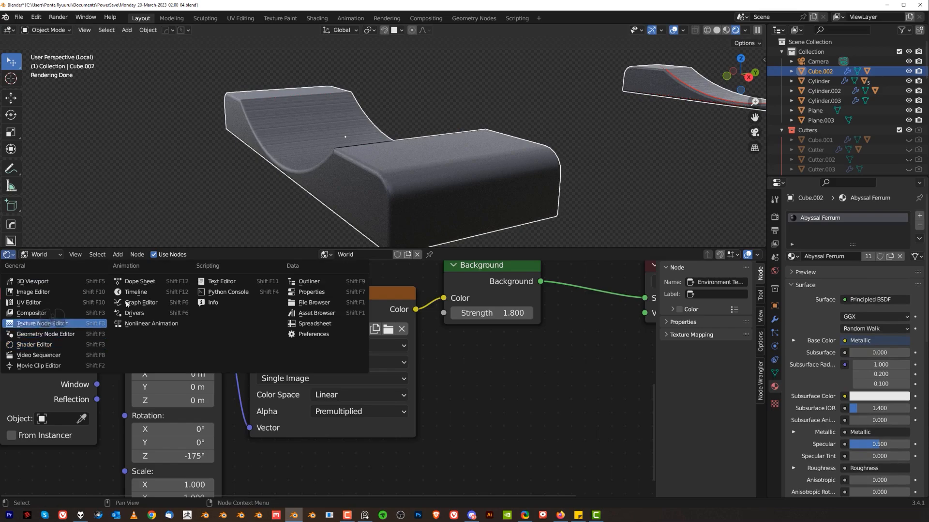
pyautogui.press('KP_0')
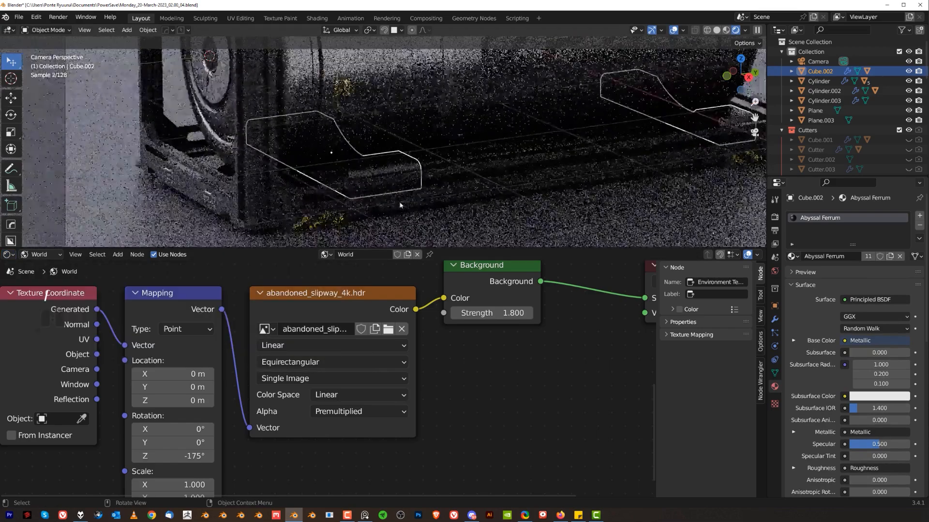
pyautogui.keyDown('shift'); pyautogui.click(253, 124); pyautogui.keyUp('shift')
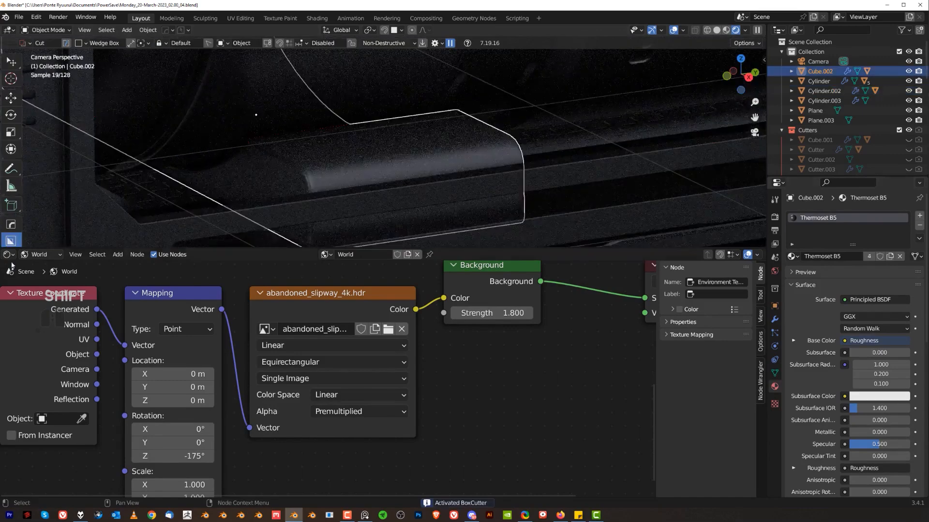
pyautogui.scroll(-4, 240, 168)
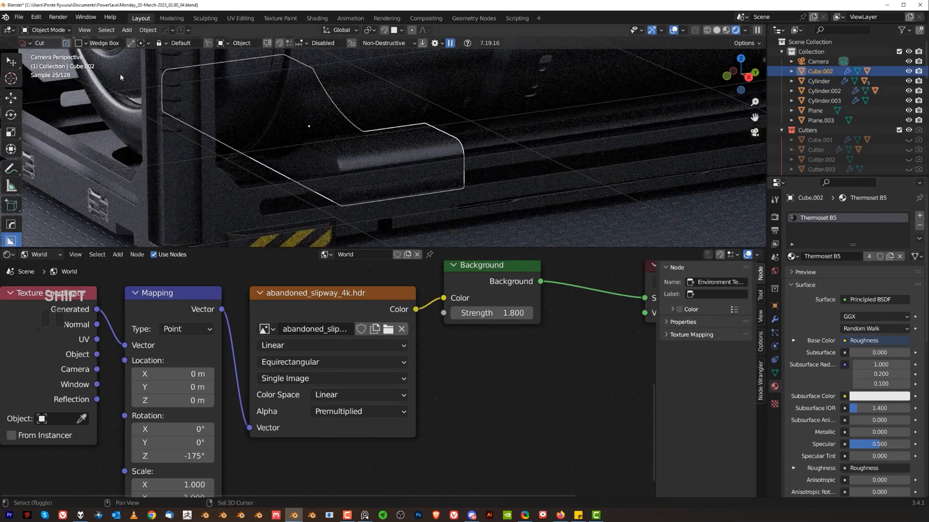
pyautogui.click(906, 262)
pyautogui.click(606, 224)
pyautogui.click(395, 155)
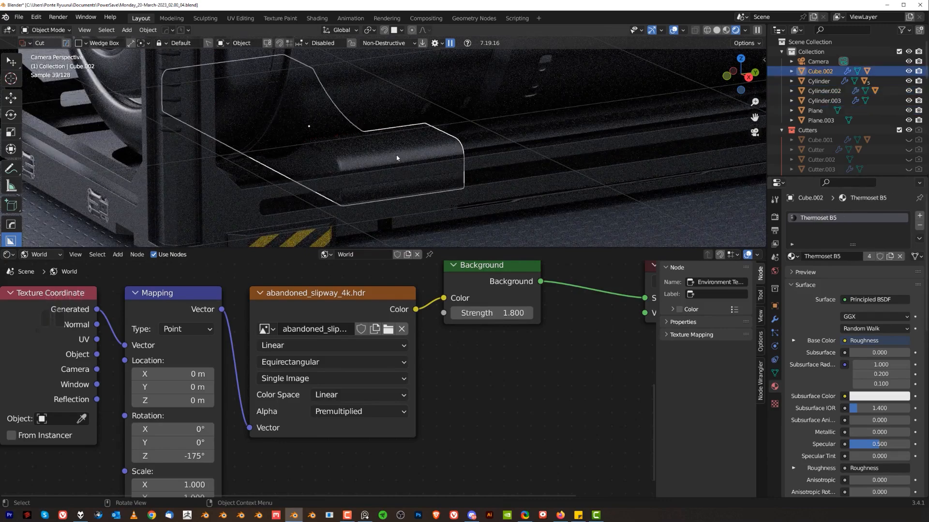
# Collapse the selected rounded faces of the saddle support into one sharp edge with MESHmachine's Unbevel
pyautogui.press('Tab')
pyautogui.press('y')
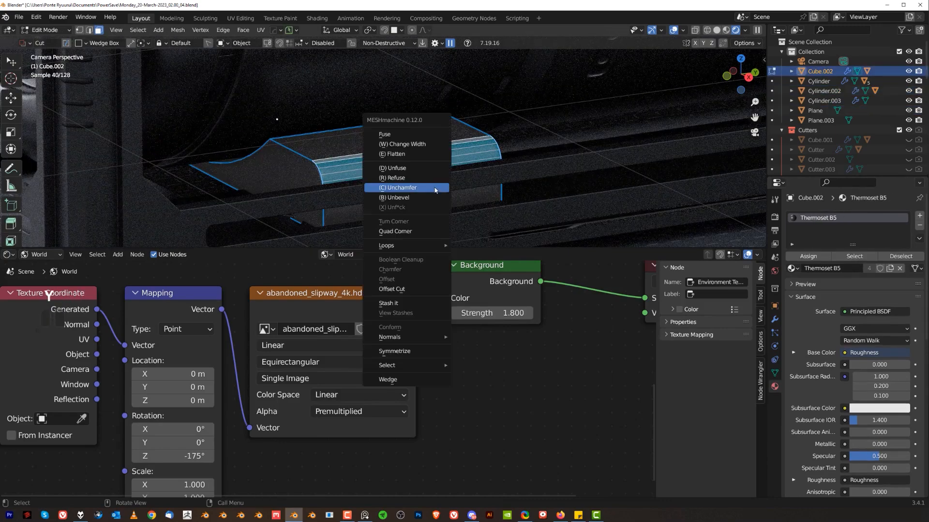
pyautogui.click(438, 201)
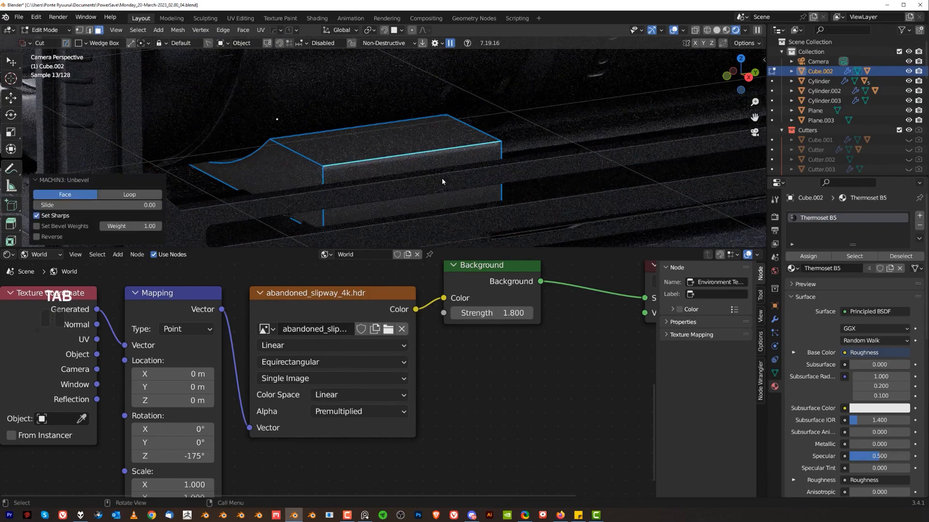
pyautogui.press('Tab')
pyautogui.press('/')
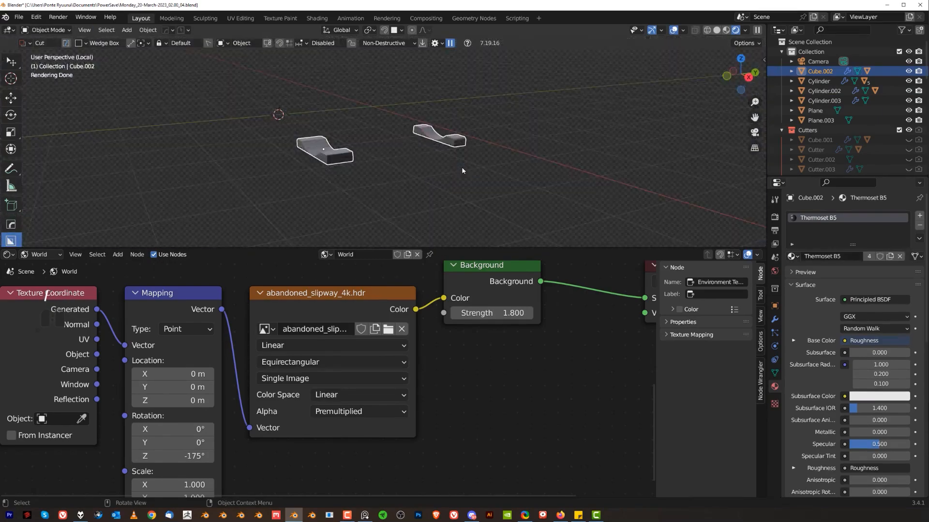
pyautogui.press('/')
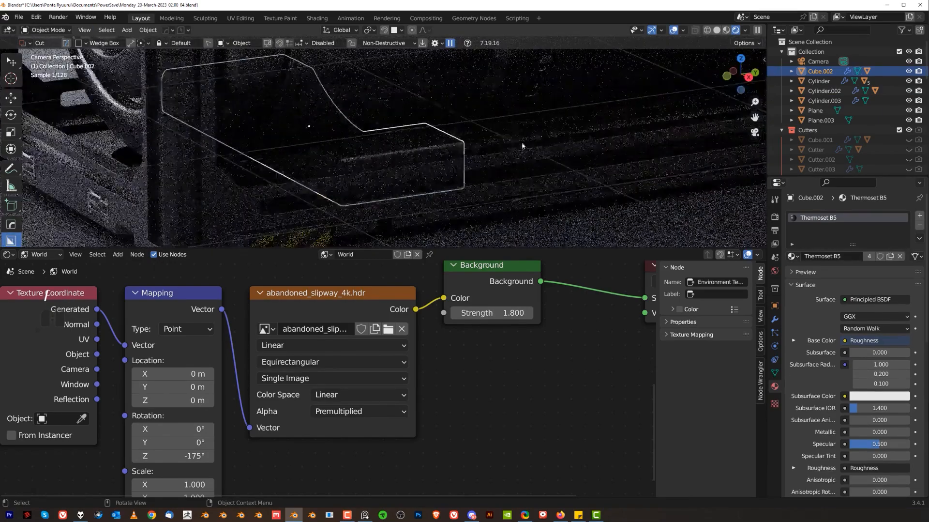
# Try a single-segment bevel about 0.08 m wide on the saddle support's sharp front edge
pyautogui.press('Tab')
pyautogui.hotkey('ctrl', 'b')
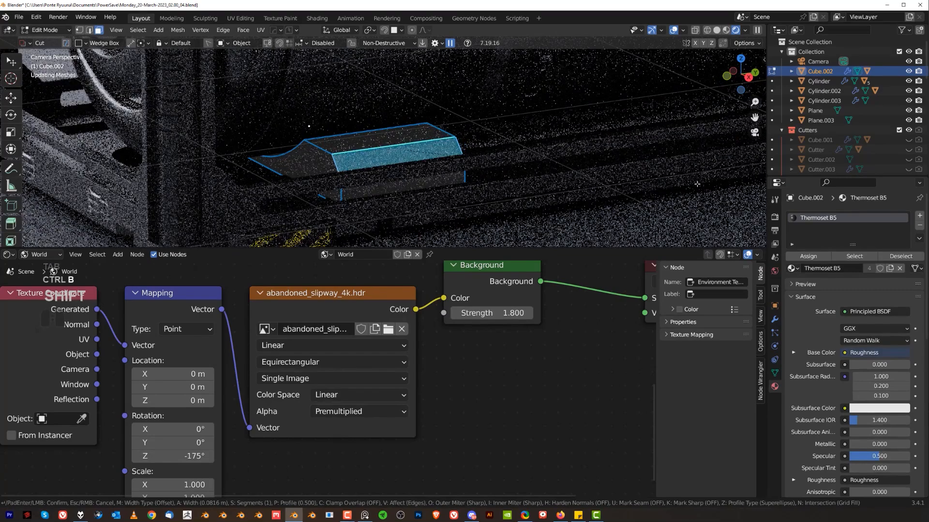
pyautogui.click(697, 184)
pyautogui.press('Tab')
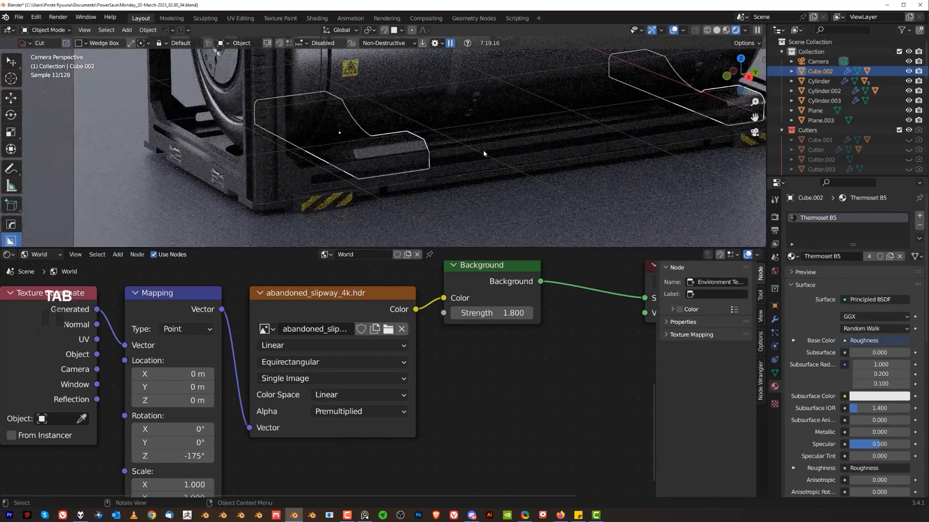
pyautogui.scroll(-2, 489, 160)
pyautogui.click(683, 152)
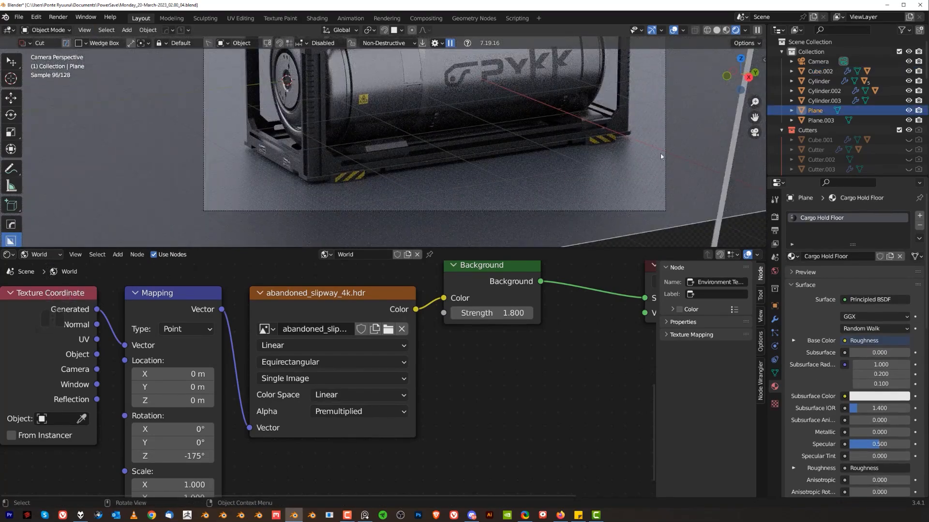
pyautogui.scroll(-2, 494, 186)
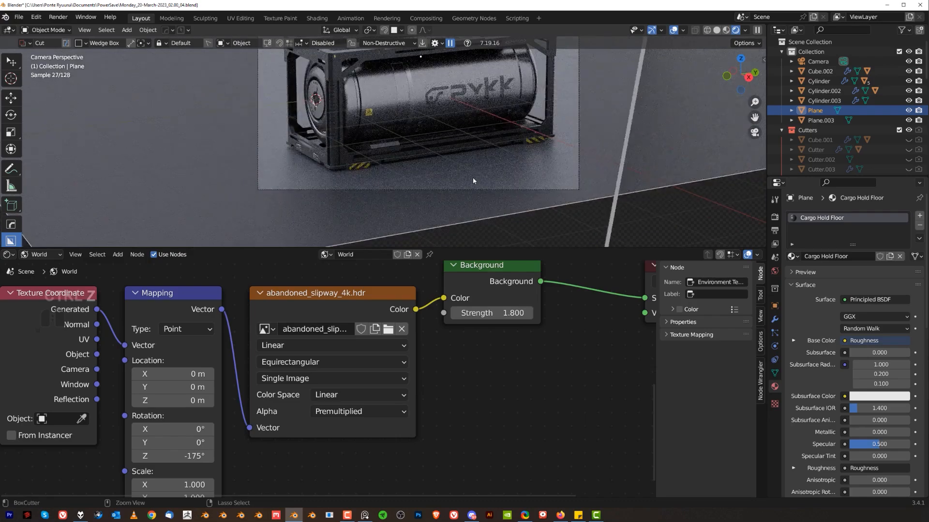
pyautogui.hotkey('ctrl', 'z')
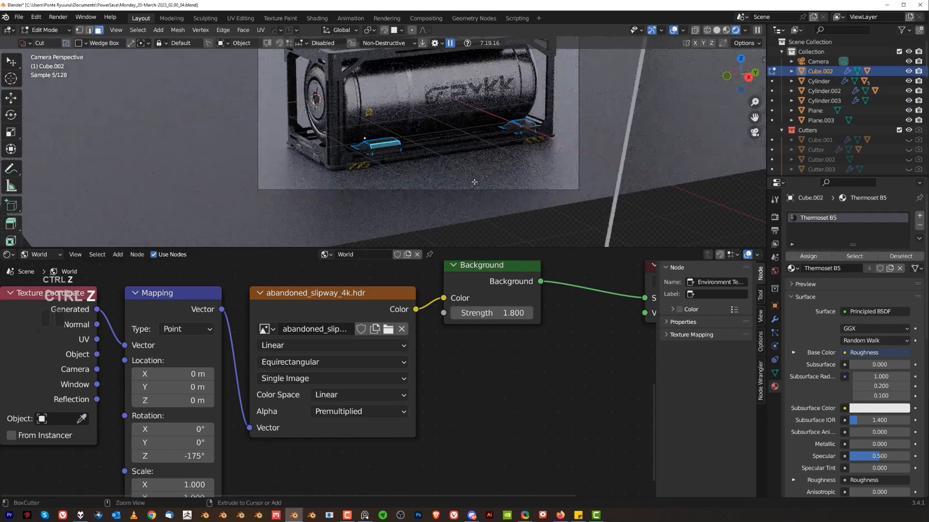
# Bevel the saddle support's sharp front edge with one segment and a width of about 0.044 m
pyautogui.press('Tab')
pyautogui.press('`')
pyautogui.click(462, 158)
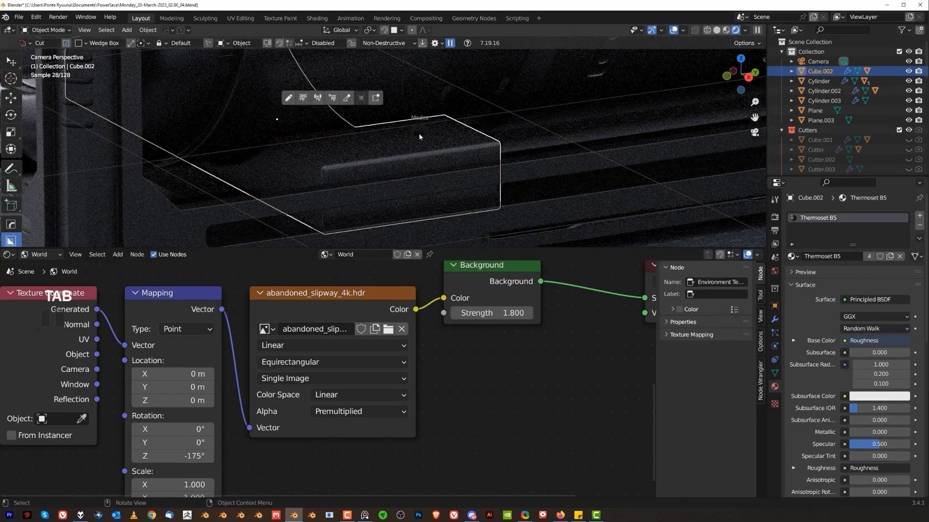
pyautogui.press('Tab')
pyautogui.hotkey('ctrl', 'b')
pyautogui.click(467, 184)
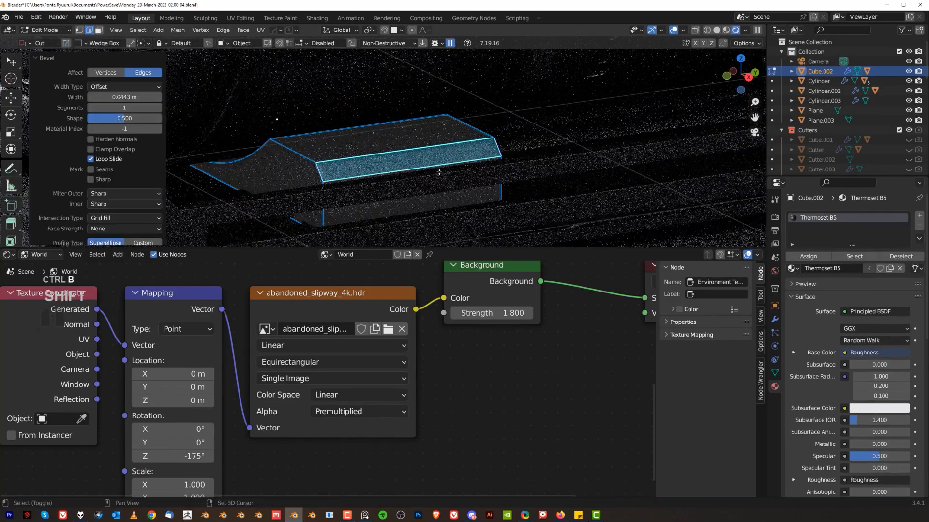
# Edge-slide the bevel's upper edge back along the top face of the saddle support to widen the chamfer
pyautogui.press('Tab')
pyautogui.press('g')
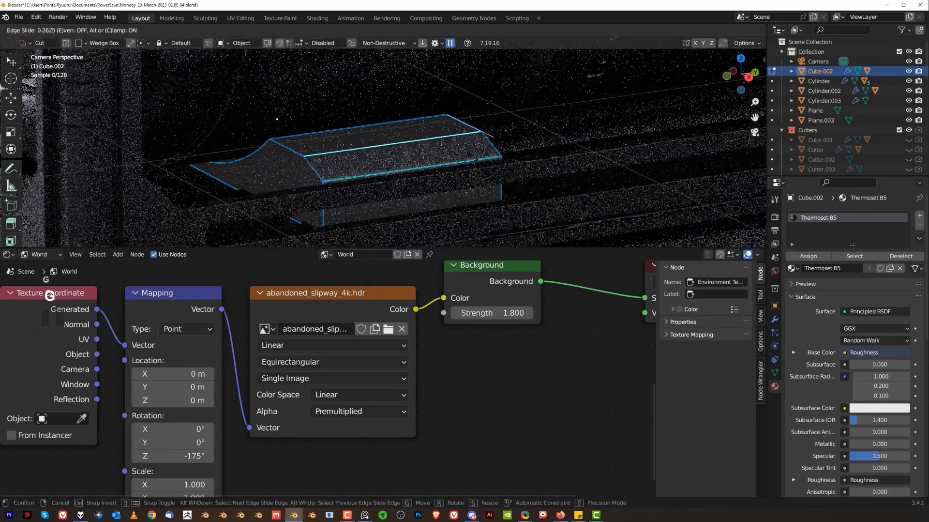
pyautogui.click(445, 146)
pyautogui.press('Tab')
pyautogui.click(448, 117)
pyautogui.scroll(-4, 471, 116)
pyautogui.scroll(-3, 469, 116)
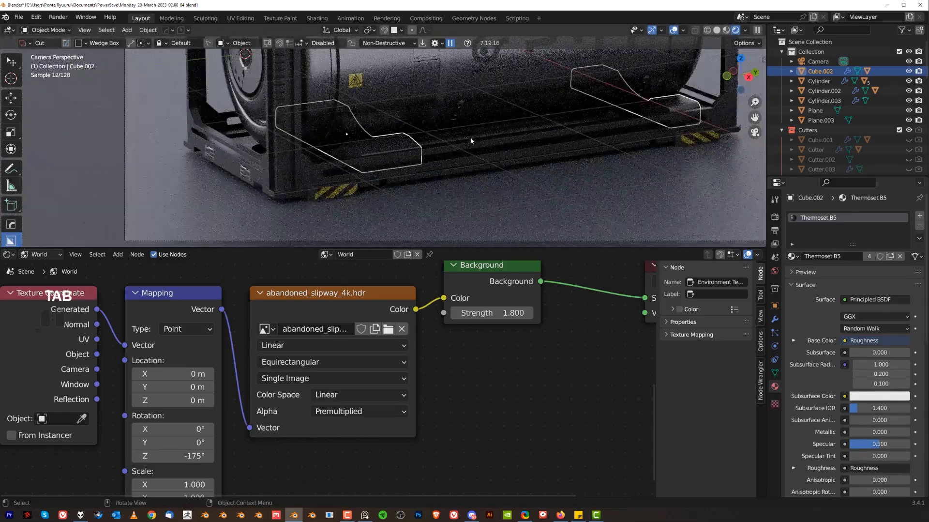
pyautogui.click(498, 193)
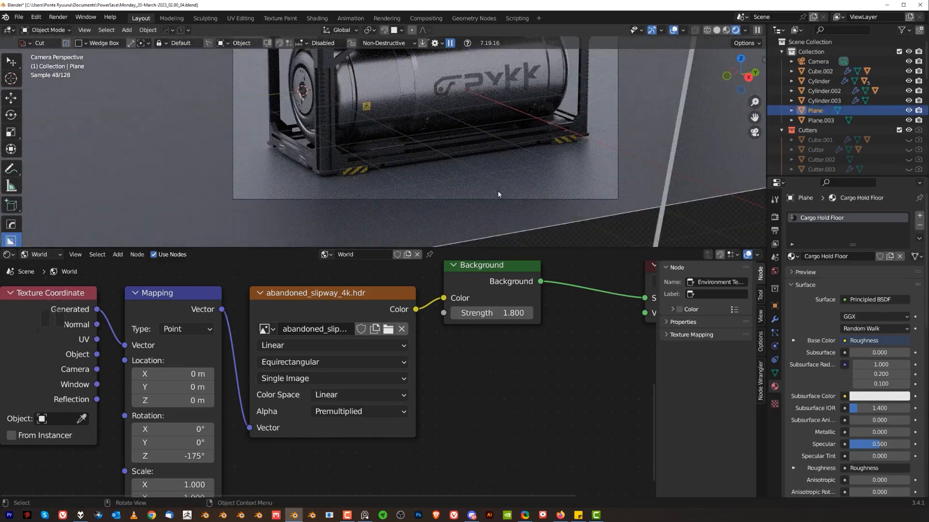
# Select the saddle supports and apply the Obsydian Silicone material to them from the Asset Browser
pyautogui.click(379, 147)
pyautogui.scroll(5, 527, 124)
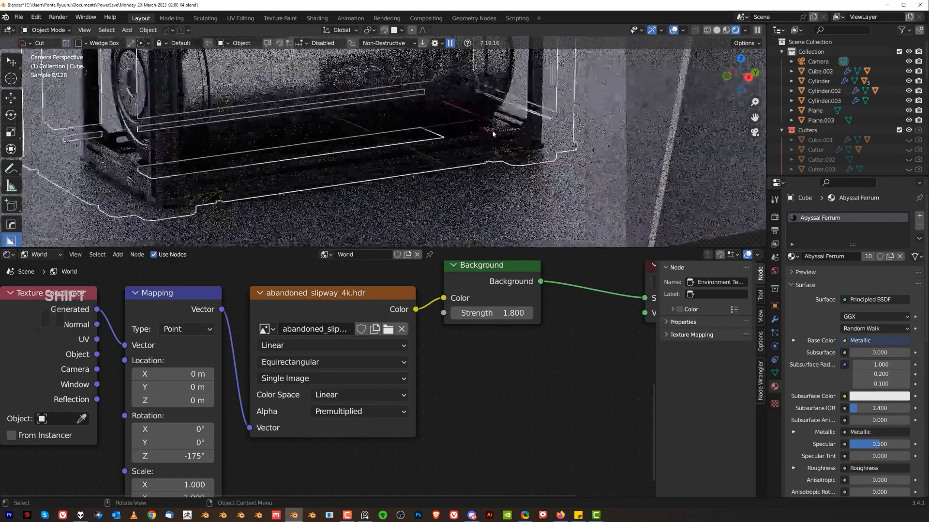
pyautogui.click(543, 117)
pyautogui.keyDown('shift'); pyautogui.moveTo(542, 117); pyautogui.dragTo(373, 151, button='middle'); pyautogui.keyUp('shift')
pyautogui.scroll(1, 373, 151)
pyautogui.scroll(-5, 329, 169)
pyautogui.scroll(3, 311, 176)
pyautogui.keyDown('shift'); pyautogui.moveTo(311, 176); pyautogui.dragTo(377, 160, button='middle'); pyautogui.keyUp('shift')
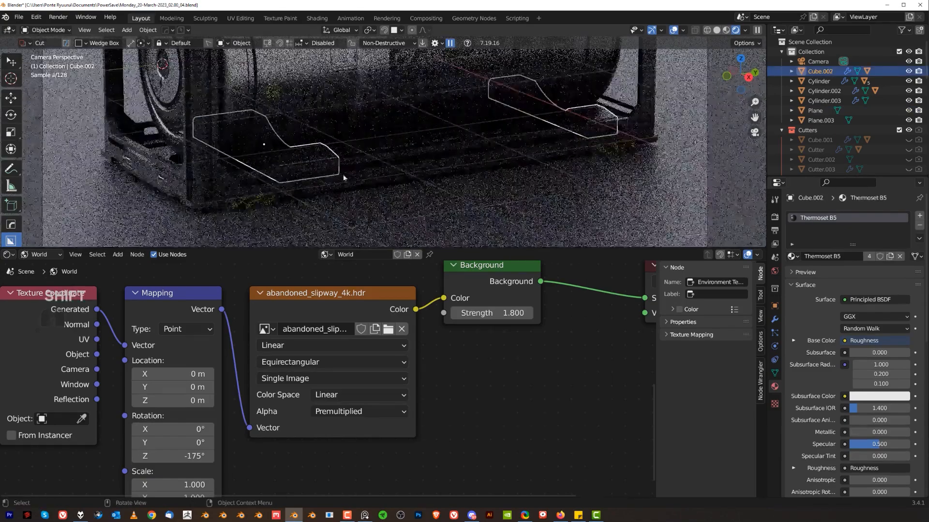
pyautogui.click(9, 254)
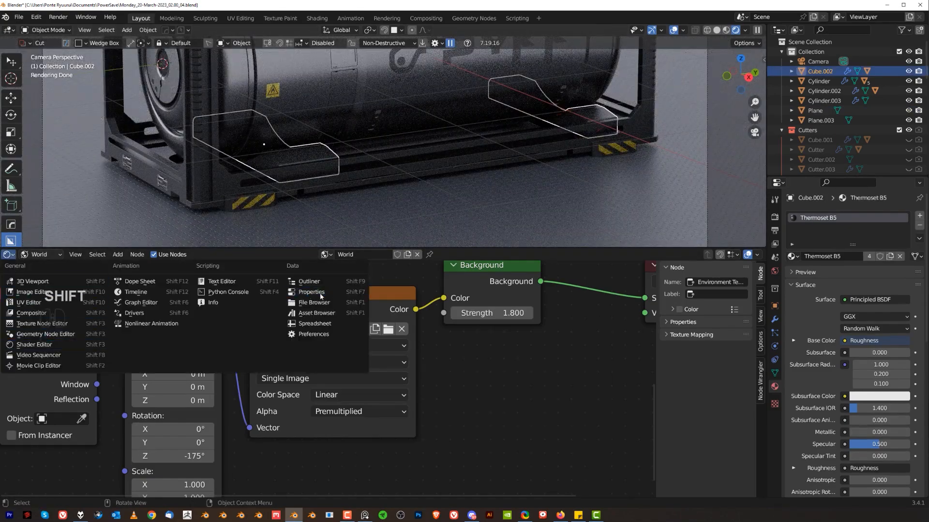
pyautogui.click(312, 312)
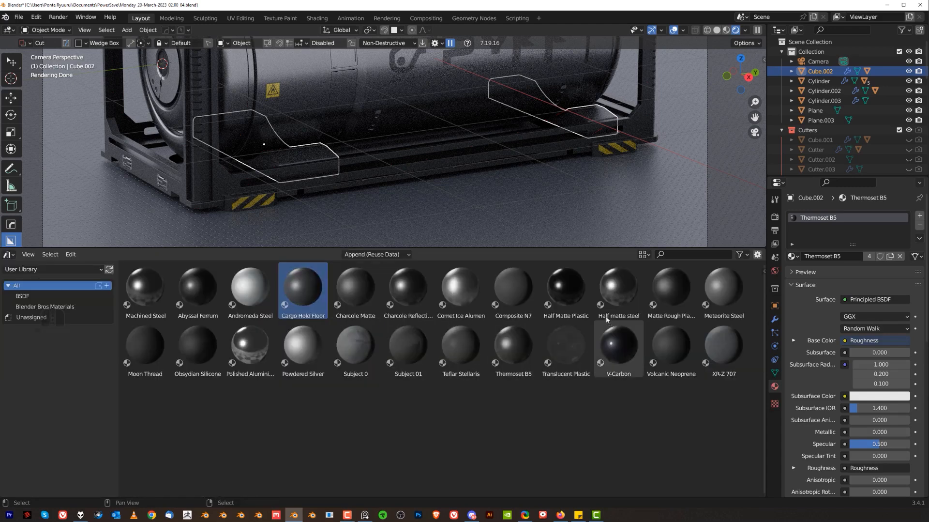
pyautogui.moveTo(201, 359); pyautogui.dragTo(298, 156)
pyautogui.click(595, 115)
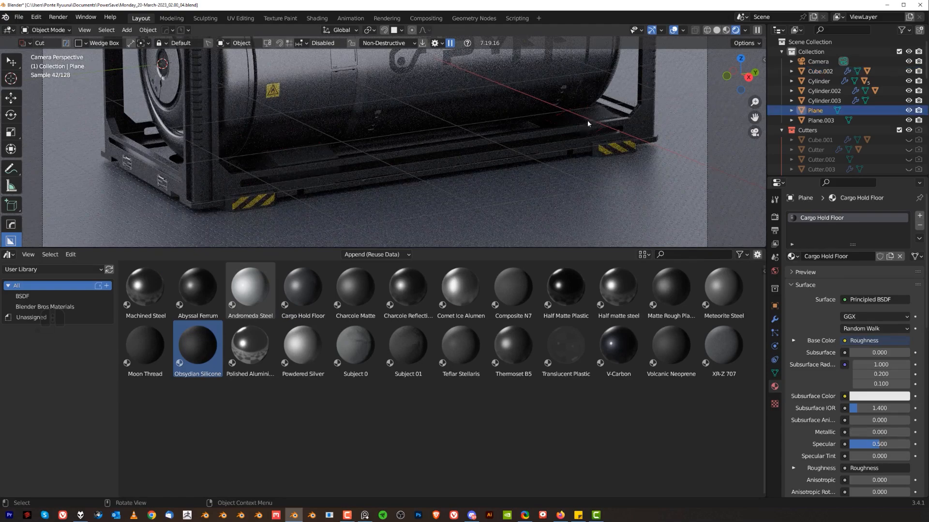
pyautogui.scroll(-6, 566, 145)
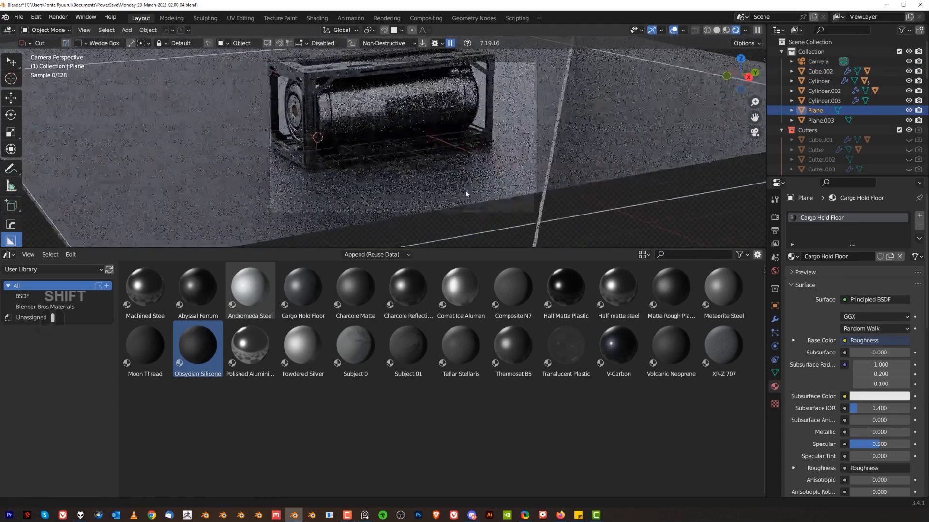
pyautogui.scroll(6, 364, 223)
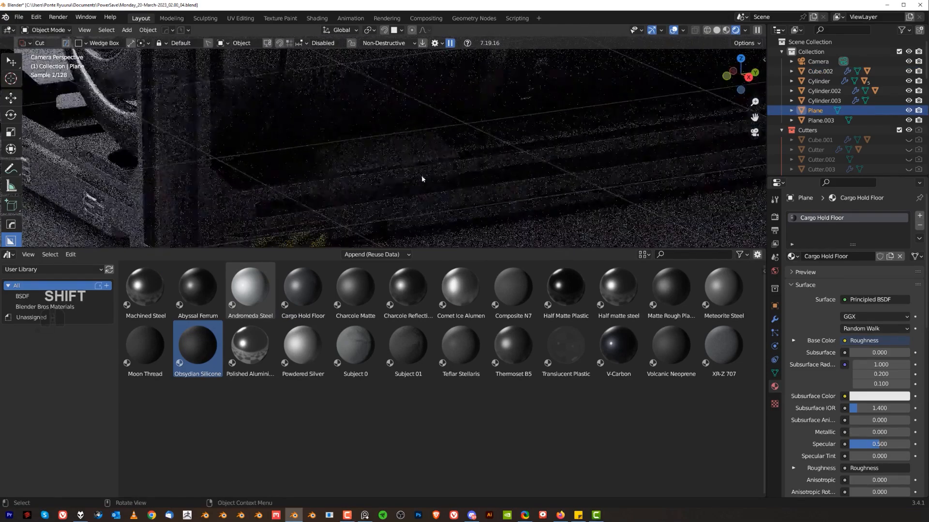
# Insert the BB June 2022_002 decal, an elongated plate with two round fasteners, on the near saddle support
pyautogui.click(376, 173)
pyautogui.press('d')
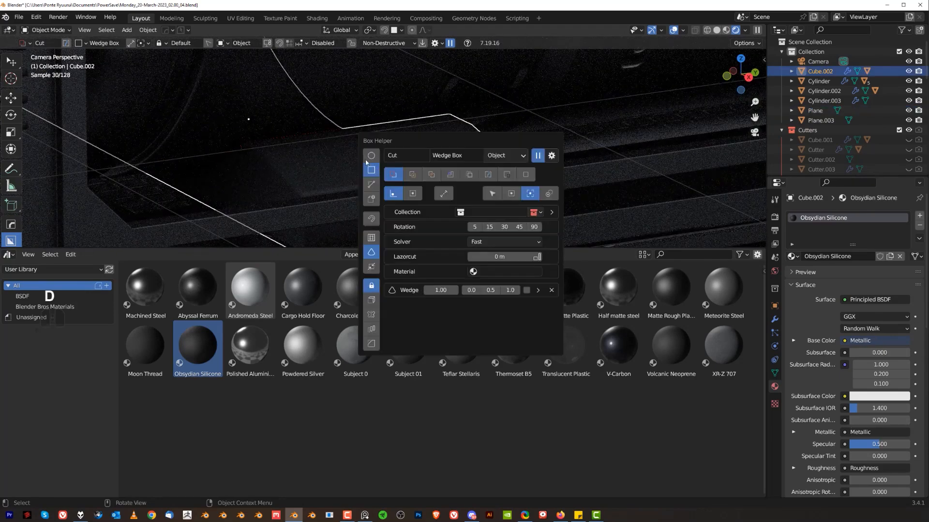
pyautogui.press('w')
pyautogui.press('d')
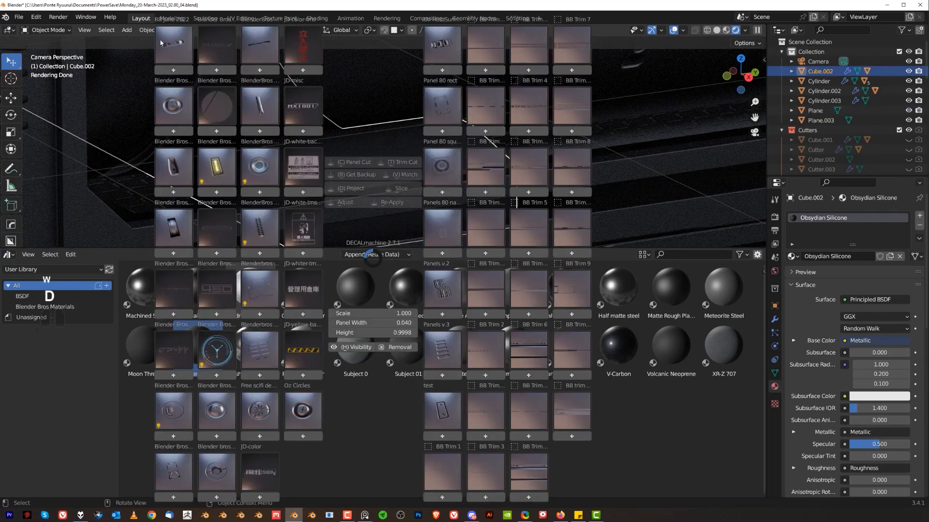
pyautogui.click(168, 54)
pyautogui.click(248, 105)
# Align the new decal with the near saddle support, scale it by 0.357 and centre it on the top face
pyautogui.press('d')
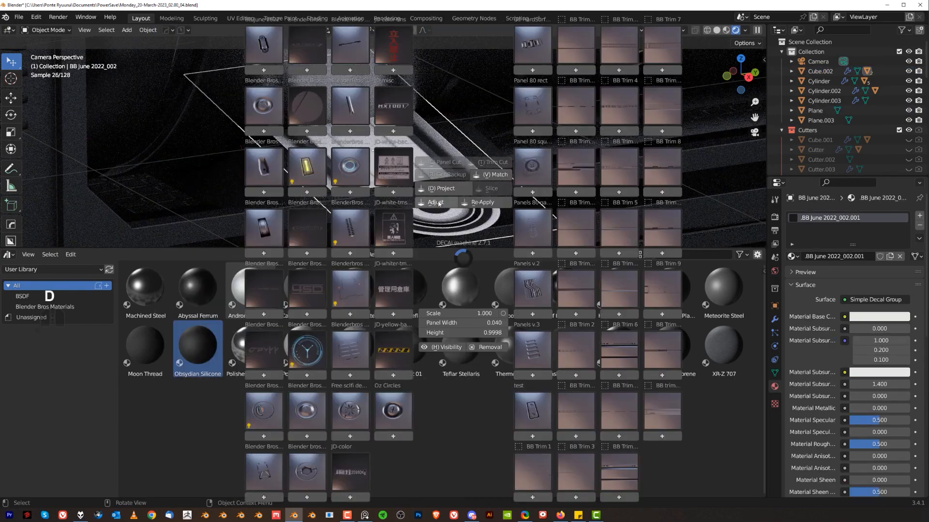
pyautogui.click(441, 203)
pyautogui.press('s')
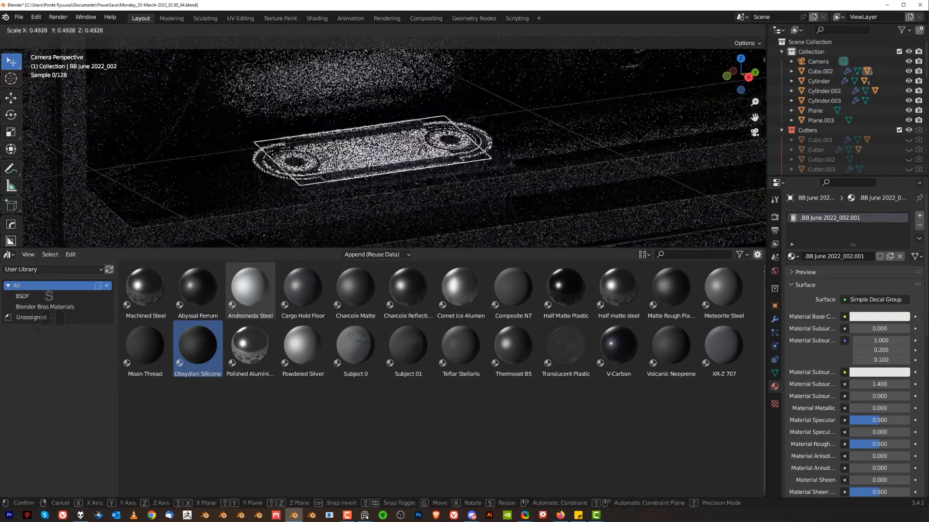
pyautogui.click(373, 169)
pyautogui.press('g')
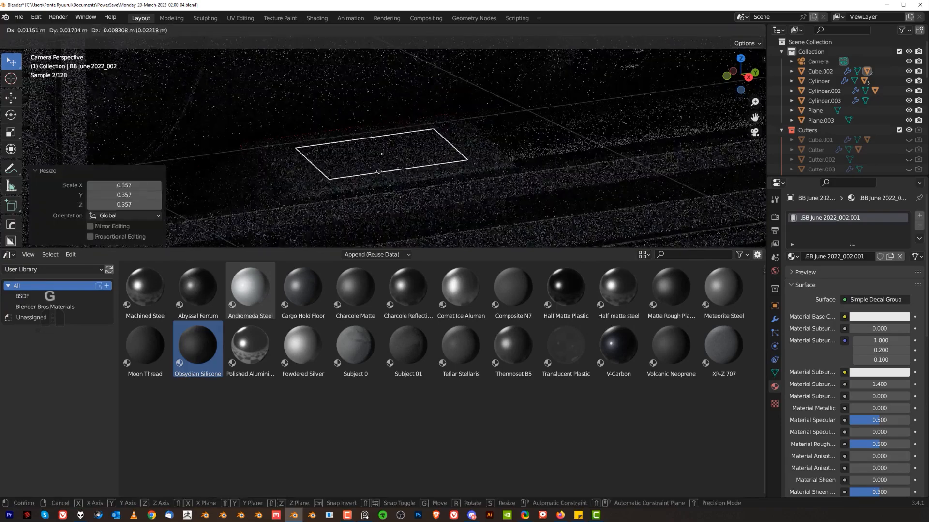
pyautogui.click(464, 162)
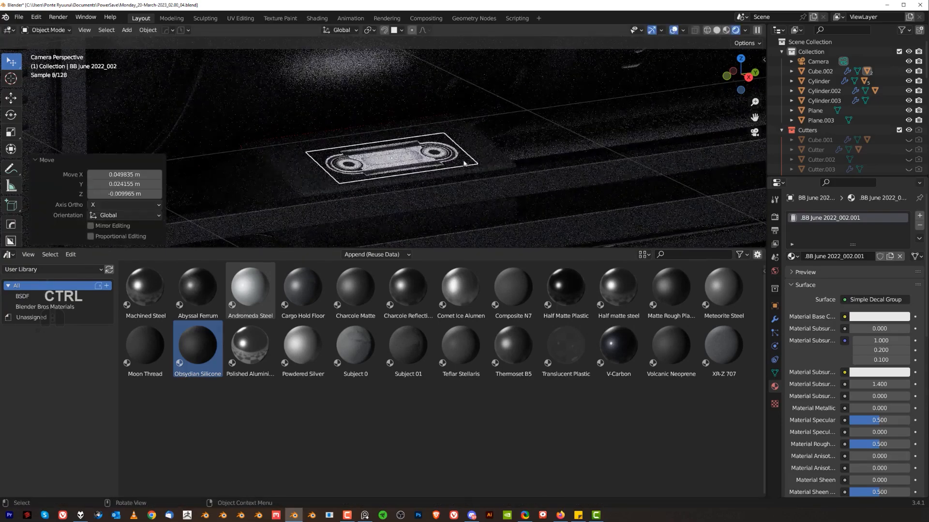
# Project the decal onto the near saddle support and match its material to a dark metallic one with Match Materials
pyautogui.press('d')
pyautogui.click(434, 194)
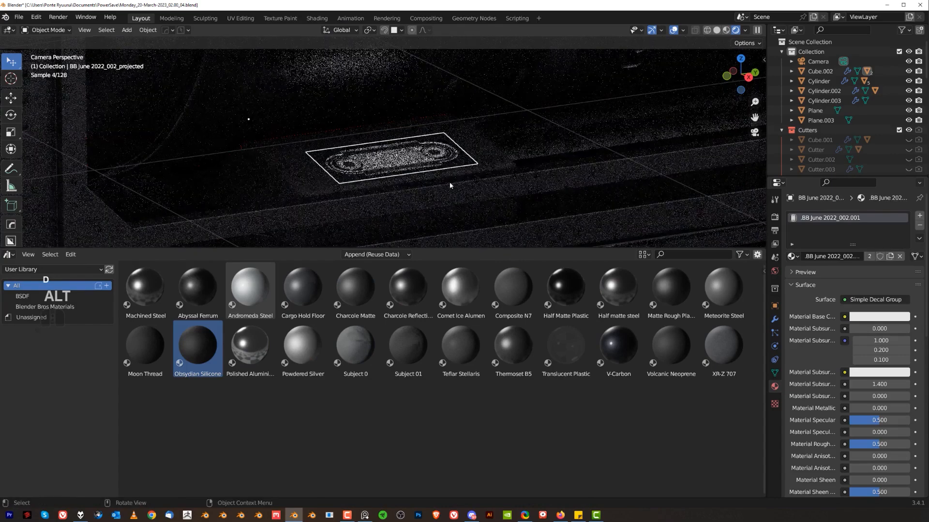
pyautogui.press('d')
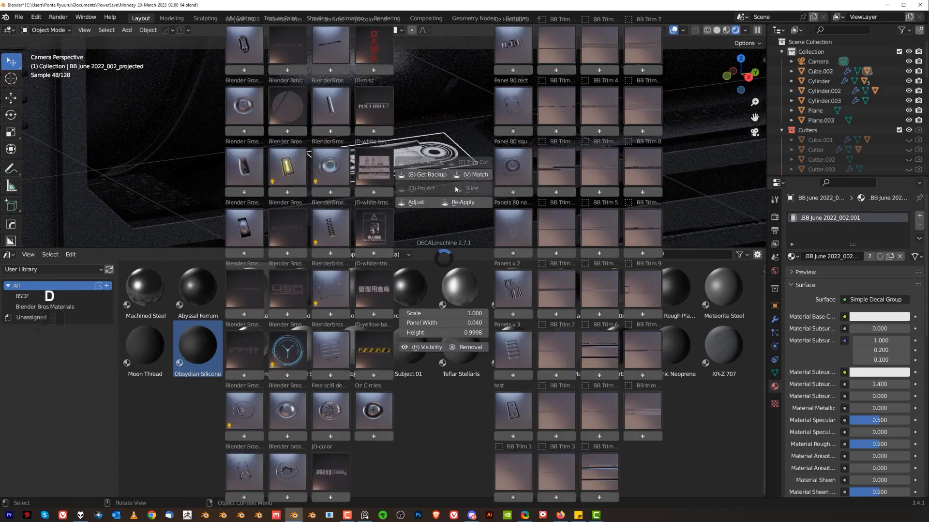
pyautogui.click(477, 175)
pyautogui.keyDown('shift'); pyautogui.scroll(-2, 477, 173); pyautogui.keyUp('shift')
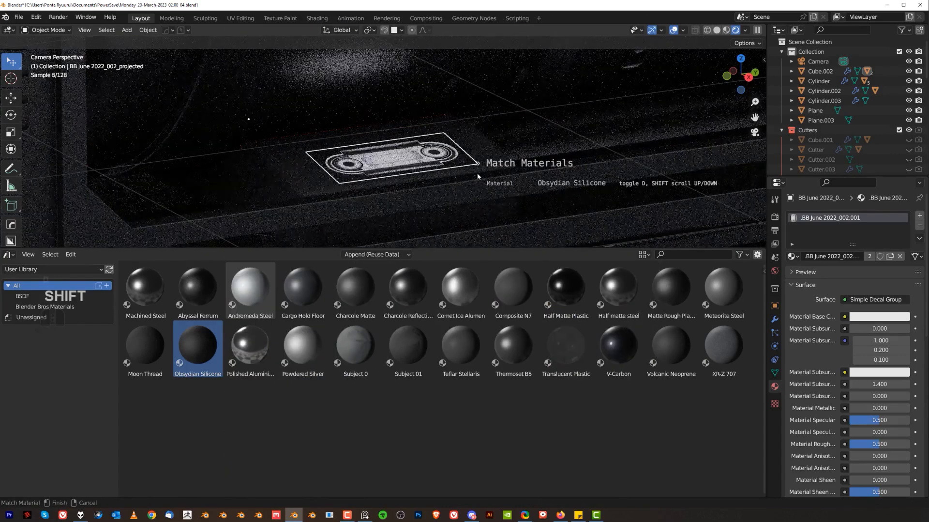
pyautogui.keyDown('shift'); pyautogui.scroll(-3, 478, 173); pyautogui.keyUp('shift')
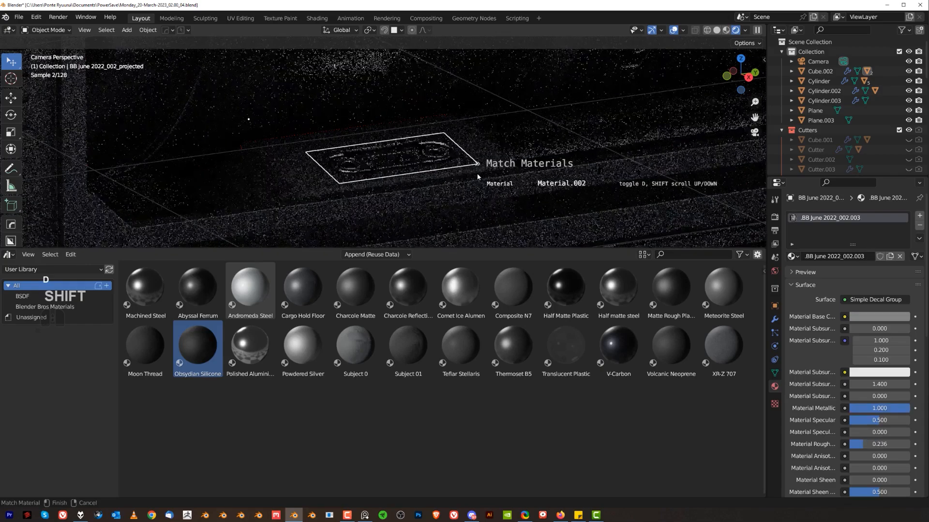
pyautogui.keyDown('shift'); pyautogui.scroll(1, 474, 175); pyautogui.keyUp('shift')
pyautogui.click(474, 175)
pyautogui.click(471, 147)
pyautogui.scroll(-4, 472, 151)
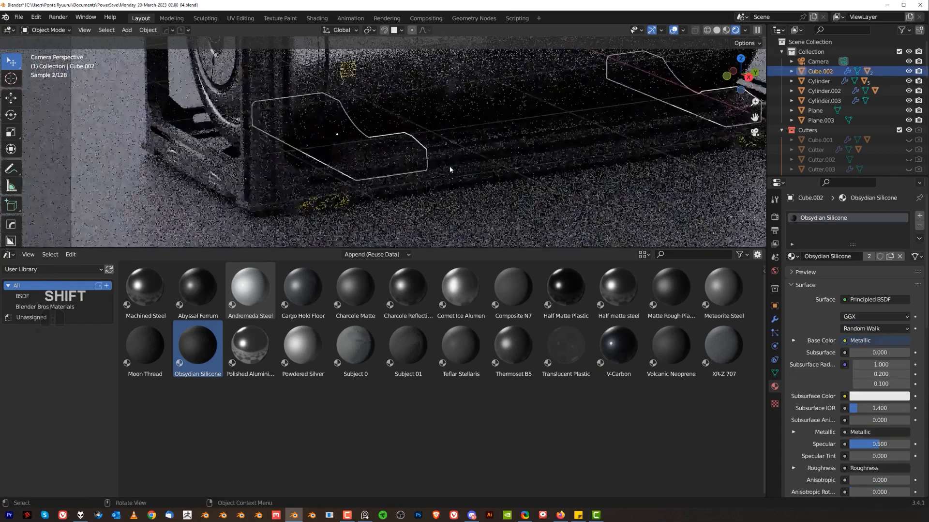
pyautogui.click(378, 150)
pyautogui.click(396, 141)
pyautogui.keyDown('shift'); pyautogui.moveTo(393, 151); pyautogui.dragTo(288, 178, button='middle'); pyautogui.keyUp('shift')
pyautogui.scroll(2, 290, 178)
pyautogui.press('Tab')
pyautogui.press('a')
pyautogui.press('Tab')
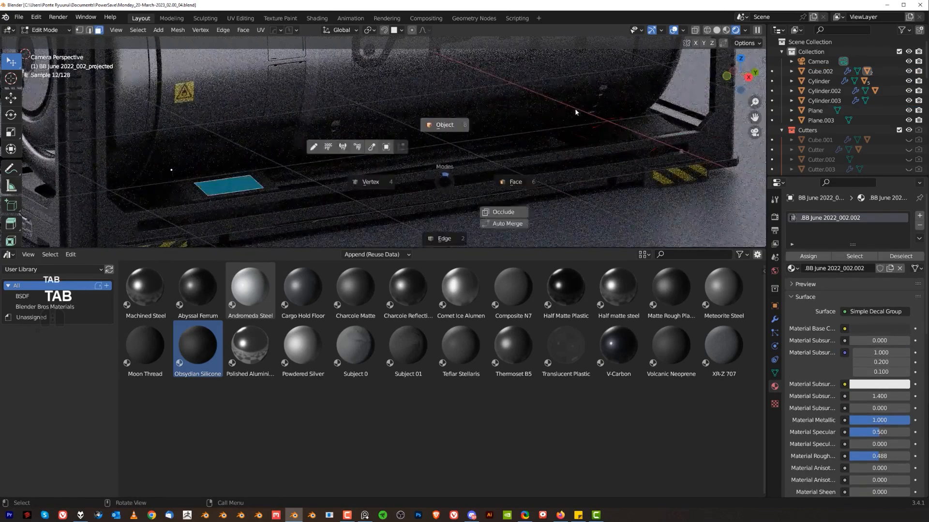
pyautogui.click(575, 110)
# Insert another BB June 2022_002 decal on the far saddle support and scale it down to fit the top face
pyautogui.keyDown('shift'); pyautogui.moveTo(576, 112); pyautogui.dragTo(310, 140, button='middle'); pyautogui.keyUp('shift')
pyautogui.scroll(2, 319, 142)
pyautogui.click(369, 164)
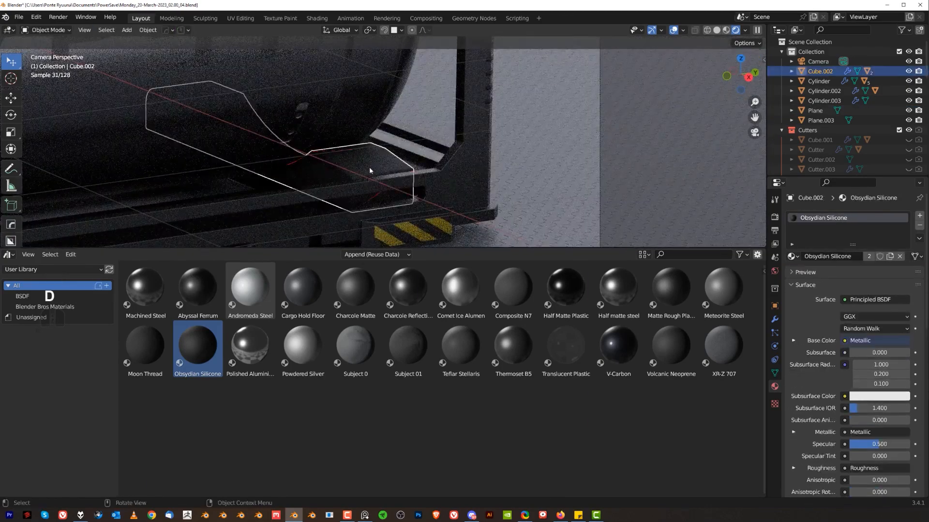
pyautogui.press('d')
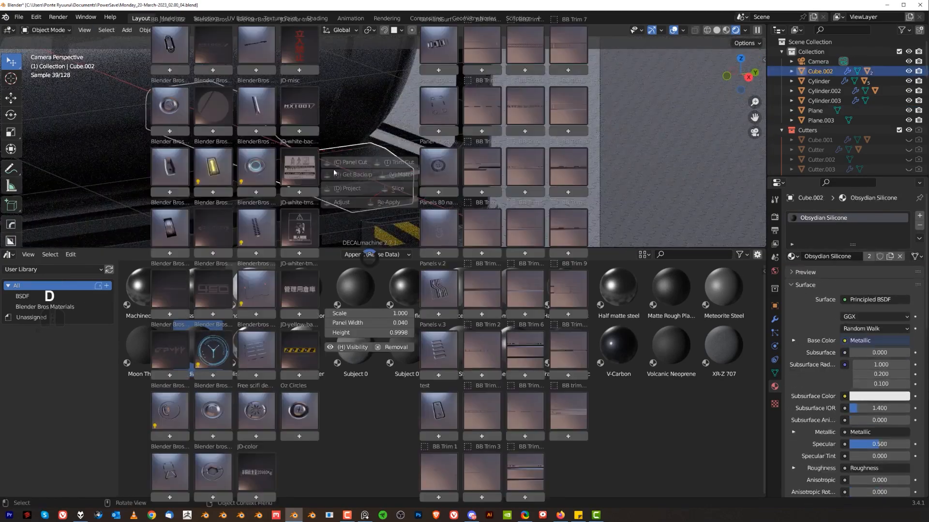
pyautogui.click(170, 71)
pyautogui.press('s')
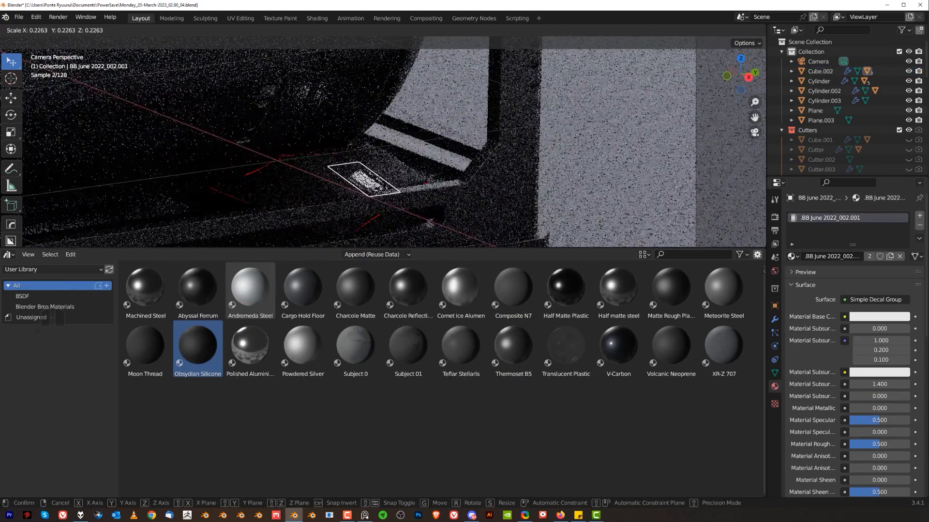
pyautogui.click(428, 215)
# Rotate the second decal to run along the far saddle support's top face and snap it into position there
pyautogui.press('d')
pyautogui.click(409, 198)
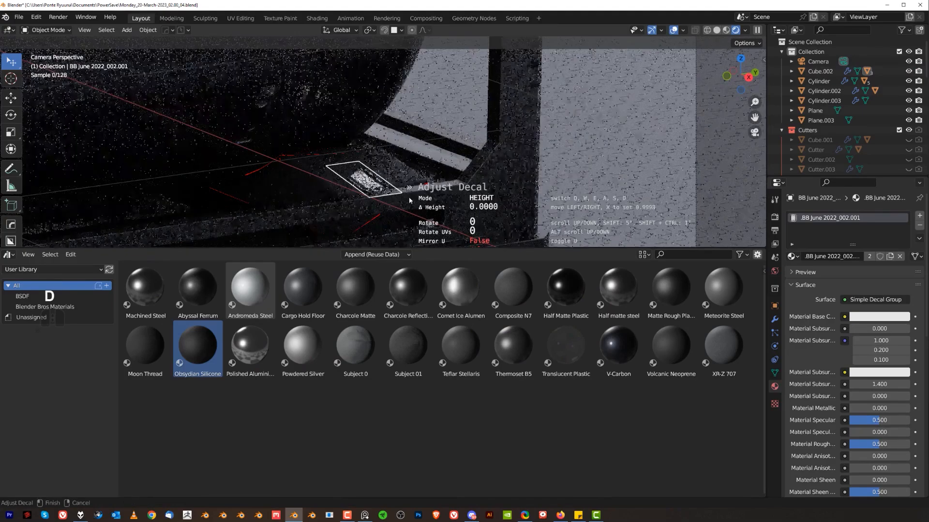
pyautogui.click(408, 196)
pyautogui.press('g')
pyautogui.press('ctrl')
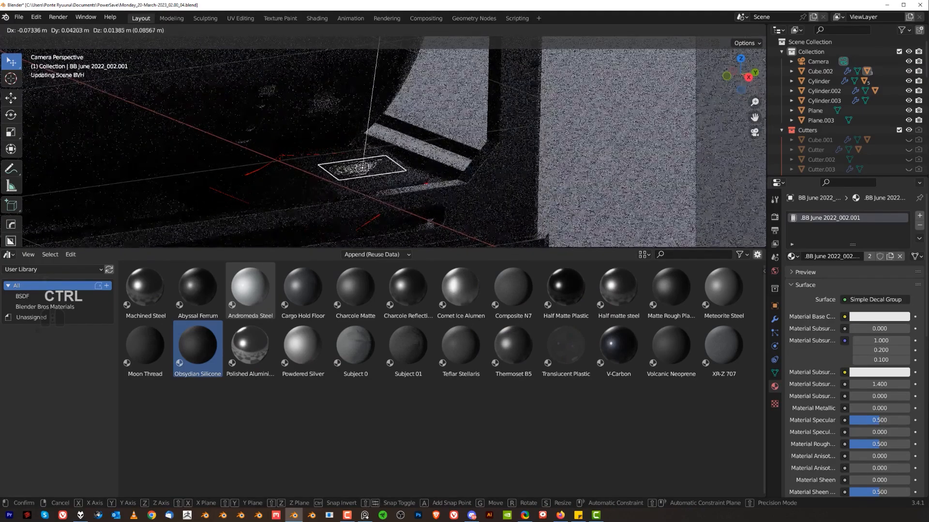
pyautogui.click(363, 170)
# Project the second decal onto the far saddle support and match its material to Material with Match Materials
pyautogui.press('d')
pyautogui.click(362, 185)
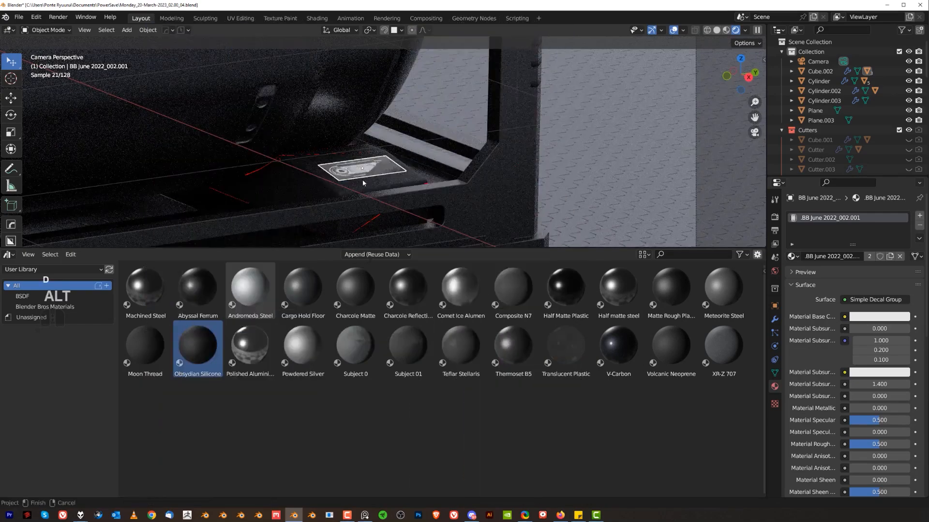
pyautogui.press('d')
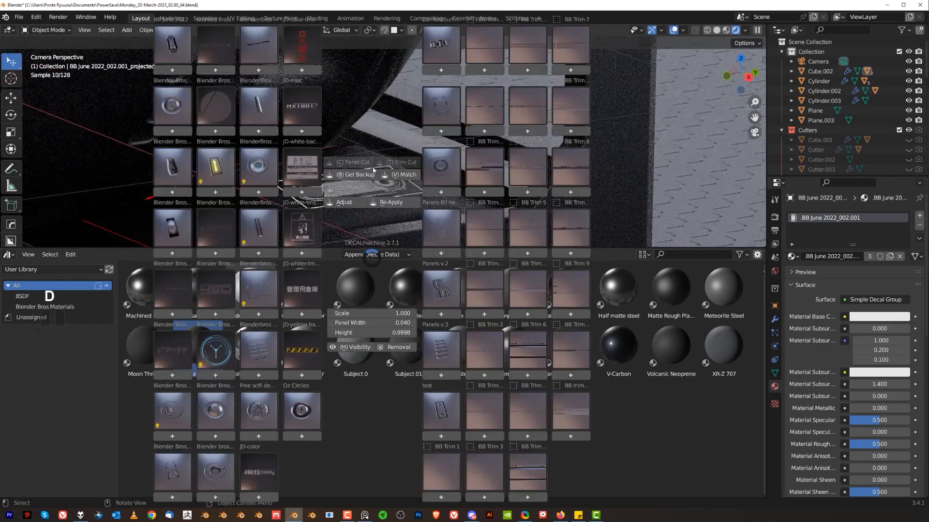
pyautogui.click(404, 178)
pyautogui.keyDown('shift'); pyautogui.scroll(-2, 402, 178); pyautogui.keyUp('shift')
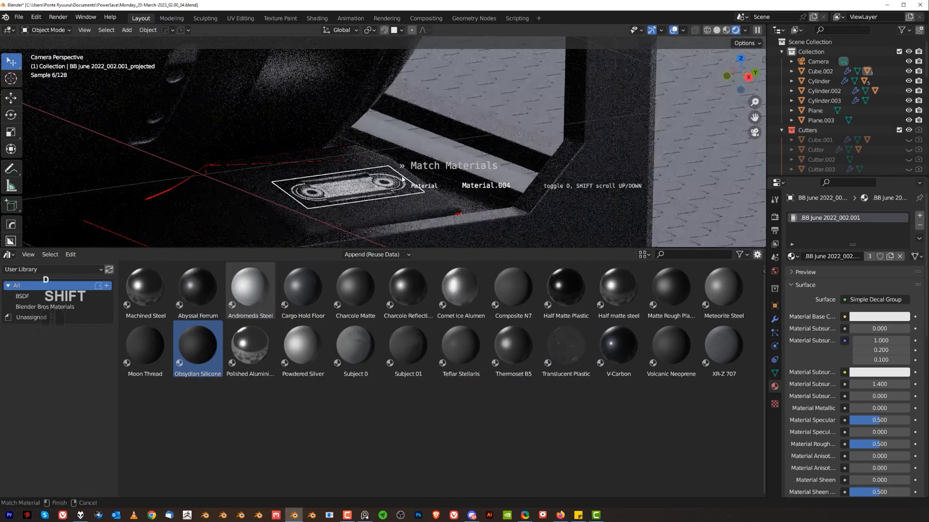
pyautogui.keyDown('shift'); pyautogui.scroll(2, 402, 178); pyautogui.keyUp('shift')
pyautogui.keyDown('shift'); pyautogui.scroll(1, 402, 179); pyautogui.keyUp('shift')
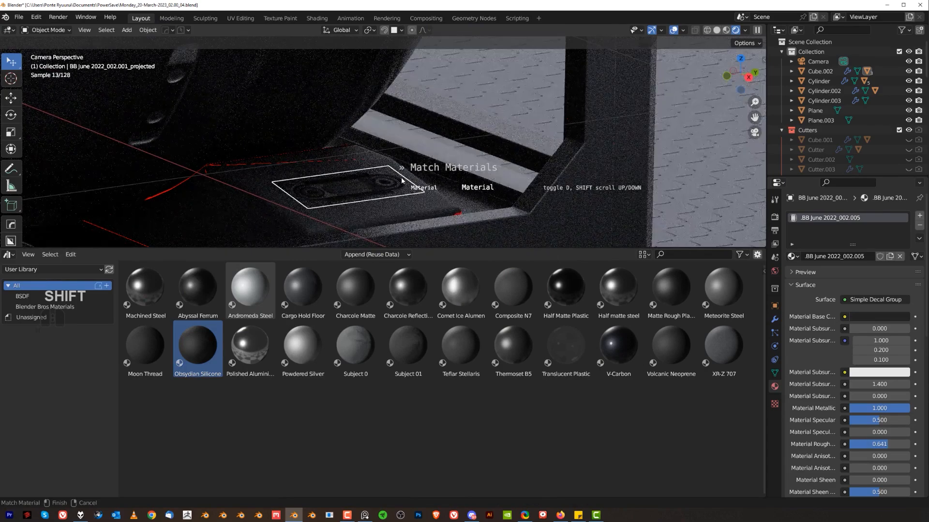
pyautogui.click(403, 181)
# Review the whole tank container and its saddle support decals within the camera frame
pyautogui.click(432, 160)
pyautogui.scroll(-6, 453, 140)
pyautogui.click(454, 139)
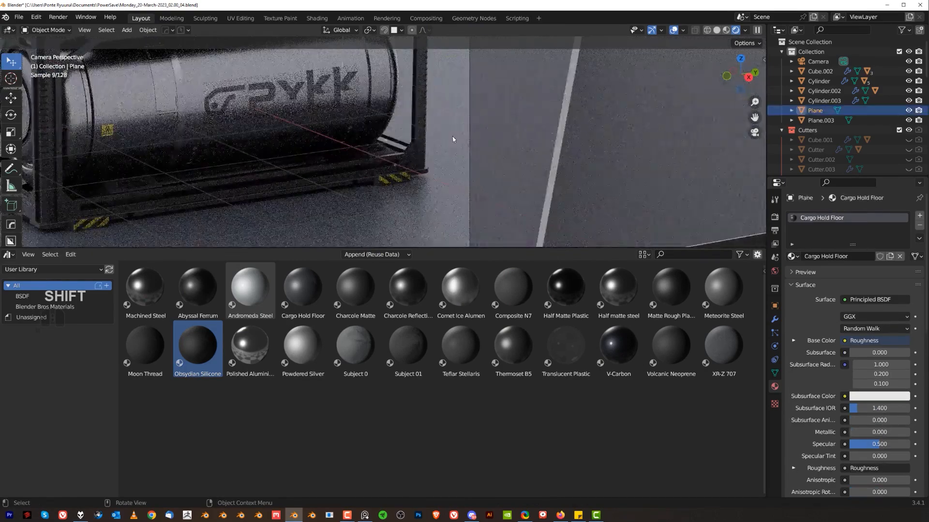
pyautogui.keyDown('shift'); pyautogui.moveTo(229, 216); pyautogui.dragTo(477, 157, button='middle'); pyautogui.keyUp('shift')
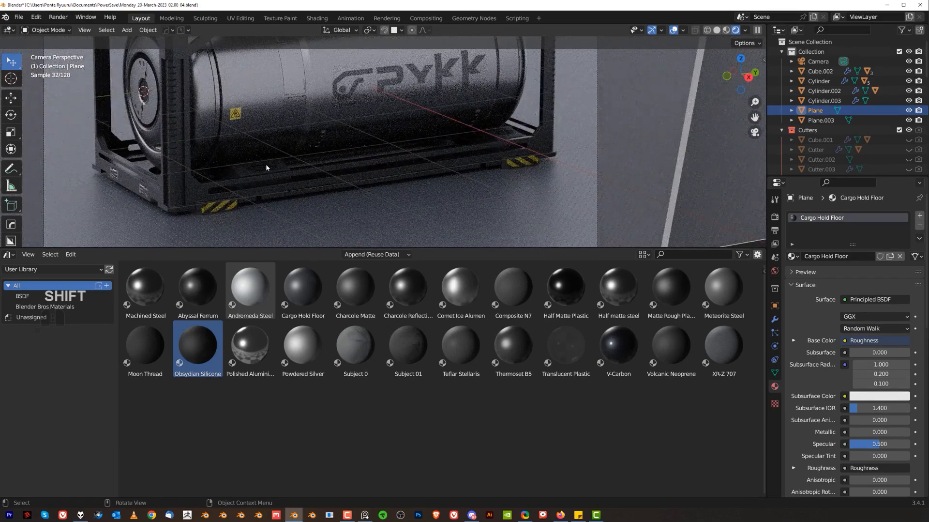
pyautogui.scroll(-5, 266, 164)
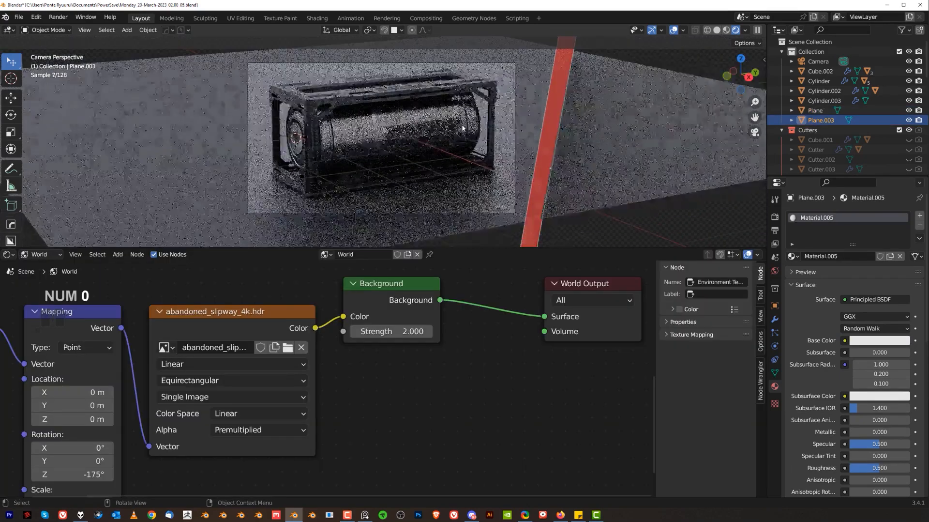
pyautogui.keyDown('shift'); pyautogui.moveTo(462, 128); pyautogui.dragTo(503, 129, button='middle'); pyautogui.keyUp('shift')
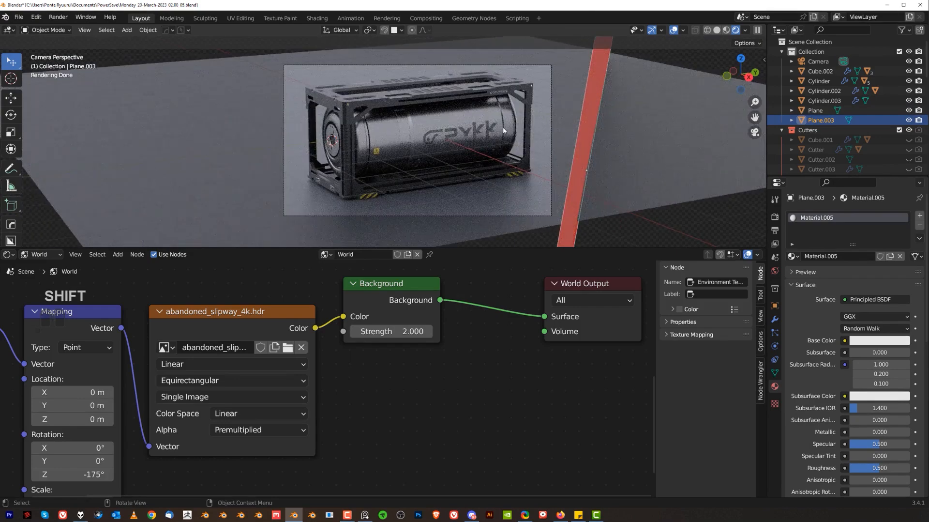